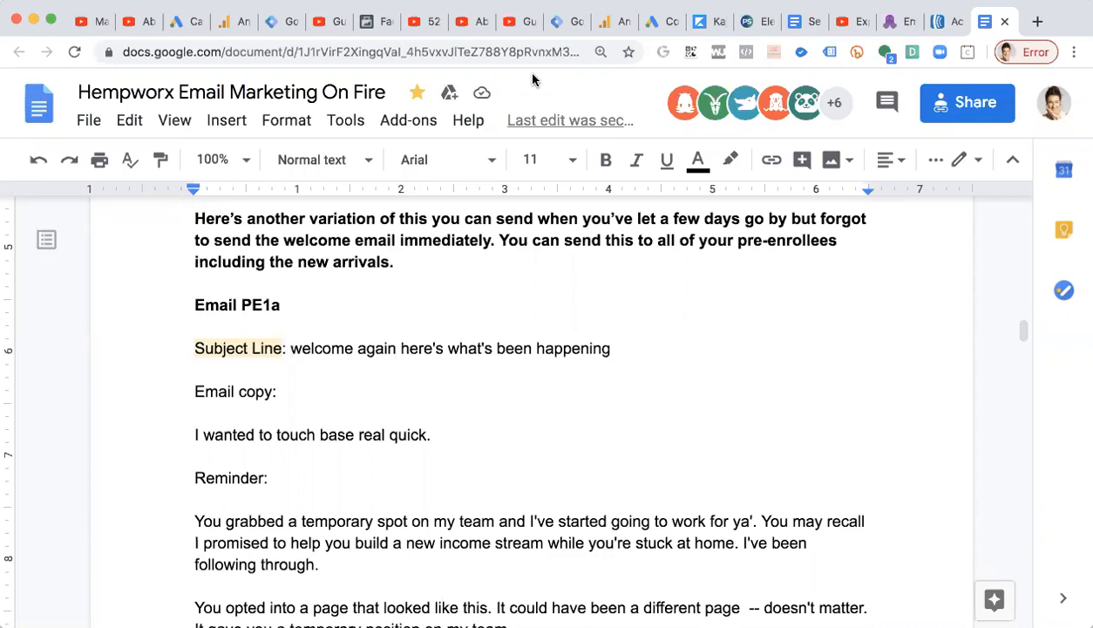
# Select the Email PE1a subject line and email copy in the document.
pyautogui.scroll(-2, 144, 454)
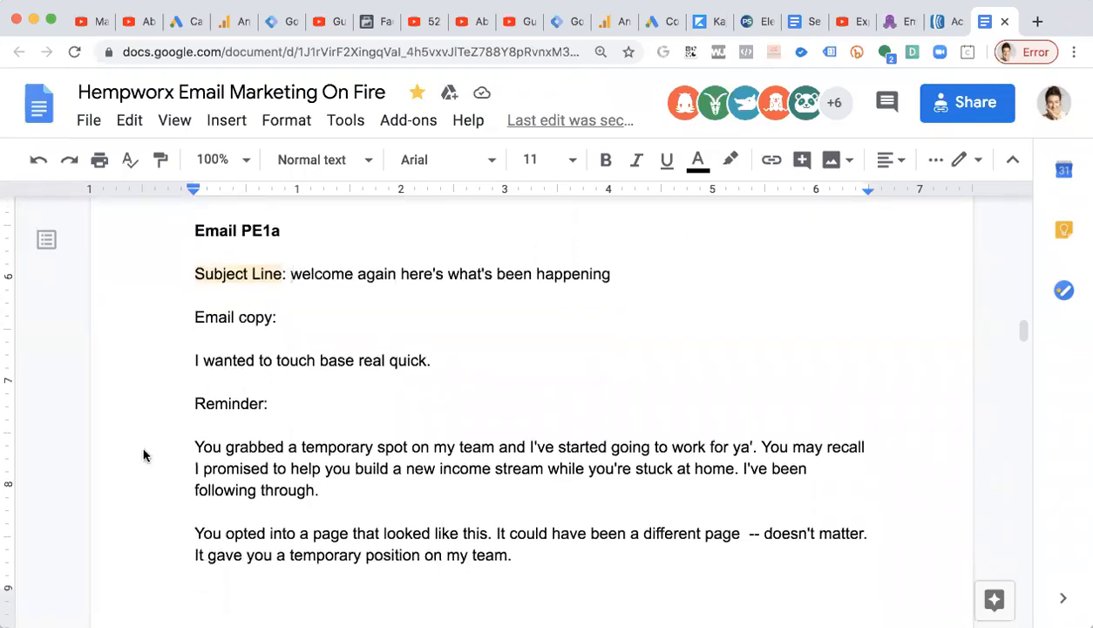
pyautogui.moveTo(191, 267); pyautogui.dragTo(549, 558)
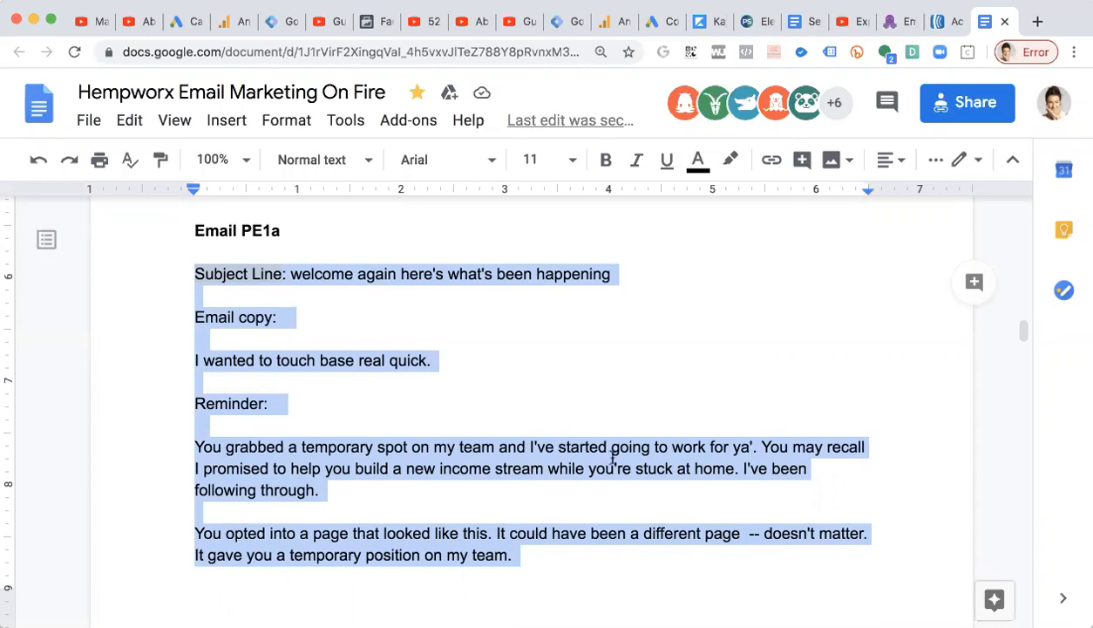
# Look over the EmailOctopus and AWeber dashboards in their browser tabs, then return to the document.
pyautogui.click(898, 24)
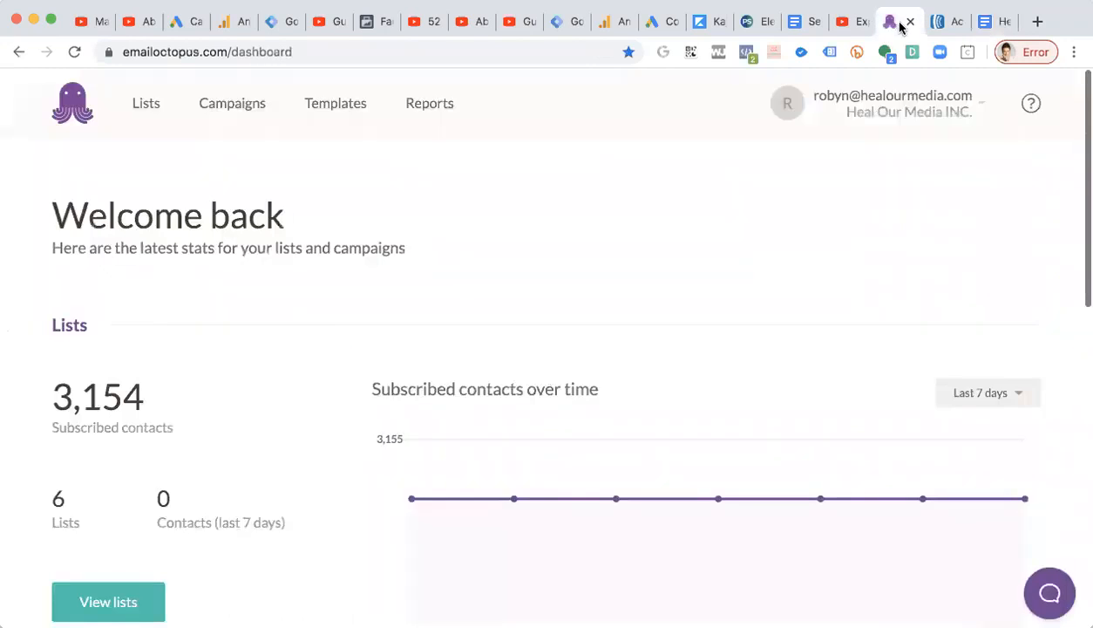
pyautogui.click(939, 24)
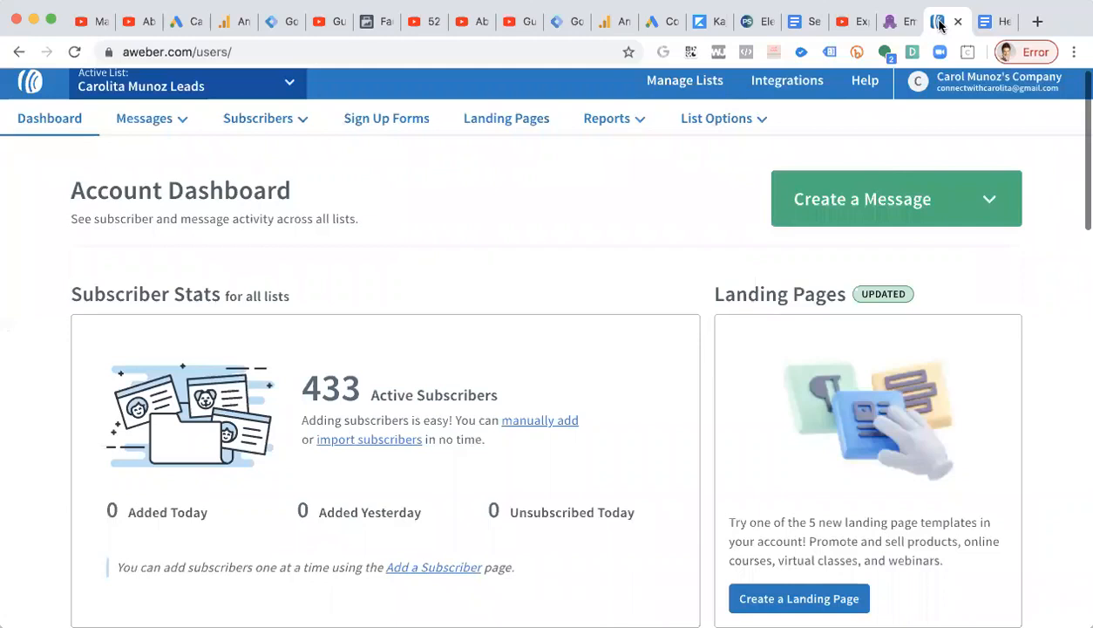
pyautogui.scroll(-1, 884, 200)
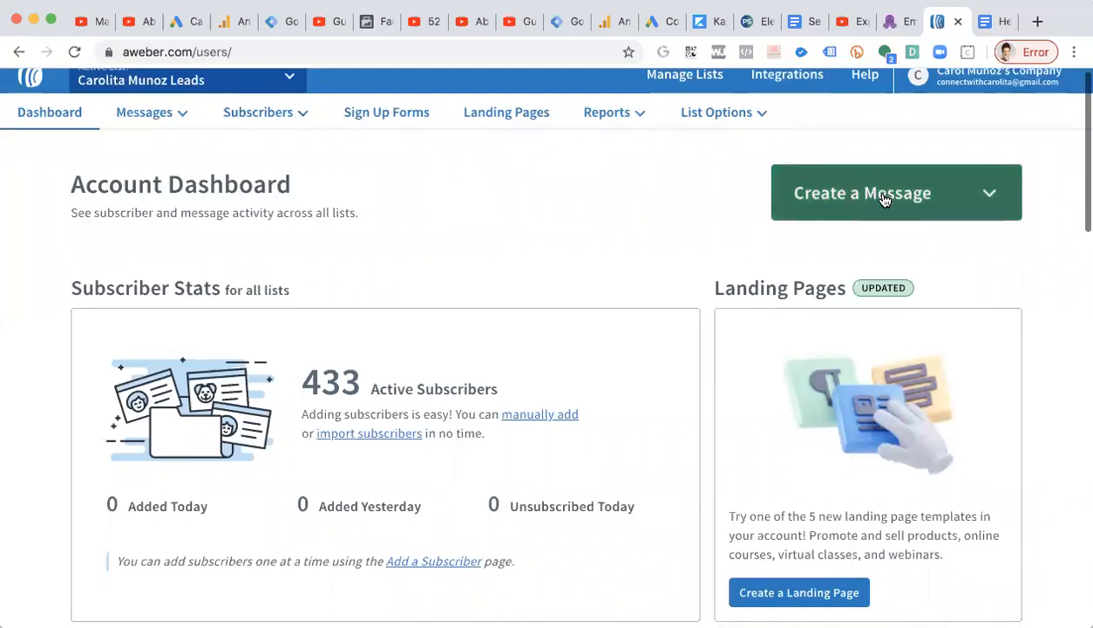
pyautogui.click(991, 26)
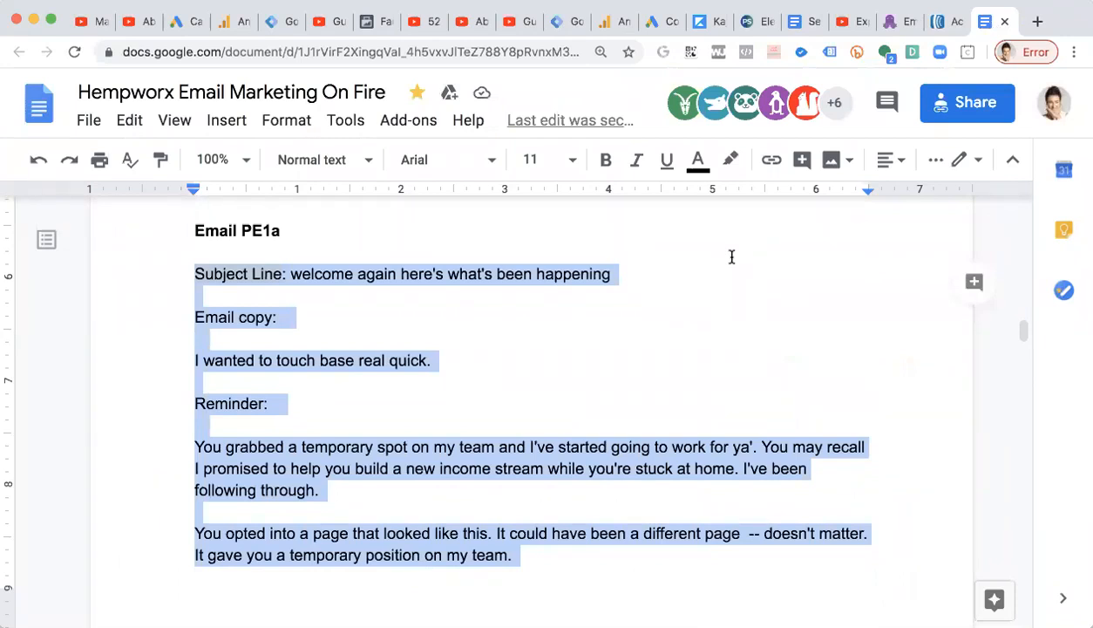
# Select the Email PE1a heading in the document.
pyautogui.click(731, 256)
pyautogui.scroll(-1, 728, 256)
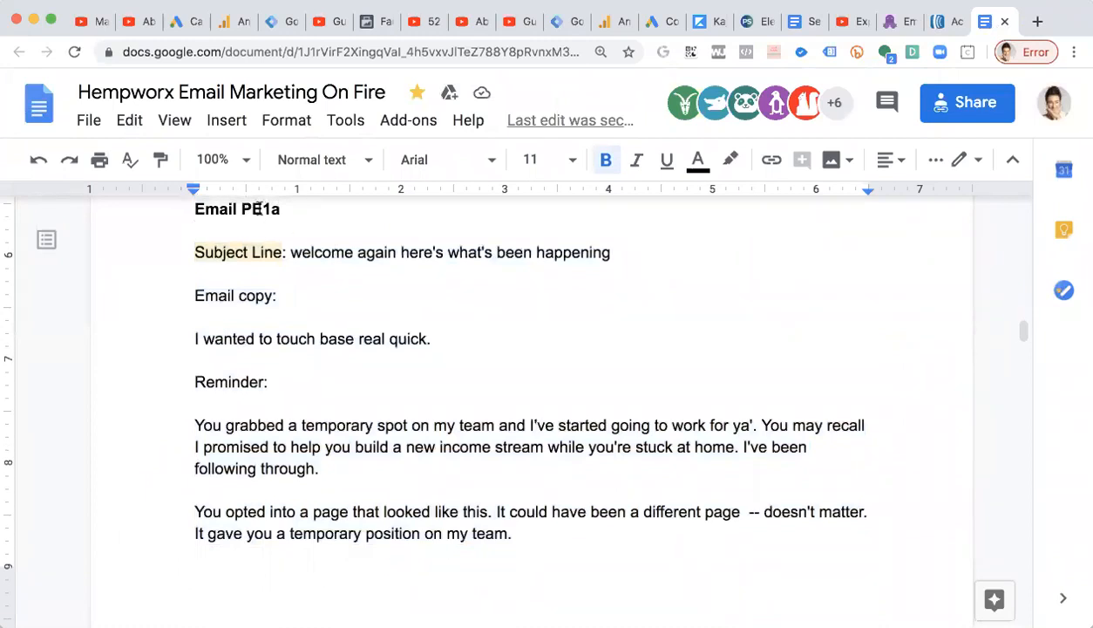
pyautogui.moveTo(277, 209); pyautogui.dragTo(193, 209)
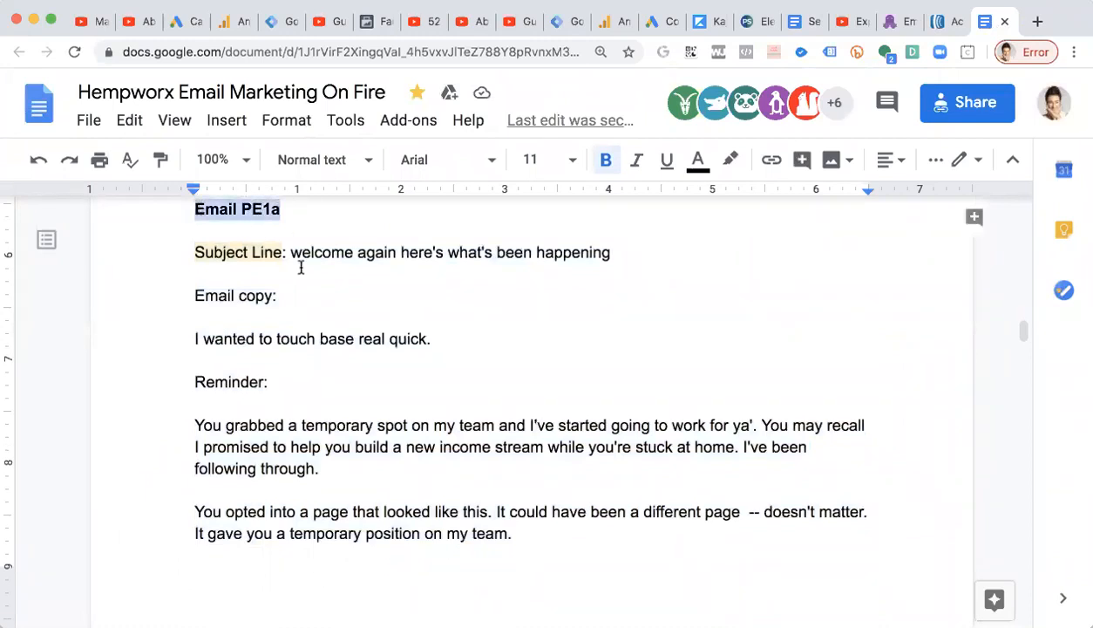
pyautogui.scroll(1, 300, 267)
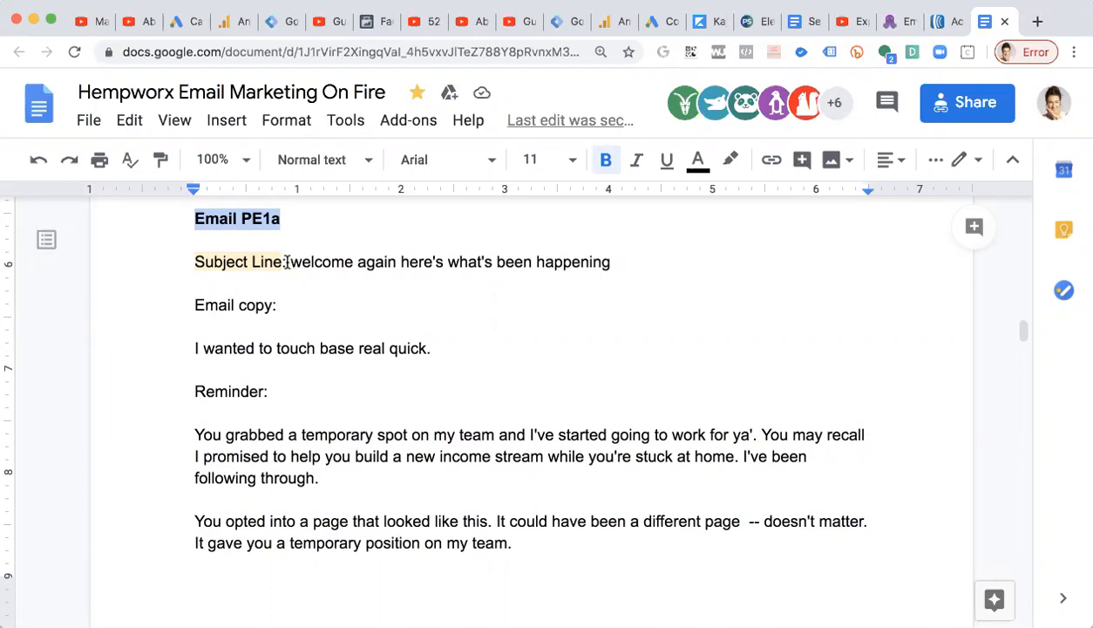
# Review the EmailOctopus and AWeber account dashboards and their account menus.
pyautogui.click(892, 23)
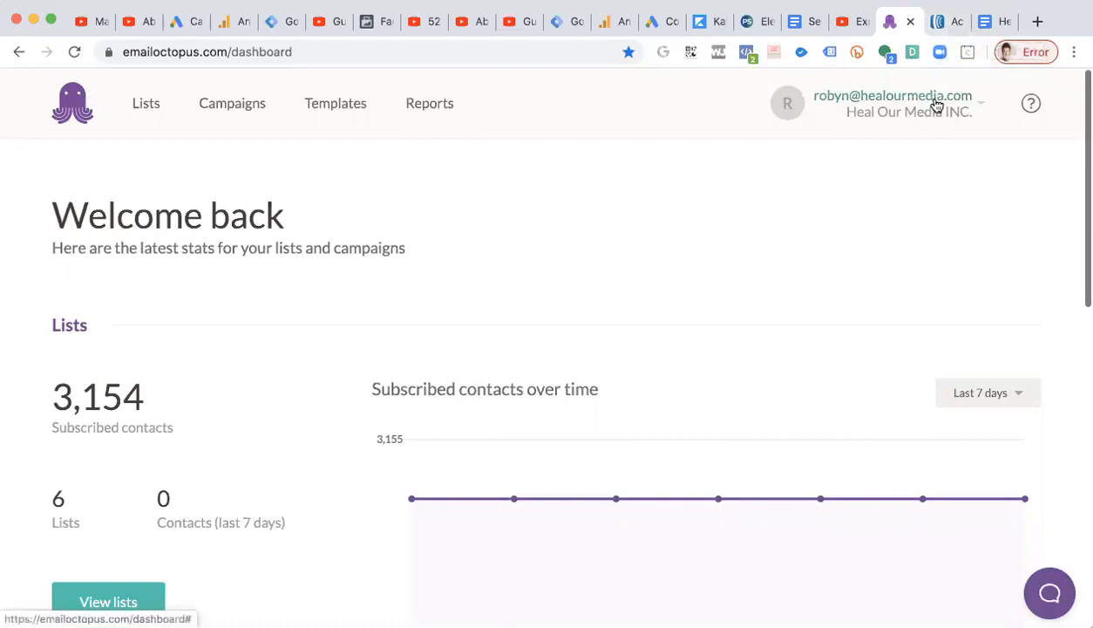
pyautogui.scroll(-1, 803, 198)
pyautogui.scroll(1, 802, 200)
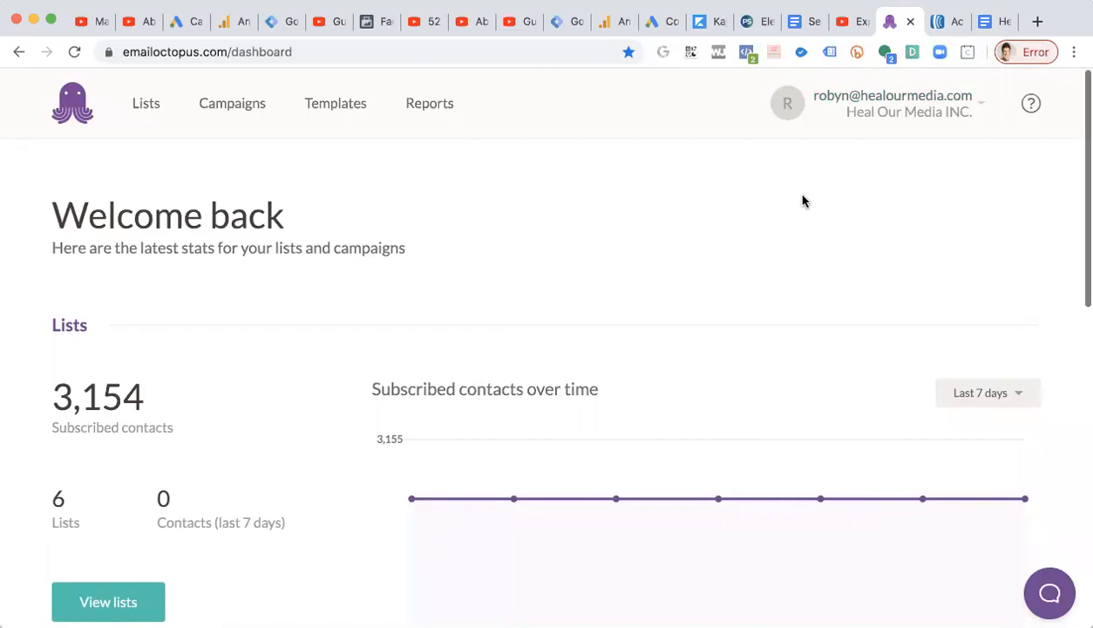
pyautogui.click(929, 24)
pyautogui.moveTo(896, 122)
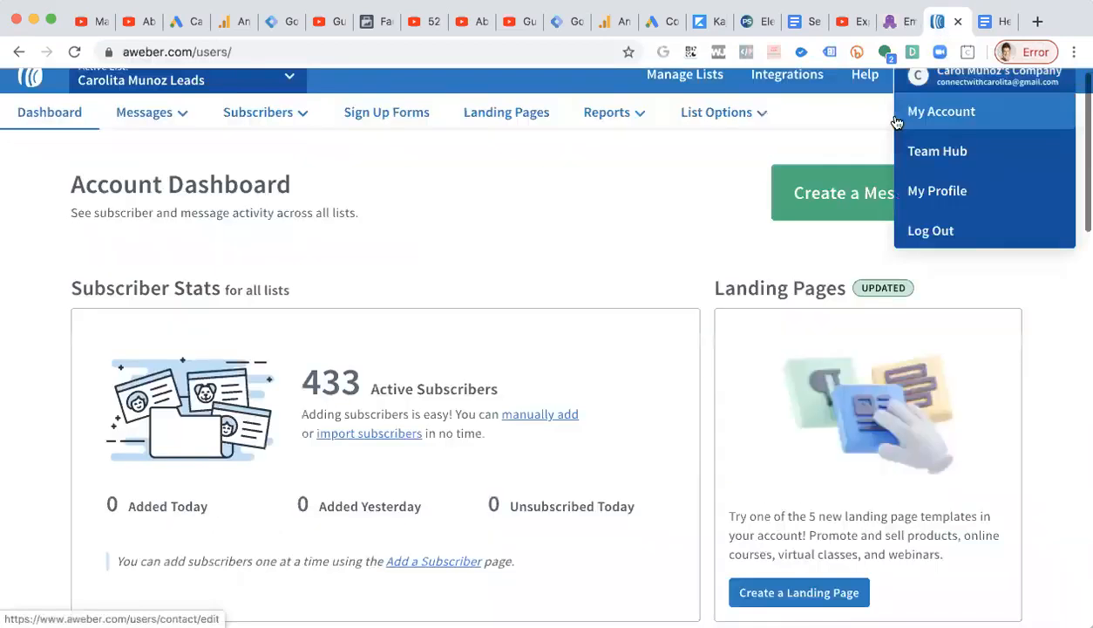
pyautogui.scroll(-1, 896, 122)
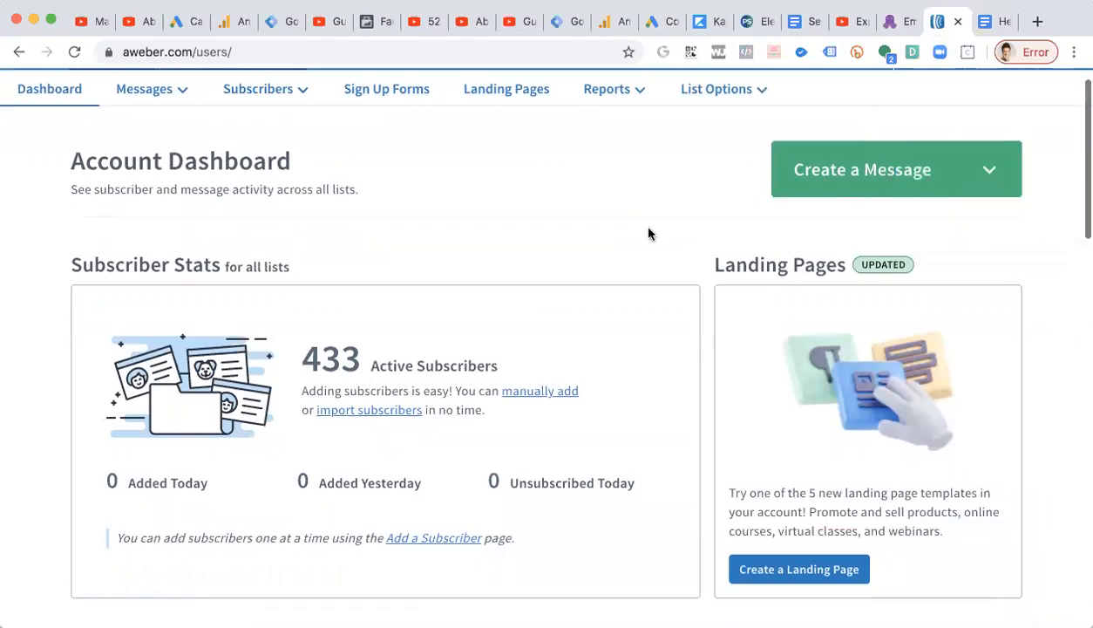
pyautogui.click(895, 30)
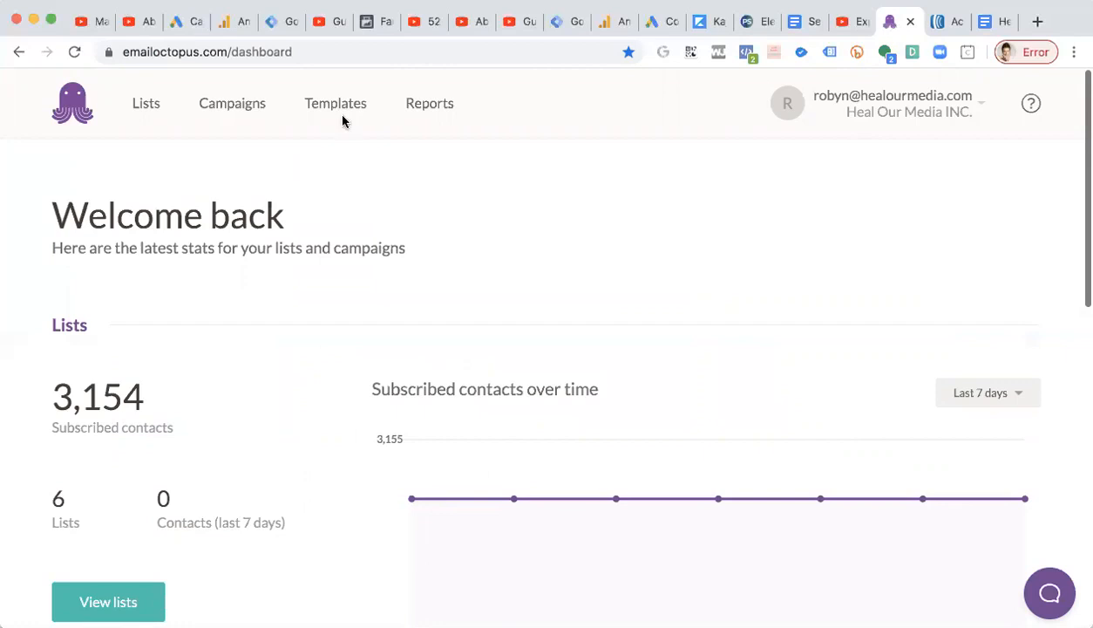
pyautogui.click(142, 108)
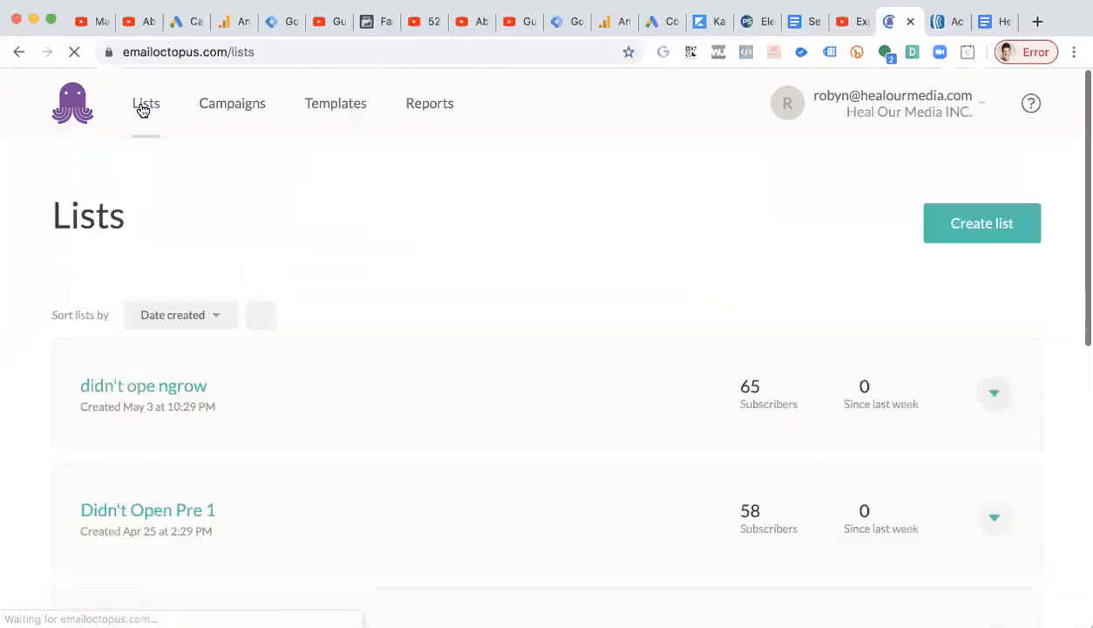
pyautogui.click(939, 228)
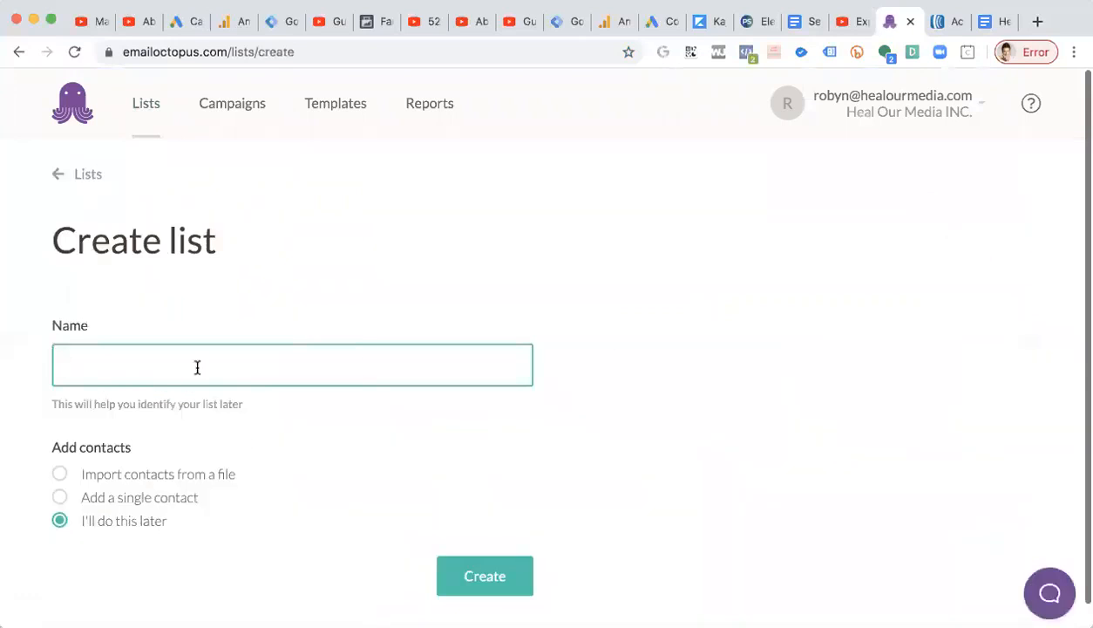
pyautogui.click(162, 475)
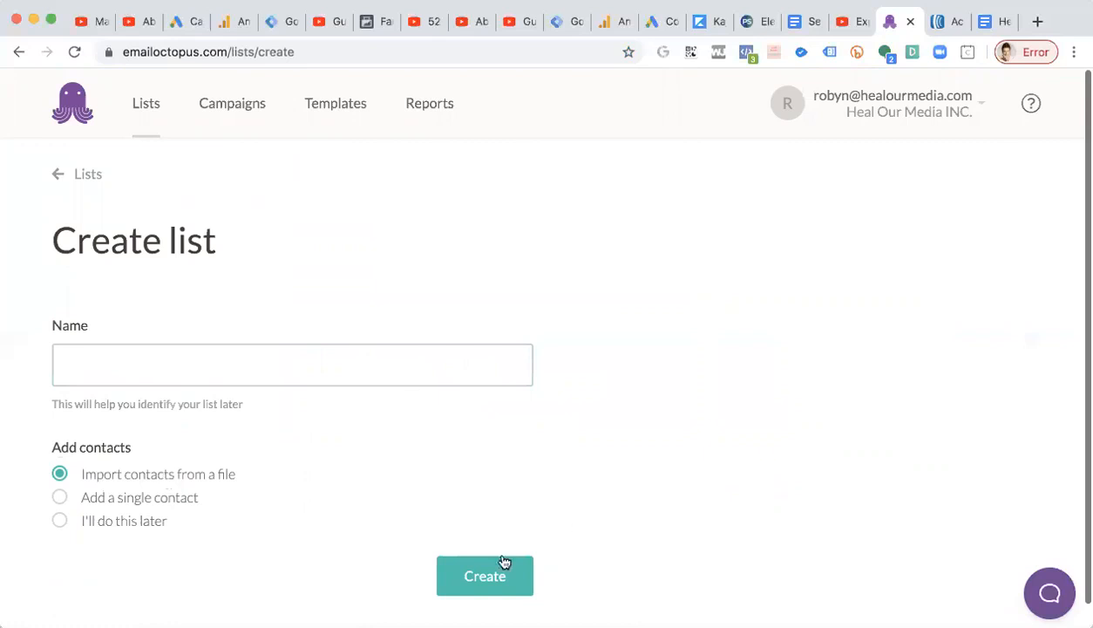
# Browse the EmailOctopus contact lists down to HW Pre-Enrollees.
pyautogui.click(152, 104)
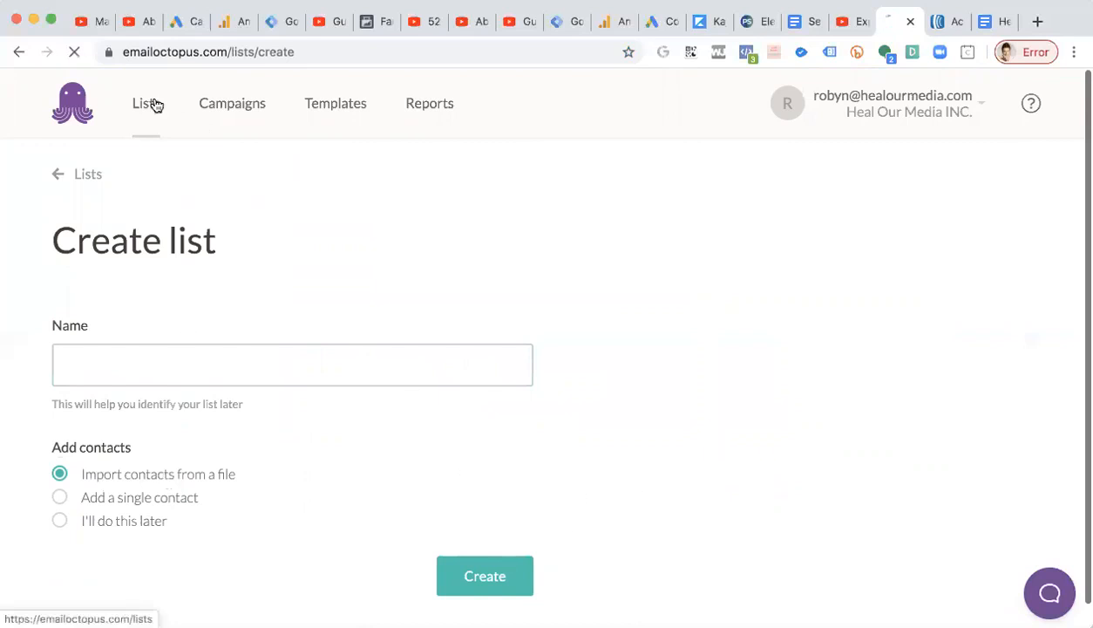
pyautogui.scroll(-5, 307, 298)
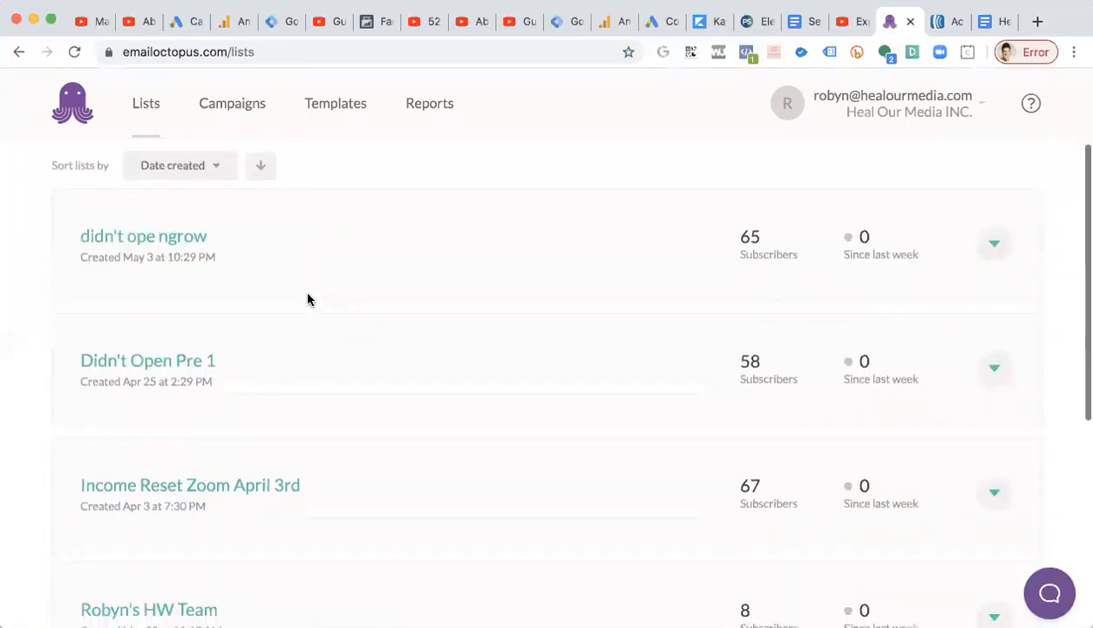
pyautogui.scroll(-2, 308, 298)
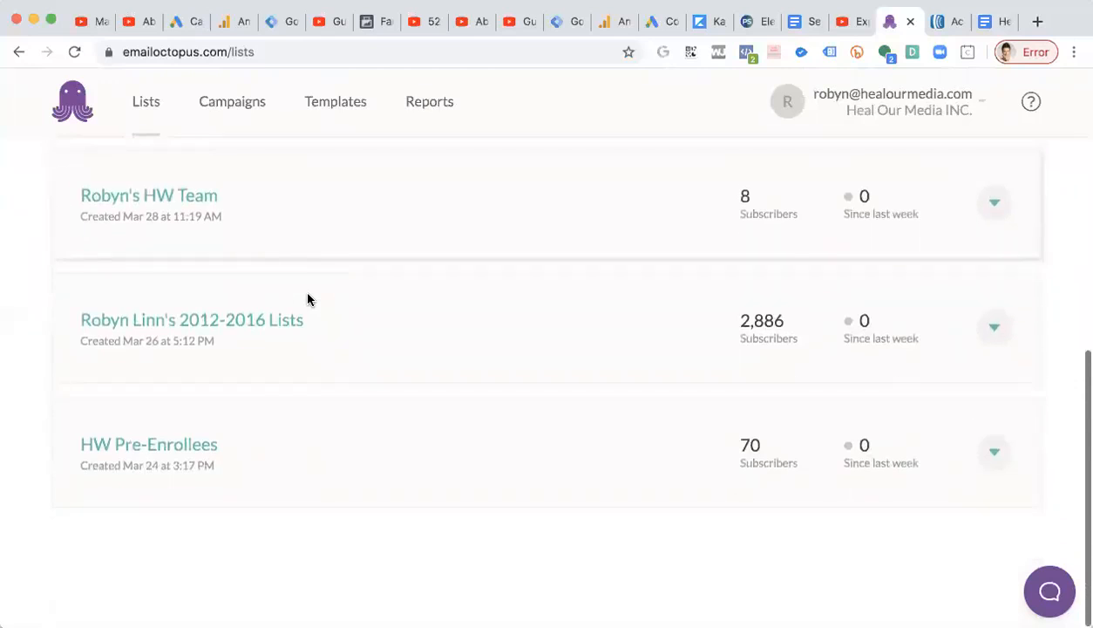
pyautogui.scroll(7, 149, 449)
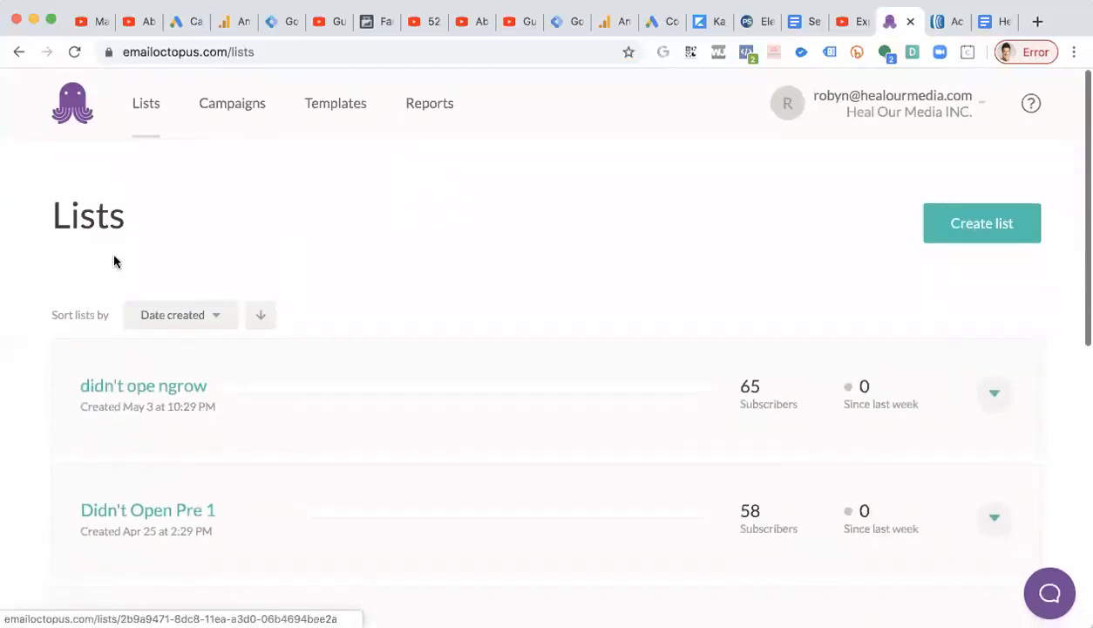
pyautogui.scroll(-7, 319, 427)
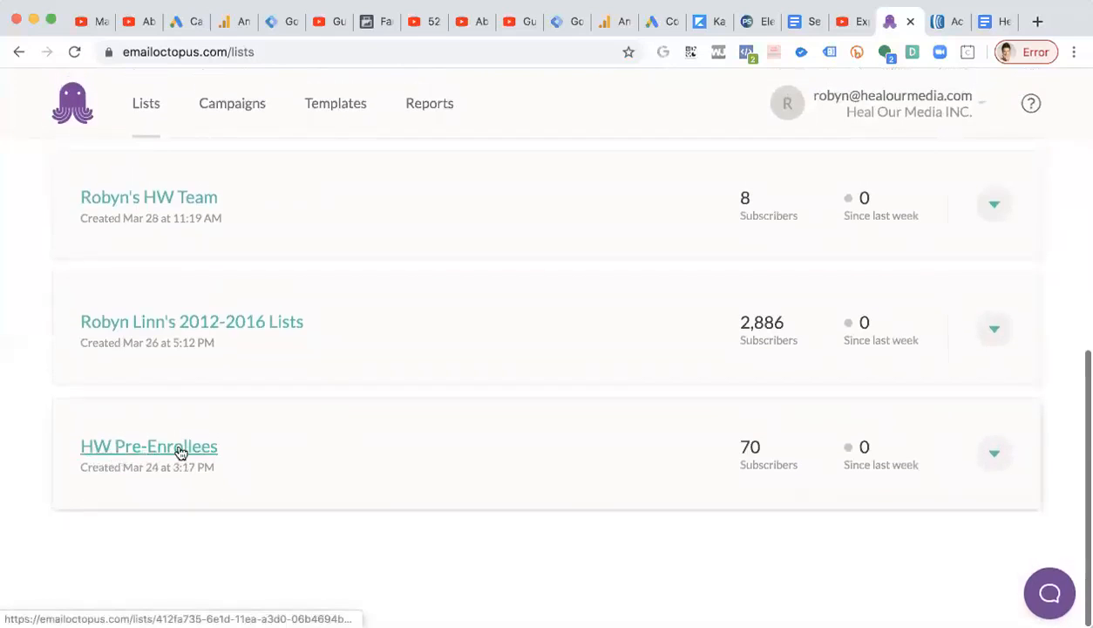
pyautogui.scroll(7, 122, 446)
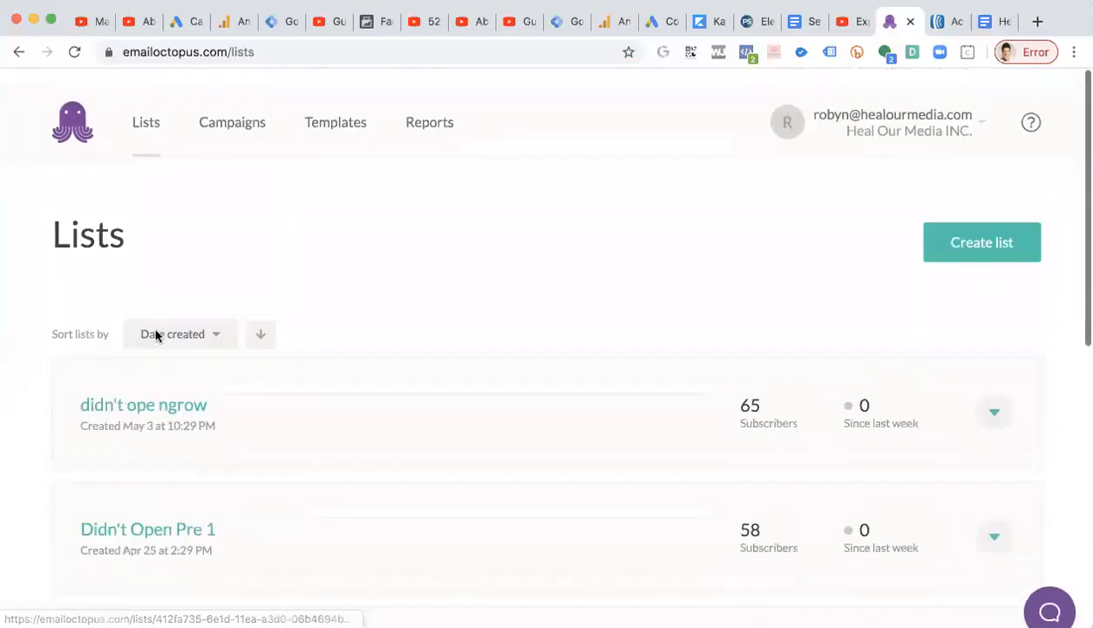
pyautogui.click(147, 119)
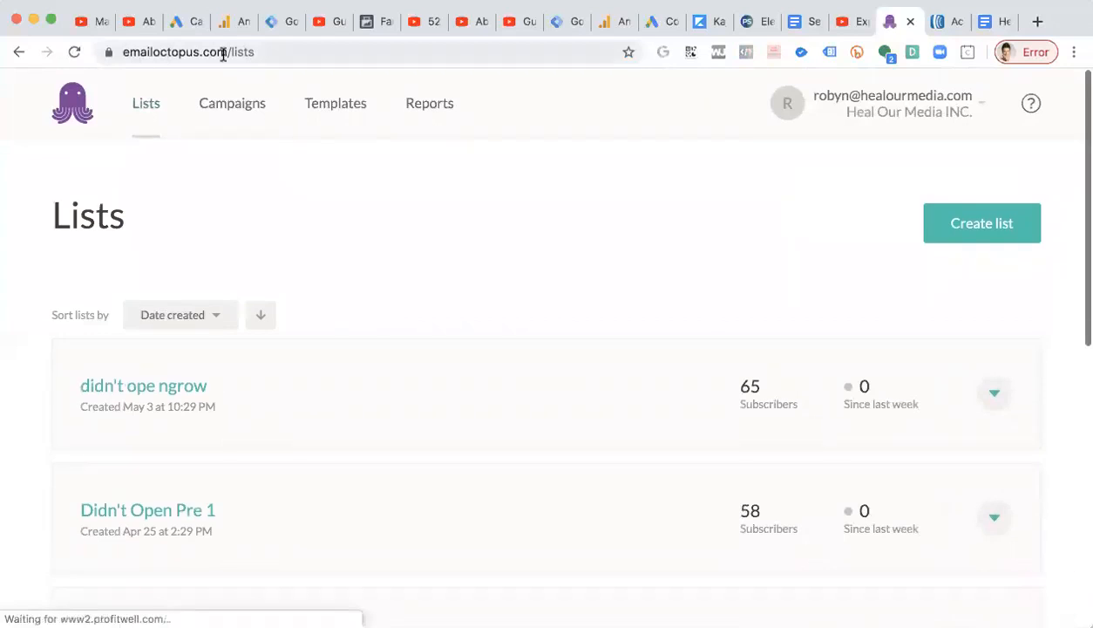
pyautogui.scroll(-6, 205, 460)
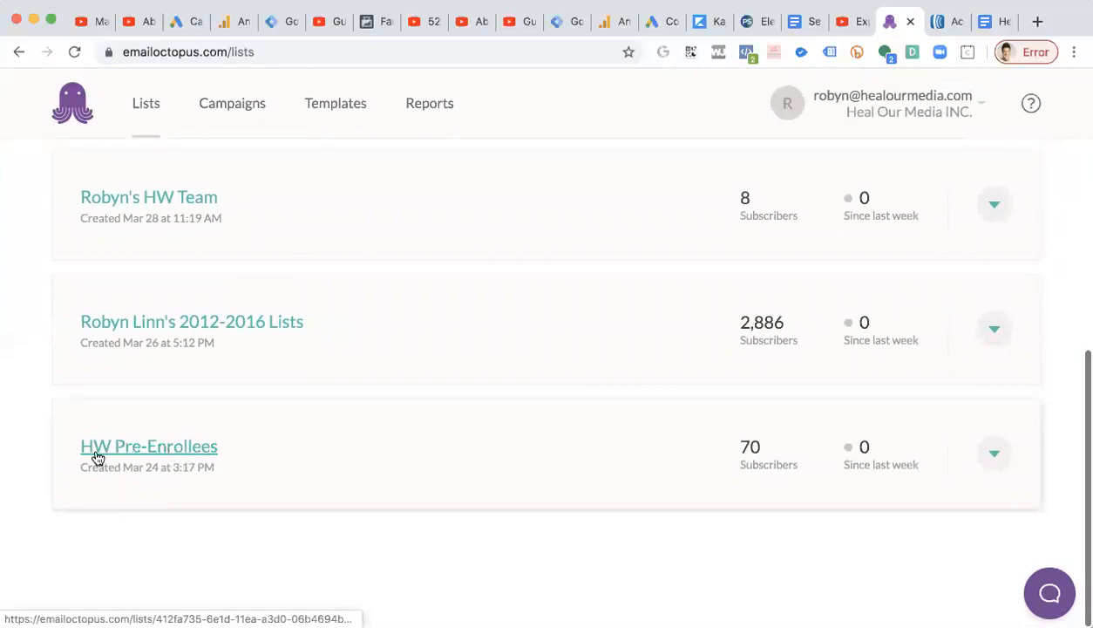
# Open the HW Pre-Enrollees list and review its subscribed contacts.
pyautogui.click(188, 448)
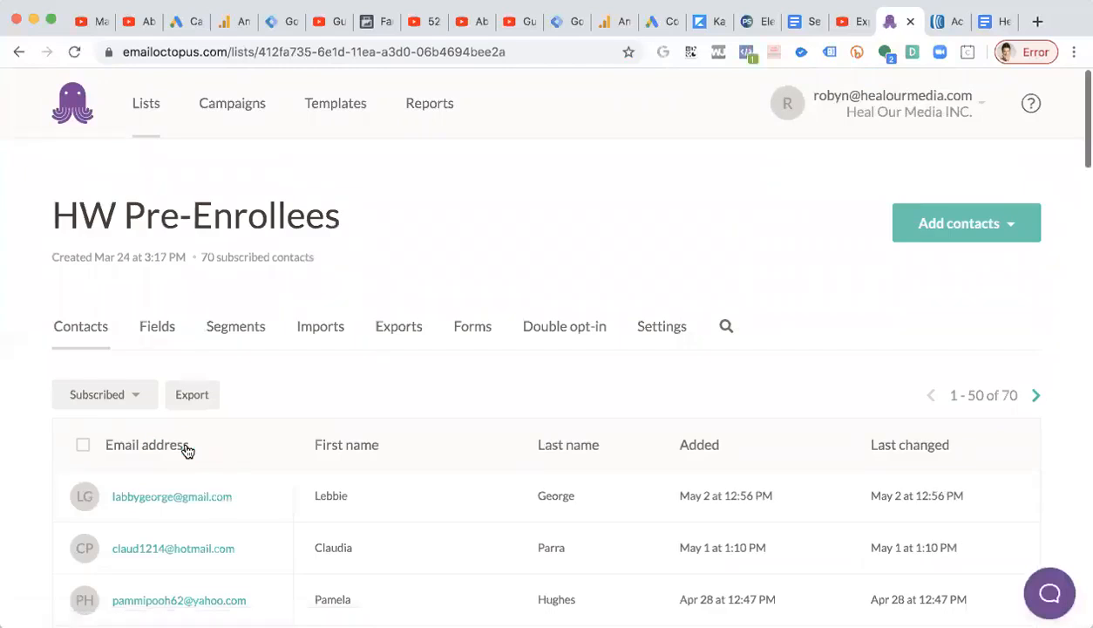
pyautogui.scroll(-2, 334, 357)
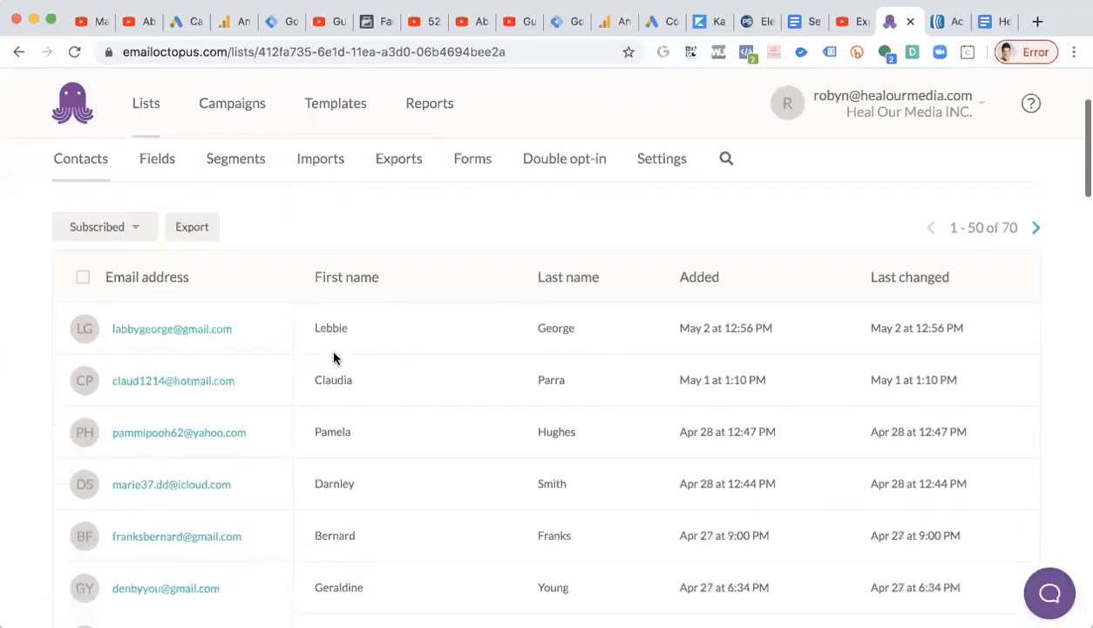
pyautogui.scroll(2, 334, 358)
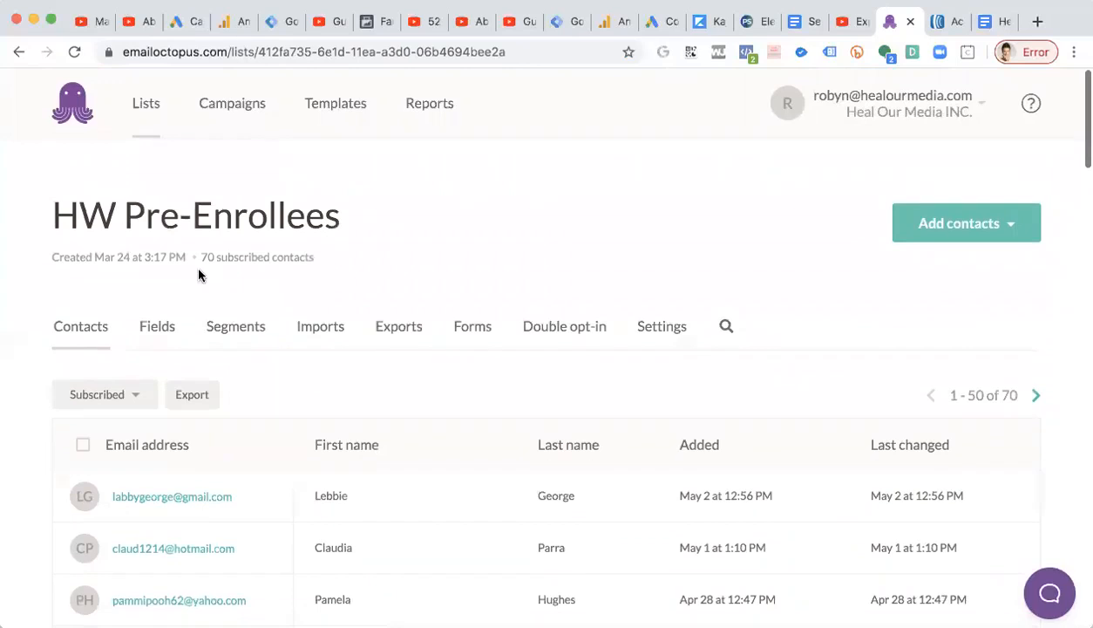
pyautogui.moveTo(203, 255); pyautogui.dragTo(333, 255)
pyautogui.click(334, 256)
pyautogui.moveTo(54, 216); pyautogui.dragTo(337, 213)
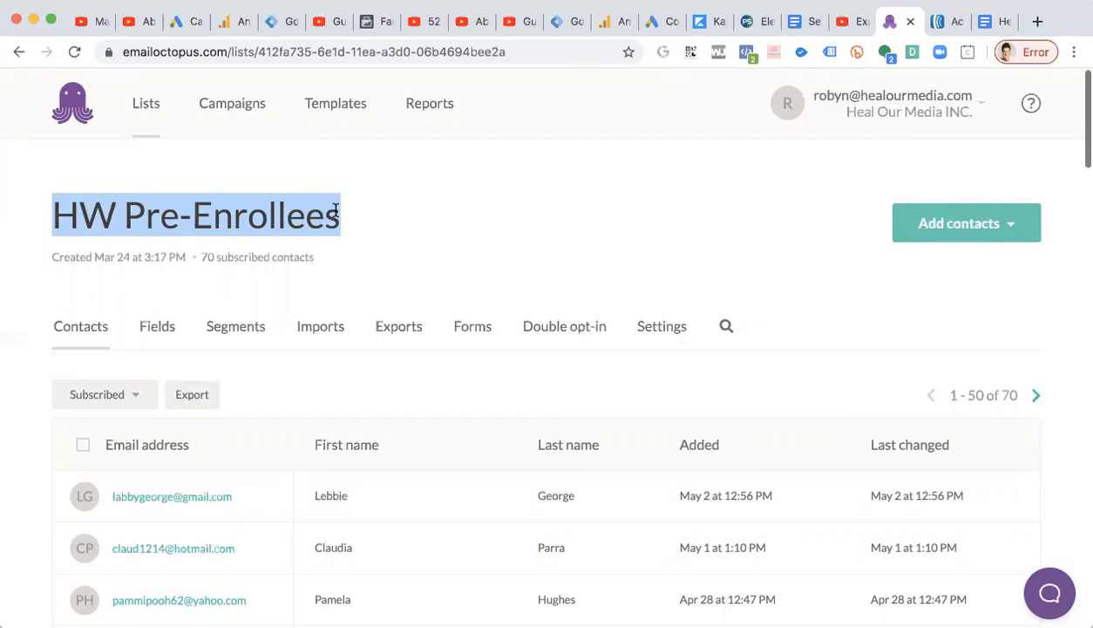
pyautogui.scroll(1, 335, 211)
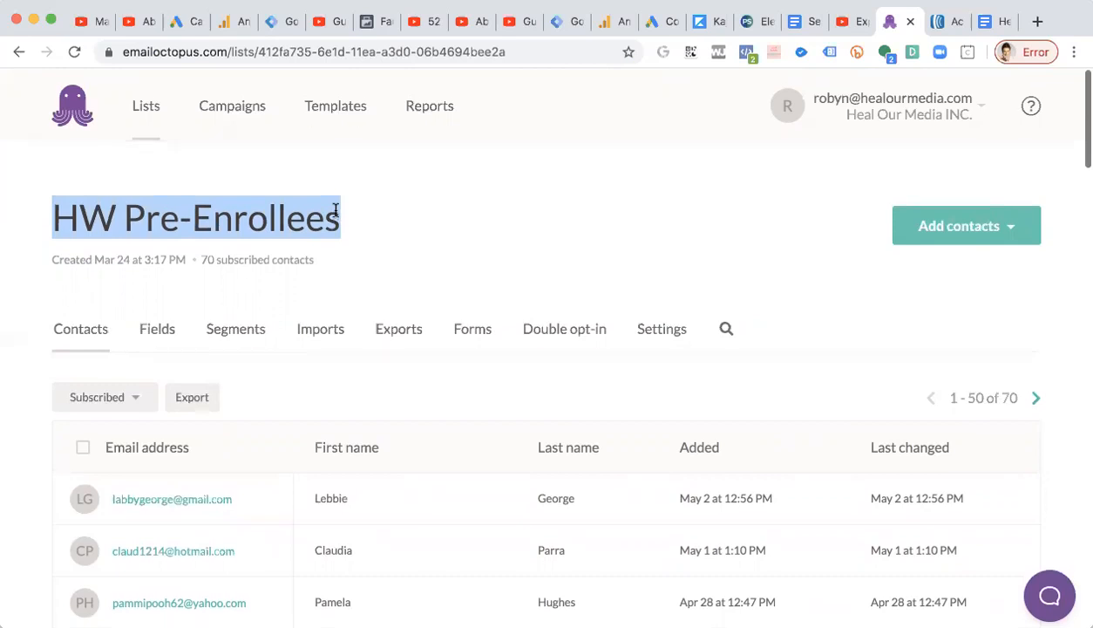
# Start creating a campaign and compare the Regular and Automated campaign types.
pyautogui.click(254, 113)
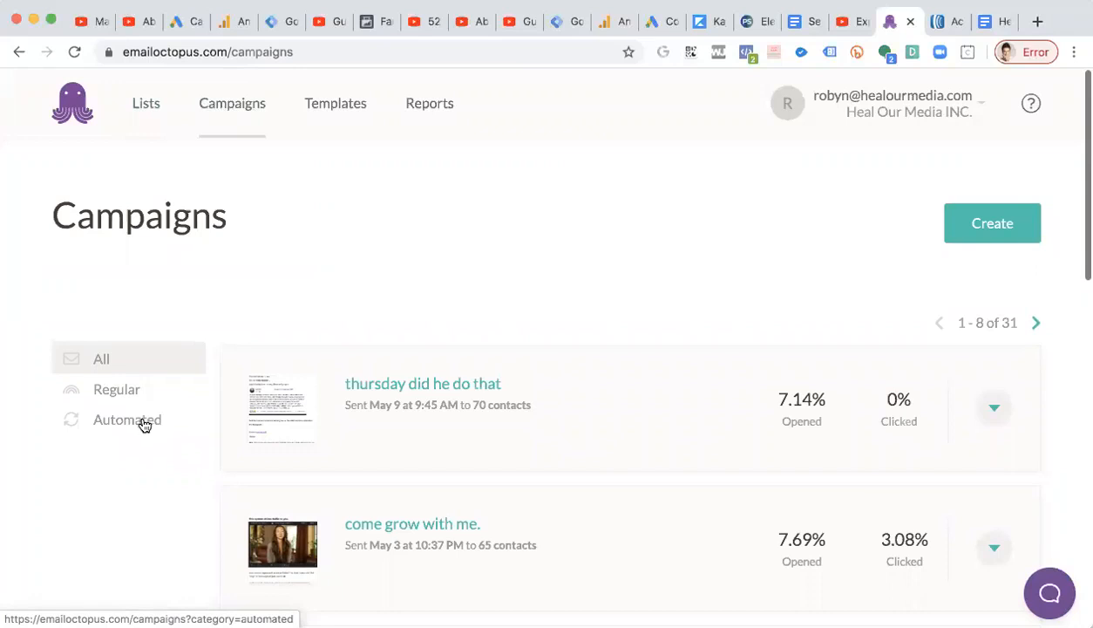
pyautogui.click(227, 113)
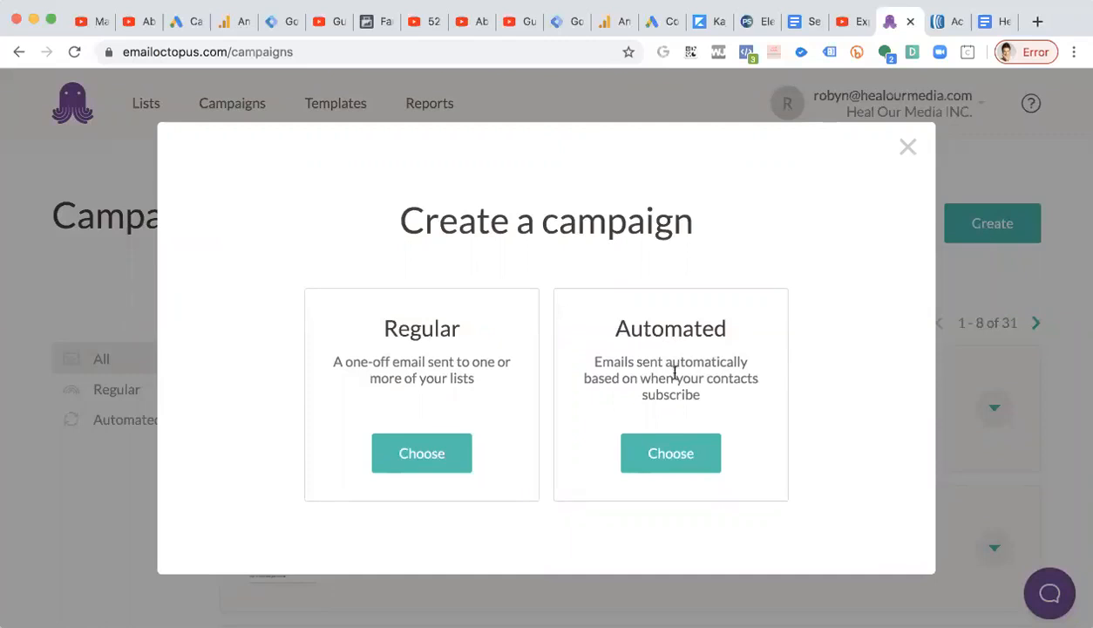
pyautogui.moveTo(619, 327); pyautogui.dragTo(732, 329)
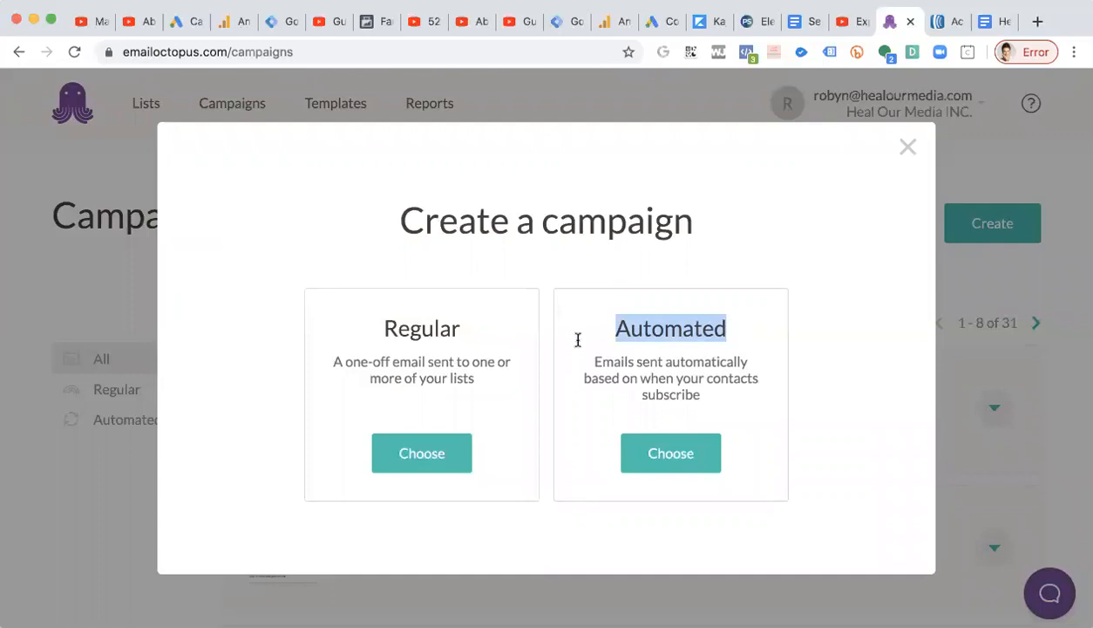
pyautogui.moveTo(384, 327); pyautogui.dragTo(457, 326)
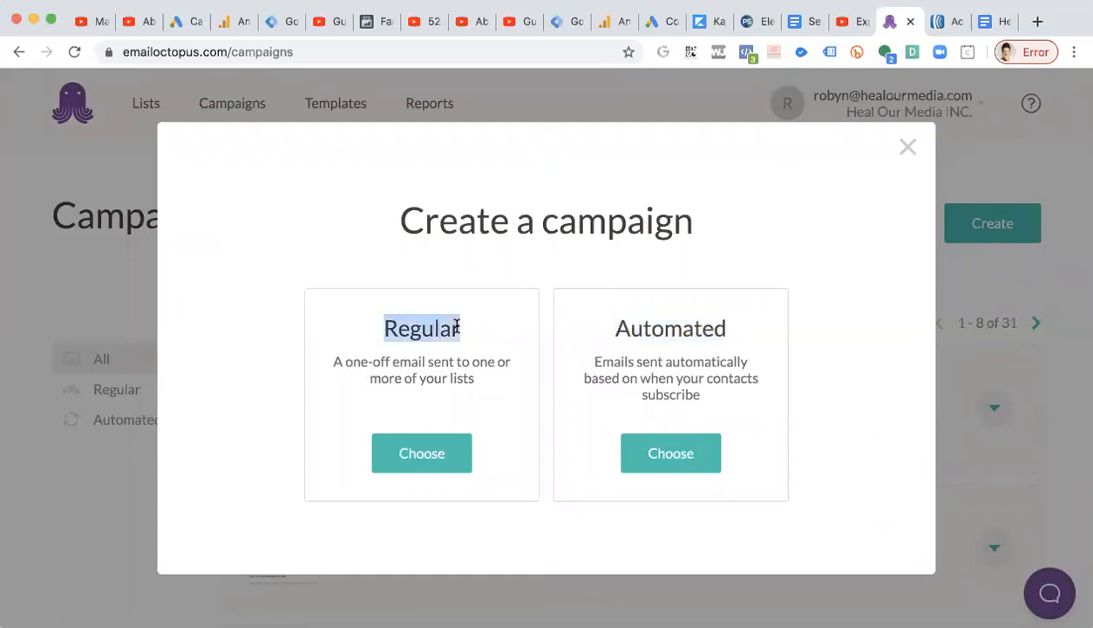
pyautogui.moveTo(332, 363); pyautogui.dragTo(430, 362)
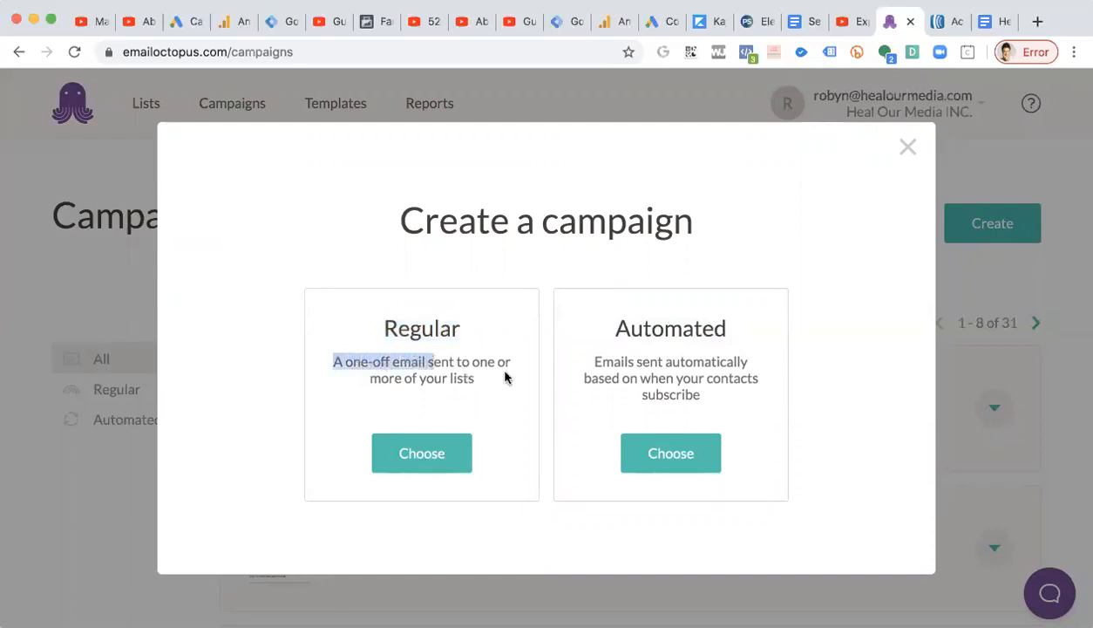
# Create a new Regular one-off campaign.
pyautogui.click(469, 373)
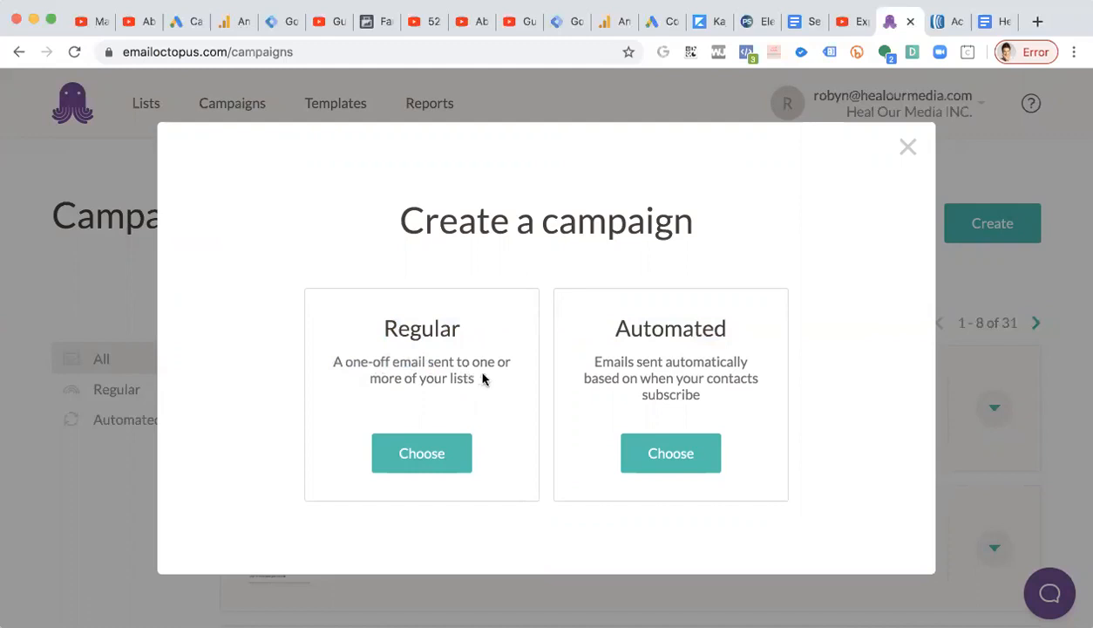
pyautogui.moveTo(476, 379); pyautogui.dragTo(448, 377)
pyautogui.click(454, 378)
pyautogui.moveTo(345, 362); pyautogui.dragTo(462, 328)
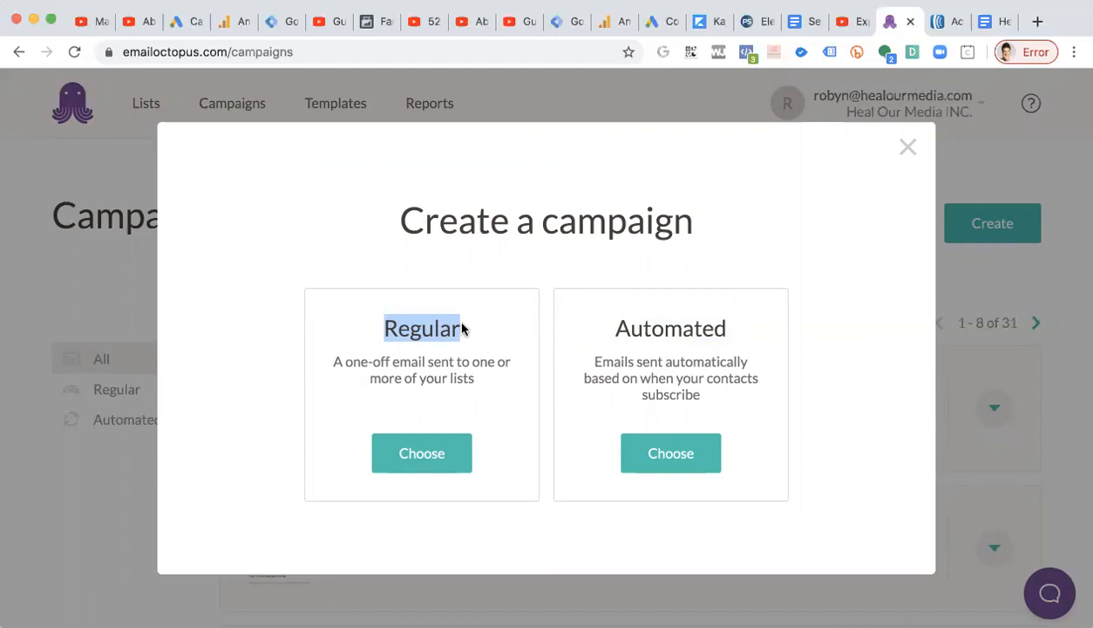
pyautogui.click(410, 313)
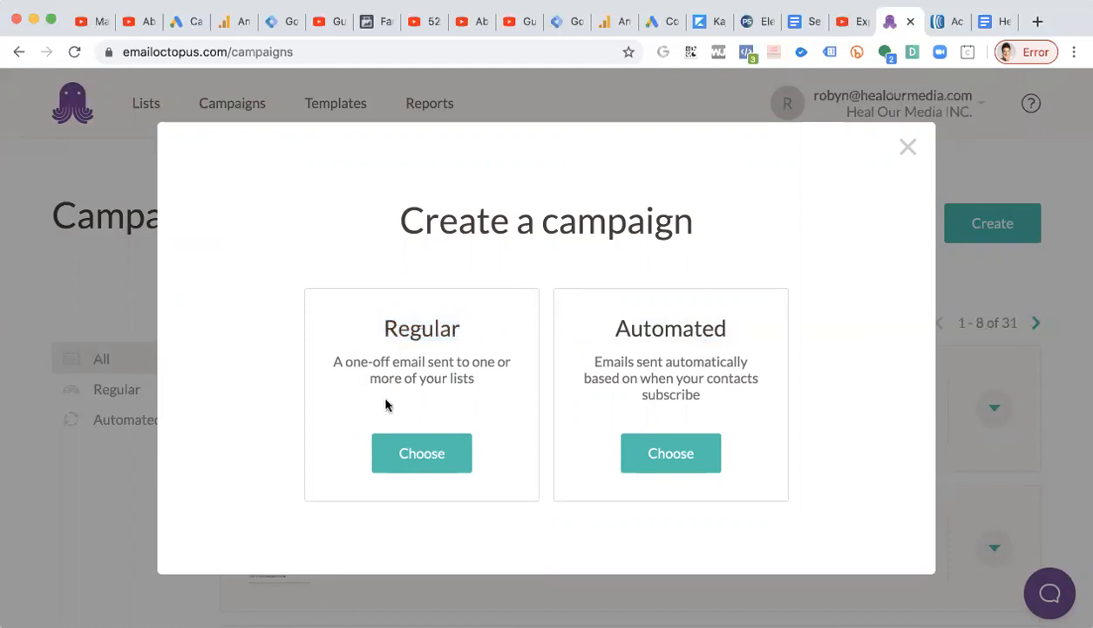
pyautogui.click(908, 149)
pyautogui.click(219, 115)
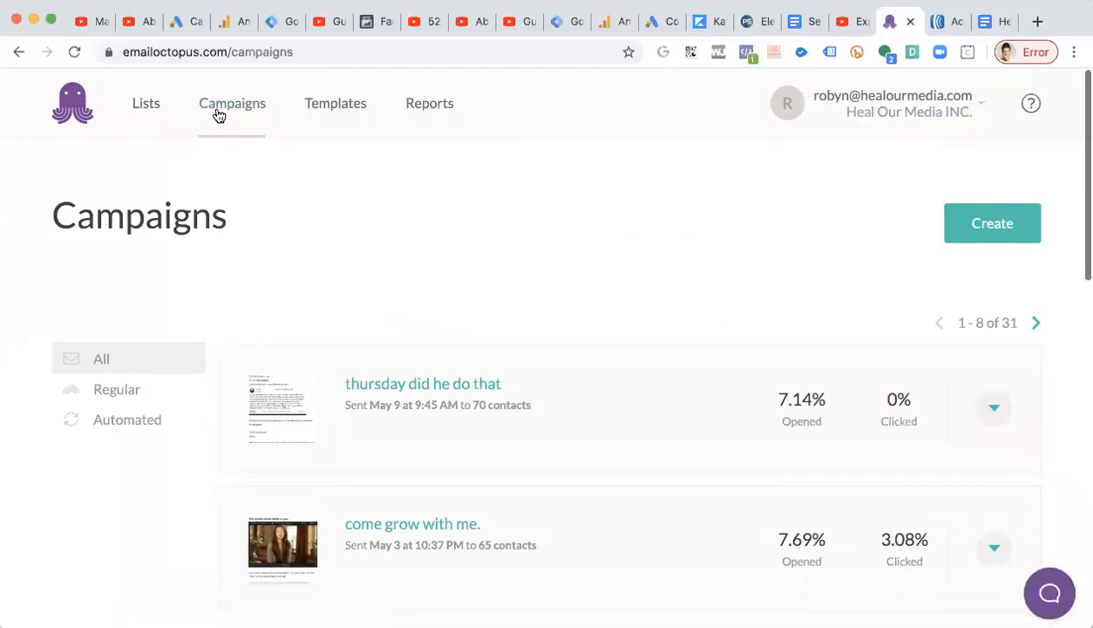
pyautogui.click(998, 232)
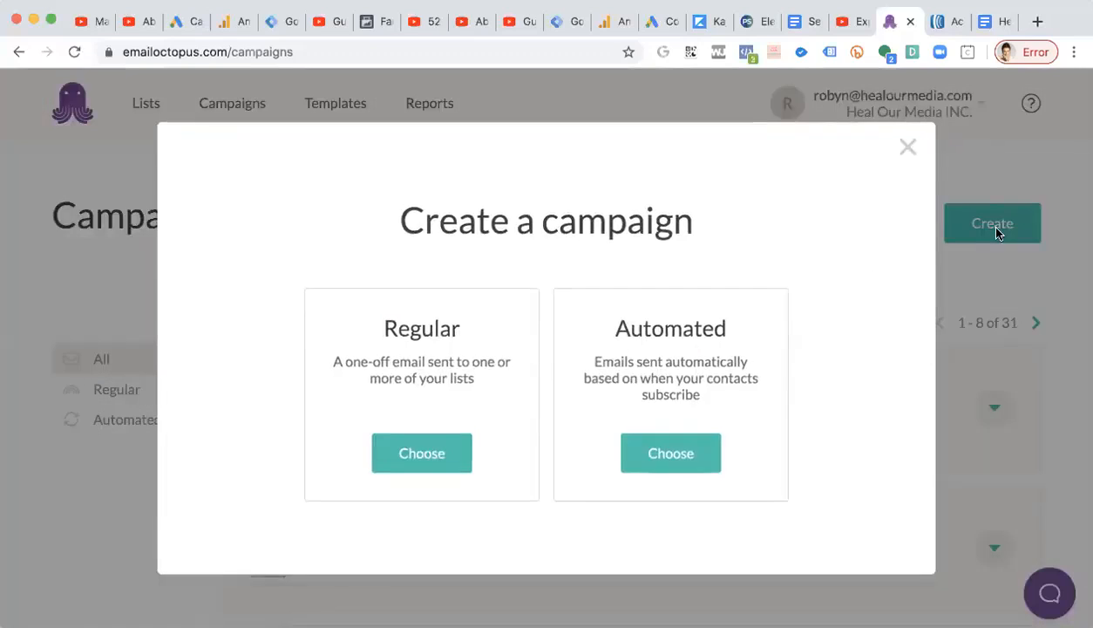
pyautogui.click(415, 453)
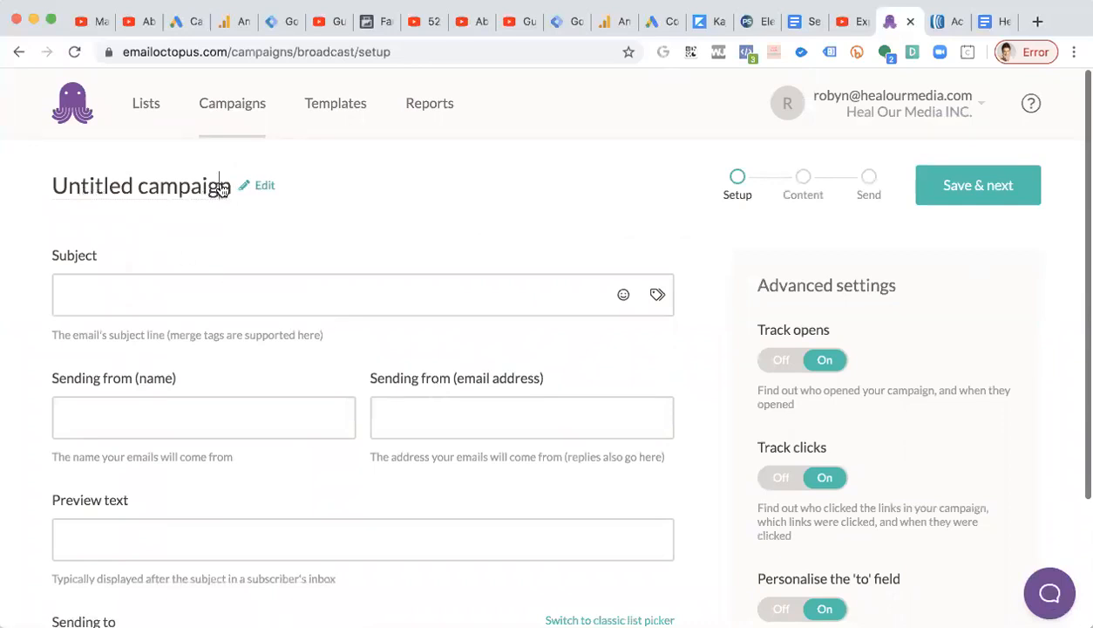
# Rename the campaign as May 12 Touching Base, checking the Email PE1a copy in the doc.
pyautogui.tripleClick(185, 190)
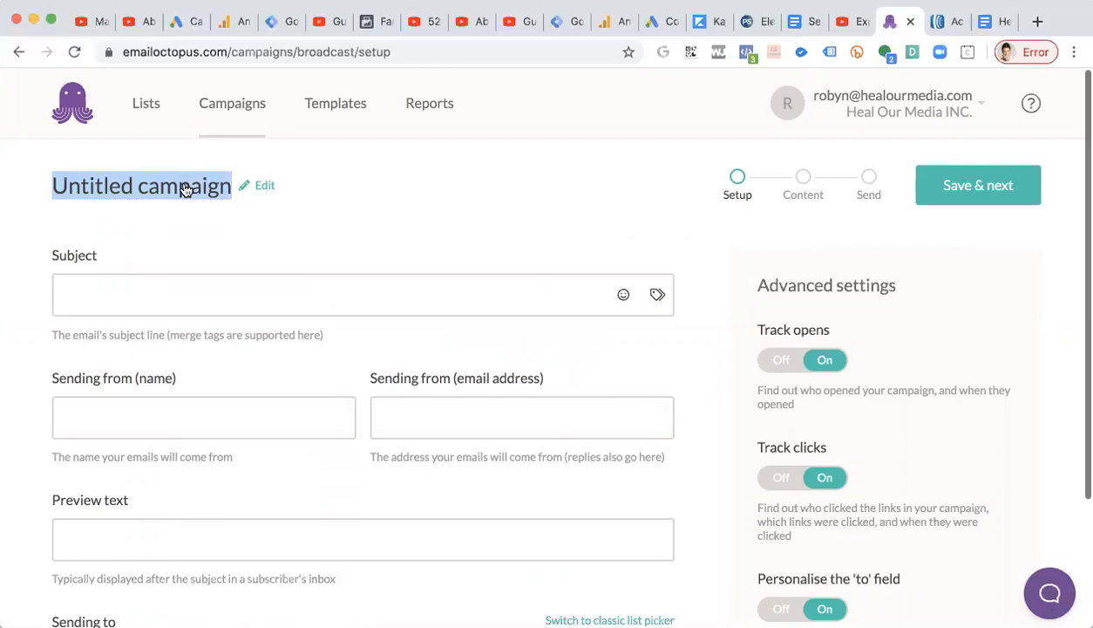
pyautogui.press('BackSpace')
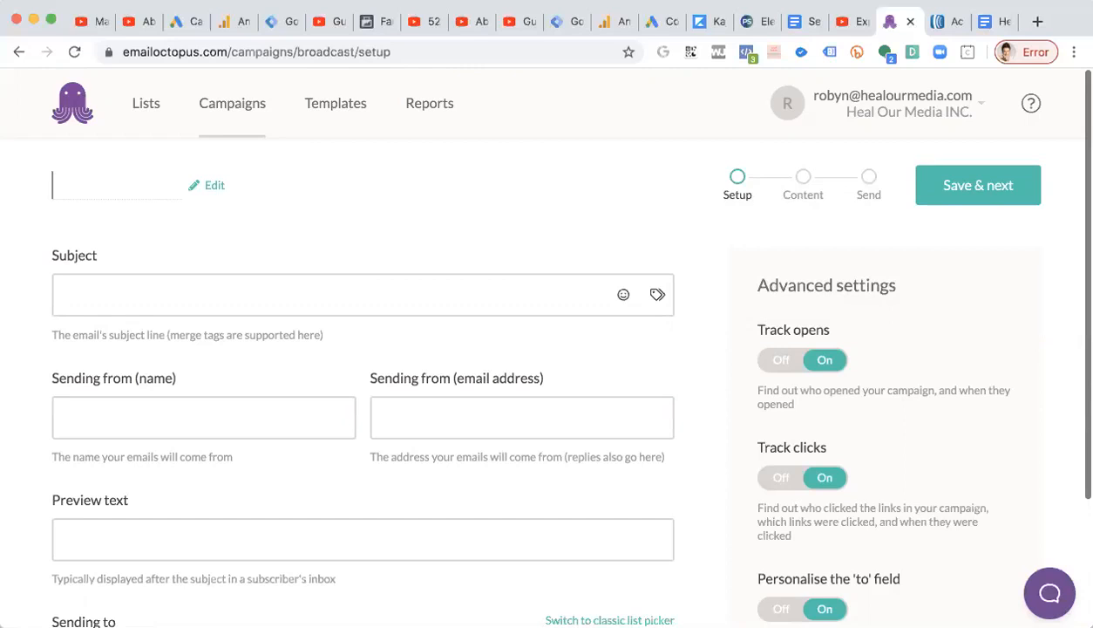
pyautogui.write('May 12 2020')
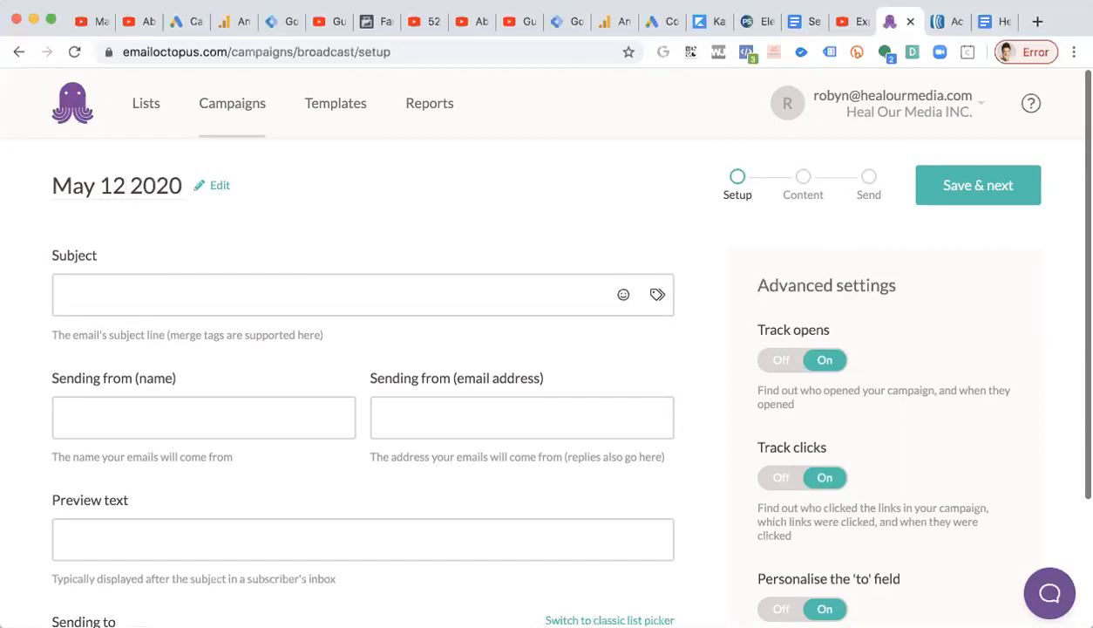
pyautogui.click(978, 24)
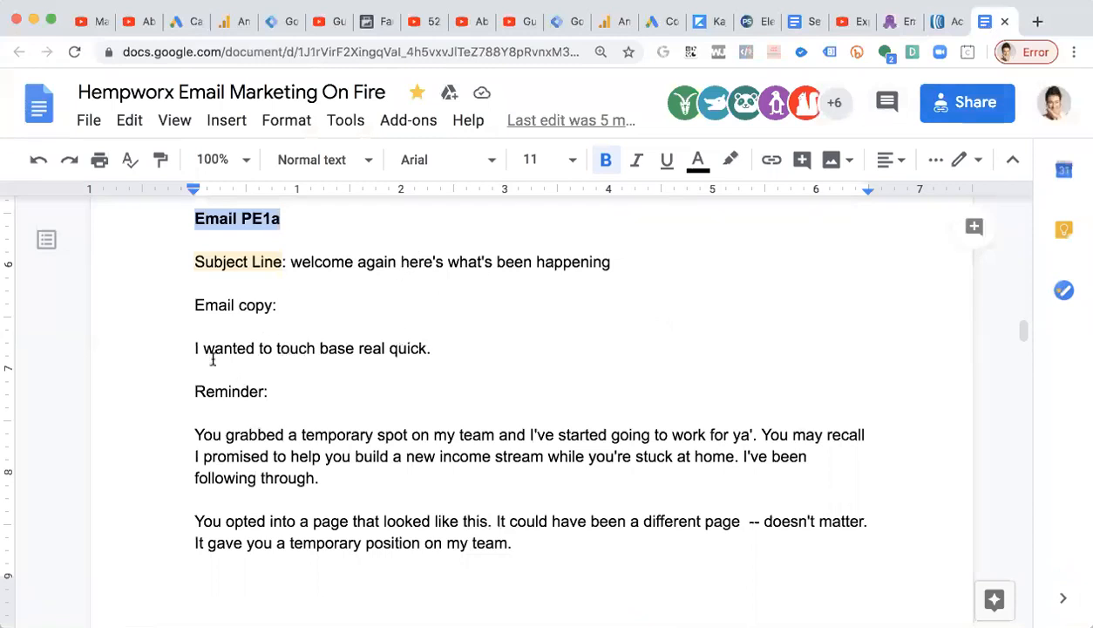
pyautogui.scroll(-1, 240, 376)
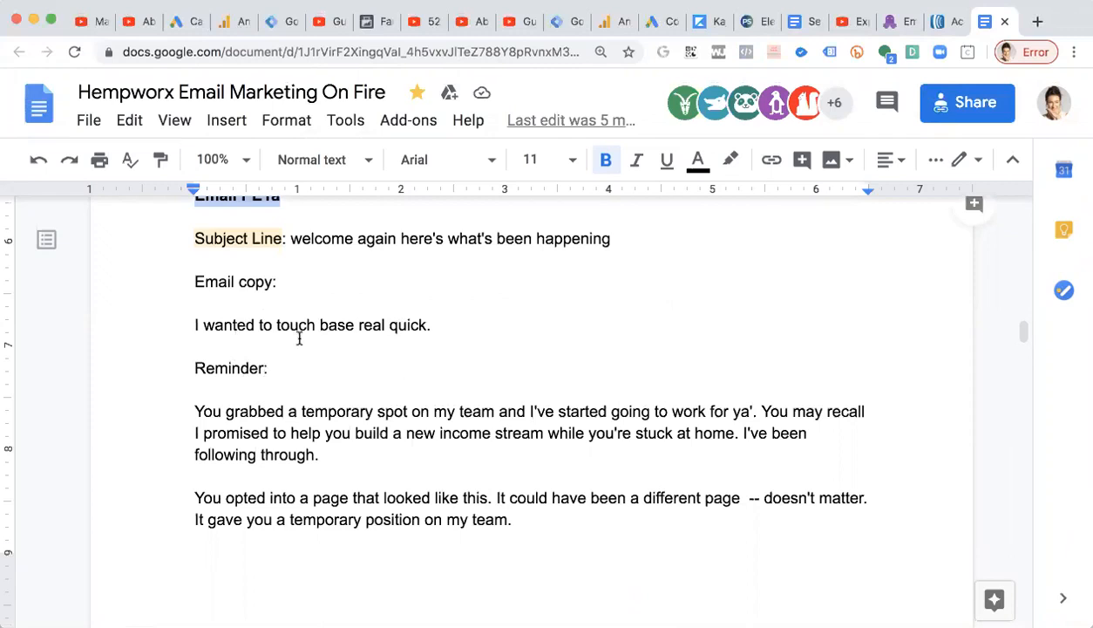
pyautogui.click(878, 26)
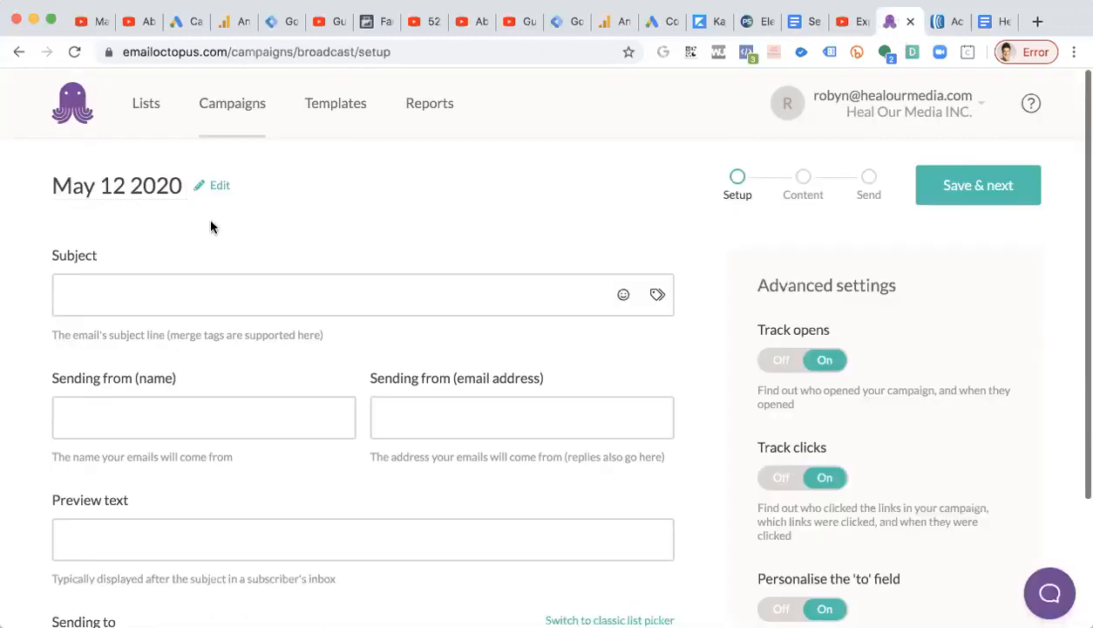
pyautogui.write('Touching Base')
pyautogui.doubleClick(152, 187)
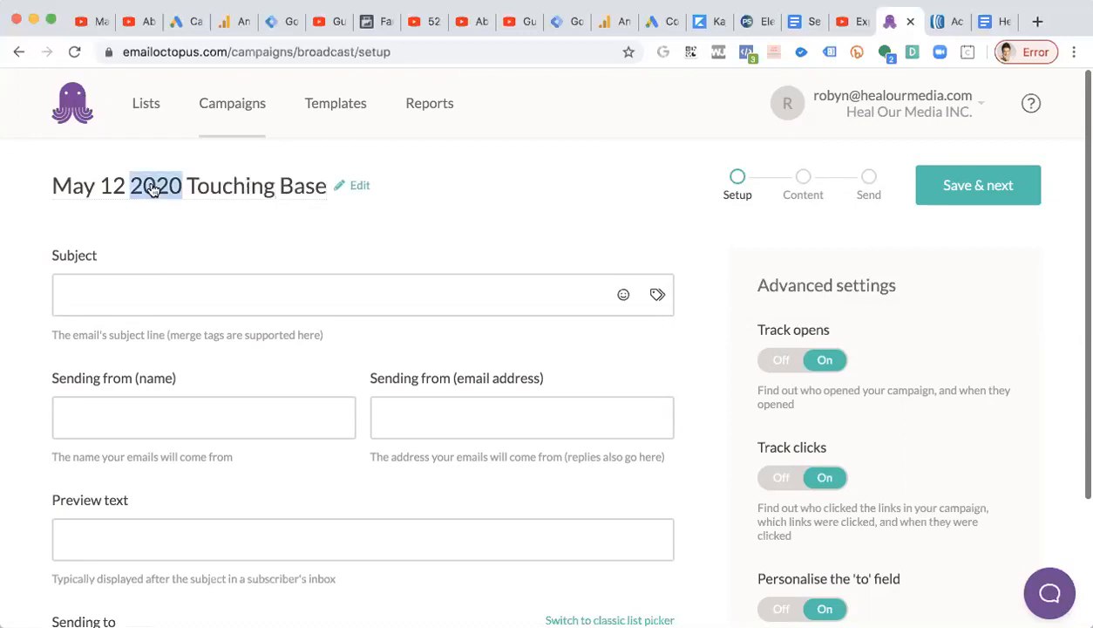
pyautogui.press('BackSpace')
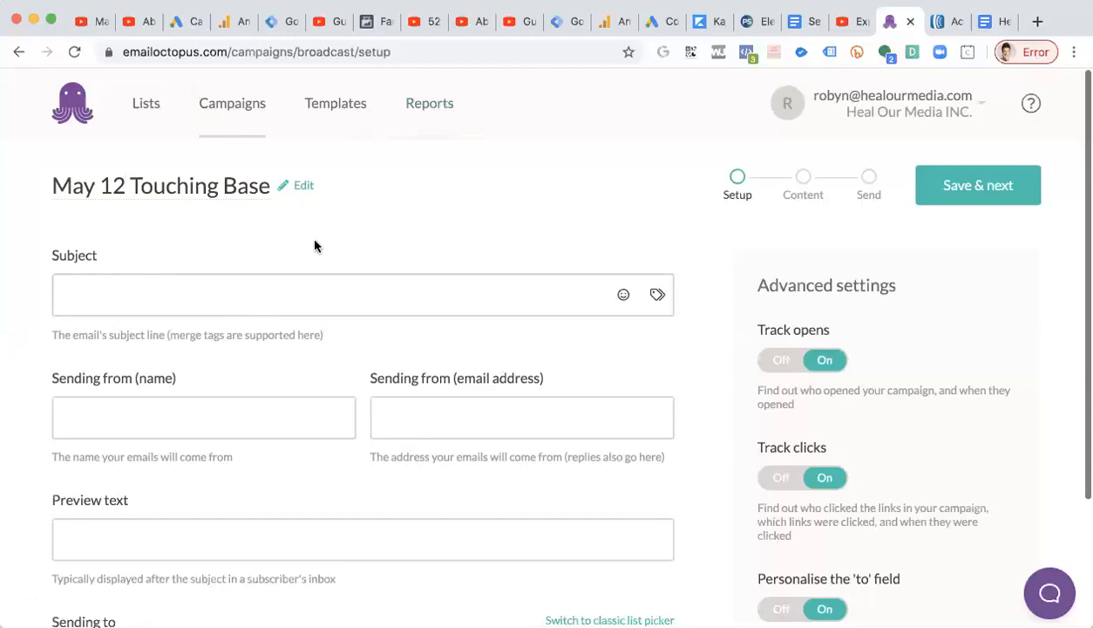
# Compare the campaign name with the email's opening line in the Email PE1a doc.
pyautogui.moveTo(49, 183); pyautogui.dragTo(242, 209)
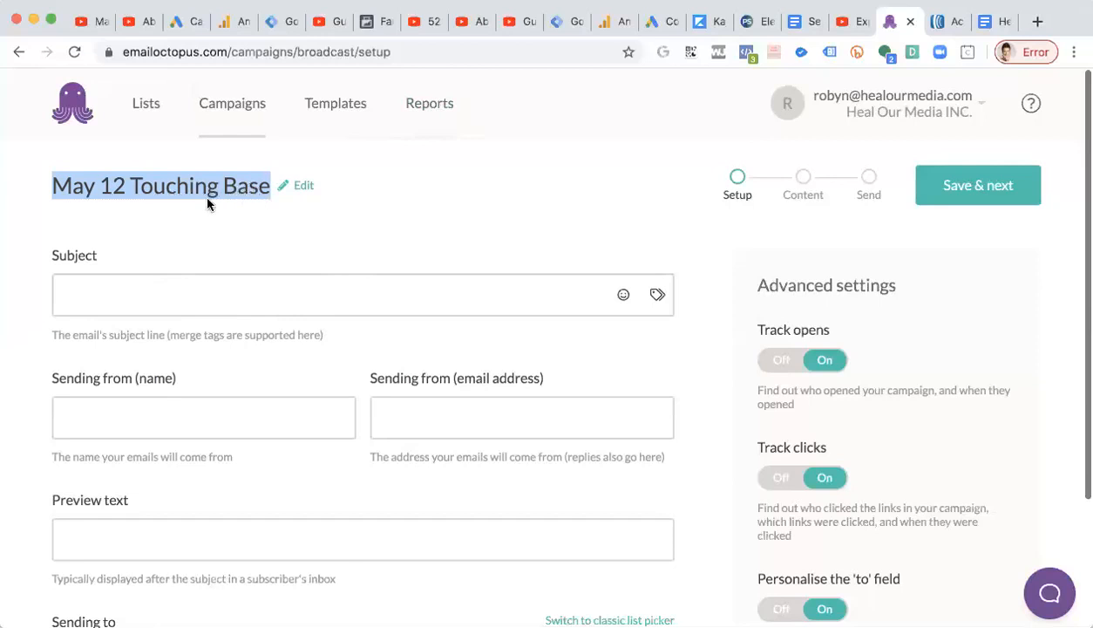
pyautogui.click(996, 19)
pyautogui.click(345, 385)
pyautogui.moveTo(432, 341); pyautogui.dragTo(89, 345)
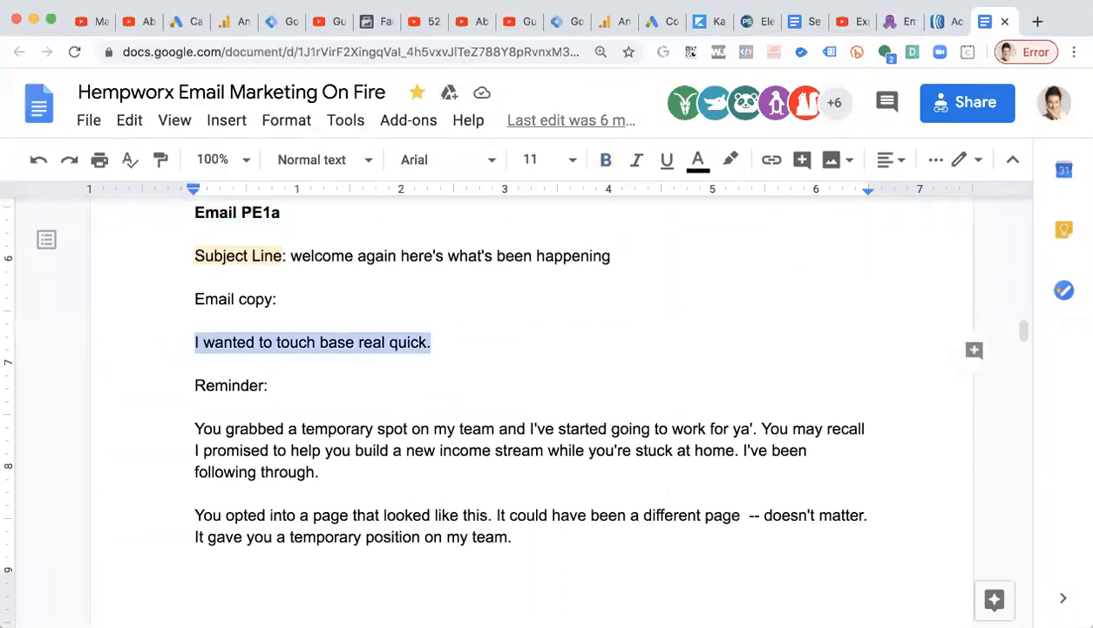
pyautogui.click(896, 20)
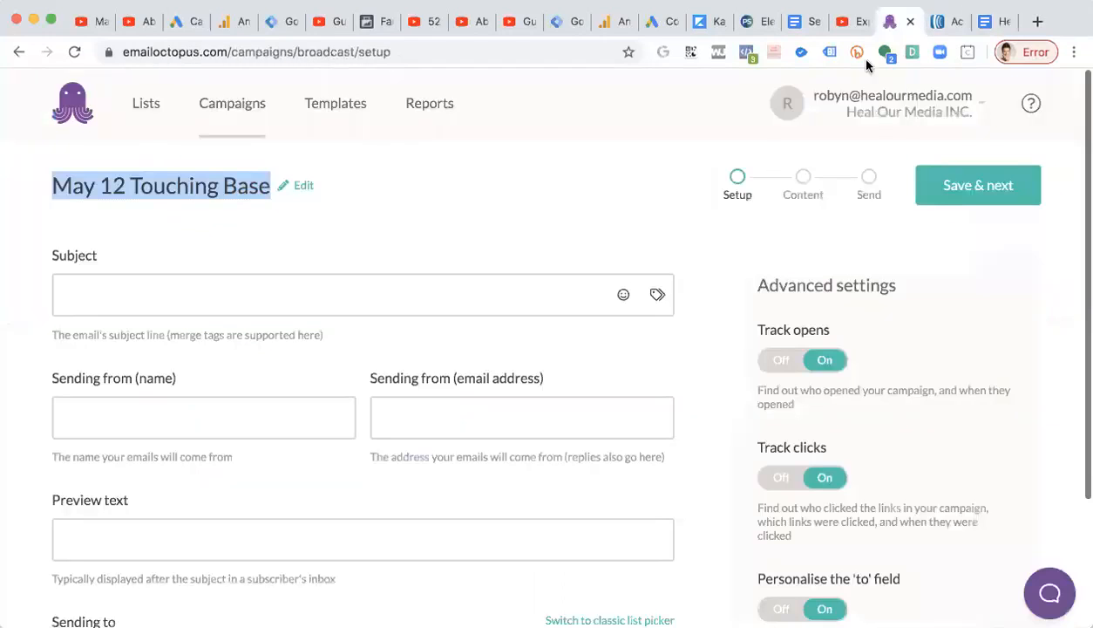
# Try appending a letter after the date in the campaign name.
pyautogui.click(130, 197)
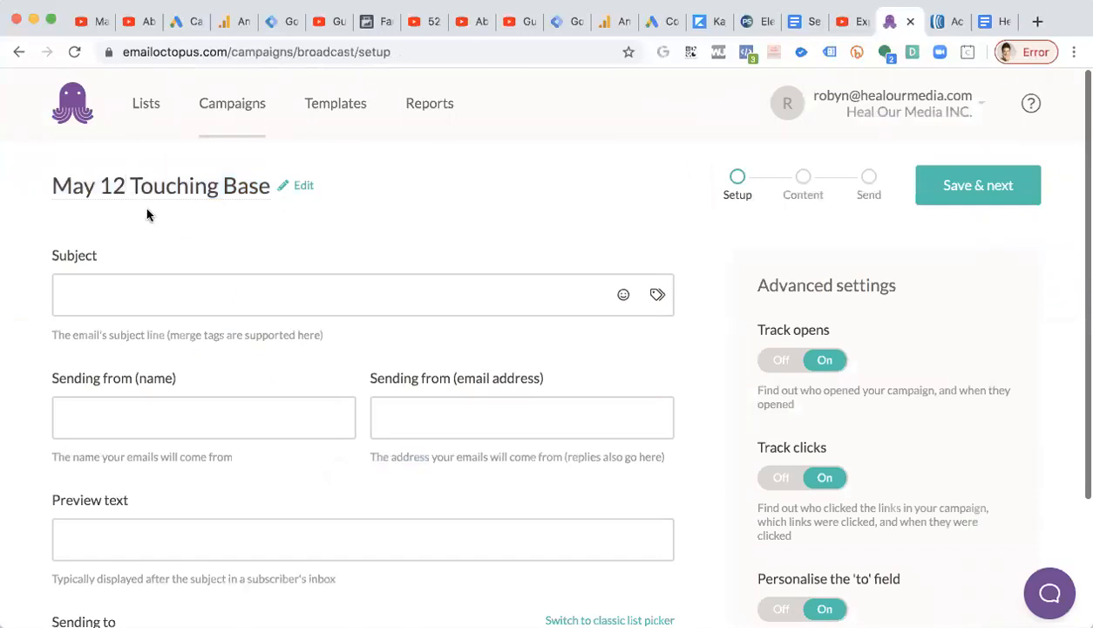
pyautogui.moveTo(125, 188); pyautogui.dragTo(55, 196)
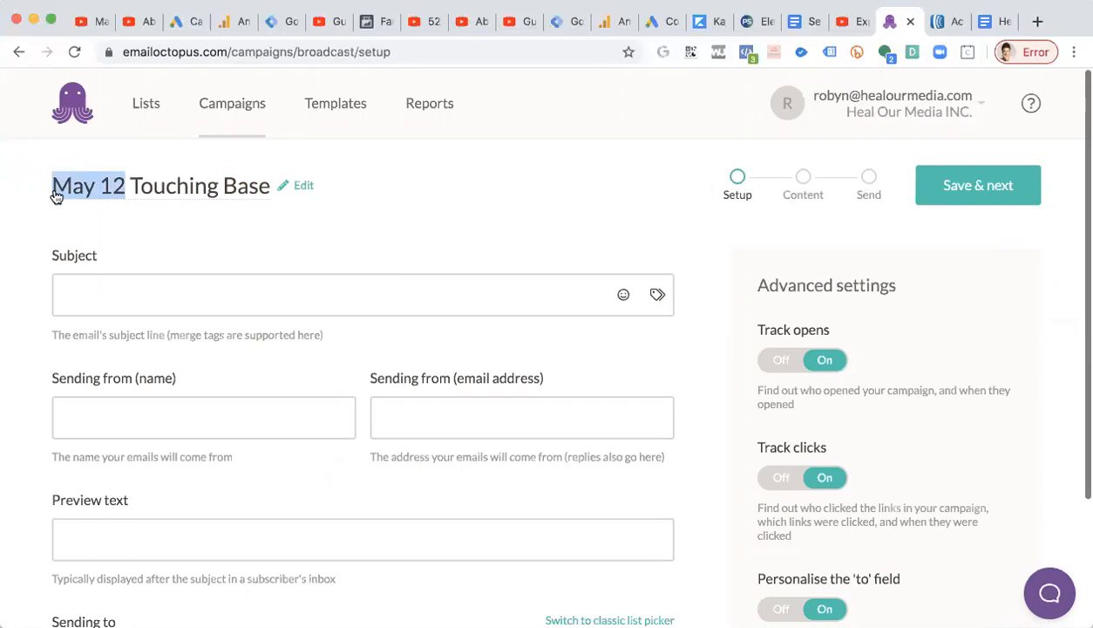
pyautogui.click(122, 189)
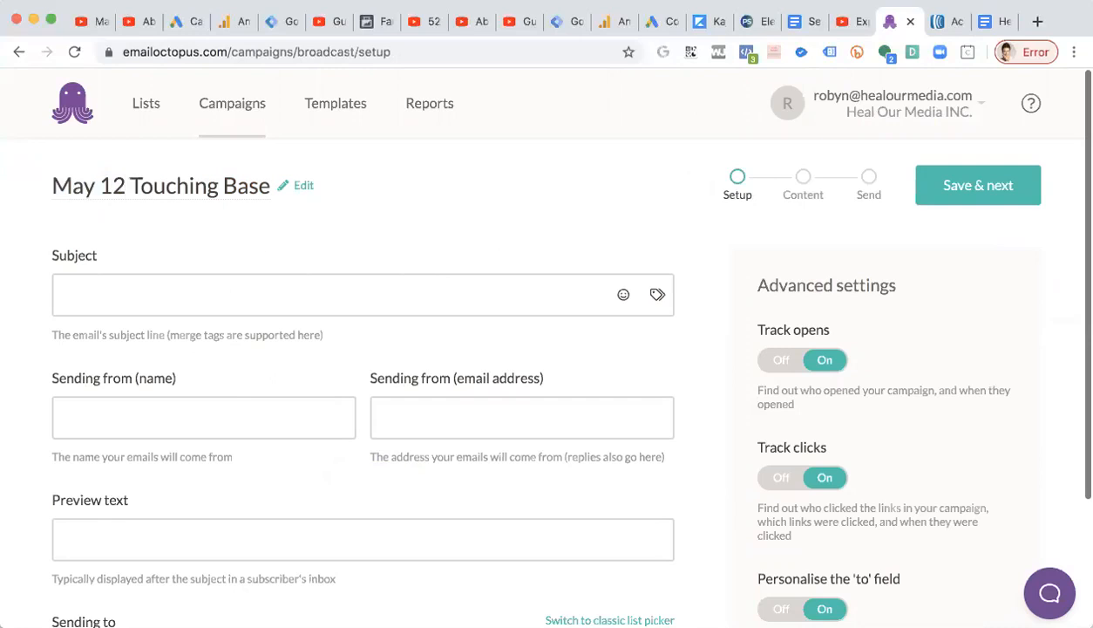
pyautogui.write('b')
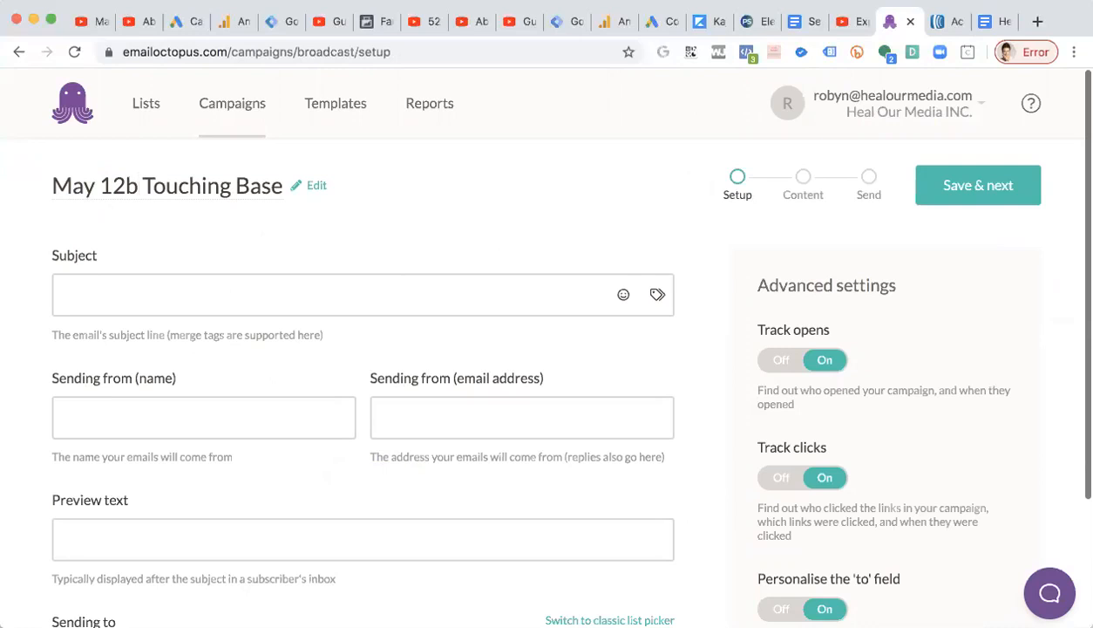
pyautogui.press('BackSpace')
pyautogui.write('c')
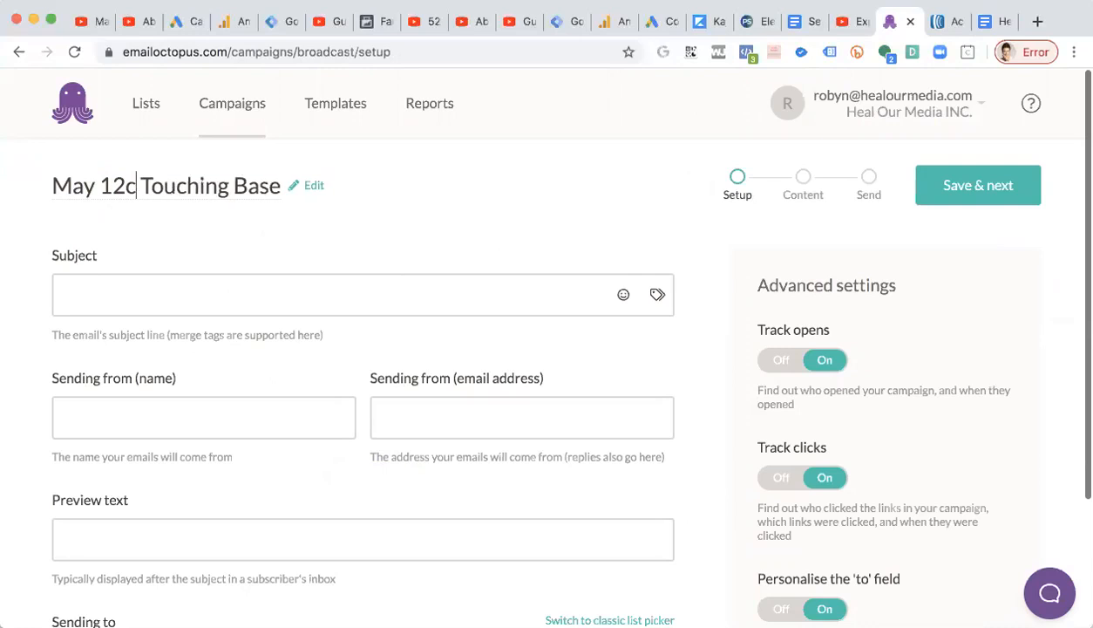
pyautogui.press('BackSpace')
pyautogui.click(163, 190)
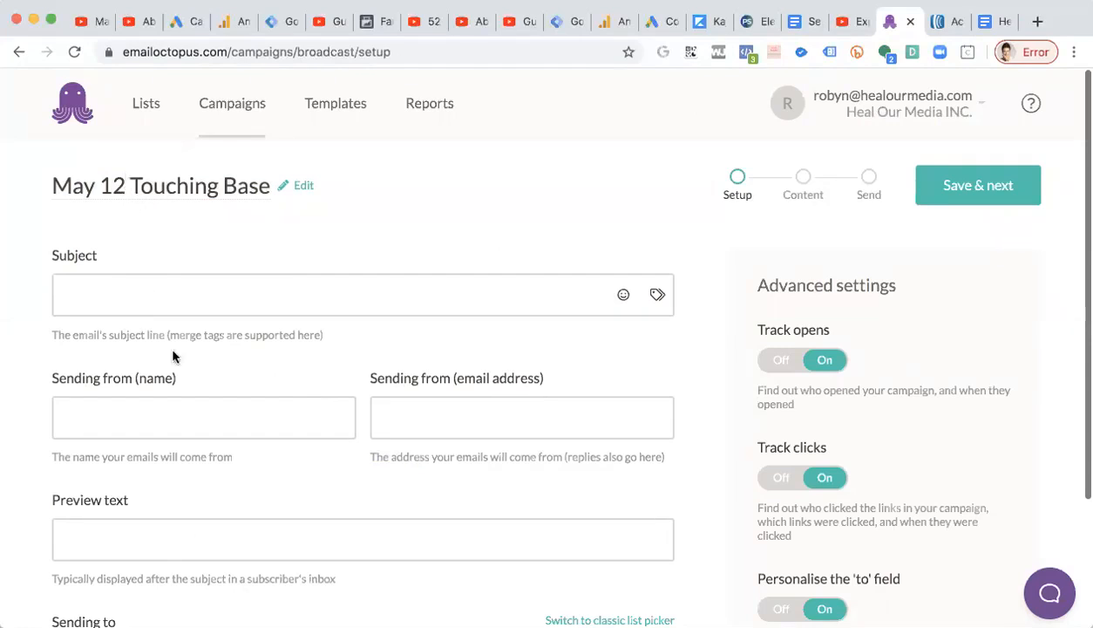
pyautogui.moveTo(133, 192); pyautogui.dragTo(277, 185)
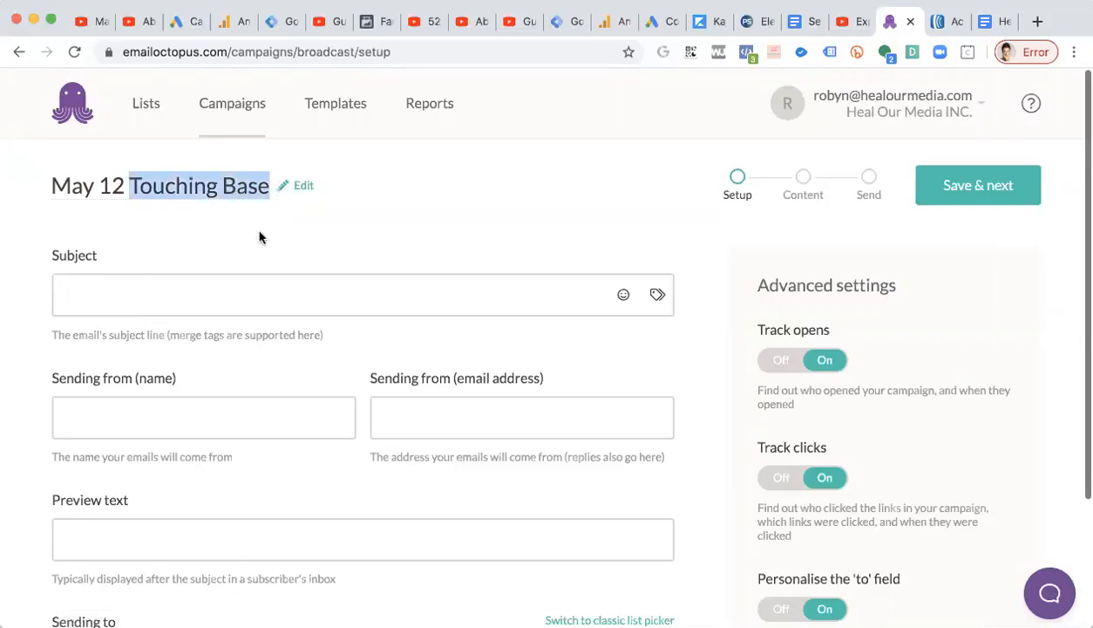
pyautogui.click(65, 185)
pyautogui.moveTo(52, 188); pyautogui.dragTo(270, 203)
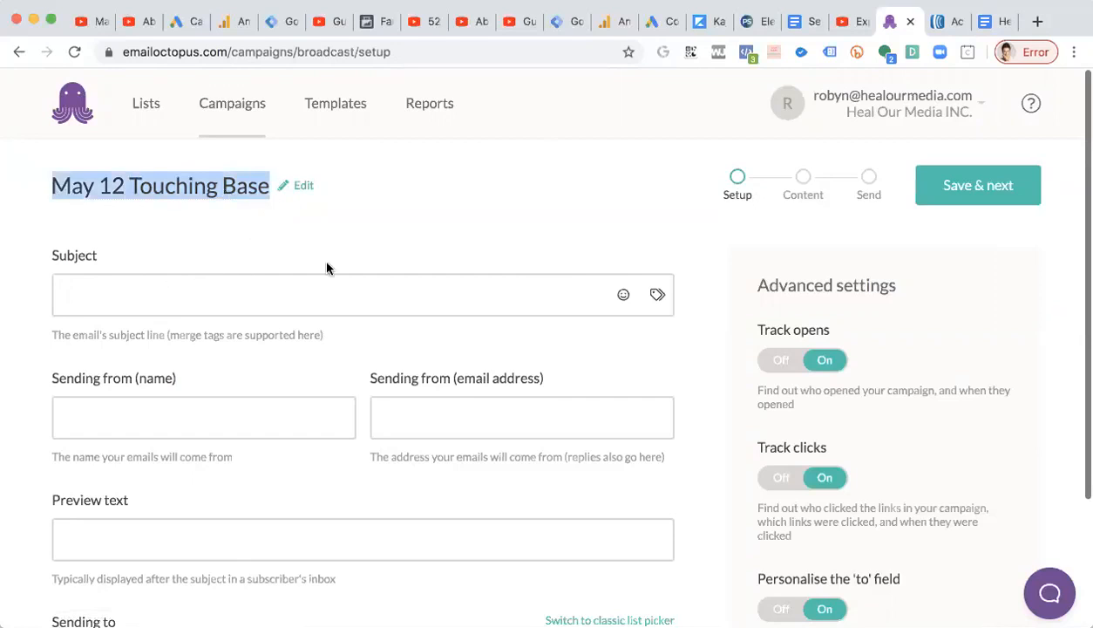
# Copy the Email PE1a subject line from the doc into the campaign's Subject field.
pyautogui.click(216, 296)
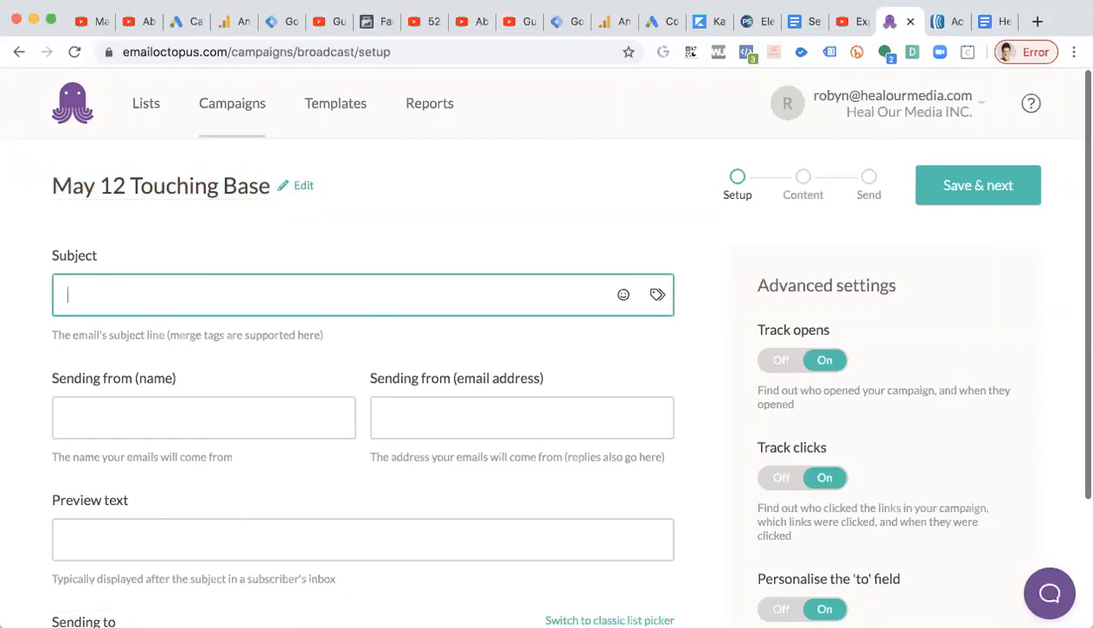
pyautogui.click(994, 21)
pyautogui.moveTo(291, 258); pyautogui.dragTo(613, 255)
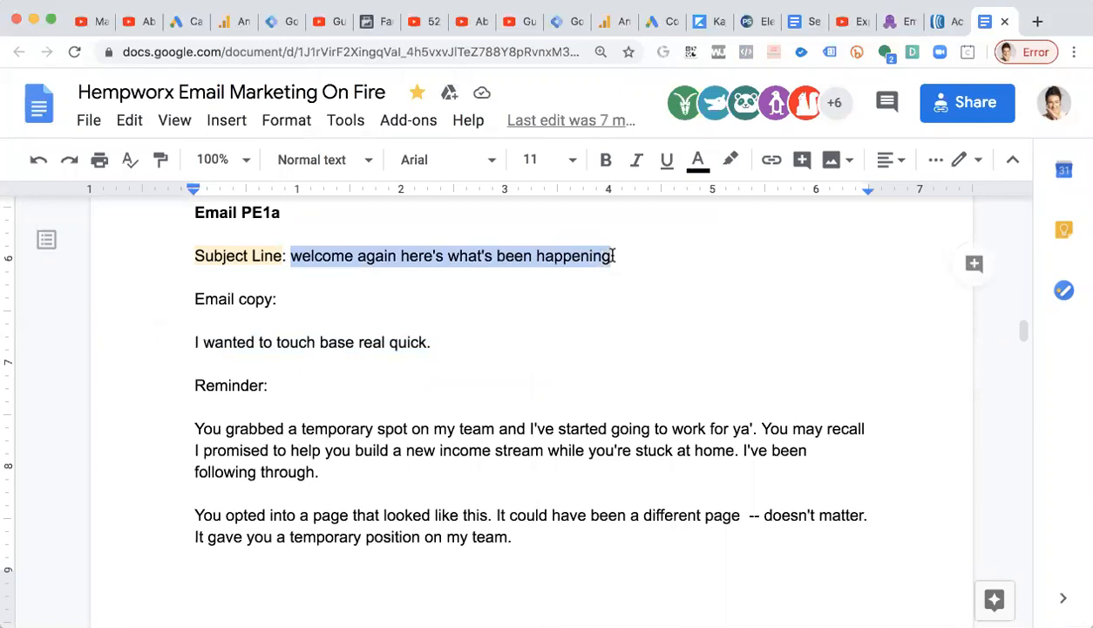
pyautogui.rightClick(533, 252)
pyautogui.click(632, 186)
pyautogui.click(903, 26)
pyautogui.press('super+v')
pyautogui.scroll(-1, 195, 328)
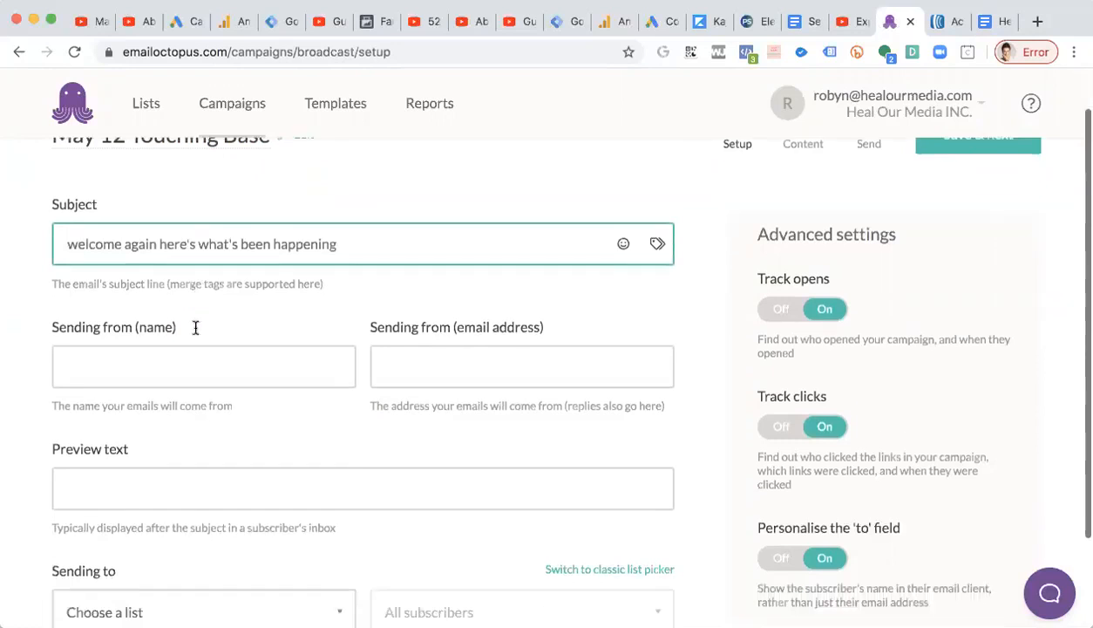
# Fill in the sender name and sender email address from the autofill suggestions.
pyautogui.click(150, 355)
pyautogui.click(111, 419)
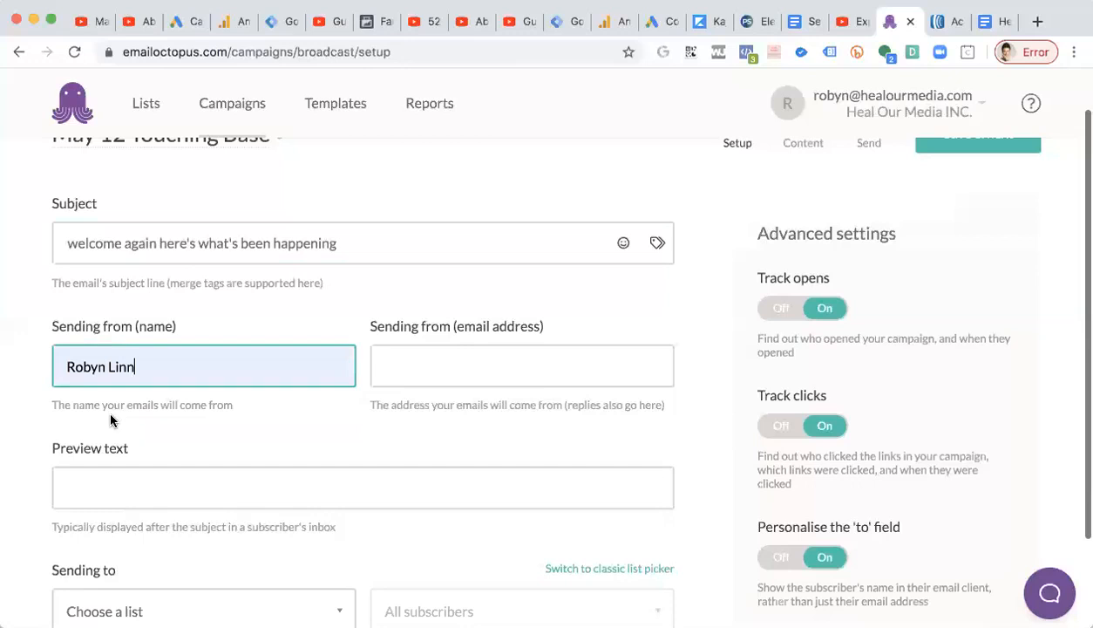
pyautogui.click(520, 361)
pyautogui.click(507, 412)
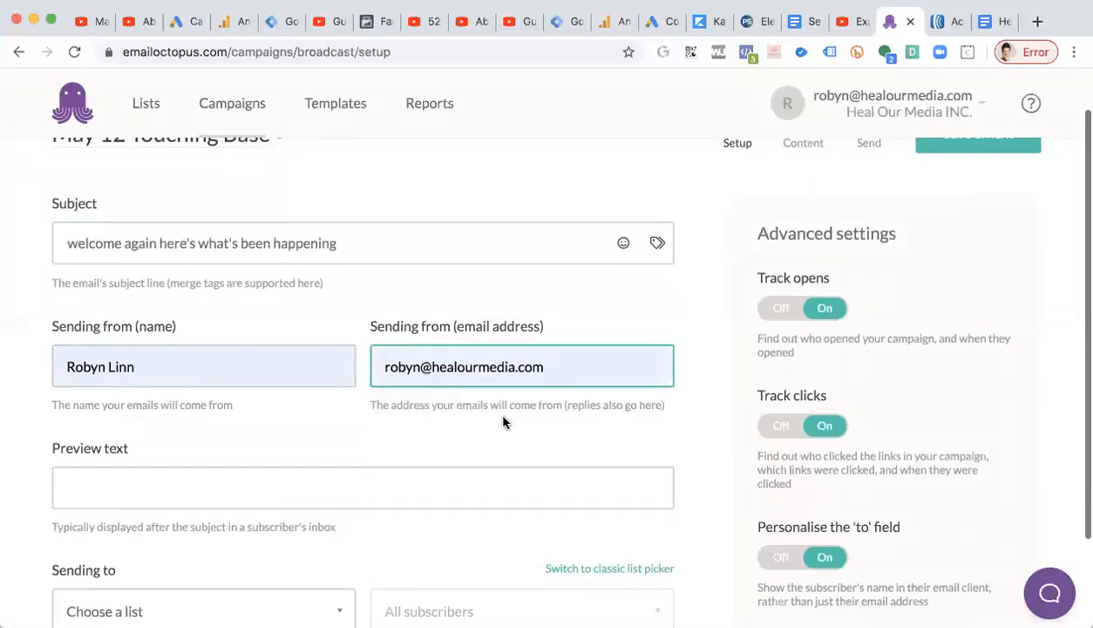
pyautogui.scroll(-1, 503, 422)
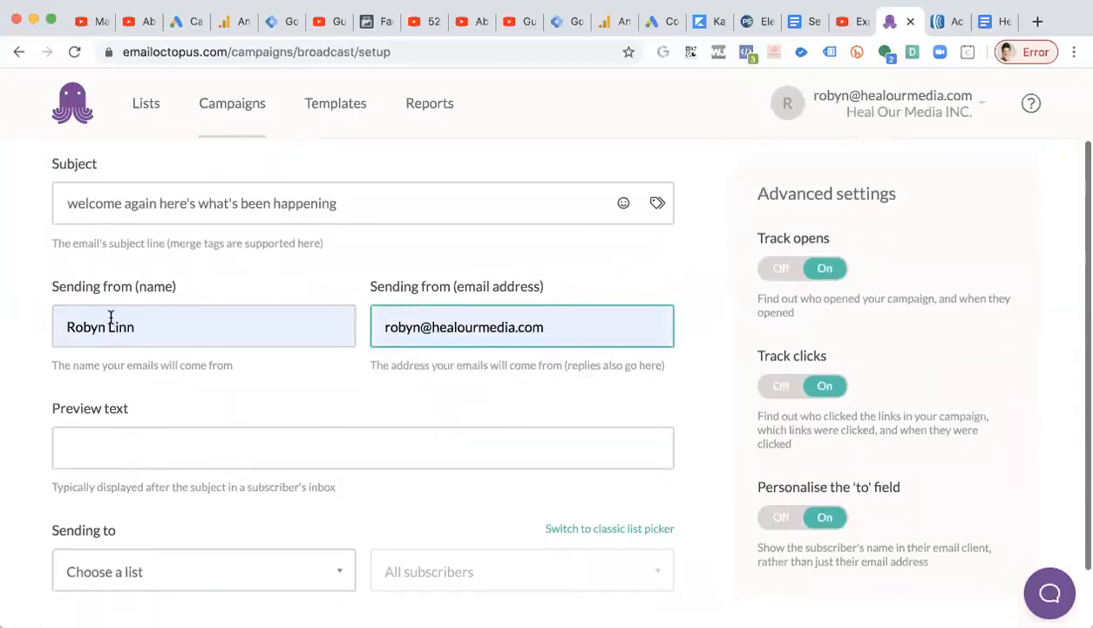
# Read the helper notes under the sender name and sender email address fields.
pyautogui.moveTo(51, 364); pyautogui.dragTo(232, 367)
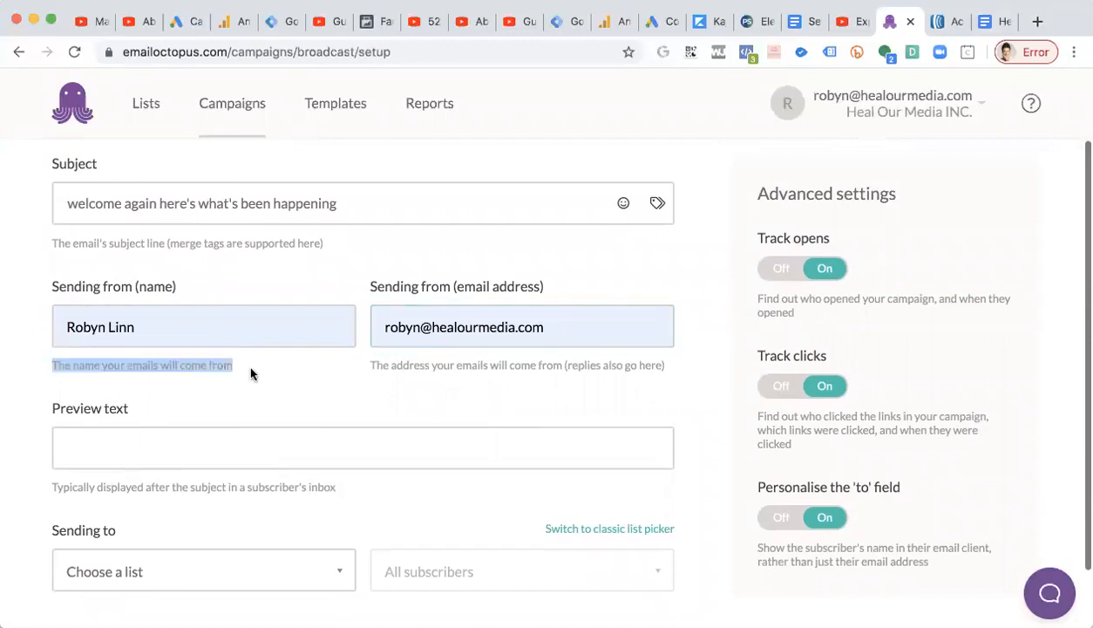
pyautogui.click(412, 366)
pyautogui.moveTo(371, 365); pyautogui.dragTo(492, 367)
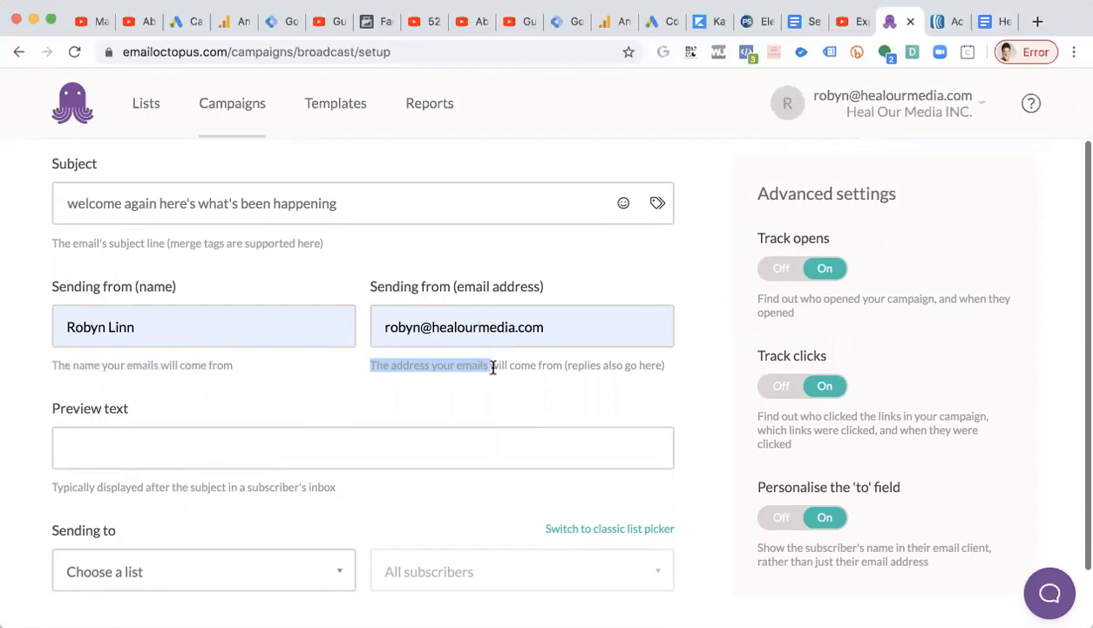
pyautogui.click(495, 366)
pyautogui.moveTo(567, 366); pyautogui.dragTo(661, 366)
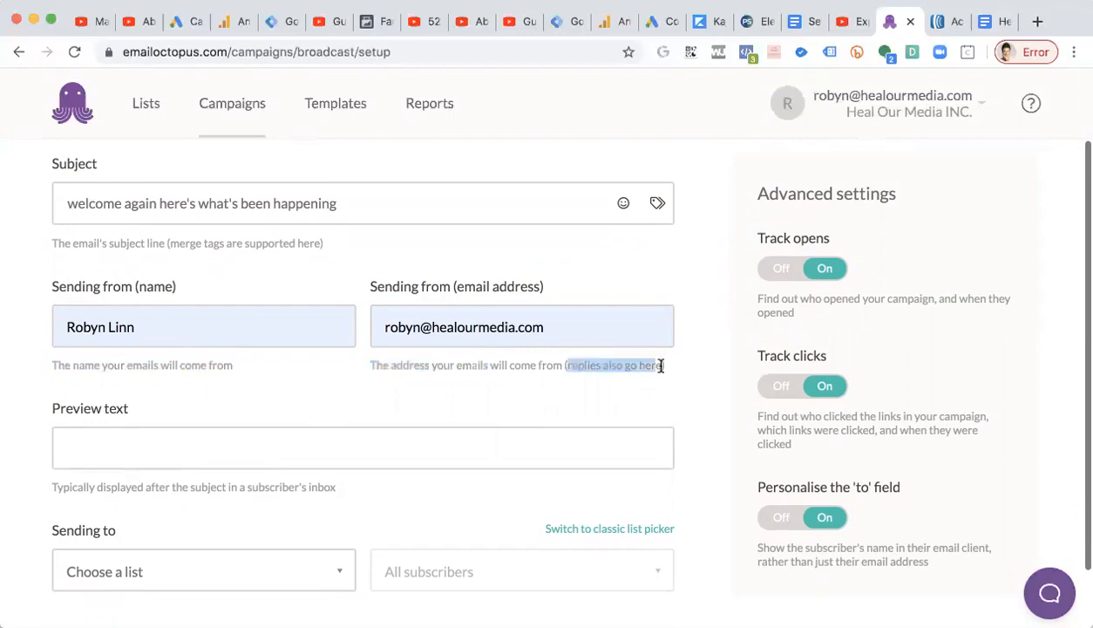
# Review the sender email address and glance back at the Email PE1a copy in the doc.
pyautogui.click(506, 357)
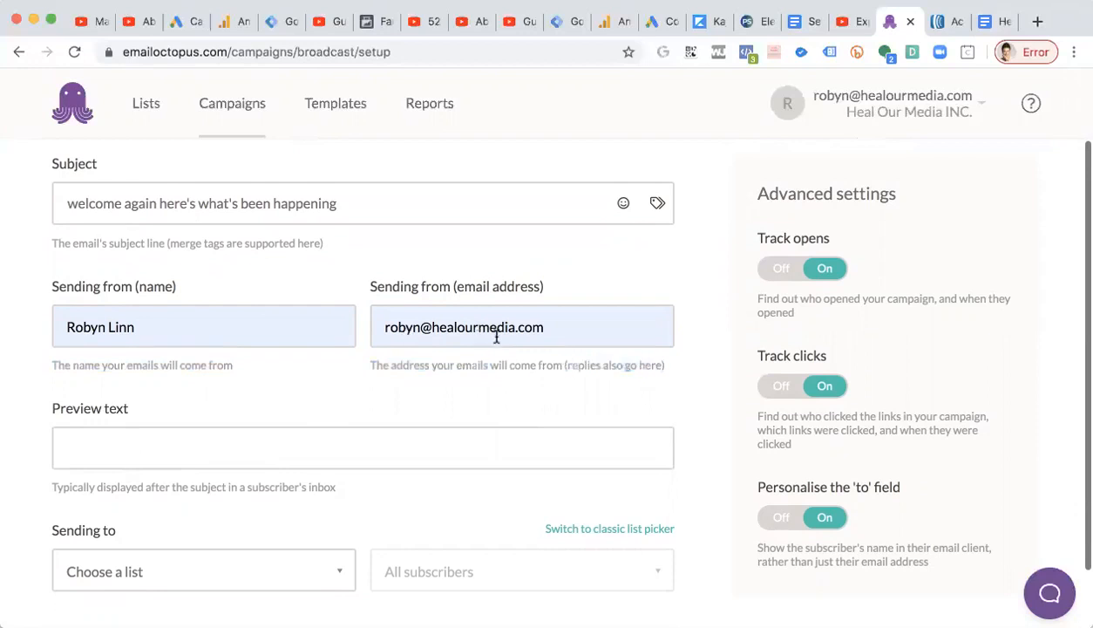
pyautogui.scroll(-1, 478, 339)
pyautogui.moveTo(431, 285); pyautogui.dragTo(516, 286)
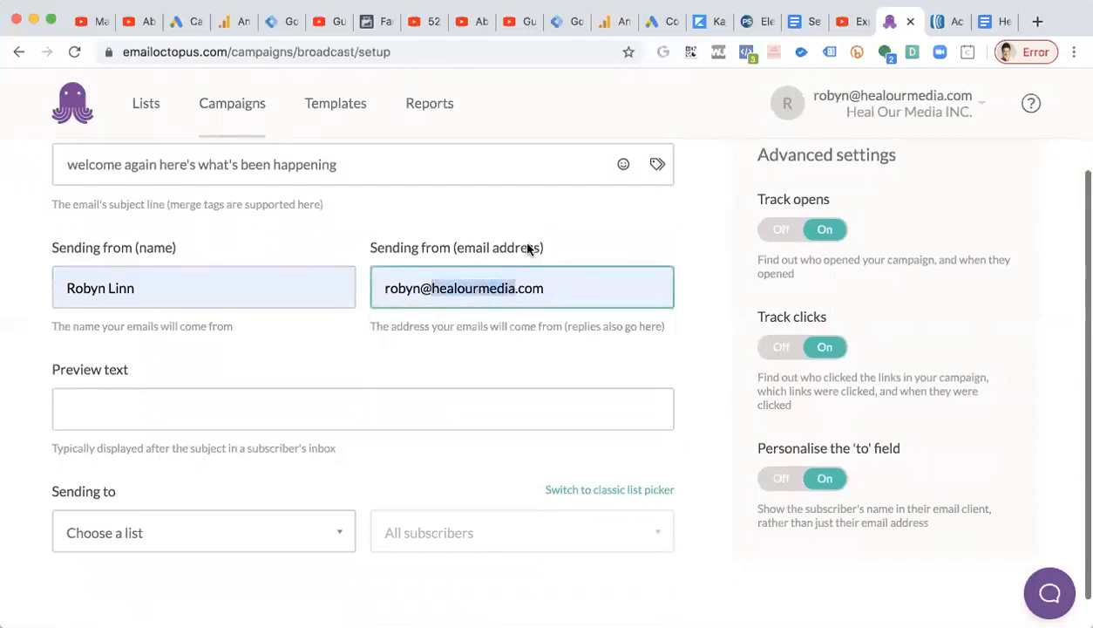
pyautogui.click(498, 216)
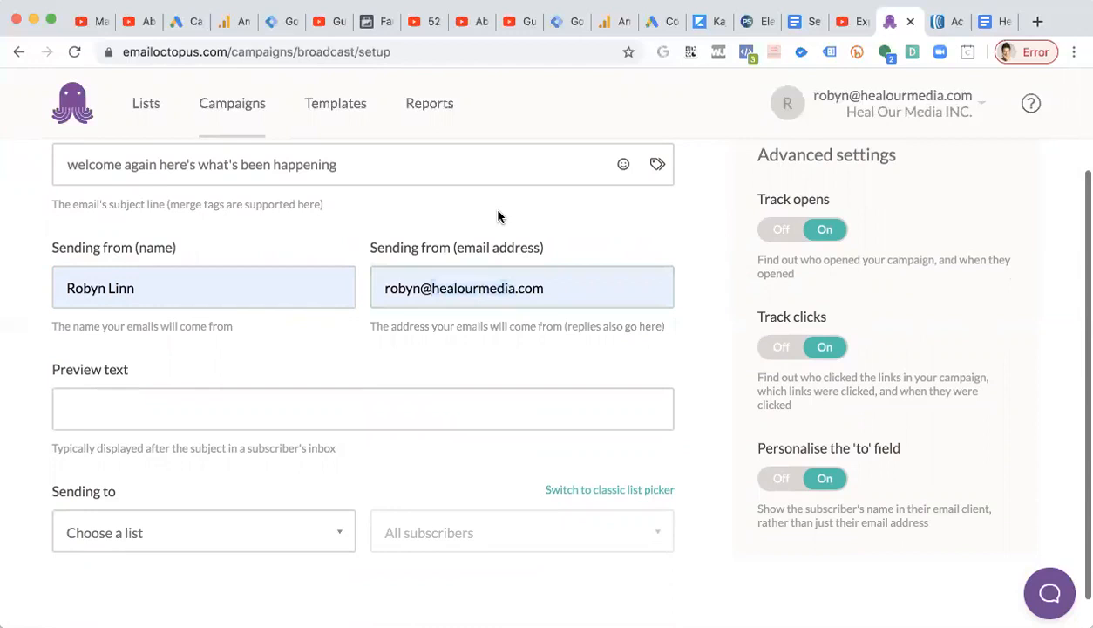
pyautogui.scroll(-1, 499, 215)
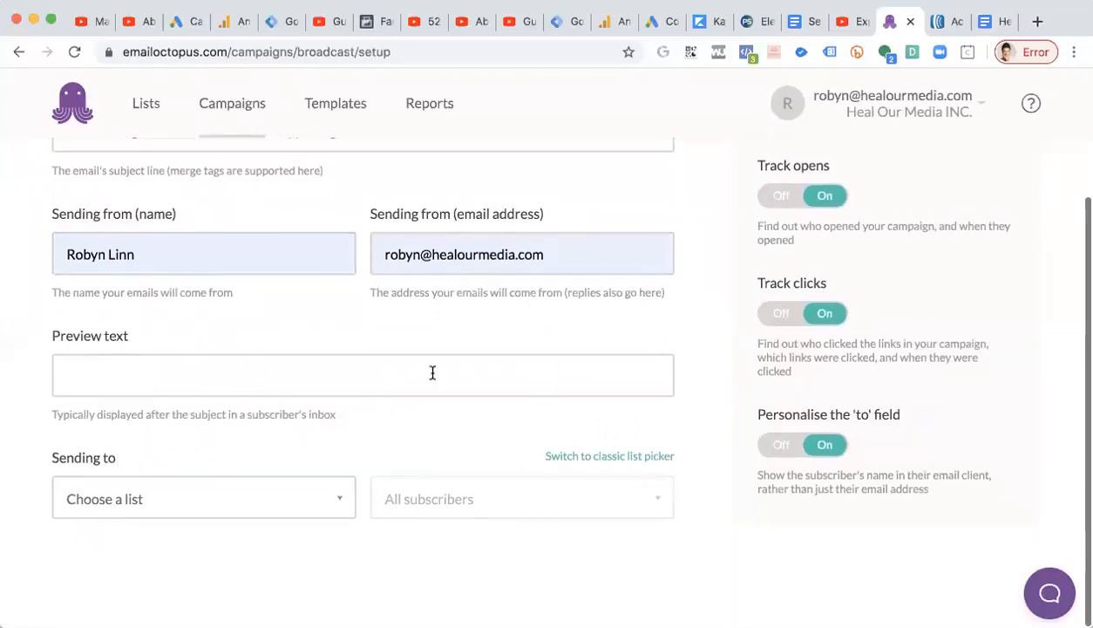
pyautogui.click(996, 26)
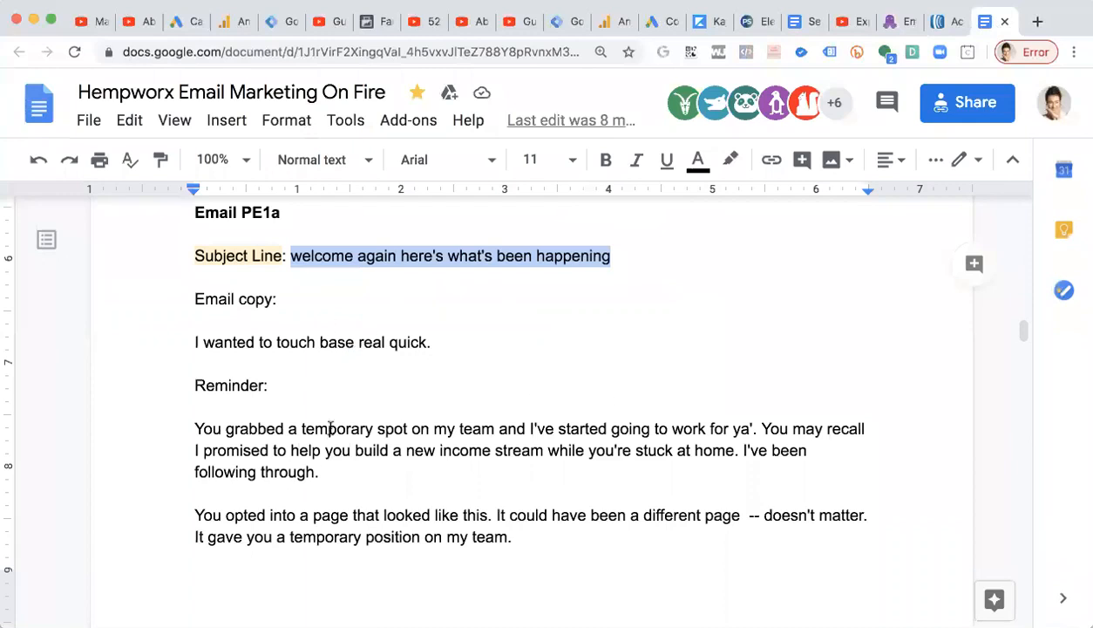
pyautogui.click(897, 29)
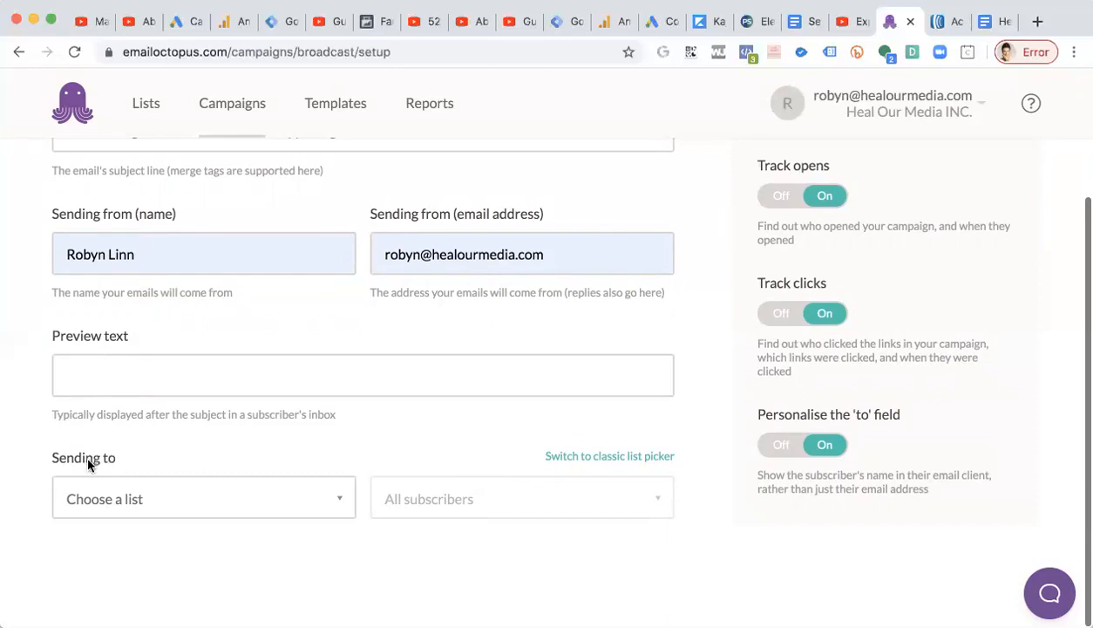
# Set the campaign to send to the HW Pre-Enrollees list with all subscribers.
pyautogui.click(168, 504)
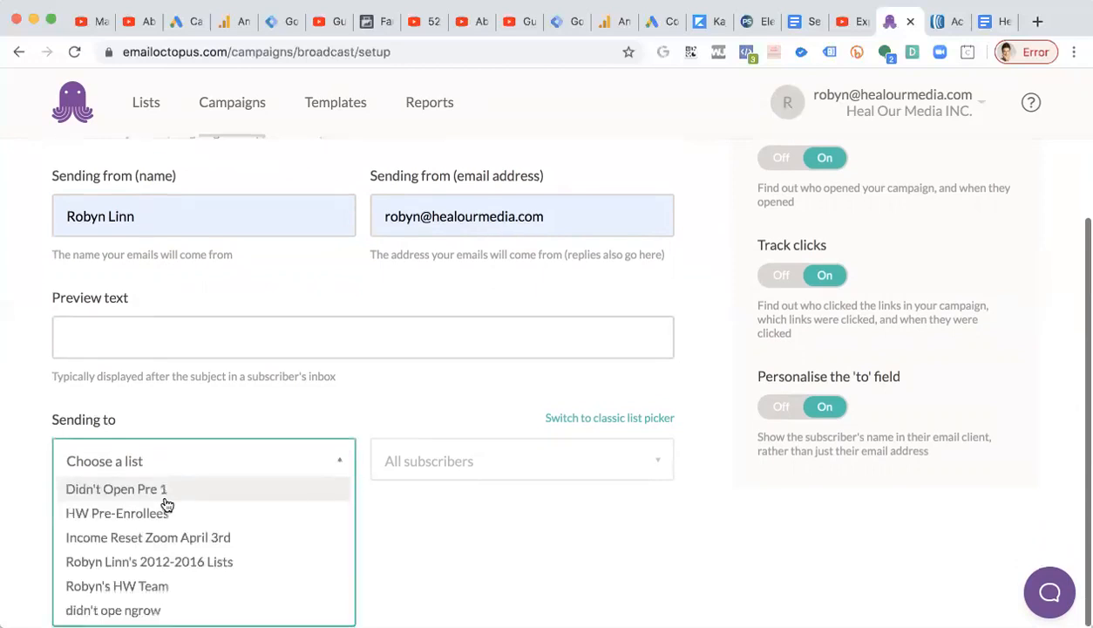
pyautogui.click(120, 516)
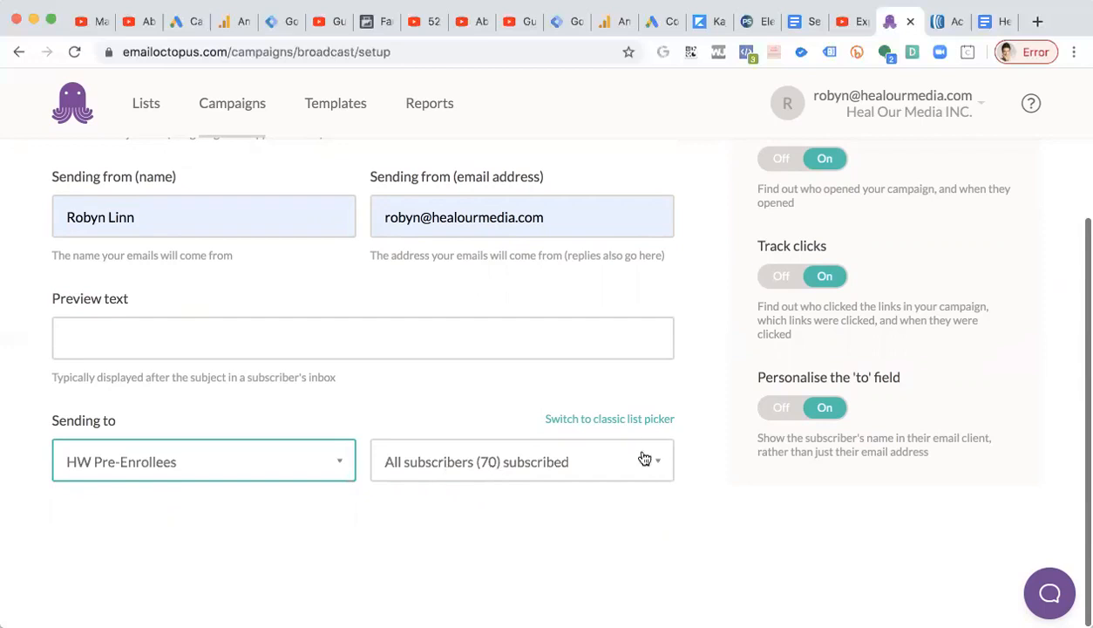
pyautogui.click(627, 460)
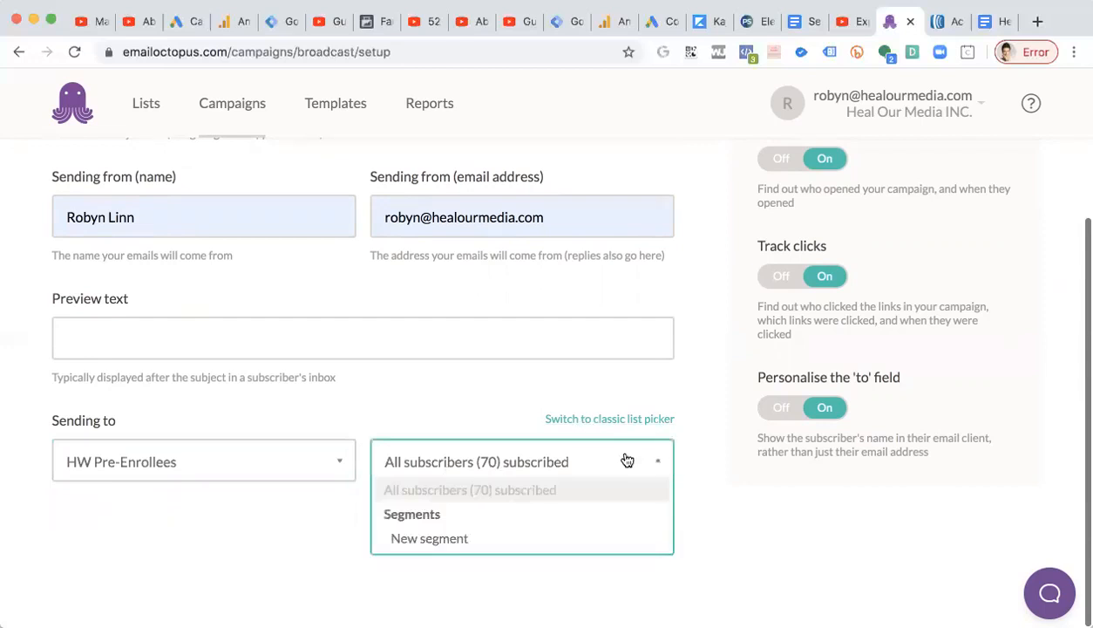
pyautogui.click(594, 467)
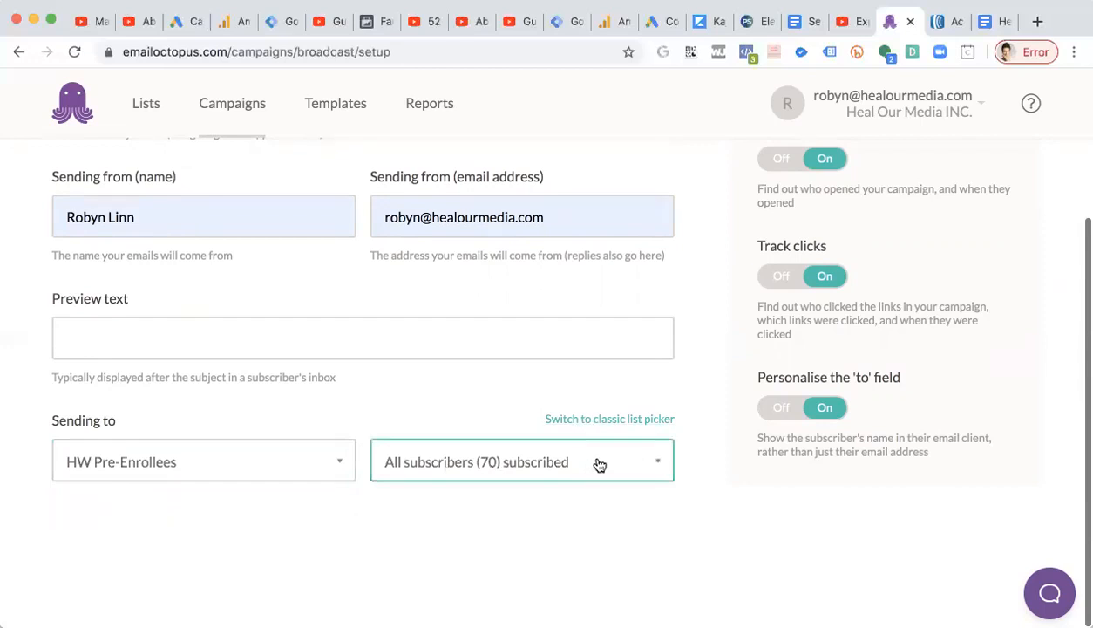
# Explore the classic list picker for recipients, then switch back to the new list picker.
pyautogui.click(309, 453)
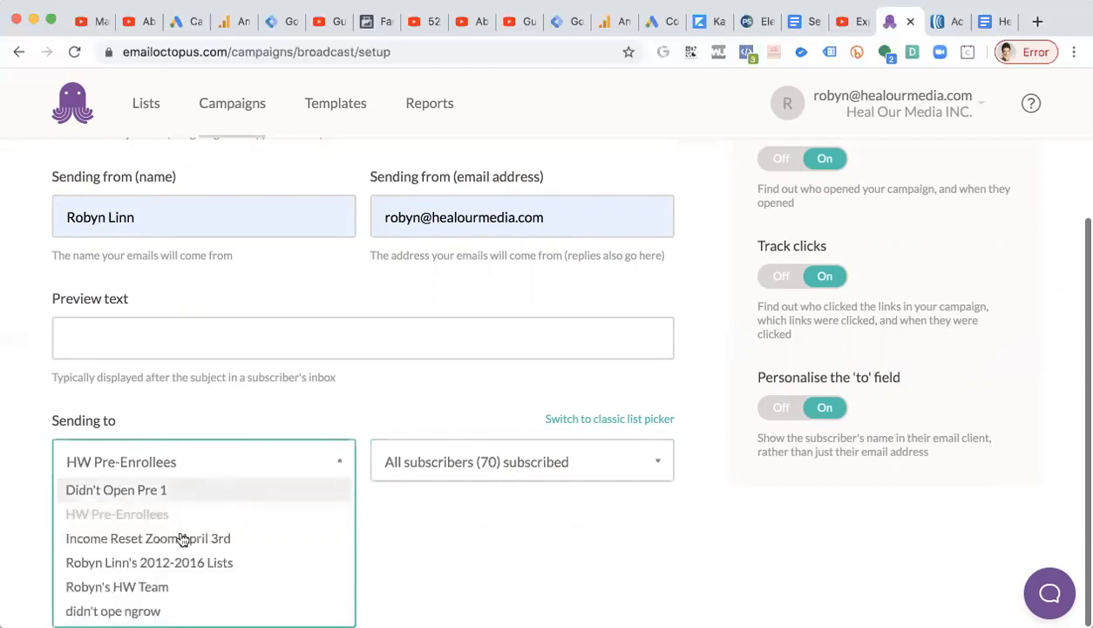
pyautogui.click(233, 411)
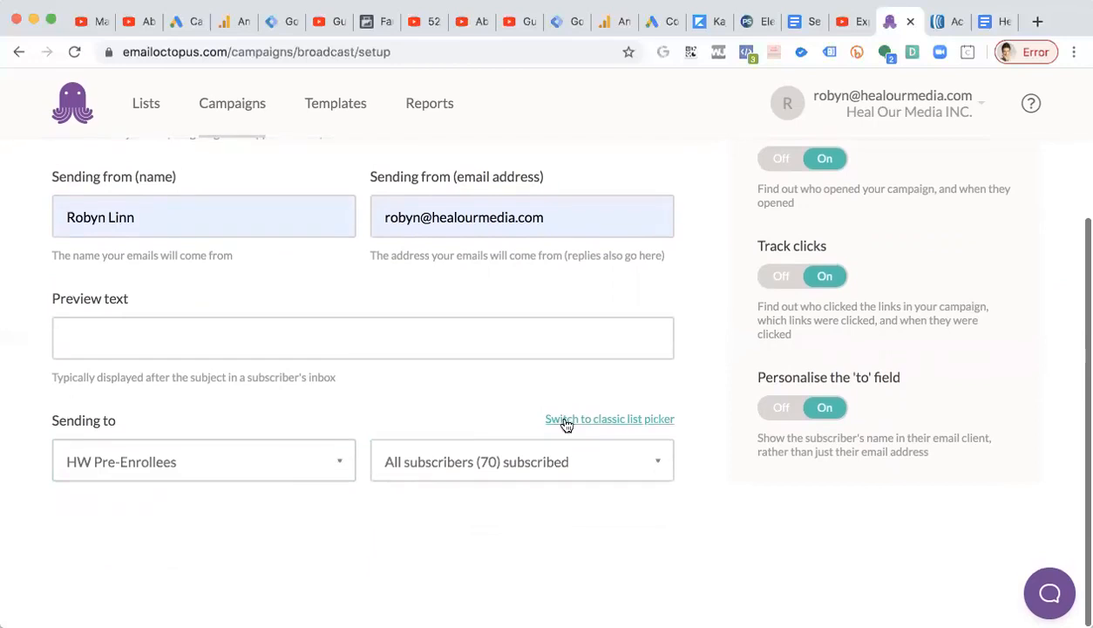
pyautogui.click(605, 419)
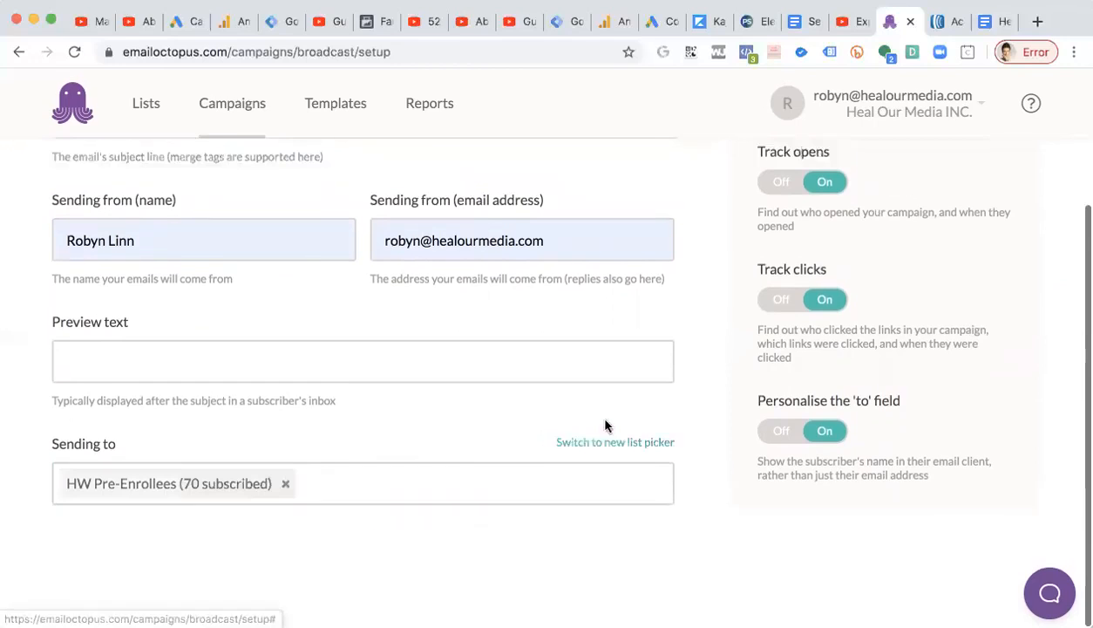
pyautogui.click(380, 483)
pyautogui.click(526, 465)
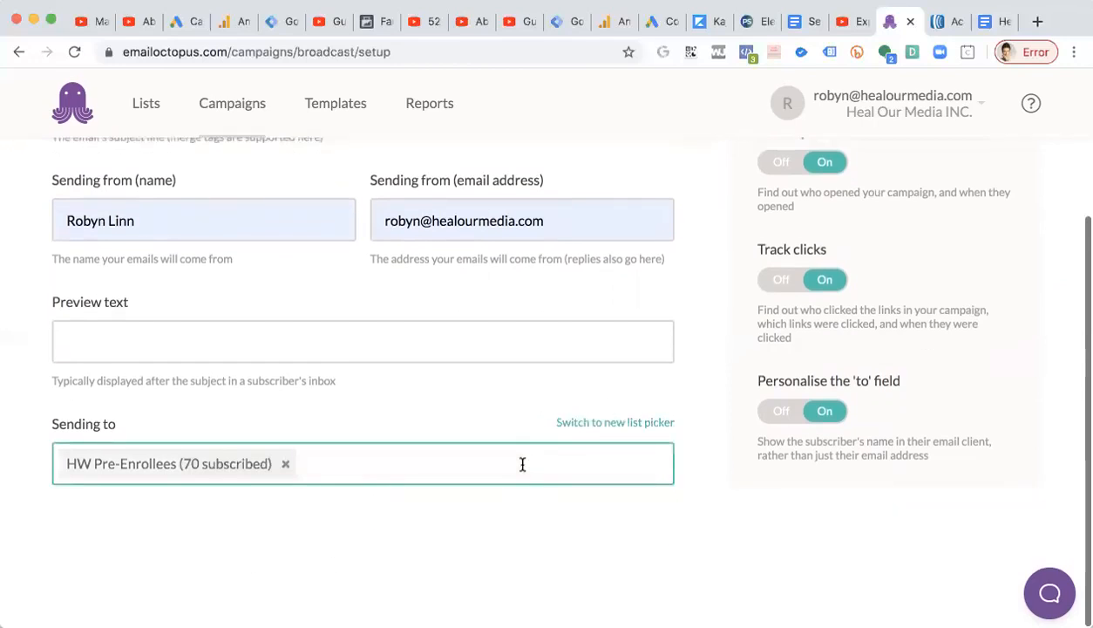
pyautogui.click(599, 423)
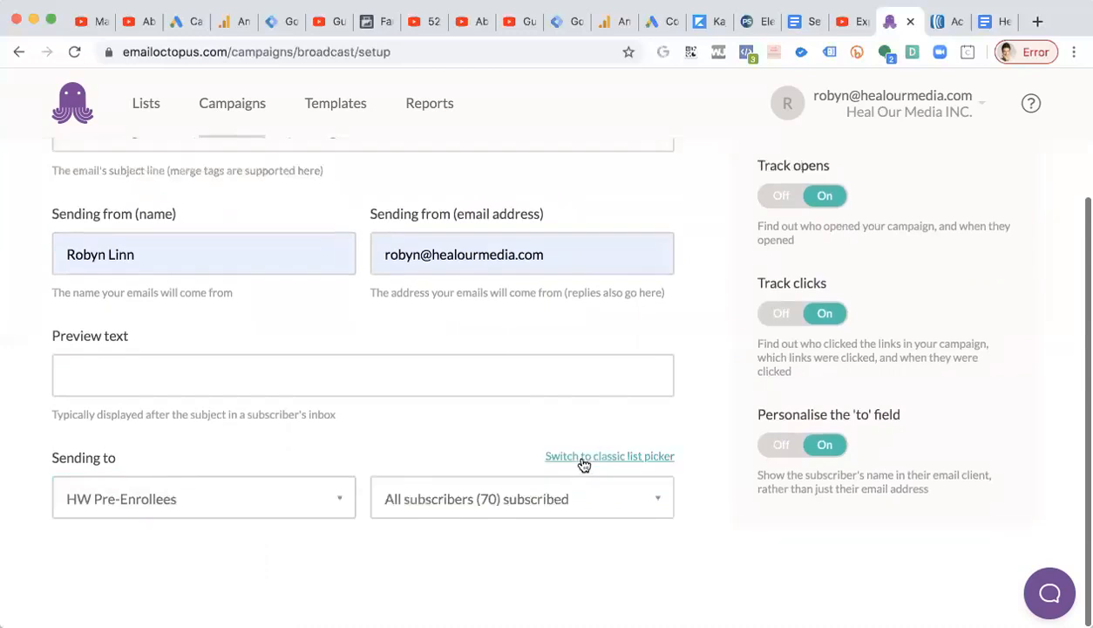
# Try adding the Didn't Open Pre 1 list as a second recipient list, then remove it again.
pyautogui.click(584, 462)
pyautogui.click(366, 484)
pyautogui.click(367, 494)
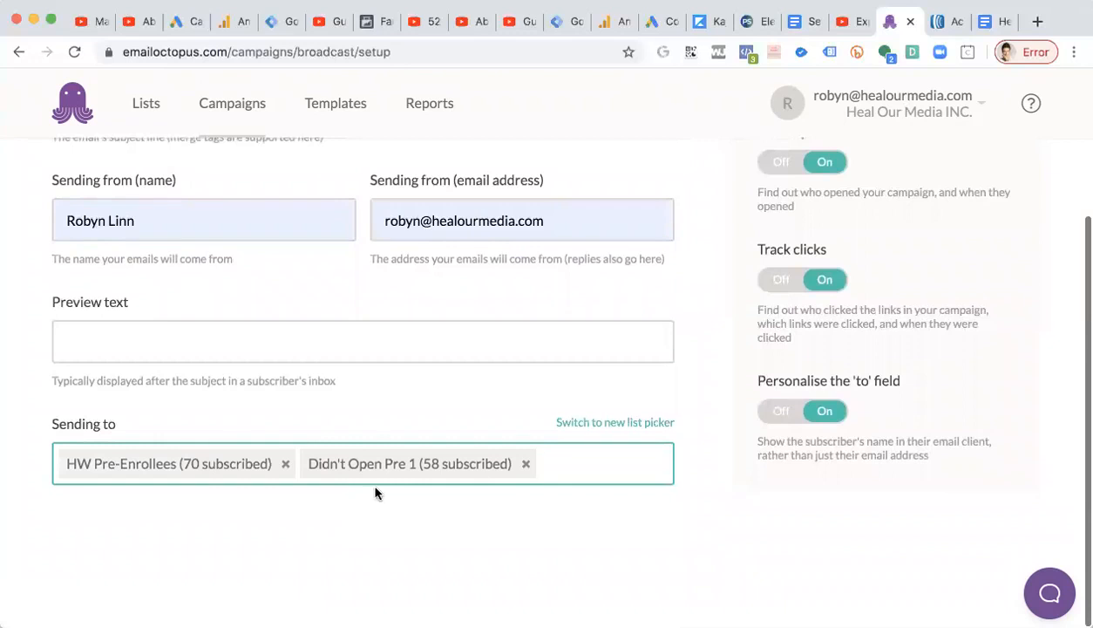
pyautogui.click(527, 465)
pyautogui.click(392, 459)
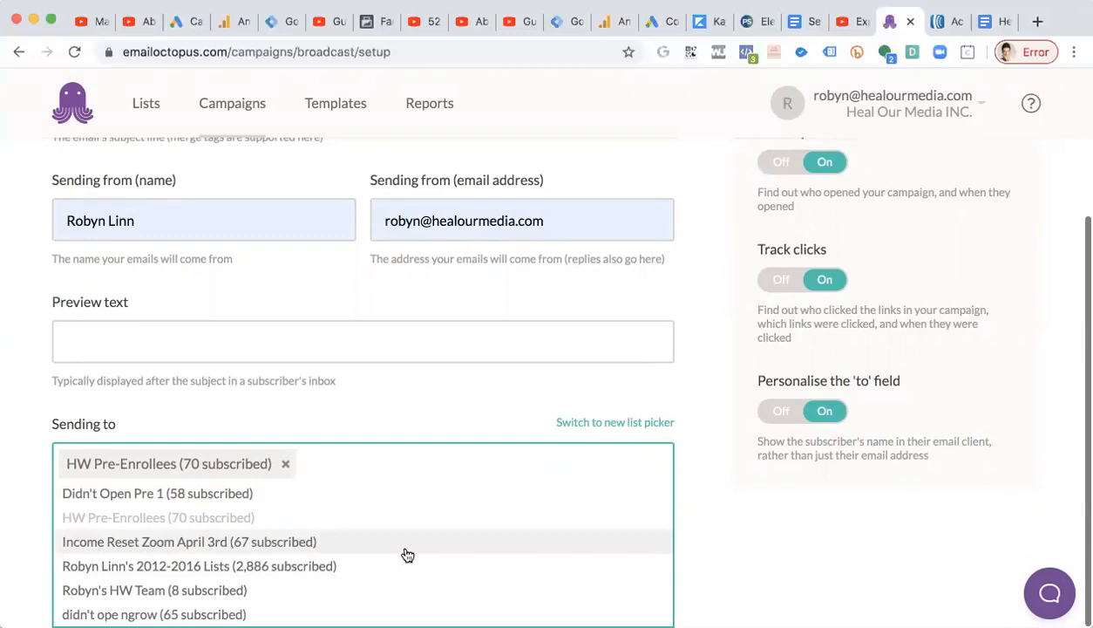
pyautogui.click(790, 561)
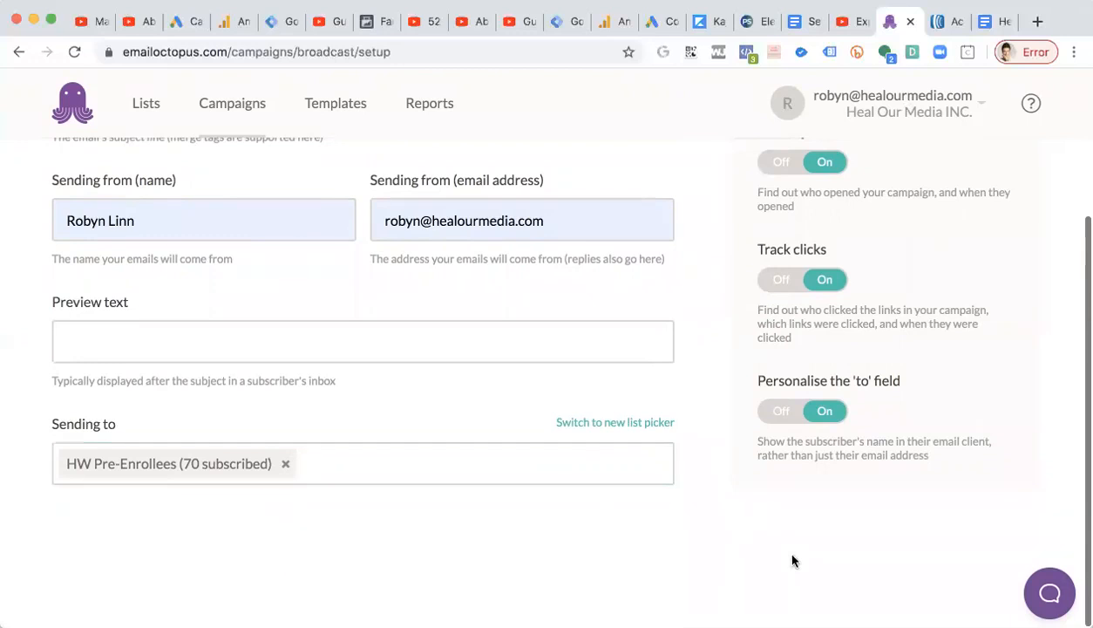
pyautogui.click(582, 425)
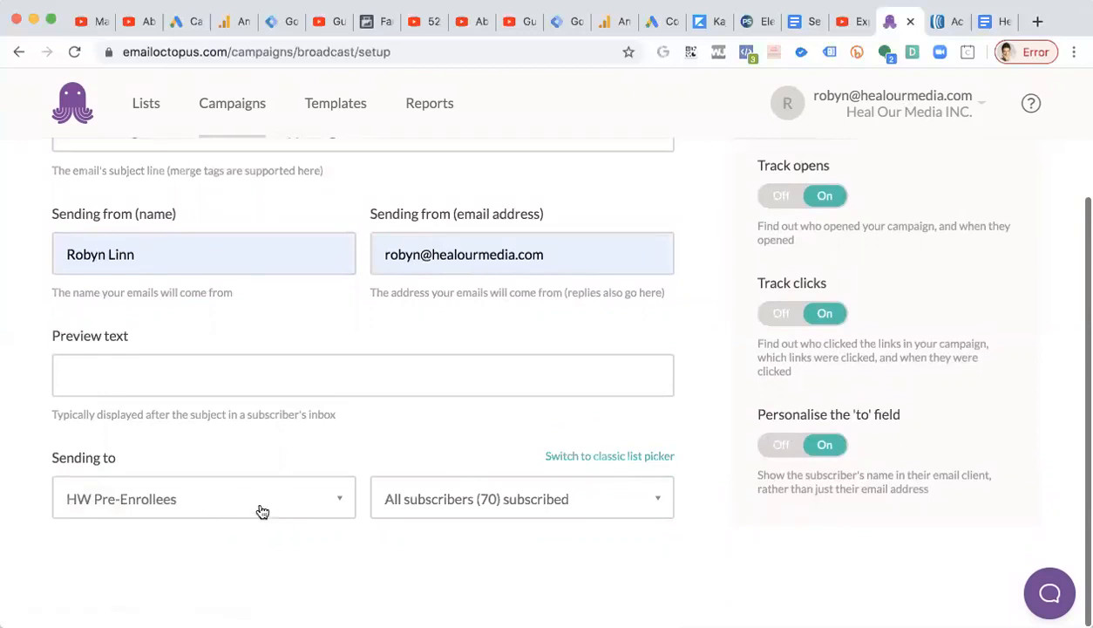
# Check the tracking options and save the campaign setup to move on to the content step.
pyautogui.scroll(3, 211, 499)
pyautogui.scroll(1, 211, 497)
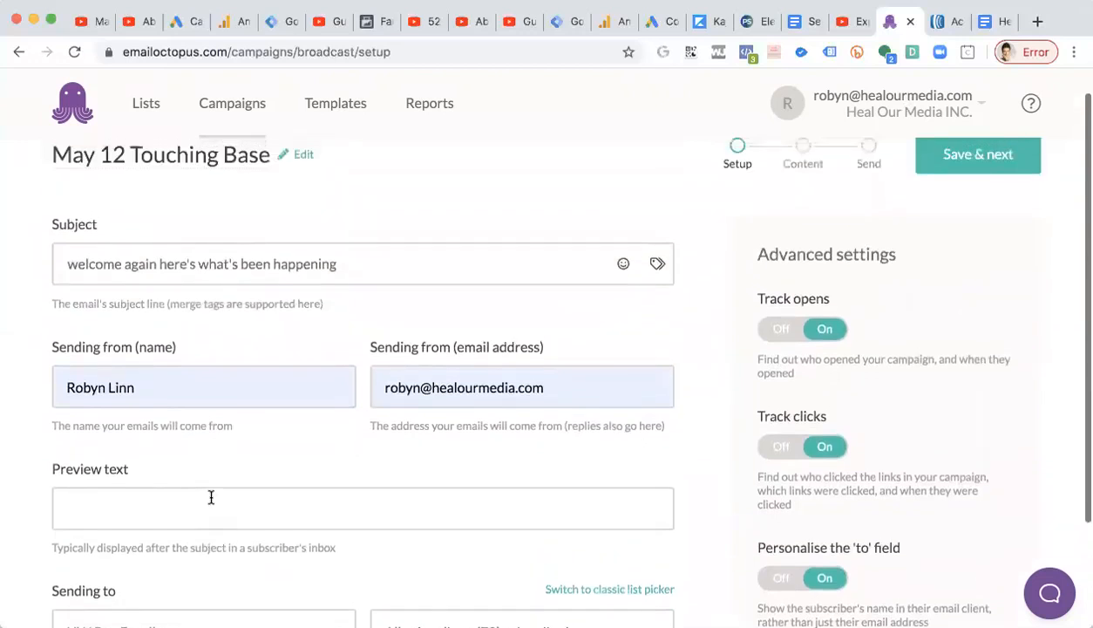
pyautogui.scroll(-1, 896, 375)
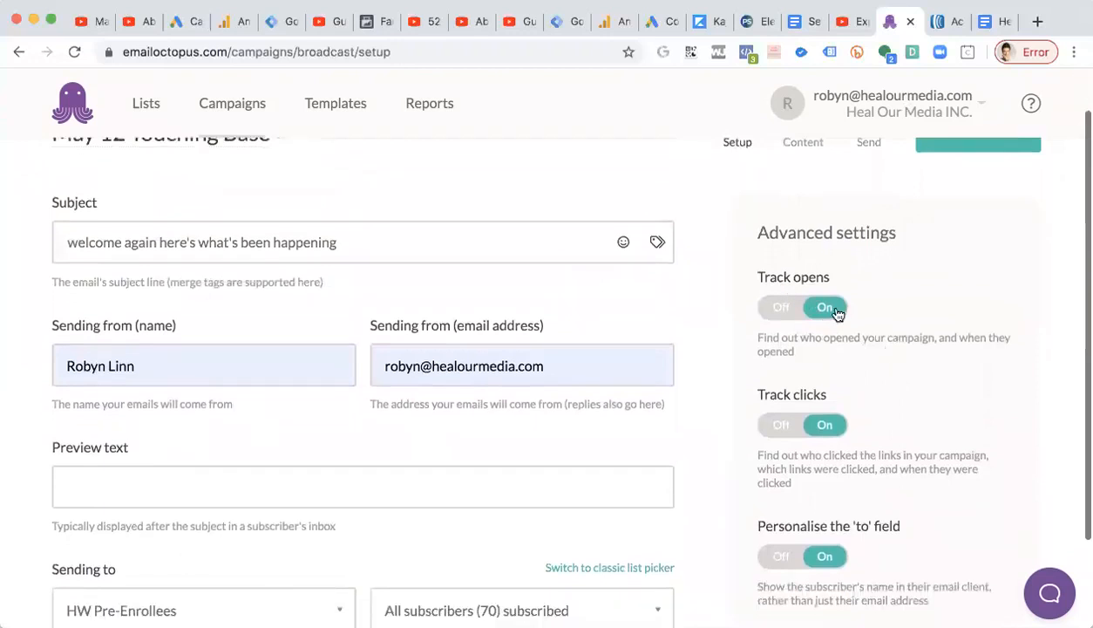
pyautogui.scroll(-1, 819, 394)
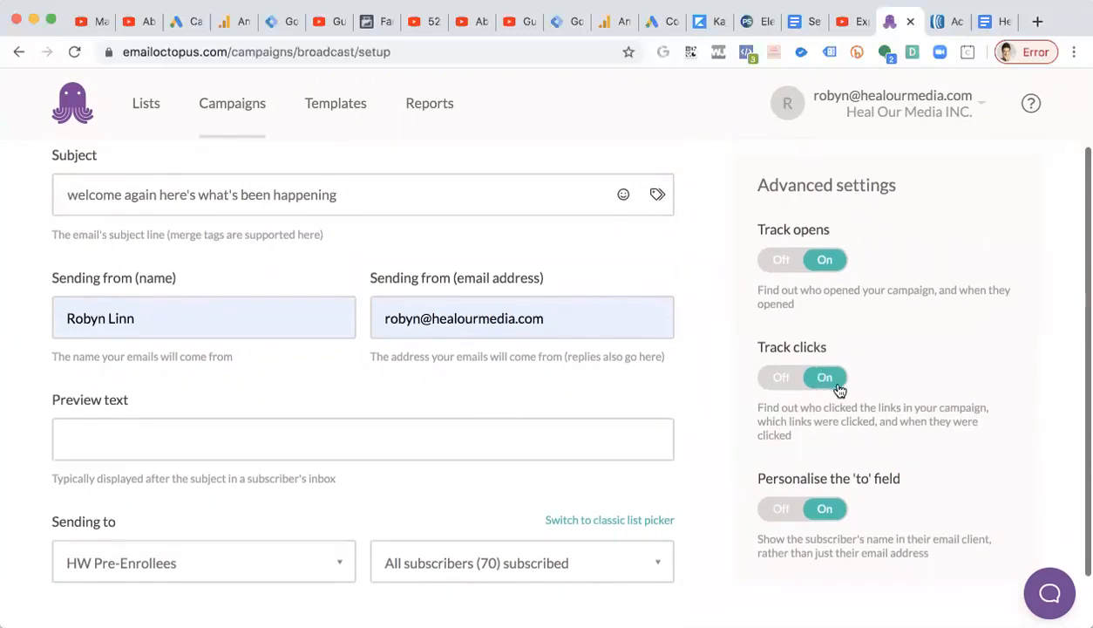
pyautogui.scroll(-1, 810, 475)
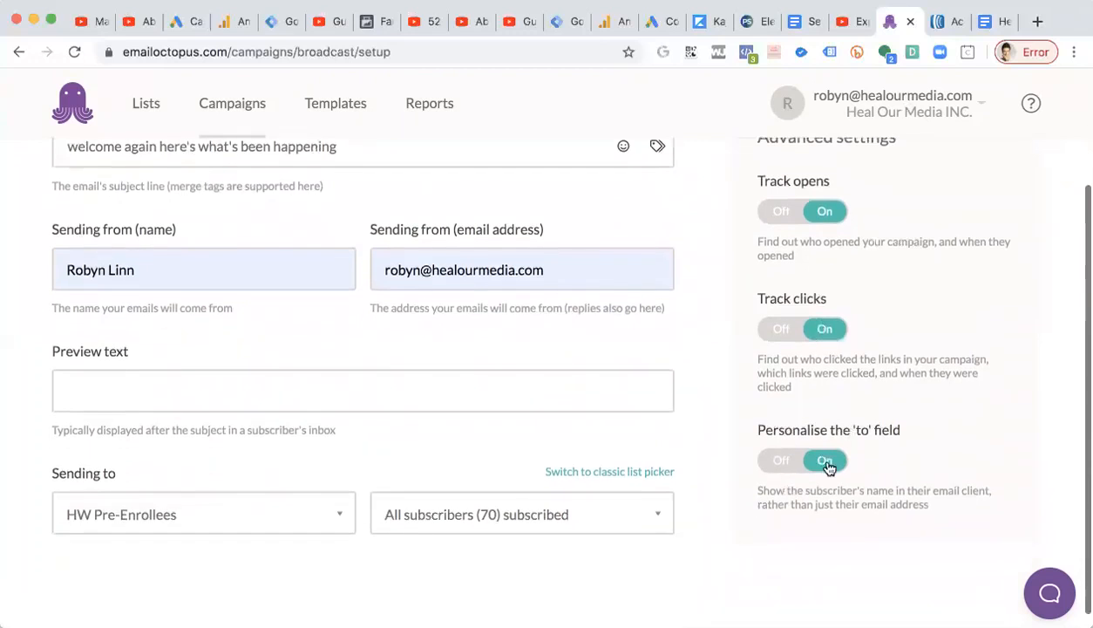
pyautogui.scroll(3, 826, 469)
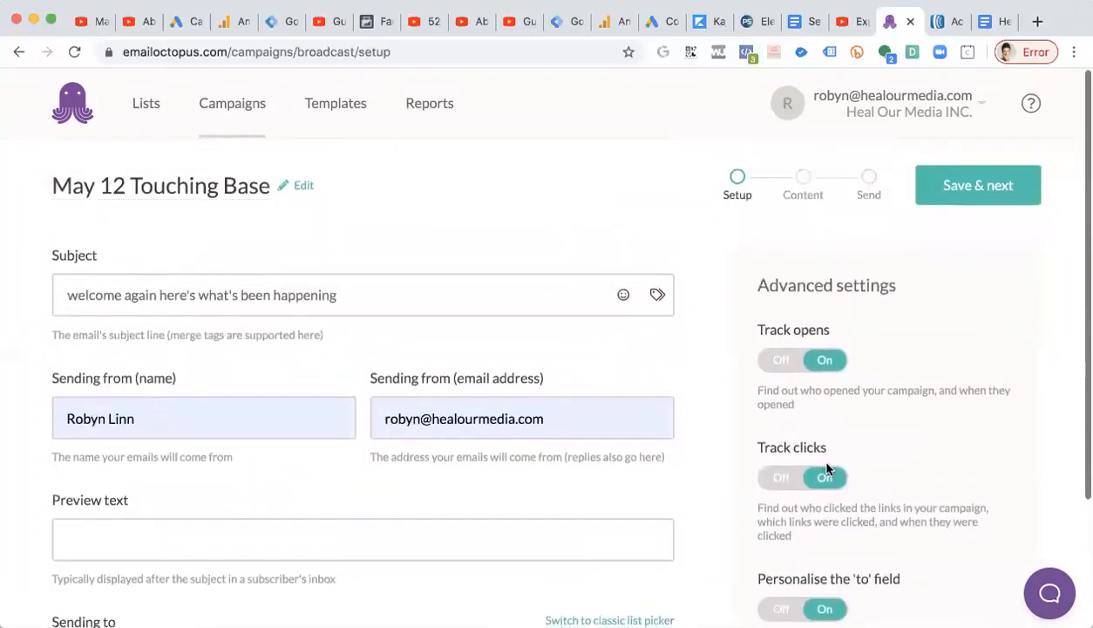
pyautogui.click(976, 187)
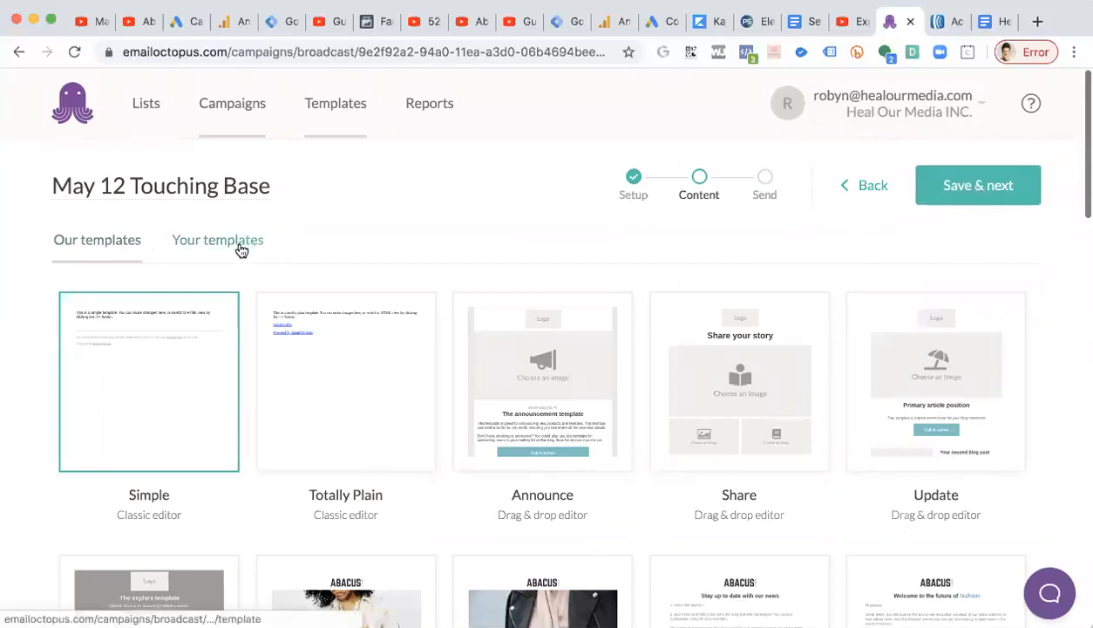
# Try opening the saved Simple copy template in the editor and inspect its footer text.
pyautogui.click(241, 249)
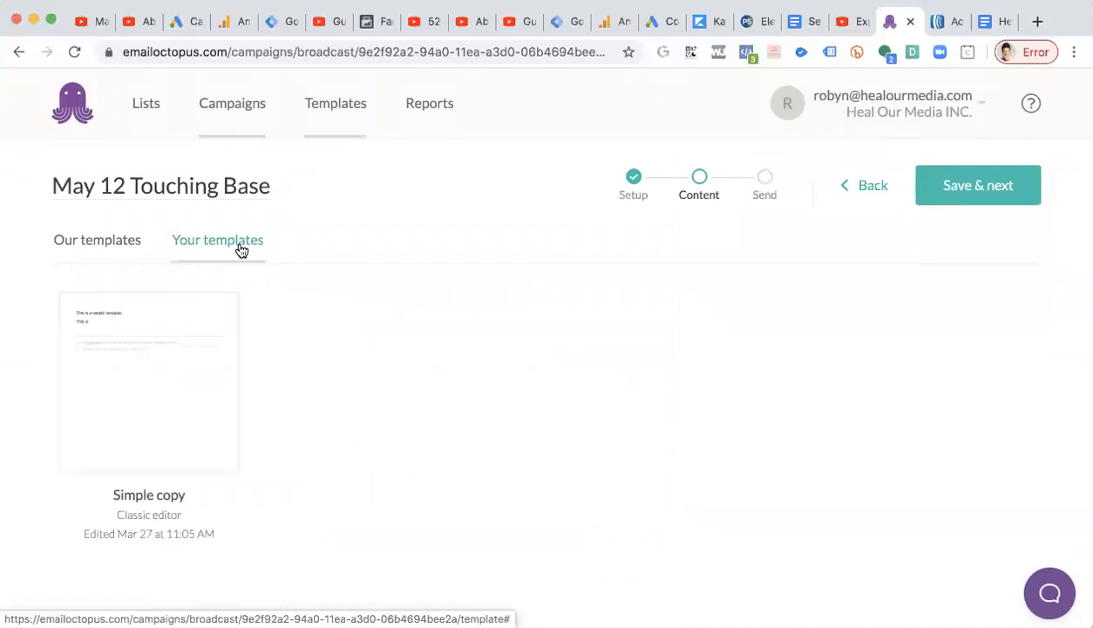
pyautogui.moveTo(171, 391)
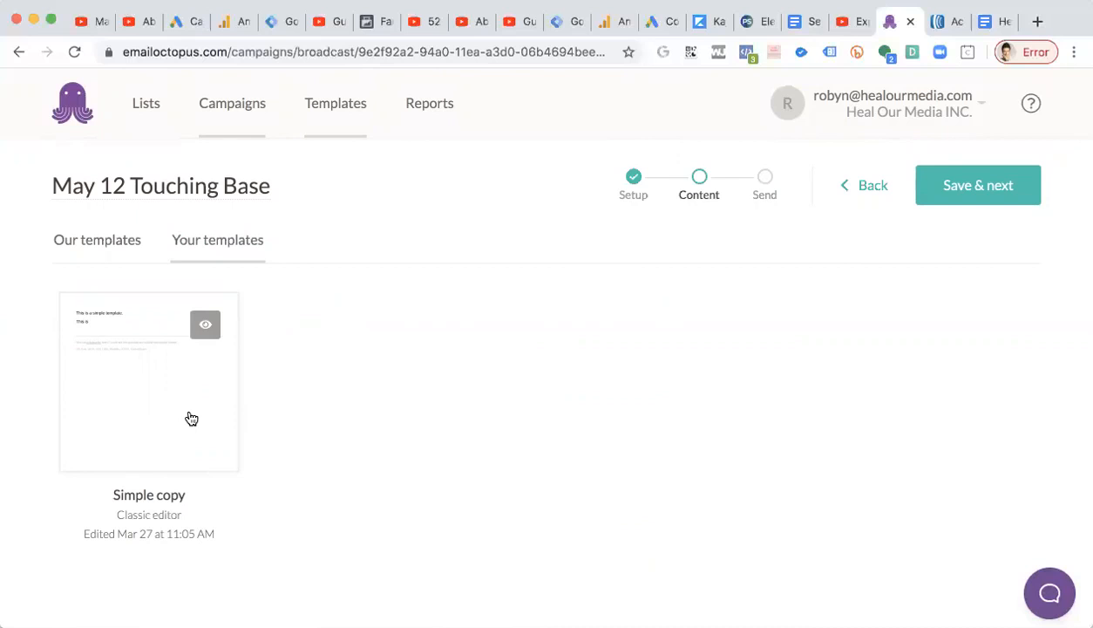
pyautogui.click(192, 419)
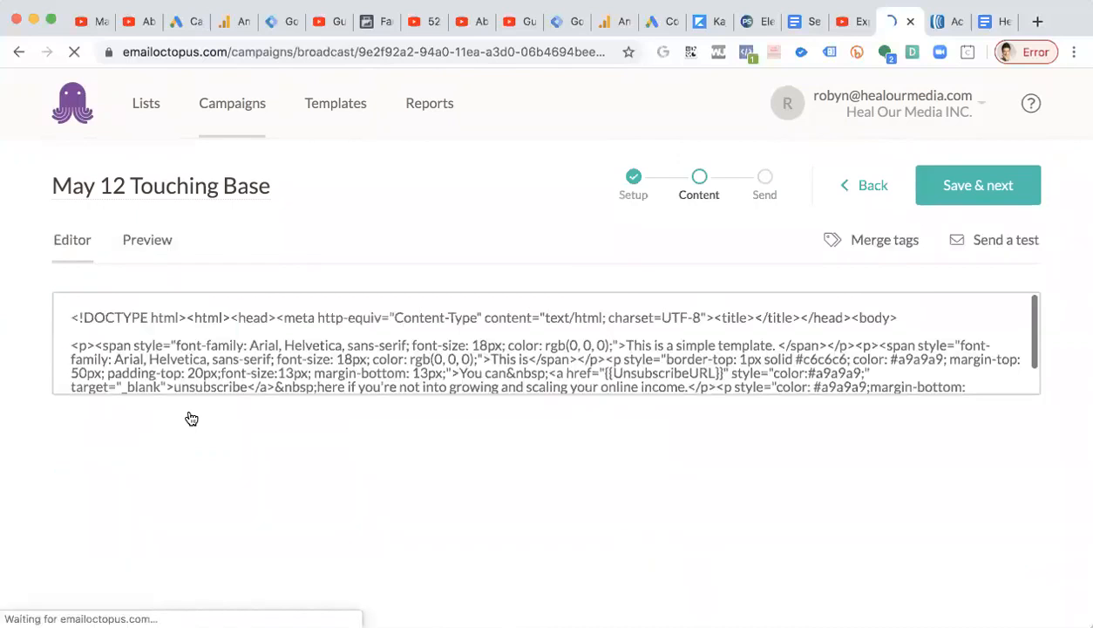
pyautogui.scroll(-2, 452, 420)
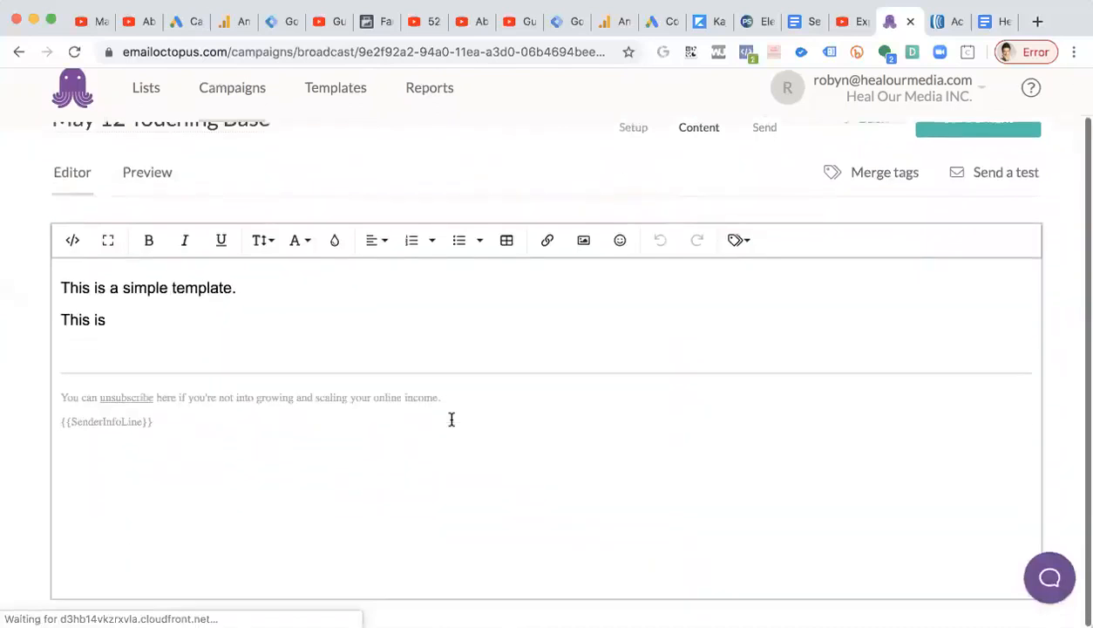
pyautogui.moveTo(190, 432); pyautogui.dragTo(39, 413)
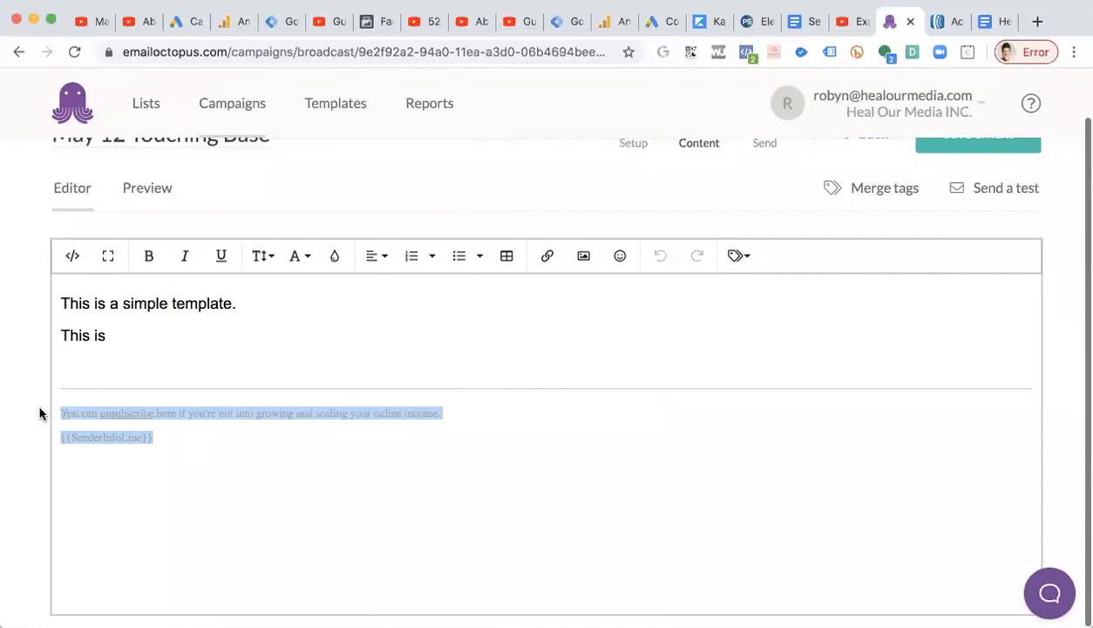
pyautogui.scroll(2, 88, 205)
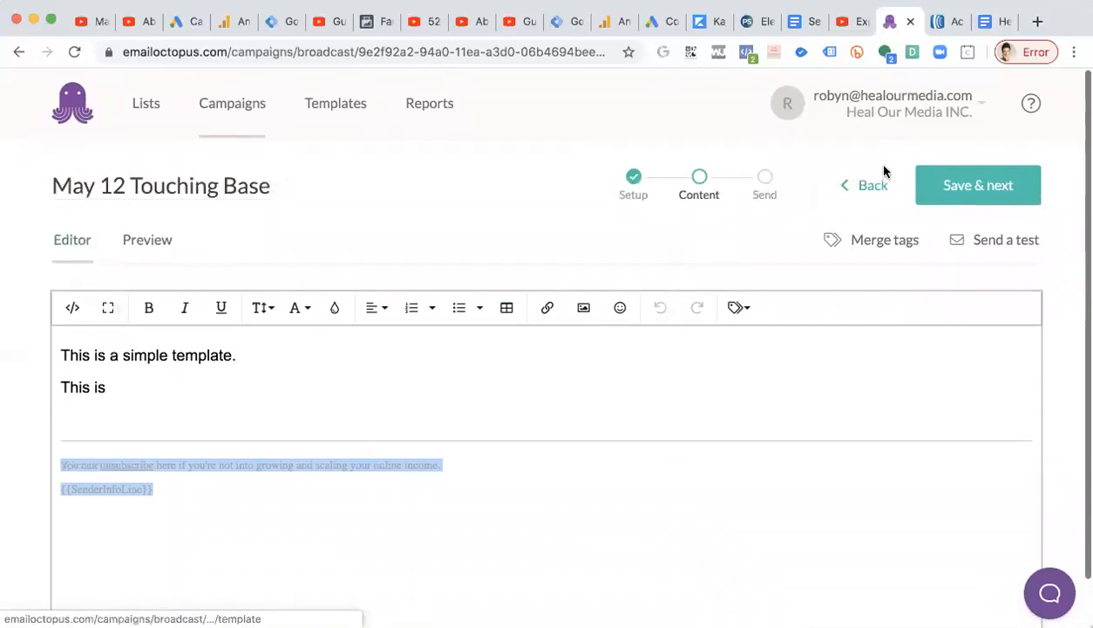
pyautogui.click(868, 192)
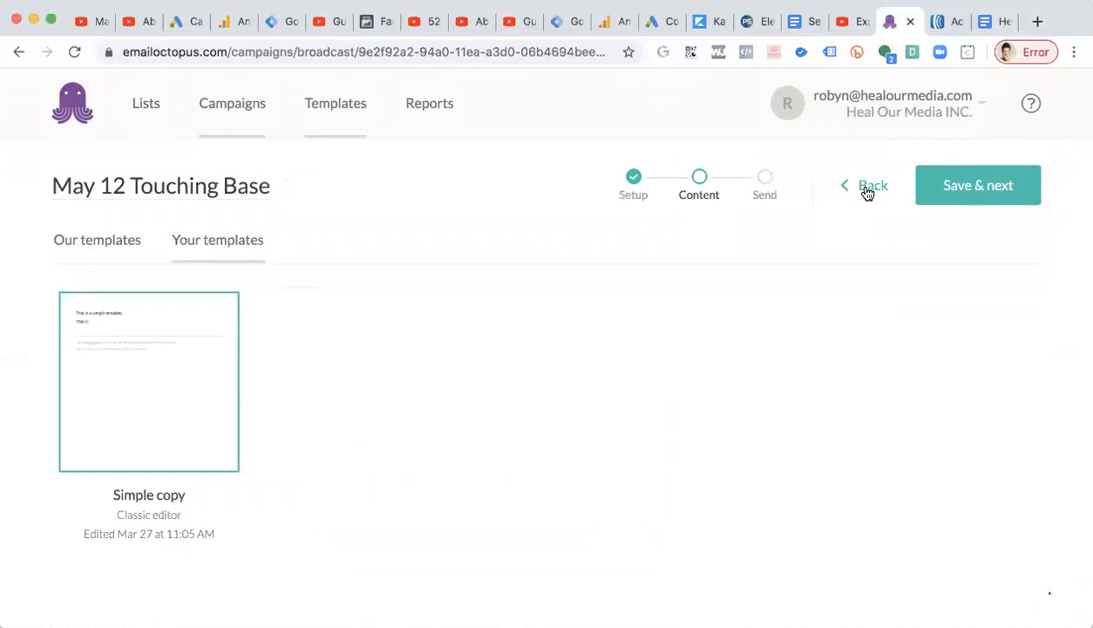
# Browse the built-in campaign templates and open the Simple classic-editor template.
pyautogui.click(84, 243)
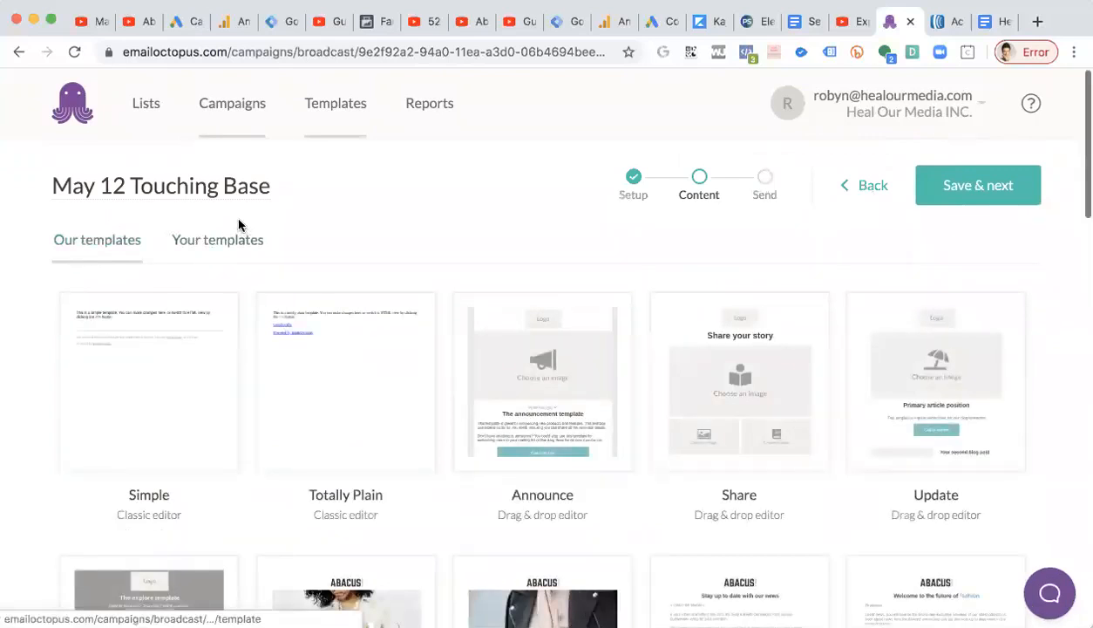
pyautogui.scroll(-1, 233, 219)
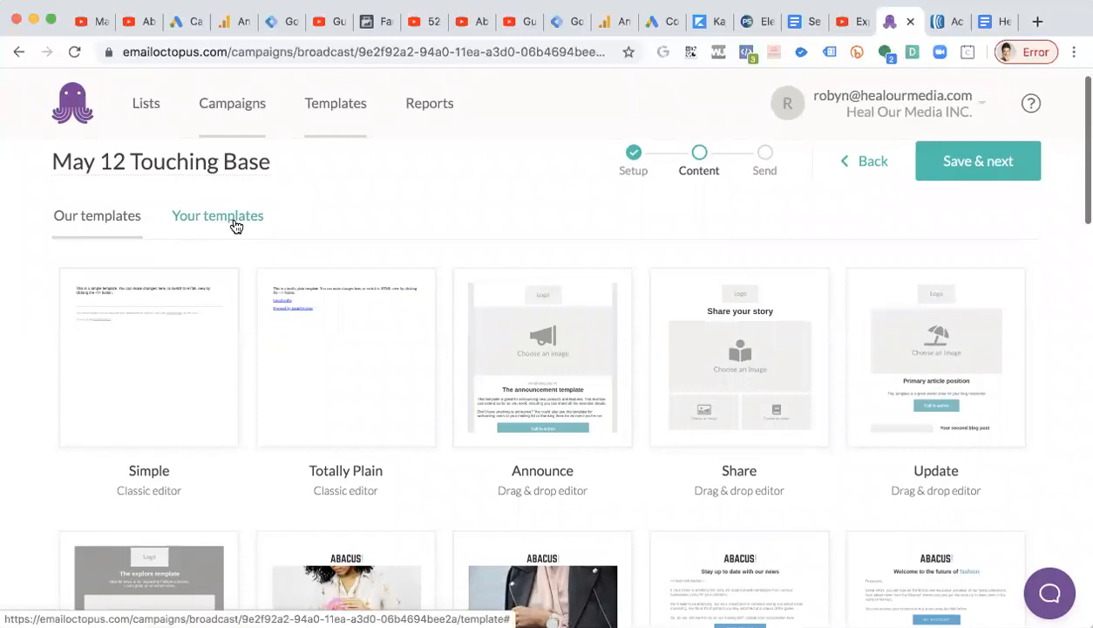
pyautogui.moveTo(171, 405)
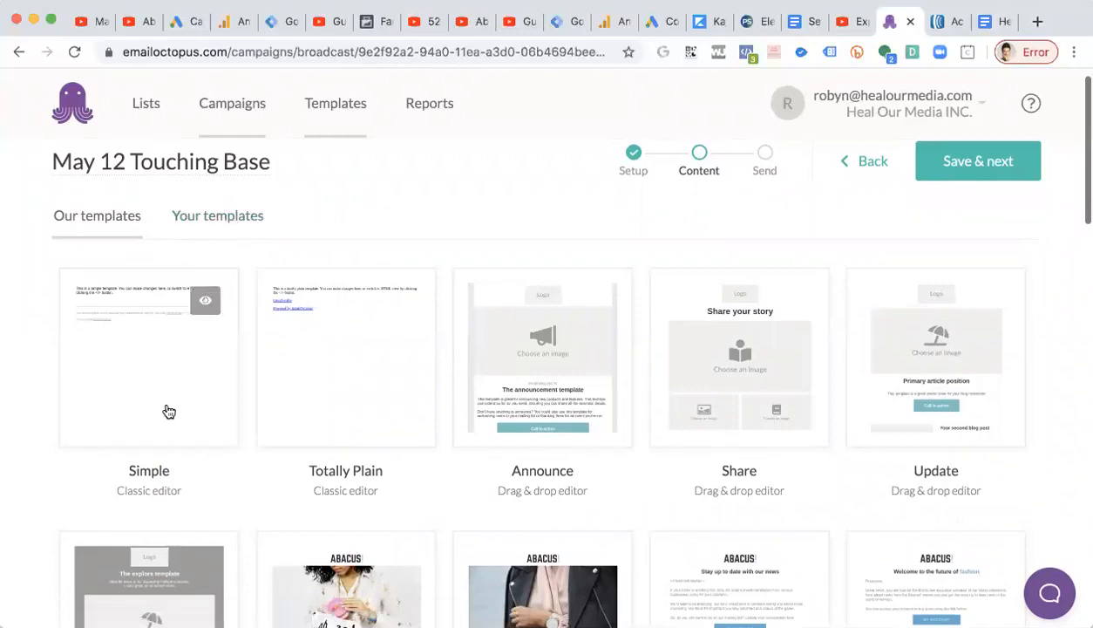
pyautogui.scroll(-5, 169, 411)
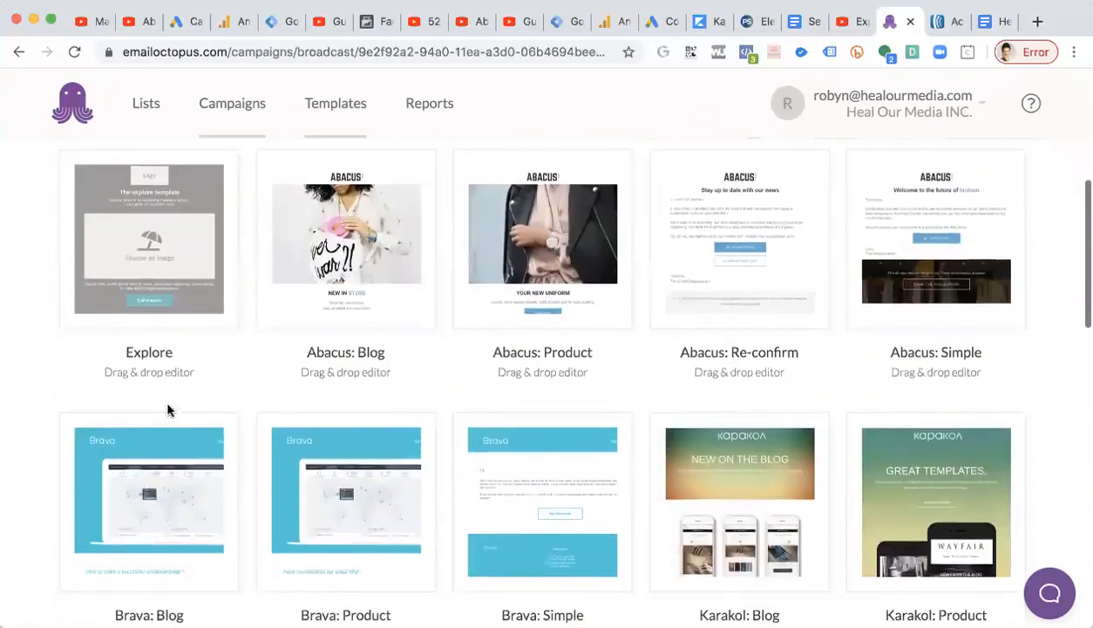
pyautogui.scroll(-4, 169, 411)
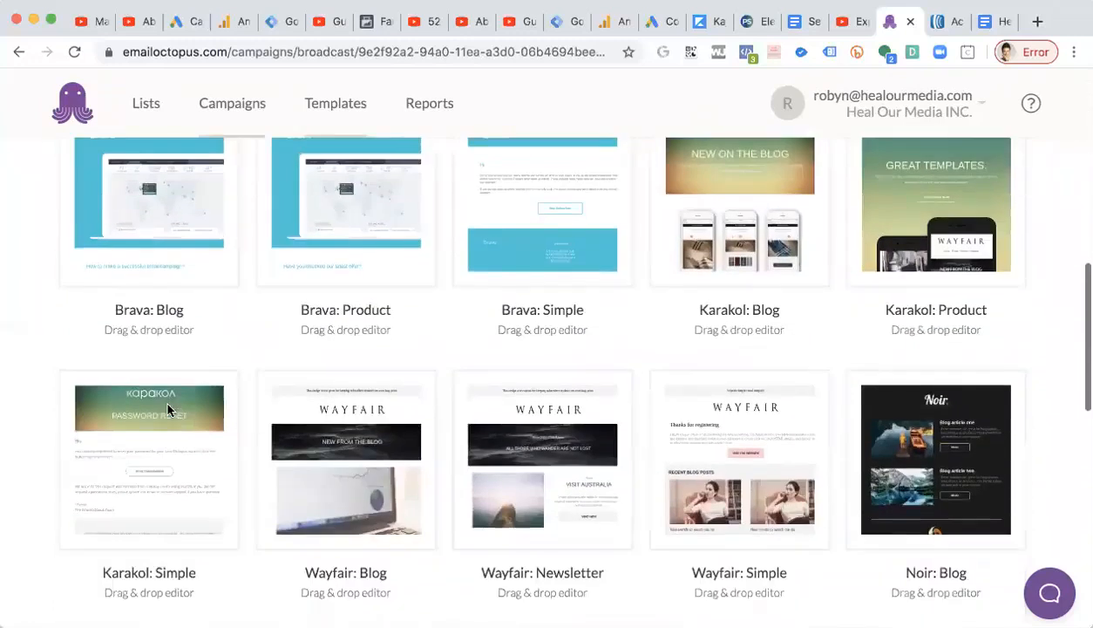
pyautogui.scroll(6, 168, 409)
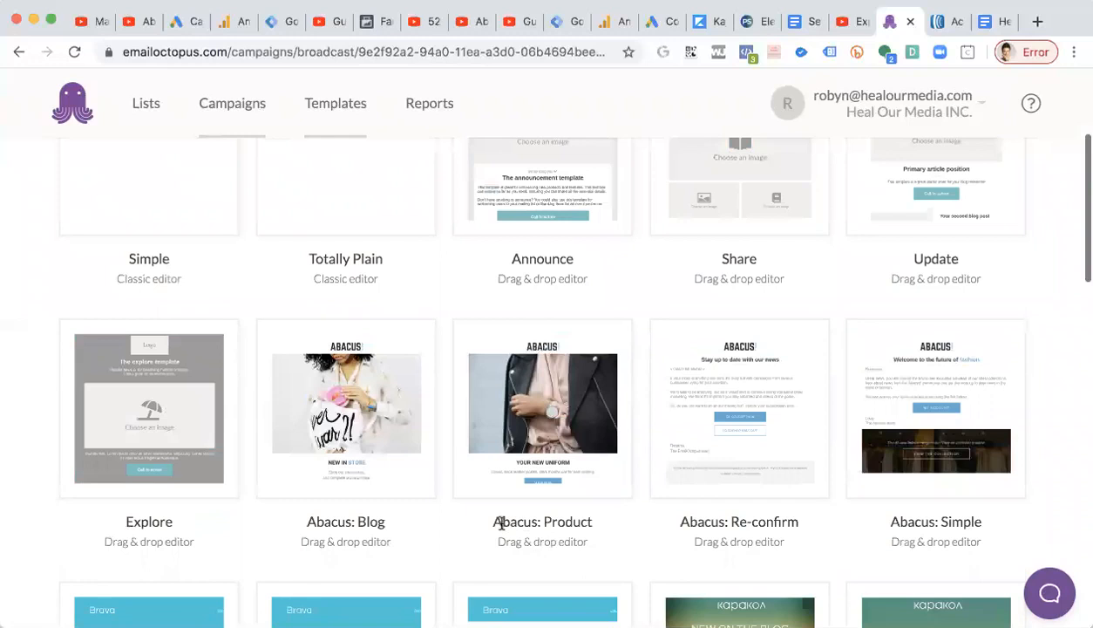
pyautogui.scroll(1, 369, 495)
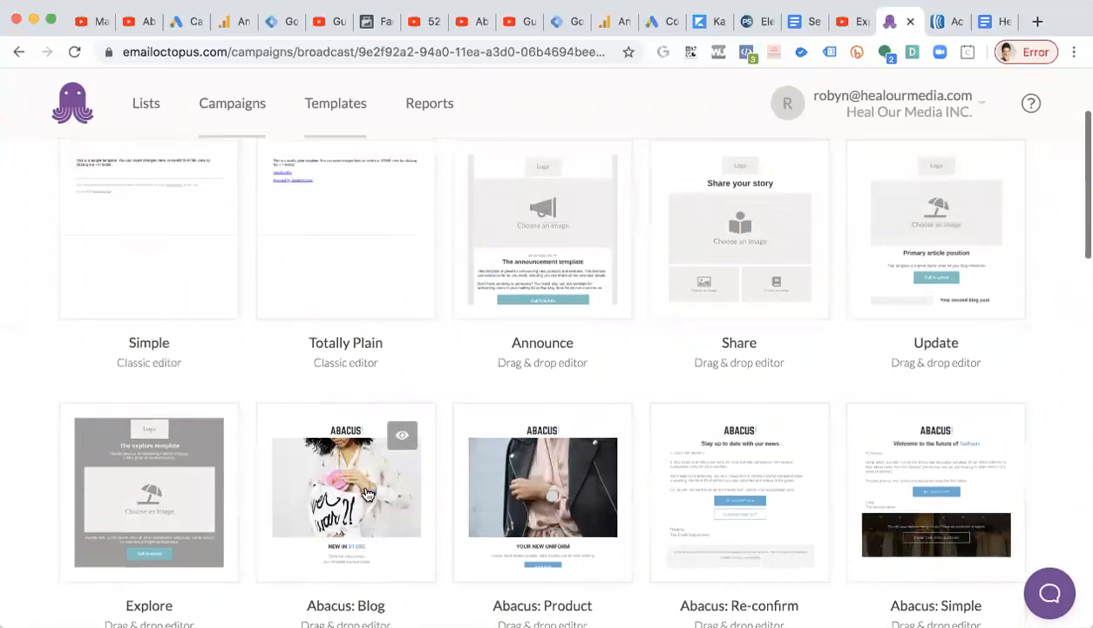
pyautogui.scroll(1, 368, 495)
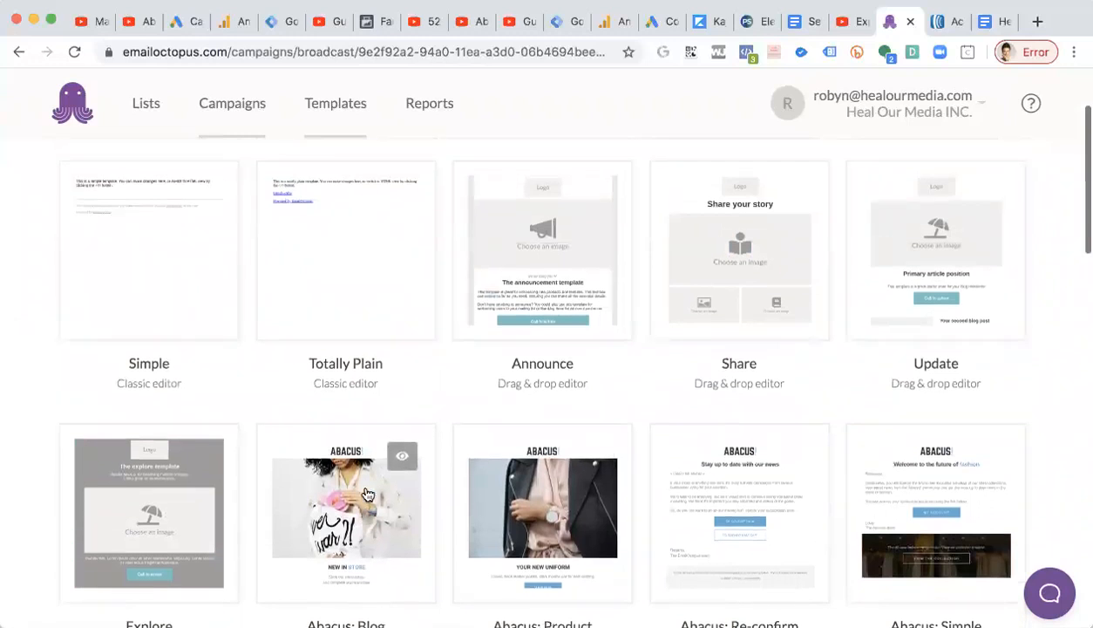
pyautogui.scroll(2, 368, 495)
pyautogui.scroll(-2, 378, 420)
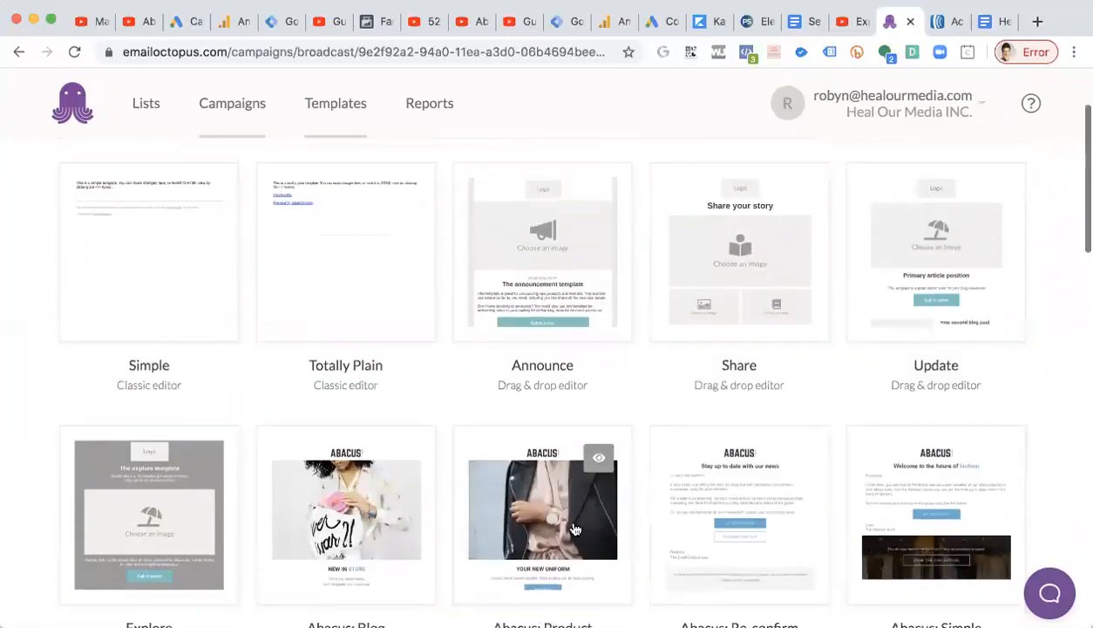
pyautogui.scroll(2, 500, 519)
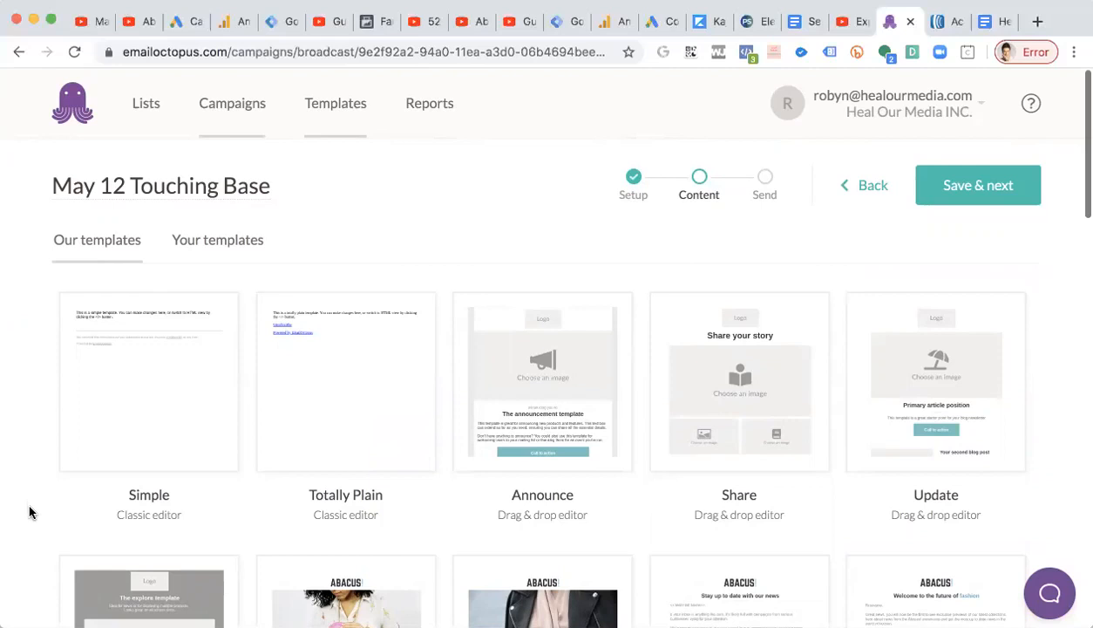
pyautogui.click(165, 421)
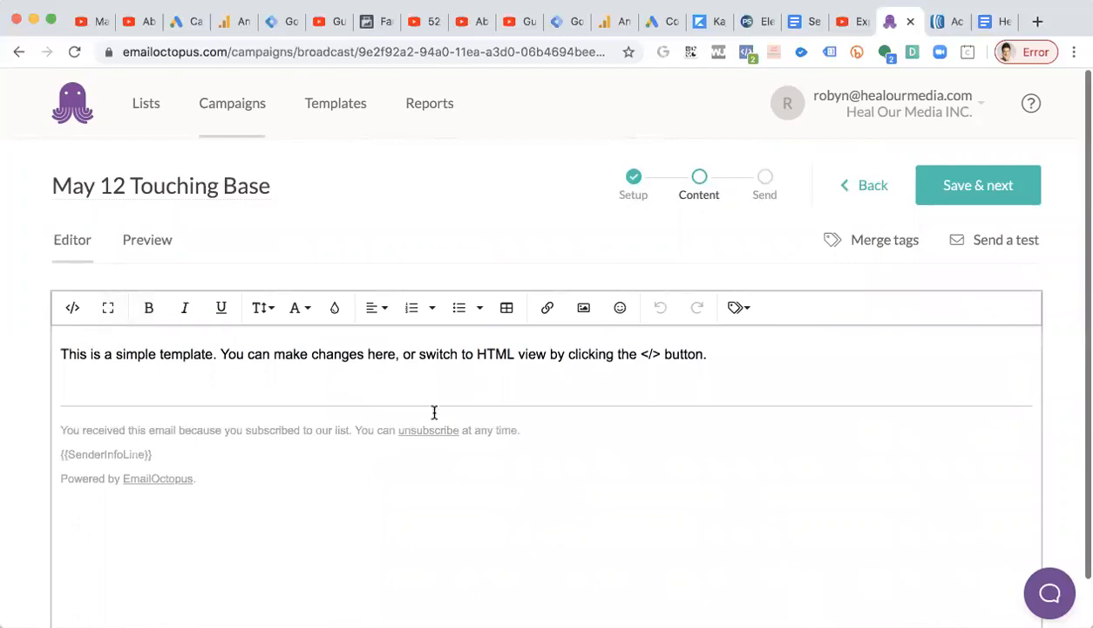
# Replace the template's default footer with the pasted unsubscribe line and {{SenderInfoLine}} merge tag.
pyautogui.moveTo(207, 464); pyautogui.dragTo(56, 426)
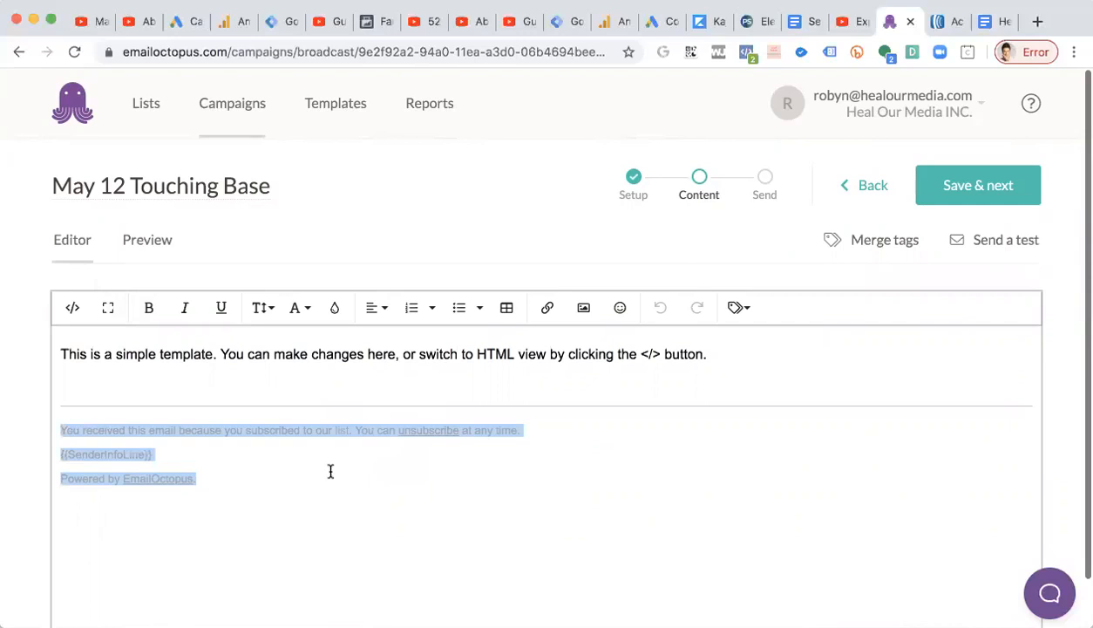
pyautogui.scroll(-1, 330, 471)
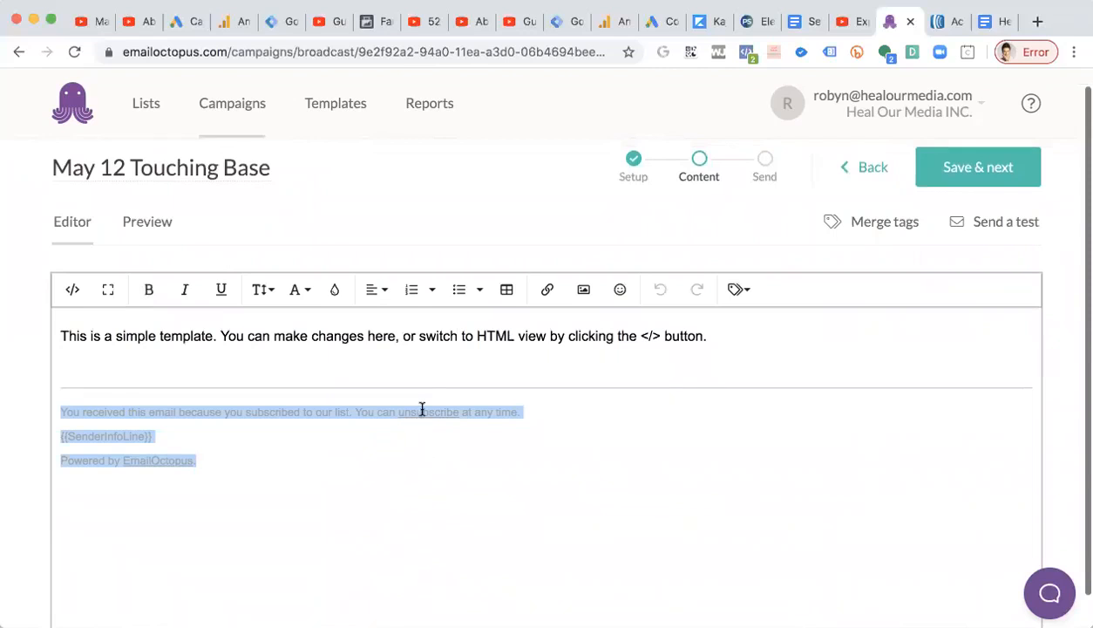
pyautogui.click(437, 452)
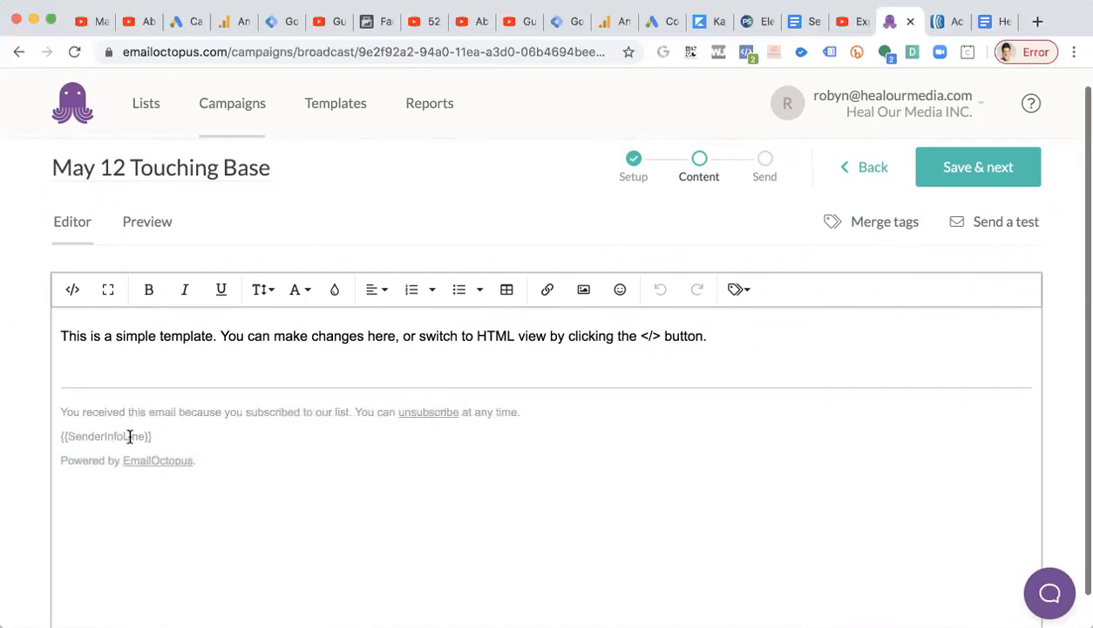
pyautogui.moveTo(146, 436); pyautogui.dragTo(70, 438)
pyautogui.click(127, 439)
pyautogui.moveTo(216, 452); pyautogui.dragTo(66, 405)
pyautogui.press('BackSpace')
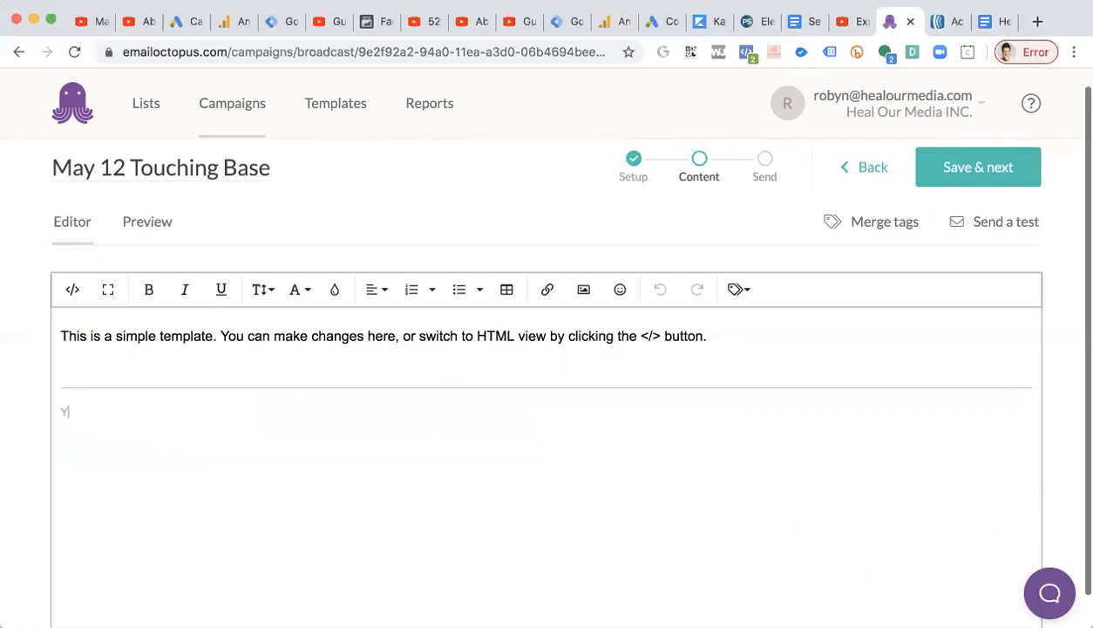
pyautogui.write("You can unsubscribe here if you're not into growing and scaling your online income. {{SenderInfoLine}}")
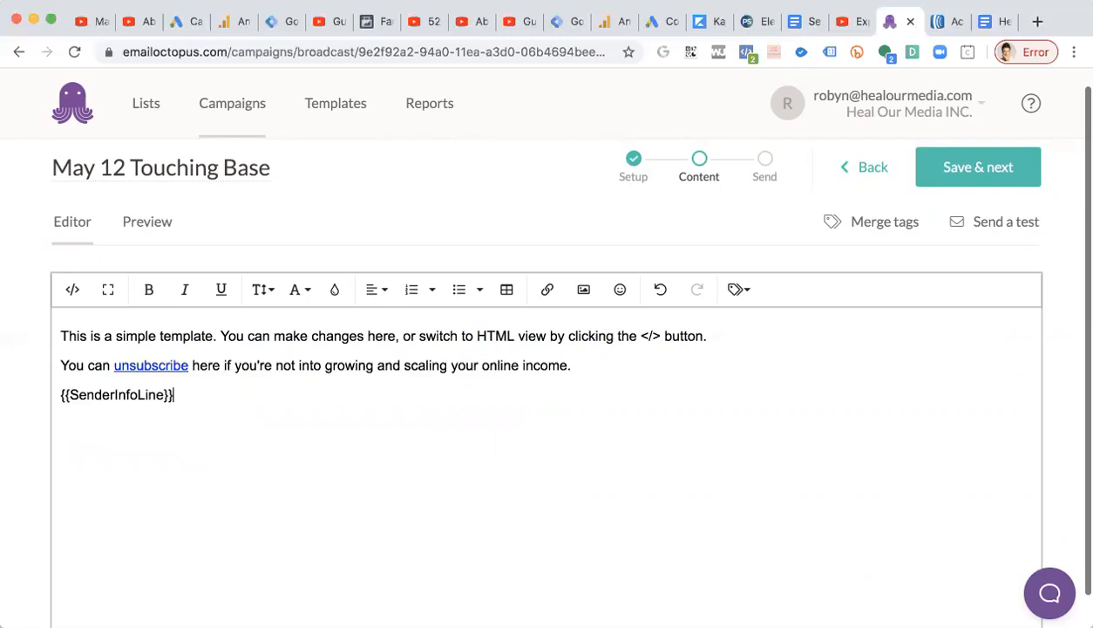
pyautogui.press('super+z')
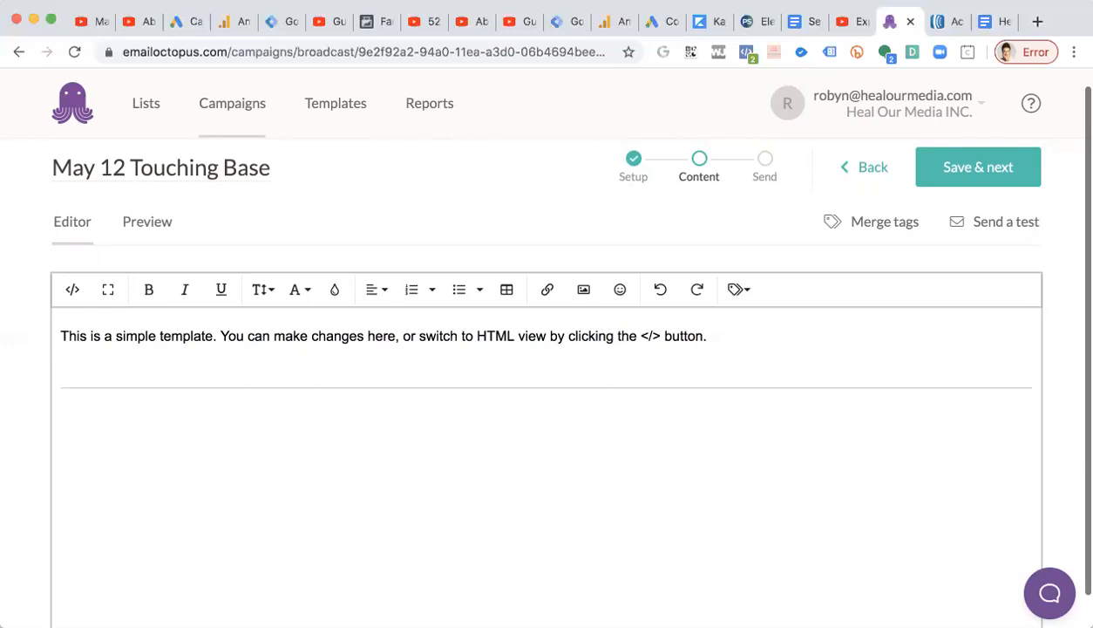
pyautogui.write("You can unsubscribe here if you're not into growing and scaling your online income. {{SenderInfoLine}}")
pyautogui.press('super+z')
pyautogui.write("You can unsubscribe here if you're not into growing and scaling your online income. {{SenderInfoLine}}")
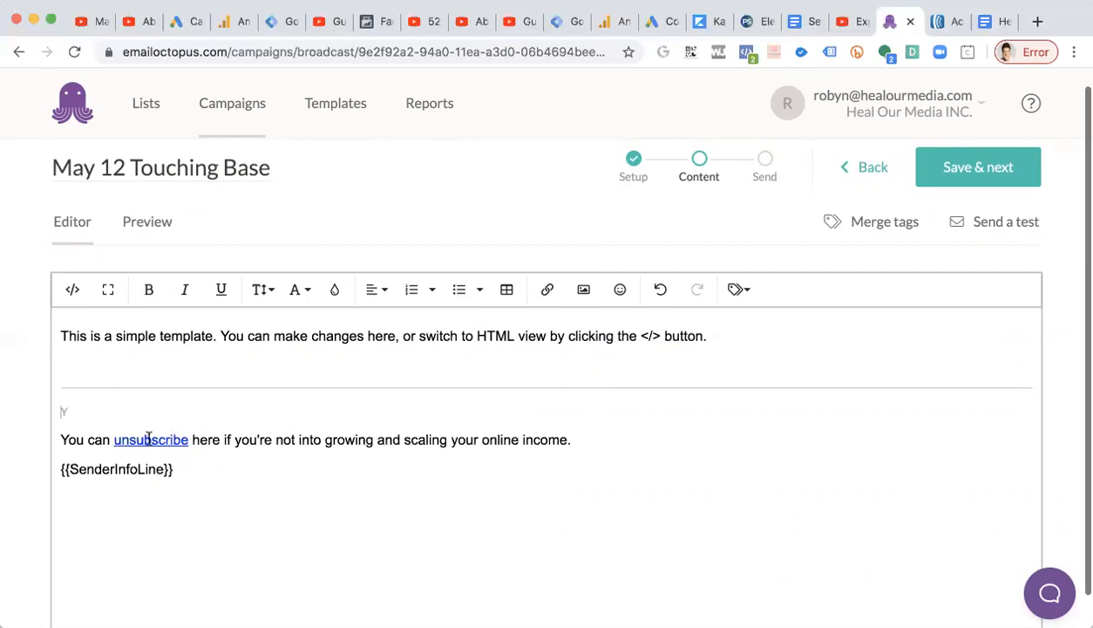
# Colour the new footer text grey.
pyautogui.moveTo(179, 467); pyautogui.dragTo(64, 426)
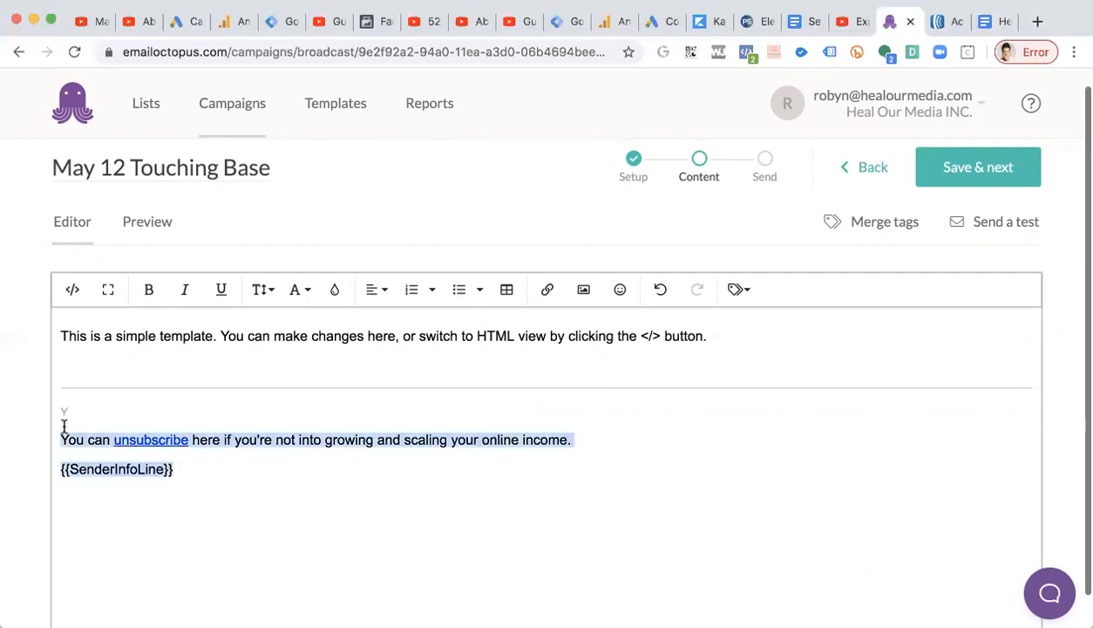
pyautogui.click(308, 294)
pyautogui.click(339, 293)
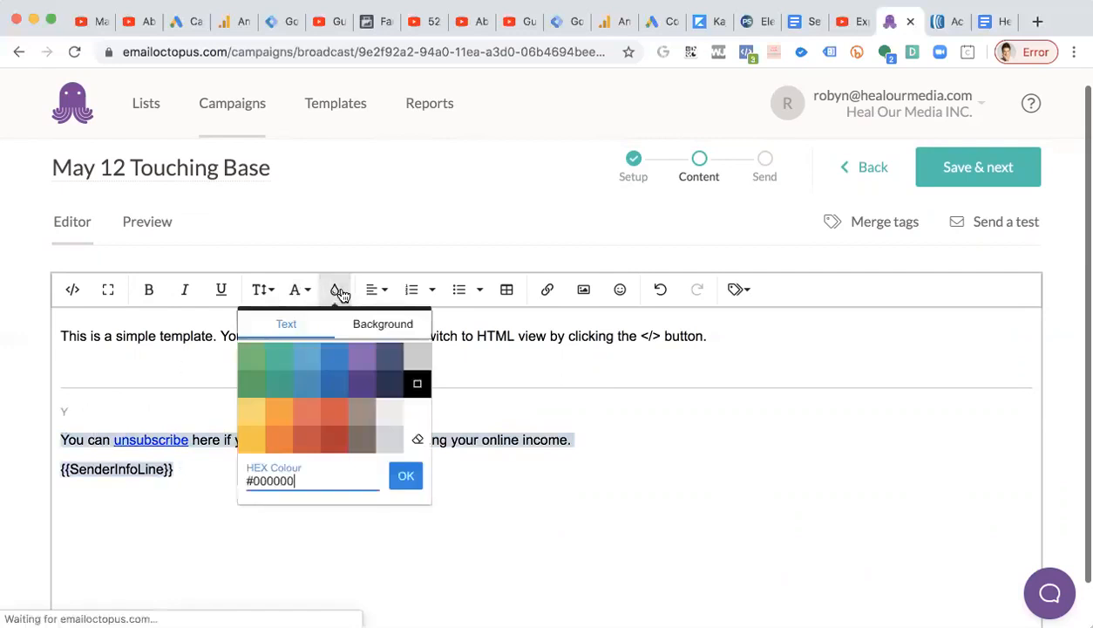
pyautogui.click(412, 360)
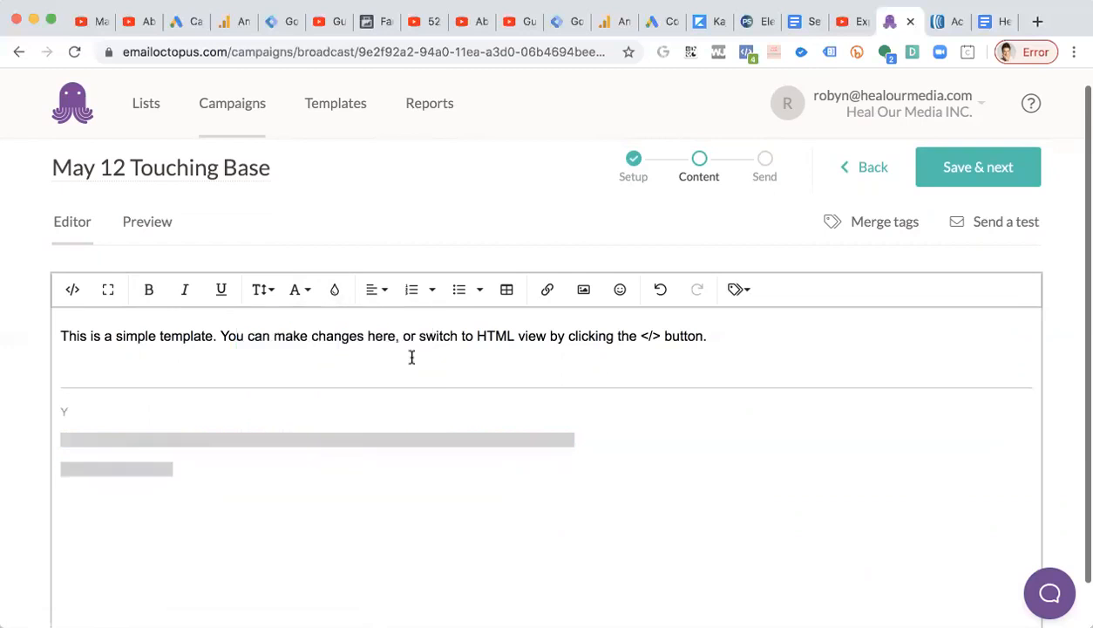
pyautogui.click(335, 289)
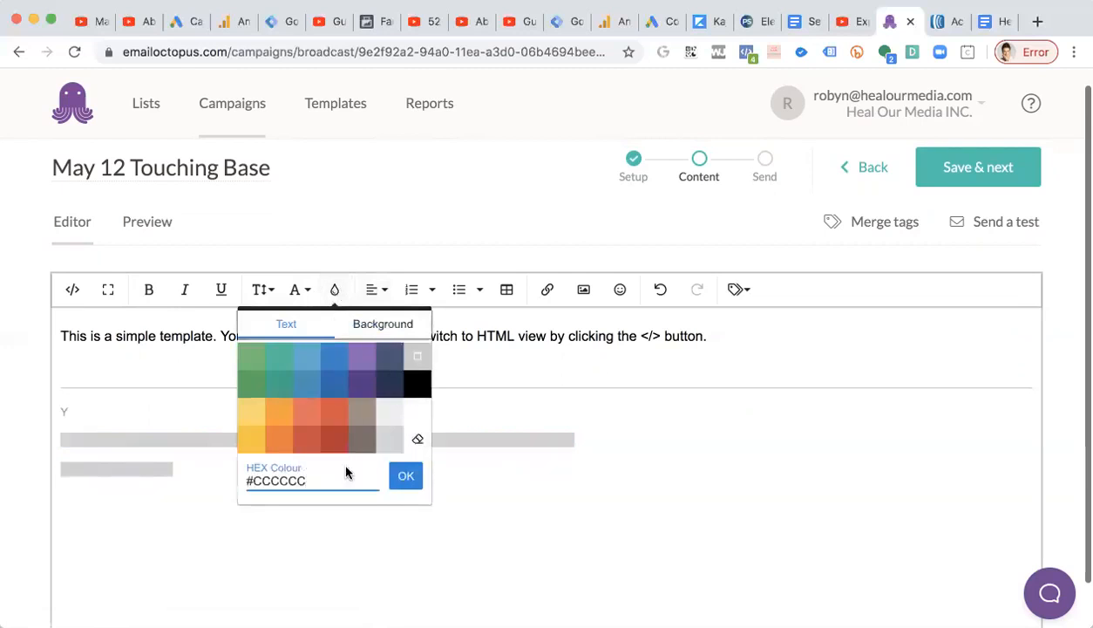
pyautogui.click(366, 442)
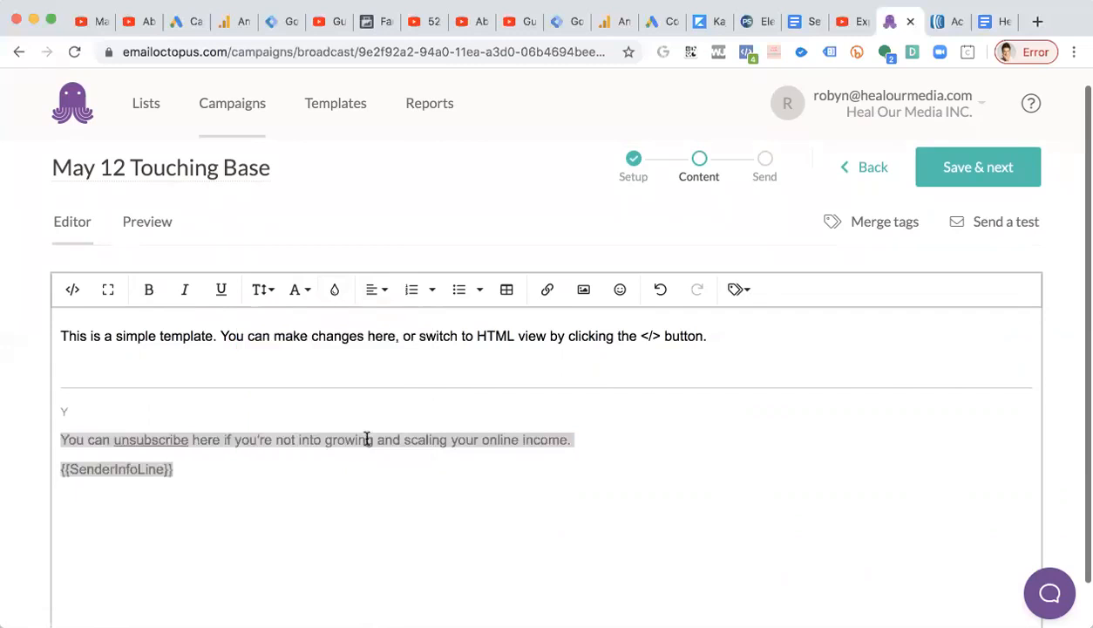
pyautogui.click(296, 460)
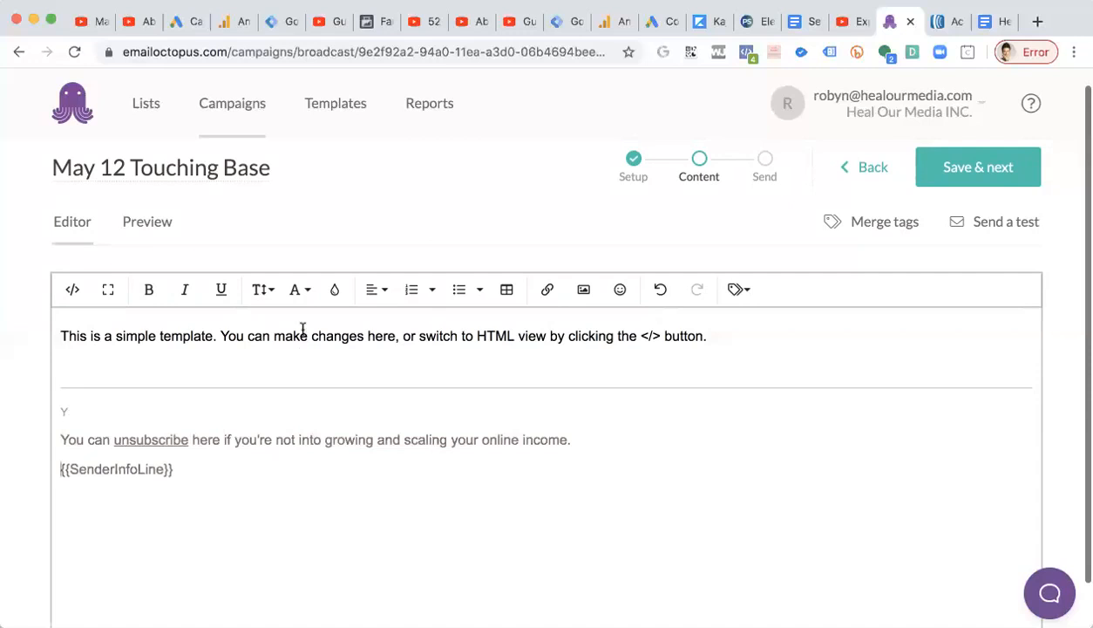
# Select the footer lines and reduce their font size.
pyautogui.keyDown('shift'); pyautogui.click(61, 436); pyautogui.keyUp('shift')
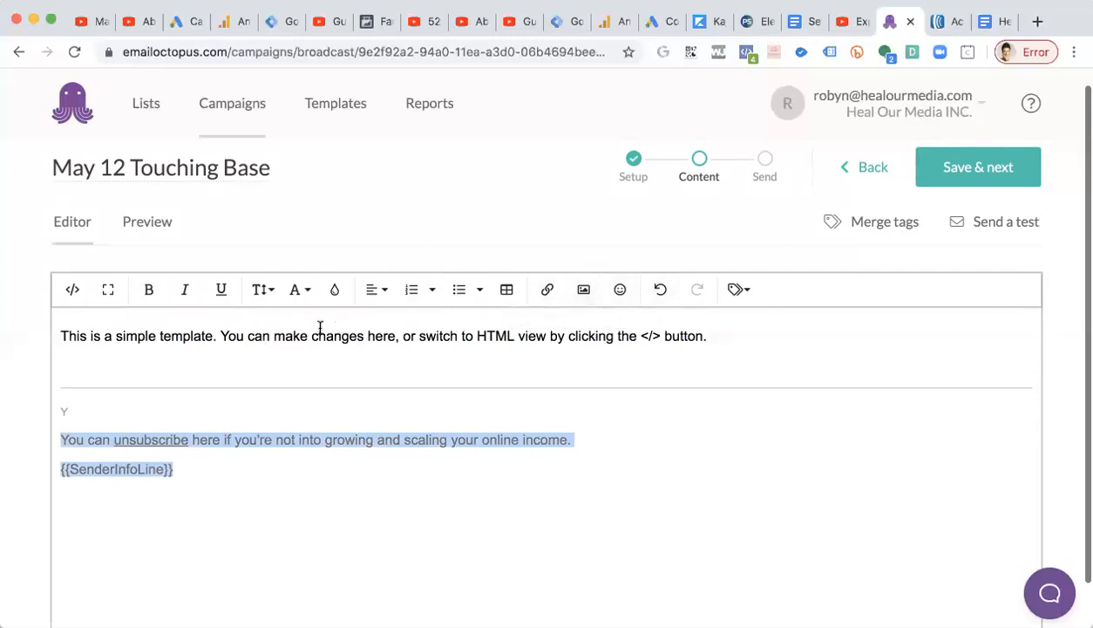
pyautogui.click(296, 291)
pyautogui.click(269, 293)
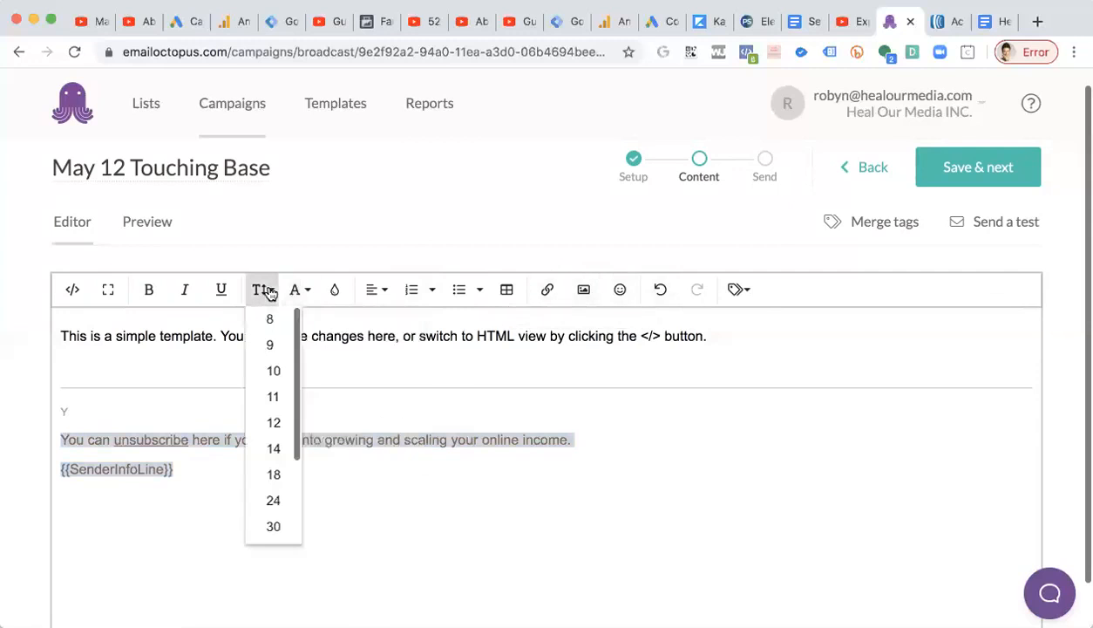
pyautogui.click(273, 396)
pyautogui.click(255, 293)
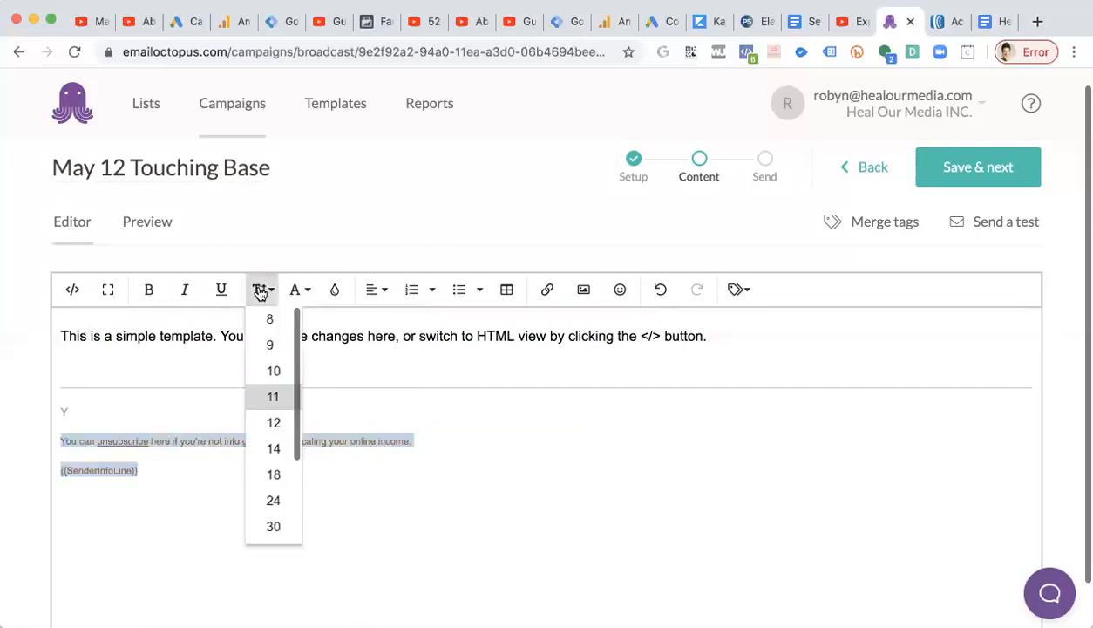
pyautogui.click(271, 419)
# Type "You can" into the stray line above the footer.
pyautogui.click(265, 412)
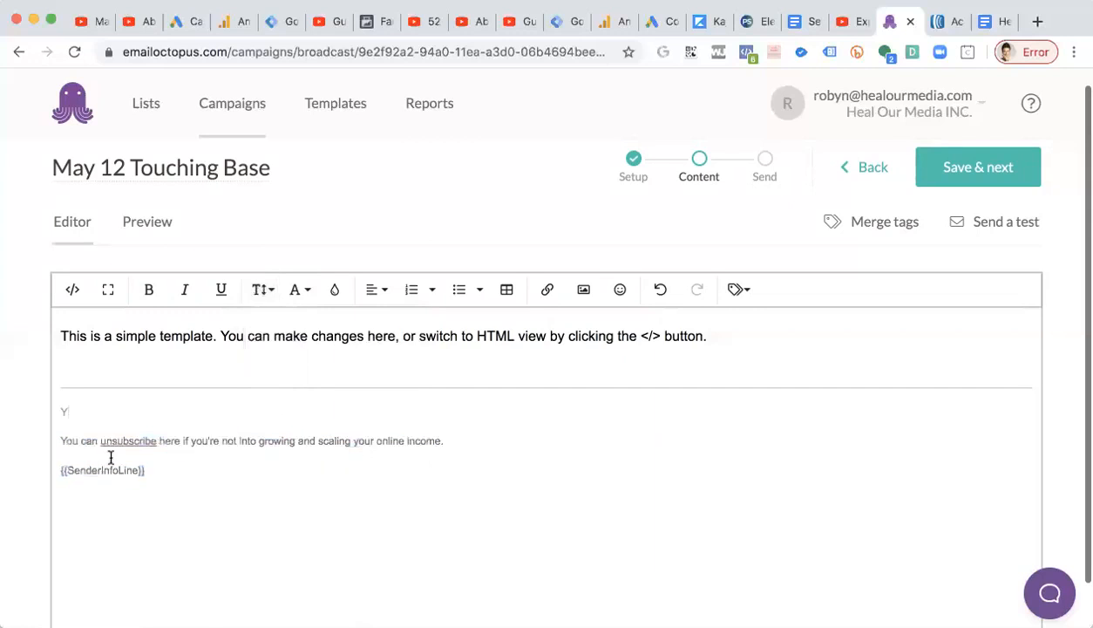
pyautogui.press('BackSpace')
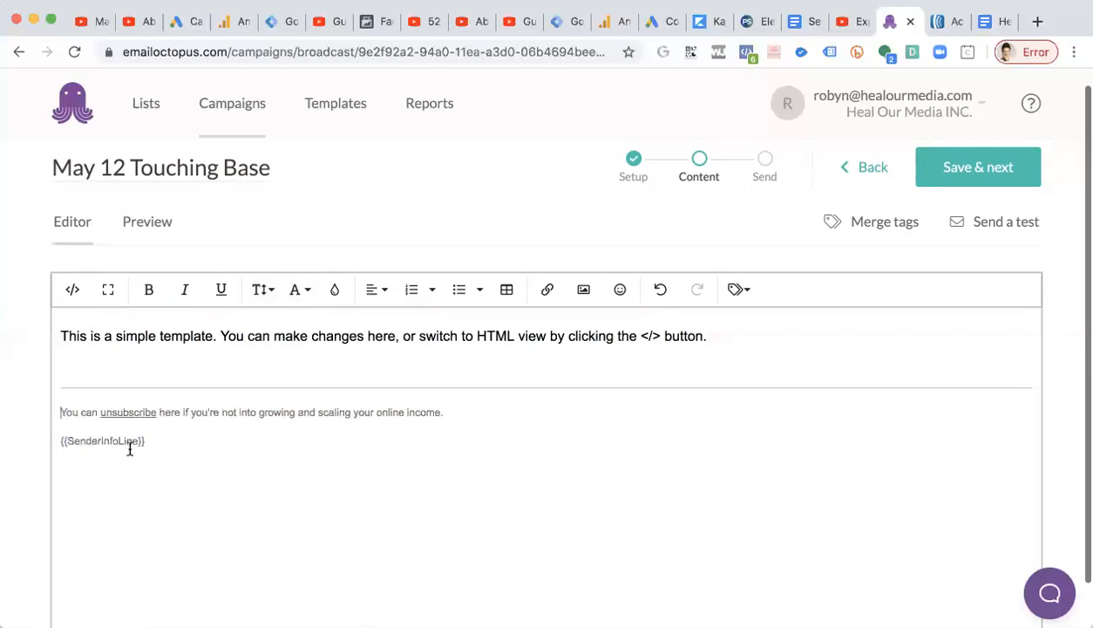
pyautogui.press('super+z')
pyautogui.press('super+z')
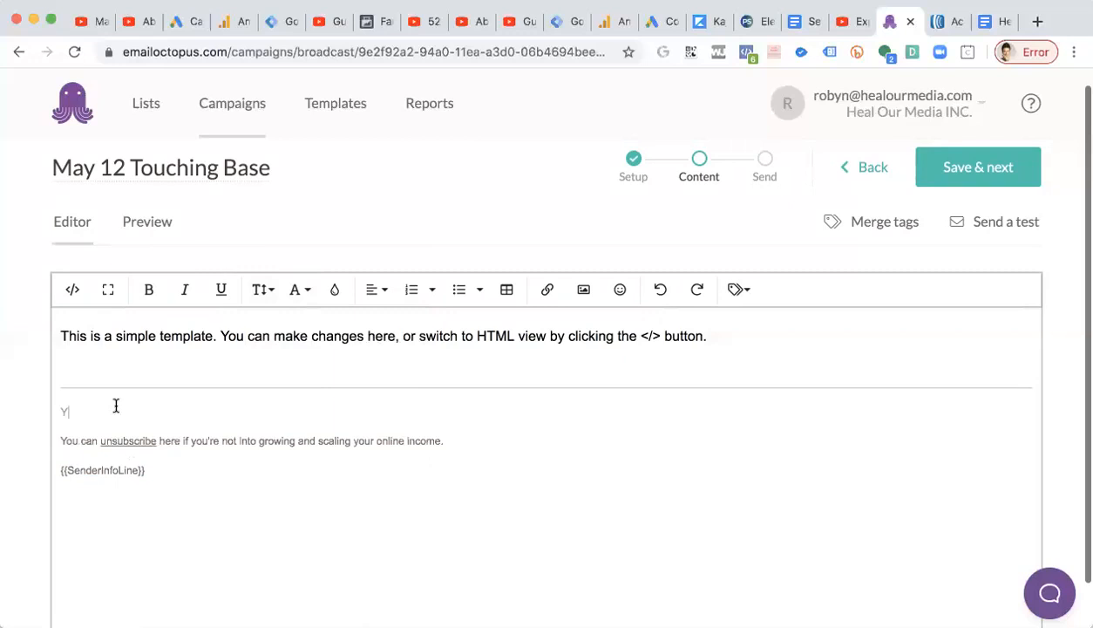
pyautogui.write('ou')
pyautogui.doubleClick(69, 410)
pyautogui.click(100, 409)
pyautogui.write('can')
# Open the unsubscribe link in the footer to test it.
pyautogui.moveTo(102, 440); pyautogui.dragTo(154, 439)
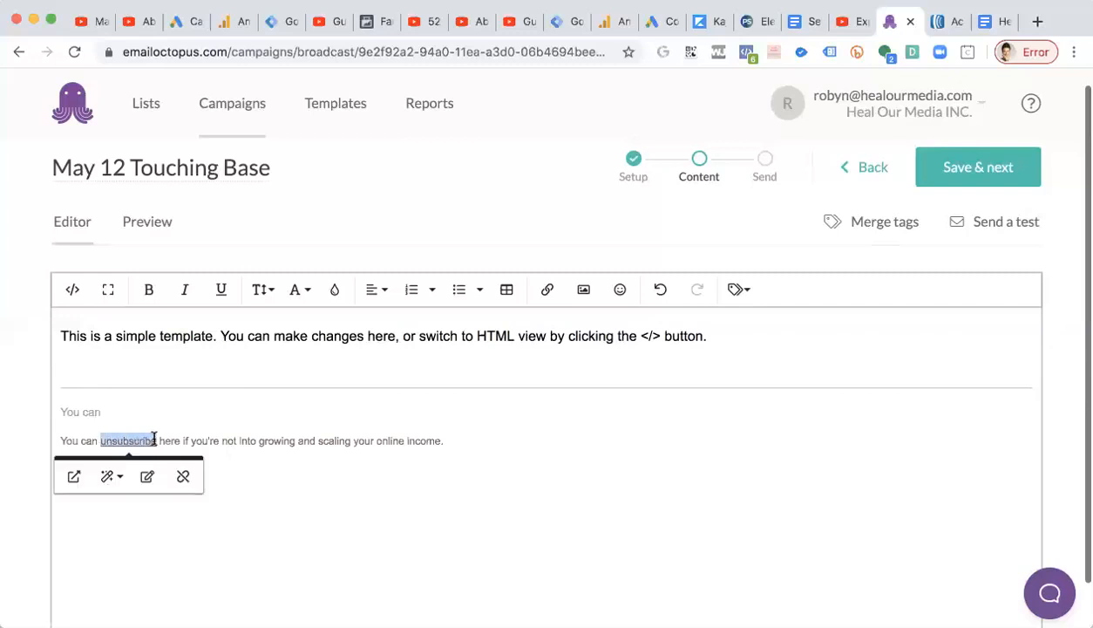
pyautogui.click(75, 479)
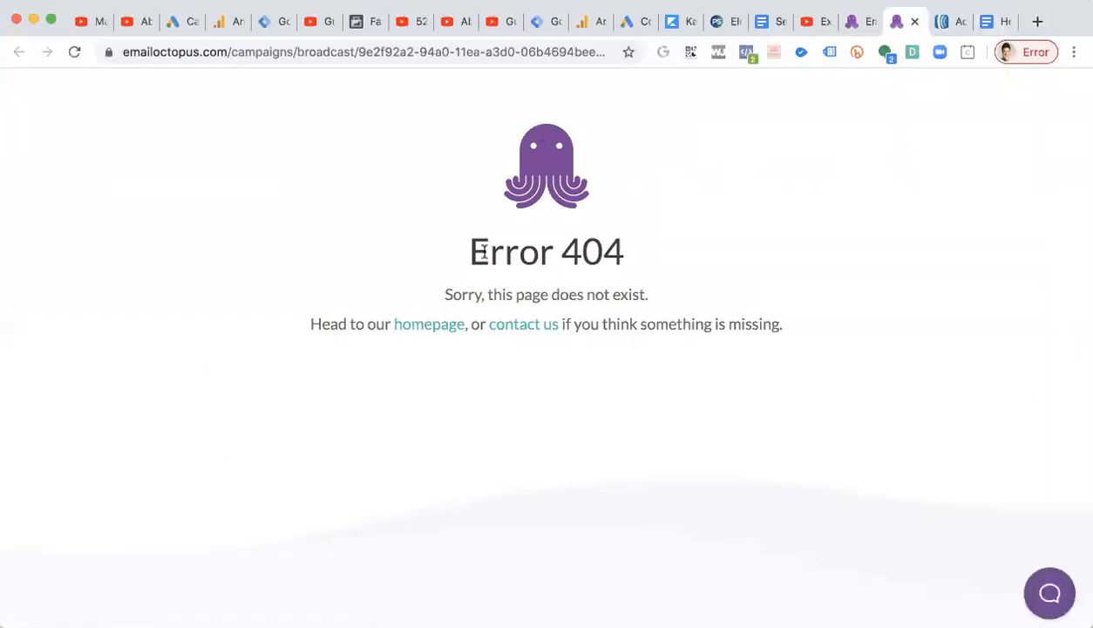
# Return from the error page to the EmailOctopus dashboard via the homepage.
pyautogui.click(439, 331)
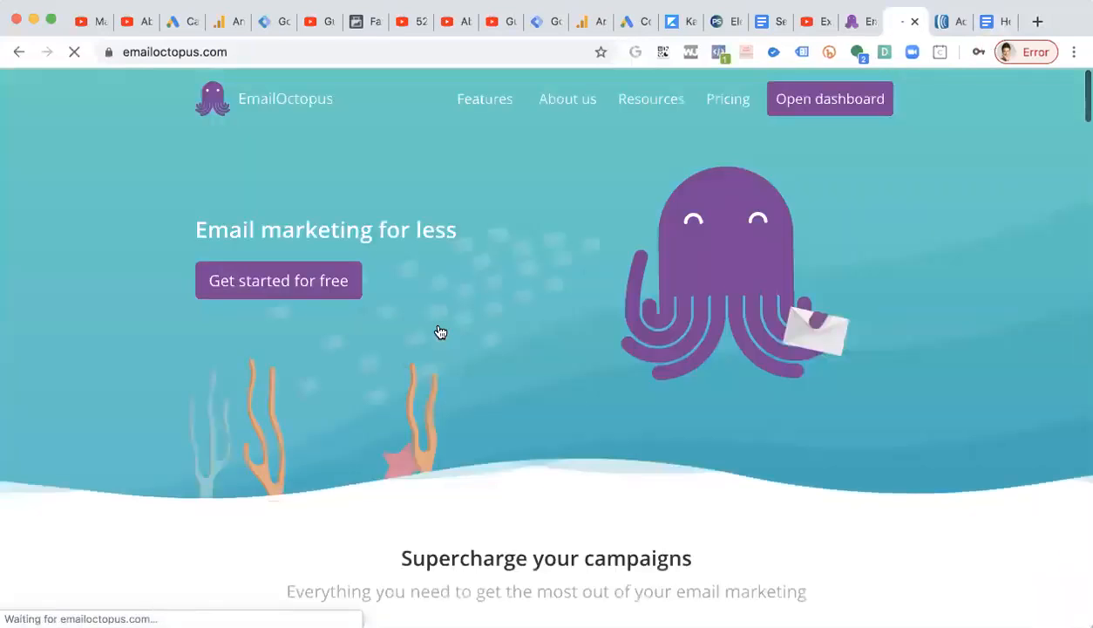
pyautogui.click(799, 87)
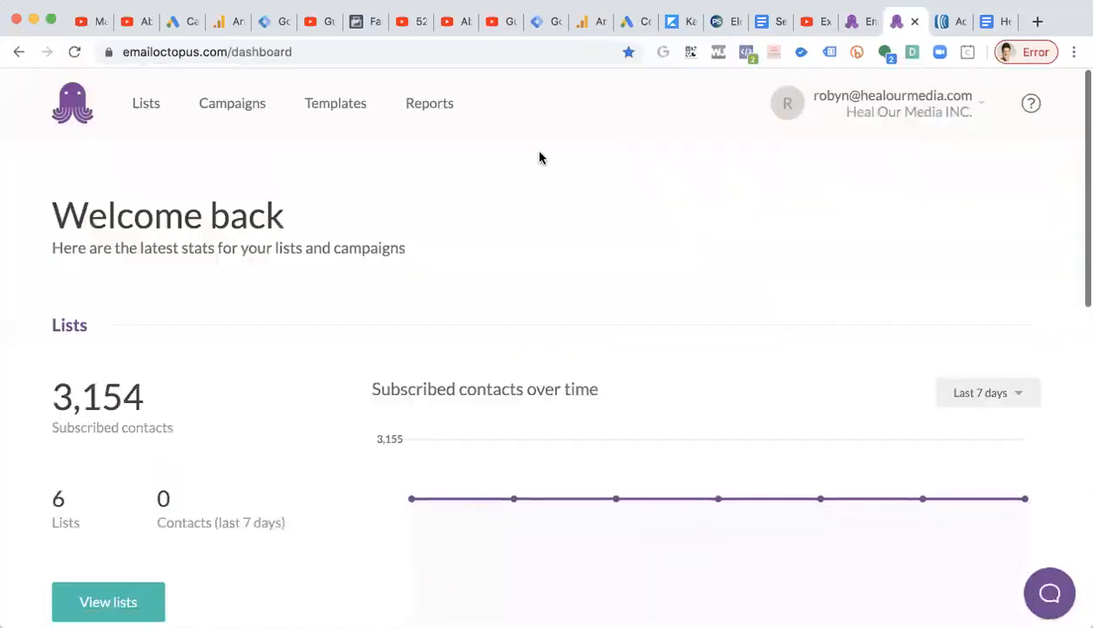
pyautogui.scroll(-2, 514, 159)
pyautogui.scroll(2, 515, 158)
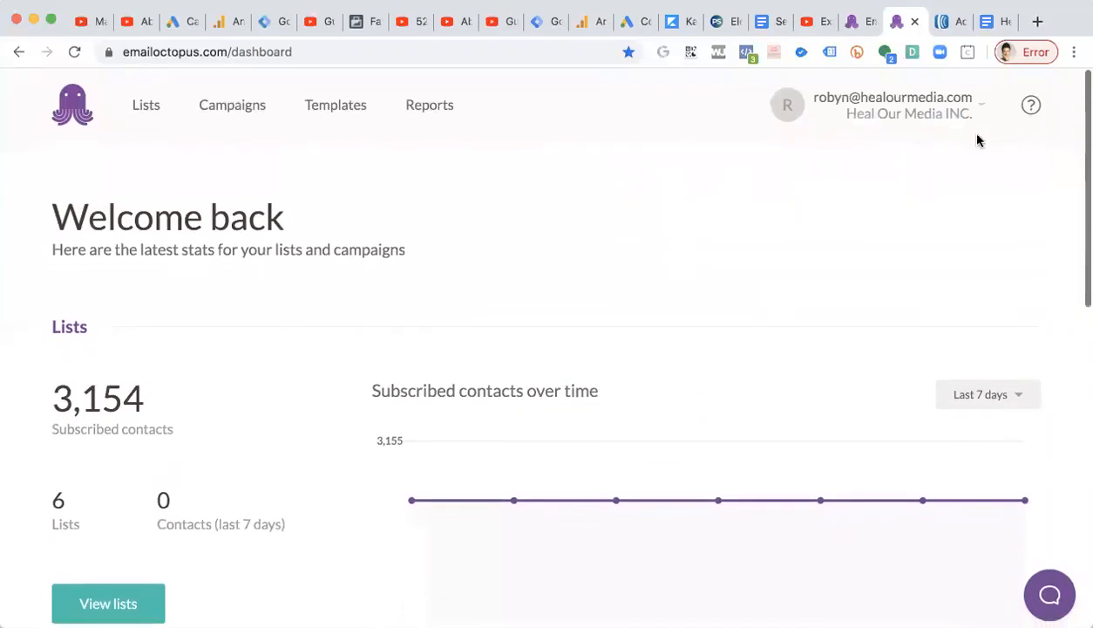
# Open the help centre, search the knowledge base for "unsubs" and open the article on inserting an unsubscribe link.
pyautogui.click(1030, 105)
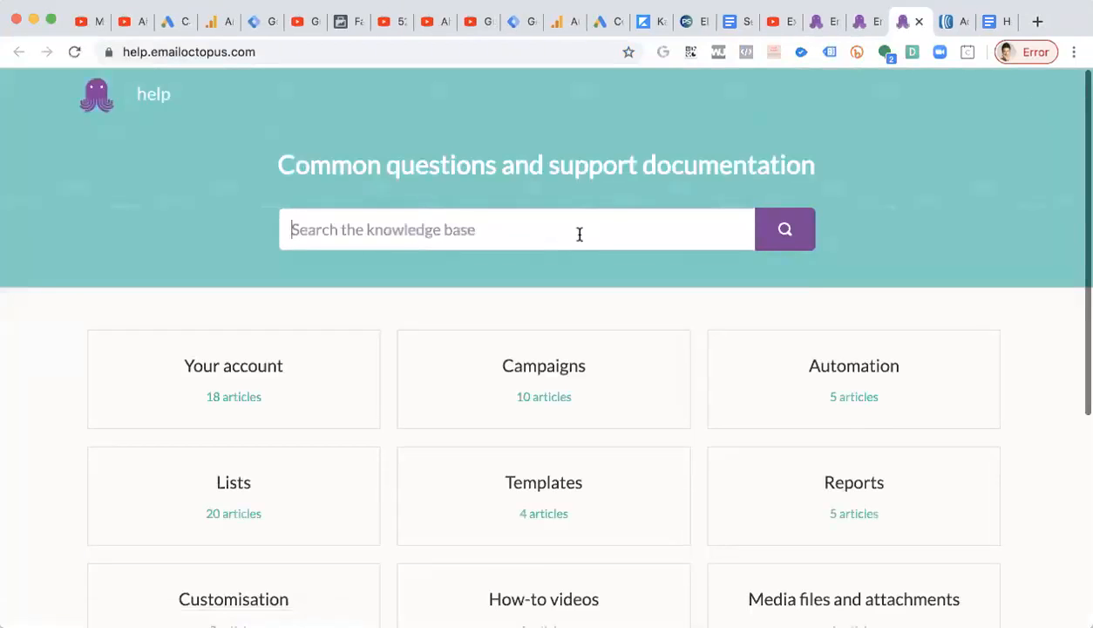
pyautogui.scroll(-5, 580, 233)
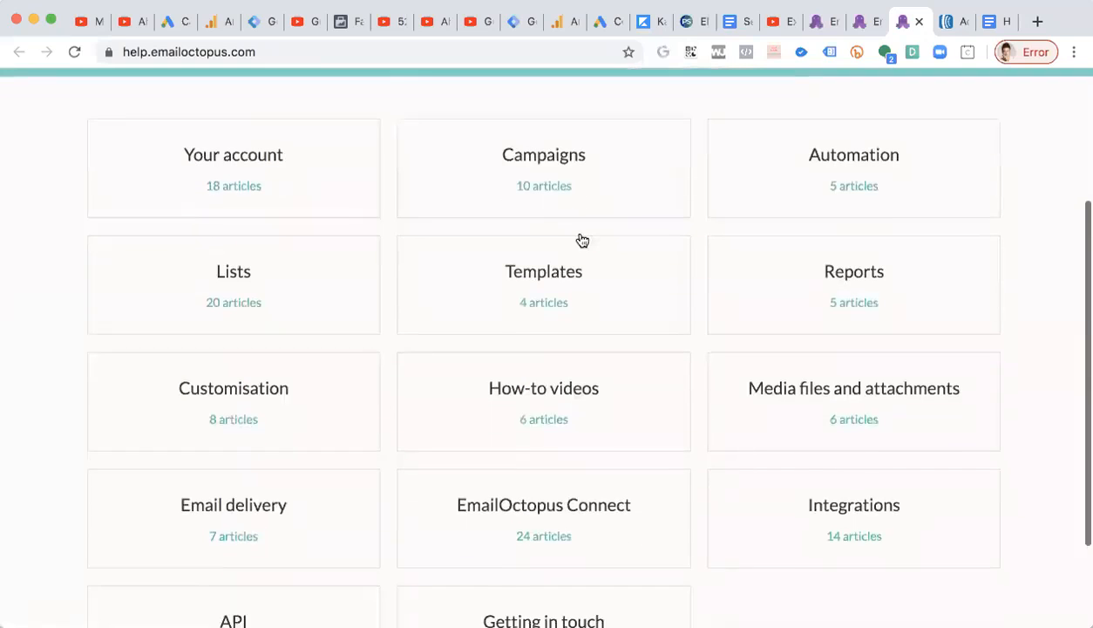
pyautogui.scroll(-3, 582, 240)
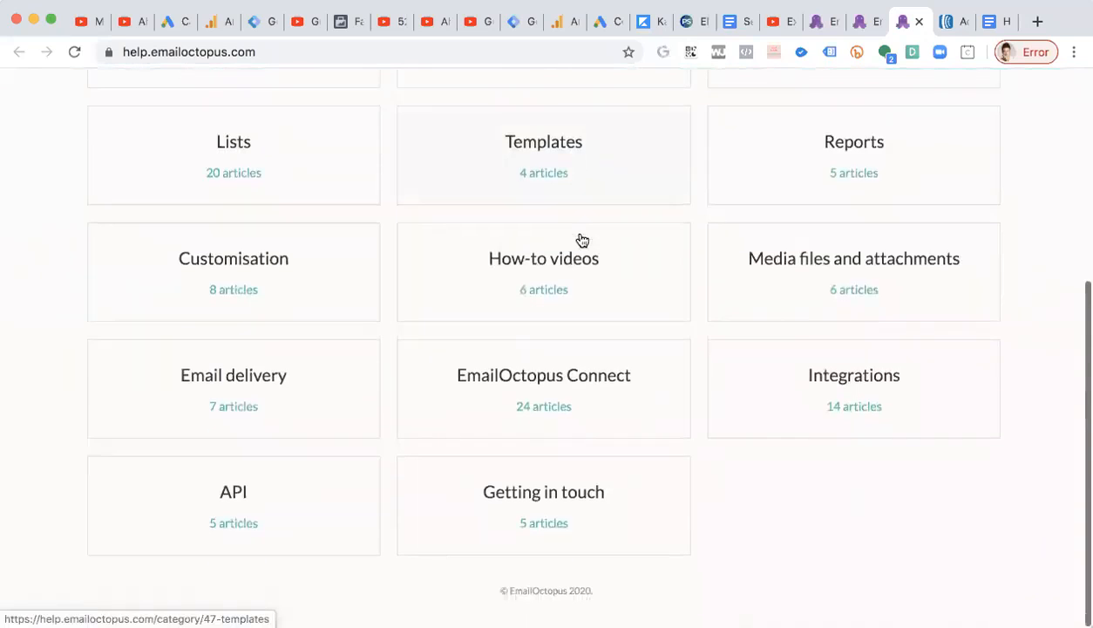
pyautogui.scroll(4, 581, 240)
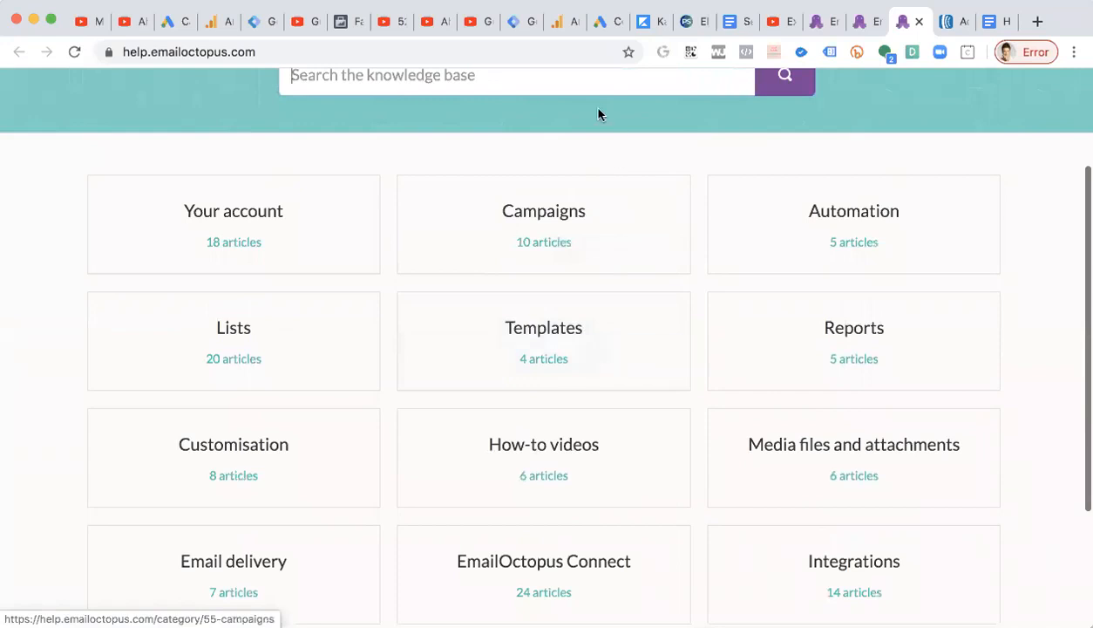
pyautogui.write('unsubs')
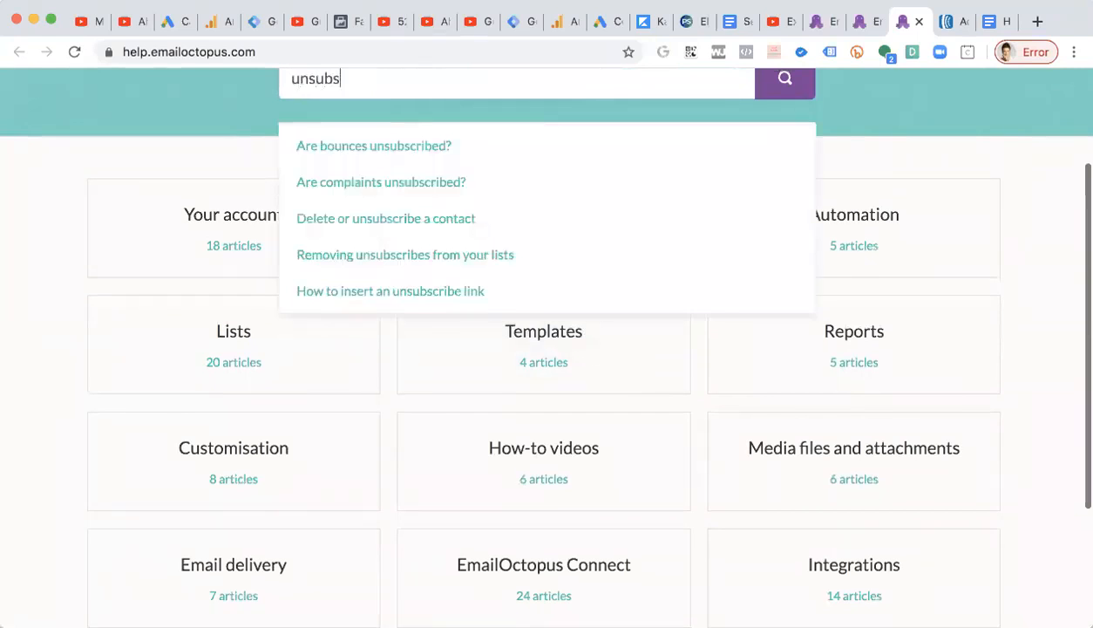
pyautogui.scroll(-1, 436, 181)
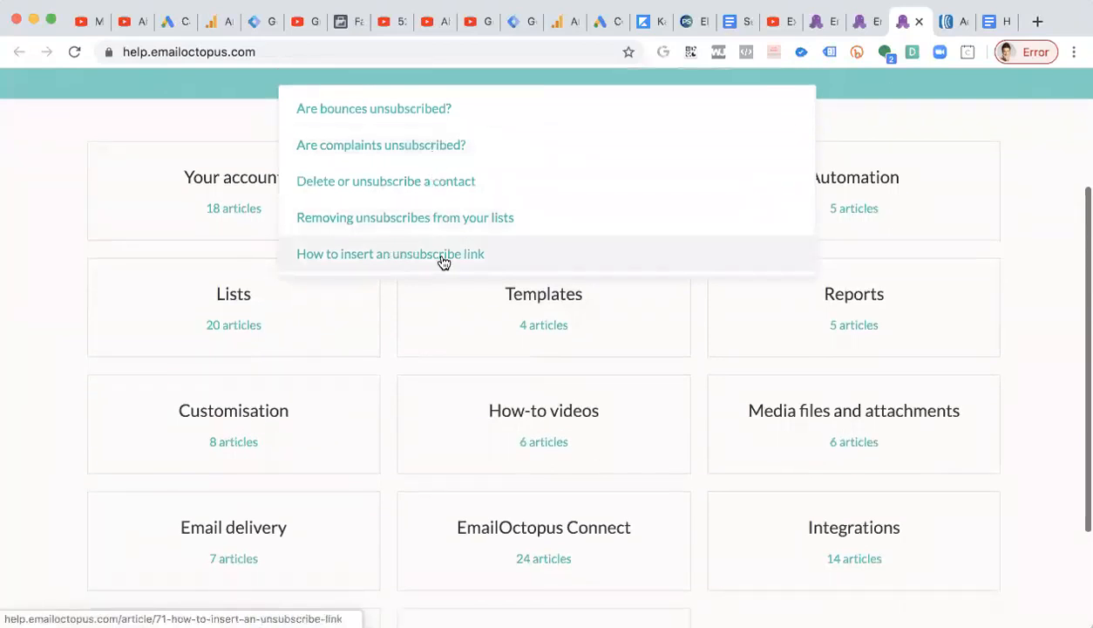
pyautogui.scroll(3, 442, 261)
pyautogui.click(404, 405)
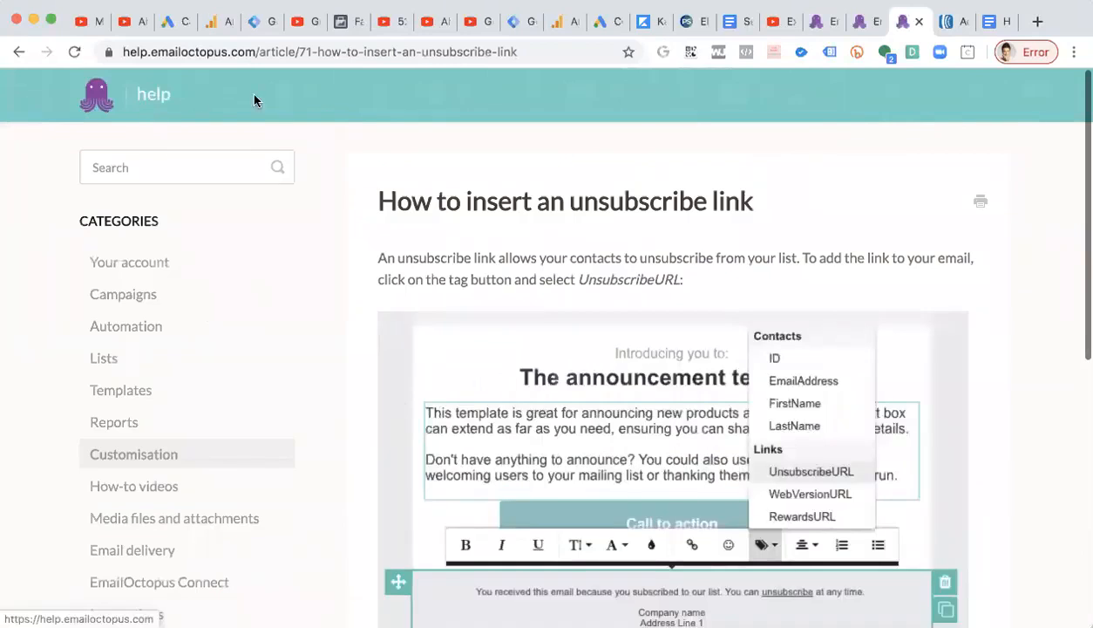
# Read through the article's instructions for adding the UnsubscribeURL merge tag.
pyautogui.scroll(-2, 231, 280)
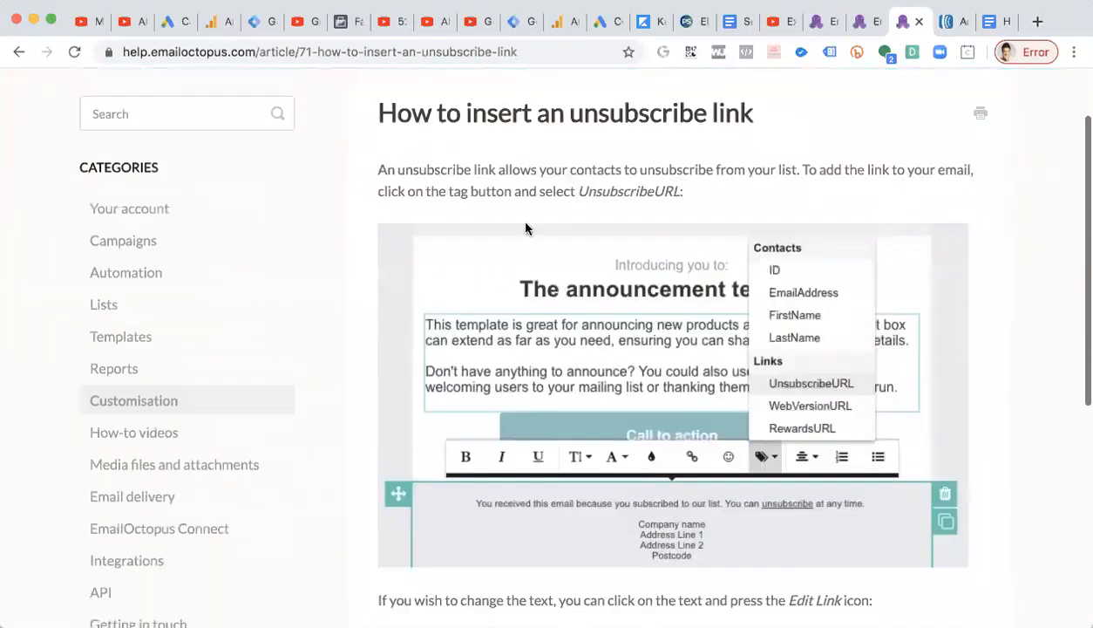
pyautogui.scroll(-2, 760, 336)
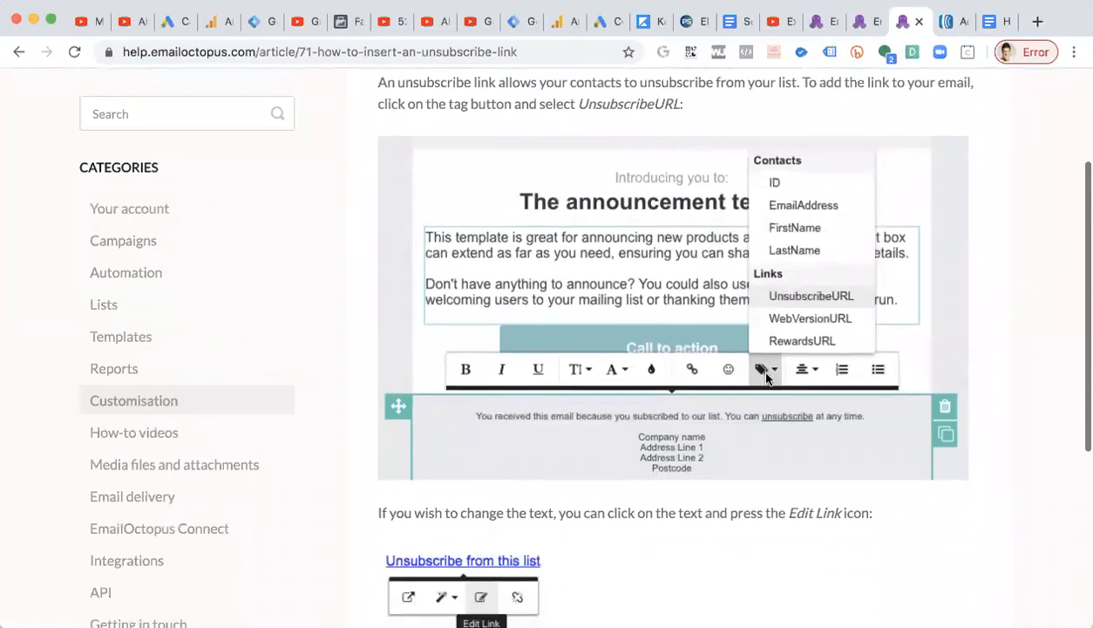
pyautogui.scroll(-2, 765, 373)
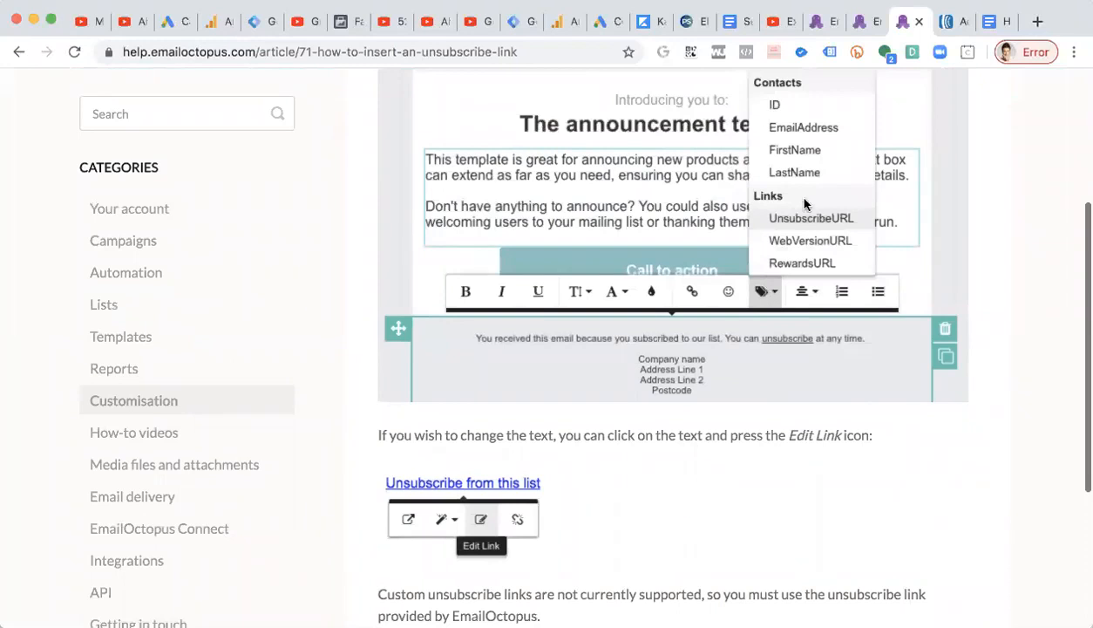
pyautogui.scroll(-2, 807, 219)
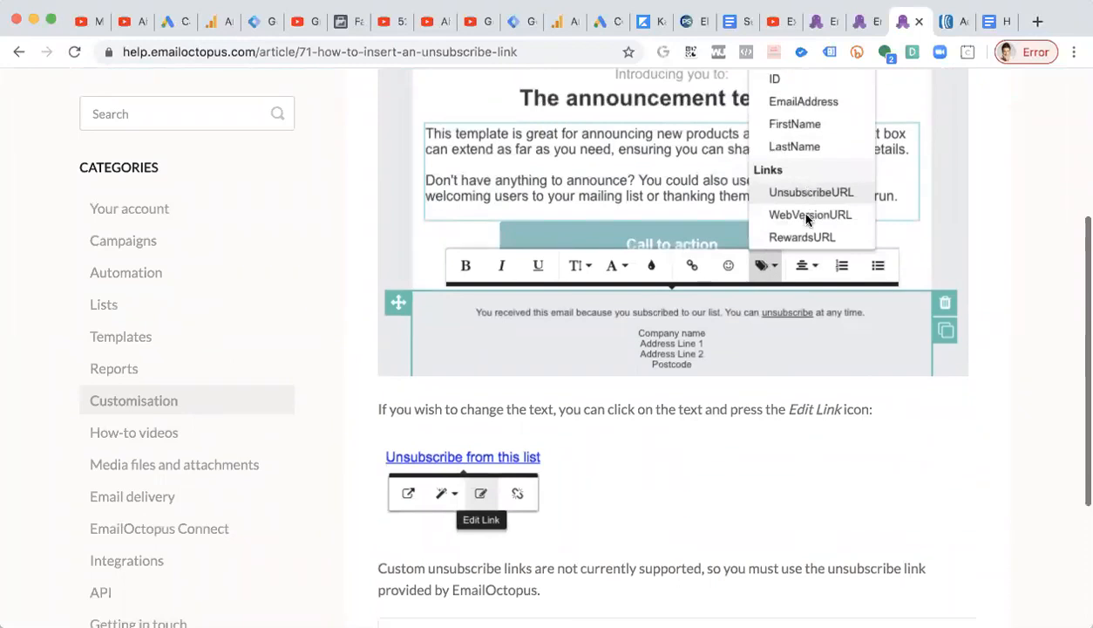
pyautogui.scroll(-2, 806, 220)
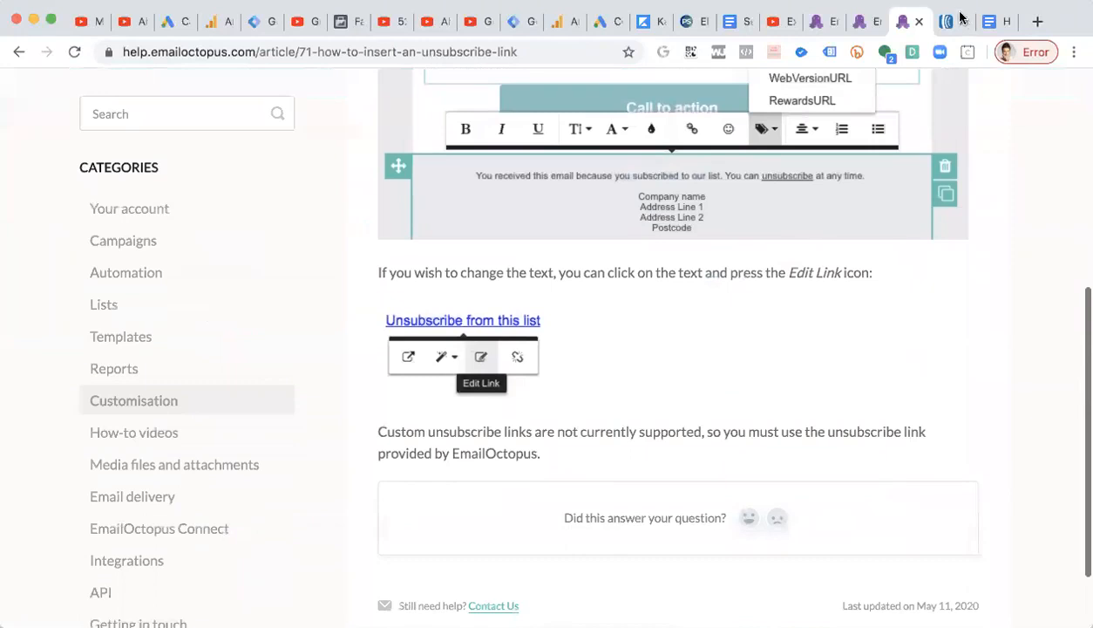
# Close the extra dashboard tab and return to the campaign editor tab.
pyautogui.click(866, 28)
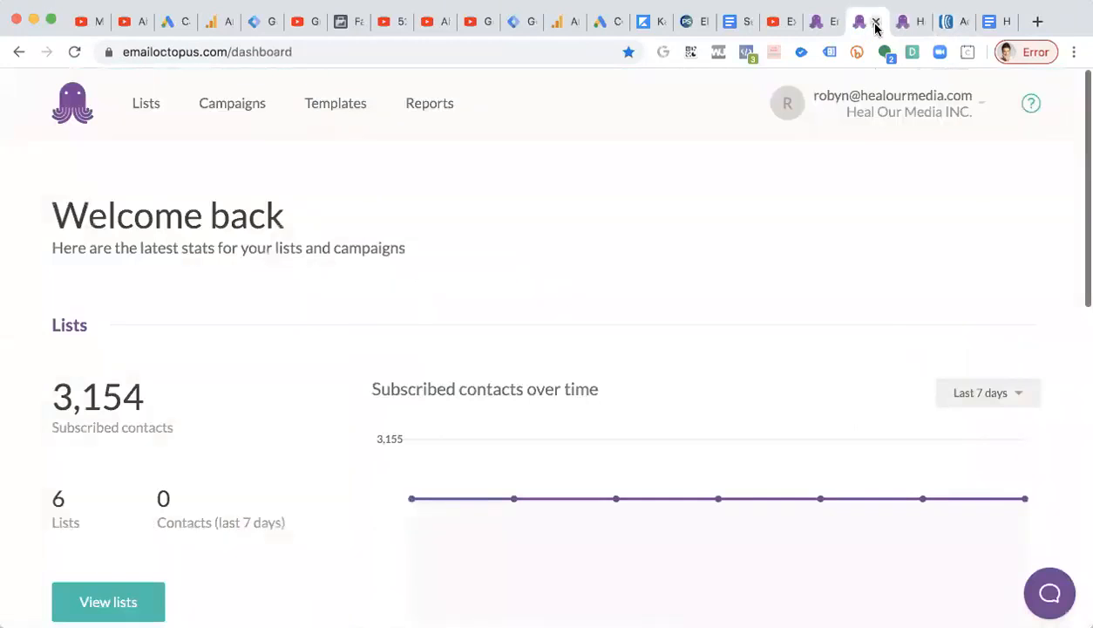
pyautogui.click(875, 22)
pyautogui.click(824, 26)
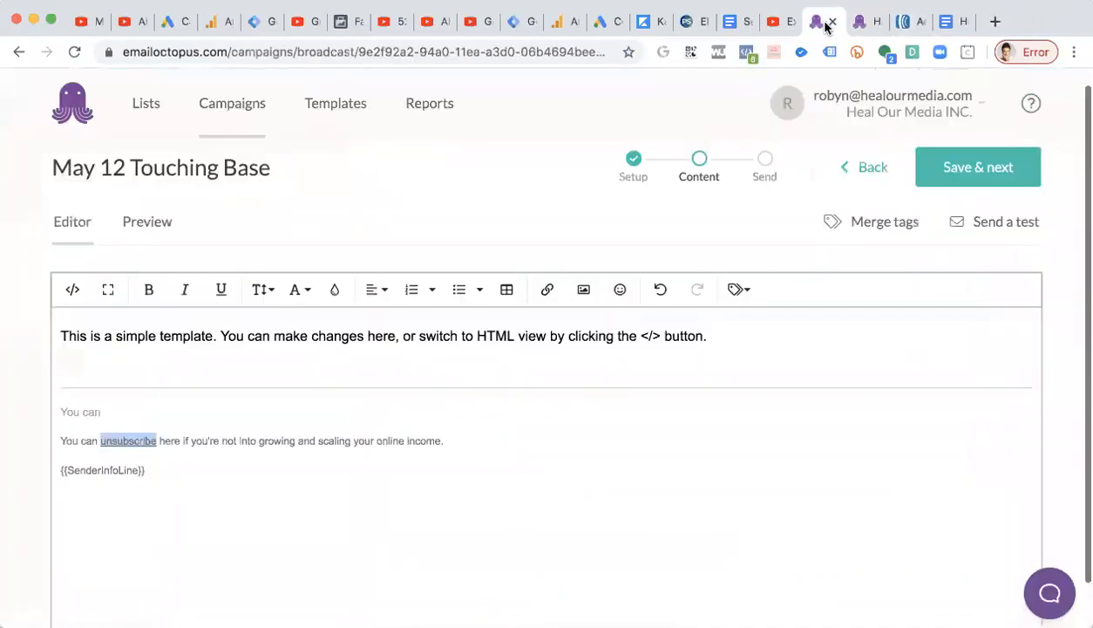
# Insert the UnsubscribeURL merge tag after "You can" in the line above the footer.
pyautogui.click(266, 425)
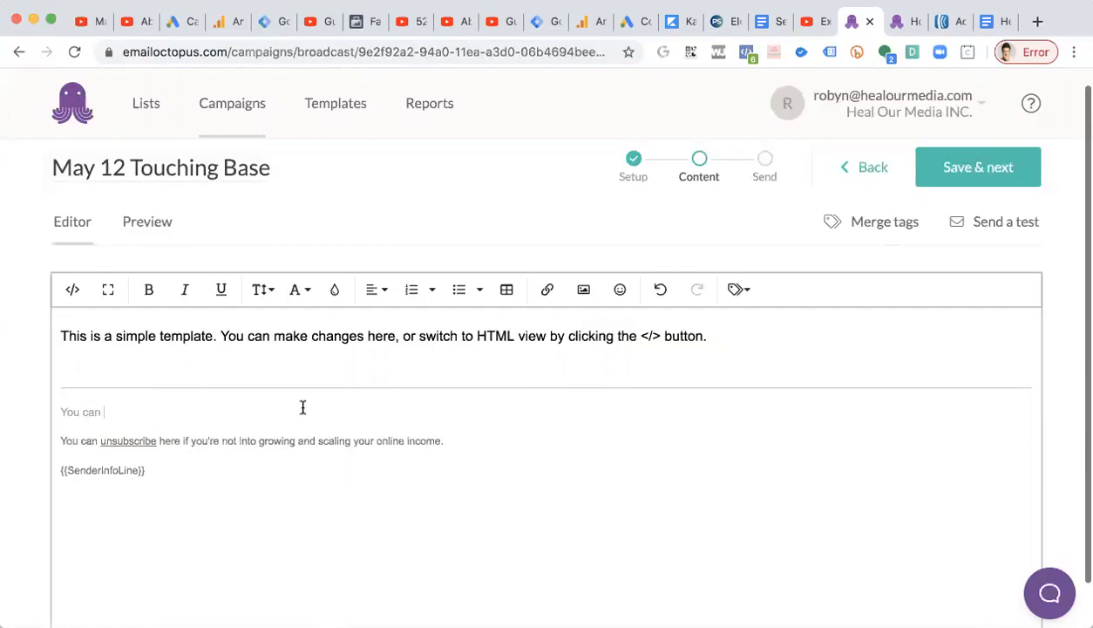
pyautogui.click(742, 289)
pyautogui.click(743, 288)
pyautogui.click(744, 288)
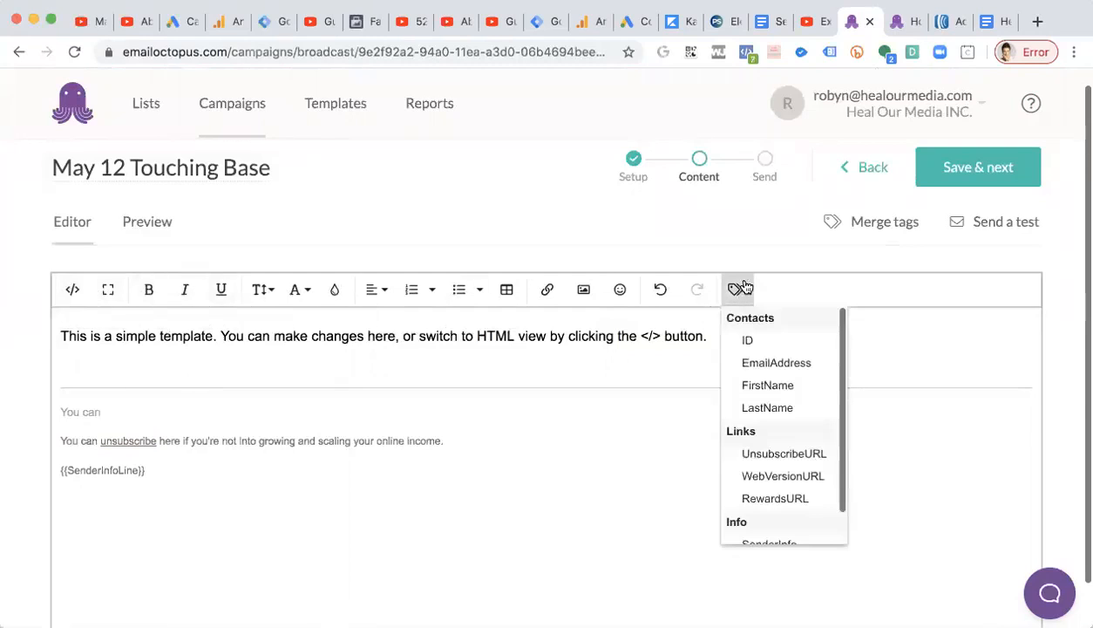
pyautogui.click(752, 239)
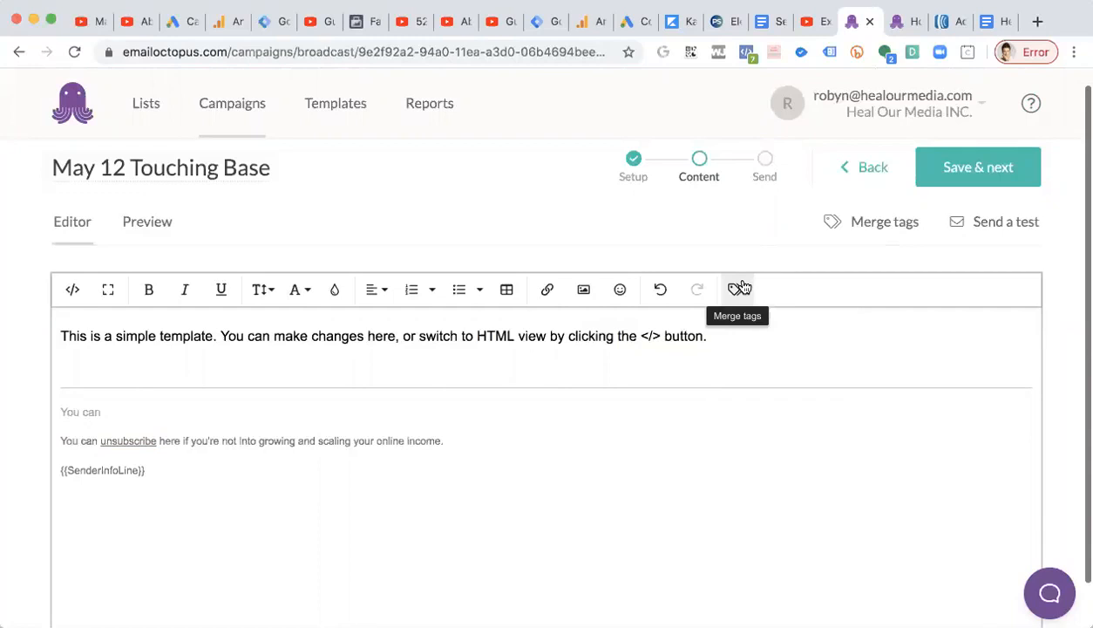
pyautogui.click(742, 288)
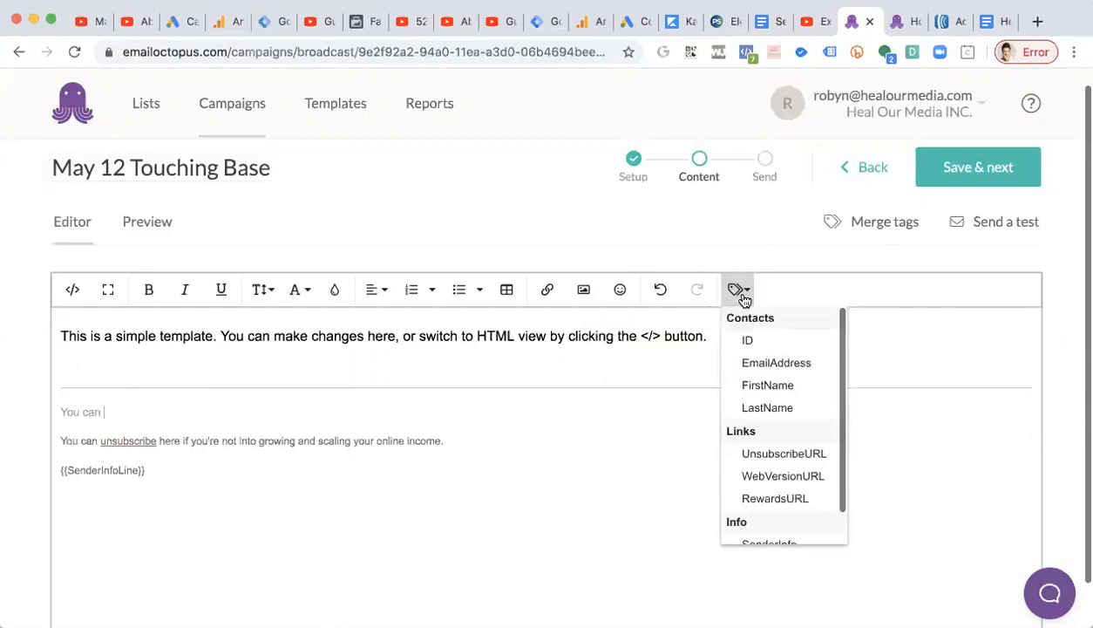
pyautogui.scroll(-2, 765, 372)
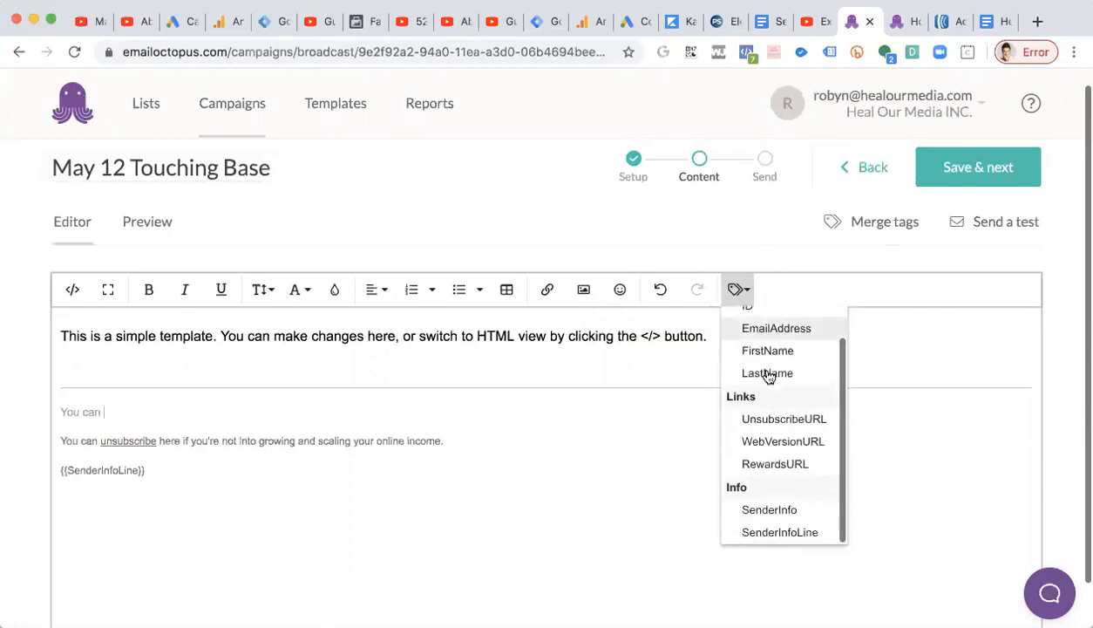
pyautogui.click(795, 419)
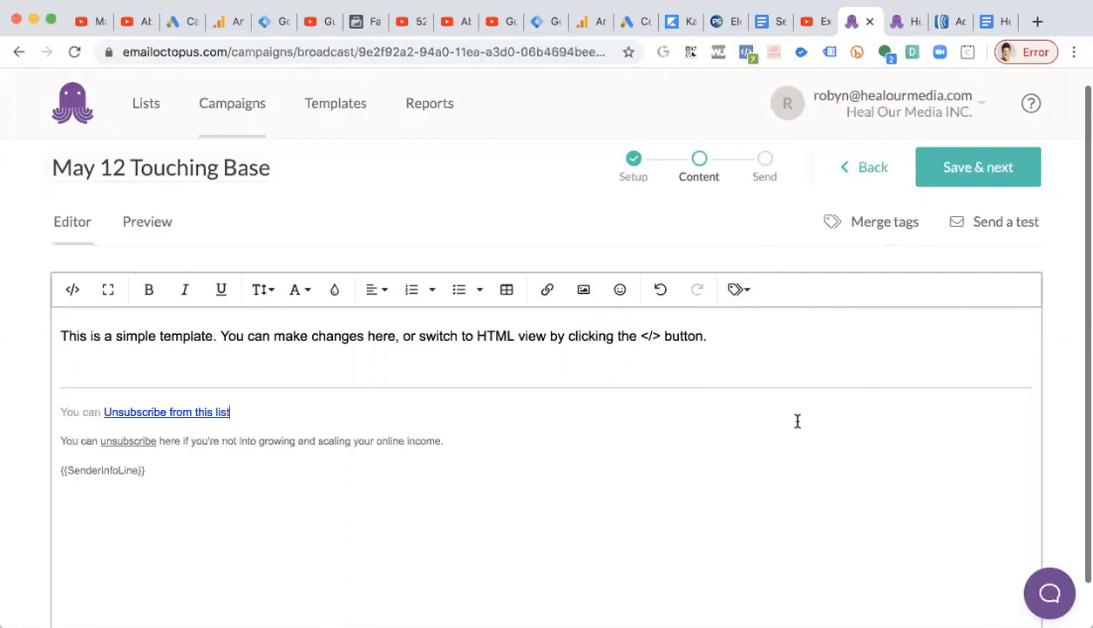
# Shorten the inserted link text to "Unsubscribe".
pyautogui.press('BackSpace')
pyautogui.press('BackSpace')
pyautogui.press('BackSpace')
pyautogui.press('BackSpace')
pyautogui.press('BackSpace')
pyautogui.press('BackSpace')
pyautogui.press('BackSpace')
pyautogui.press('BackSpace')
pyautogui.press('BackSpace')
pyautogui.press('BackSpace')
pyautogui.press('BackSpace')
pyautogui.press('BackSpace')
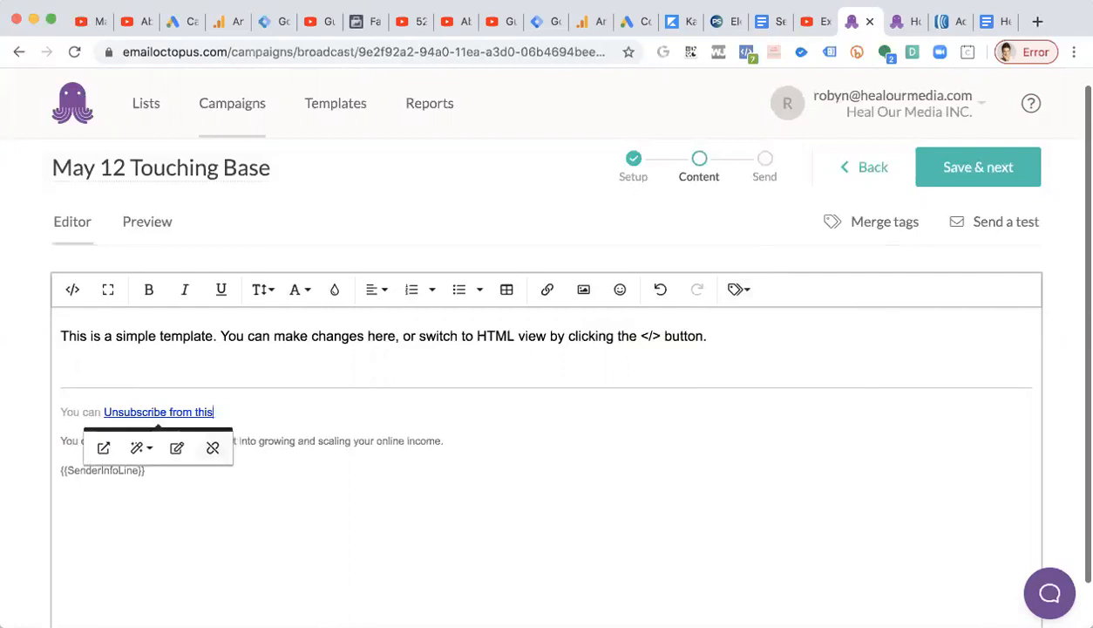
pyautogui.press('BackSpace')
pyautogui.press('BackSpace')
pyautogui.press('BackSpace')
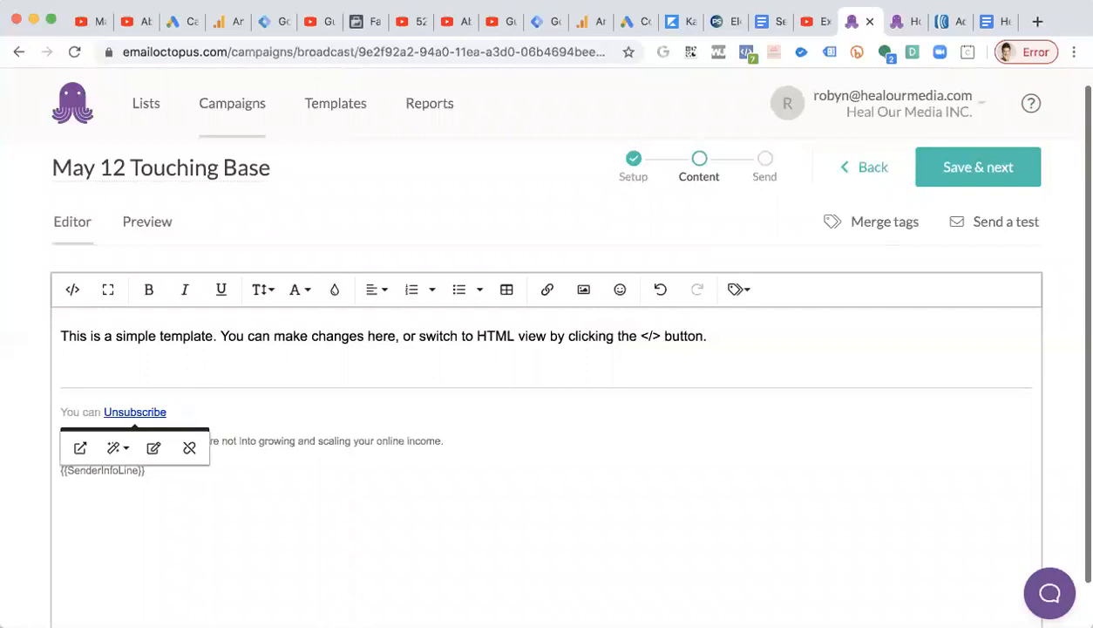
# Select the Unsubscribe link and set its text colour to light gray.
pyautogui.moveTo(173, 410); pyautogui.dragTo(102, 410)
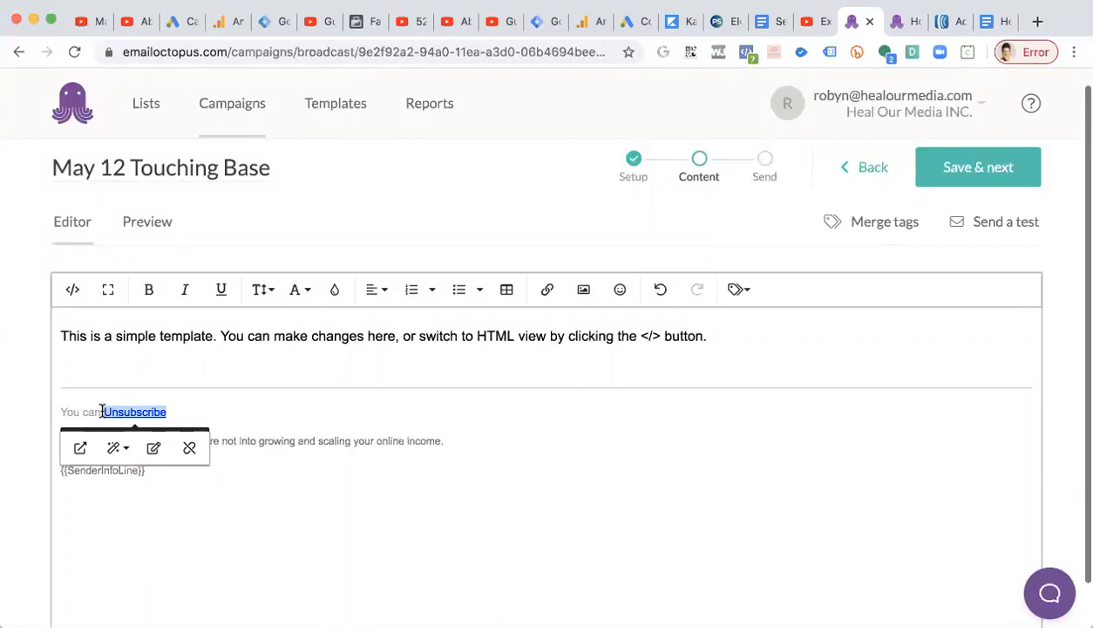
pyautogui.click(117, 448)
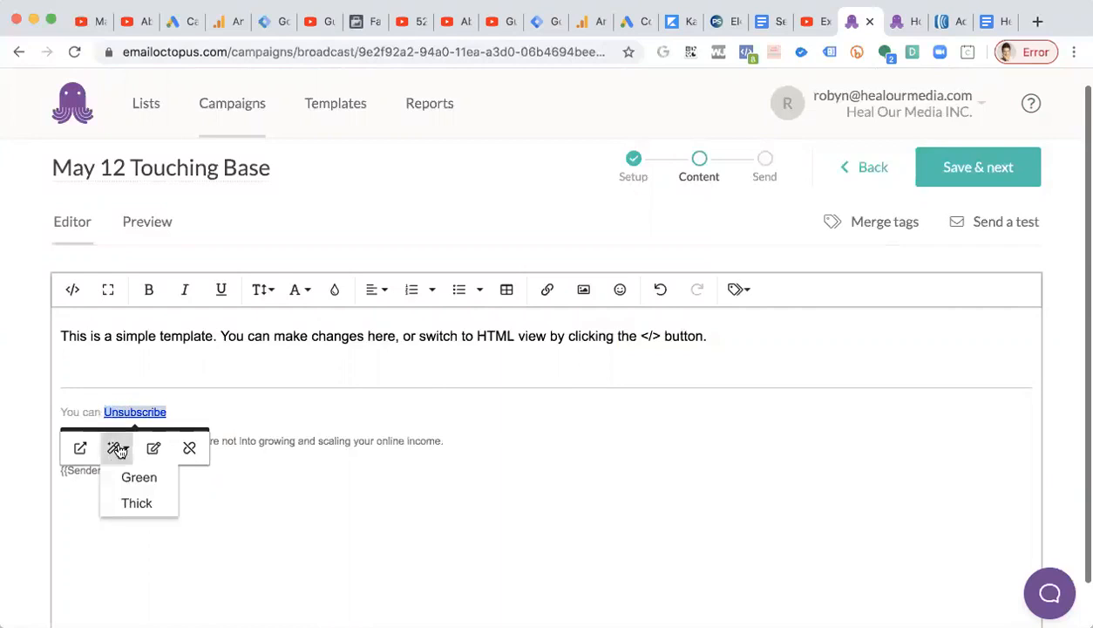
pyautogui.click(294, 290)
pyautogui.click(335, 289)
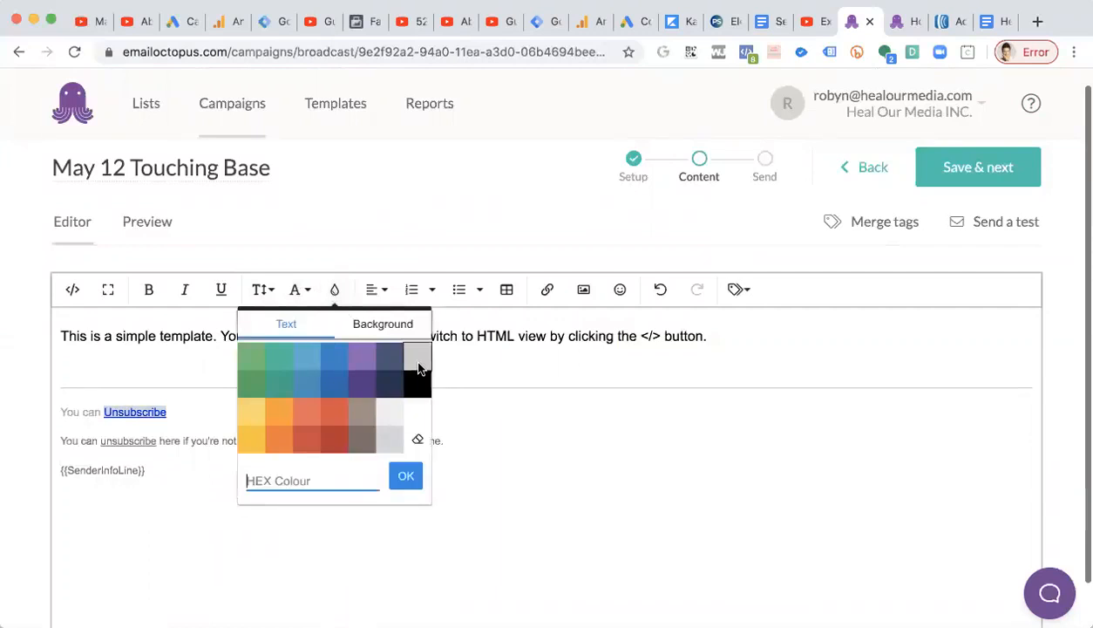
pyautogui.click(363, 439)
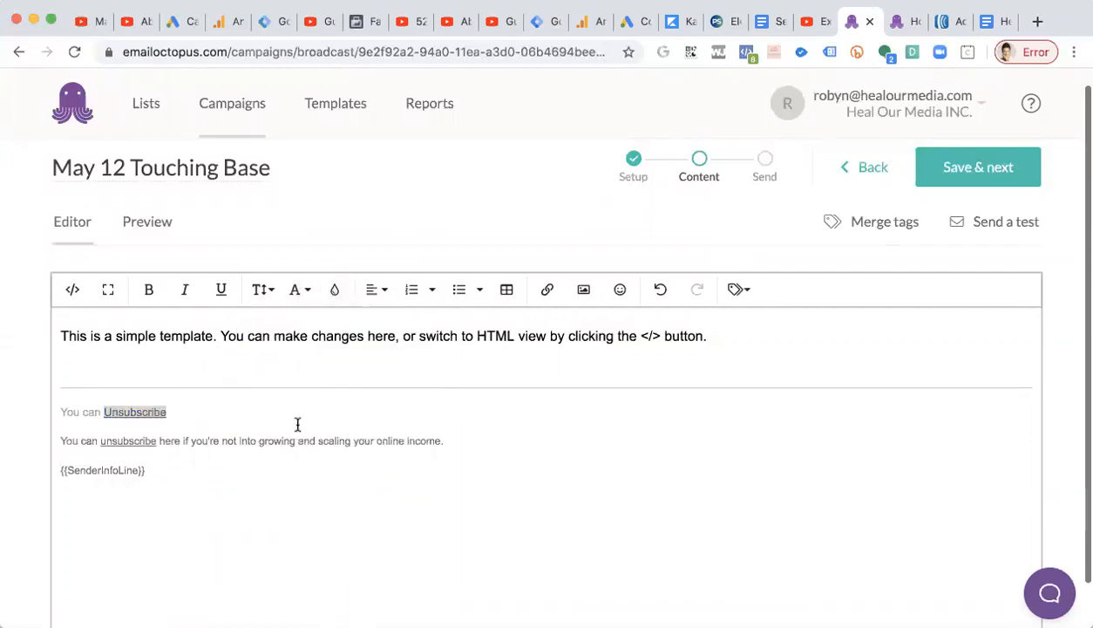
pyautogui.doubleClick(86, 411)
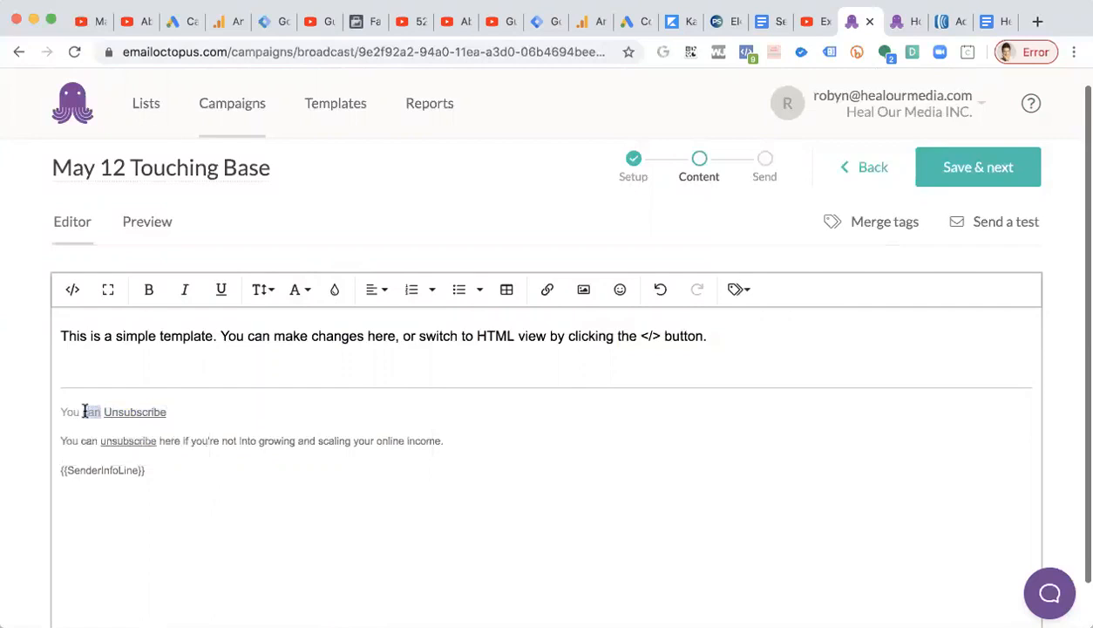
pyautogui.click(214, 408)
pyautogui.write('can')
pyautogui.moveTo(99, 411); pyautogui.dragTo(30, 417)
pyautogui.press('BackSpace')
pyautogui.hotkey('ctrl', 'z')
# Select "You can" before the link and set its text colour to light gray.
pyautogui.doubleClick(177, 412)
pyautogui.moveTo(103, 412); pyautogui.dragTo(51, 410)
pyautogui.click(296, 289)
pyautogui.click(344, 291)
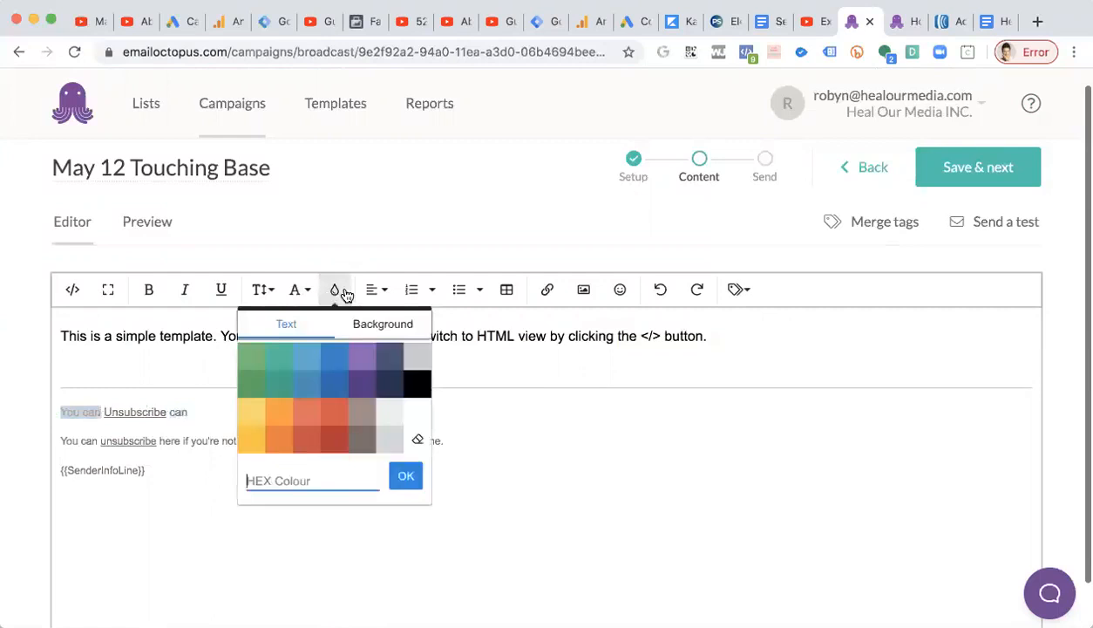
pyautogui.click(362, 442)
# Replace the stray word after the link with "here if you're not into growing and scaling your online income".
pyautogui.click(186, 412)
pyautogui.doubleClick(181, 412)
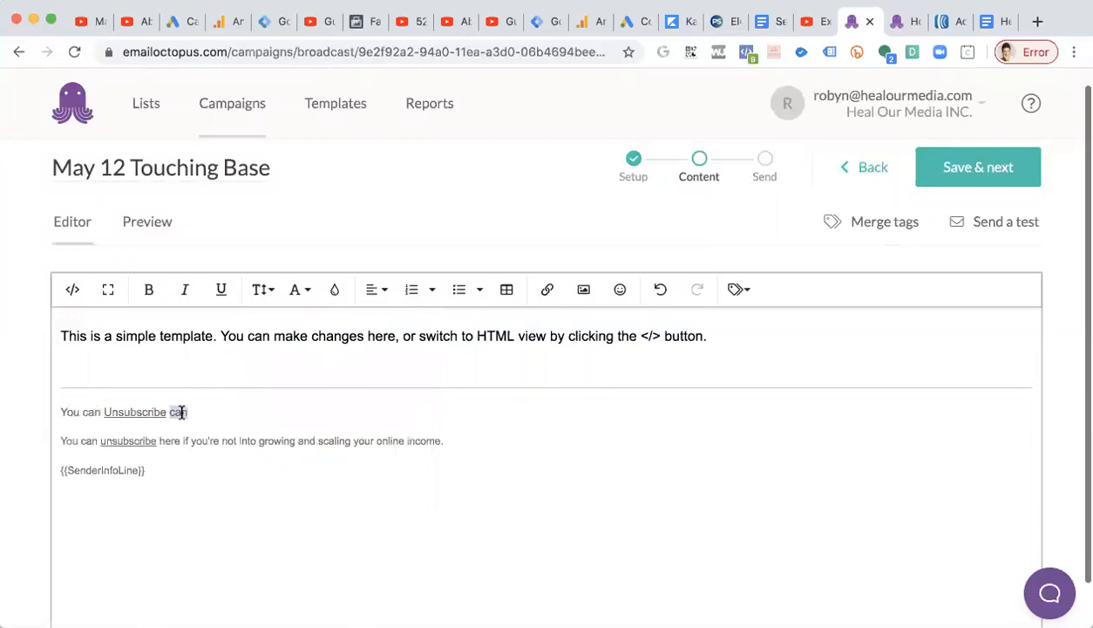
pyautogui.write("here if you're")
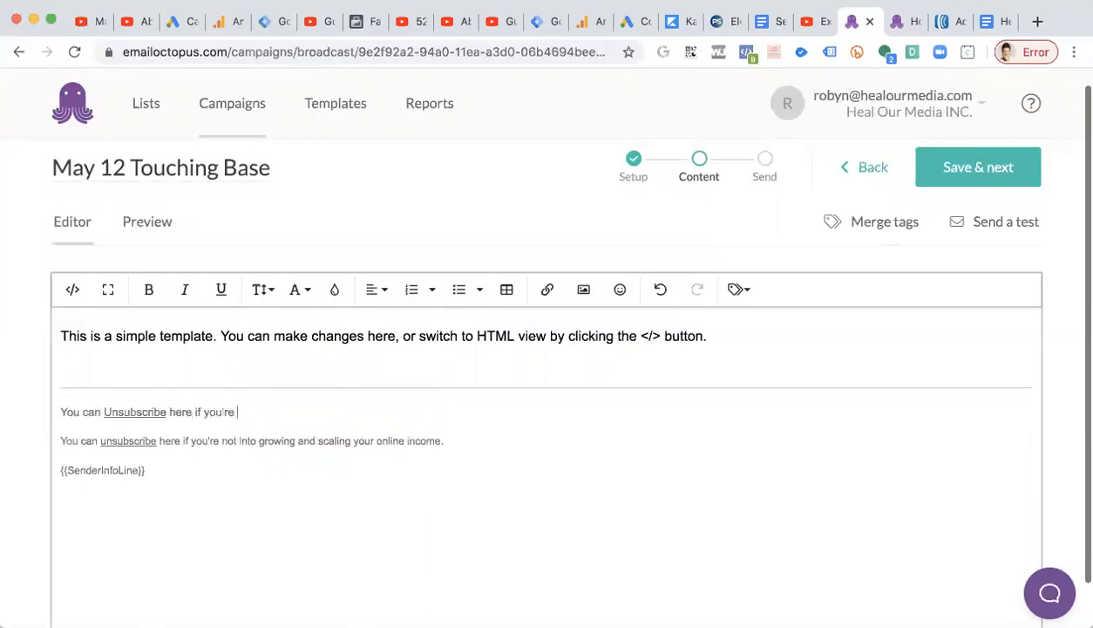
pyautogui.write(' not into growing and scaling your online income.')
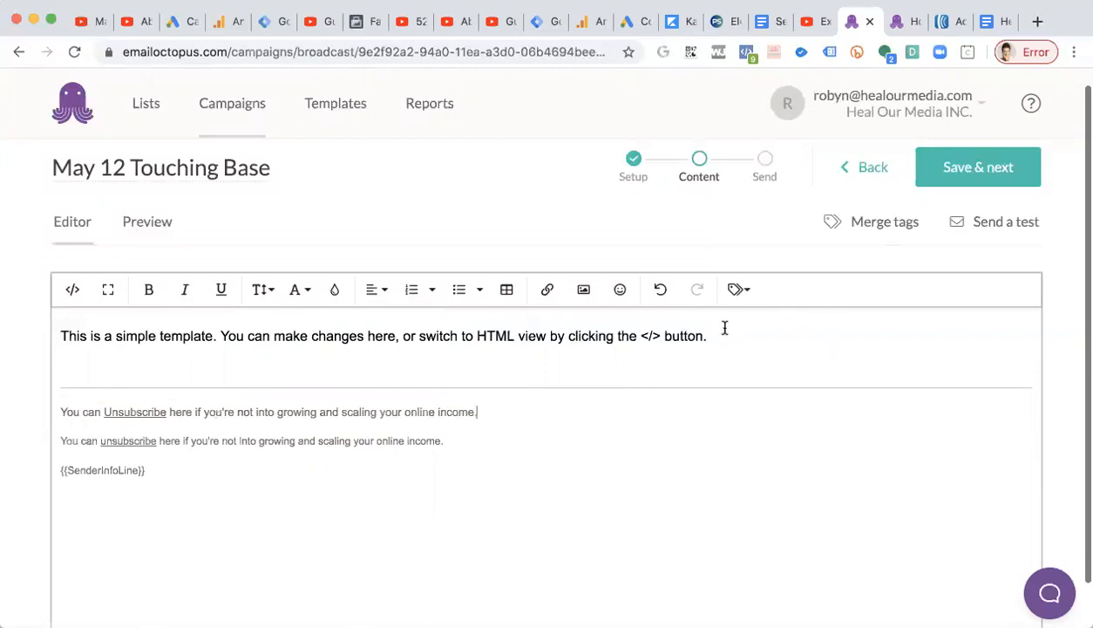
# In a new browser tab, search Google for "hex color codes" and browse the results.
pyautogui.click(1037, 20)
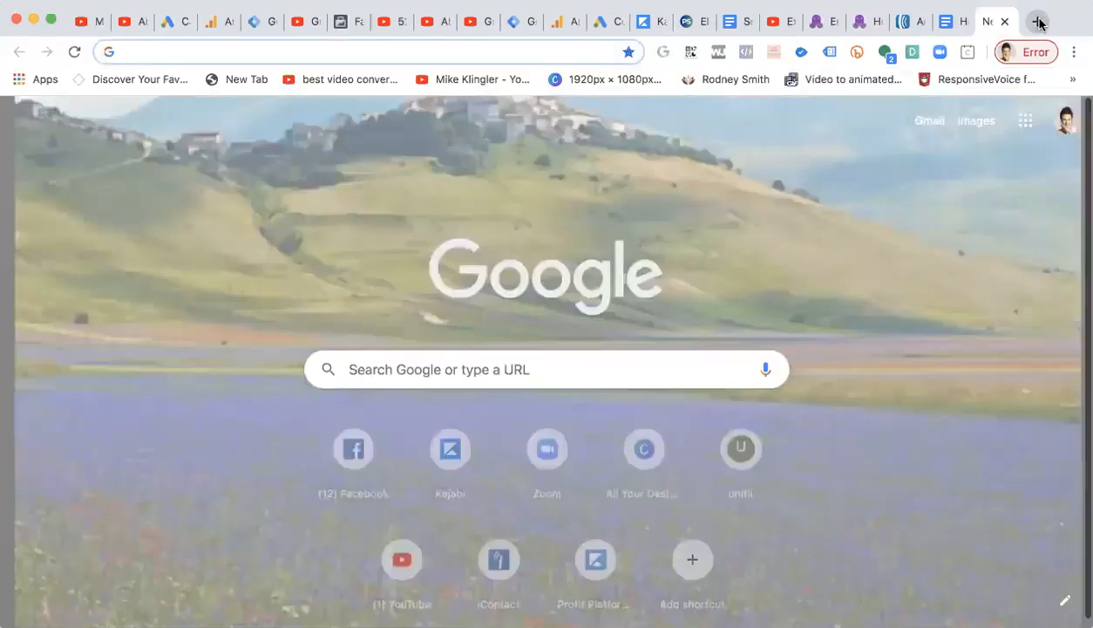
pyautogui.write('hex colo')
pyautogui.press('BackSpace')
pyautogui.write('lor code')
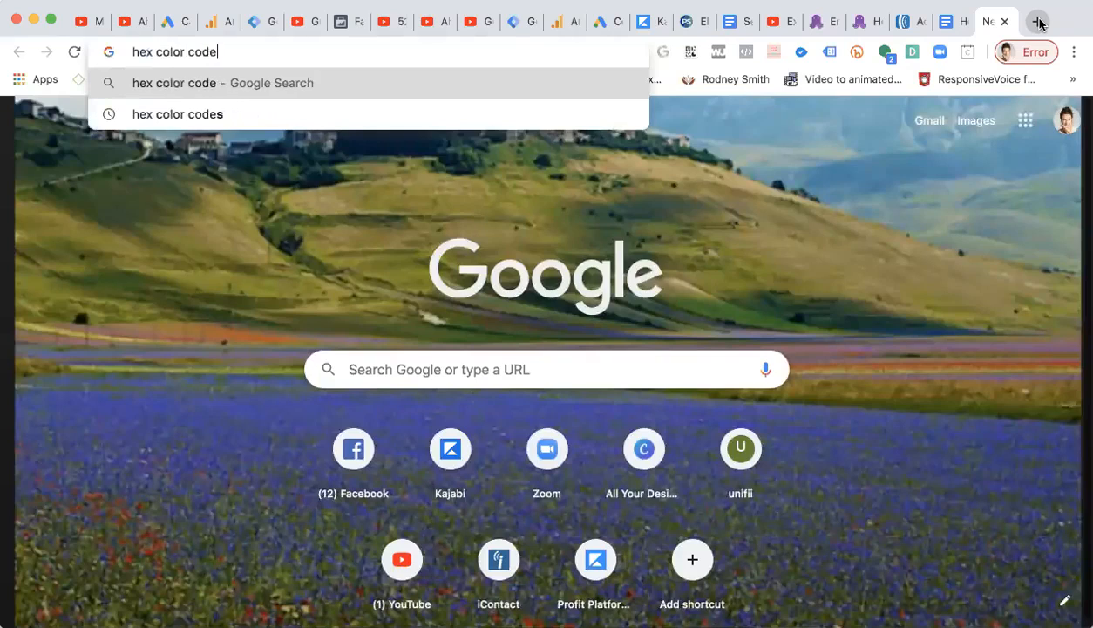
pyautogui.write('s')
pyautogui.press('Return')
pyautogui.scroll(-1, 394, 337)
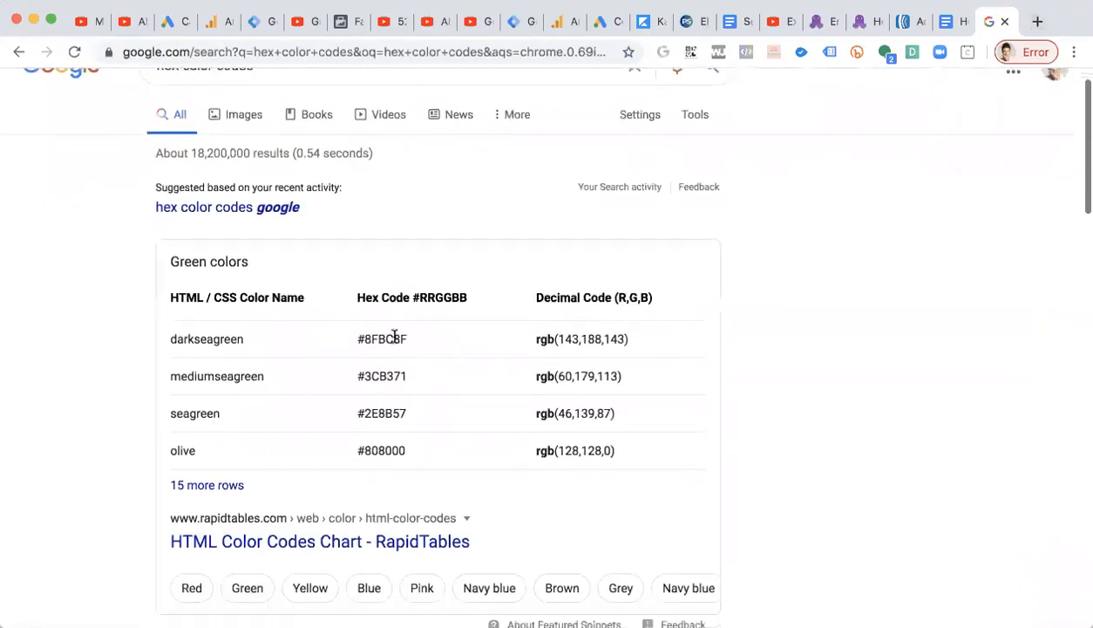
pyautogui.scroll(-5, 394, 337)
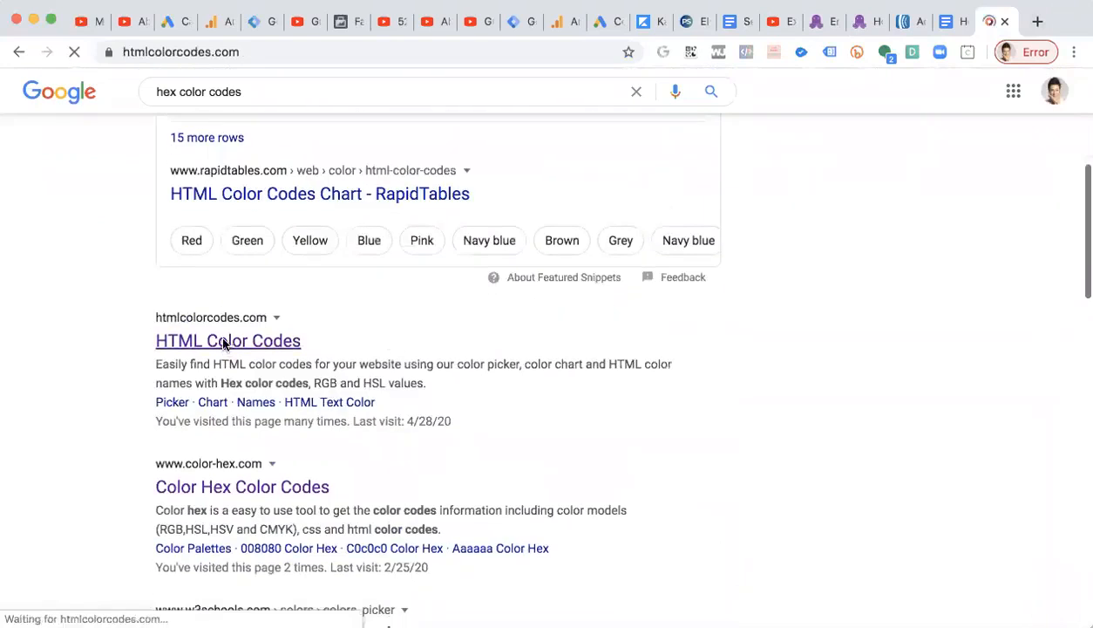
# On the HTML Color Codes picker, choose a very light gray and copy its hex code E0D7D5.
pyautogui.scroll(-5, 225, 346)
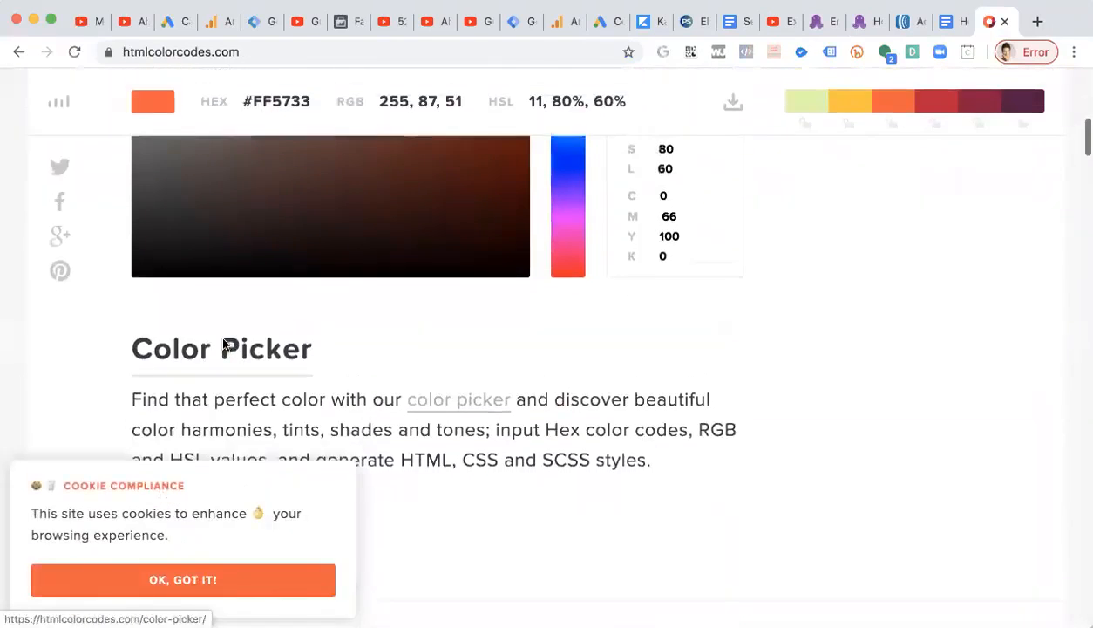
pyautogui.scroll(3, 218, 330)
pyautogui.click(186, 286)
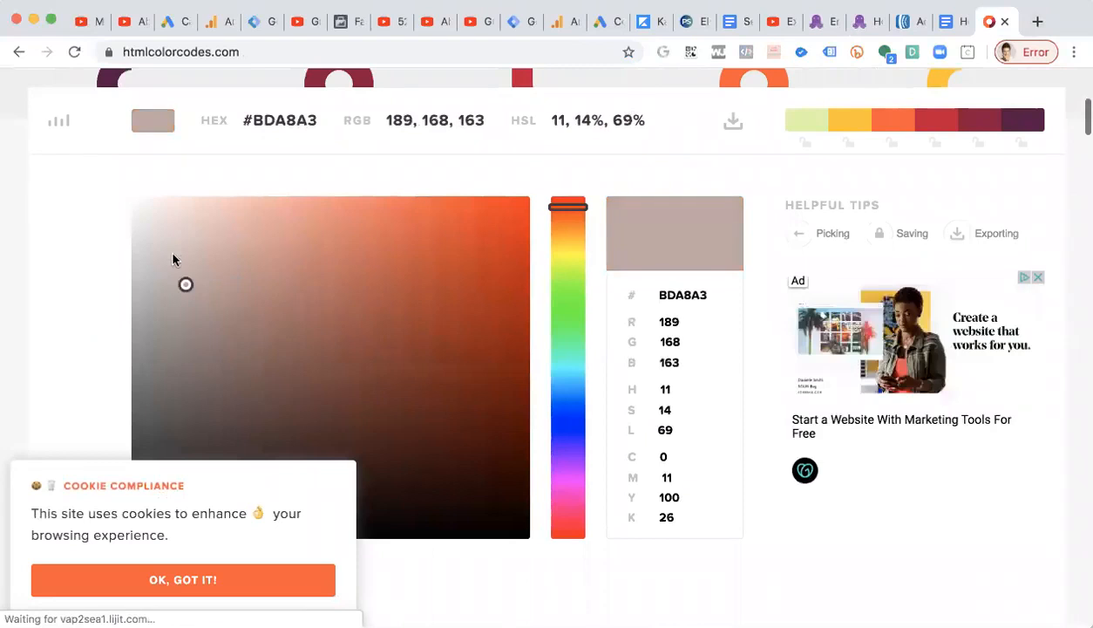
pyautogui.click(173, 250)
pyautogui.click(175, 240)
pyautogui.click(180, 249)
pyautogui.moveTo(161, 245); pyautogui.dragTo(173, 208)
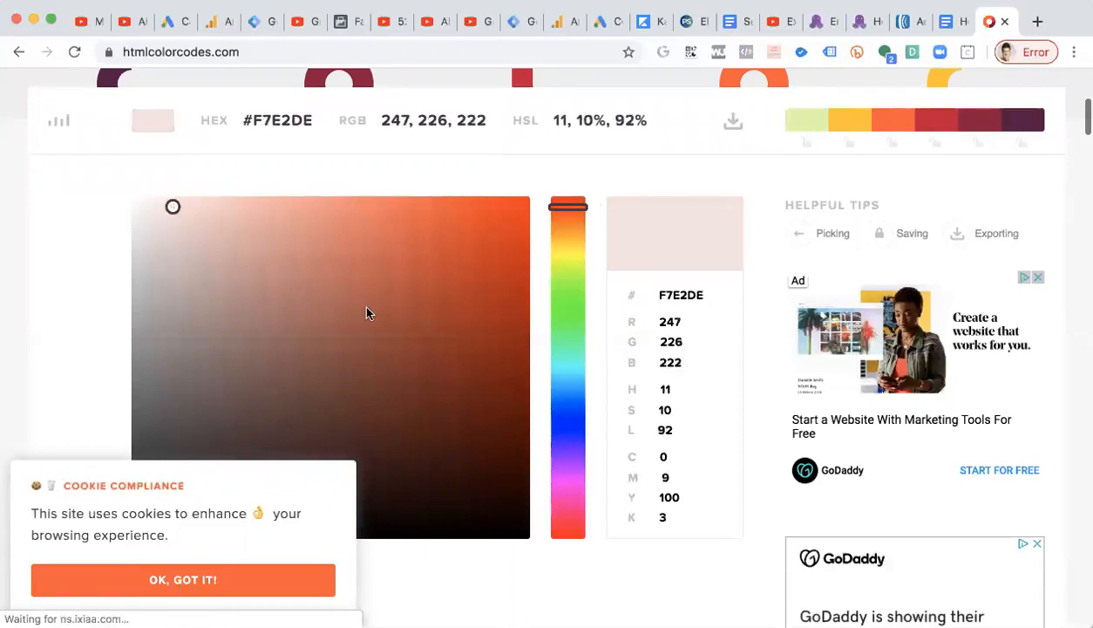
pyautogui.scroll(-2, 341, 316)
pyautogui.moveTo(138, 170)
pyautogui.mouseDown()
pyautogui.moveTo(131, 159)
pyautogui.moveTo(144, 168)
pyautogui.moveTo(151, 151)
pyautogui.moveTo(141, 156)
pyautogui.moveTo(151, 163)
pyautogui.mouseUp()
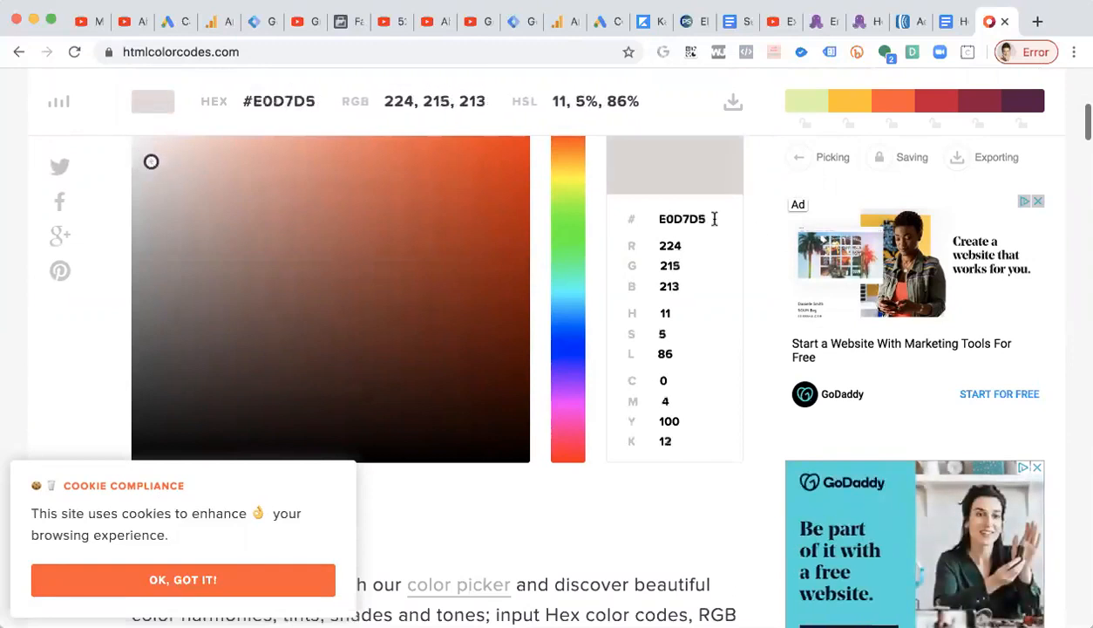
pyautogui.doubleClick(681, 219)
pyautogui.press('super+c')
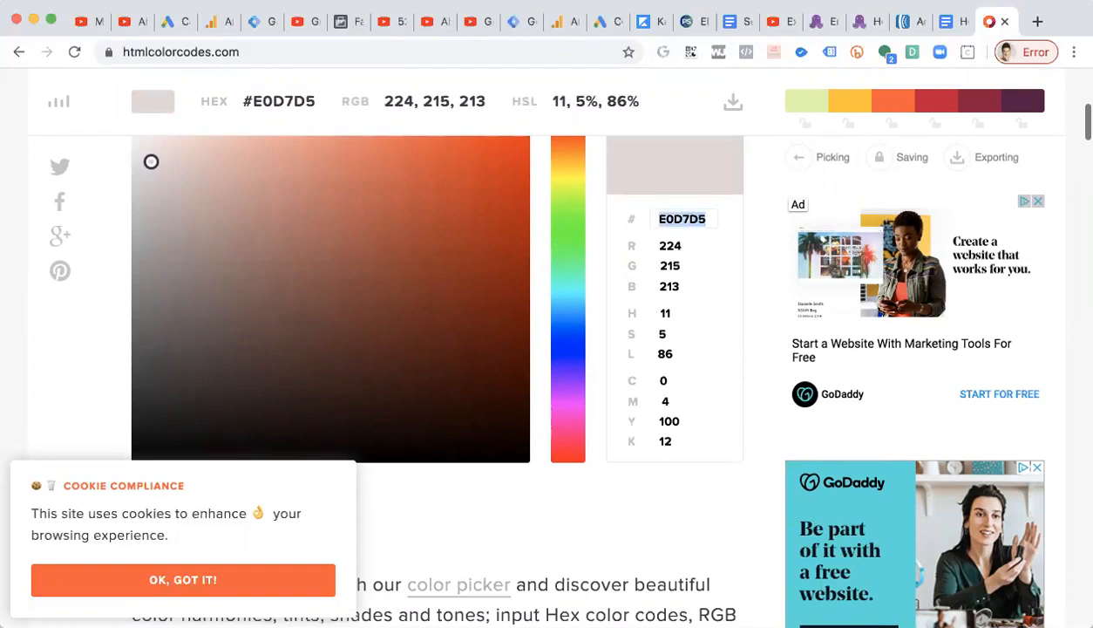
# Set the first unsubscribe footer line's text colour to hex E0D7D5.
pyautogui.click(819, 21)
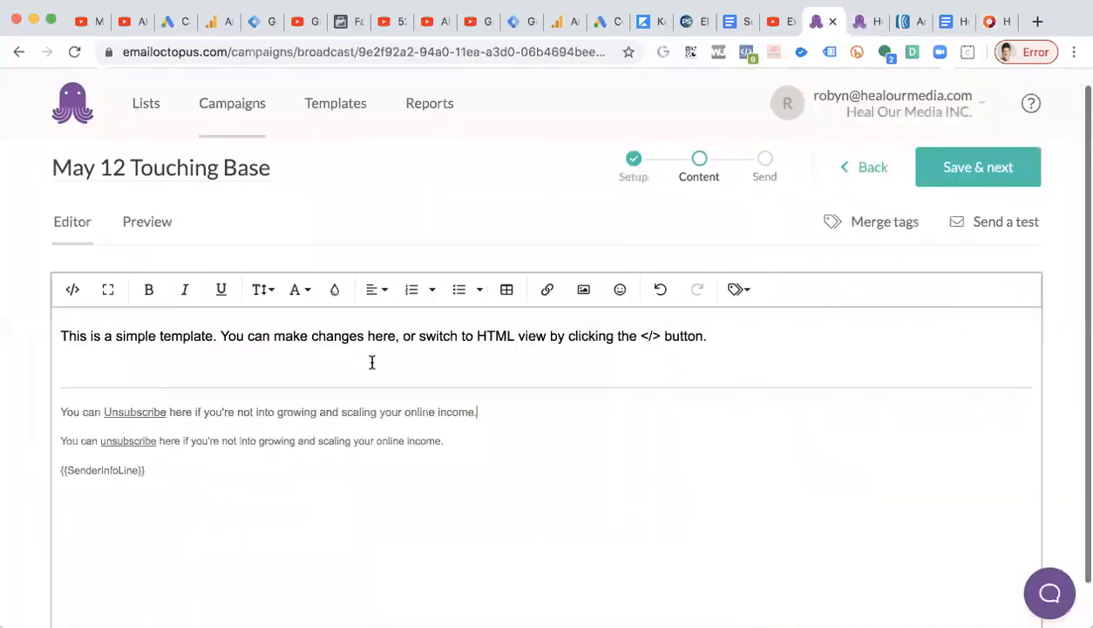
pyautogui.tripleClick(49, 408)
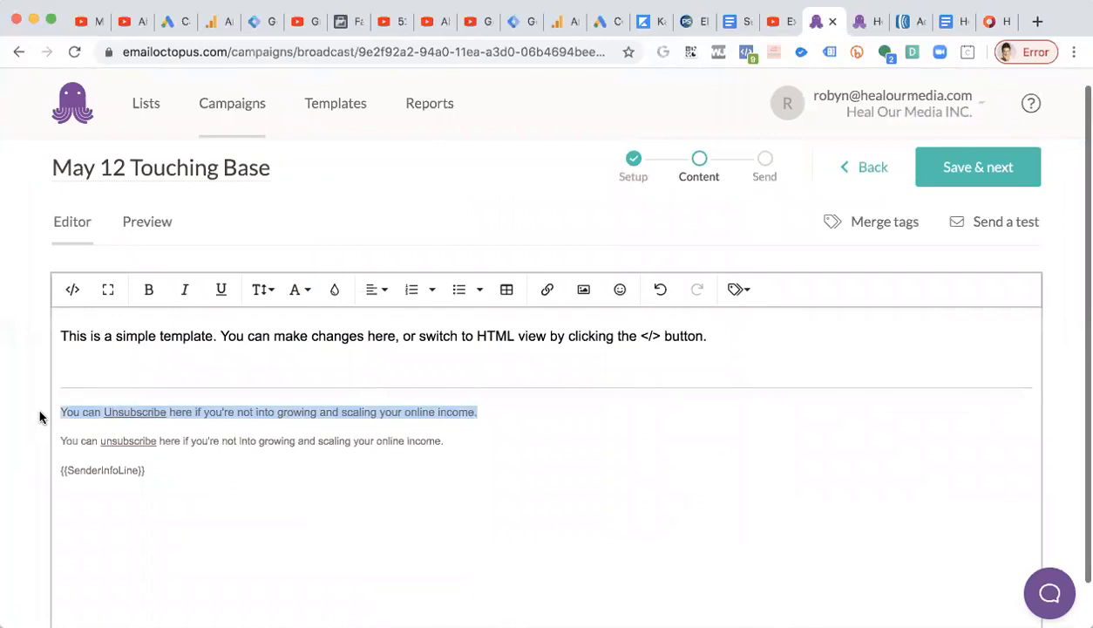
pyautogui.moveTo(488, 407); pyautogui.dragTo(49, 411)
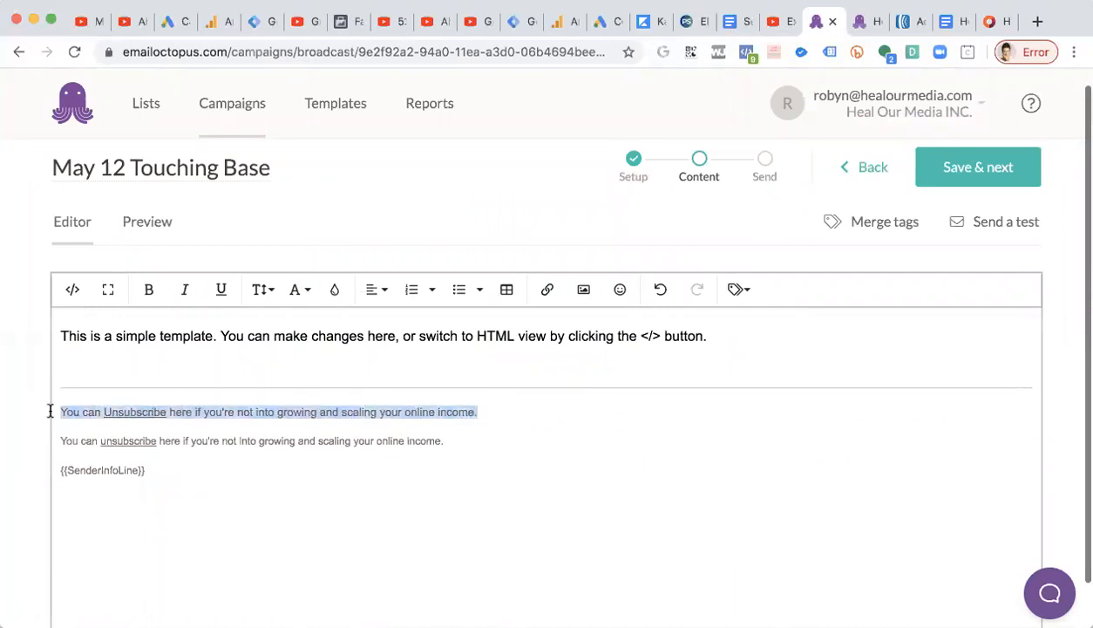
pyautogui.click(334, 289)
pyautogui.moveTo(306, 479); pyautogui.dragTo(198, 477)
pyautogui.press('super+v')
pyautogui.click(405, 475)
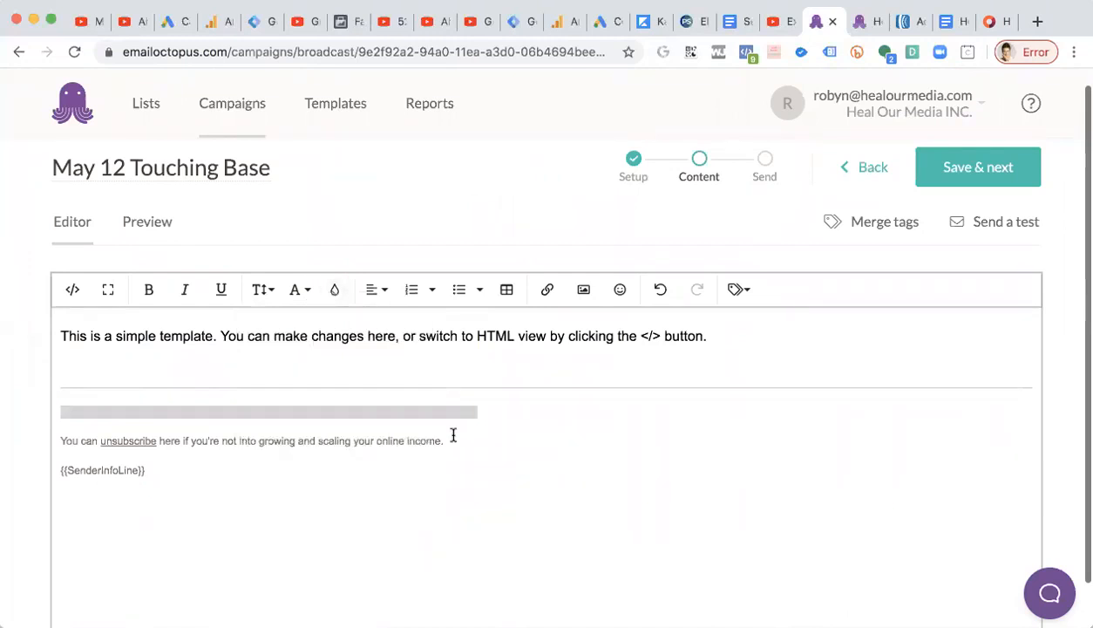
pyautogui.click(453, 435)
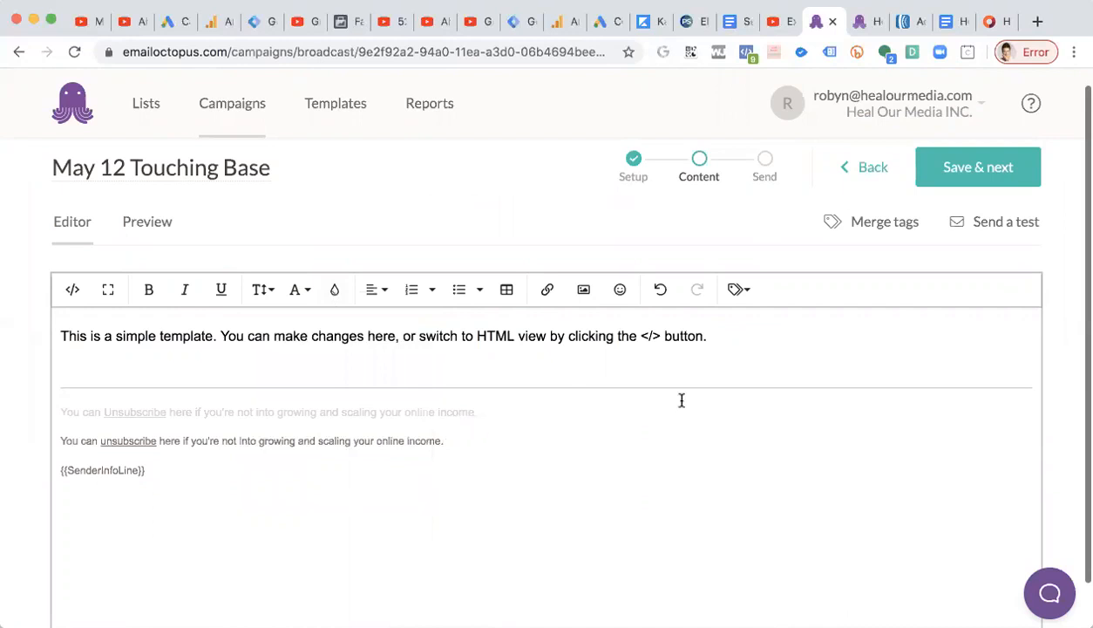
# Pick a slightly darker gray in the color picker and copy its hex code C5BEBC.
pyautogui.click(978, 22)
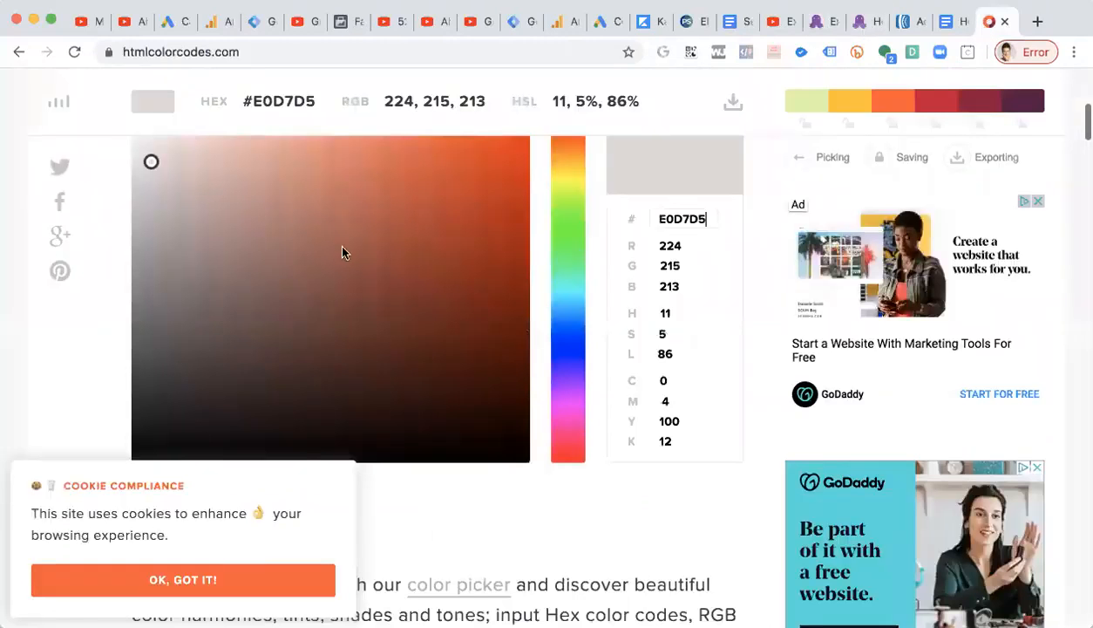
pyautogui.moveTo(152, 190); pyautogui.dragTo(150, 199)
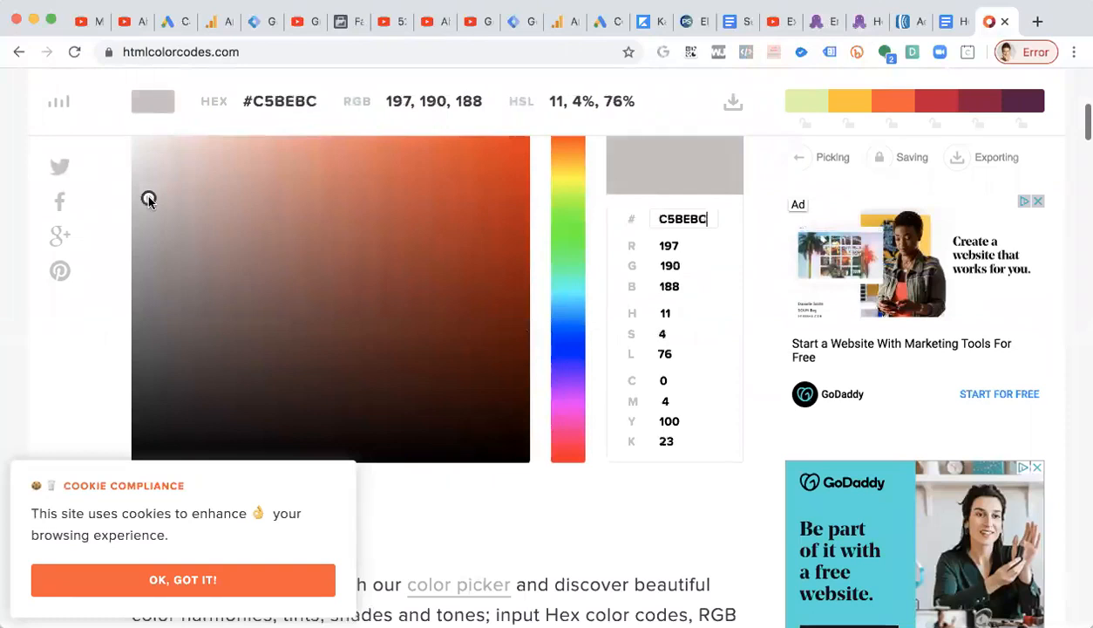
pyautogui.doubleClick(678, 213)
pyautogui.hotkey('ctrl', 'c')
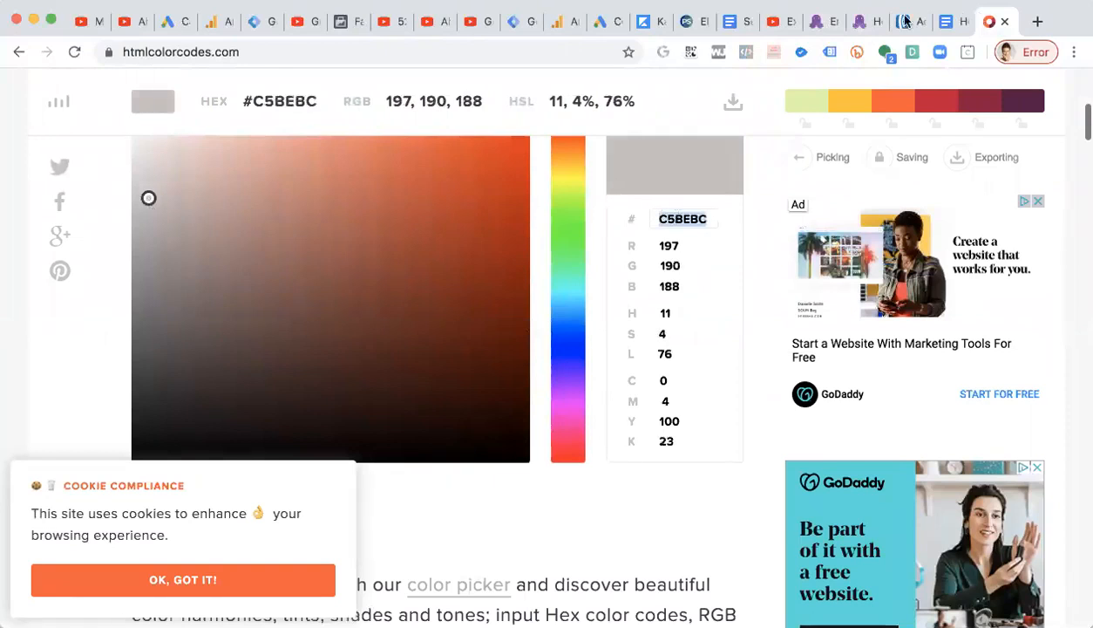
# Set the first unsubscribe footer line's text colour to hex C5BEBC.
pyautogui.click(824, 22)
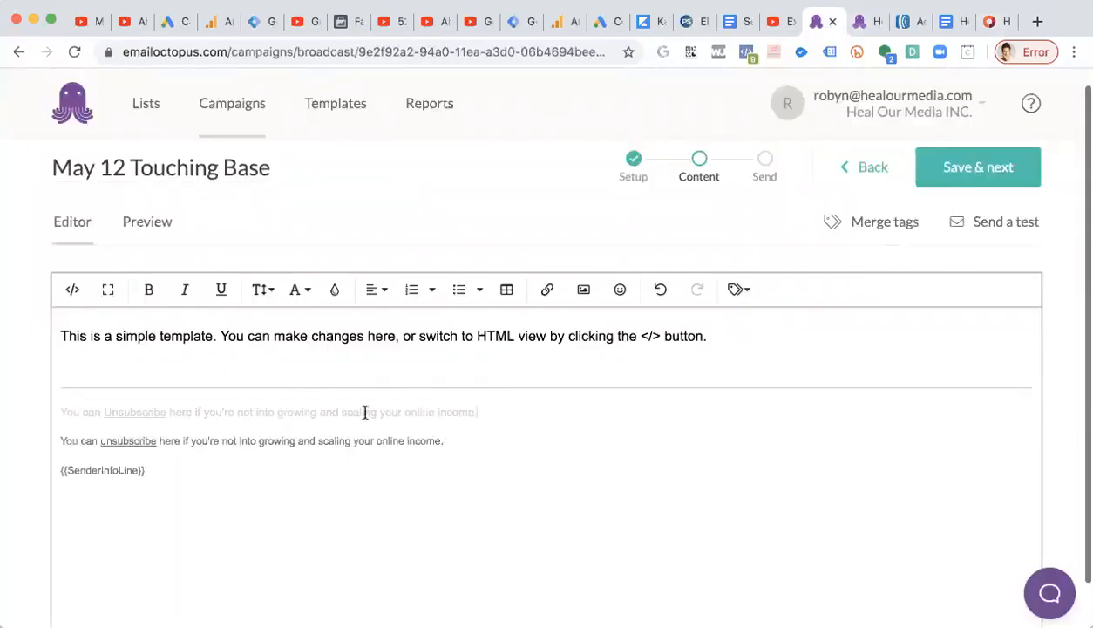
pyautogui.moveTo(477, 408); pyautogui.dragTo(55, 410)
pyautogui.click(334, 289)
pyautogui.hotkey('ctrl', 'v')
pyautogui.click(406, 475)
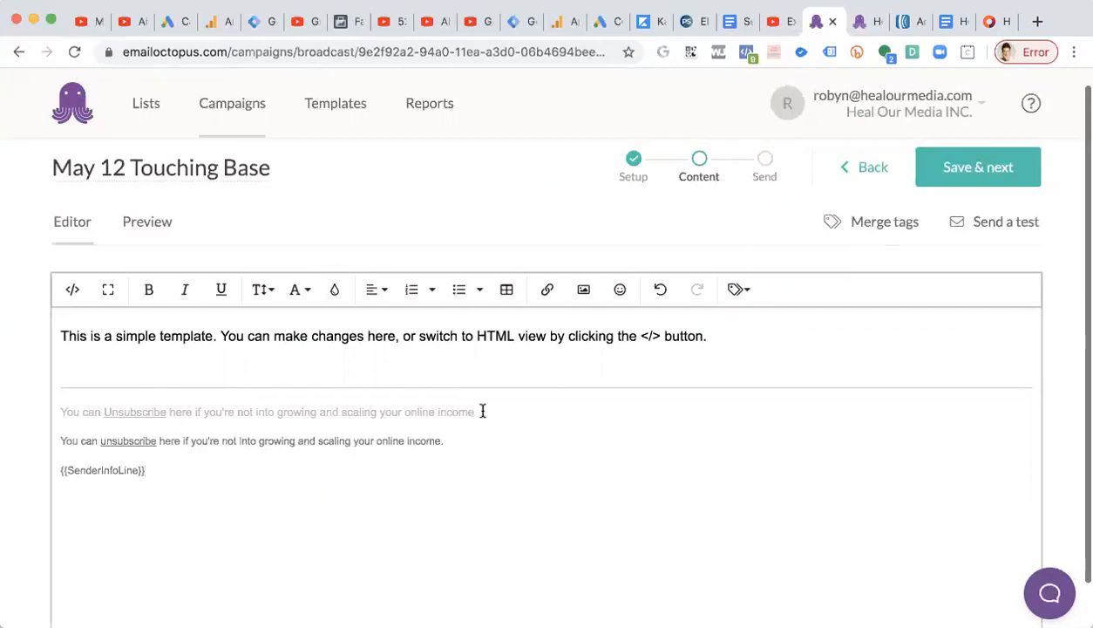
# Set the second unsubscribe footer line's text colour to hex C5BEBC.
pyautogui.click(450, 440)
pyautogui.moveTo(444, 440); pyautogui.dragTo(49, 441)
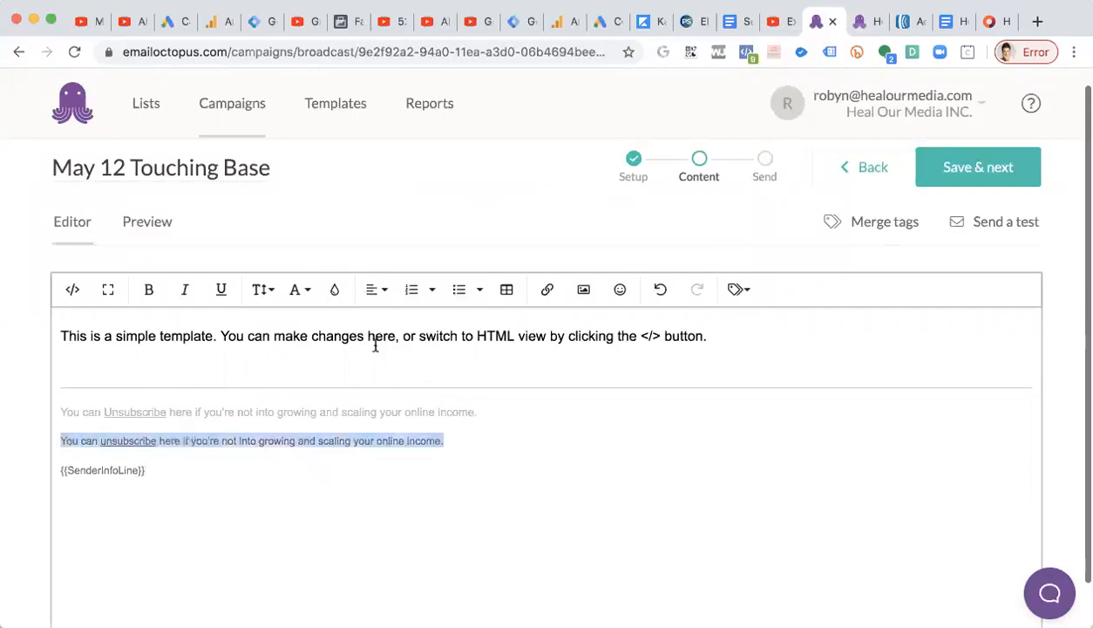
pyautogui.click(333, 291)
pyautogui.tripleClick(338, 472)
pyautogui.hotkey('ctrl', 'v')
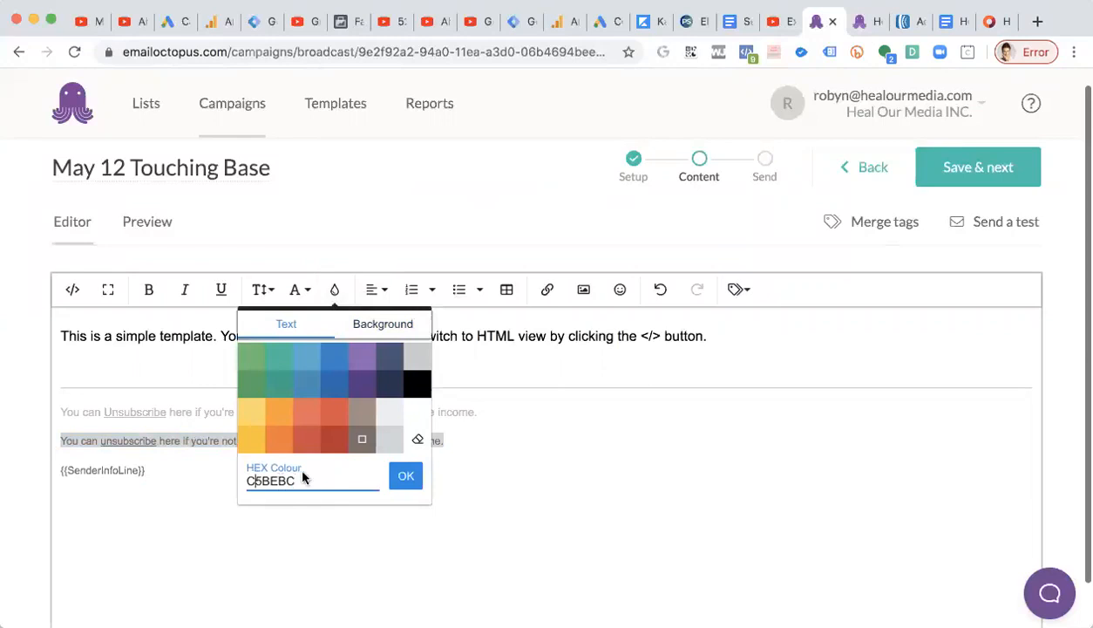
pyautogui.moveTo(319, 477); pyautogui.dragTo(228, 474)
pyautogui.hotkey('ctrl', 'c')
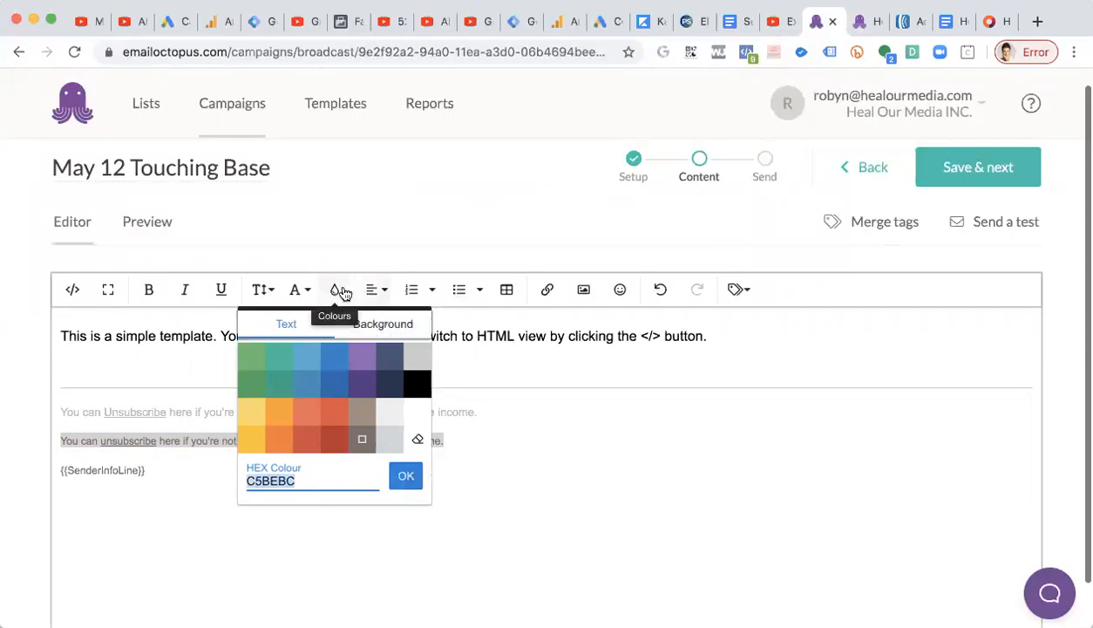
pyautogui.click(408, 476)
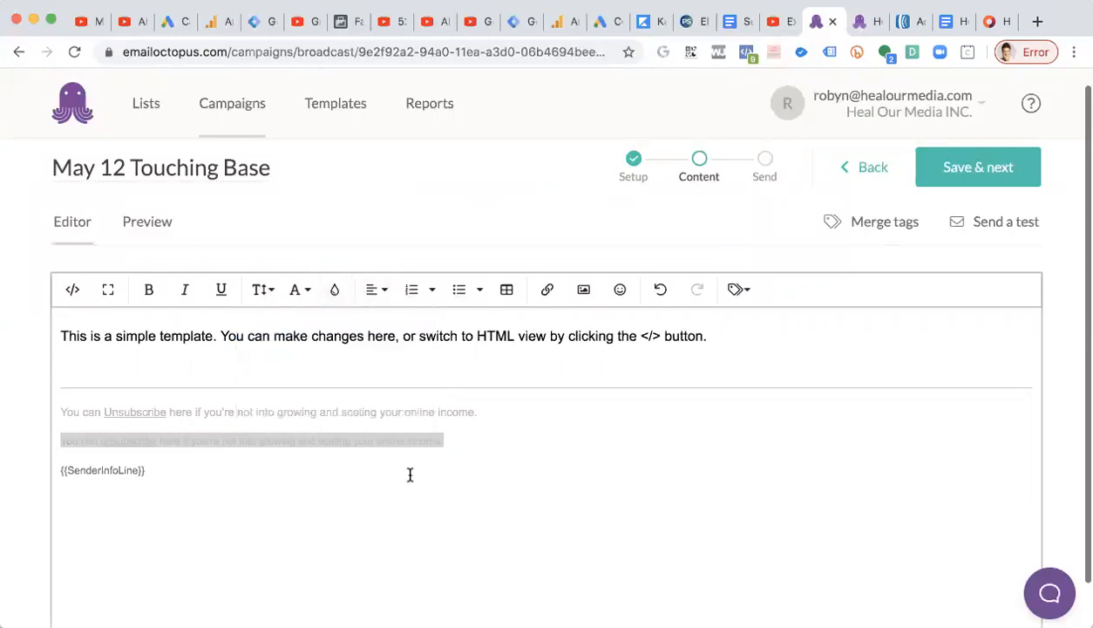
# Delete the duplicate second unsubscribe line from the footer.
pyautogui.moveTo(446, 441); pyautogui.dragTo(55, 446)
pyautogui.click(58, 432)
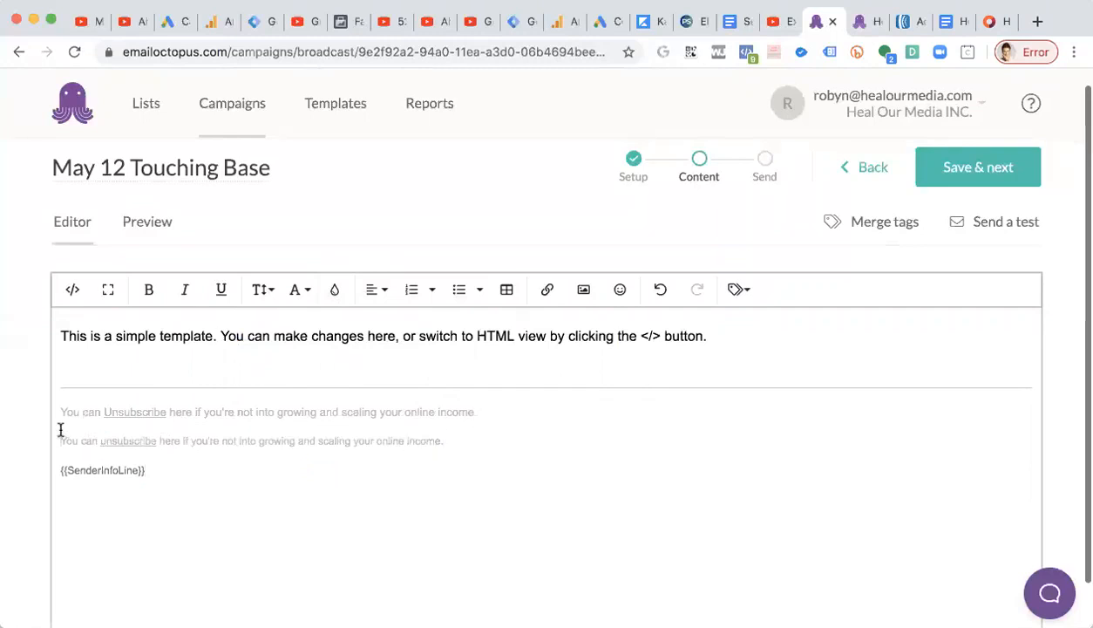
pyautogui.moveTo(462, 441); pyautogui.dragTo(35, 446)
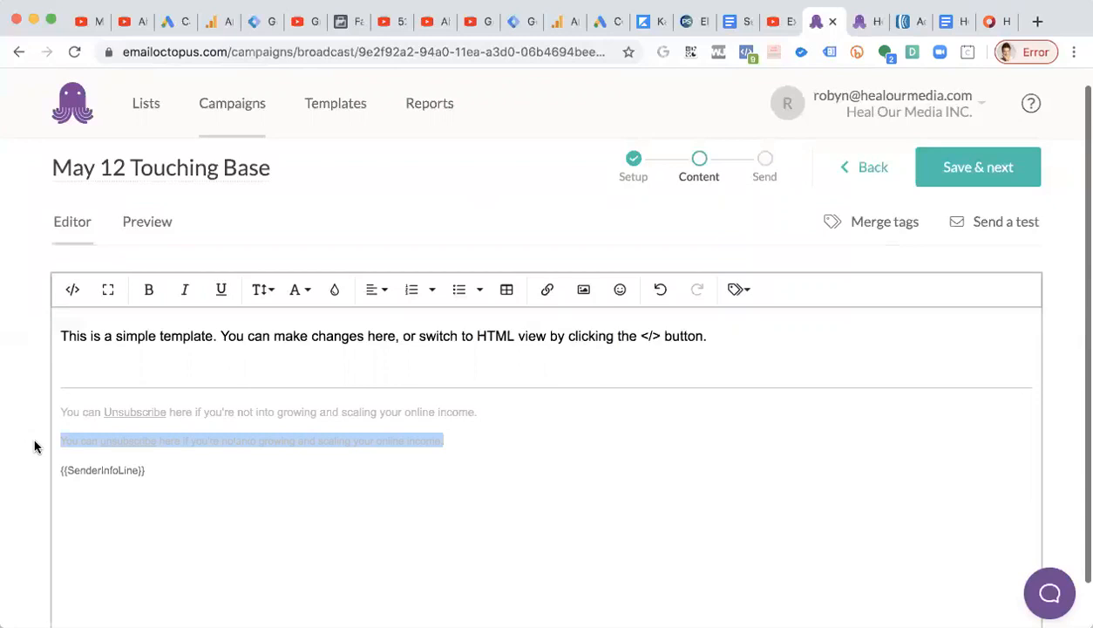
pyautogui.press('BackSpace')
pyautogui.press('BackSpace')
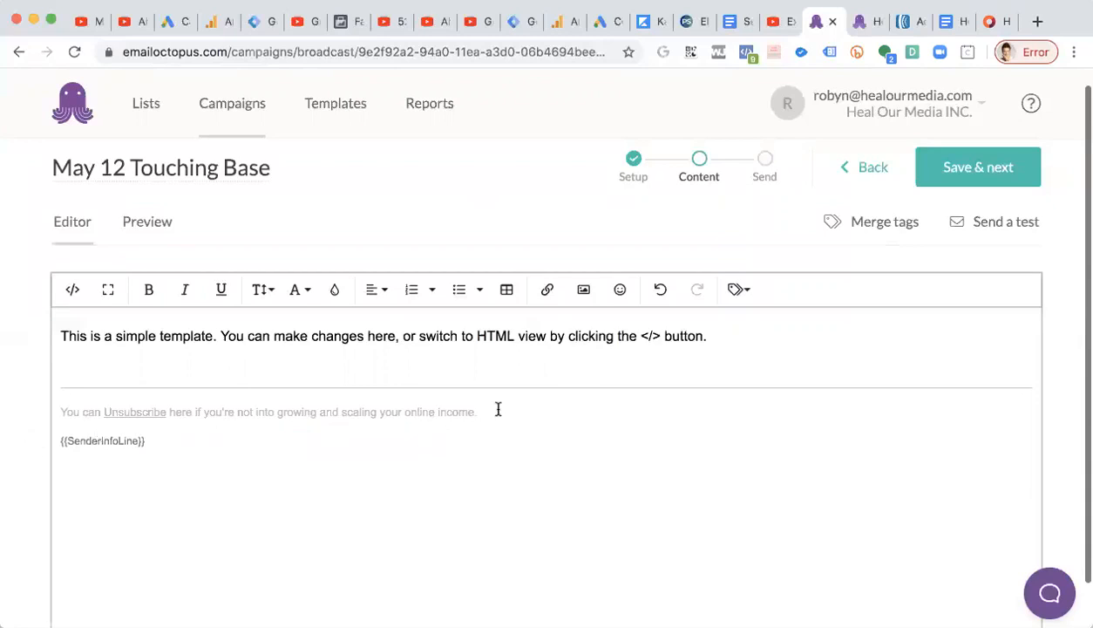
# Set the {{SenderInfoLine}} merge tag's text colour to hex C5BEBC.
pyautogui.moveTo(168, 441); pyautogui.dragTo(38, 449)
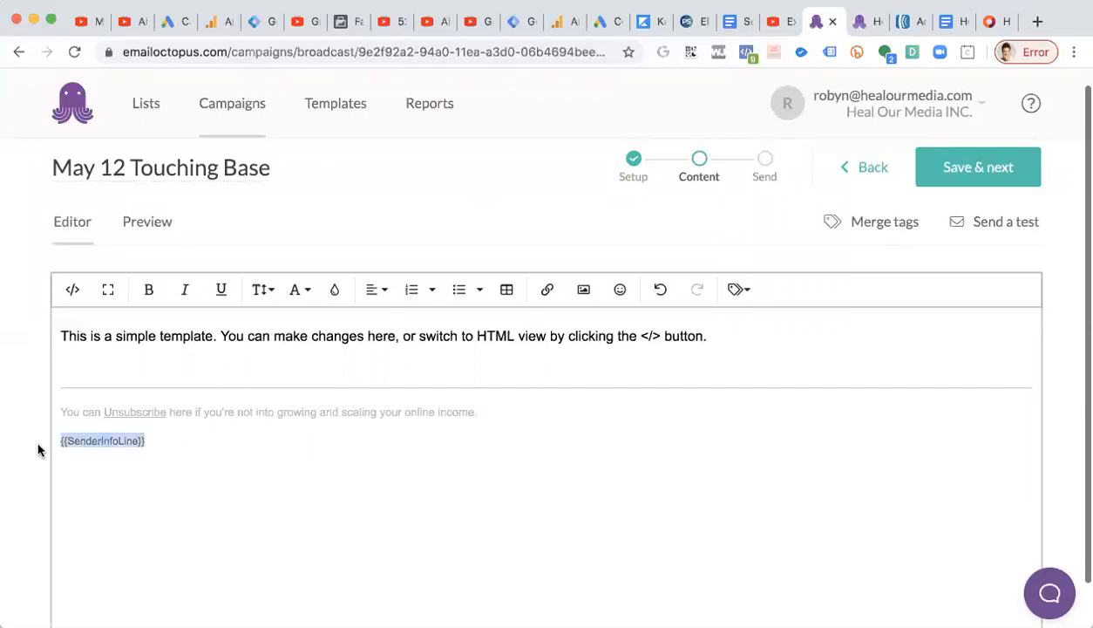
pyautogui.click(333, 291)
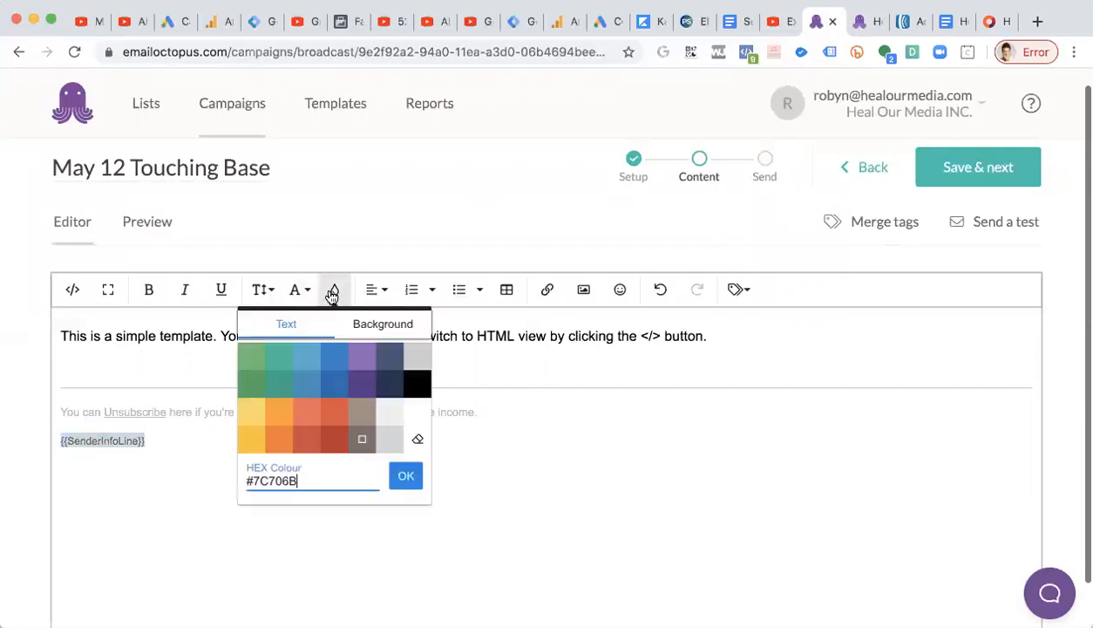
pyautogui.tripleClick(307, 471)
pyautogui.hotkey('ctrl', 'v')
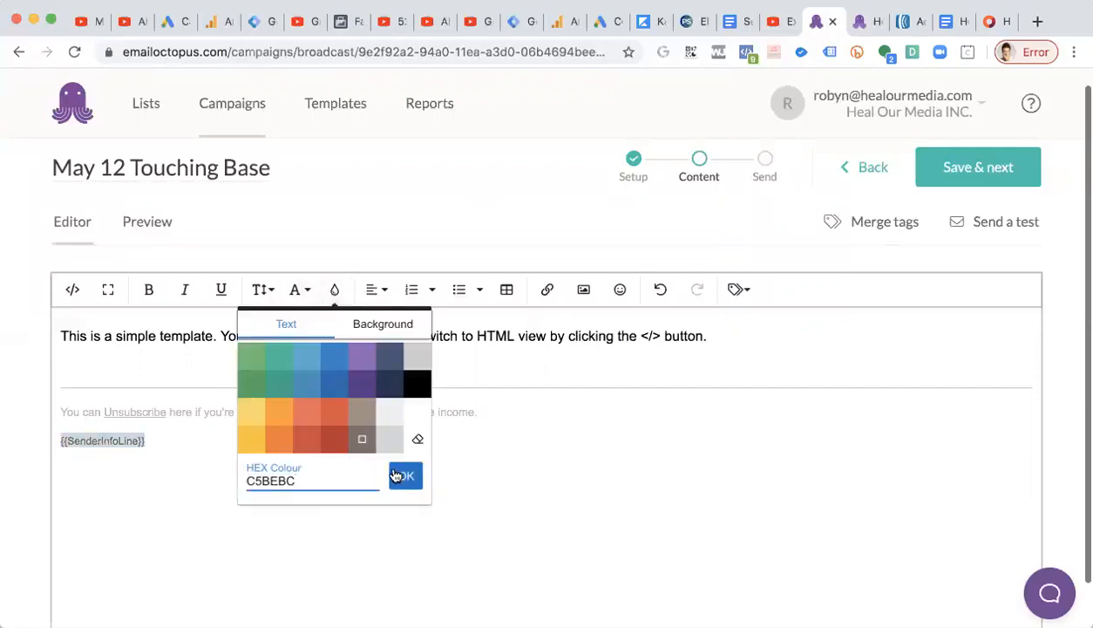
pyautogui.click(401, 477)
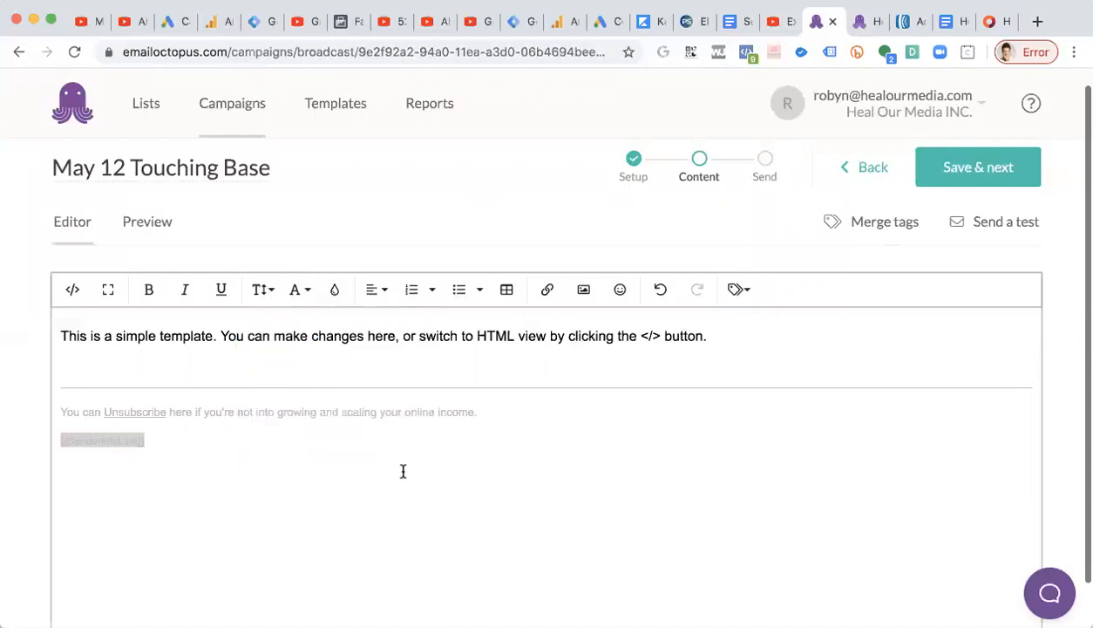
# Insert a second SenderInfoLine merge tag after the existing one and delete it again.
pyautogui.moveTo(168, 438); pyautogui.dragTo(35, 444)
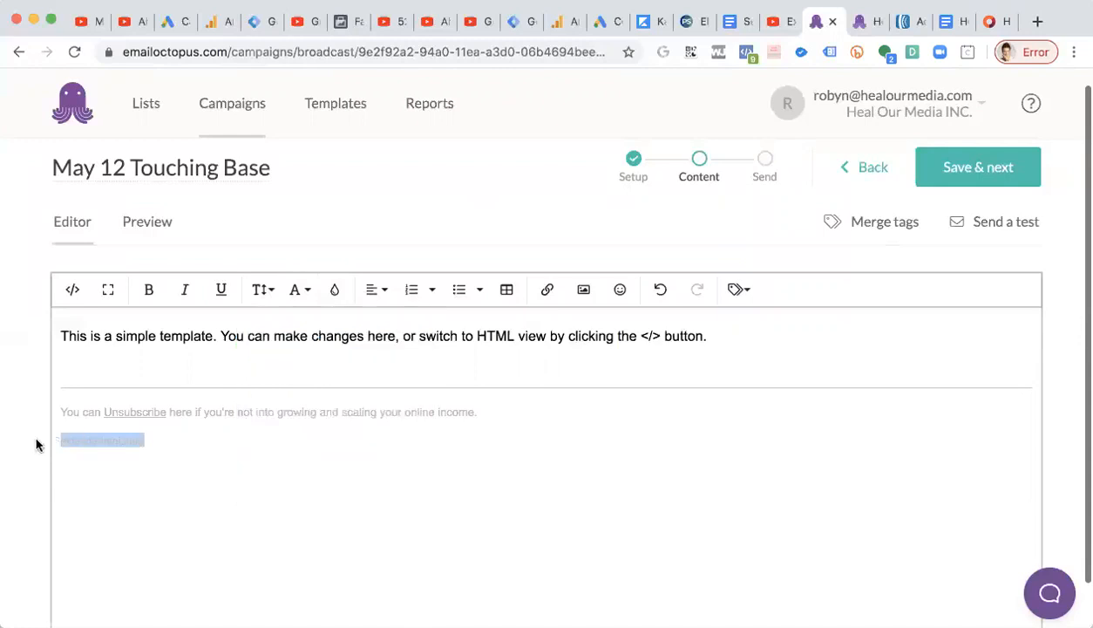
pyautogui.click(235, 446)
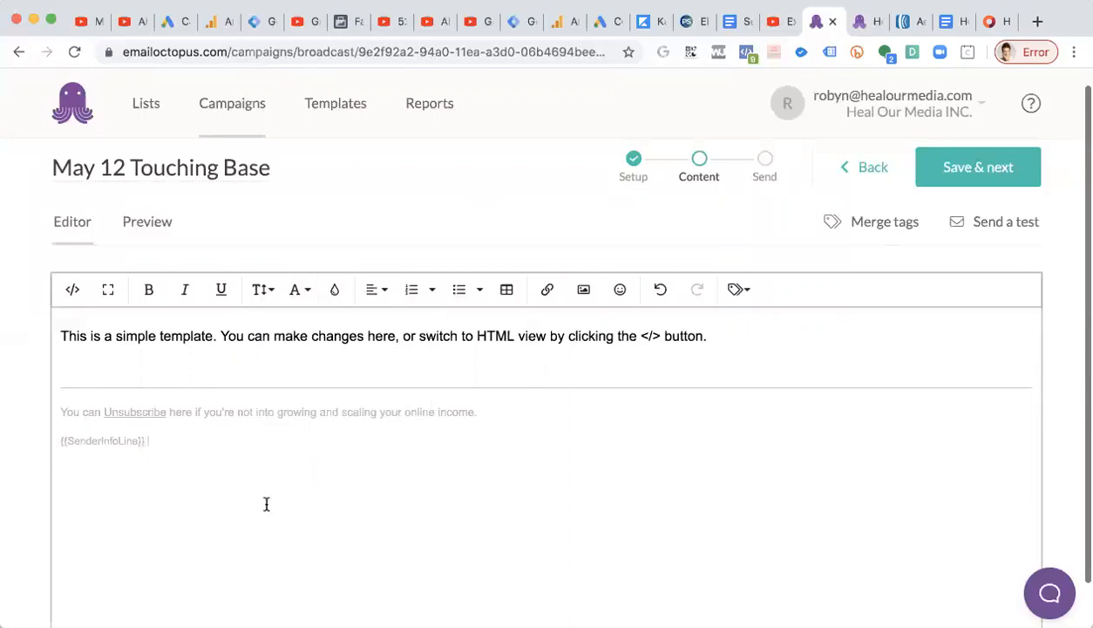
pyautogui.click(737, 291)
pyautogui.scroll(-1, 737, 424)
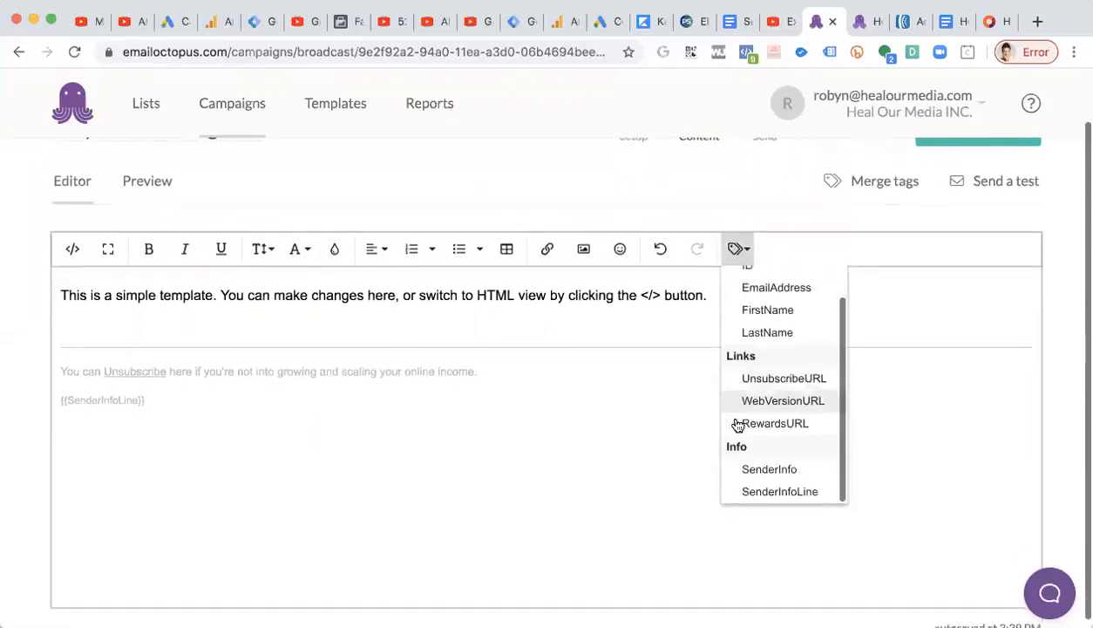
pyautogui.click(780, 492)
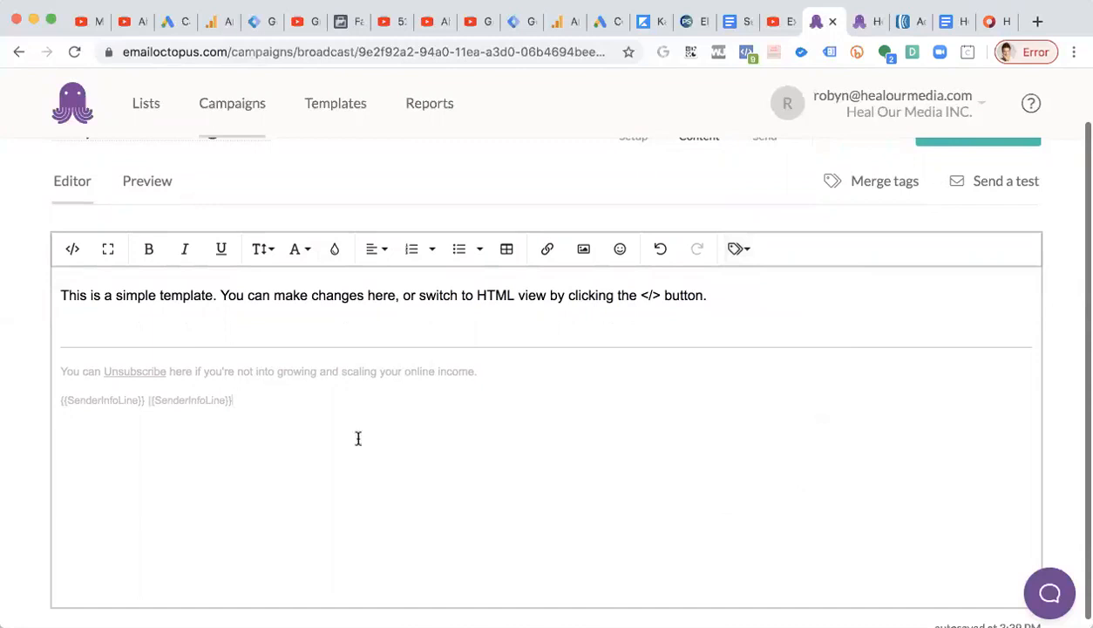
pyautogui.moveTo(255, 399); pyautogui.dragTo(140, 398)
pyautogui.press('BackSpace')
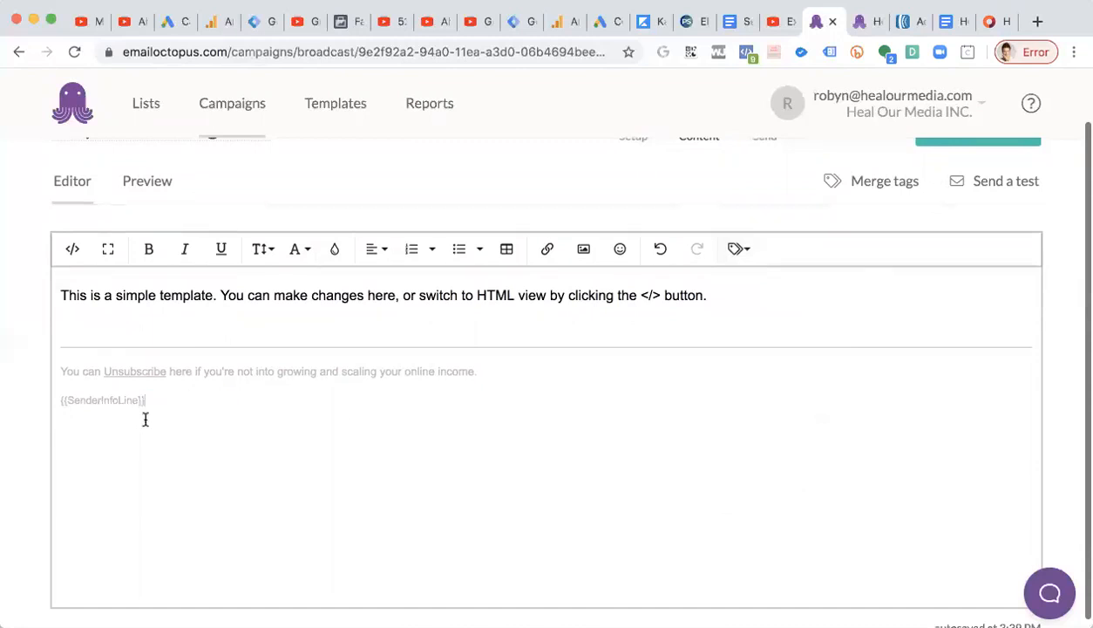
pyautogui.scroll(2, 271, 480)
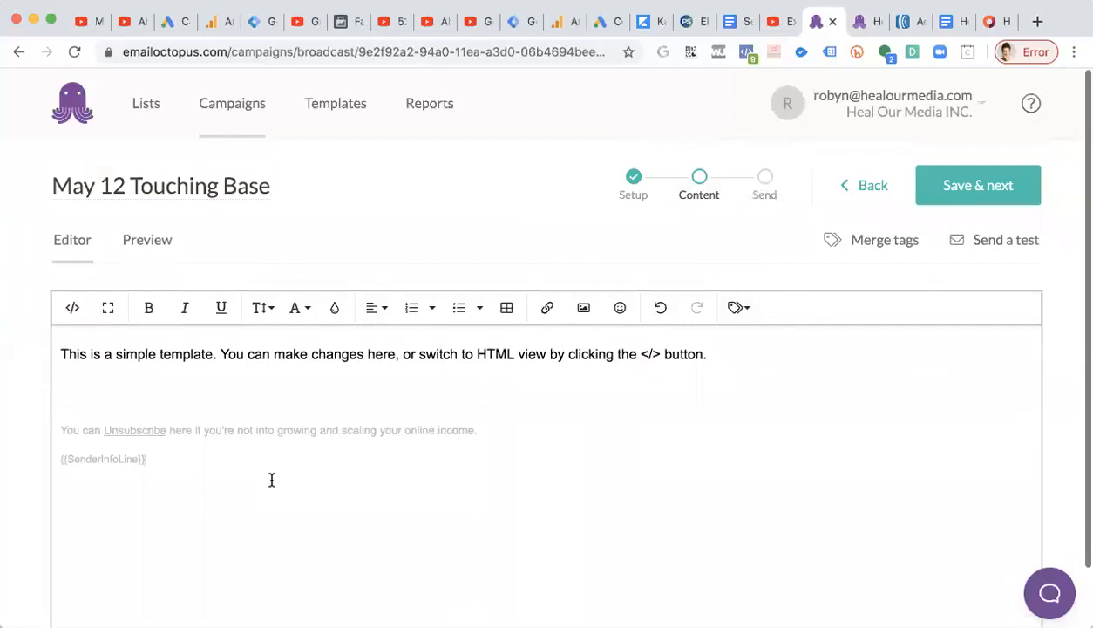
pyautogui.moveTo(150, 466); pyautogui.dragTo(24, 466)
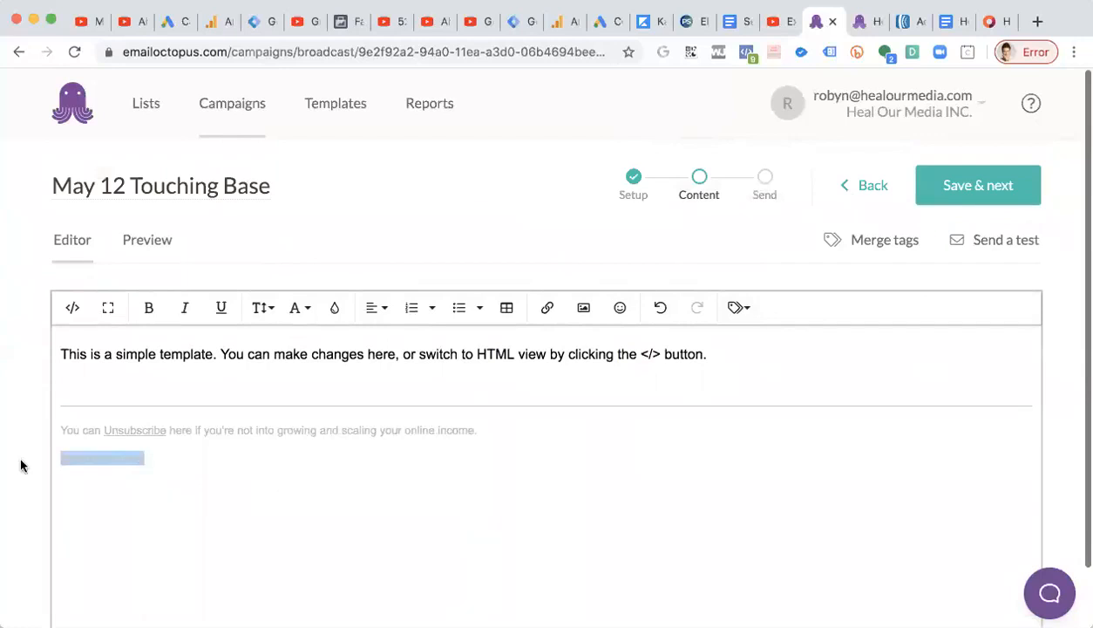
pyautogui.click(175, 454)
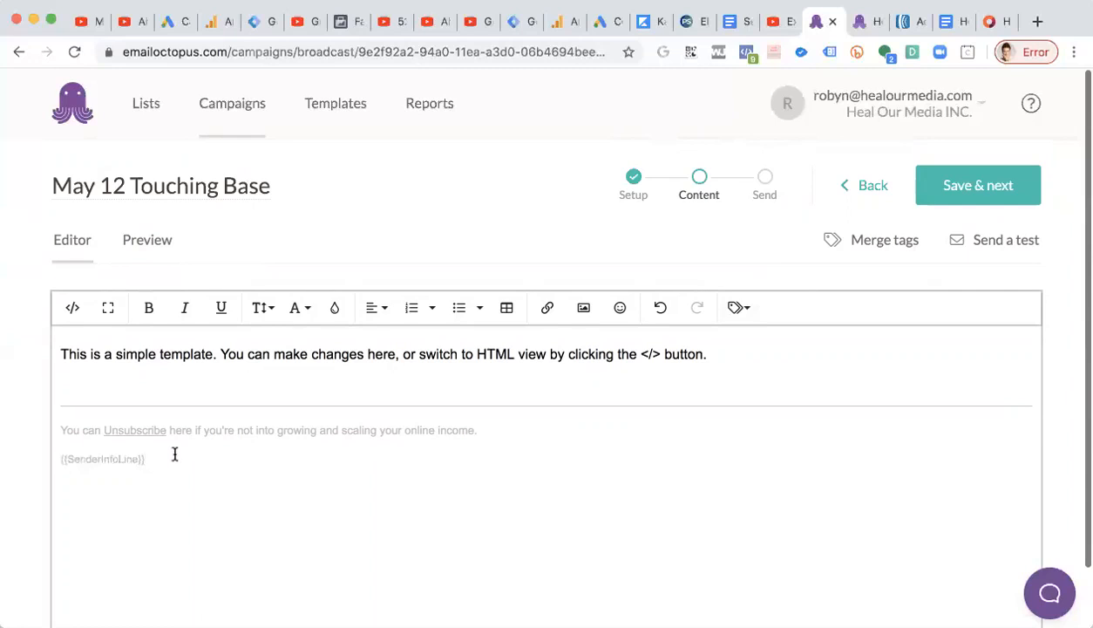
pyautogui.moveTo(94, 450); pyautogui.dragTo(3, 432)
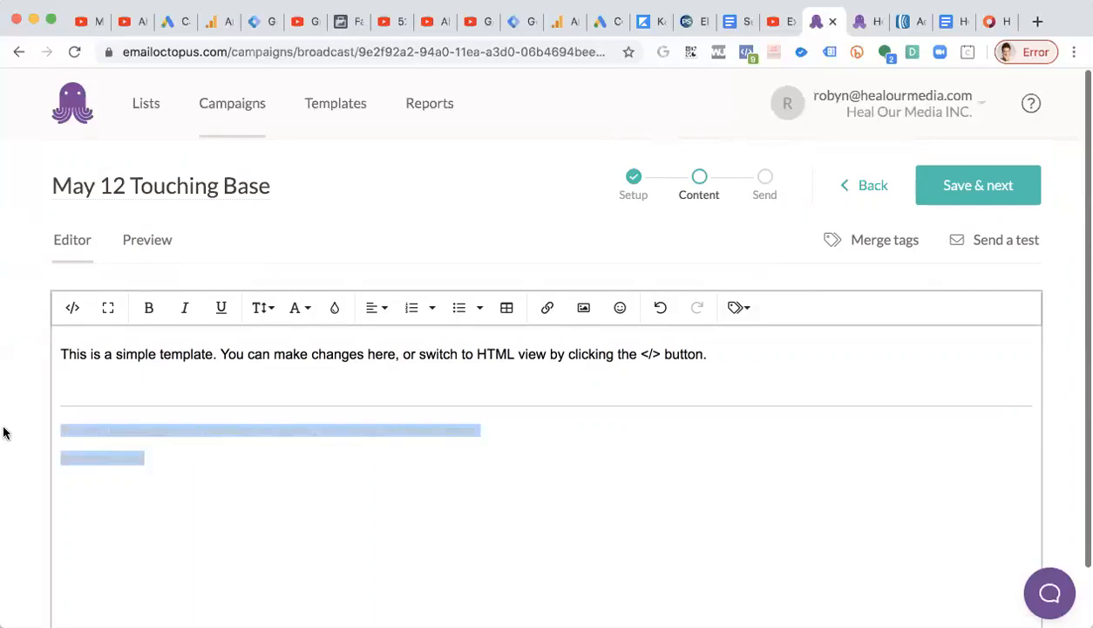
pyautogui.click(249, 476)
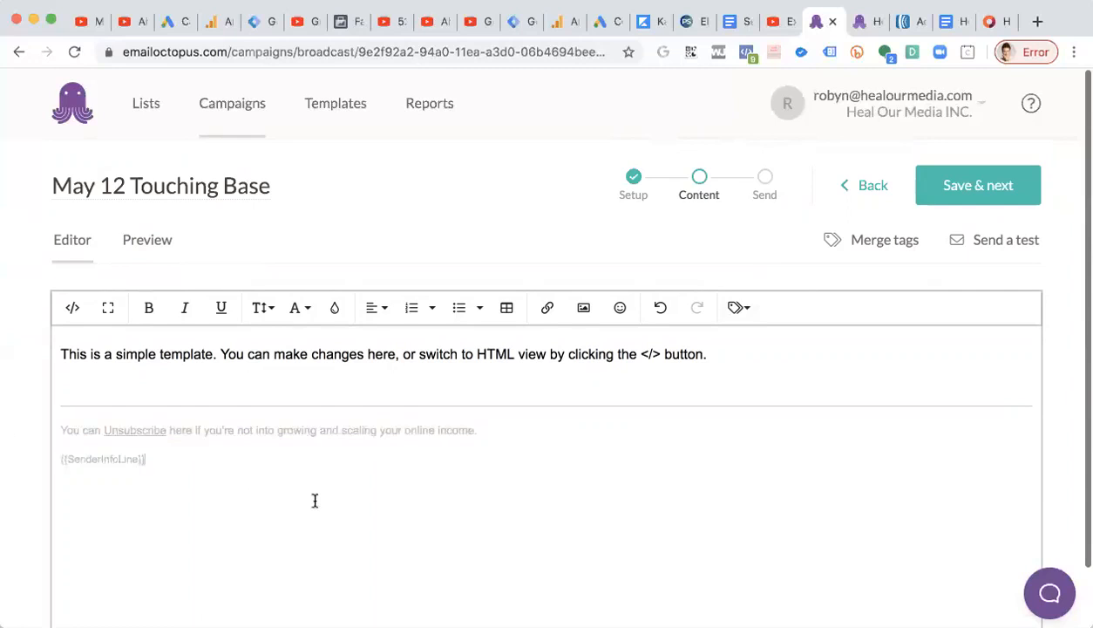
# Pick a light gray on the colour-picker site and copy its hex code.
pyautogui.click(1011, 22)
pyautogui.moveTo(152, 217); pyautogui.dragTo(143, 230)
pyautogui.doubleClick(693, 214)
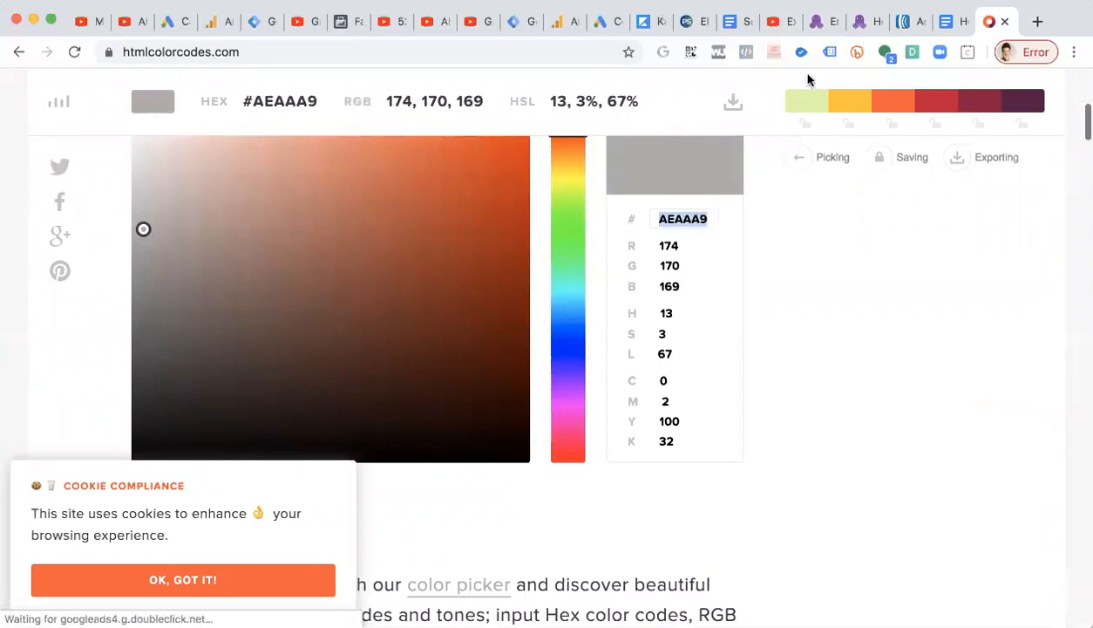
# Set both unsubscribe footer lines' text colour to hex AAAAAA.
pyautogui.click(835, 26)
pyautogui.moveTo(194, 455); pyautogui.dragTo(44, 410)
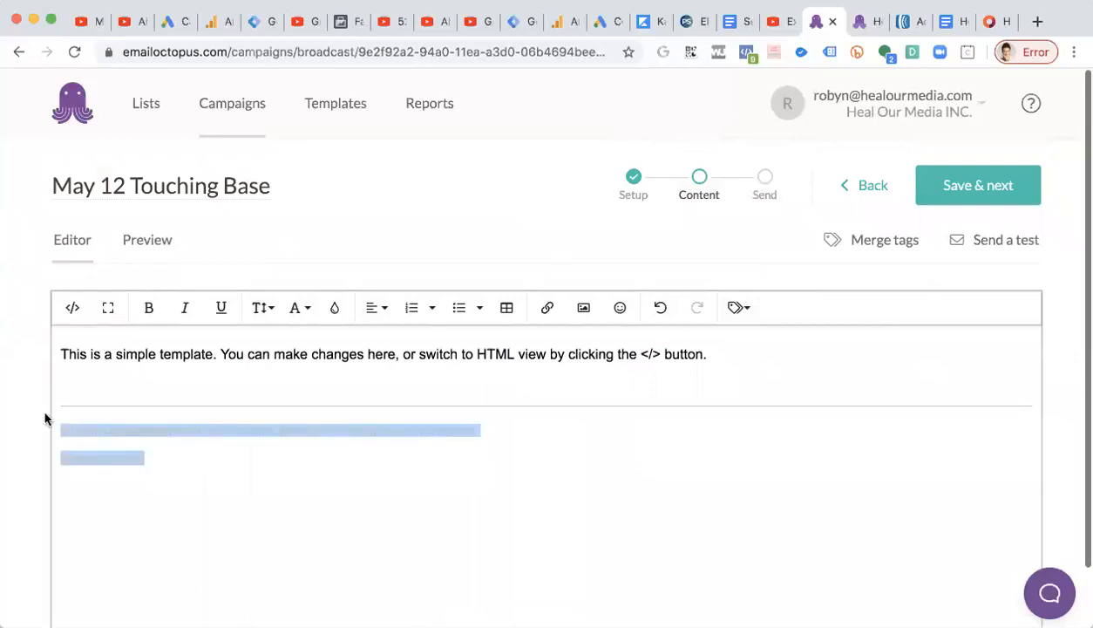
pyautogui.click(334, 309)
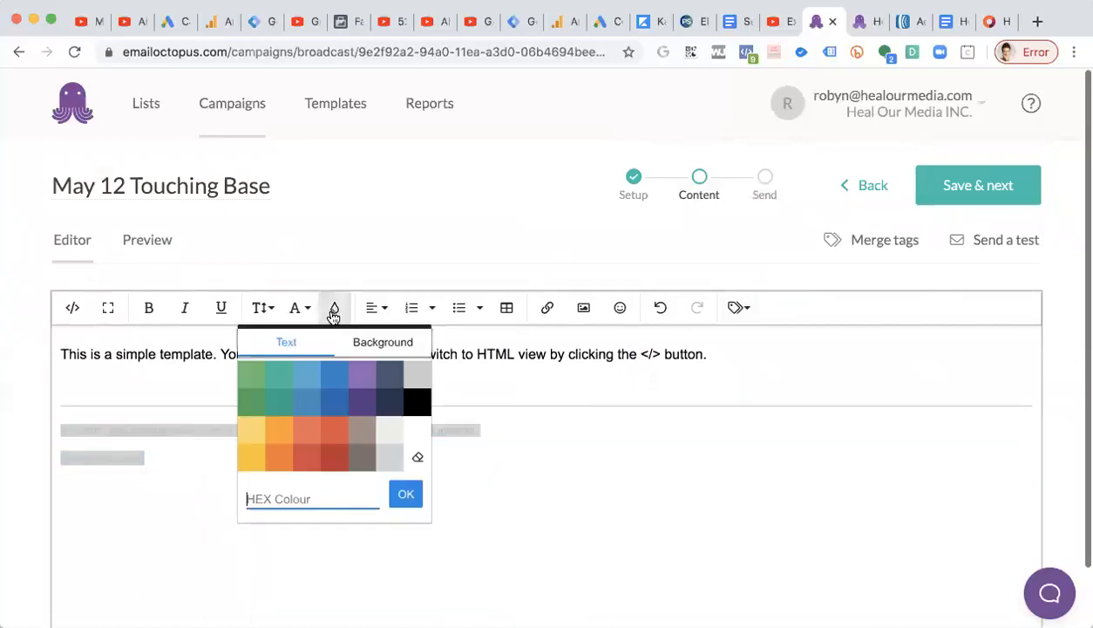
pyautogui.click(324, 502)
pyautogui.write('AAAAAA')
pyautogui.click(403, 494)
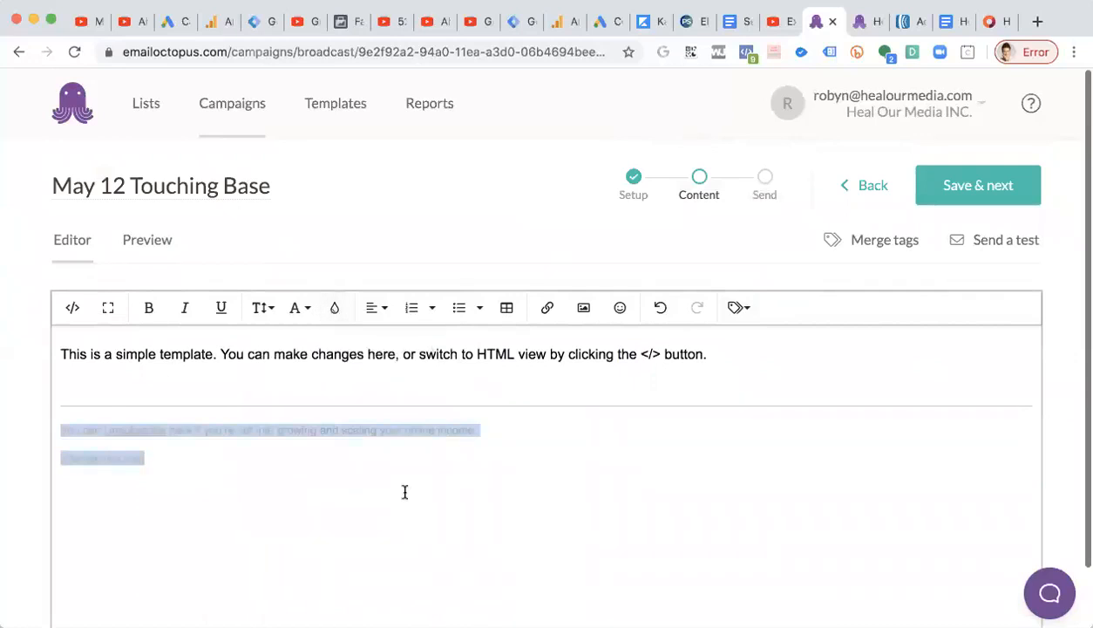
pyautogui.click(404, 493)
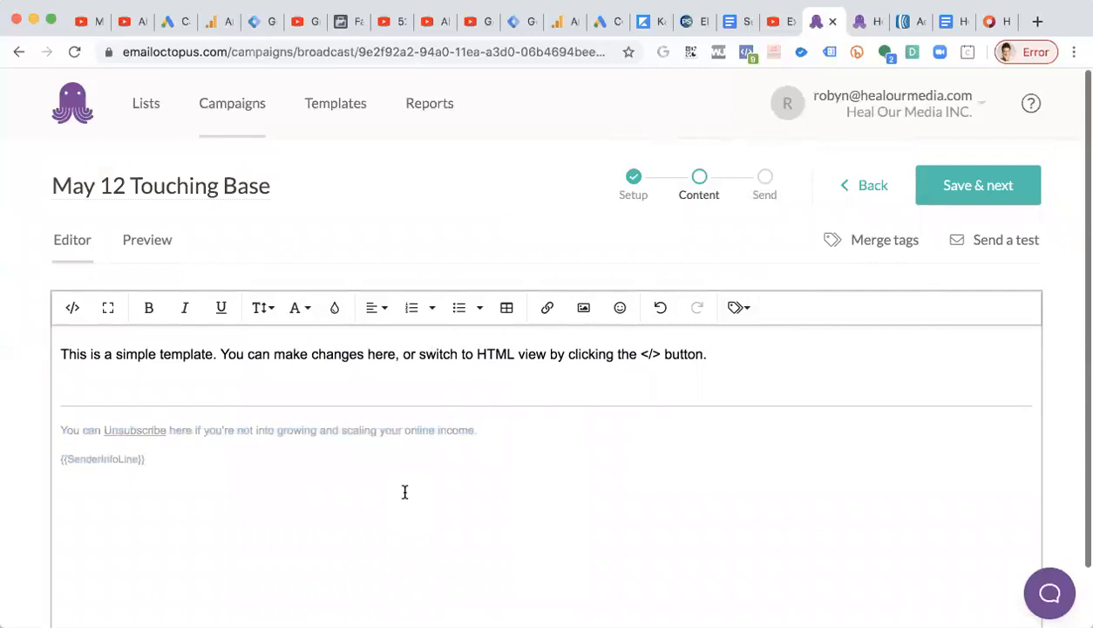
# Set the footer lines' text colour to hex AEAAA9.
pyautogui.click(342, 312)
pyautogui.write('AEAAA9')
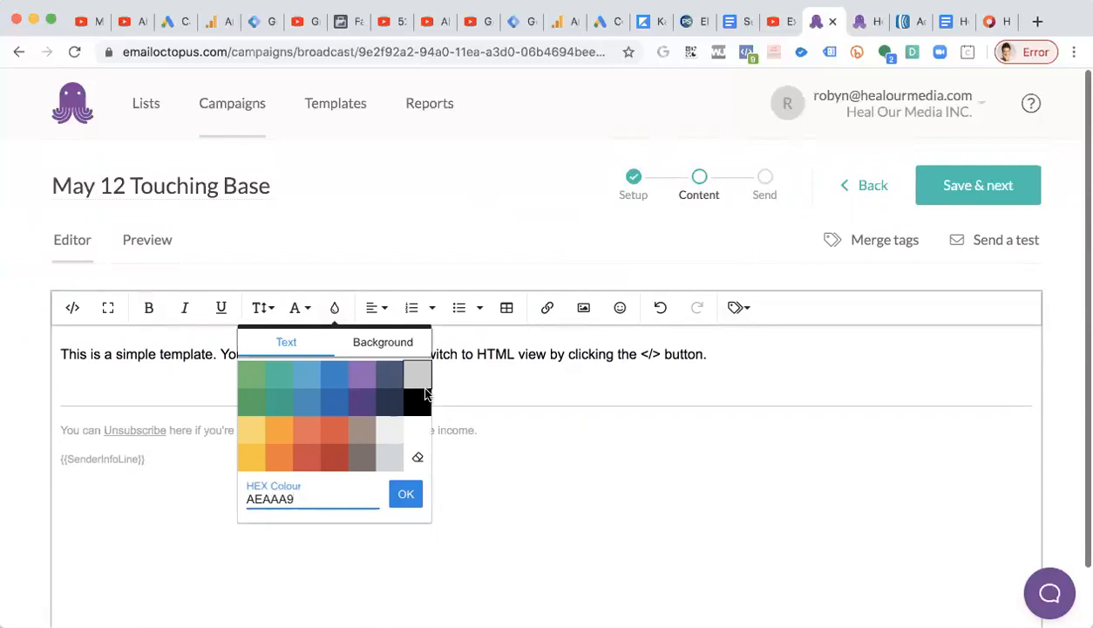
pyautogui.click(486, 494)
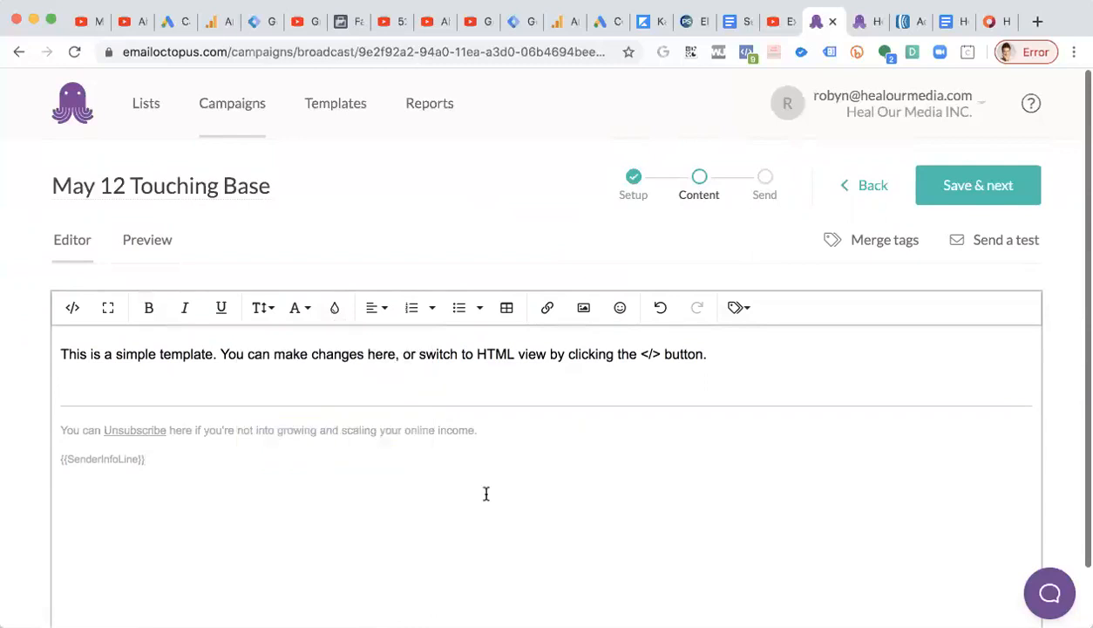
# Copy the Email PE1a body copy from the document, from the opening line through the signature.
pyautogui.scroll(-2, 486, 494)
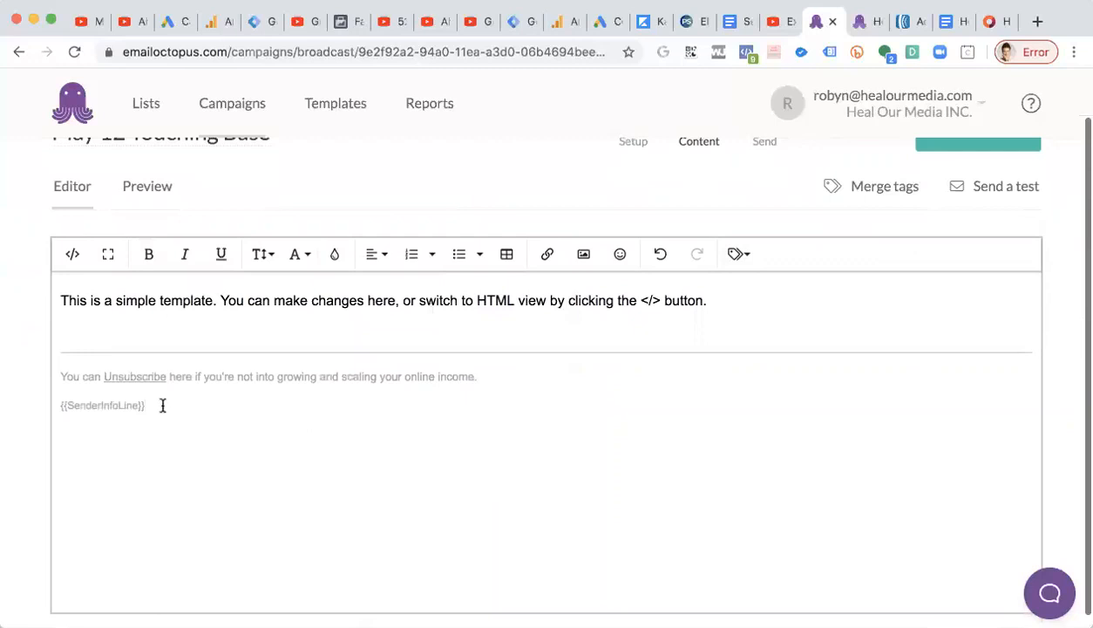
pyautogui.moveTo(62, 375); pyautogui.dragTo(210, 415)
pyautogui.scroll(2, 210, 415)
pyautogui.click(182, 355)
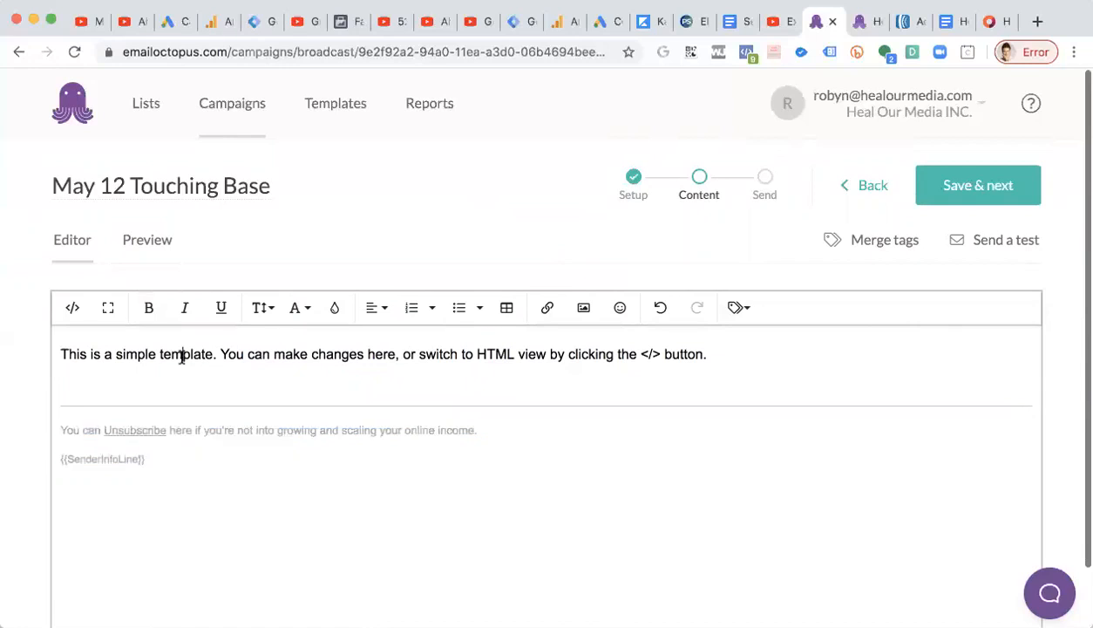
pyautogui.tripleClick(182, 355)
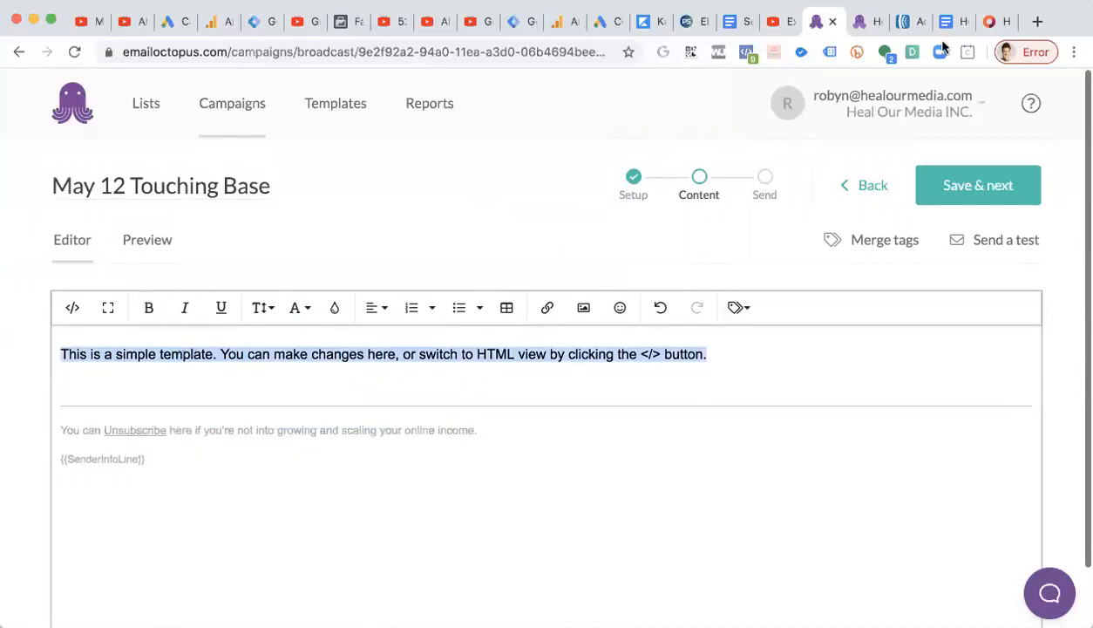
pyautogui.click(961, 29)
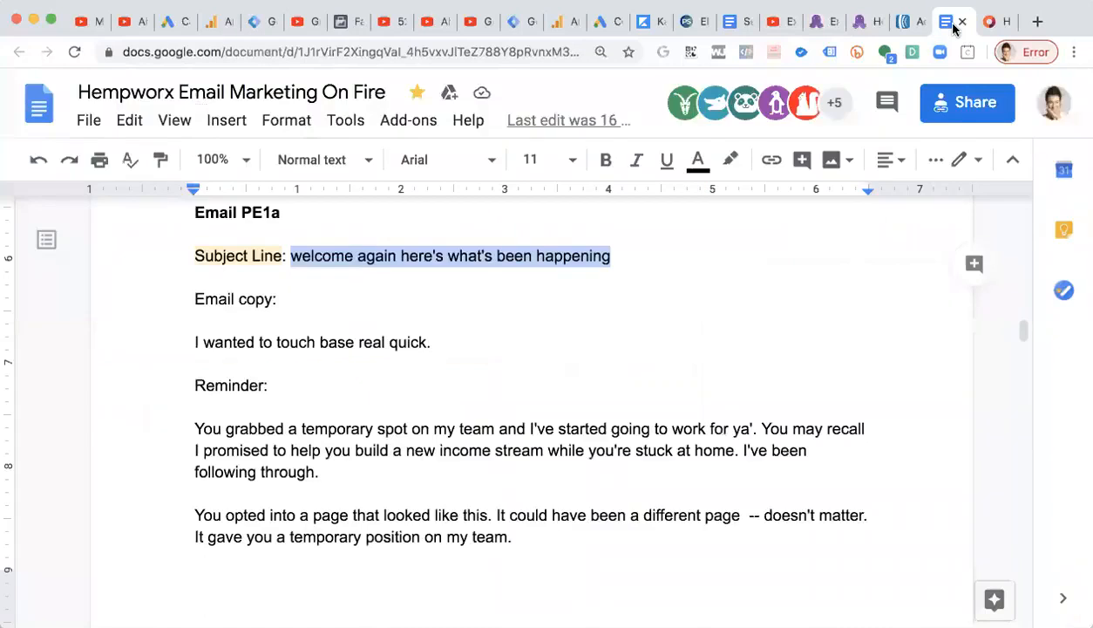
pyautogui.click(234, 298)
pyautogui.scroll(-1, 195, 288)
pyautogui.moveTo(195, 277); pyautogui.dragTo(246, 360)
pyautogui.scroll(-8, 246, 360)
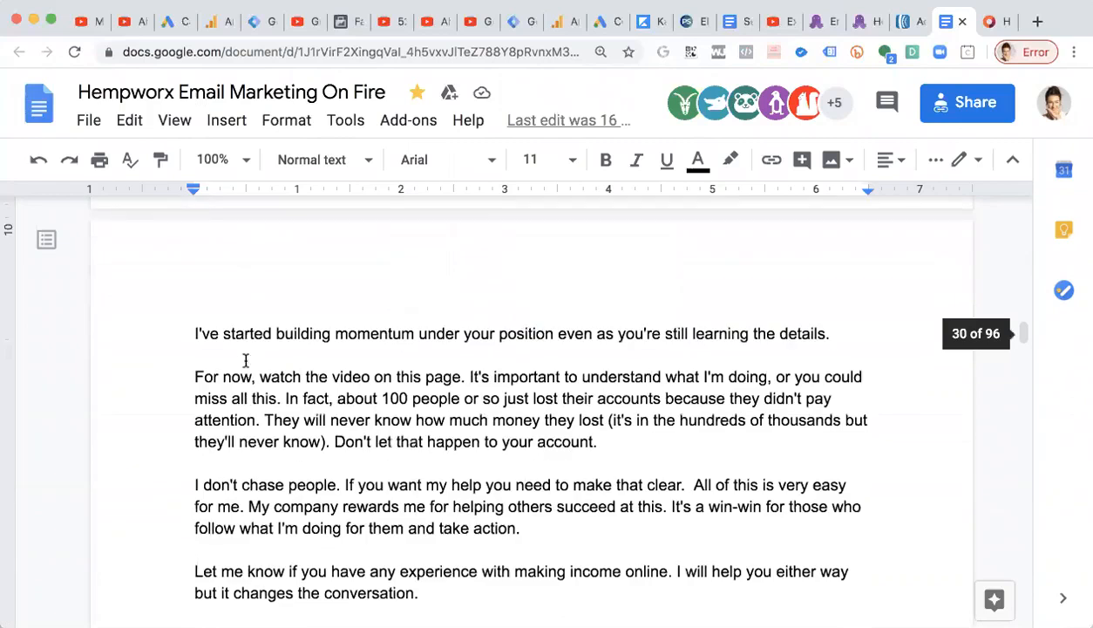
pyautogui.scroll(-1, 246, 360)
pyautogui.keyDown('shift'); pyautogui.click(315, 286); pyautogui.keyUp('shift')
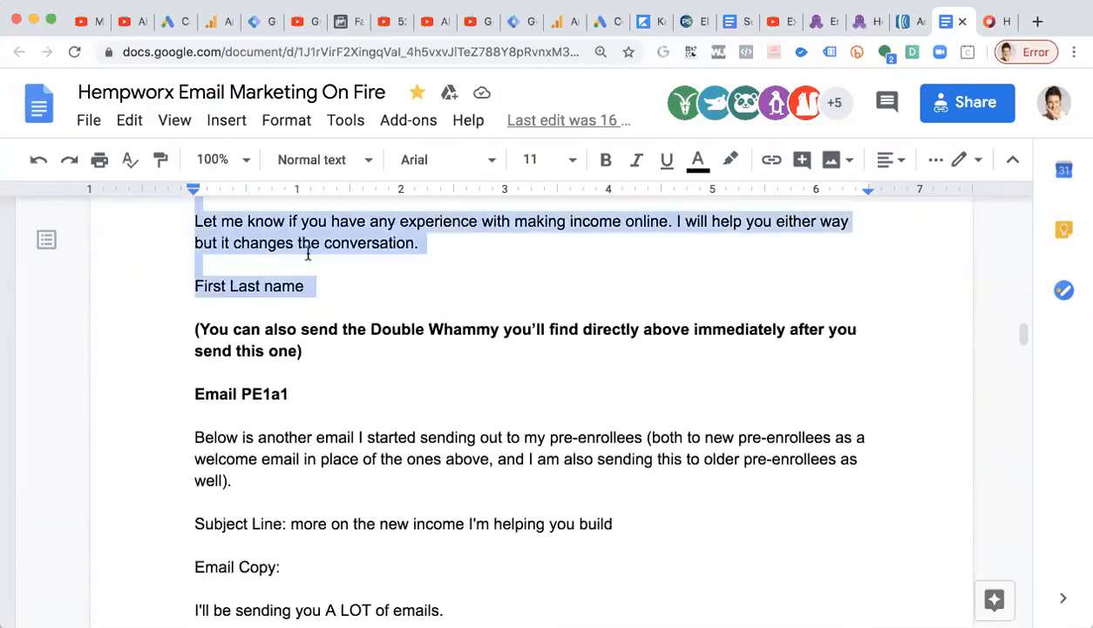
pyautogui.rightClick(303, 247)
pyautogui.click(387, 190)
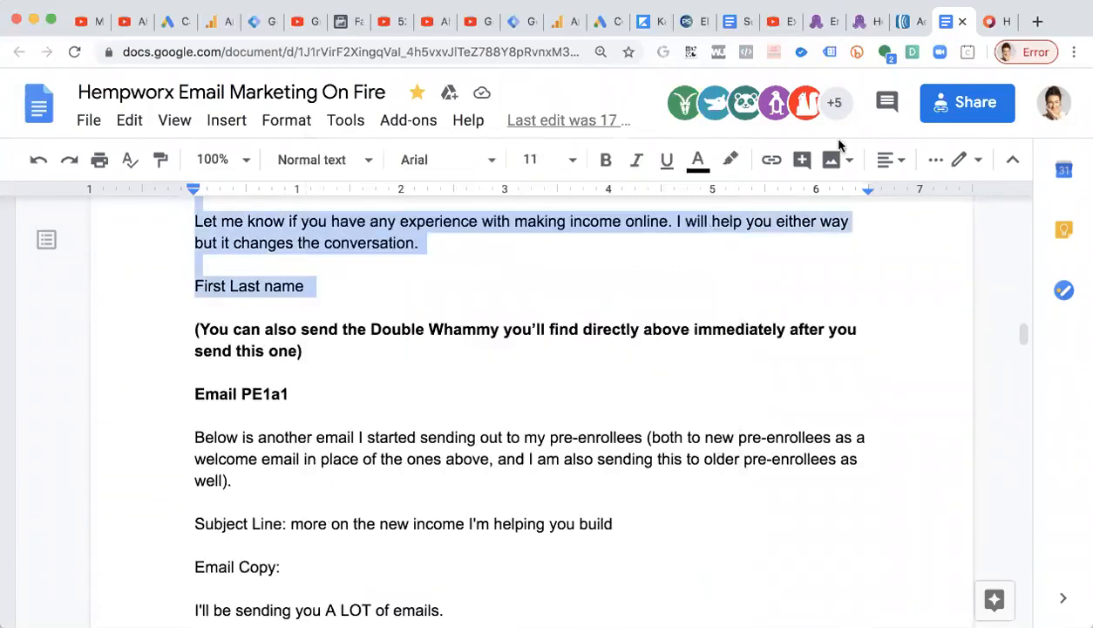
# Paste the copied email copy over the template's placeholder paragraph and delete the extra blank lines.
pyautogui.click(820, 21)
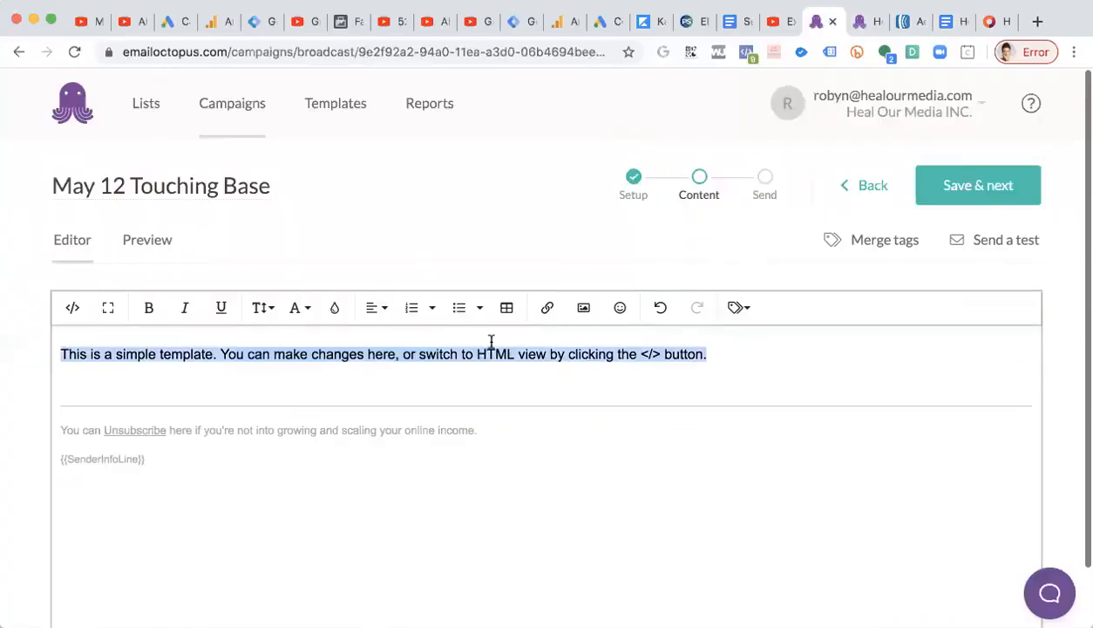
pyautogui.moveTo(723, 348); pyautogui.dragTo(10, 354)
pyautogui.press('super+v')
pyautogui.press('BackSpace')
pyautogui.click(141, 400)
pyautogui.press('BackSpace')
pyautogui.click(134, 452)
pyautogui.press('BackSpace')
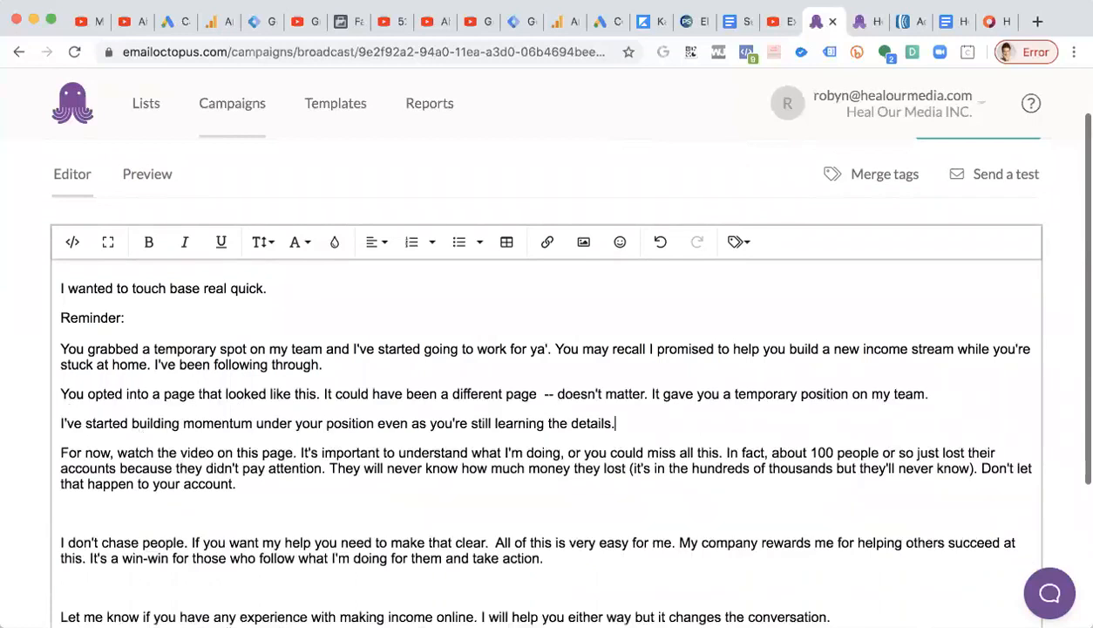
# Remove the remaining extra blank lines between the body paragraphs.
pyautogui.scroll(-2, 132, 449)
pyautogui.click(126, 415)
pyautogui.press('BackSpace')
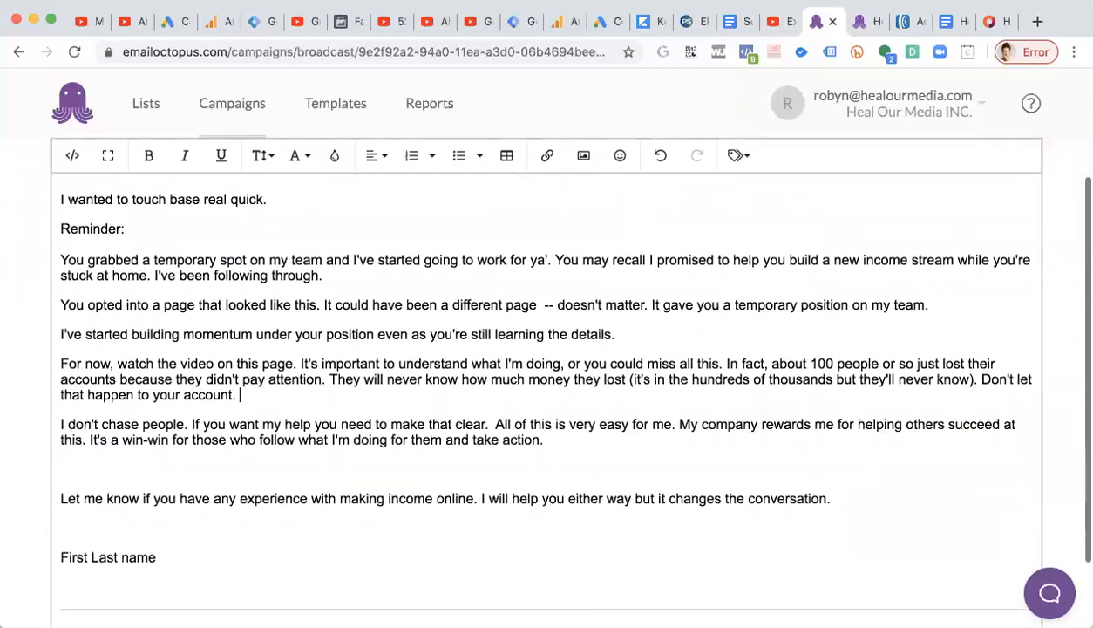
pyautogui.click(108, 456)
pyautogui.press('BackSpace')
pyautogui.press('BackSpace')
pyautogui.press('Return')
# Replace the First Last name signature placeholder with the sender's name.
pyautogui.click(171, 529)
pyautogui.moveTo(74, 529); pyautogui.dragTo(45, 534)
pyautogui.write('Robyn Linn')
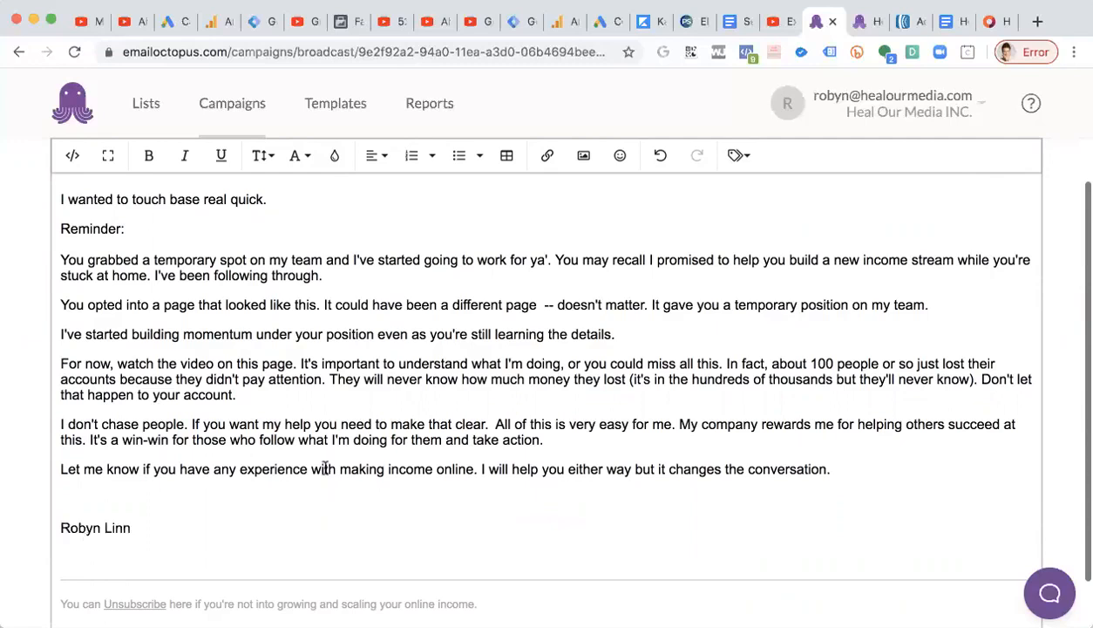
# Add a greeting introducing the sender by first name at the start of the opening line.
pyautogui.scroll(3, 325, 468)
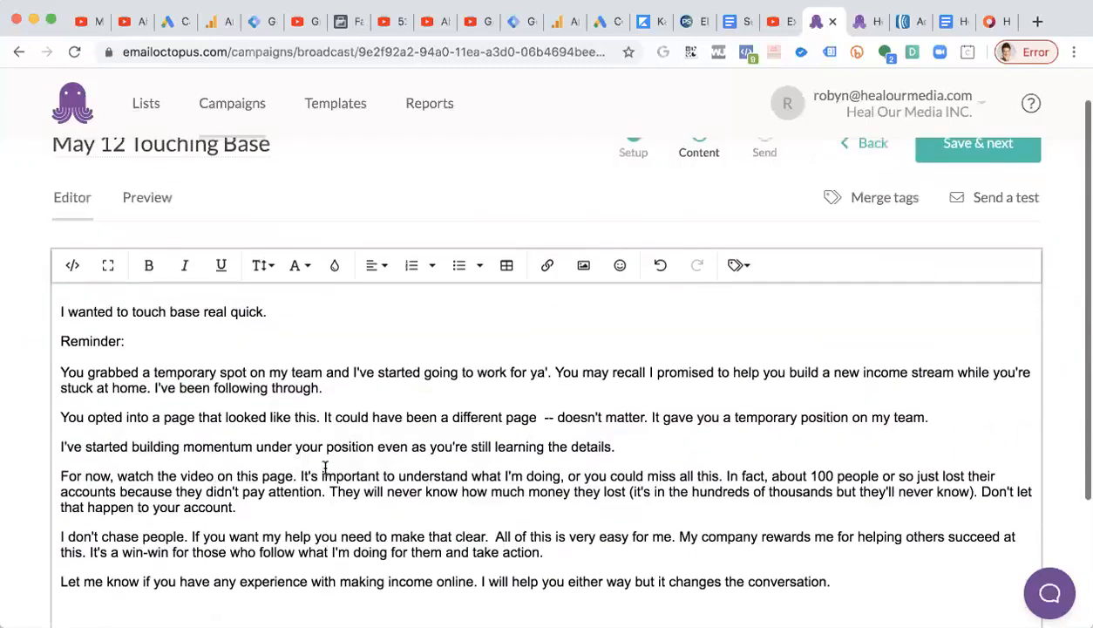
pyautogui.moveTo(278, 311); pyautogui.dragTo(23, 314)
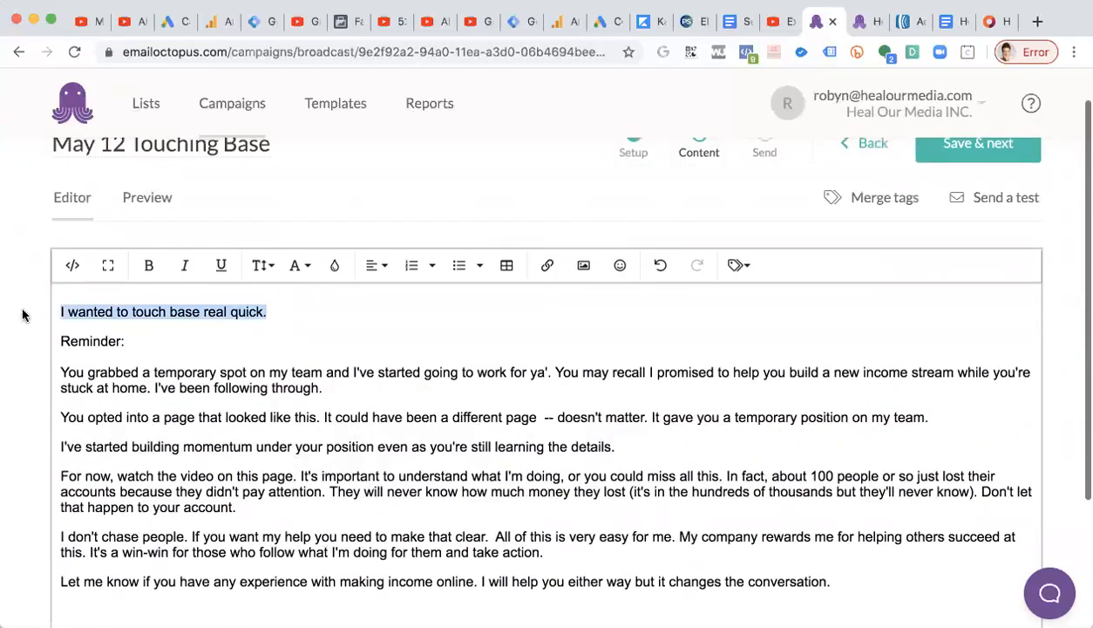
pyautogui.click(59, 311)
pyautogui.write("Hey it's Robyn.")
pyautogui.scroll(-3, 116, 351)
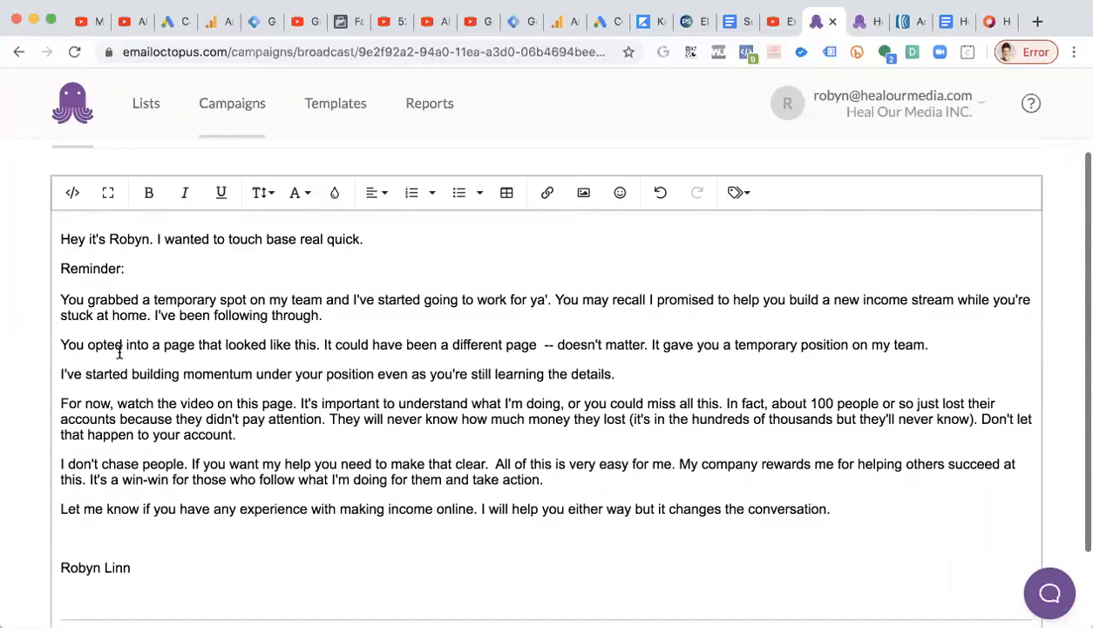
# Make the Reminder: line bold.
pyautogui.moveTo(154, 267); pyautogui.dragTo(43, 277)
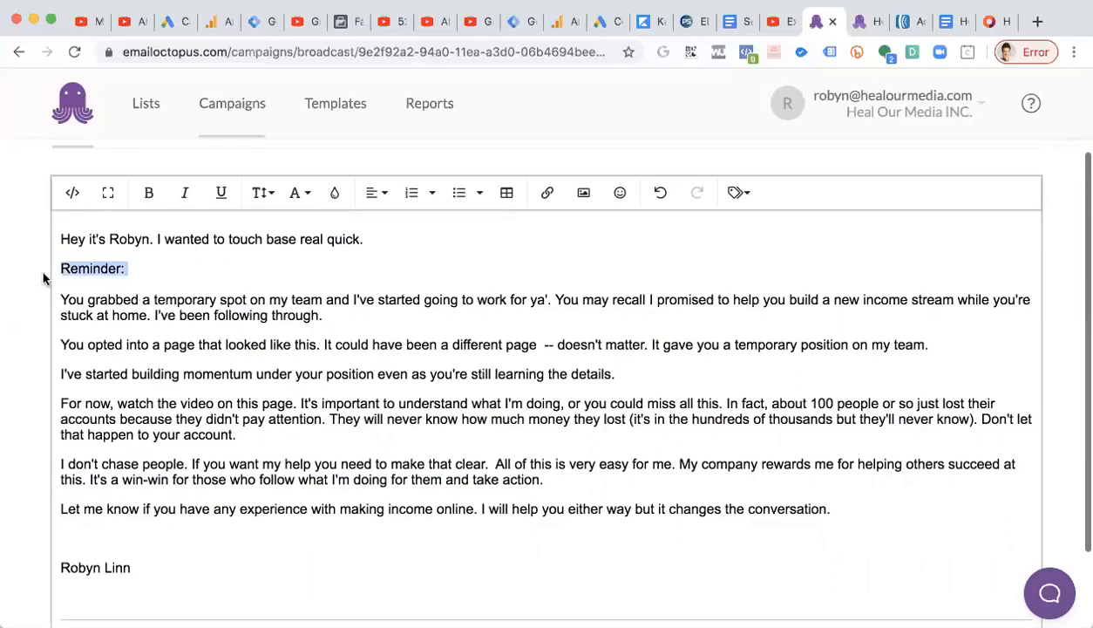
pyautogui.press('super+b')
pyautogui.click(254, 340)
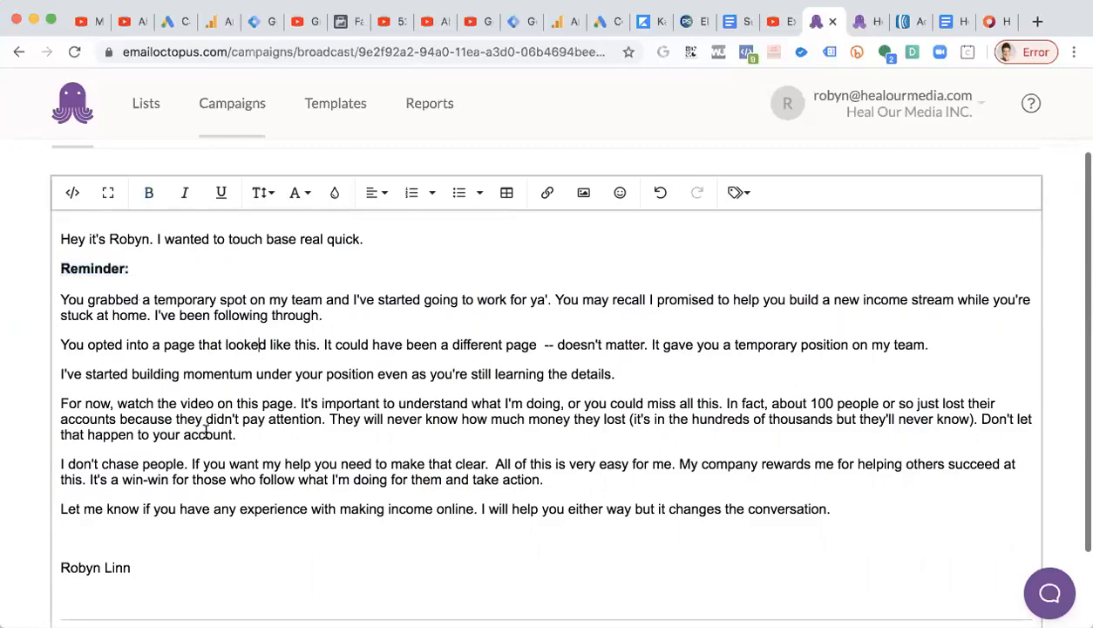
# Set the font size of the whole email body to 18.
pyautogui.moveTo(141, 537); pyautogui.dragTo(13, 240)
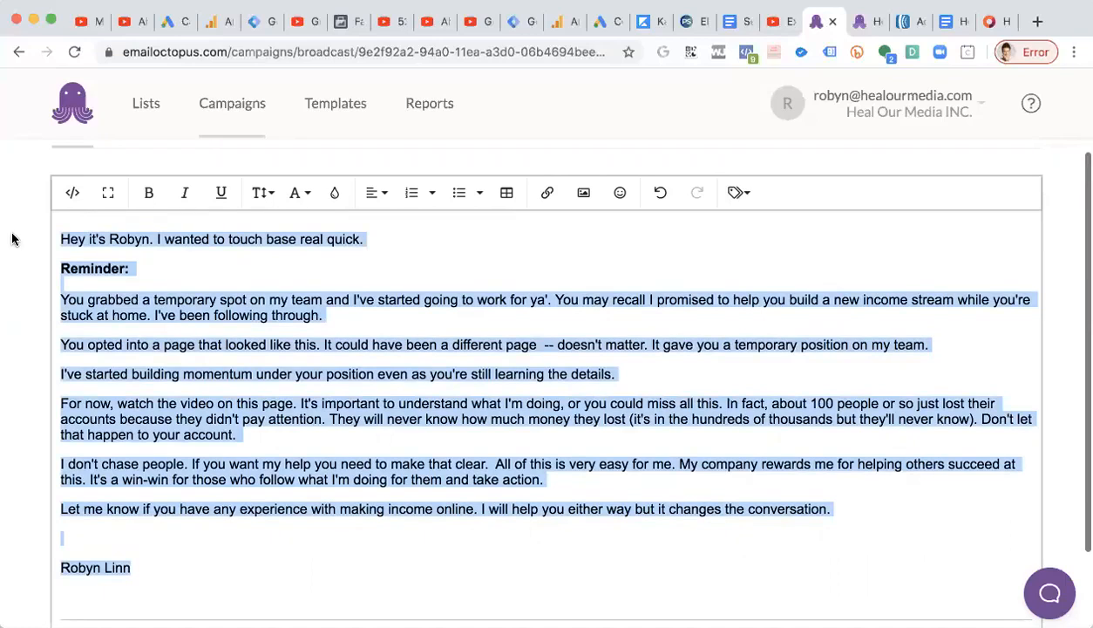
pyautogui.click(265, 196)
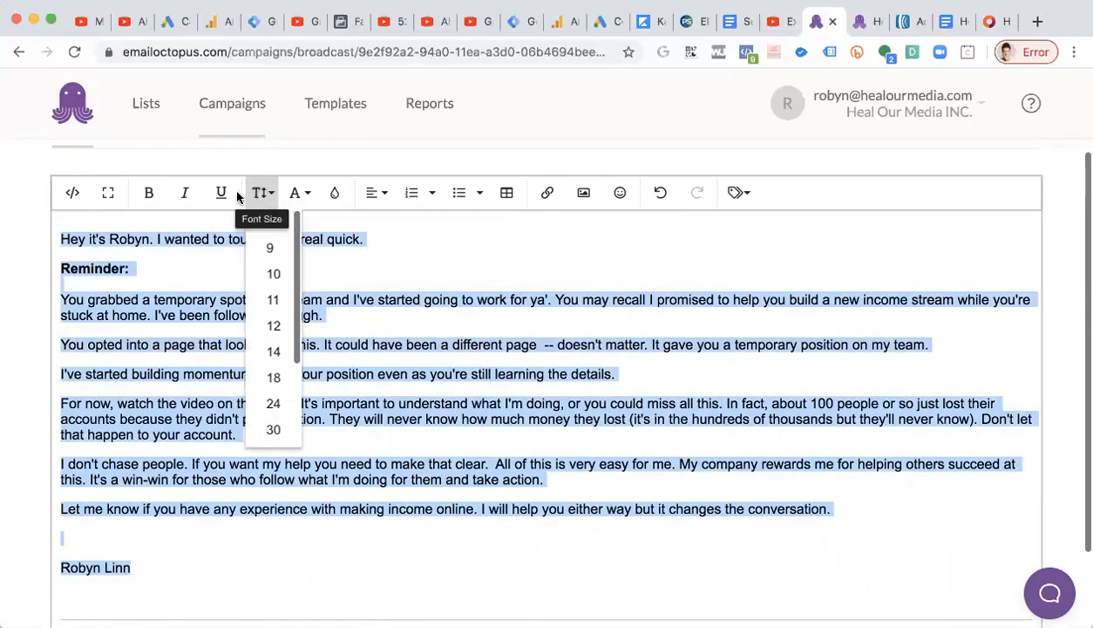
pyautogui.scroll(-2, 273, 287)
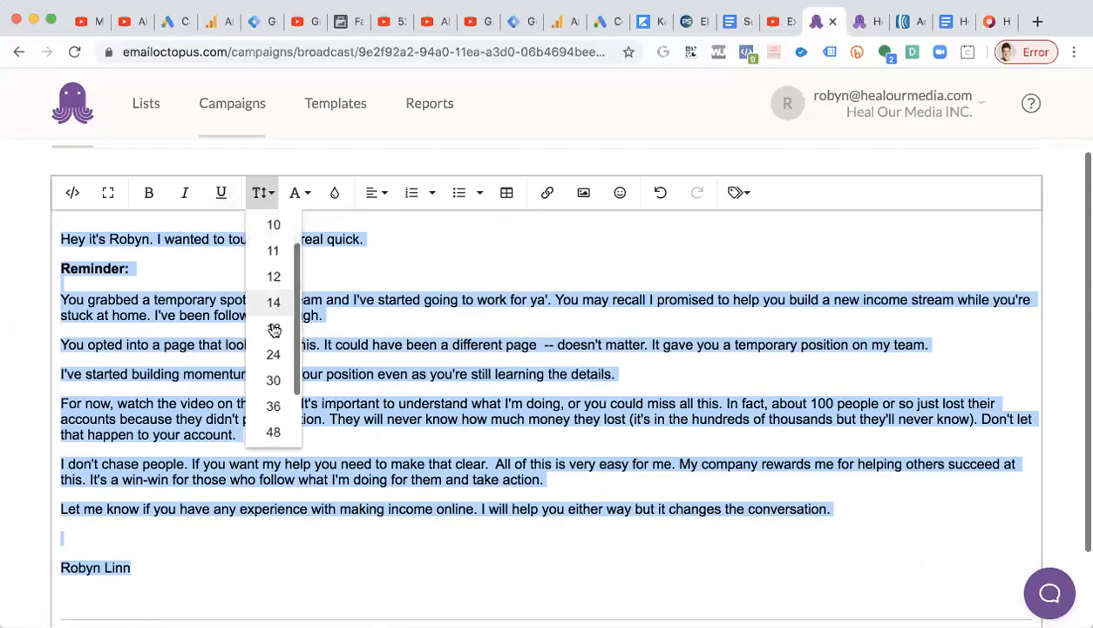
pyautogui.click(274, 329)
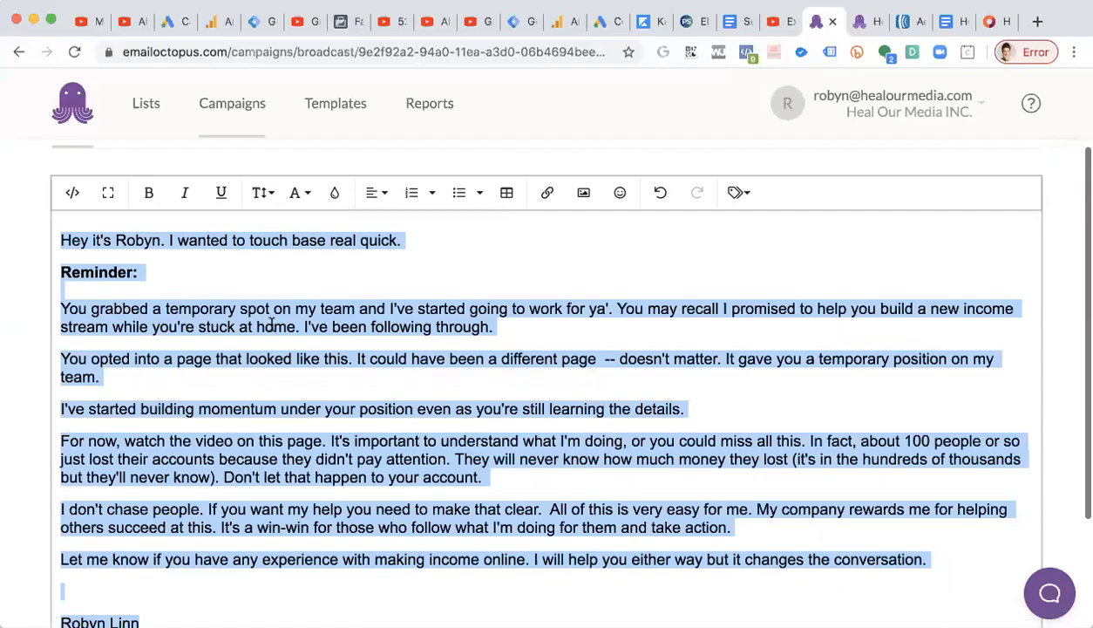
pyautogui.click(272, 325)
pyautogui.scroll(-1, 272, 325)
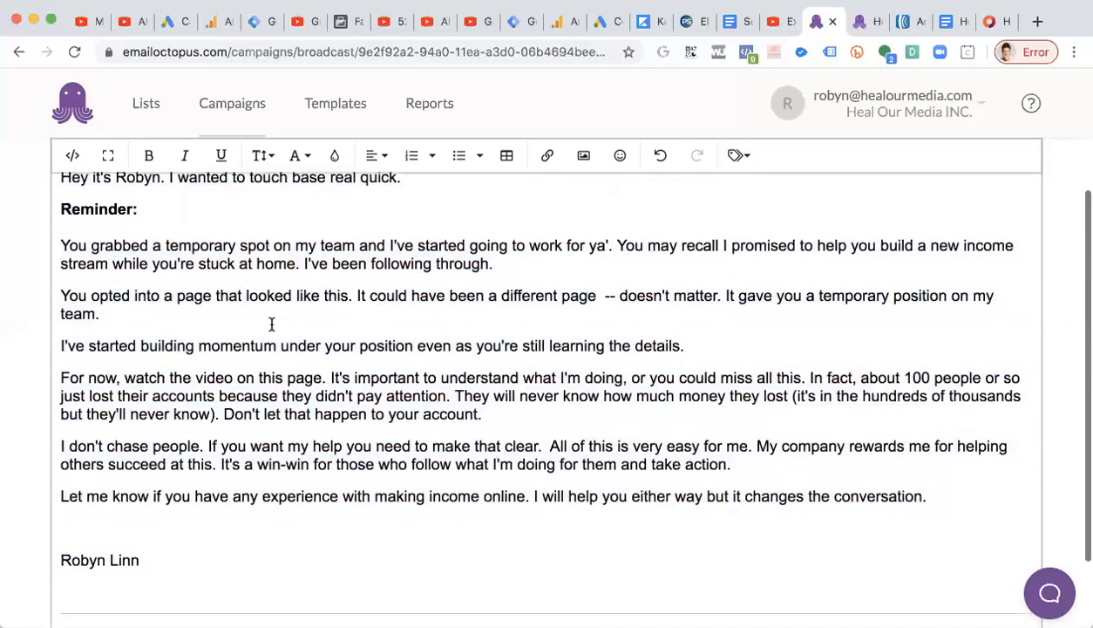
pyautogui.scroll(2, 272, 324)
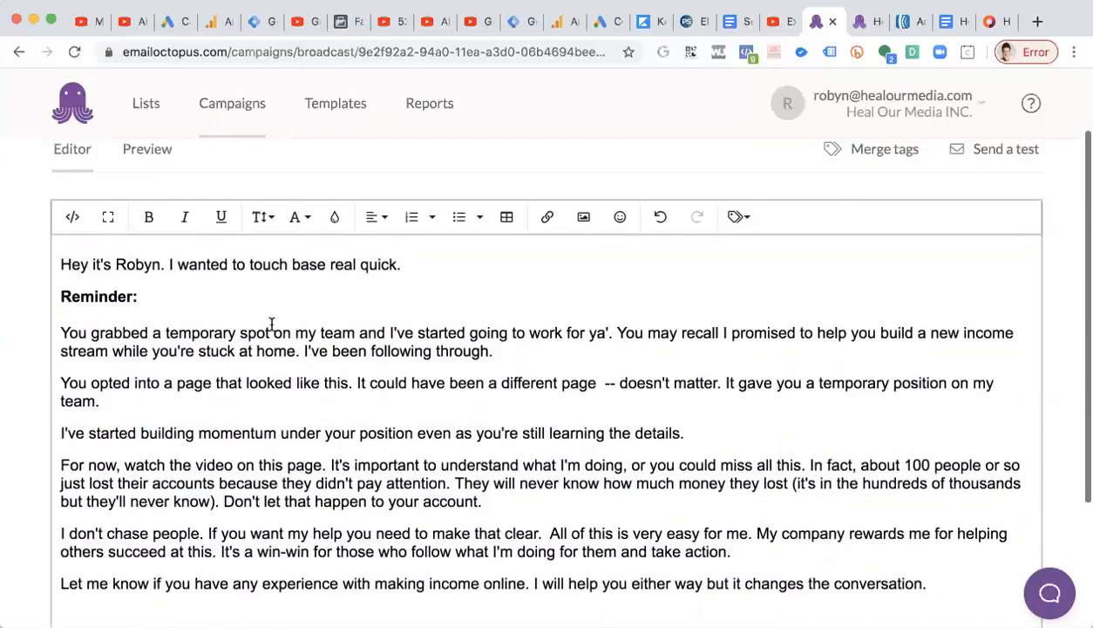
pyautogui.click(301, 218)
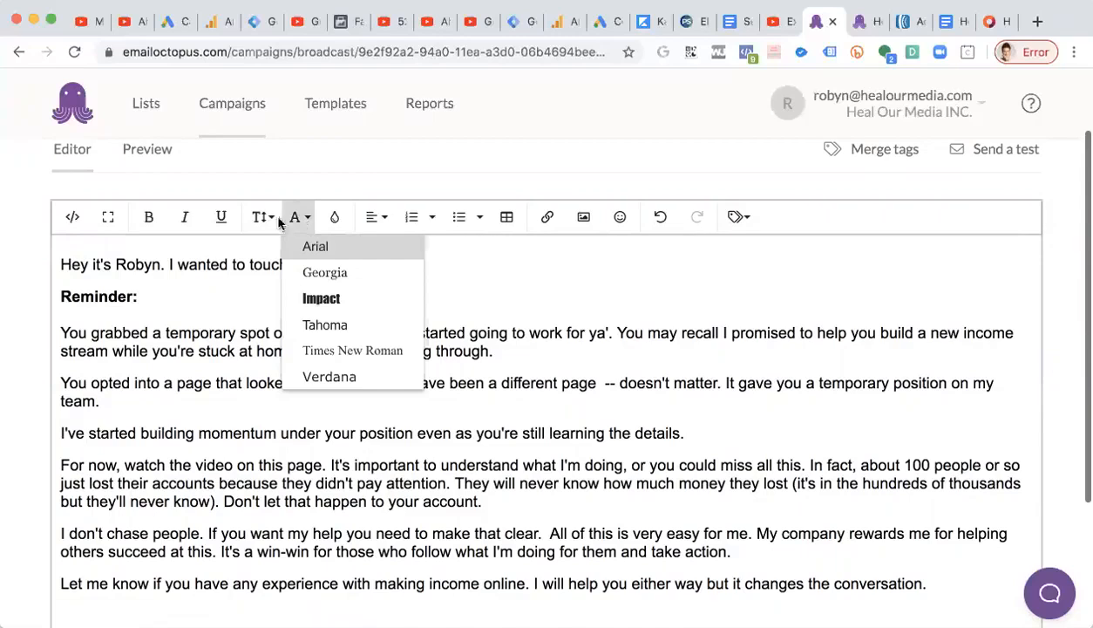
pyautogui.click(272, 219)
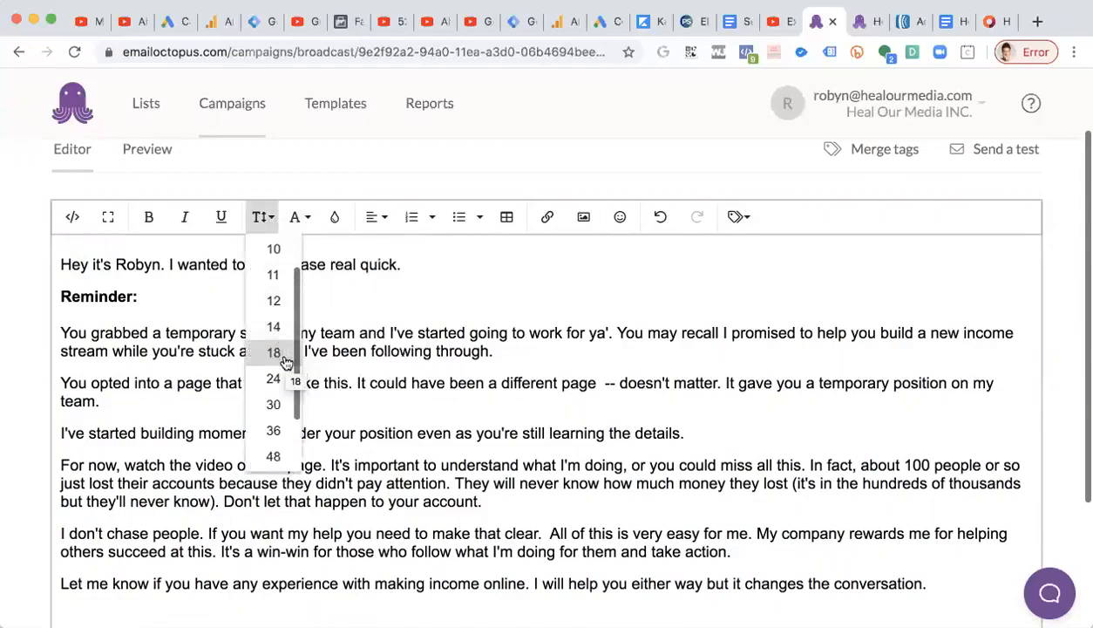
pyautogui.click(384, 342)
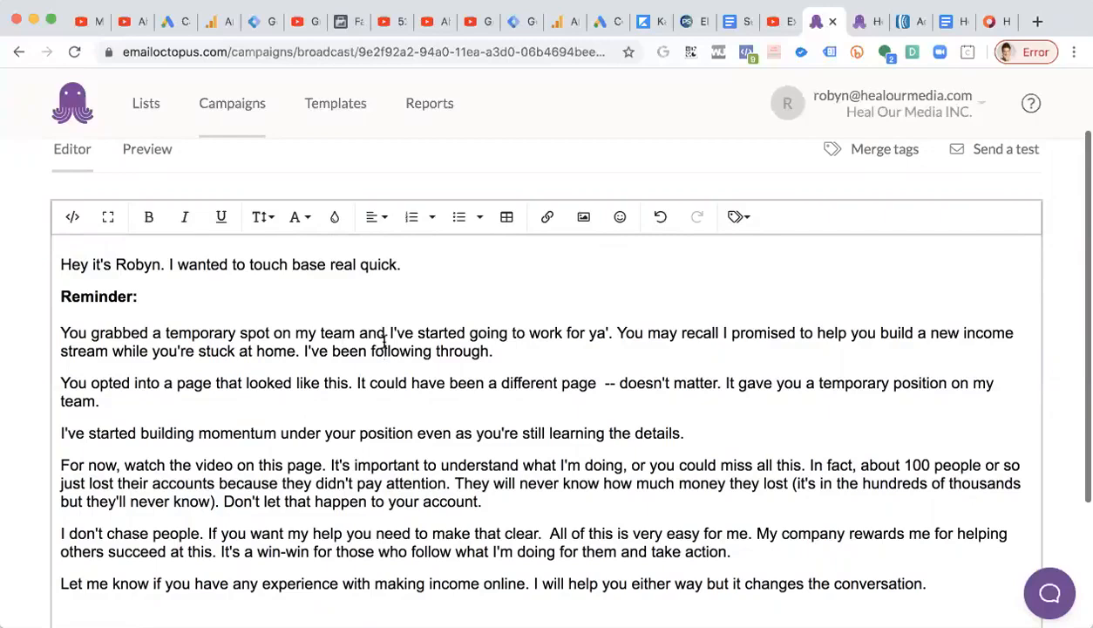
pyautogui.click(266, 221)
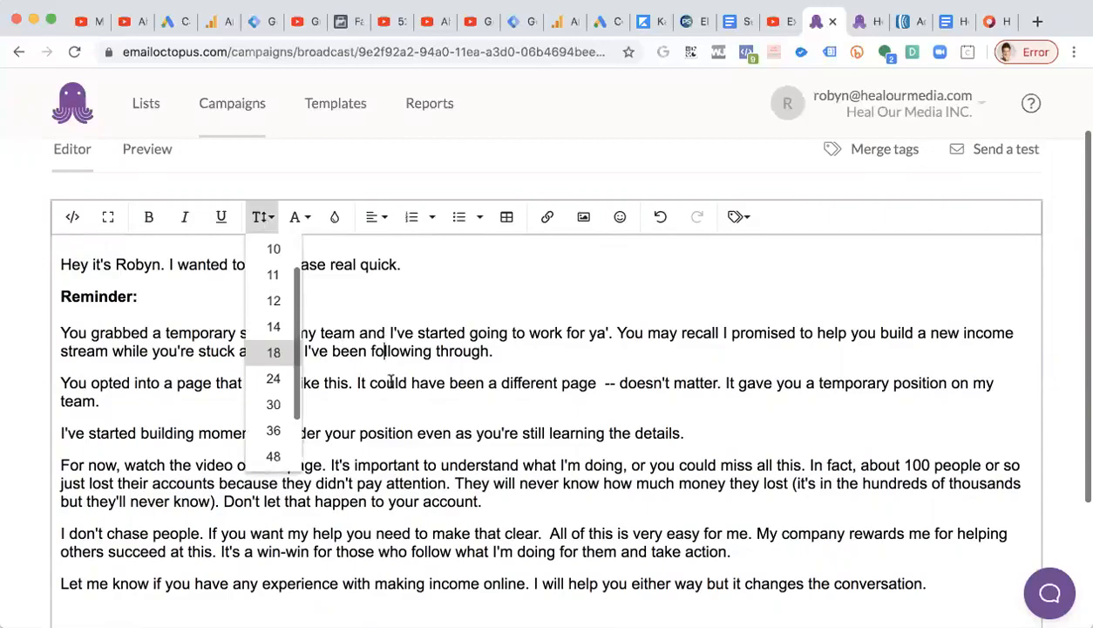
pyautogui.click(391, 381)
pyautogui.click(61, 262)
pyautogui.moveTo(62, 261); pyautogui.dragTo(482, 595)
pyautogui.scroll(-3, 66, 467)
pyautogui.keyDown('shift'); pyautogui.click(145, 503); pyautogui.keyUp('shift')
pyautogui.scroll(-1, 144, 501)
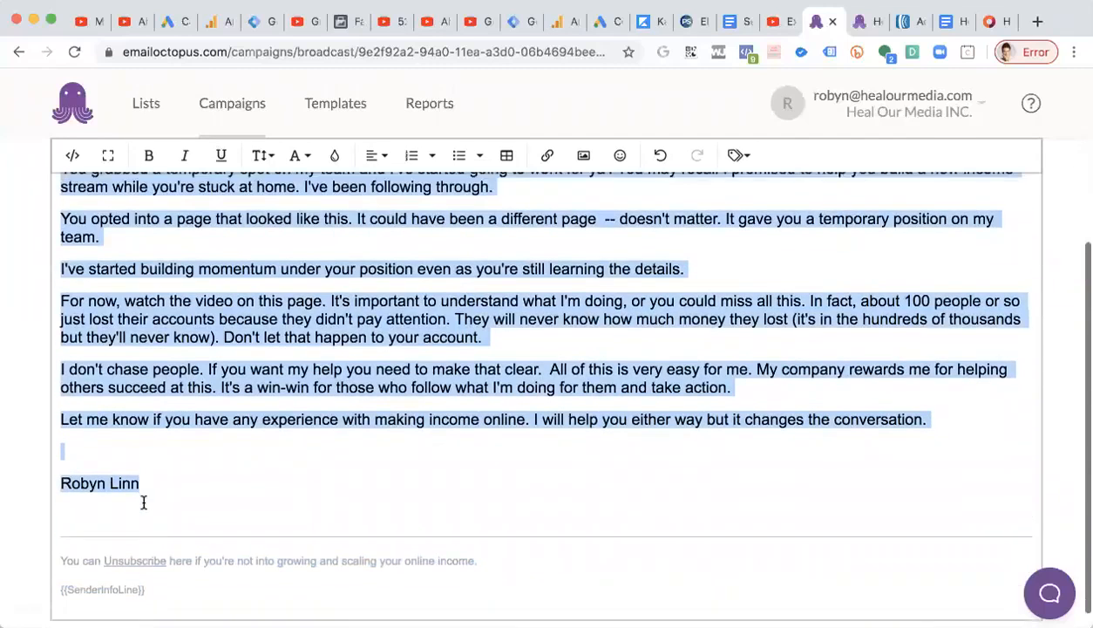
pyautogui.scroll(1, 271, 338)
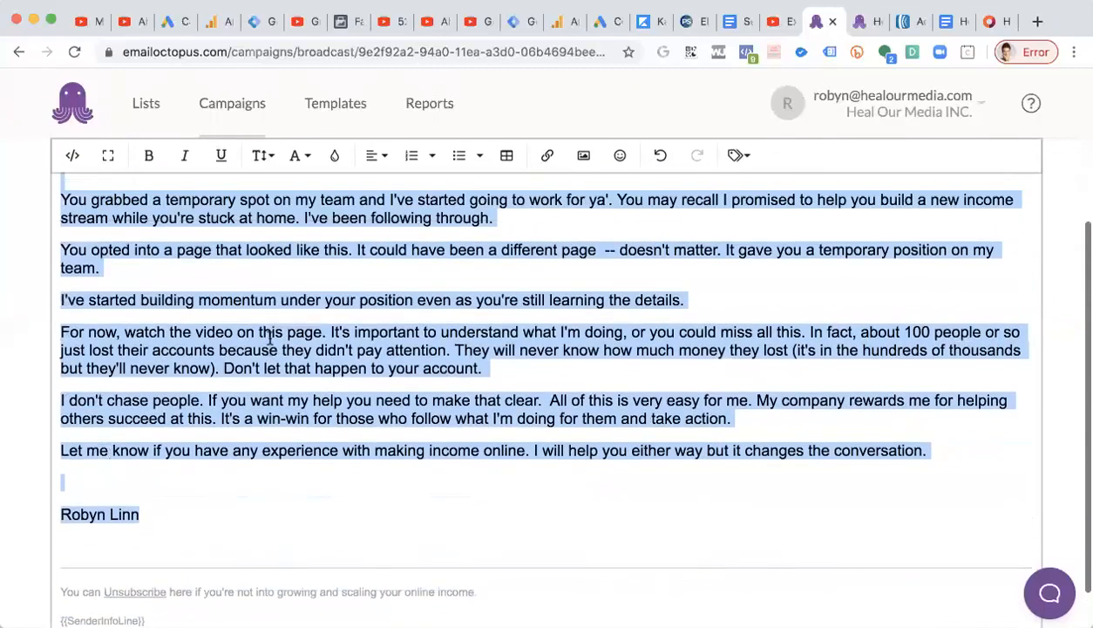
pyautogui.scroll(2, 271, 338)
pyautogui.scroll(1, 408, 288)
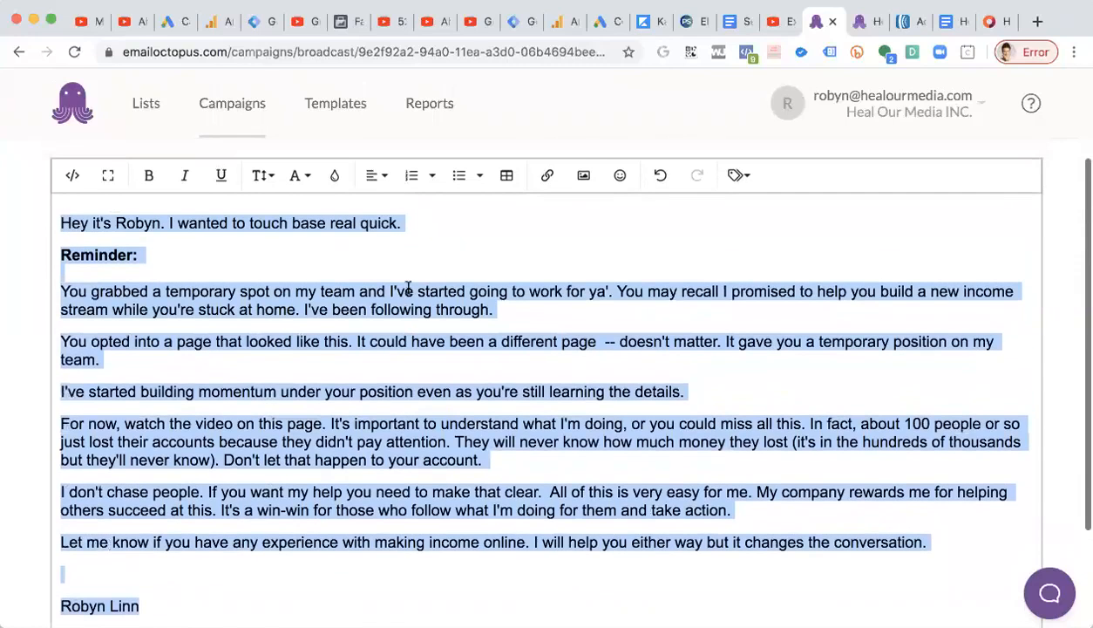
pyautogui.click(334, 175)
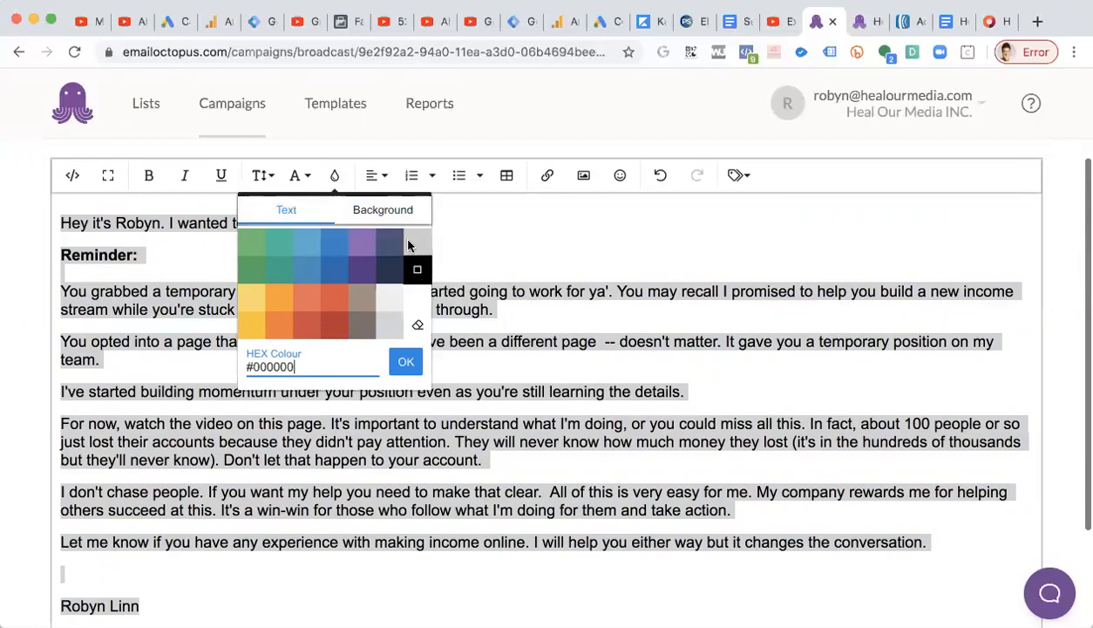
pyautogui.click(149, 359)
# Try yellow background highlight swatches on the Reminder: line.
pyautogui.moveTo(139, 254); pyautogui.dragTo(54, 255)
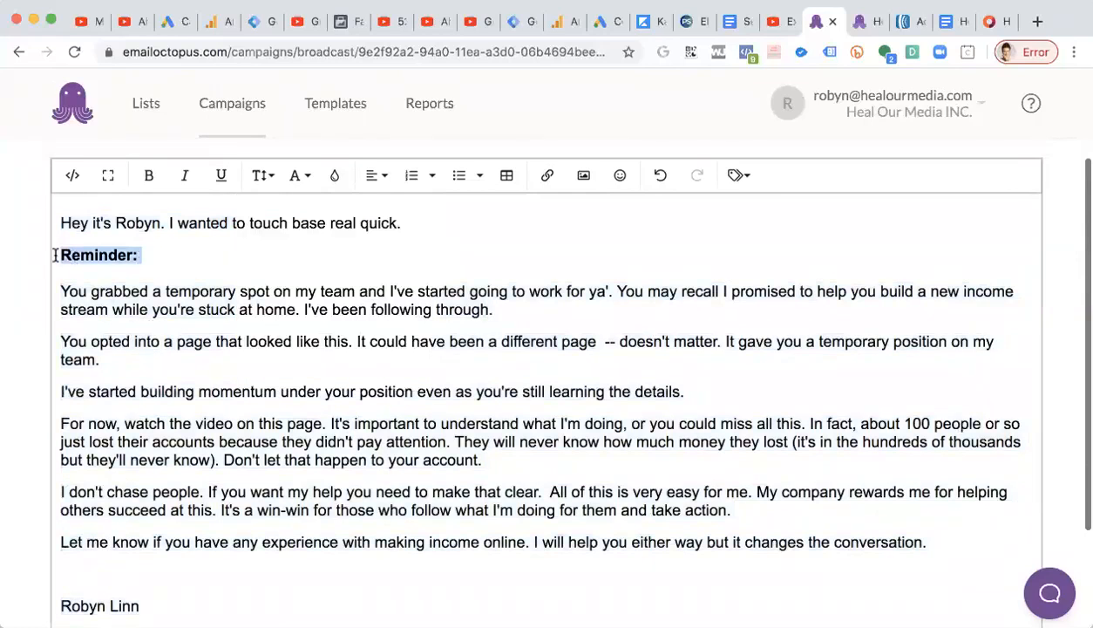
pyautogui.click(334, 175)
pyautogui.click(384, 210)
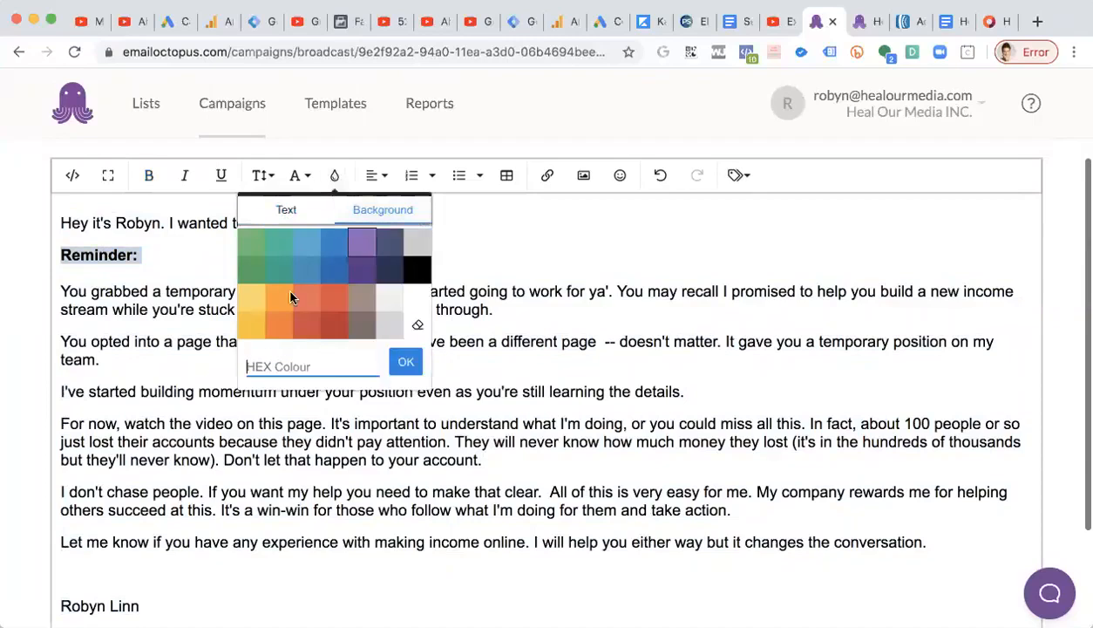
pyautogui.click(244, 313)
pyautogui.moveTo(141, 254); pyautogui.dragTo(56, 254)
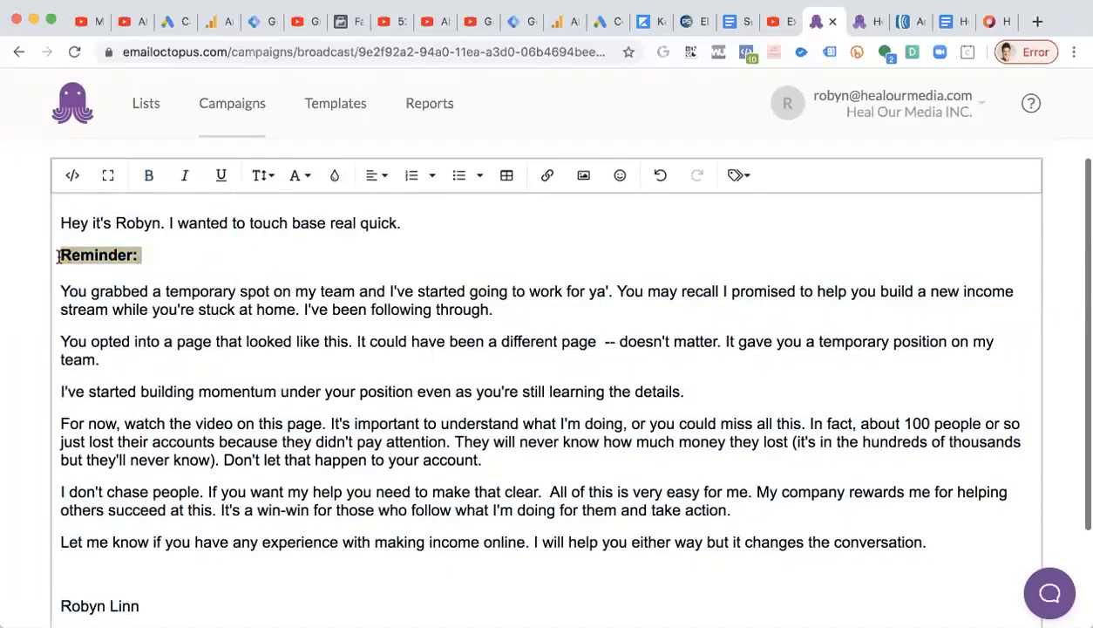
pyautogui.click(336, 178)
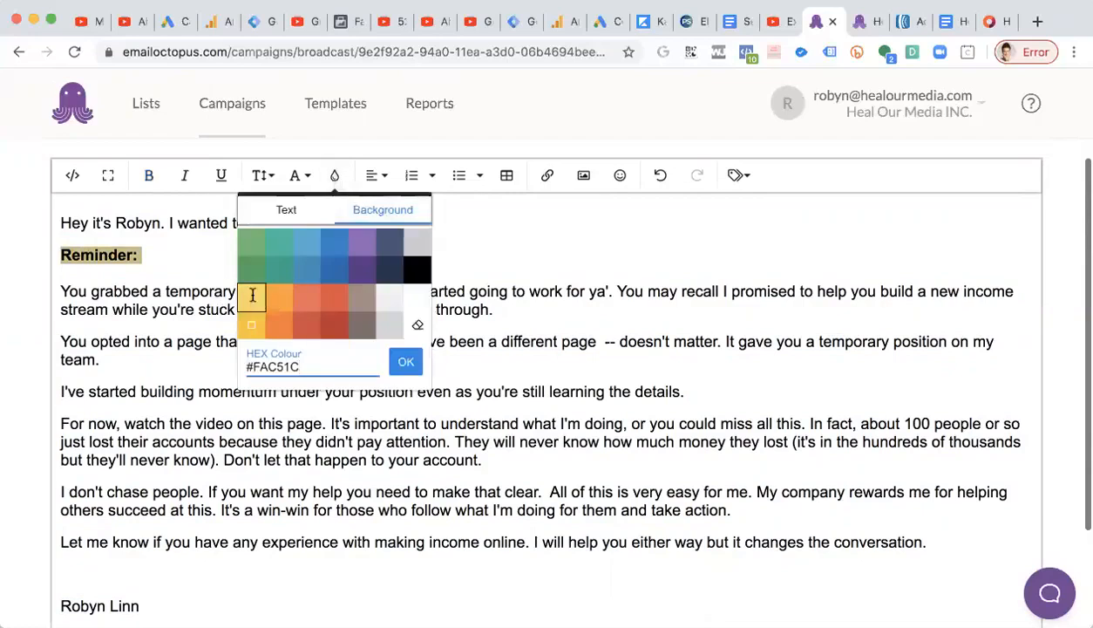
pyautogui.click(251, 296)
pyautogui.click(166, 304)
# Set the Reminder: line's background colour to #F5F22B, copied from the htmlcolorcodes.com colour picker.
pyautogui.moveTo(139, 255); pyautogui.dragTo(30, 255)
pyautogui.click(330, 183)
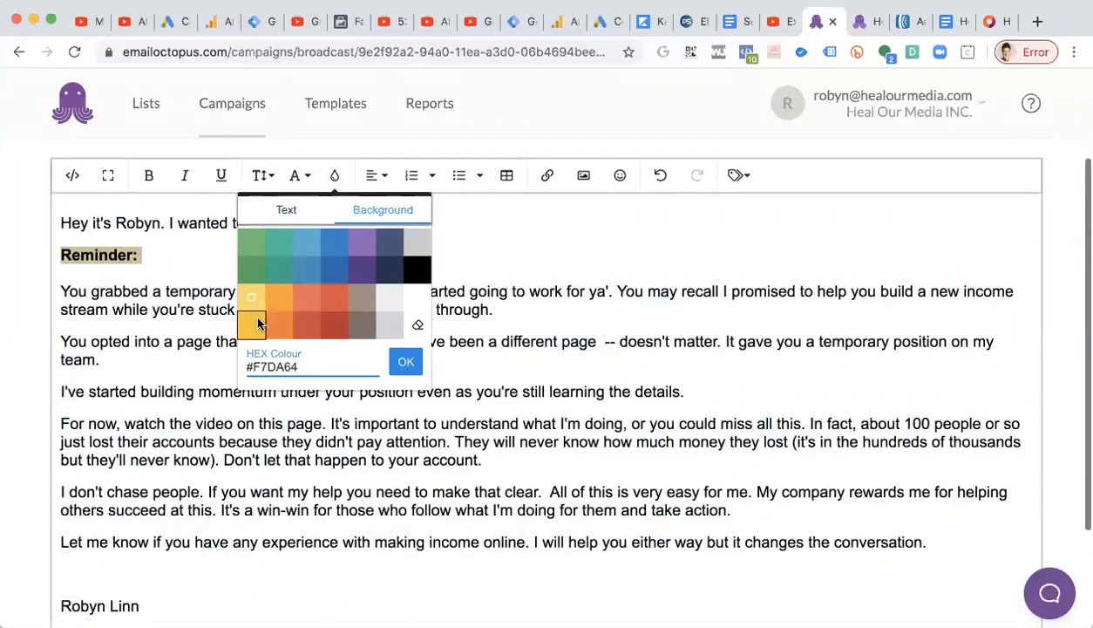
pyautogui.click(987, 21)
pyautogui.moveTo(571, 181)
pyautogui.mouseDown()
pyautogui.moveTo(533, 178)
pyautogui.moveTo(569, 177)
pyautogui.mouseUp()
pyautogui.click(488, 162)
pyautogui.click(573, 179)
pyautogui.moveTo(463, 146); pyautogui.dragTo(459, 136)
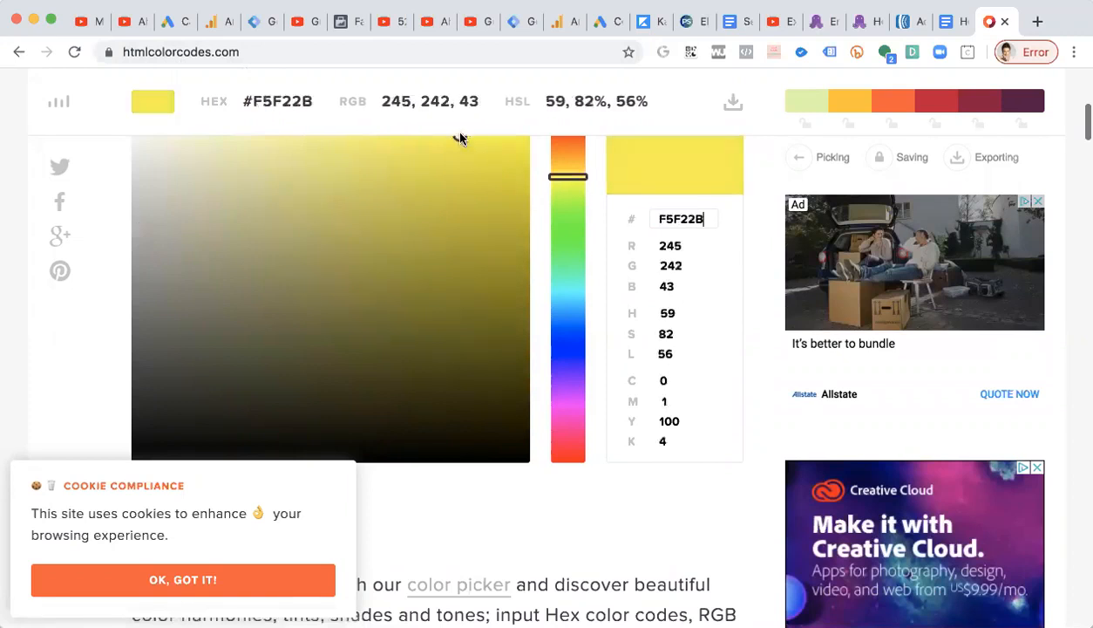
pyautogui.doubleClick(653, 218)
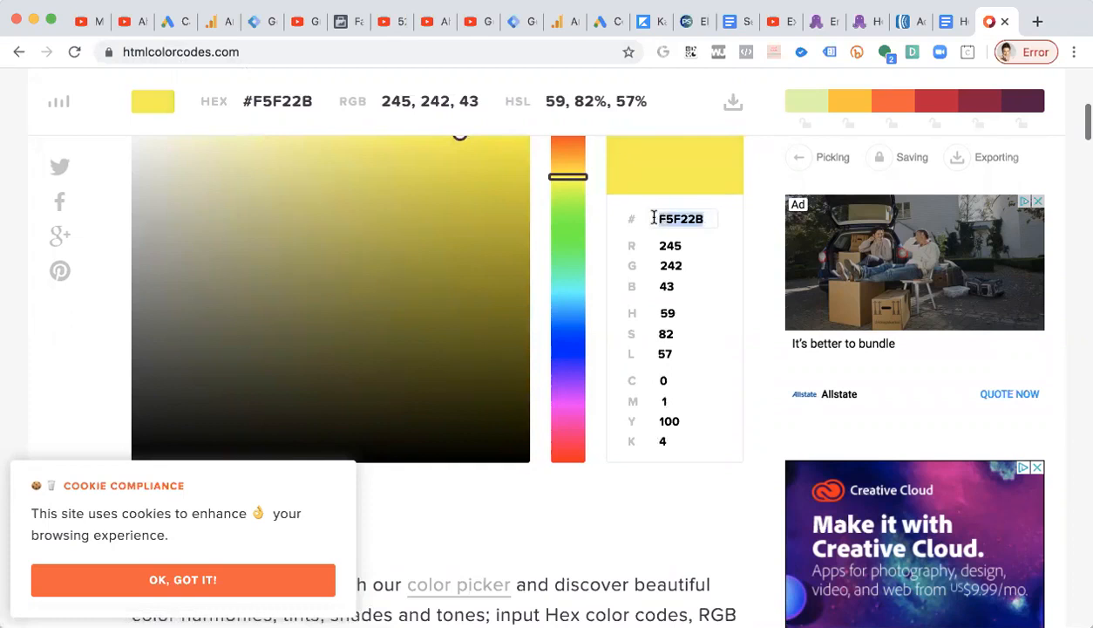
pyautogui.click(813, 26)
pyautogui.tripleClick(259, 366)
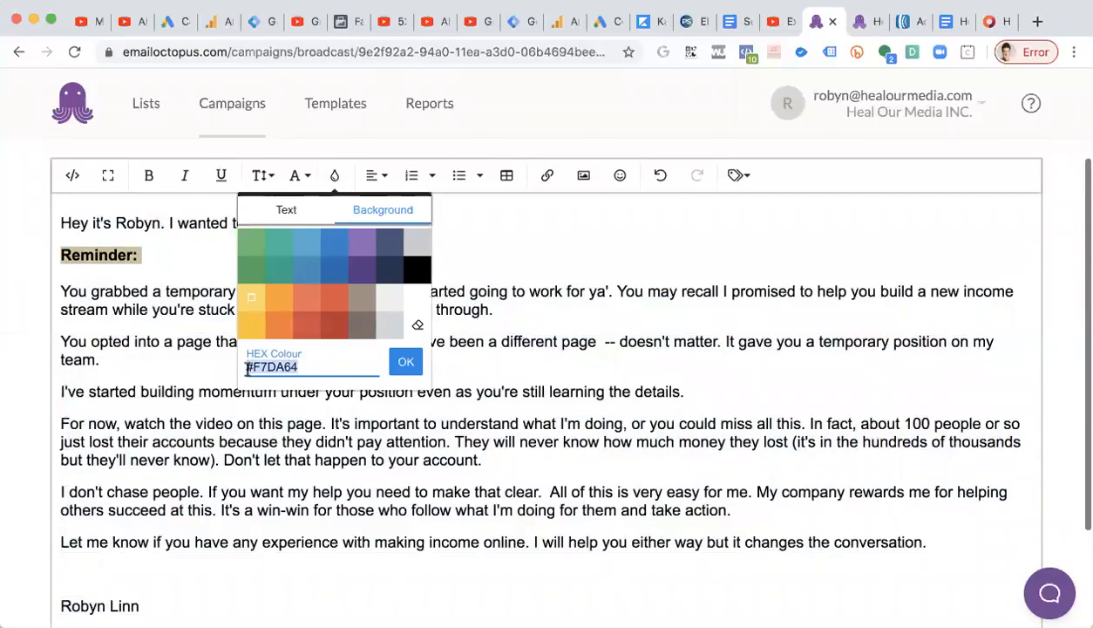
pyautogui.write('#F5F22B')
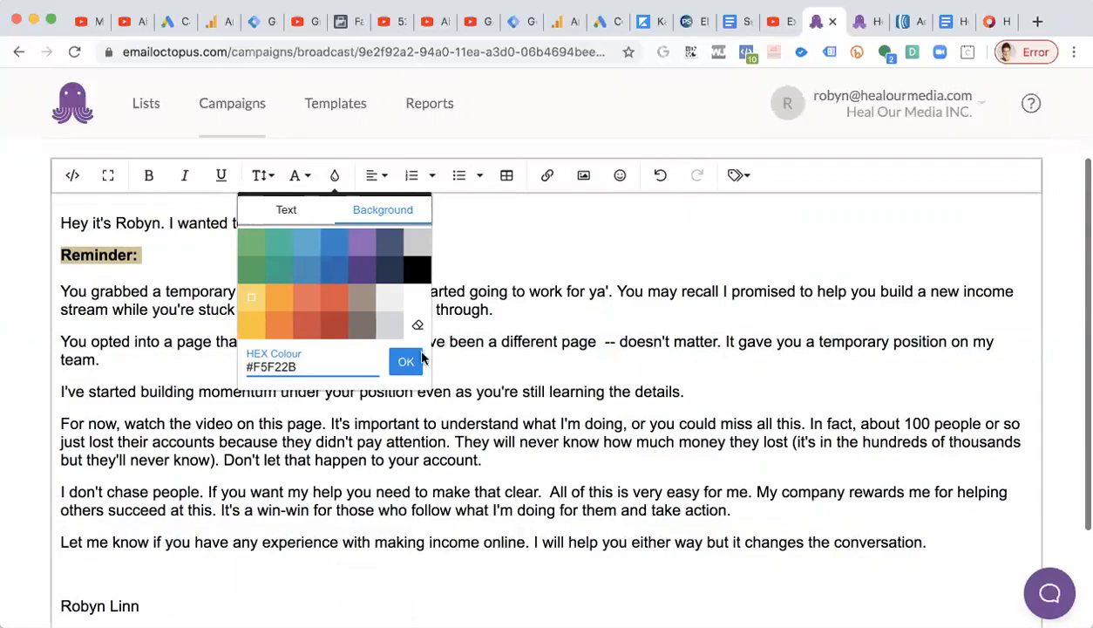
pyautogui.click(406, 361)
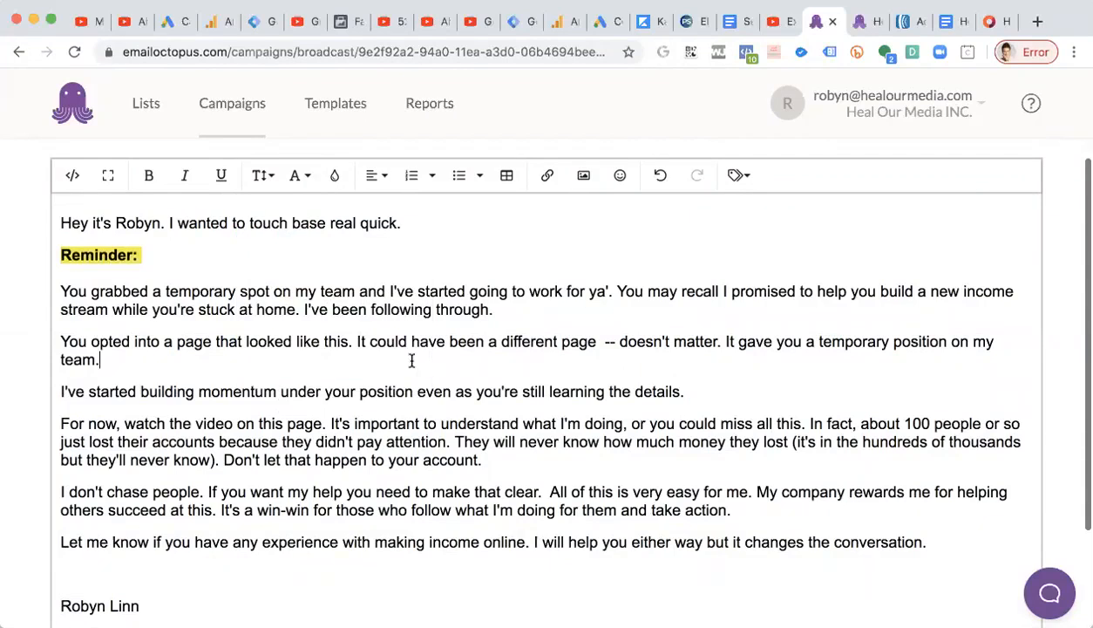
pyautogui.click(335, 177)
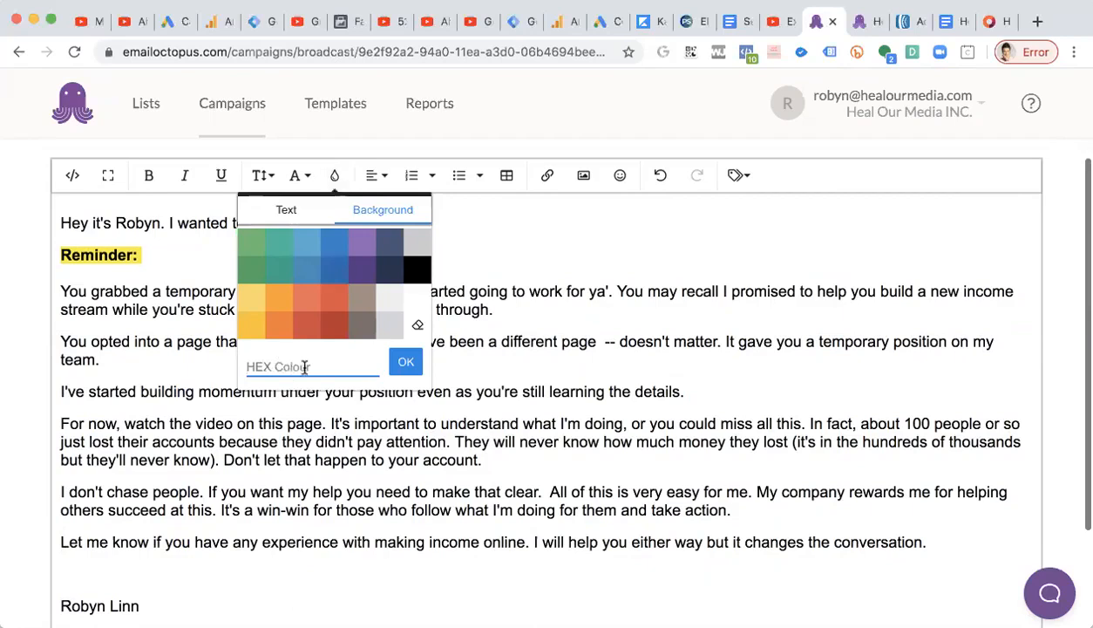
pyautogui.click(988, 31)
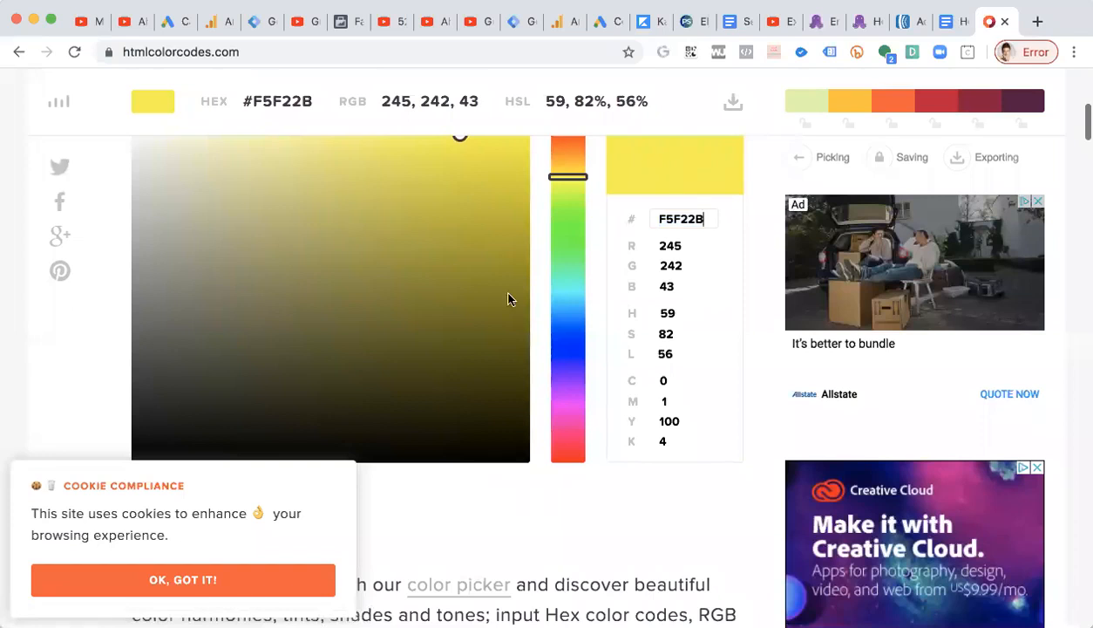
pyautogui.scroll(2, 509, 297)
pyautogui.scroll(-1, 509, 297)
pyautogui.click(192, 51)
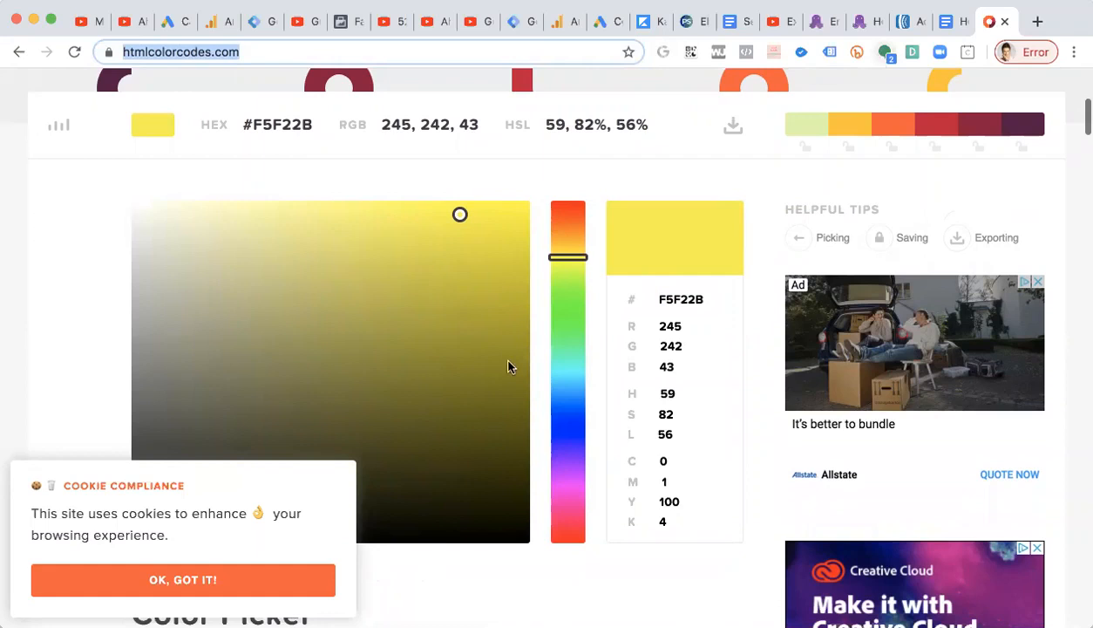
pyautogui.moveTo(556, 279); pyautogui.dragTo(561, 305)
pyautogui.moveTo(460, 215); pyautogui.dragTo(422, 207)
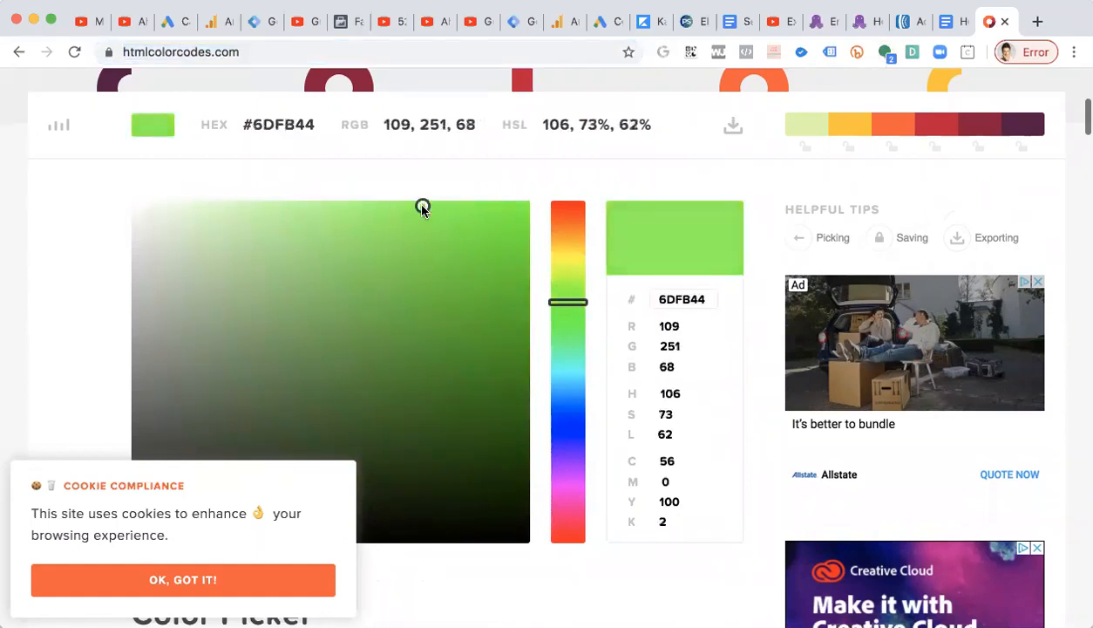
pyautogui.click(817, 22)
pyautogui.click(106, 307)
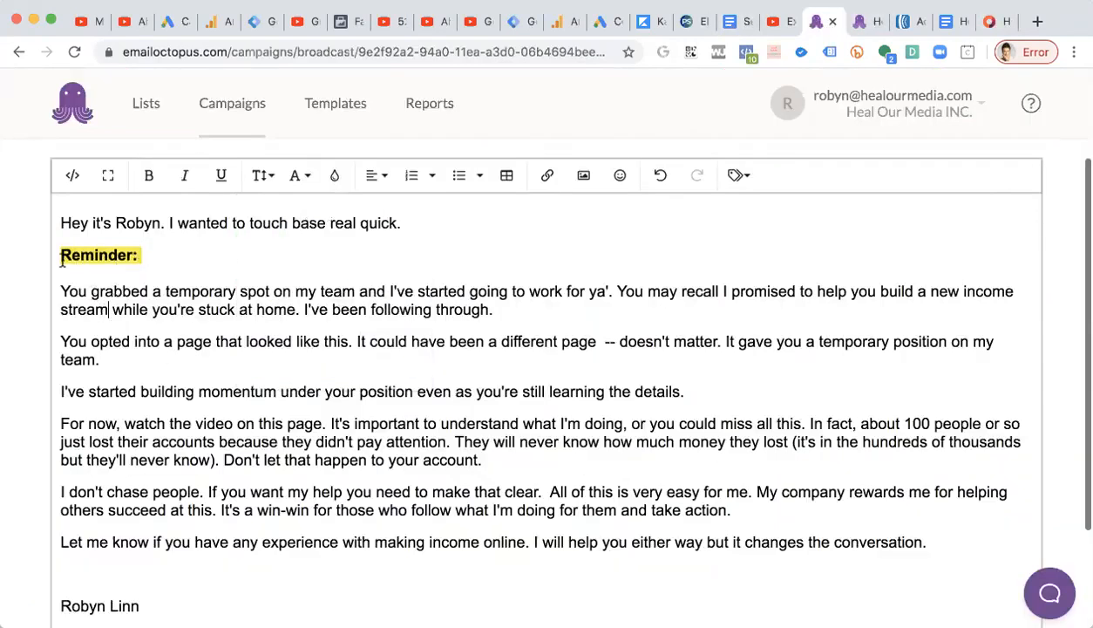
pyautogui.scroll(-1, 175, 259)
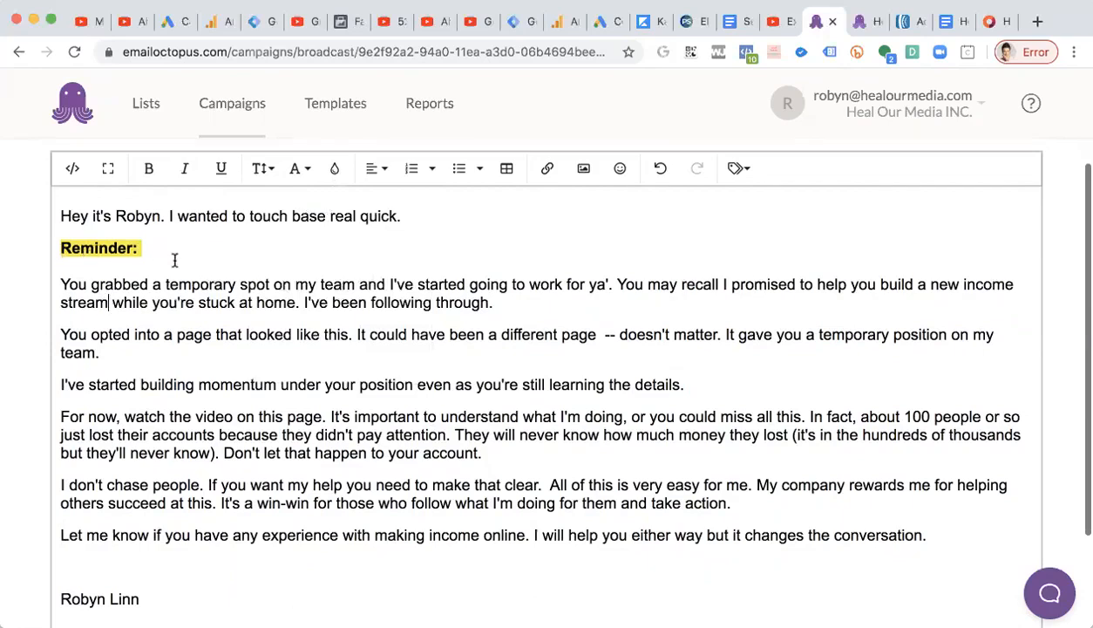
pyautogui.moveTo(166, 214); pyautogui.dragTo(55, 212)
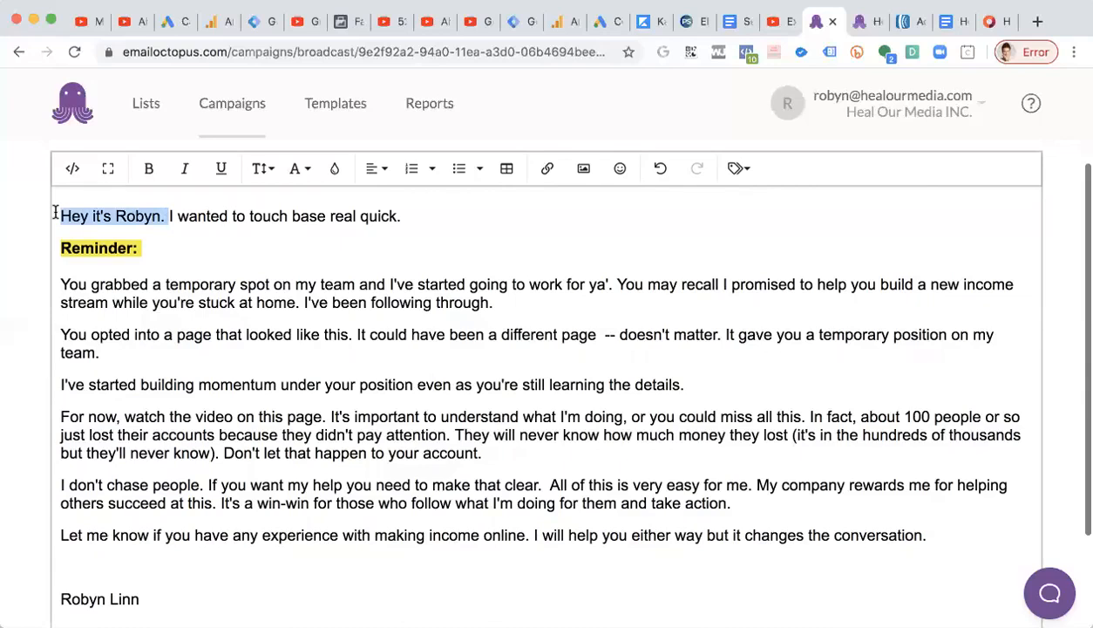
pyautogui.scroll(-1, 269, 214)
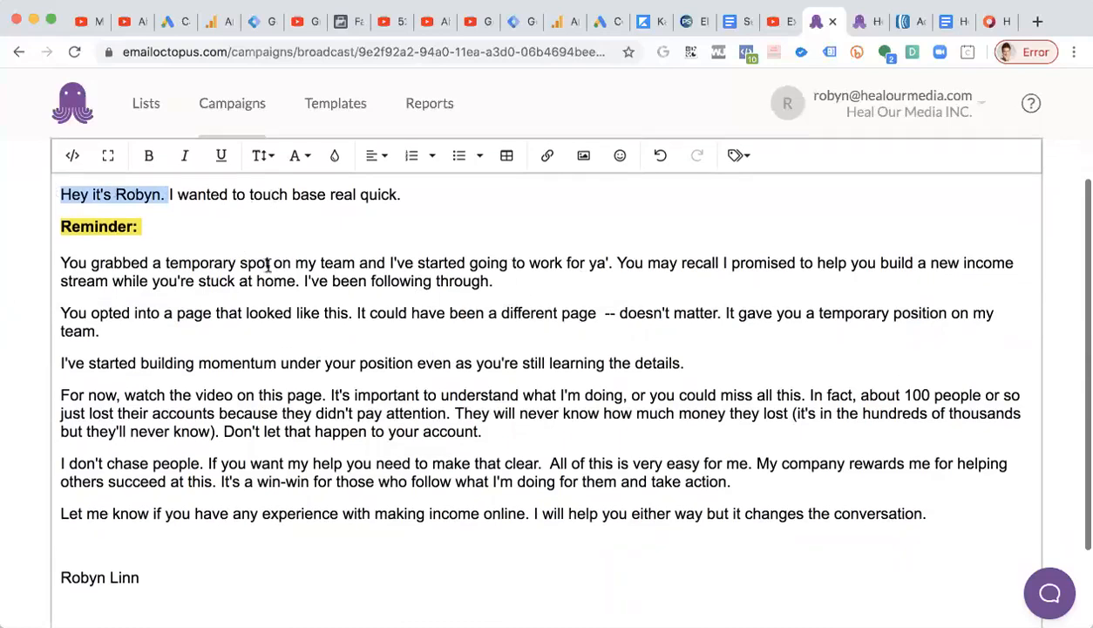
pyautogui.moveTo(351, 263); pyautogui.dragTo(274, 256)
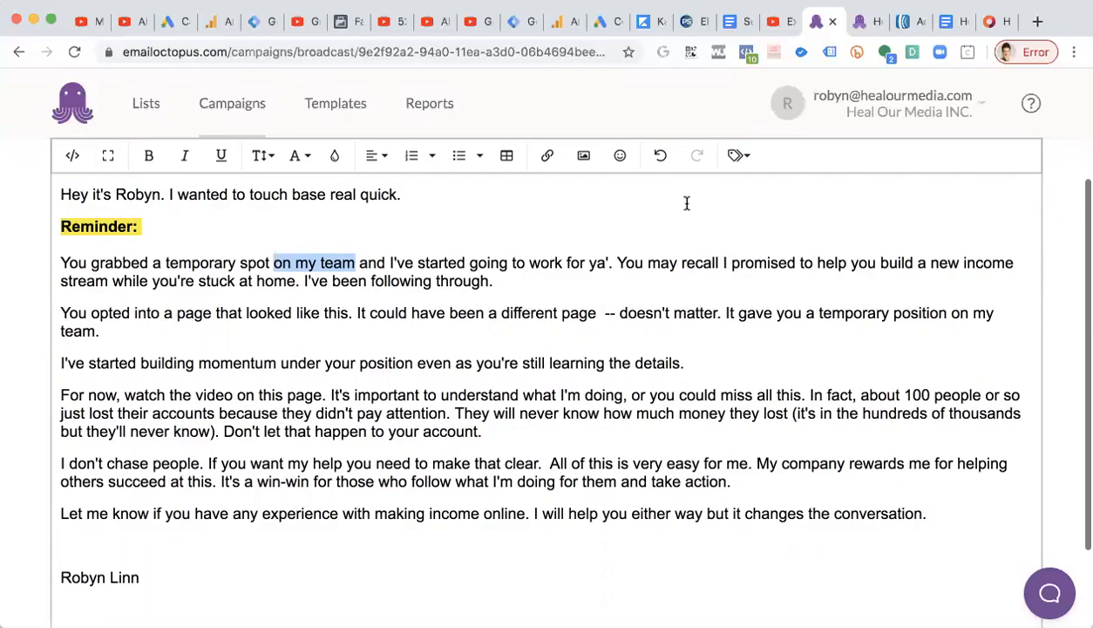
pyautogui.scroll(1, 687, 203)
pyautogui.scroll(-1, 687, 204)
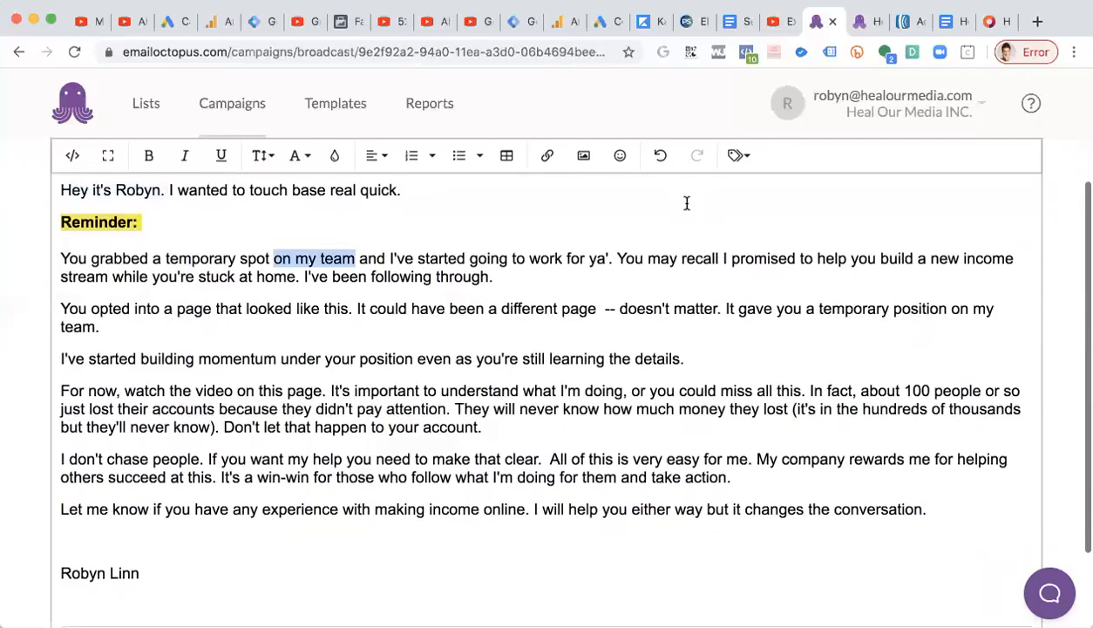
# Open robynlinn.com/residual-income-system/ in a new browser tab.
pyautogui.click(1038, 24)
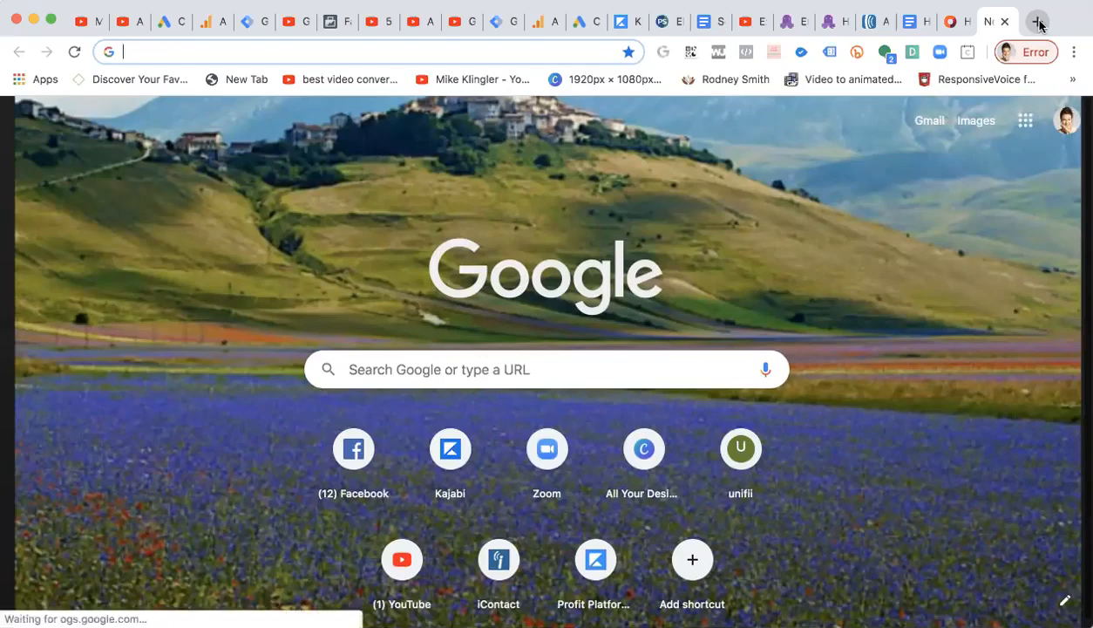
pyautogui.write('robynlinn.com/r')
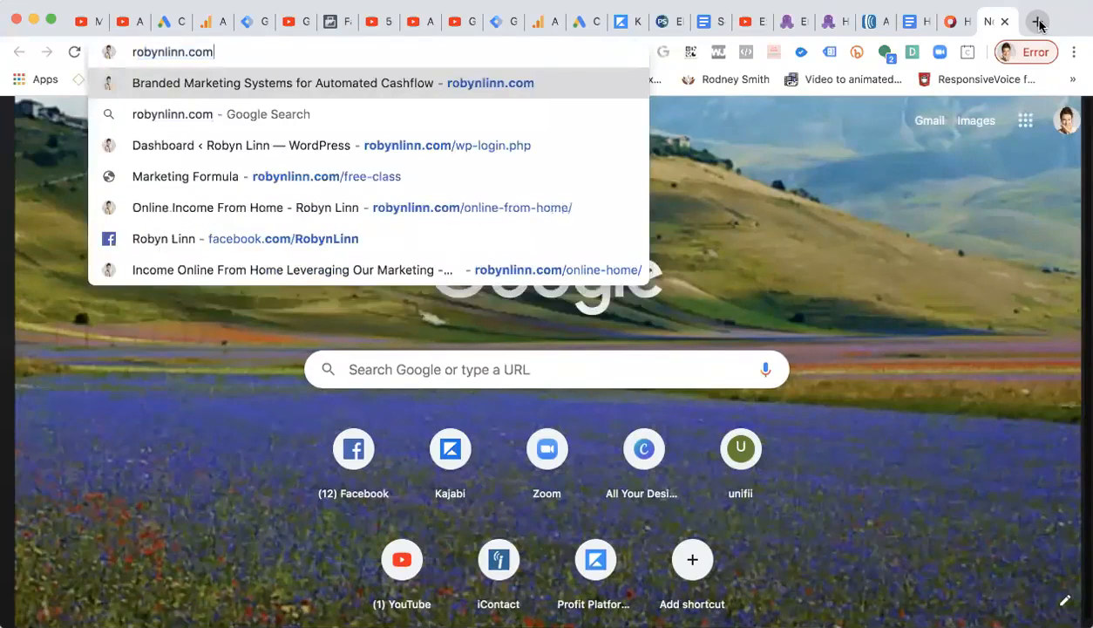
pyautogui.press('Down')
pyautogui.press('Down')
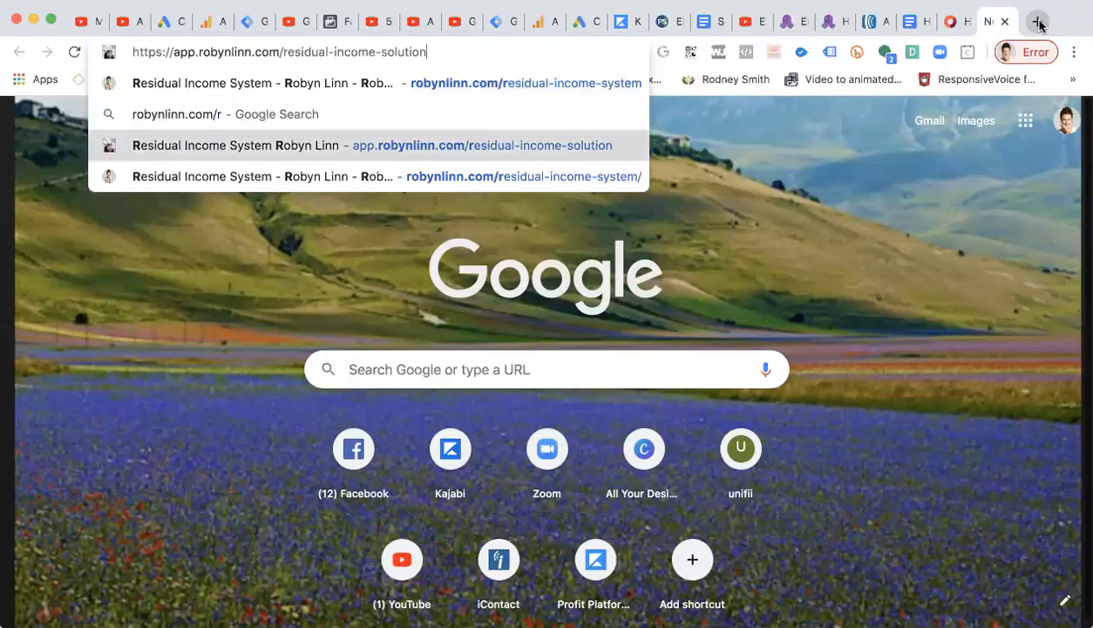
pyautogui.press('Down')
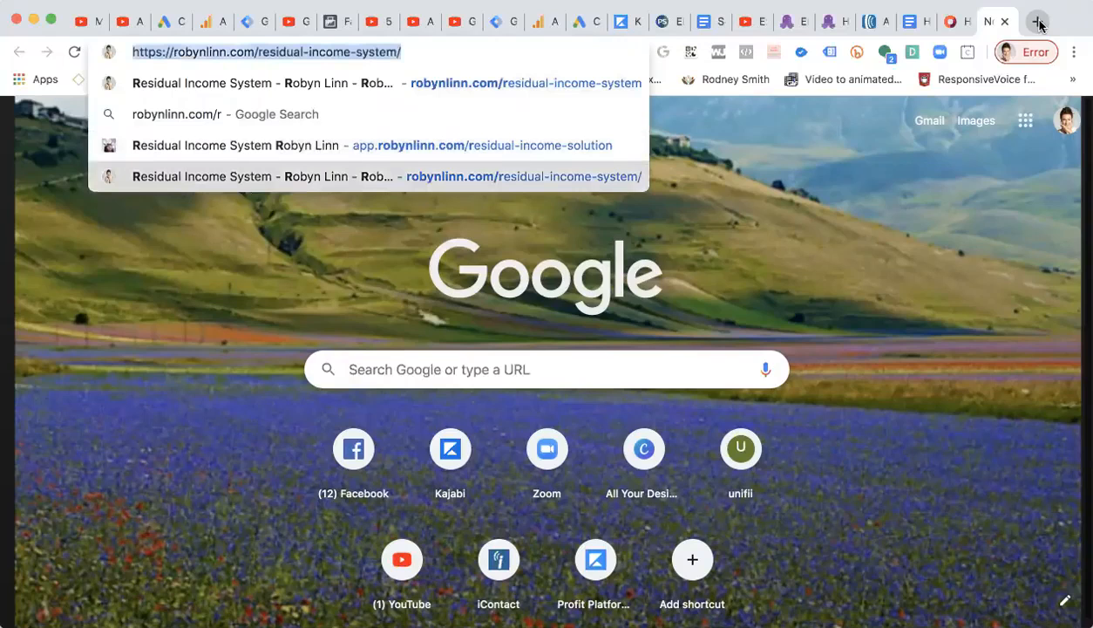
pyautogui.press('Return')
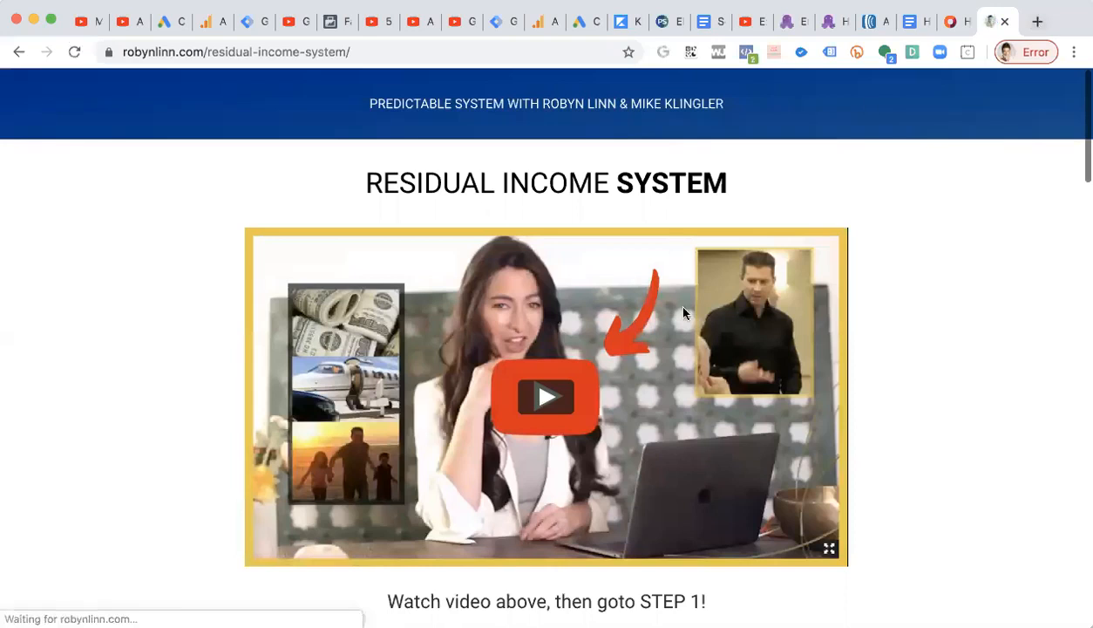
# Scroll through the Residual Income System page to review its sections.
pyautogui.moveTo(204, 52); pyautogui.dragTo(108, 53)
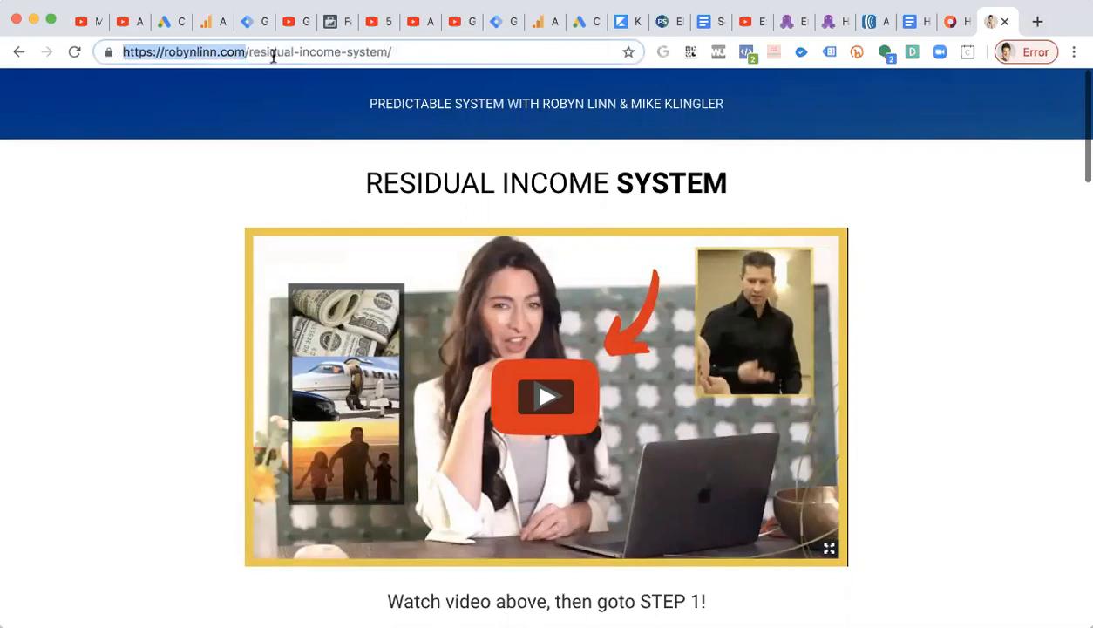
pyautogui.scroll(-12, 415, 127)
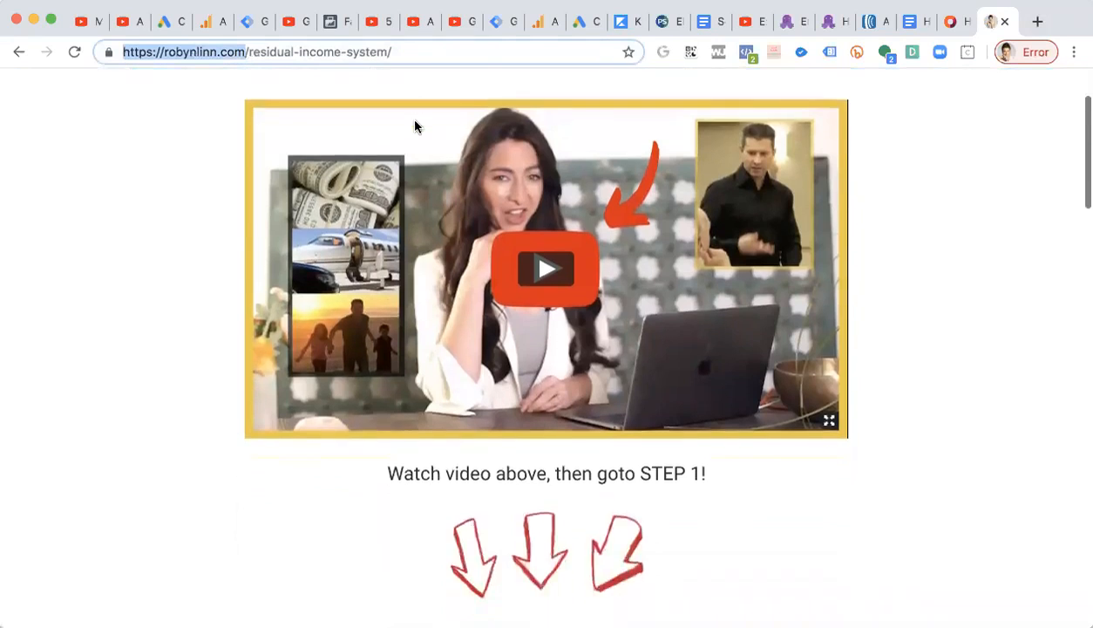
pyautogui.scroll(-9, 415, 127)
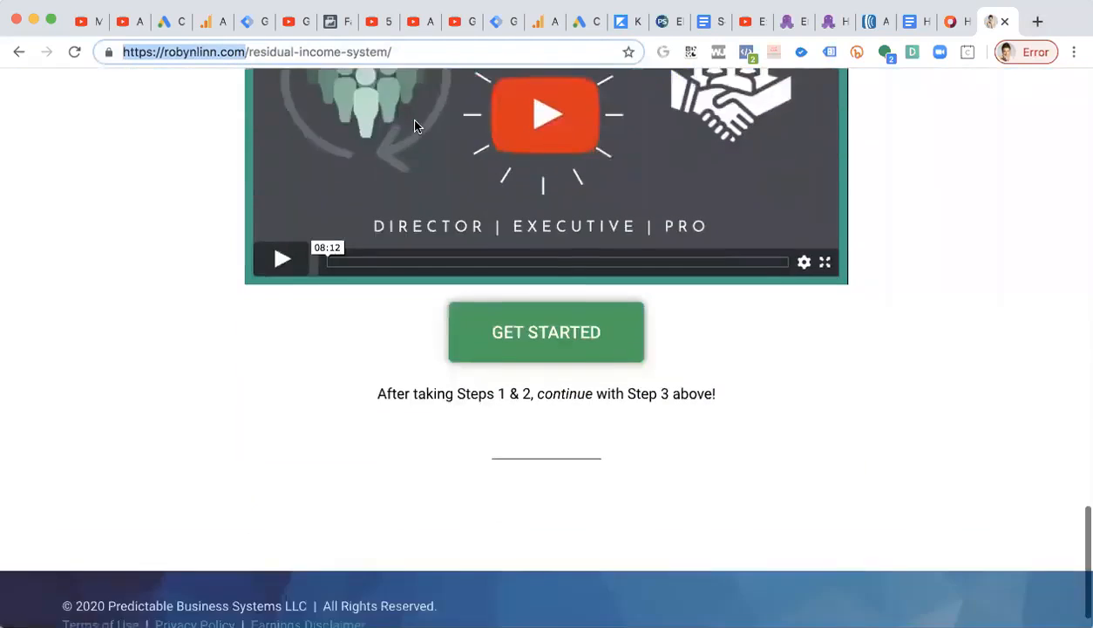
pyautogui.scroll(20, 415, 126)
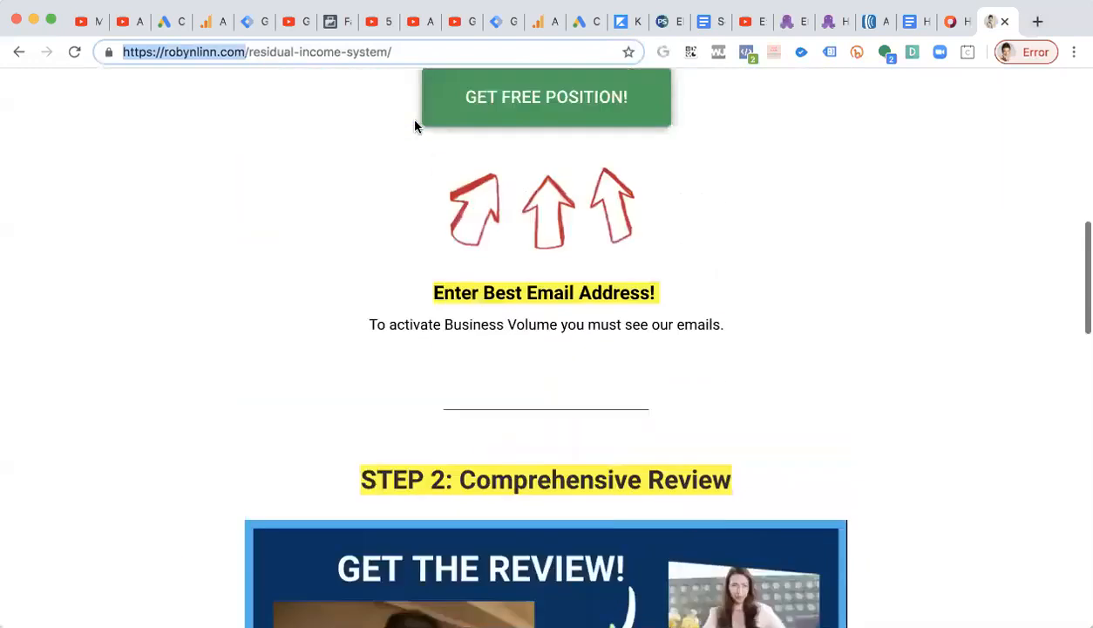
pyautogui.scroll(-4, 415, 126)
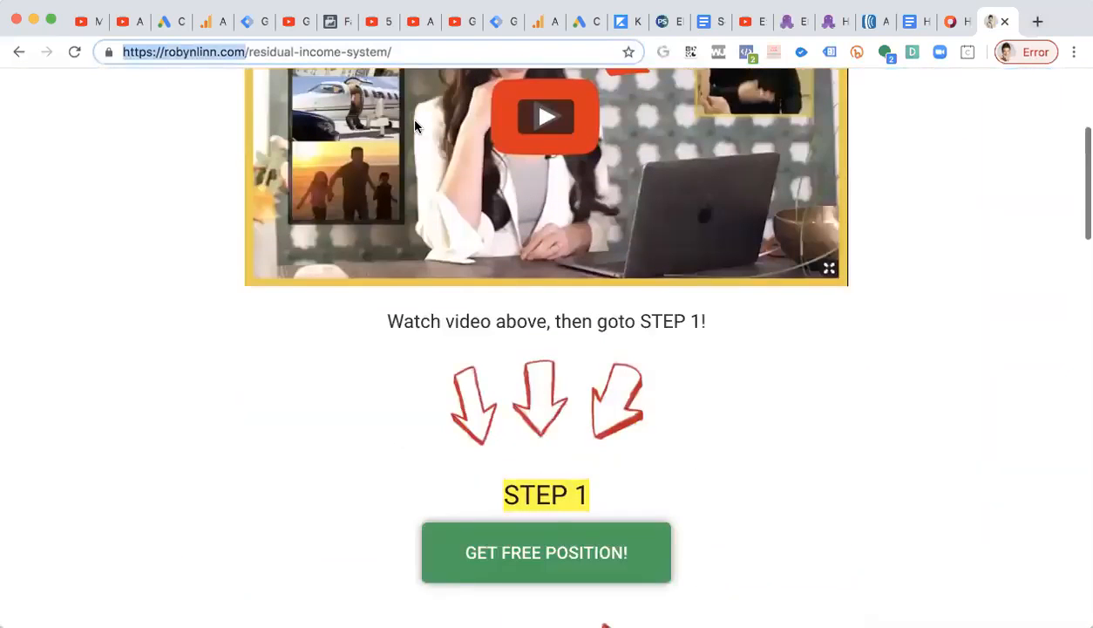
# Copy the Residual Income System page URL and link 'on my team' to it, opening in a new tab.
pyautogui.click(294, 43)
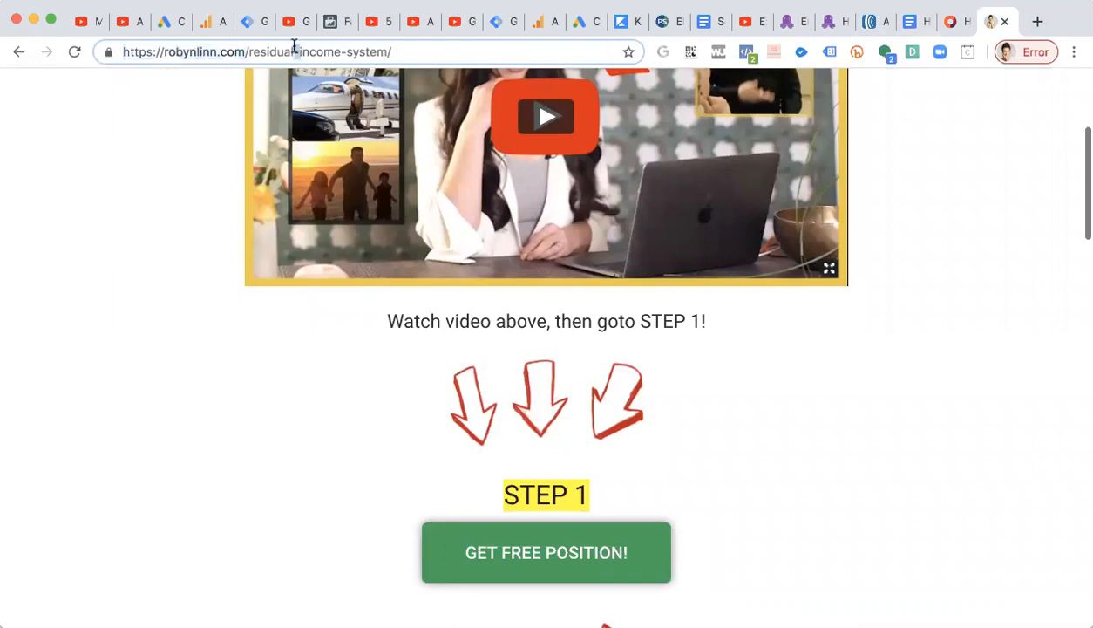
pyautogui.tripleClick(294, 44)
pyautogui.press('super+c')
pyautogui.click(788, 24)
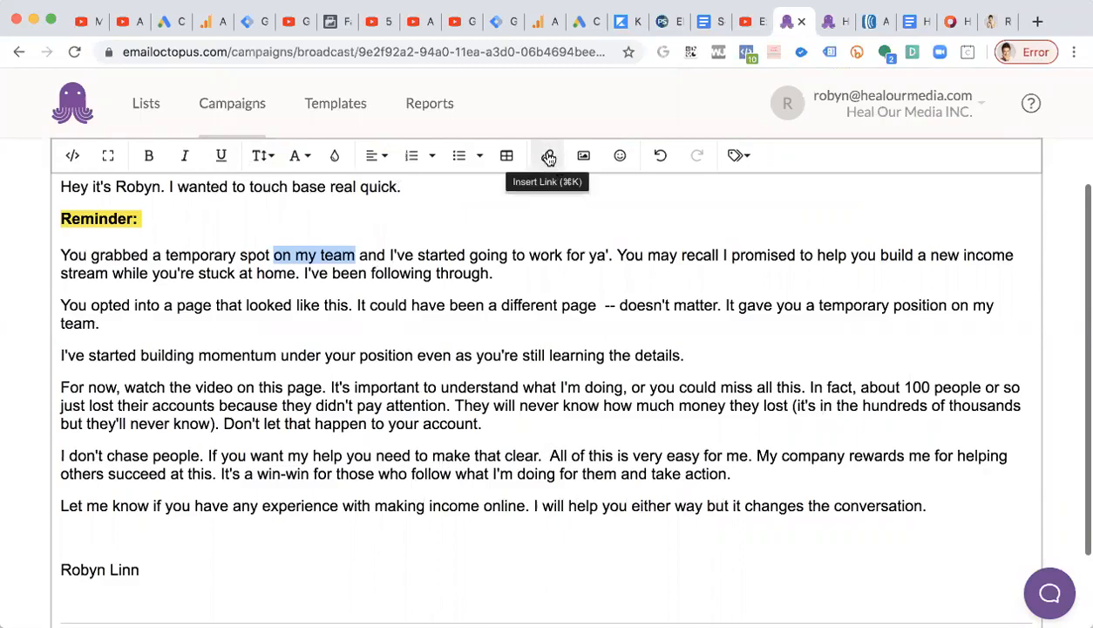
pyautogui.scroll(3, 359, 211)
pyautogui.scroll(-3, 359, 211)
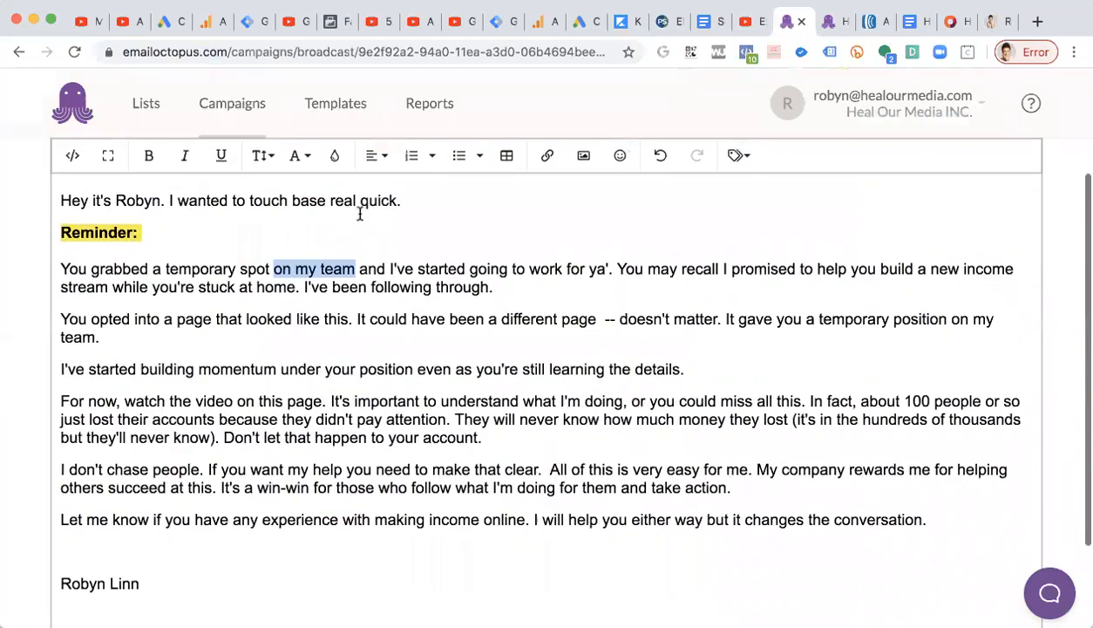
pyautogui.click(546, 155)
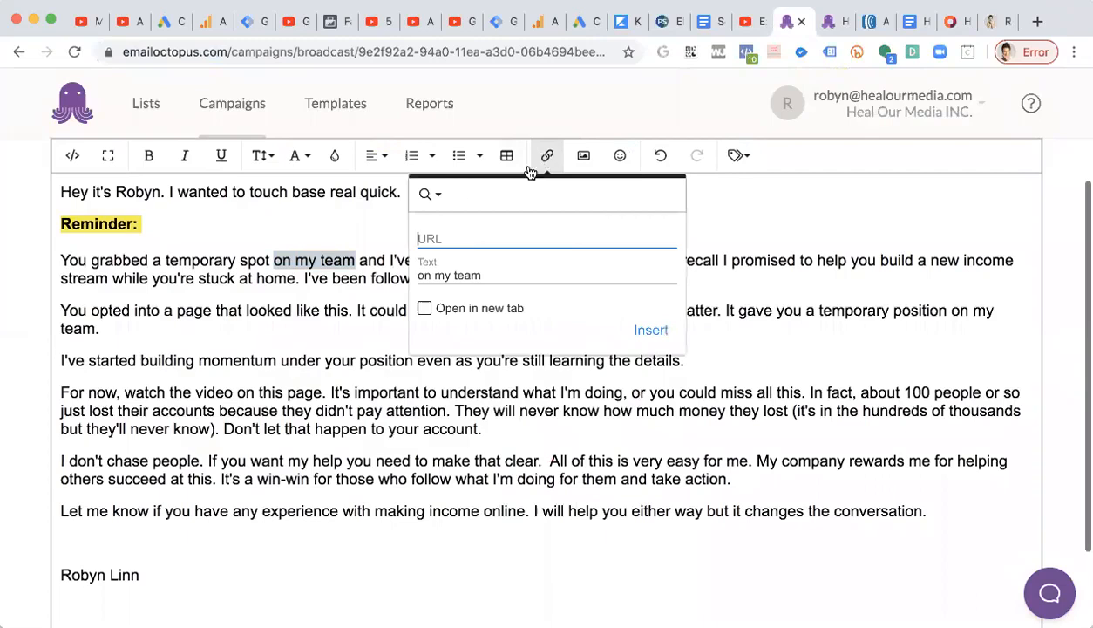
pyautogui.press('super+v')
pyautogui.click(447, 311)
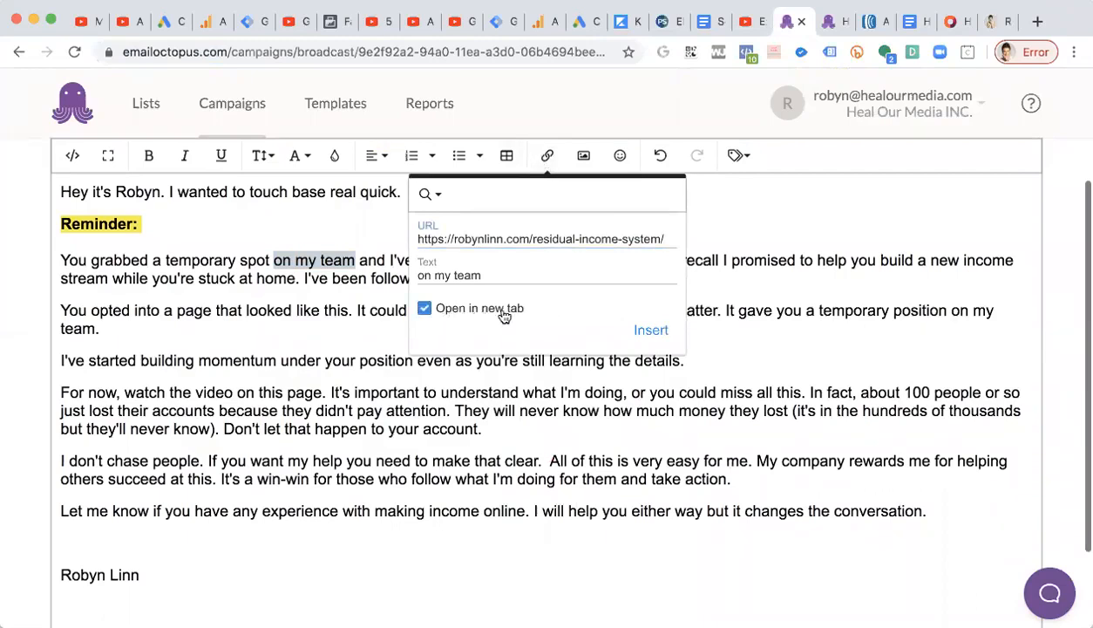
pyautogui.click(650, 329)
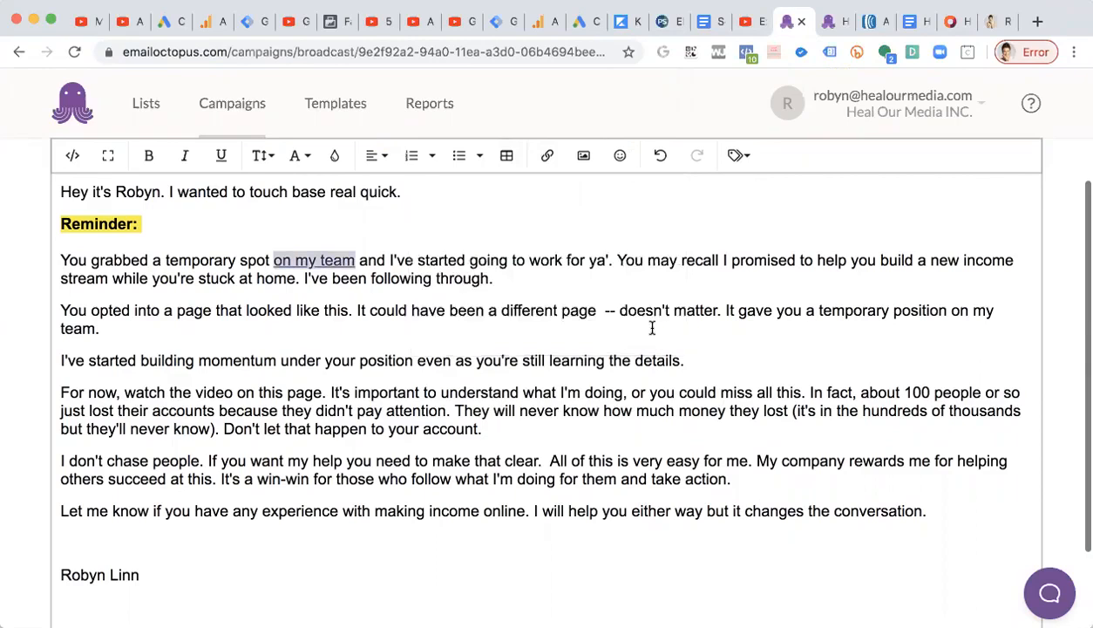
# Reopen the 'on my team' link to check its URL and update it.
pyautogui.click(547, 156)
pyautogui.tripleClick(430, 240)
pyautogui.click(427, 239)
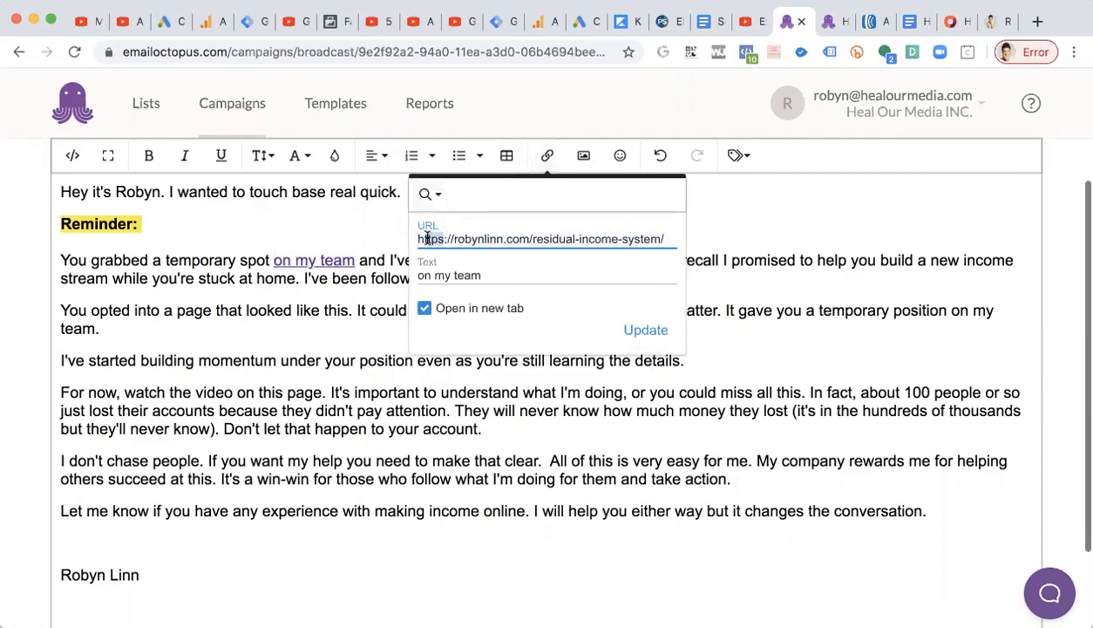
pyautogui.tripleClick(427, 239)
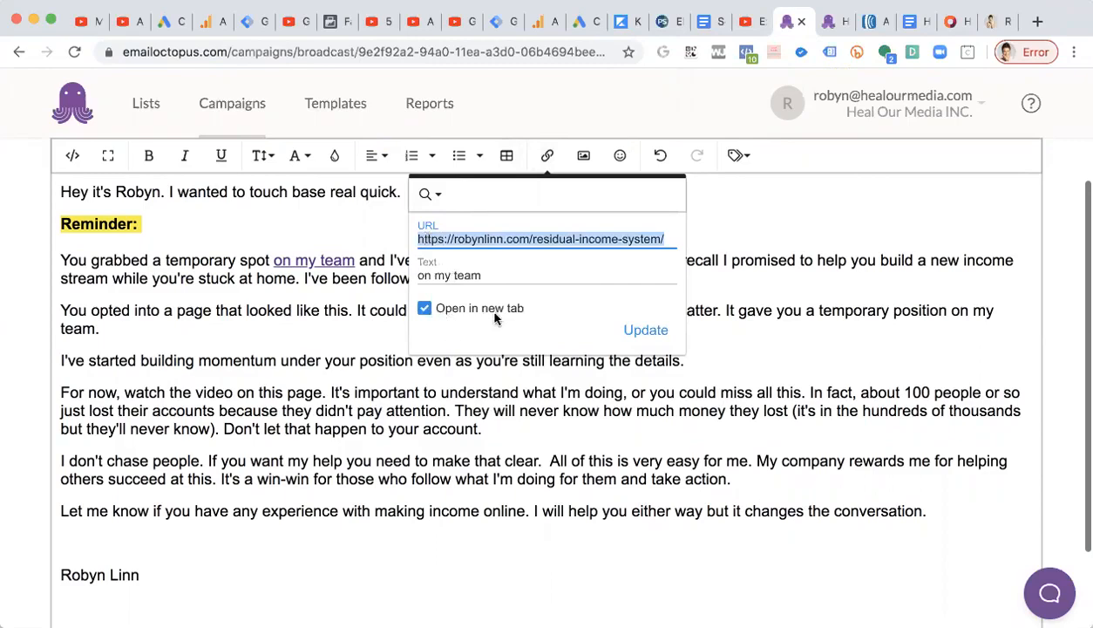
pyautogui.click(644, 334)
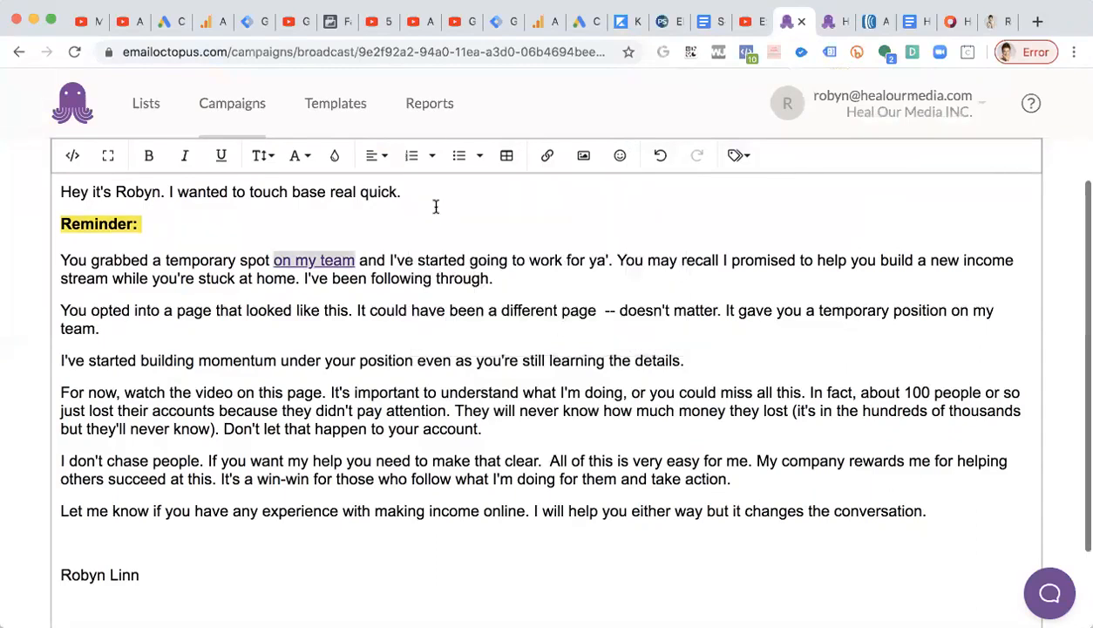
# Try a blue background colour on the 'on my team' link, then clear the background.
pyautogui.click(334, 155)
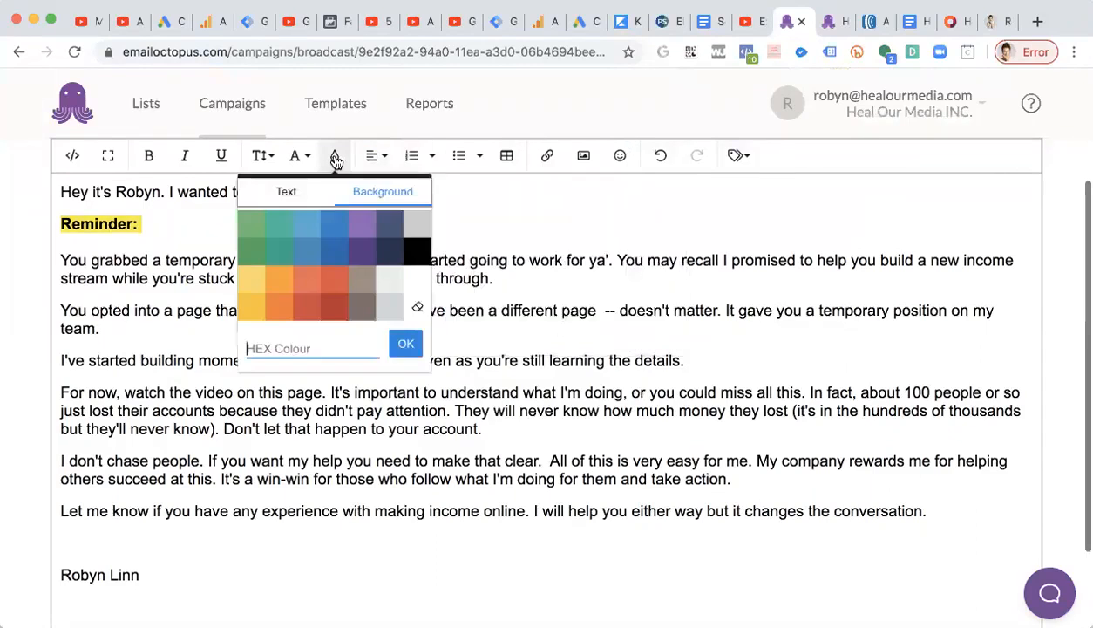
pyautogui.click(334, 231)
pyautogui.click(415, 244)
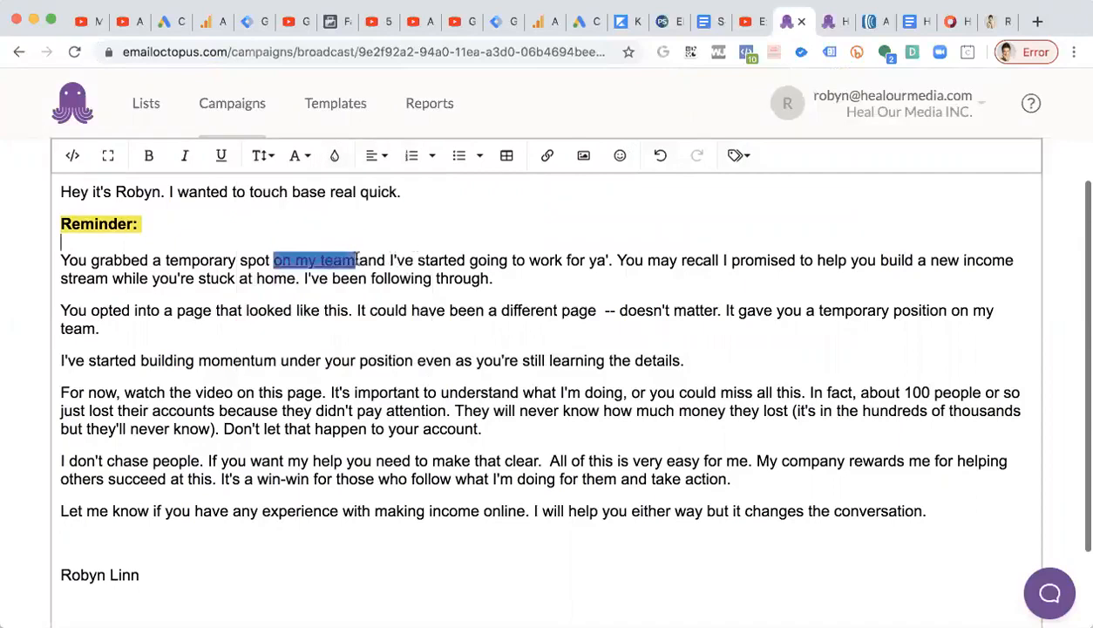
pyautogui.click(272, 256)
pyautogui.click(333, 155)
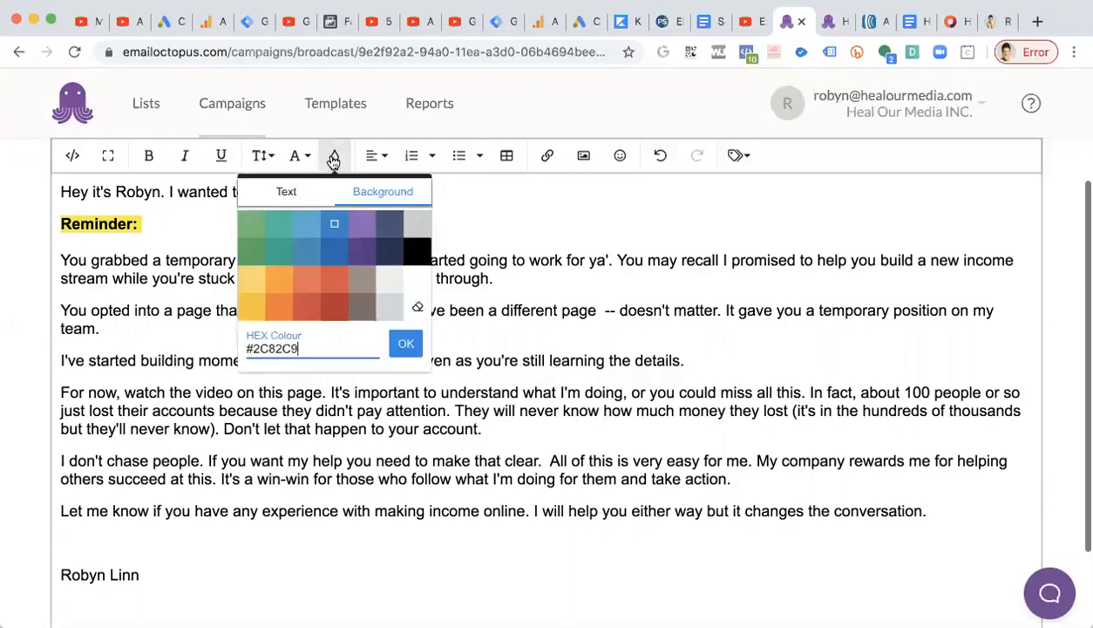
pyautogui.click(383, 192)
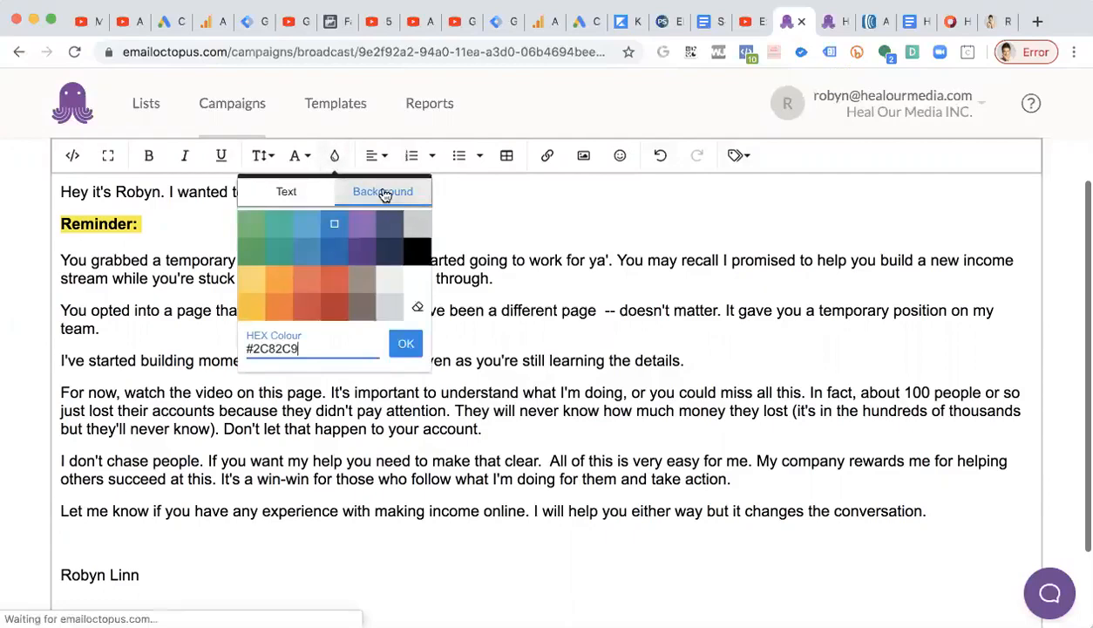
pyautogui.click(417, 307)
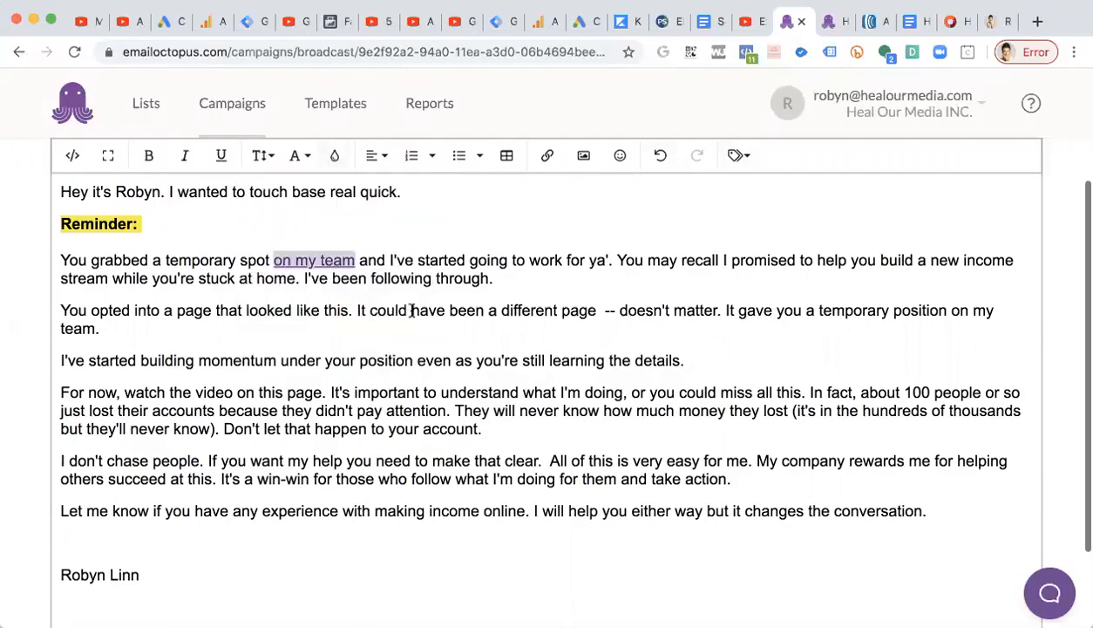
# Set the 'on my team' link's text colour to blue.
pyautogui.click(334, 155)
pyautogui.click(290, 199)
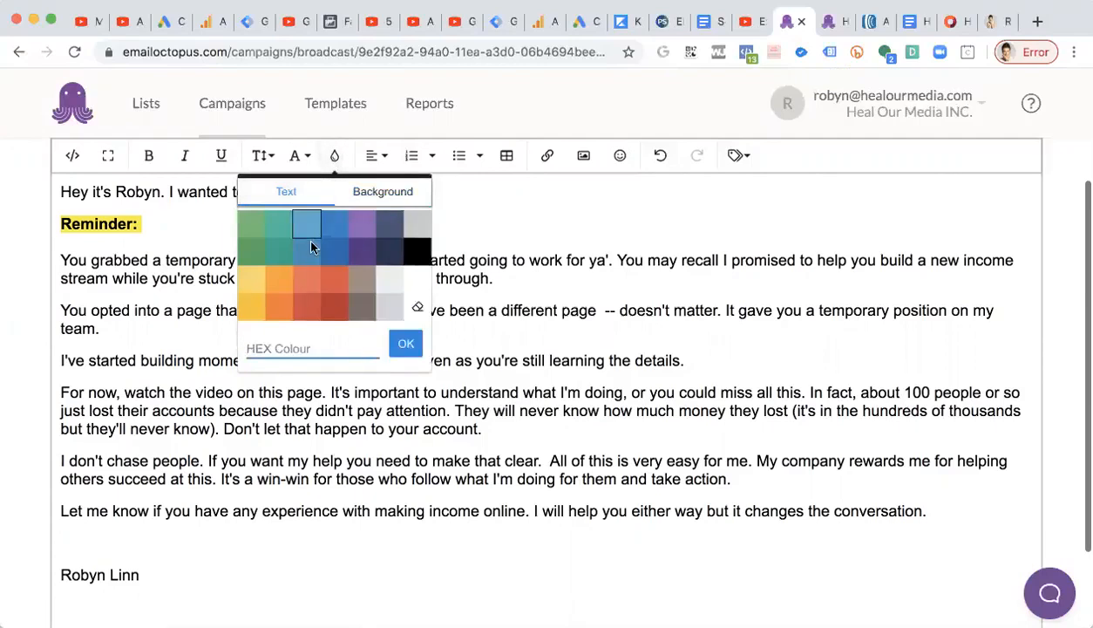
pyautogui.click(342, 251)
pyautogui.click(453, 261)
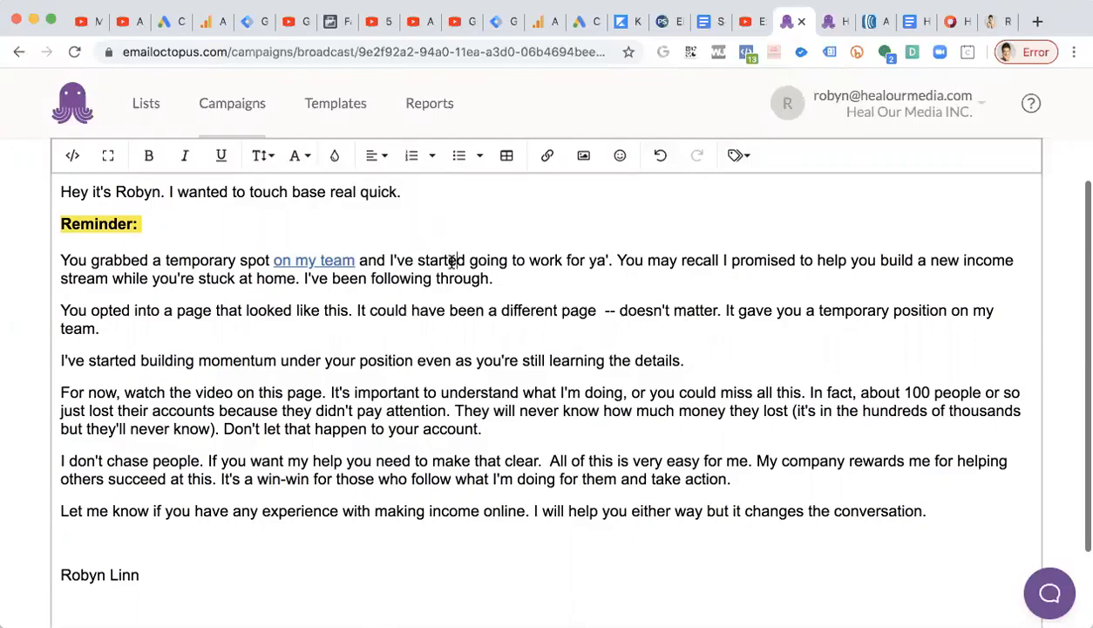
# Change "ya'" to "you" in the first paragraph.
pyautogui.press('BackSpace')
pyautogui.press('BackSpace')
pyautogui.write('p')
pyautogui.press('BackSpace')
pyautogui.write('ou')
# Move 'I've been following through.' into its own paragraph and make it bold.
pyautogui.scroll(-1, 743, 276)
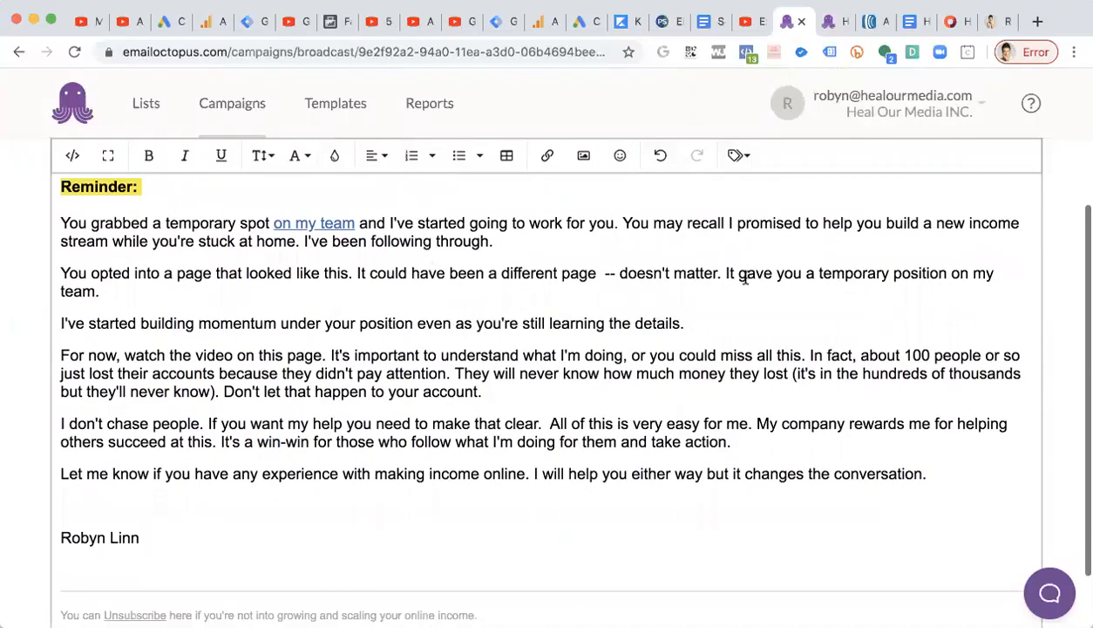
pyautogui.click(303, 241)
pyautogui.press('Return')
pyautogui.press('Return')
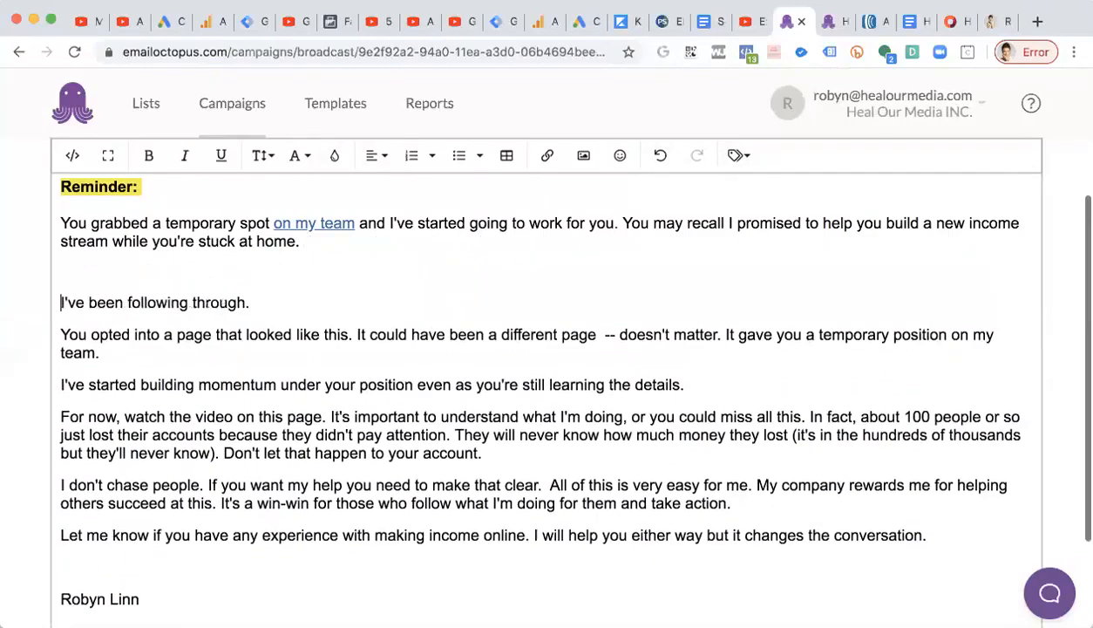
pyautogui.press('BackSpace')
pyautogui.moveTo(292, 273); pyautogui.dragTo(61, 274)
pyautogui.press('super+b')
pyautogui.click(361, 302)
# Replace the double hyphen after 'different page' with an em dash.
pyautogui.scroll(2, 364, 307)
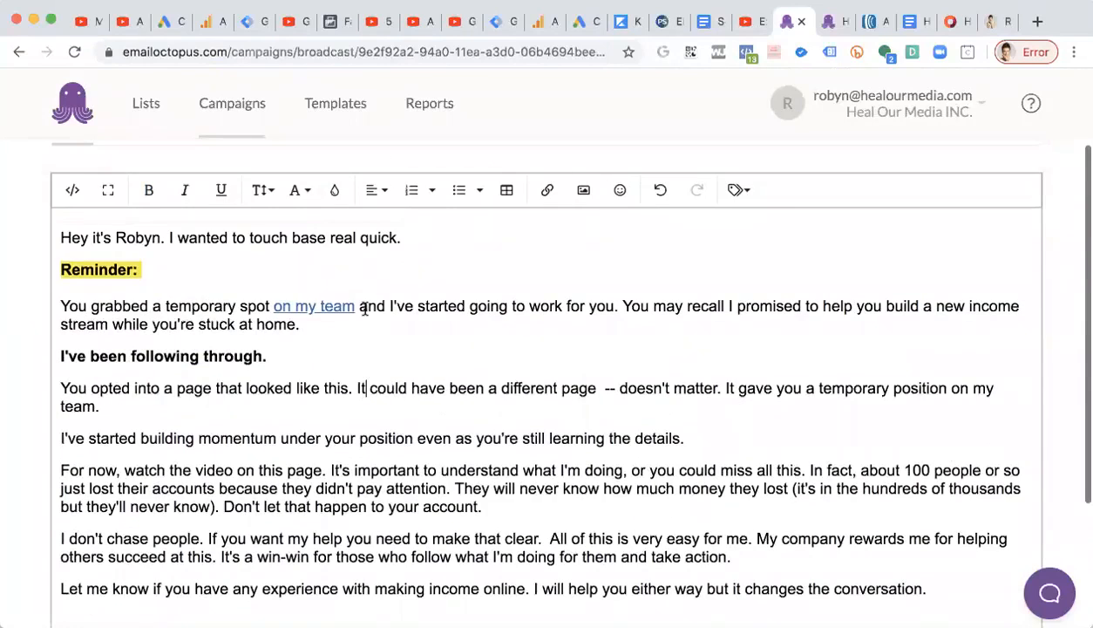
pyautogui.click(622, 389)
pyautogui.press('BackSpace')
pyautogui.press('BackSpace')
pyautogui.press('BackSpace')
pyautogui.press('BackSpace')
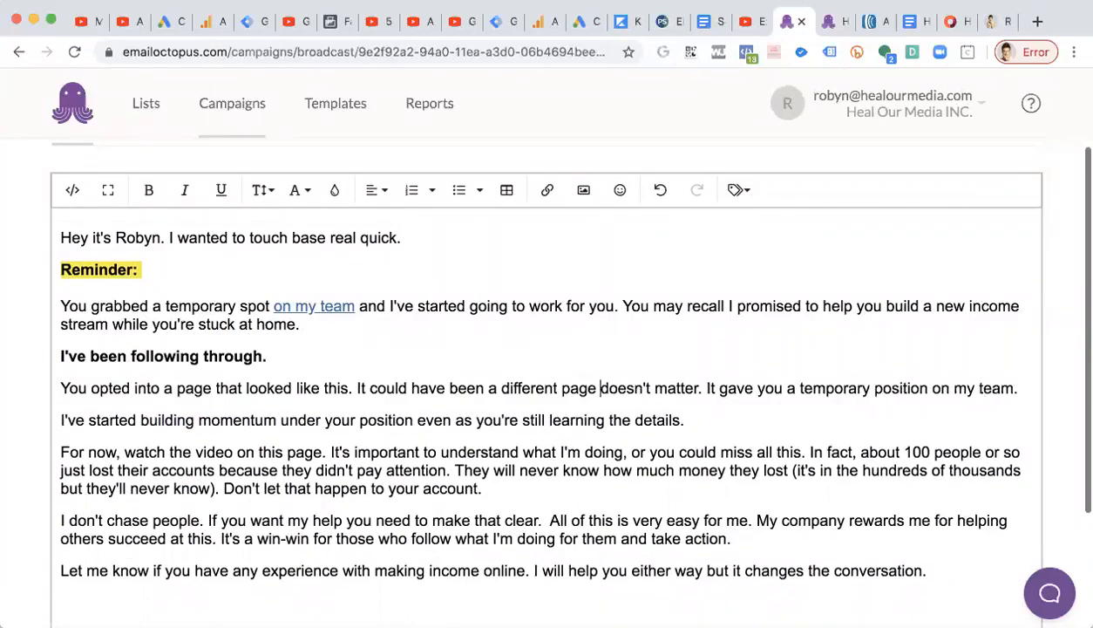
pyautogui.write('—')
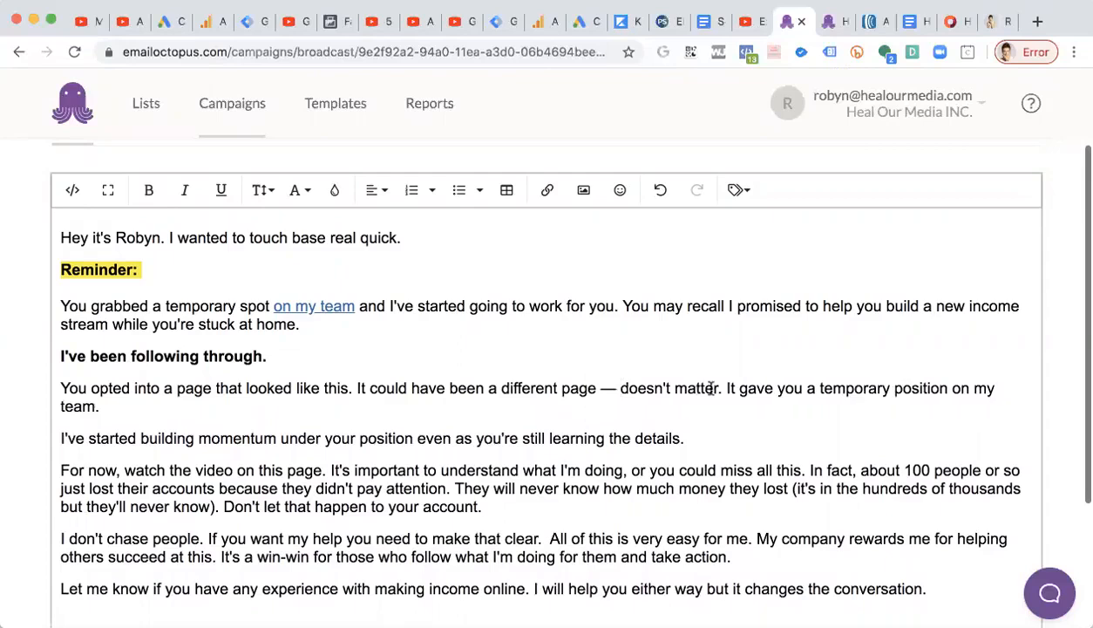
# Bold the sentence 'Don't let that happen to your account.'.
pyautogui.scroll(-5, 711, 388)
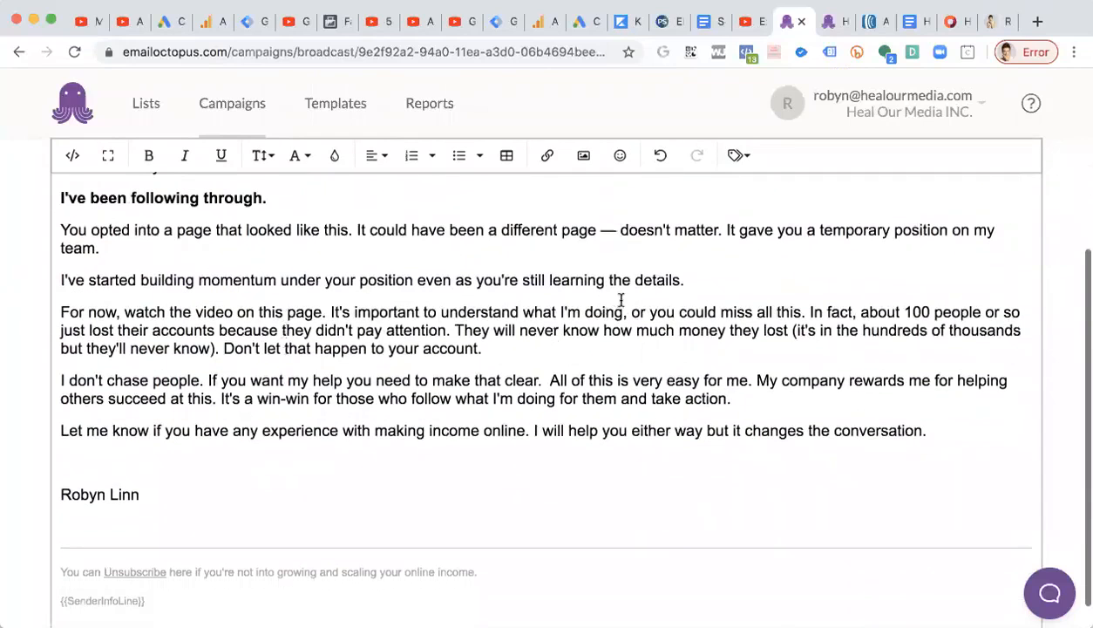
pyautogui.scroll(-1, 622, 300)
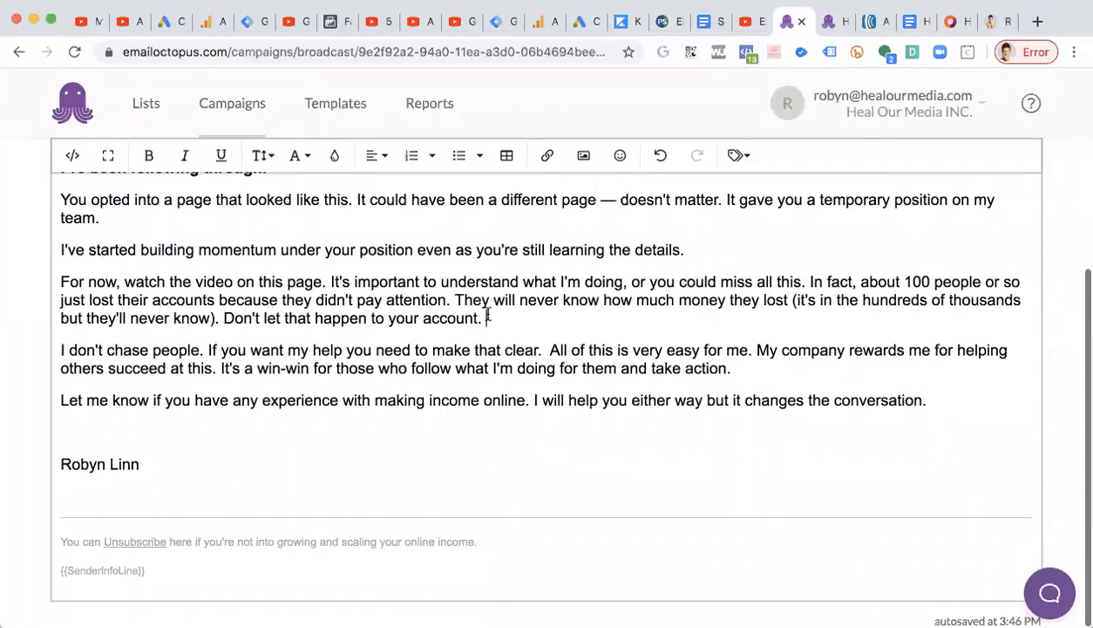
pyautogui.moveTo(487, 317); pyautogui.dragTo(224, 317)
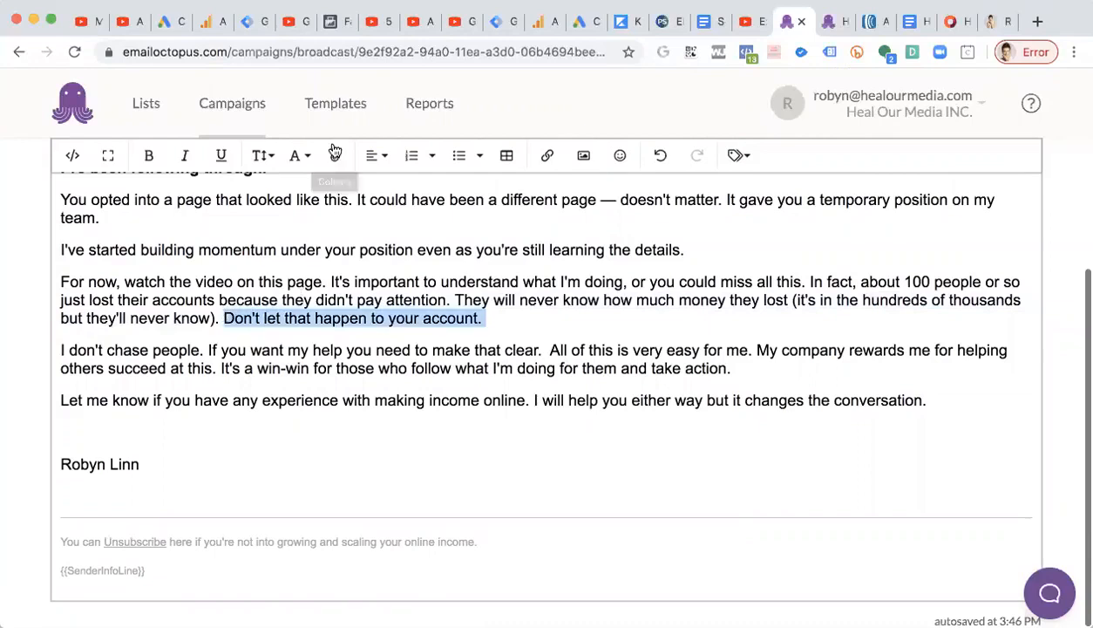
pyautogui.click(154, 161)
pyautogui.click(388, 419)
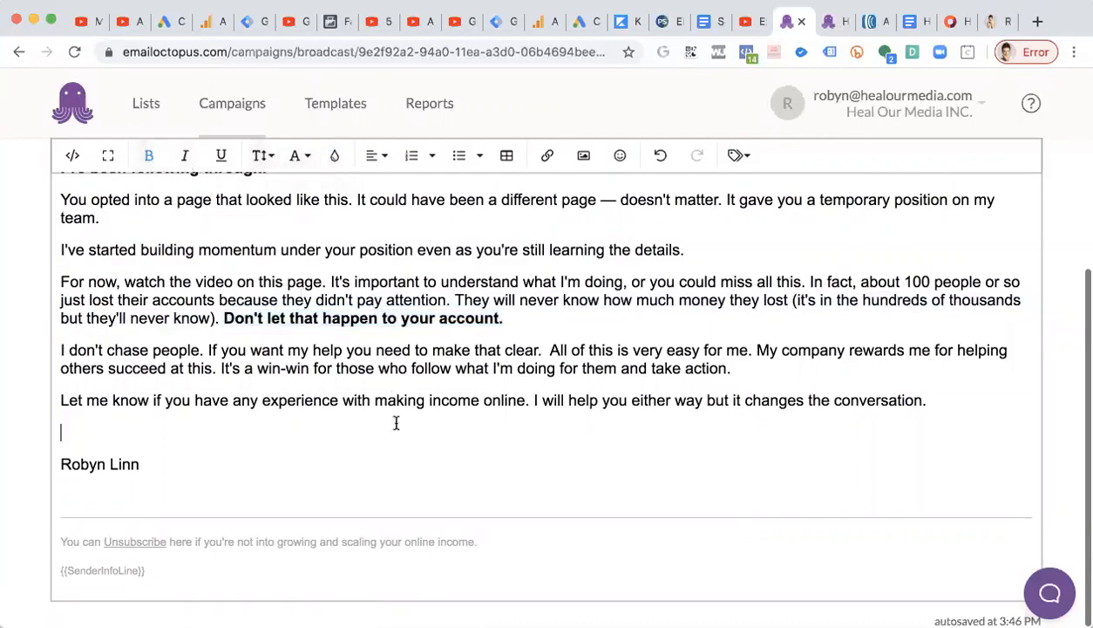
# Extend 'I don't chase people' with ', I attract. We call it attraction marketing.' and start a new paragraph after it.
pyautogui.click(202, 350)
pyautogui.press('BackSpace')
pyautogui.write(', I attract. We cal')
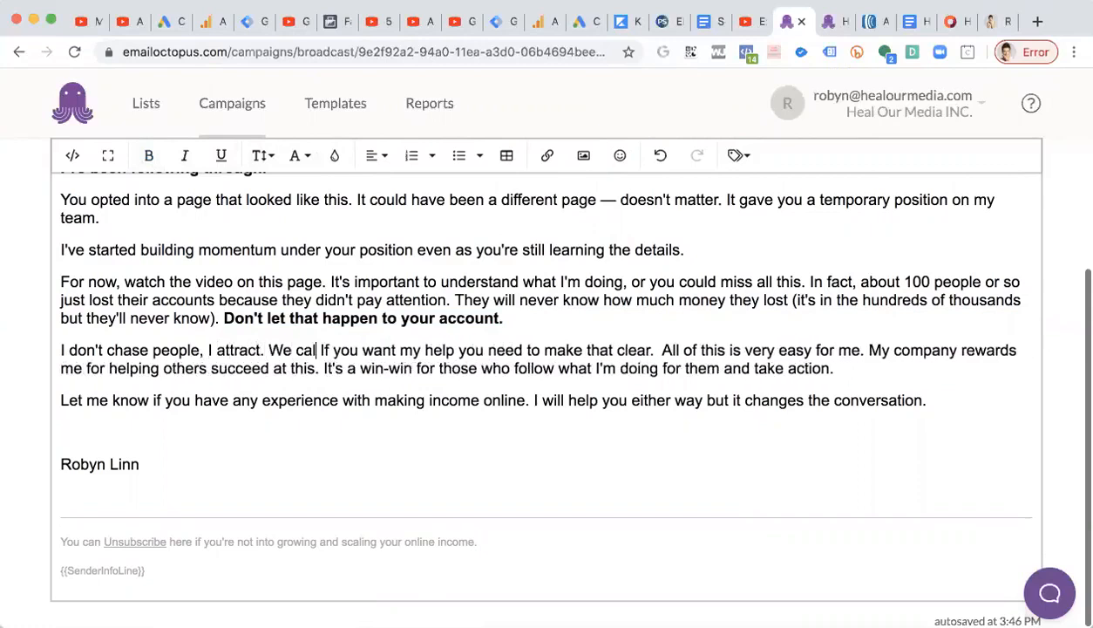
pyautogui.write('l it attractin')
pyautogui.press('BackSpace')
pyautogui.write('on markitng.')
pyautogui.press('BackSpace')
pyautogui.press('BackSpace')
pyautogui.press('BackSpace')
pyautogui.press('BackSpace')
pyautogui.press('BackSpace')
pyautogui.write('eitng.')
pyautogui.press('BackSpace')
pyautogui.press('BackSpace')
pyautogui.press('BackSpace')
pyautogui.press('BackSpace')
pyautogui.press('BackSpace')
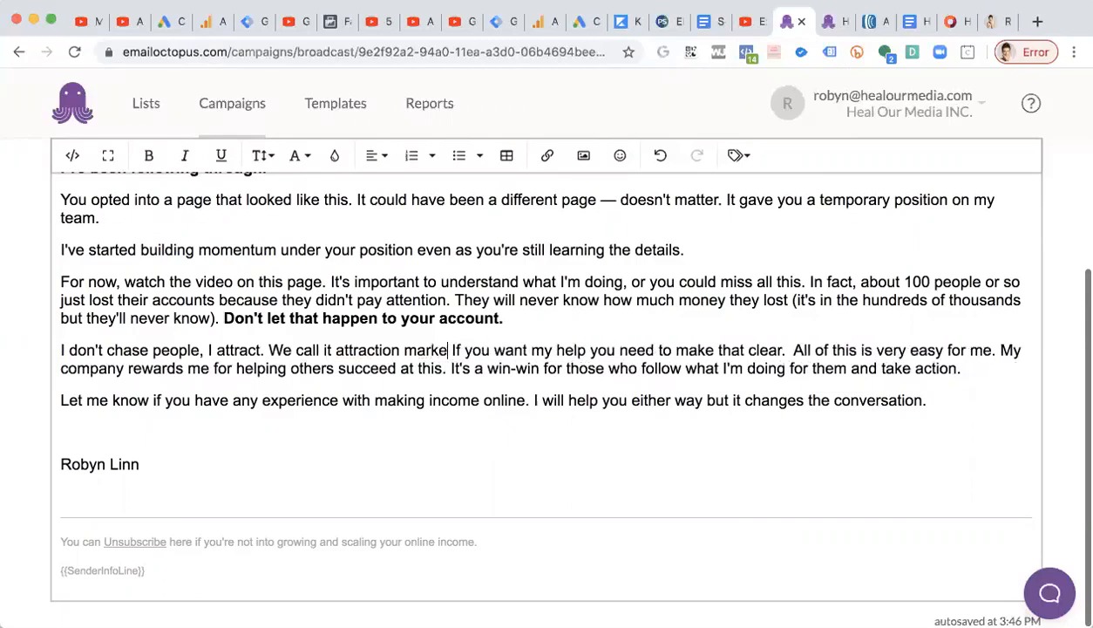
pyautogui.write('ting.')
pyautogui.press('Return')
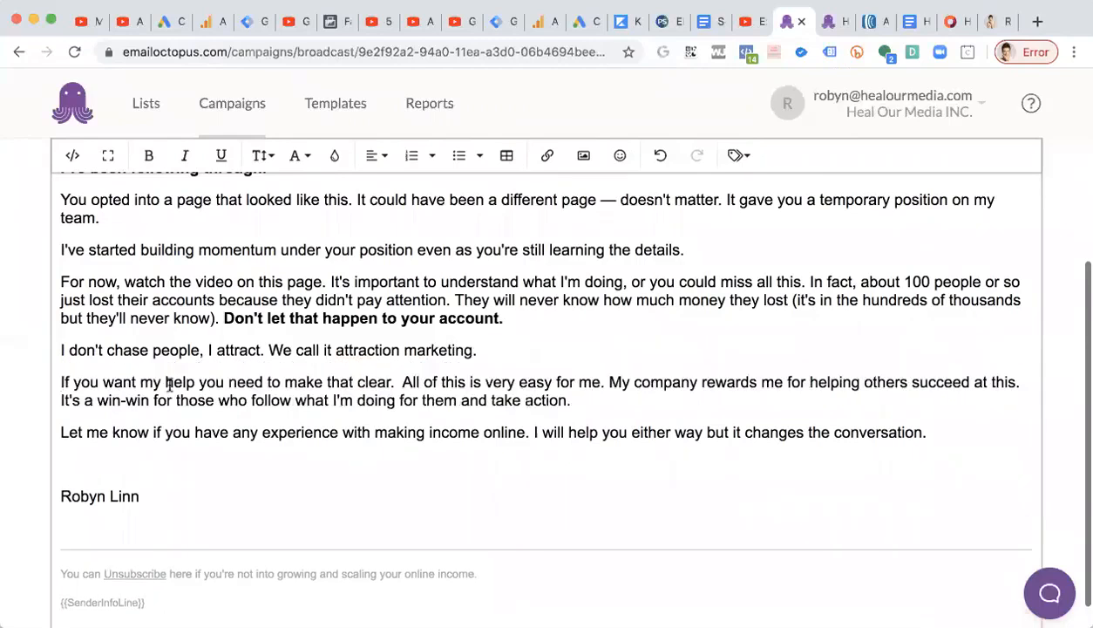
pyautogui.scroll(-1, 242, 373)
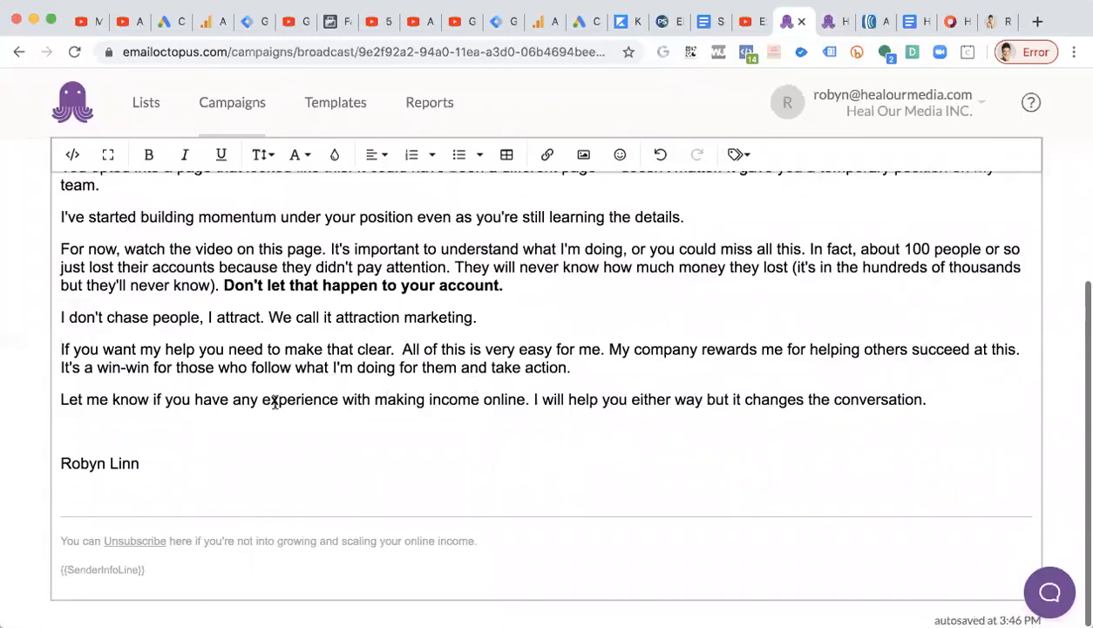
pyautogui.click(547, 420)
pyautogui.write('Re')
pyautogui.press('BackSpace')
pyautogui.press('BackSpace')
pyautogui.press('BackSpace')
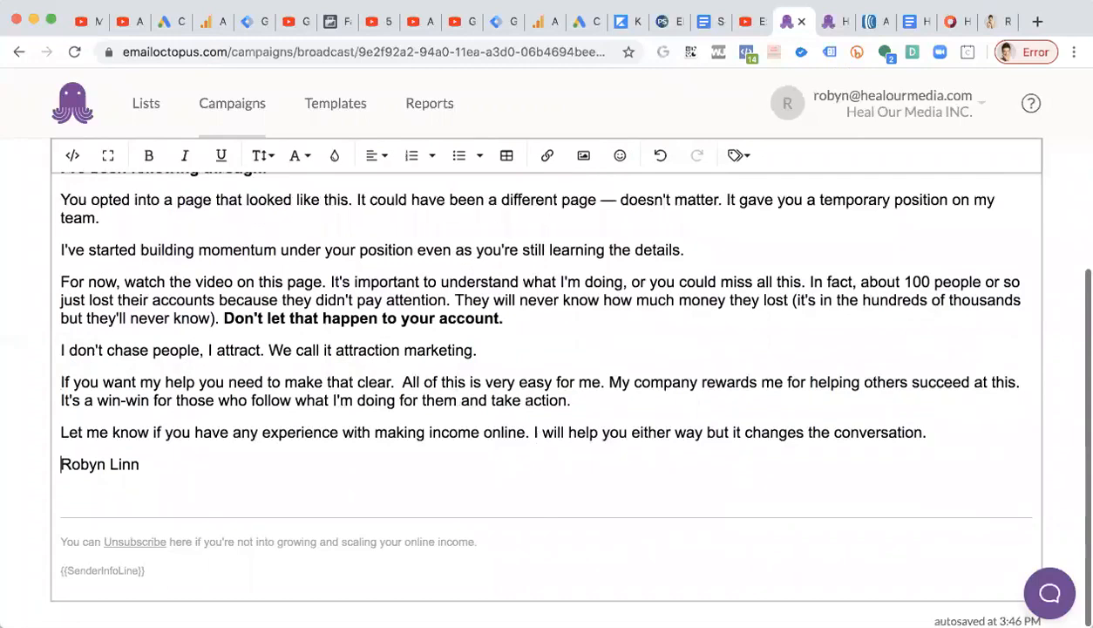
pyautogui.press('Return')
pyautogui.press('Return')
pyautogui.press('BackSpace')
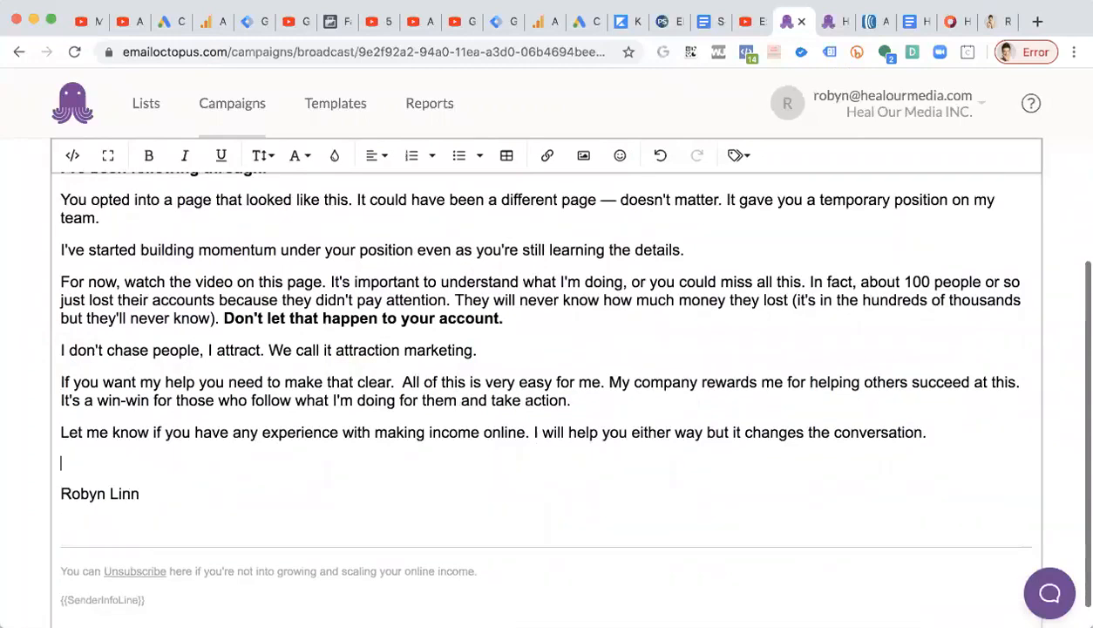
pyautogui.press('Return')
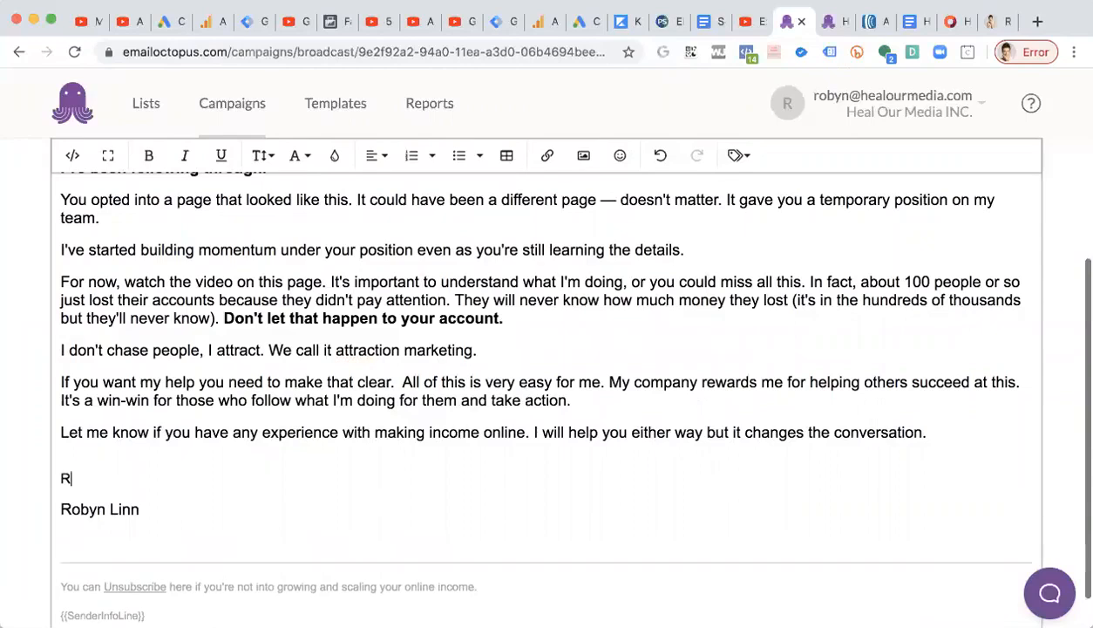
pyautogui.press('BackSpace')
pyautogui.press('BackSpace')
pyautogui.press('BackSpace')
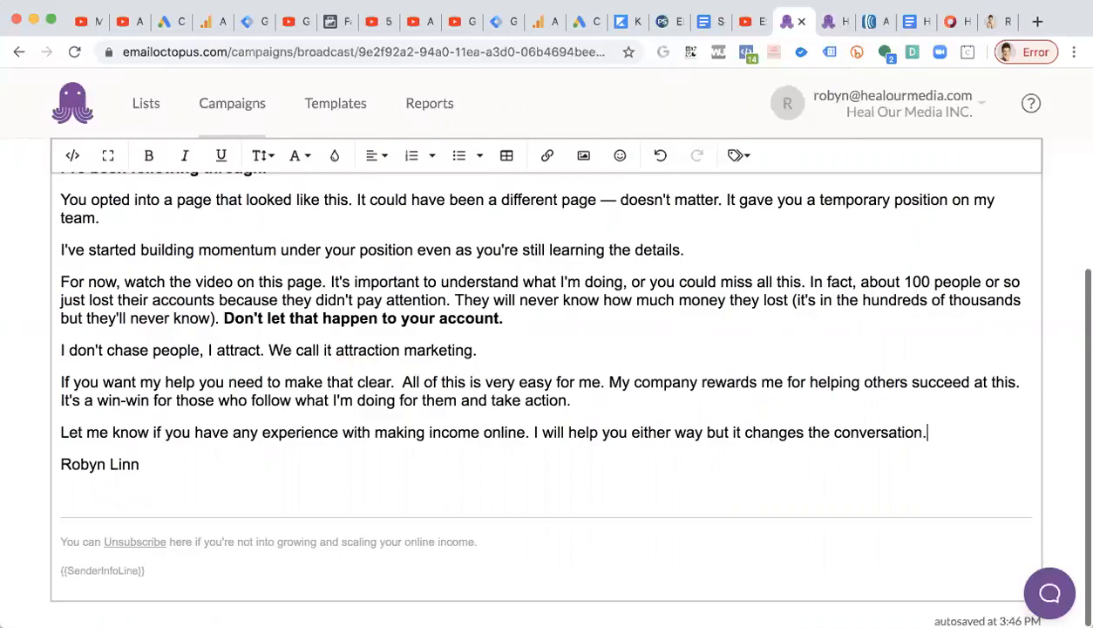
# Add the sign-off 'Reach out now and let me know,' on its own line directly above the signature.
pyautogui.write('Reach out now,')
pyautogui.press('BackSpace')
pyautogui.write('and let me know,')
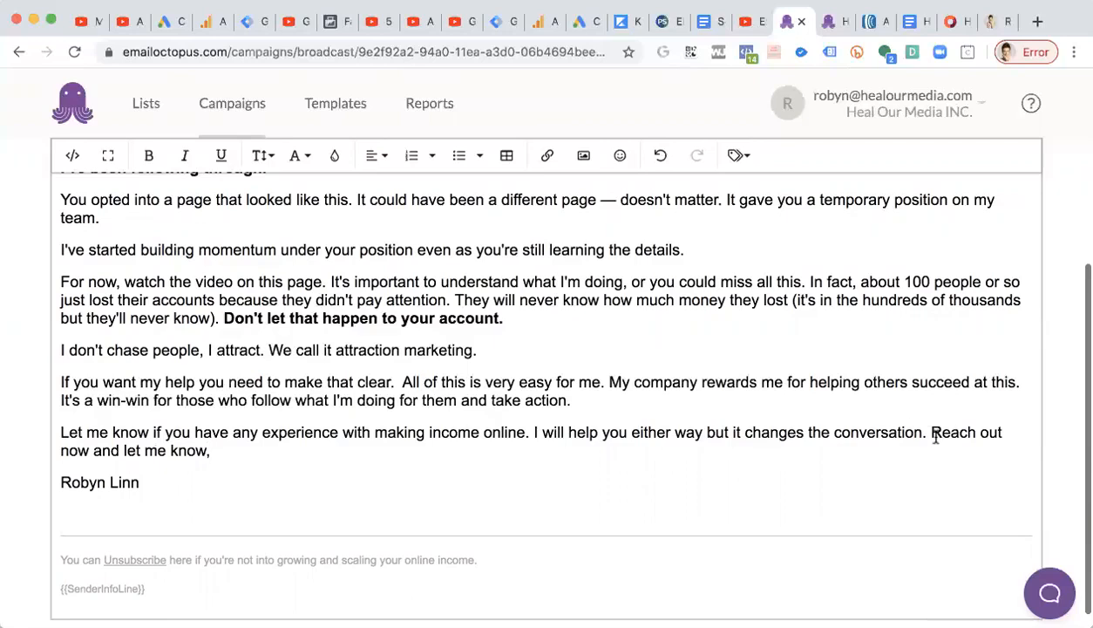
pyautogui.press('Return')
pyautogui.press('Return')
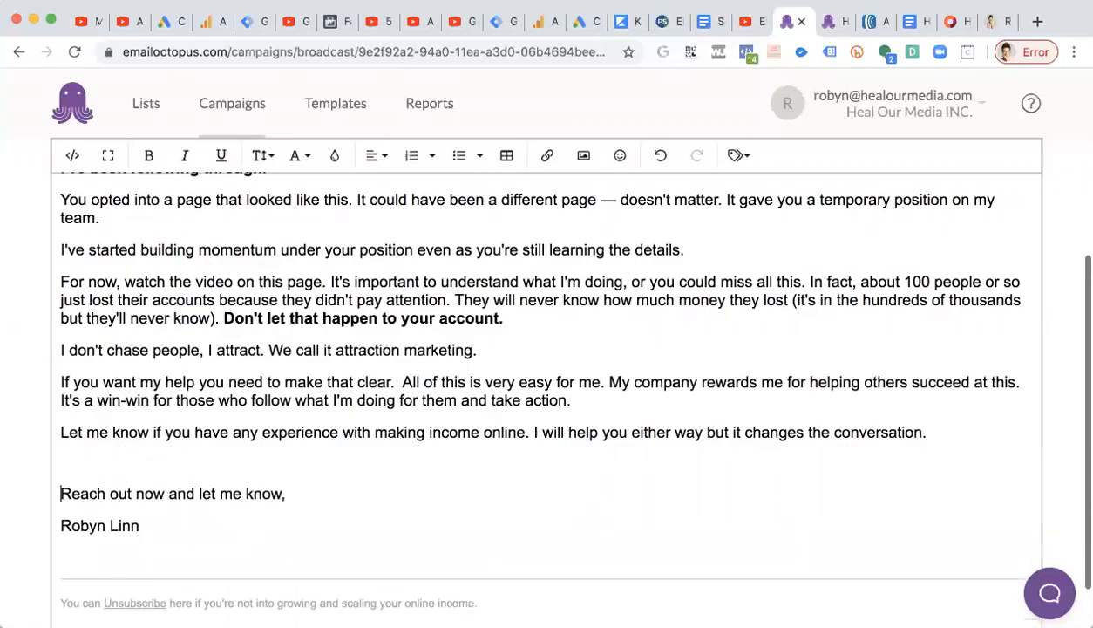
pyautogui.press('BackSpace')
pyautogui.hotkey('shift', 'Return')
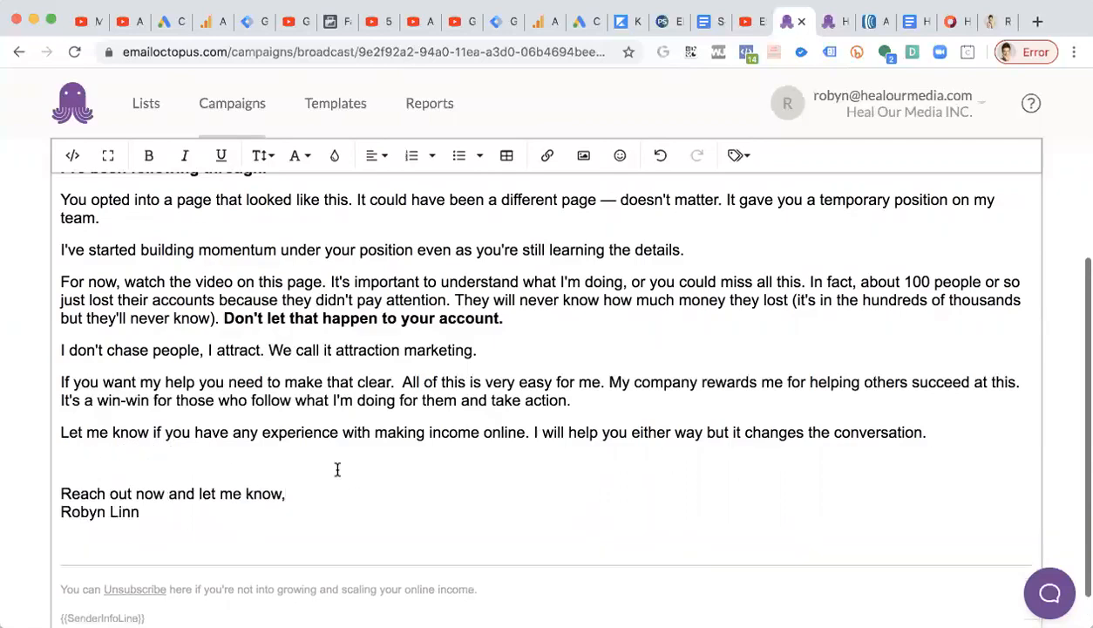
pyautogui.scroll(-1, 331, 460)
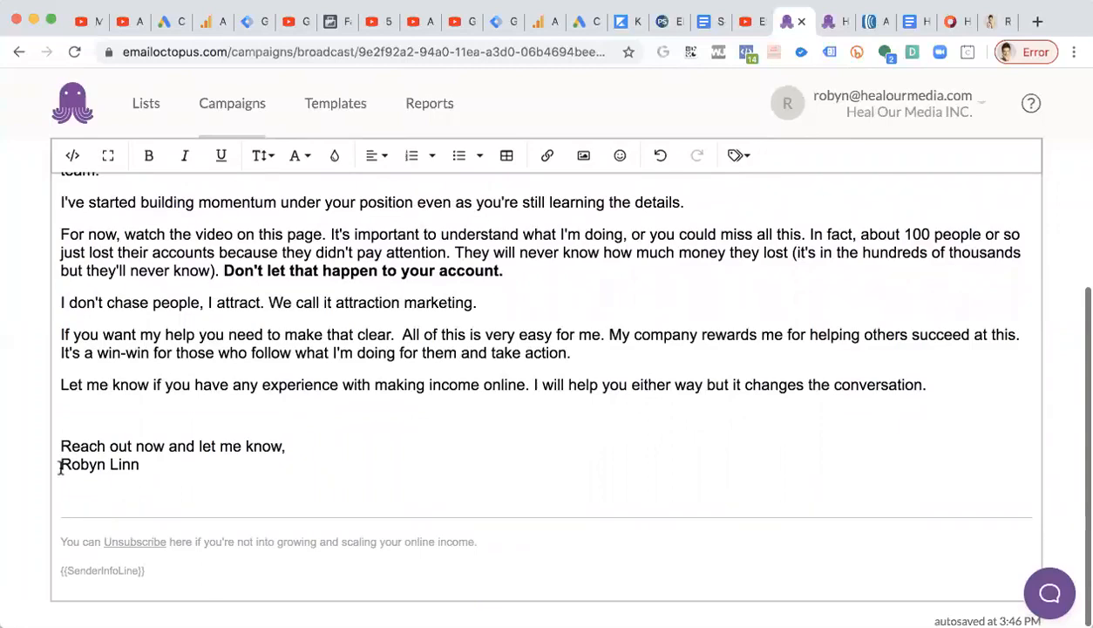
pyautogui.press('BackSpace')
pyautogui.hotkey('shift', 'Return')
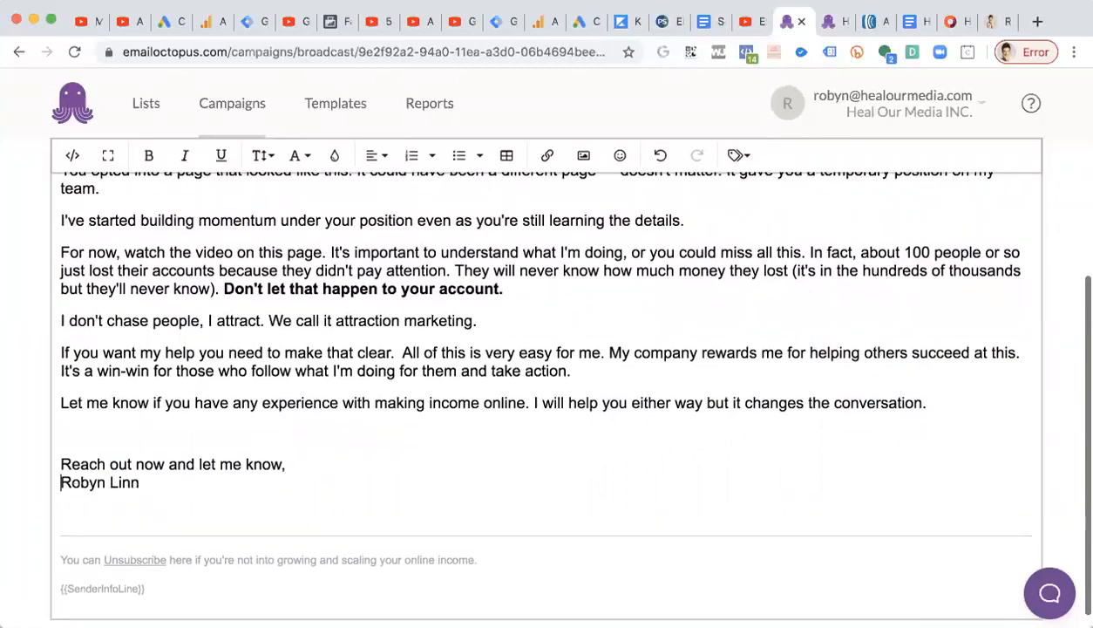
pyautogui.scroll(-1, 48, 471)
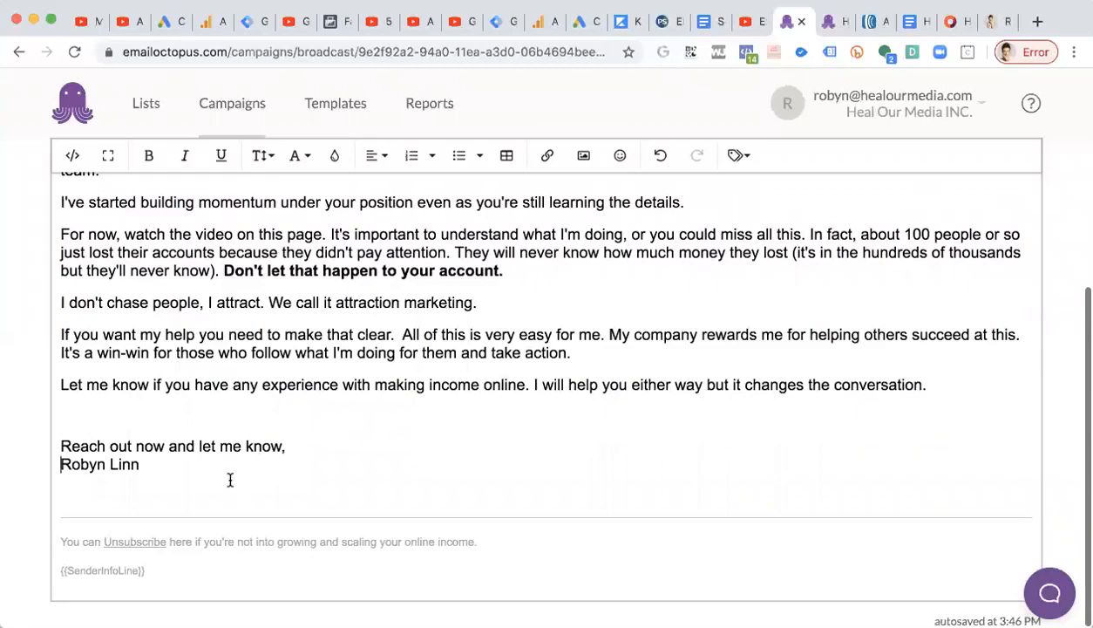
pyautogui.scroll(5, 282, 449)
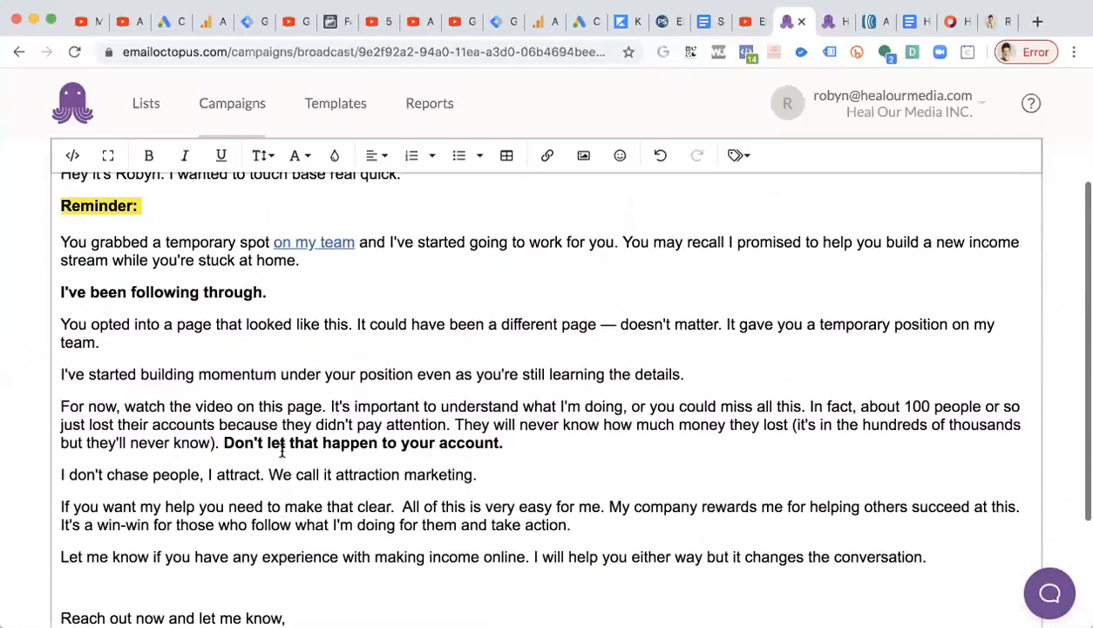
# Review the email body from the top, checking the 'on my team' link text.
pyautogui.moveTo(352, 248); pyautogui.dragTo(275, 244)
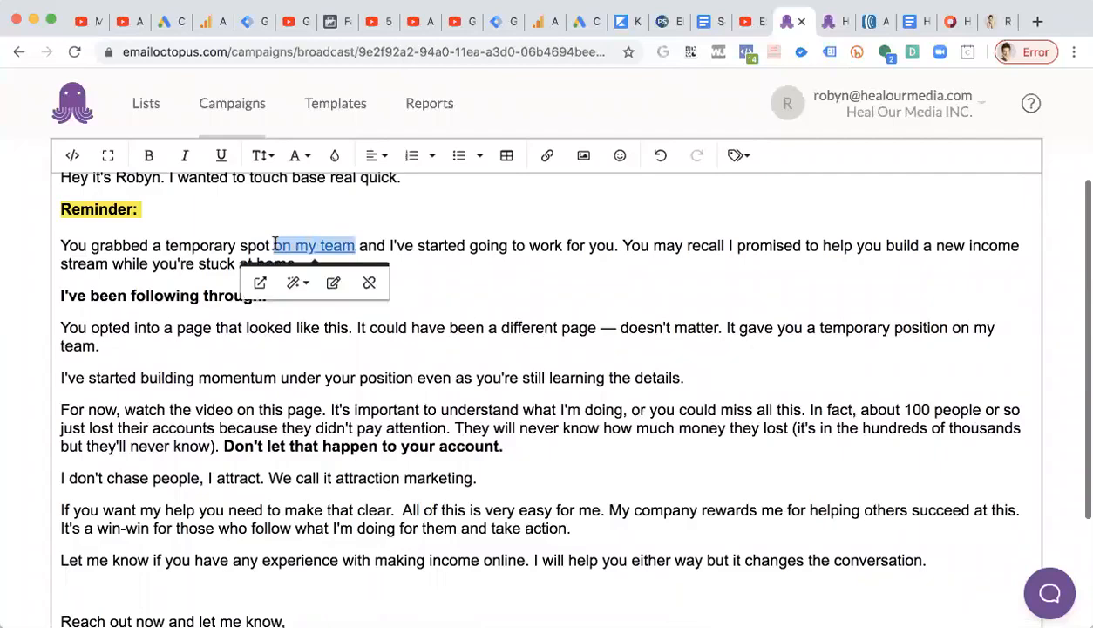
pyautogui.click(434, 263)
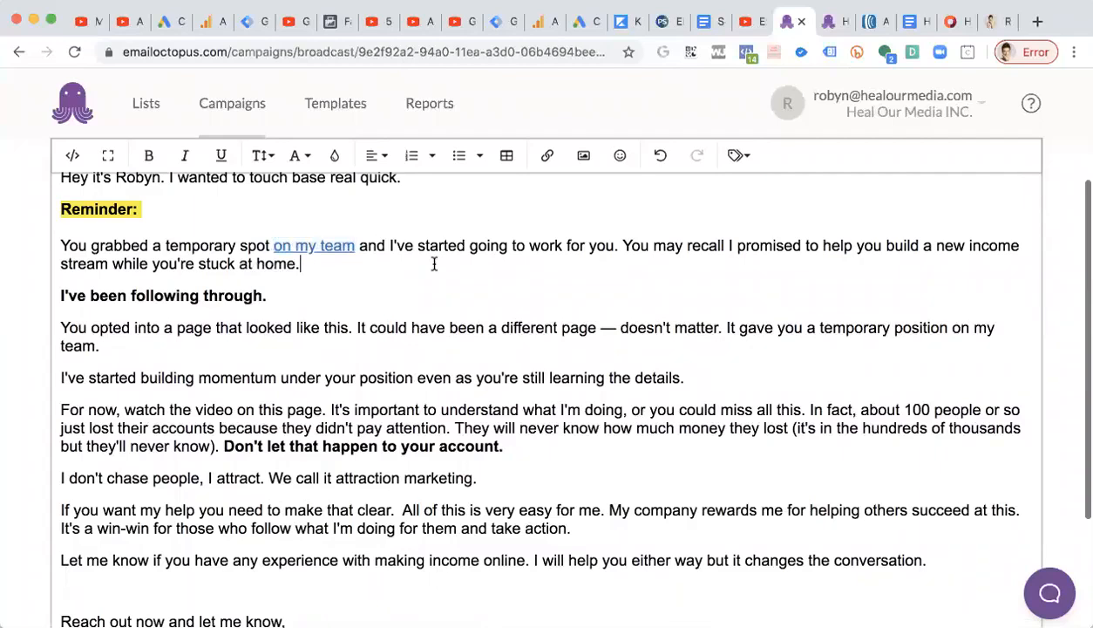
pyautogui.scroll(2, 434, 263)
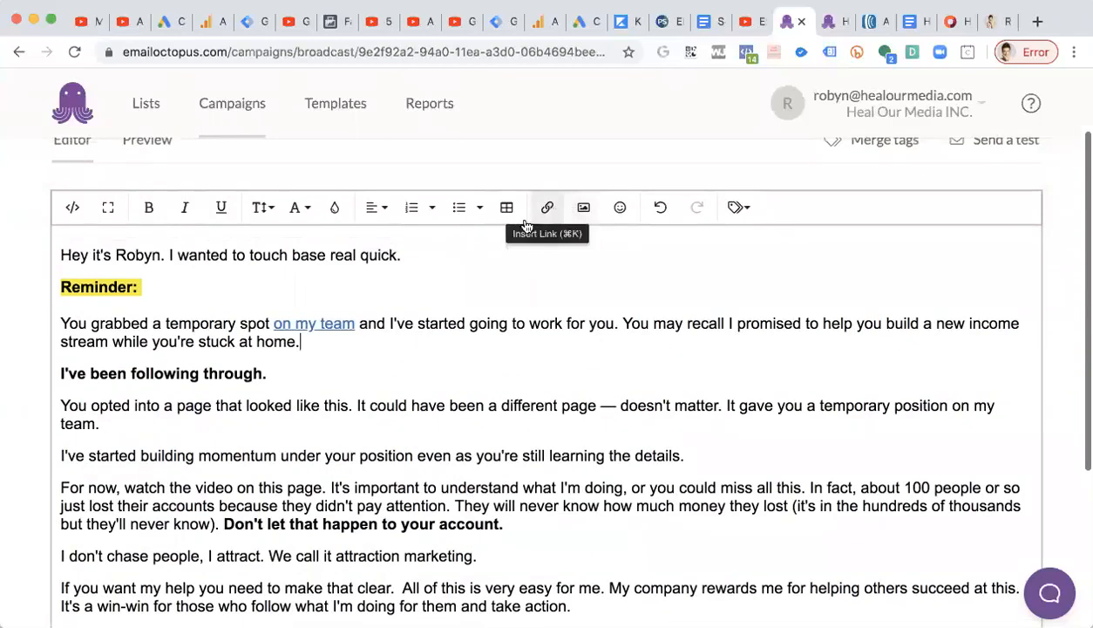
pyautogui.scroll(2, 225, 458)
pyautogui.scroll(-5, 225, 457)
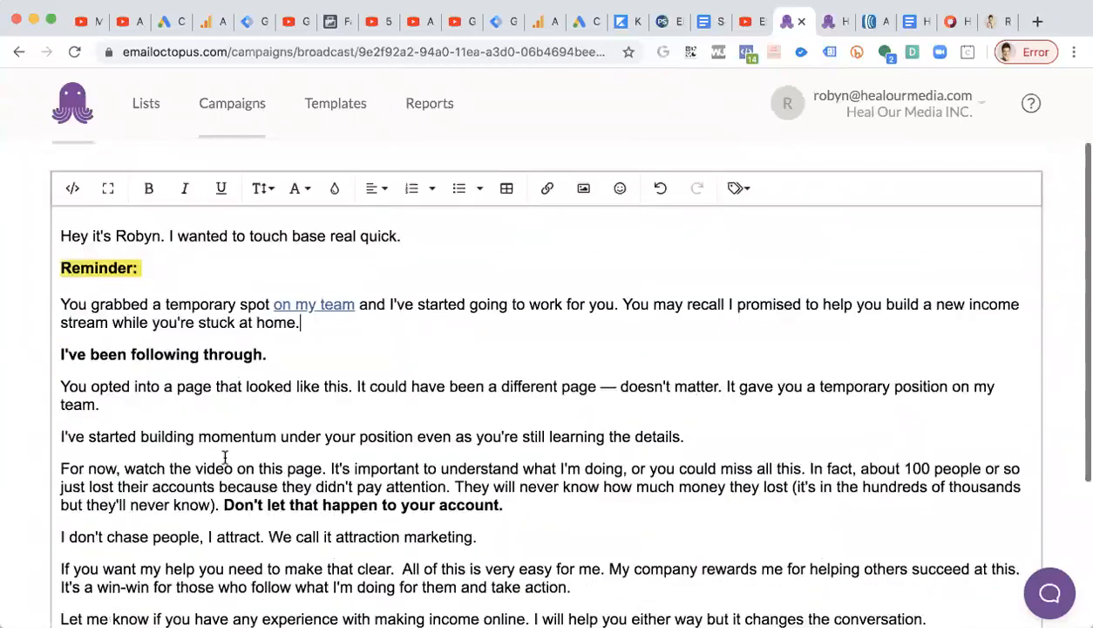
pyautogui.scroll(5, 224, 456)
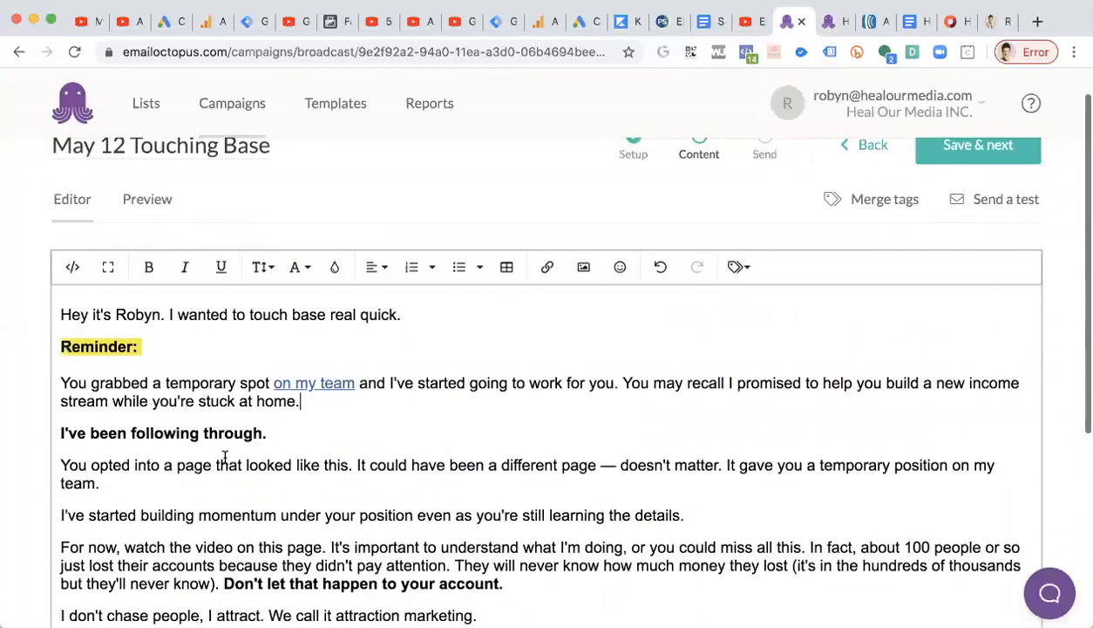
pyautogui.scroll(1, 224, 456)
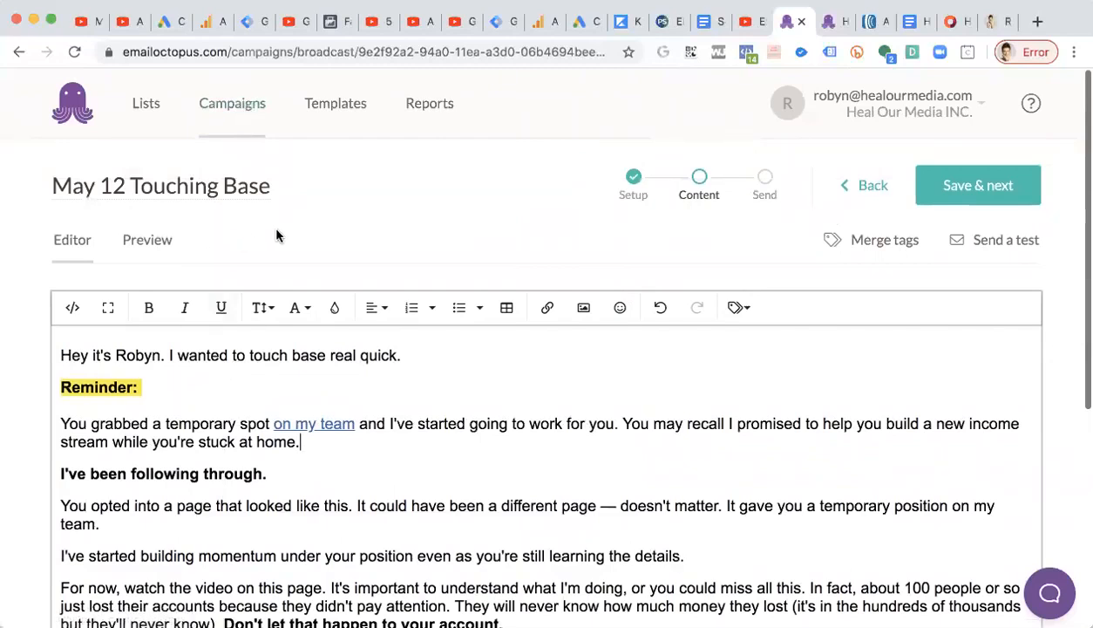
pyautogui.scroll(-5, 751, 439)
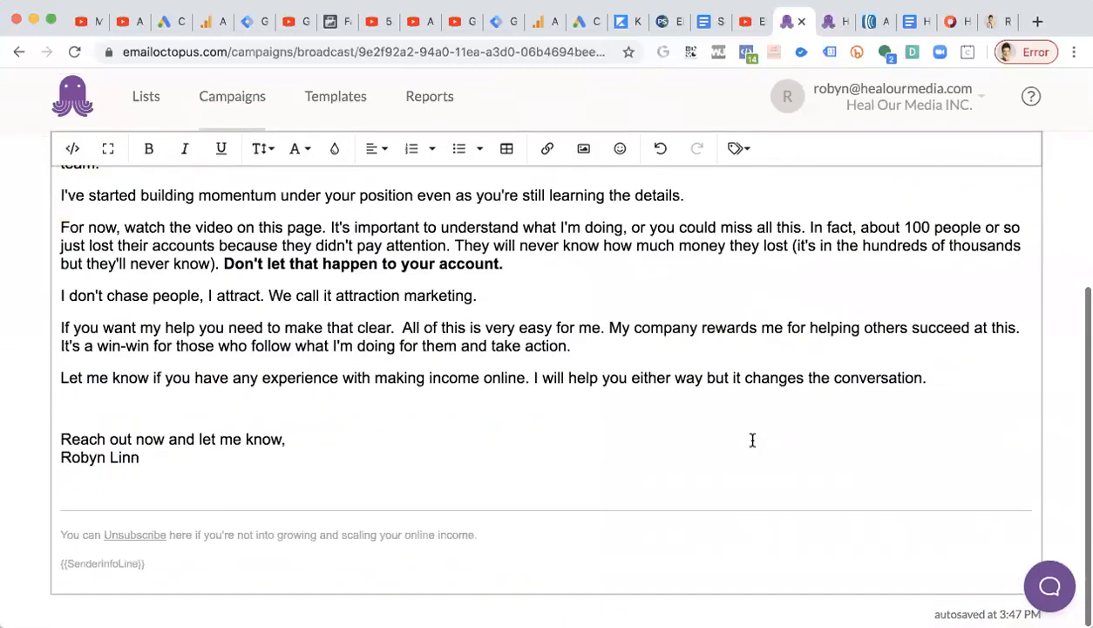
# Select the {{SenderInfoLine}} footer tag and inspect the available merge tags without inserting one.
pyautogui.tripleClick(99, 576)
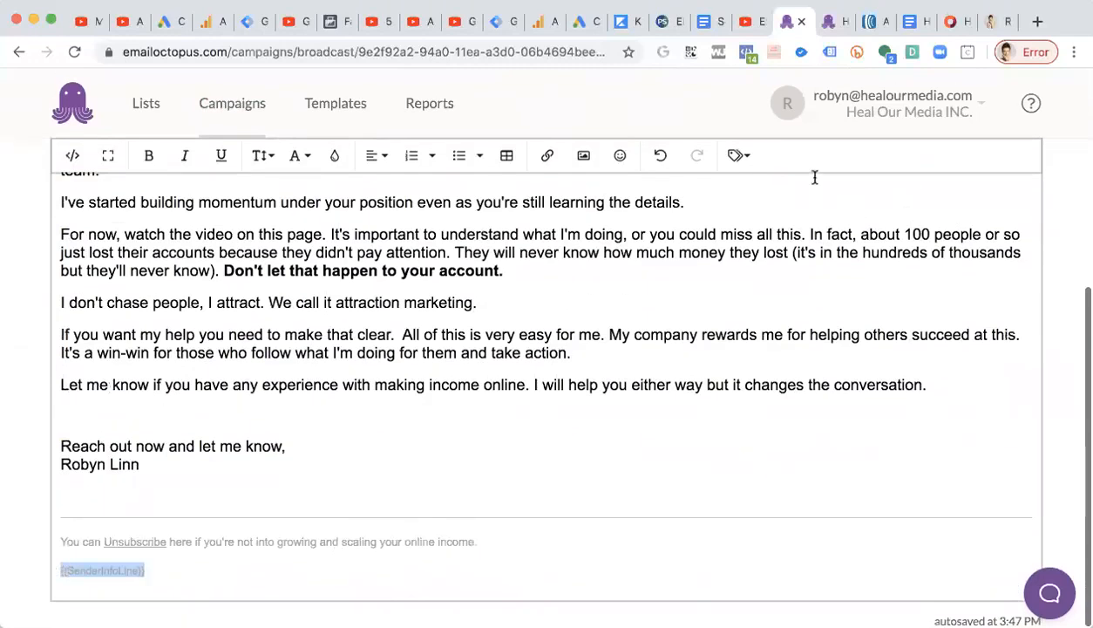
pyautogui.click(738, 155)
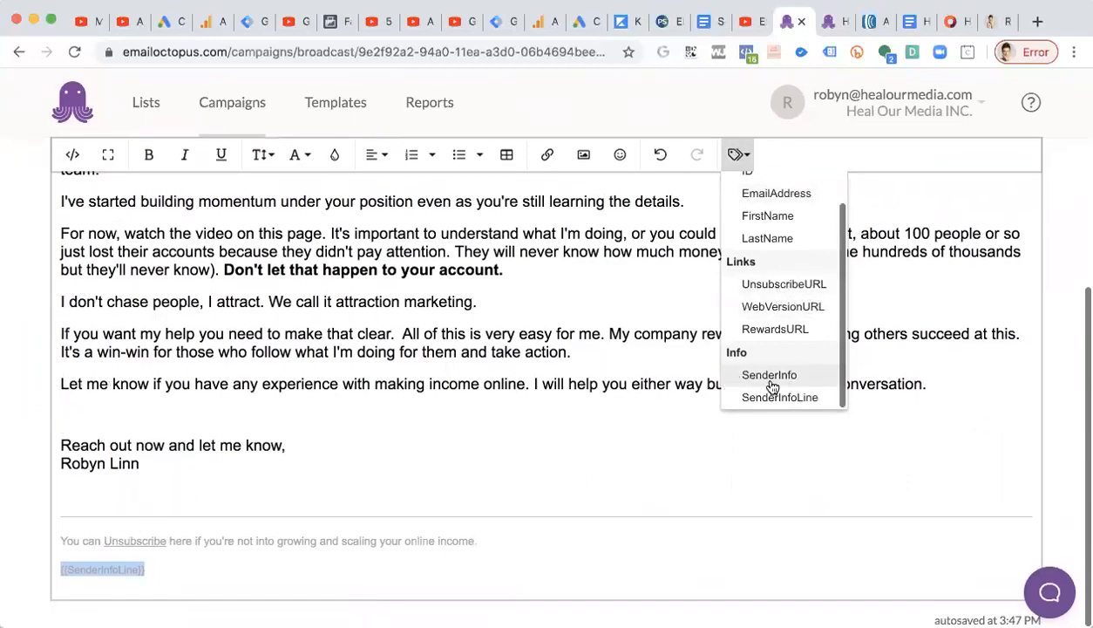
pyautogui.click(451, 532)
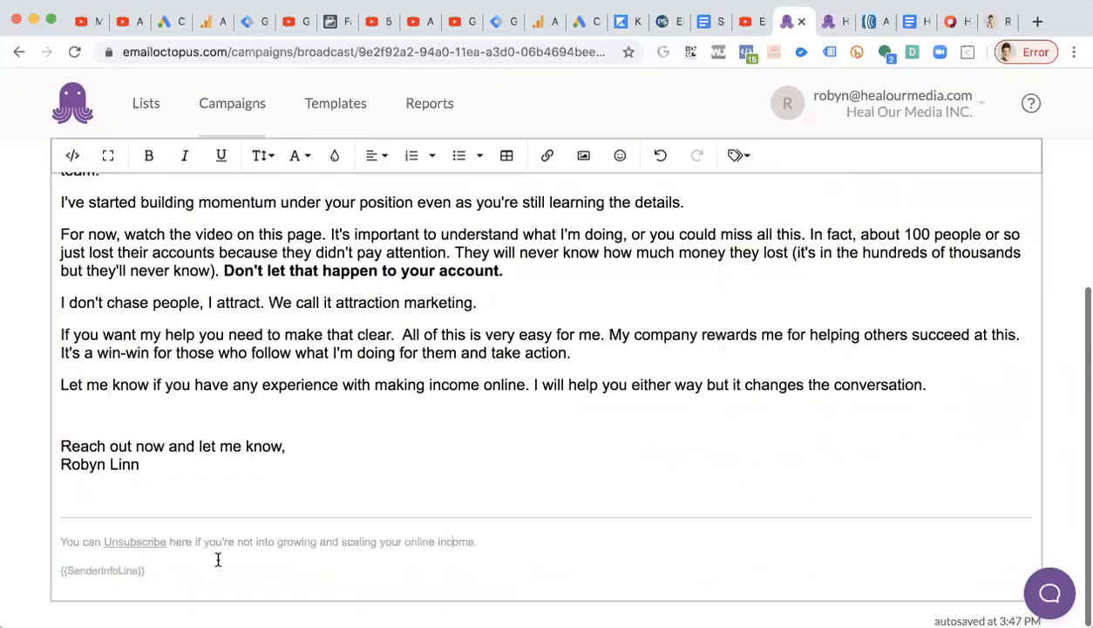
# Read through the full email body and footer once more, selecting passages to check them.
pyautogui.scroll(10, 218, 559)
pyautogui.scroll(-2, 446, 388)
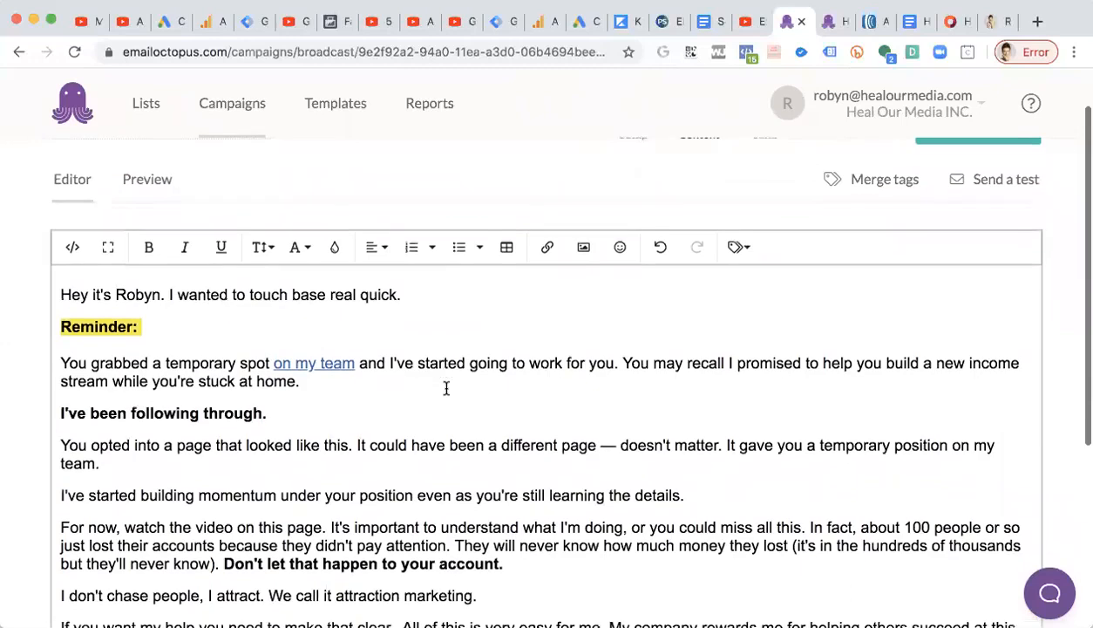
pyautogui.scroll(-5, 446, 388)
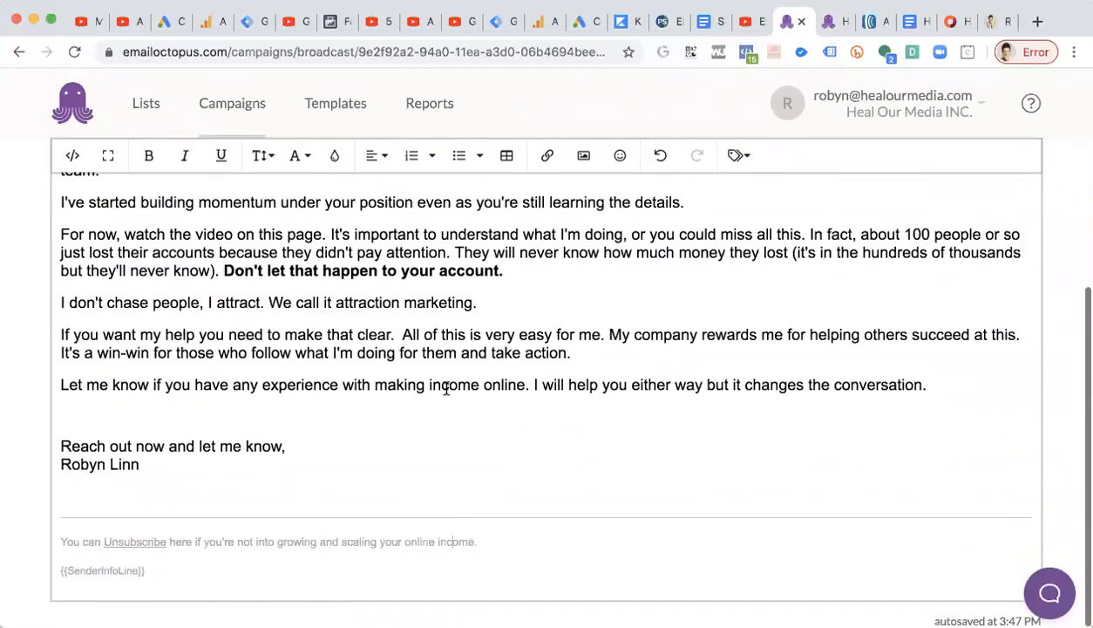
pyautogui.scroll(7, 446, 388)
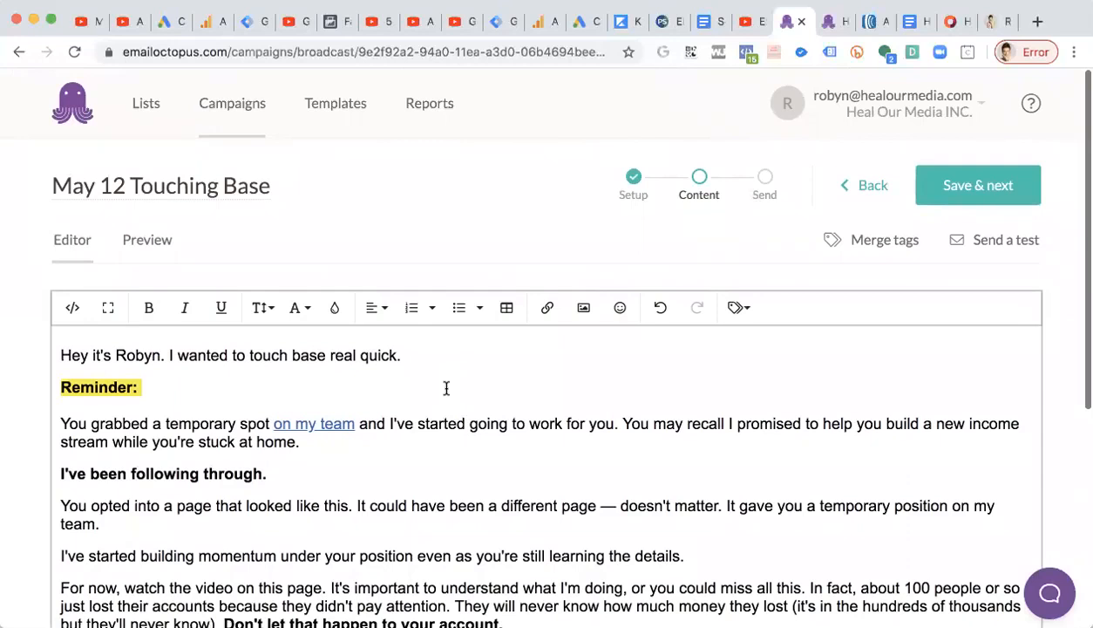
pyautogui.scroll(-7, 446, 388)
pyautogui.moveTo(172, 570); pyautogui.dragTo(61, 531)
pyautogui.click(439, 320)
pyautogui.scroll(8, 439, 321)
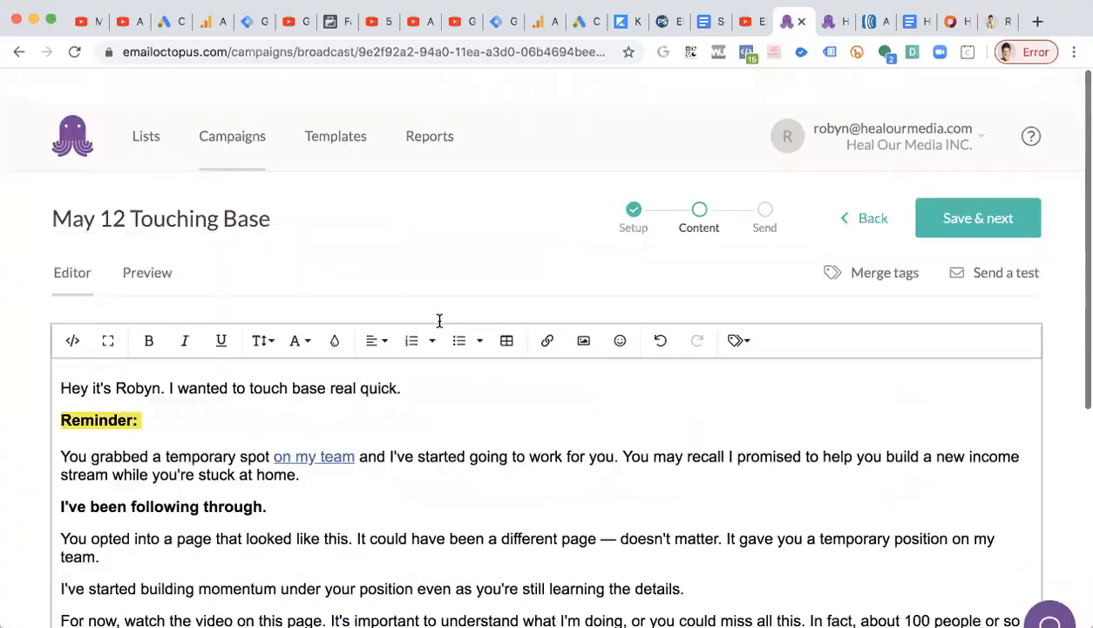
pyautogui.moveTo(215, 424); pyautogui.dragTo(103, 523)
pyautogui.scroll(-3, 211, 423)
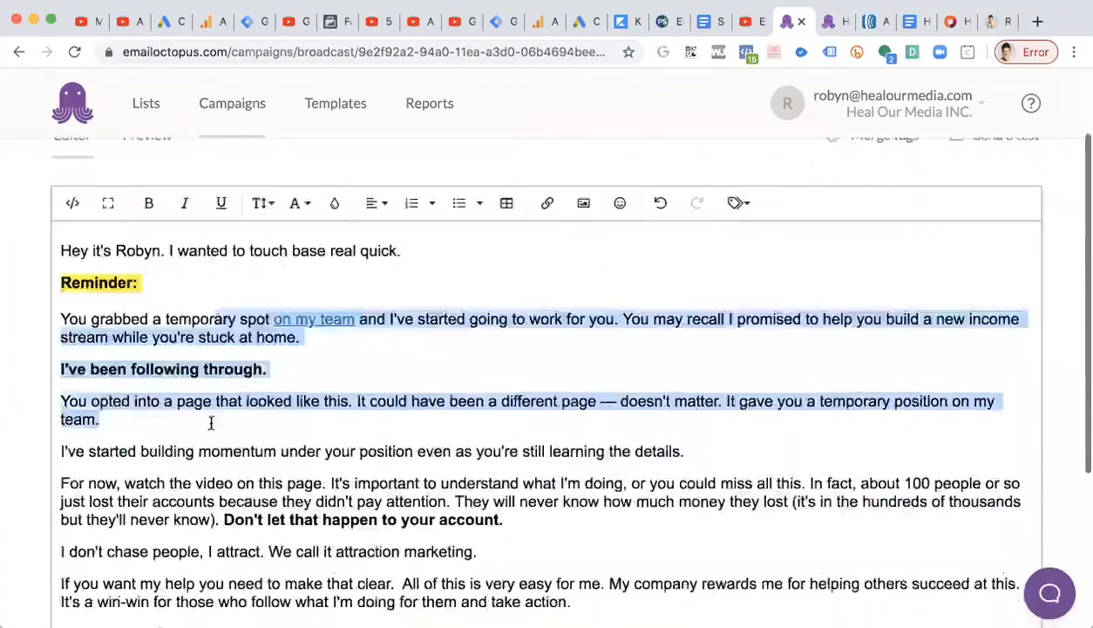
pyautogui.scroll(-5, 627, 320)
pyautogui.click(628, 319)
pyautogui.scroll(8, 628, 322)
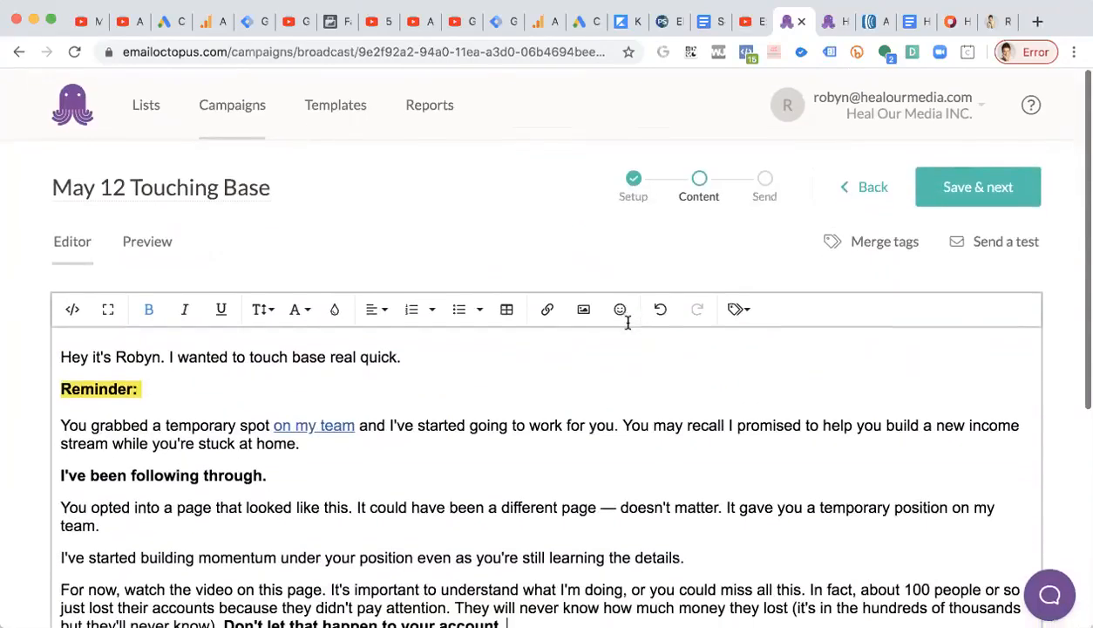
# Save the email content and move on to the campaign's final send review.
pyautogui.click(993, 190)
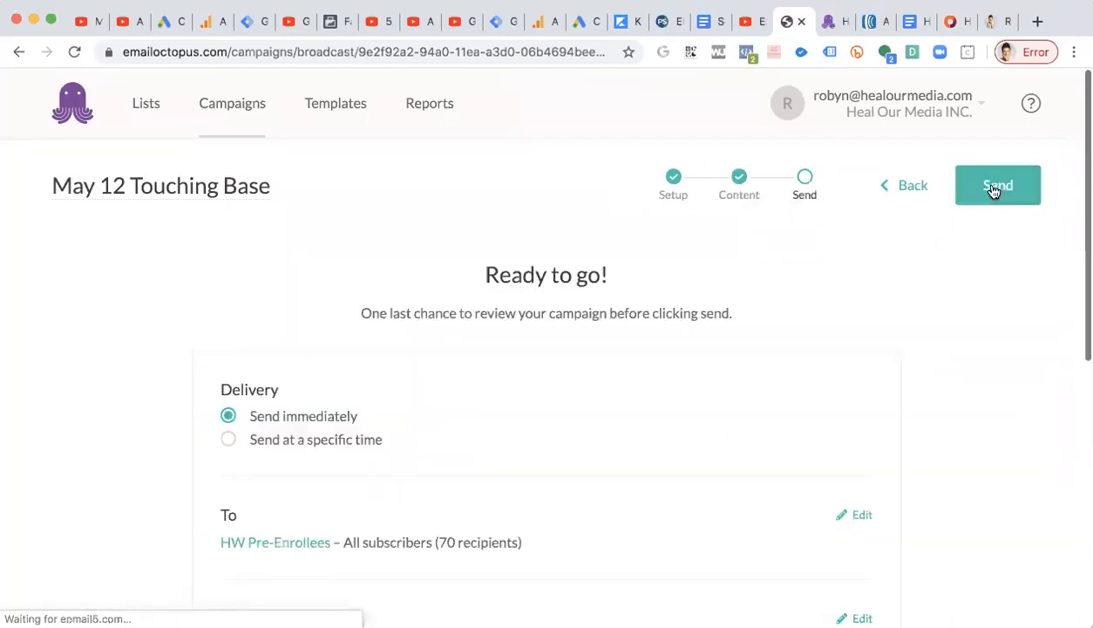
pyautogui.scroll(-2, 443, 369)
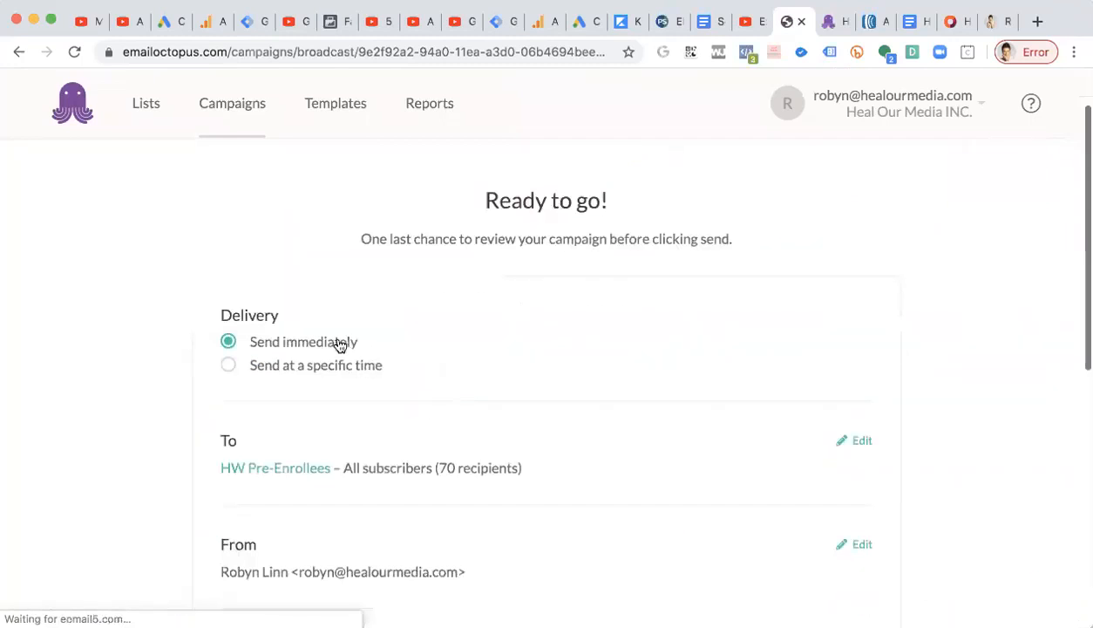
pyautogui.click(227, 365)
pyautogui.scroll(-2, 227, 369)
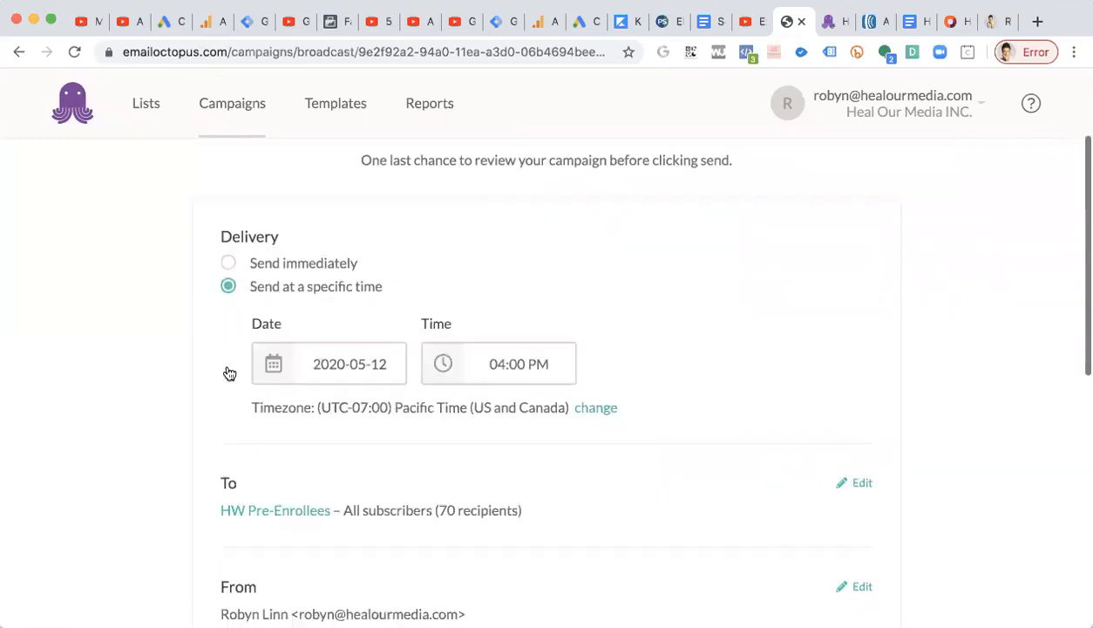
pyautogui.click(386, 363)
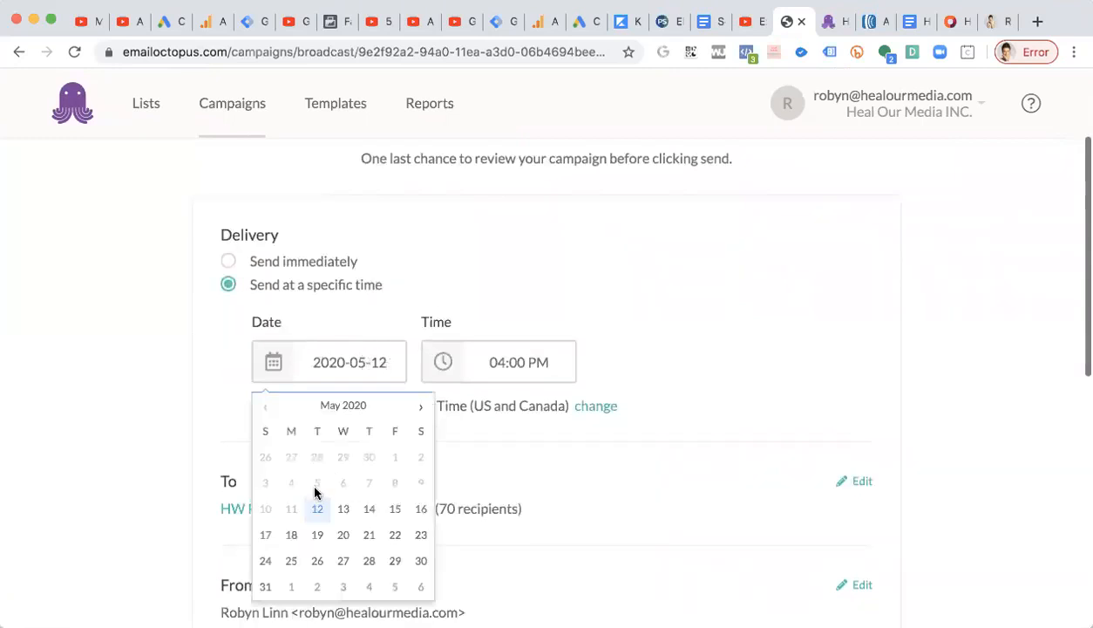
pyautogui.click(498, 362)
pyautogui.click(454, 450)
pyautogui.write('3')
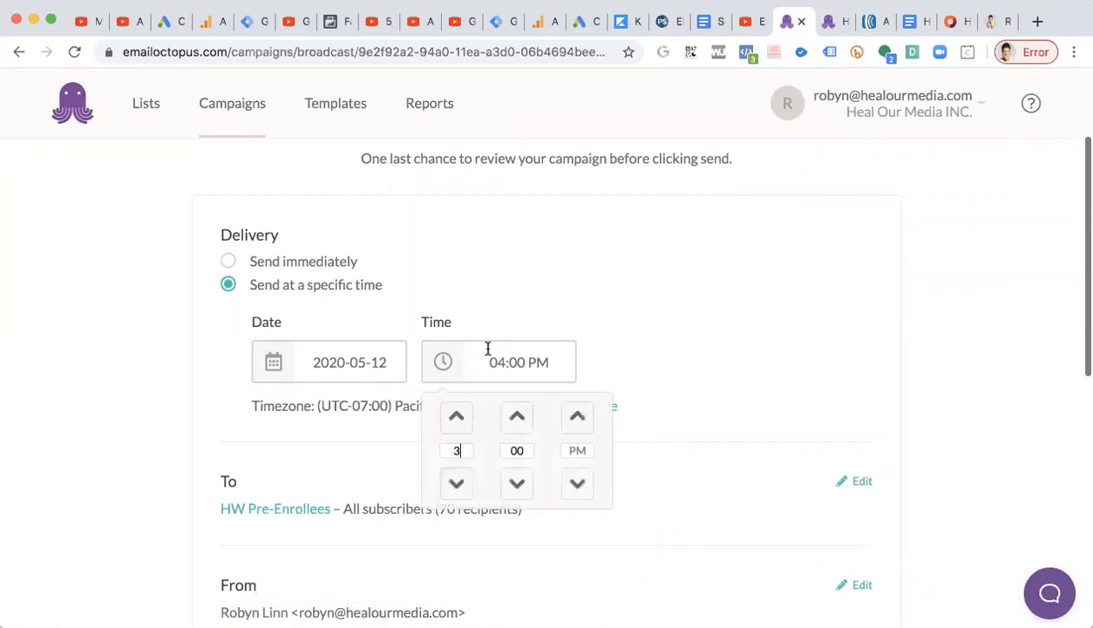
pyautogui.click(395, 420)
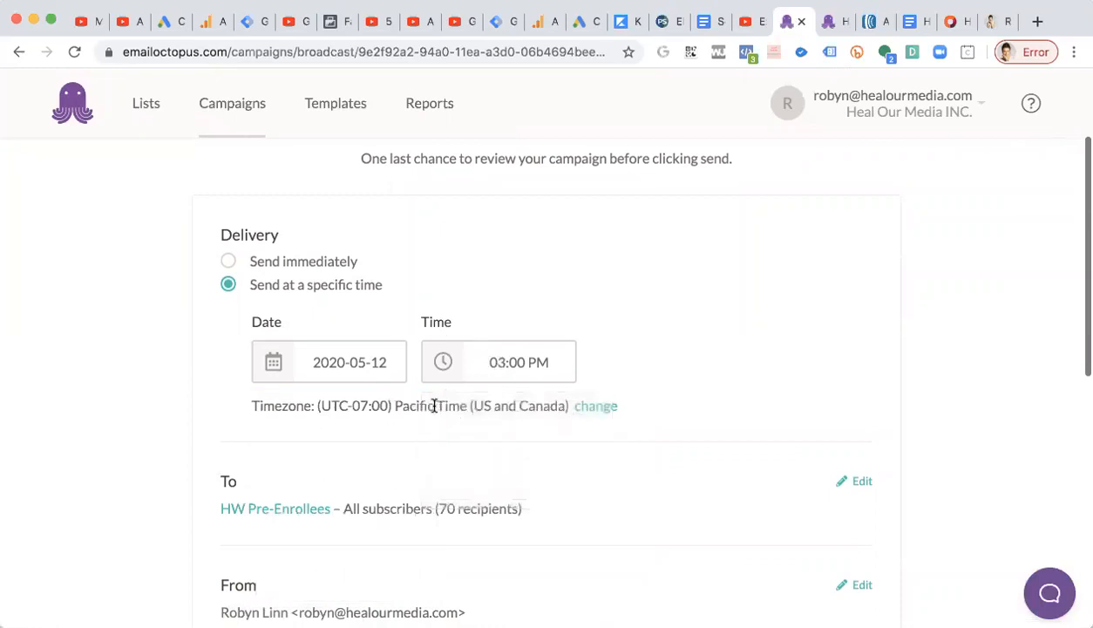
pyautogui.click(579, 406)
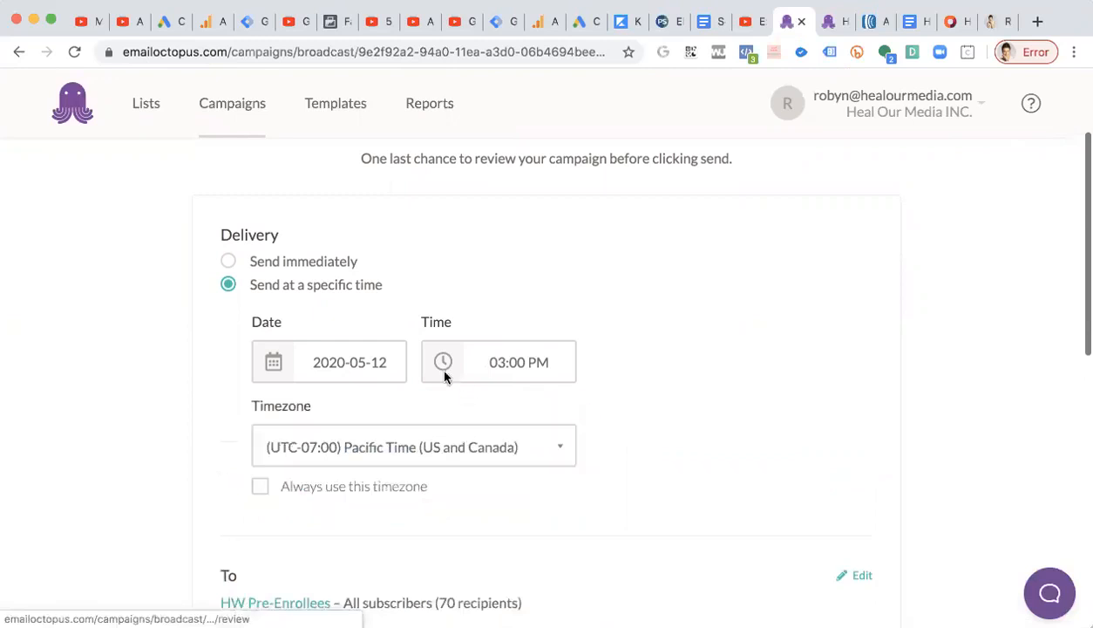
pyautogui.click(500, 363)
pyautogui.click(456, 419)
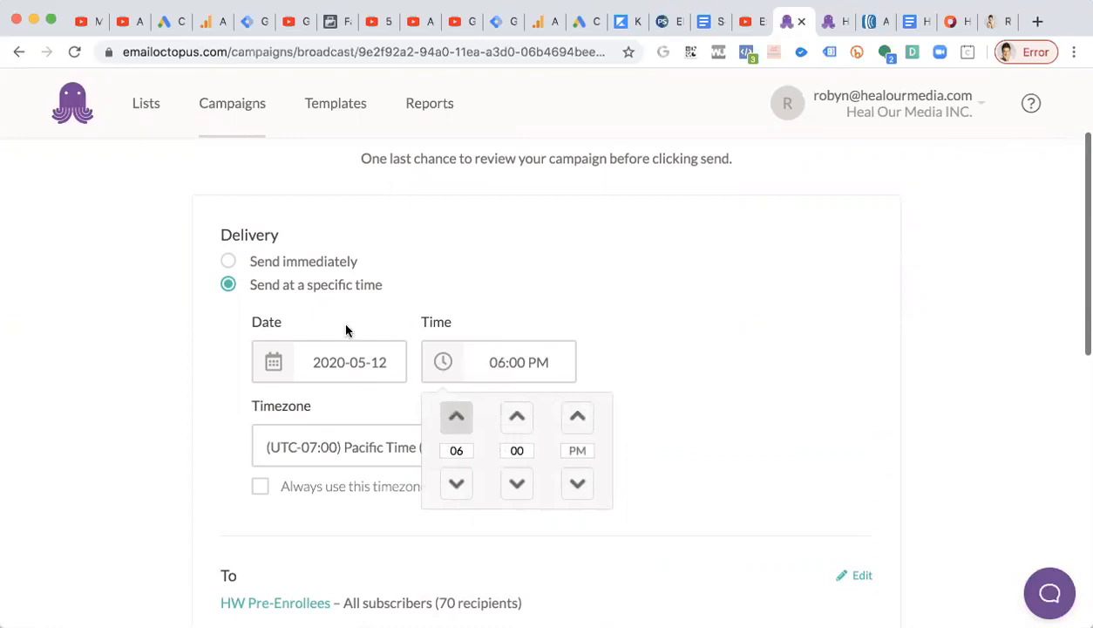
pyautogui.click(350, 287)
pyautogui.click(316, 262)
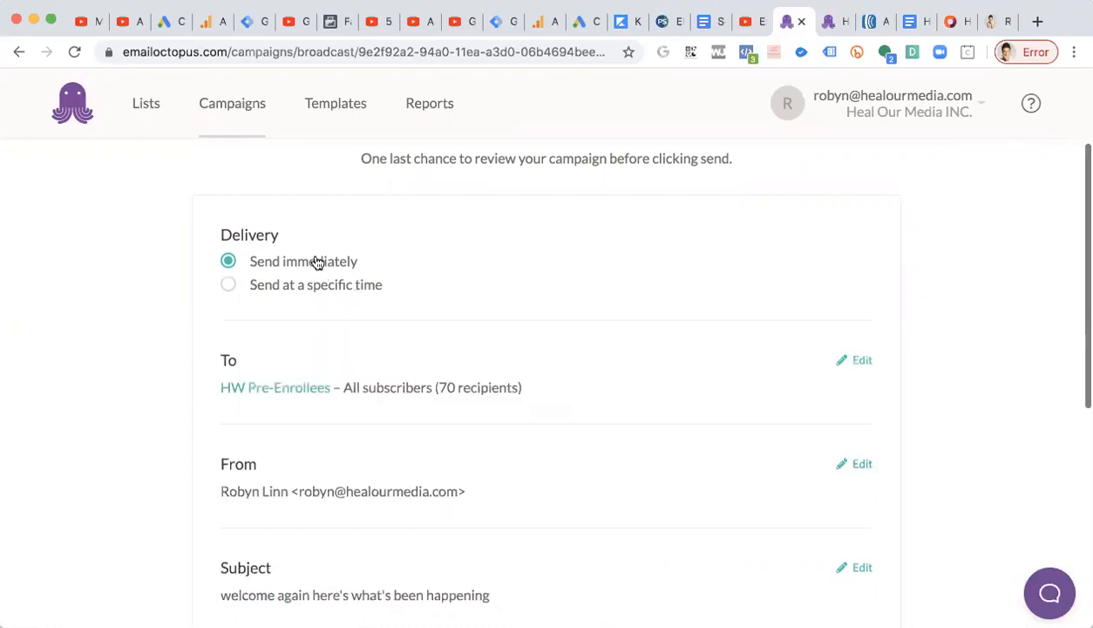
# Review the campaign's sender, subject, advanced options and content summary before sending.
pyautogui.scroll(-5, 316, 262)
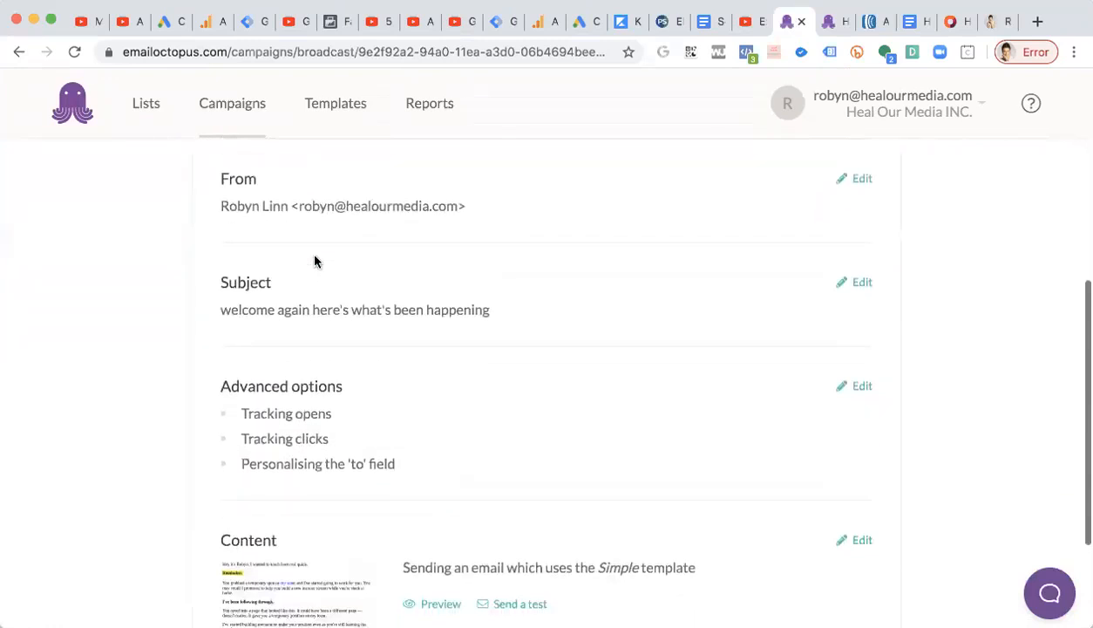
pyautogui.scroll(-4, 315, 261)
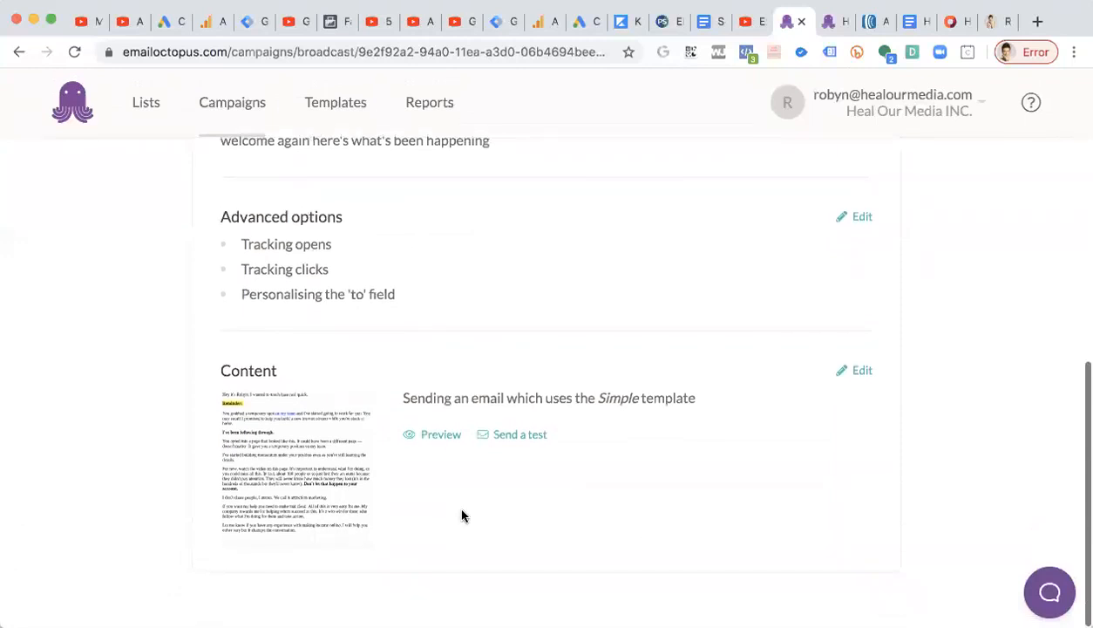
pyautogui.scroll(10, 536, 447)
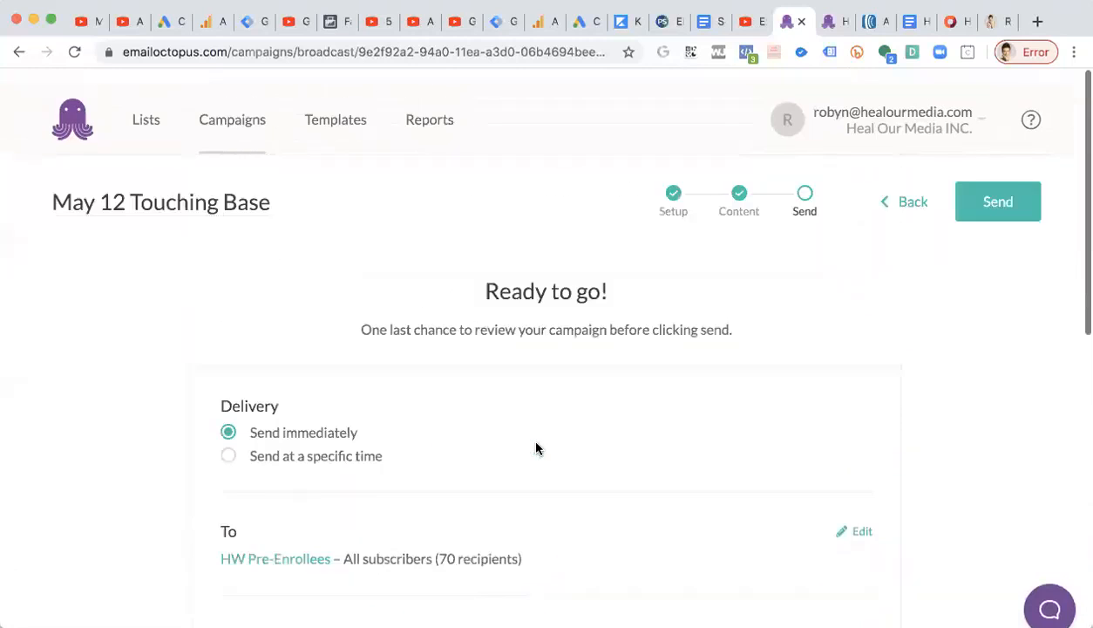
# Send the campaign immediately and confirm sending it to the recipients.
pyautogui.click(992, 185)
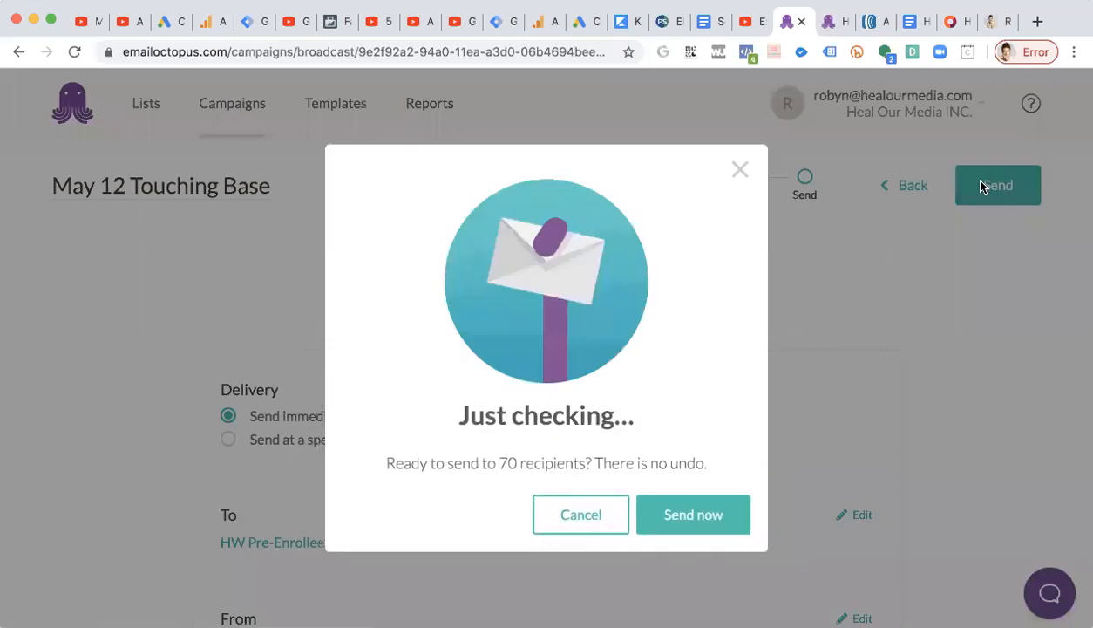
pyautogui.moveTo(389, 460); pyautogui.dragTo(640, 460)
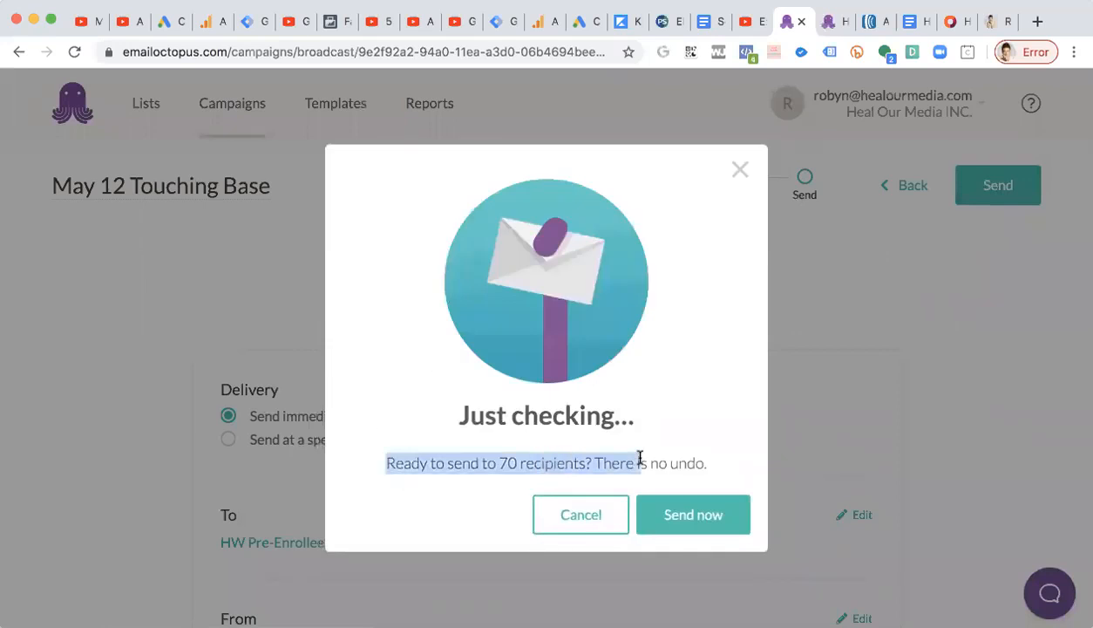
pyautogui.click(654, 457)
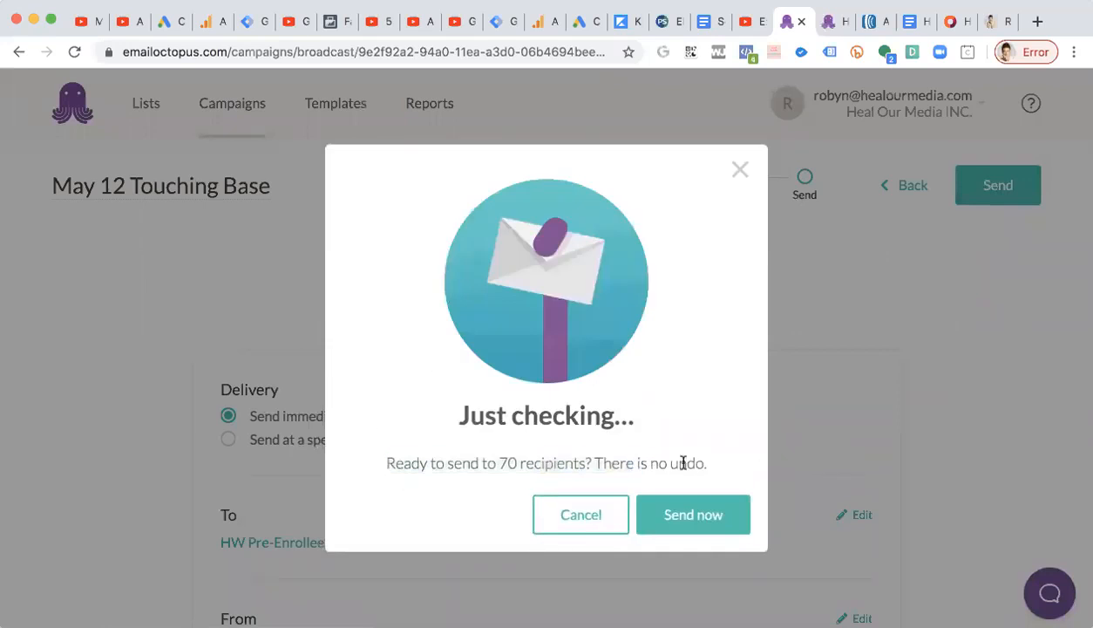
pyautogui.click(694, 528)
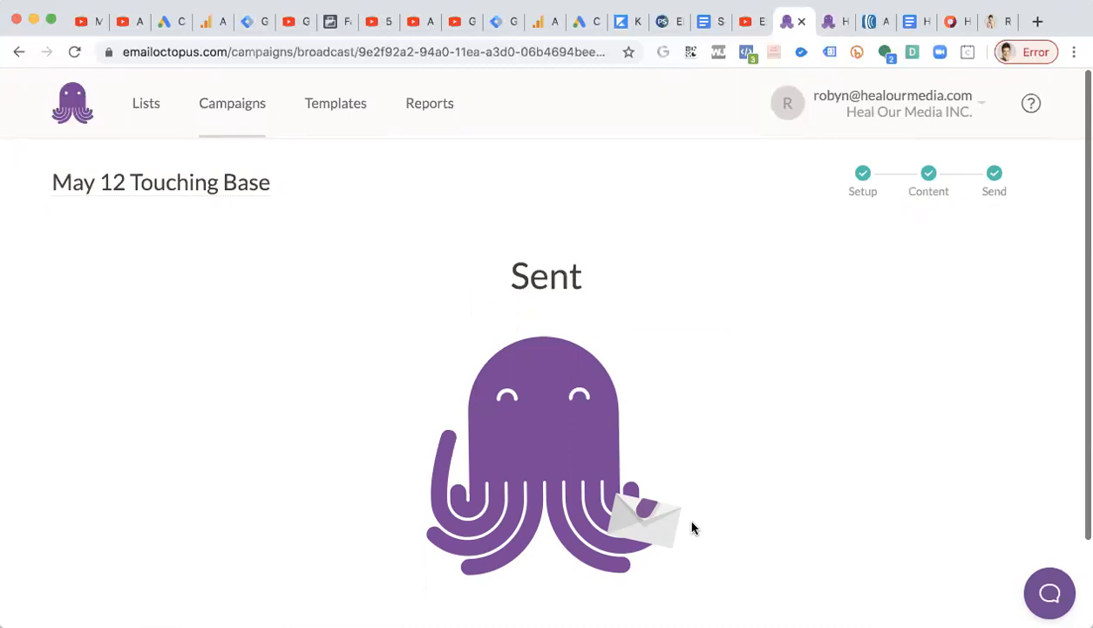
pyautogui.click(338, 111)
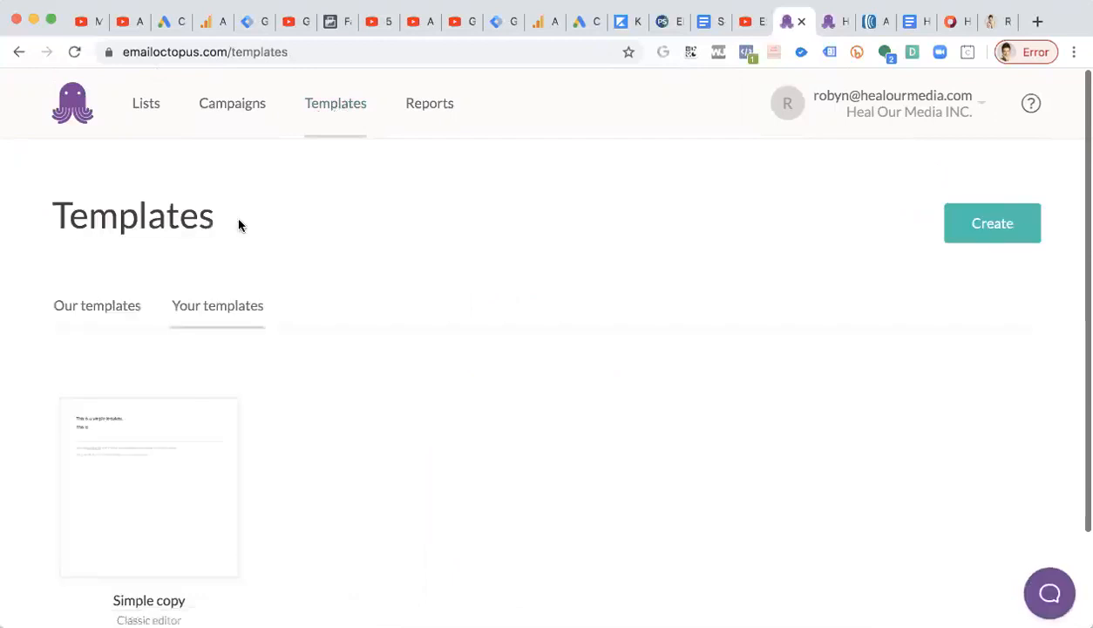
pyautogui.scroll(-3, 454, 298)
pyautogui.scroll(2, 872, 218)
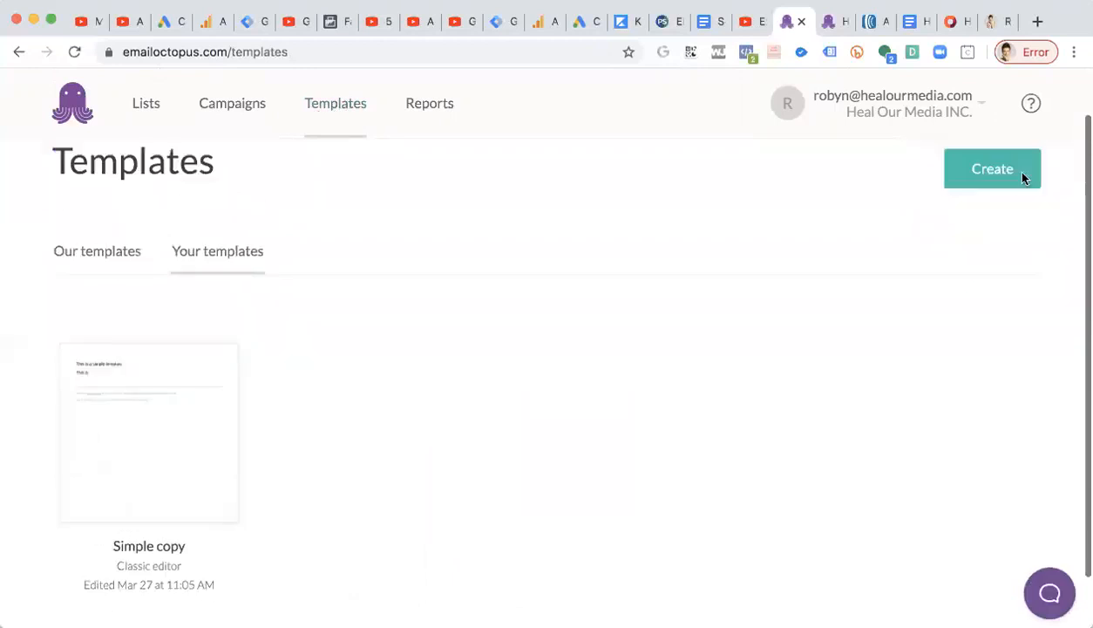
pyautogui.click(966, 193)
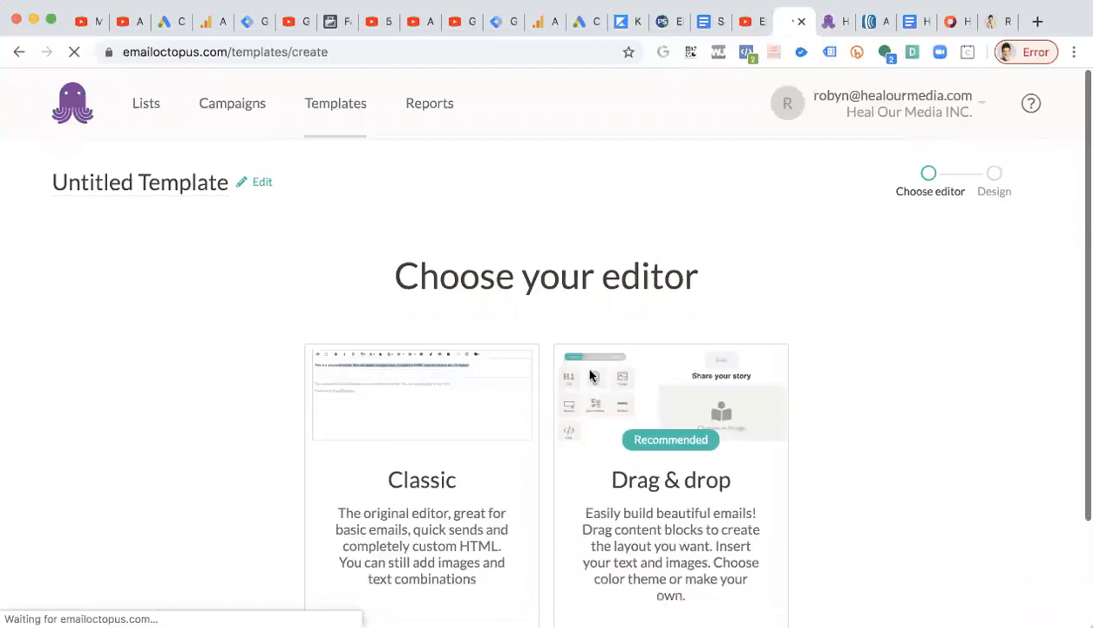
pyautogui.scroll(-2, 589, 375)
pyautogui.click(416, 529)
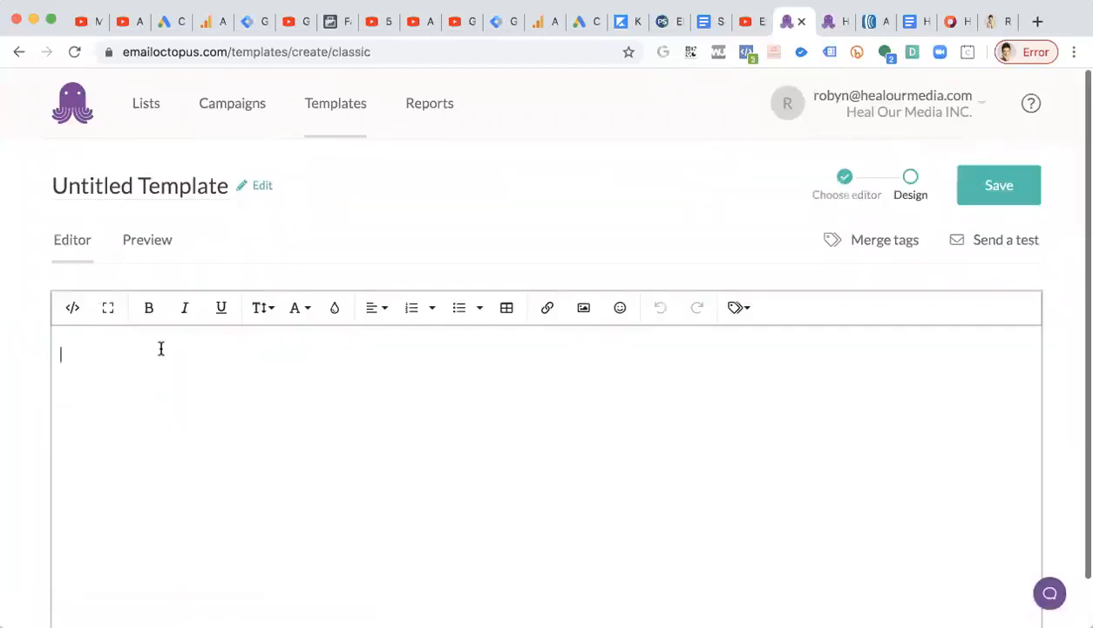
pyautogui.scroll(-2, 161, 347)
pyautogui.scroll(2, 161, 347)
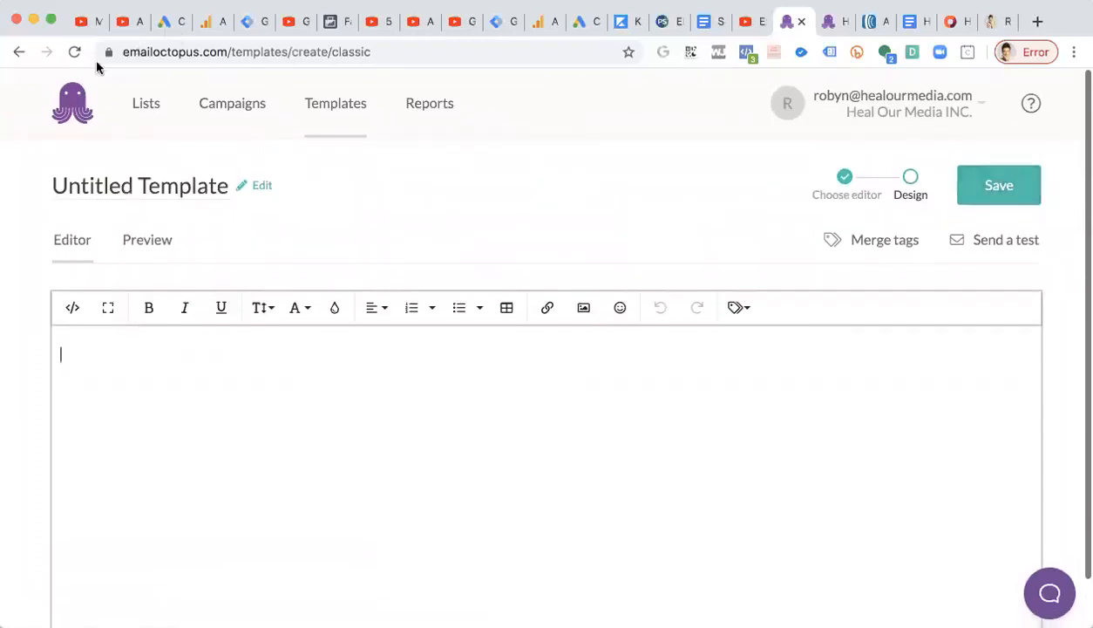
# Save the sent 'May 12 Touching Base' campaign from the regular campaigns list as a template.
pyautogui.click(244, 113)
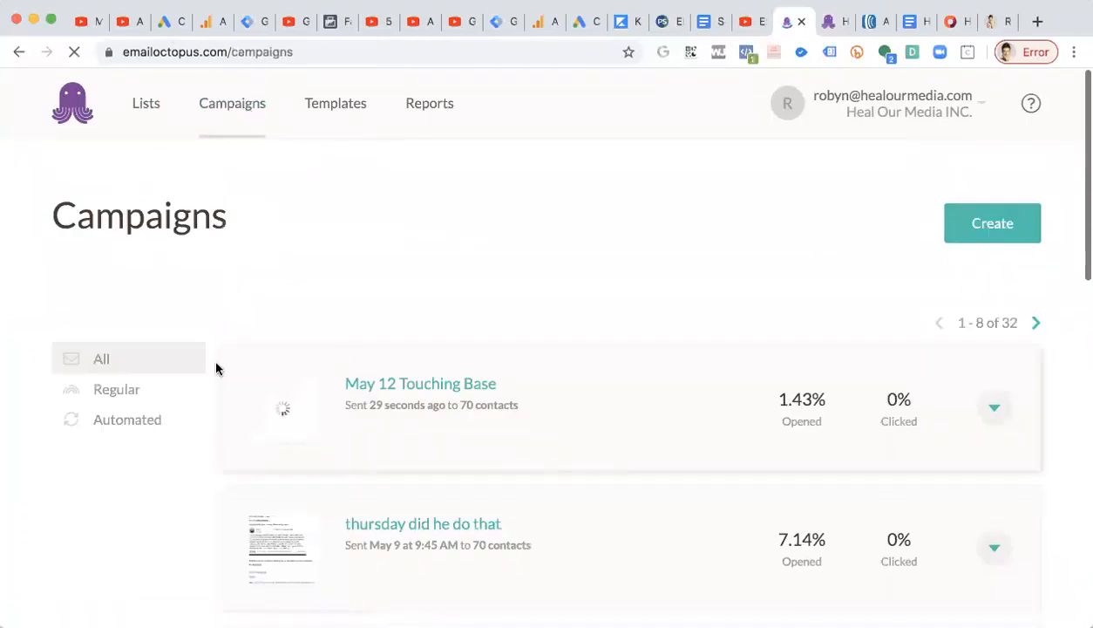
pyautogui.click(120, 390)
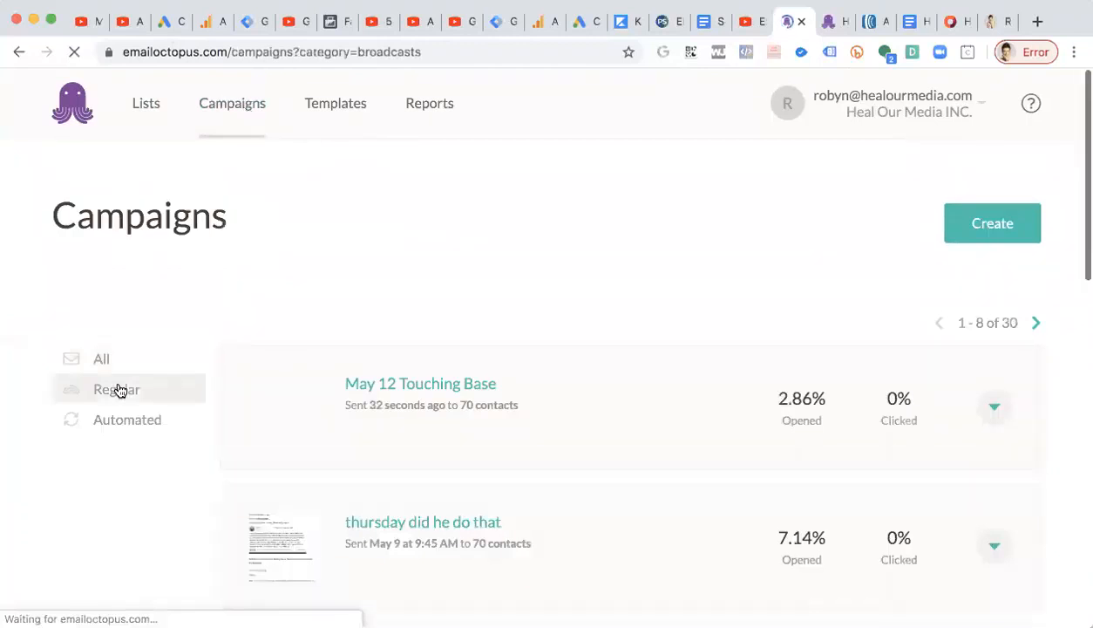
pyautogui.scroll(-2, 337, 379)
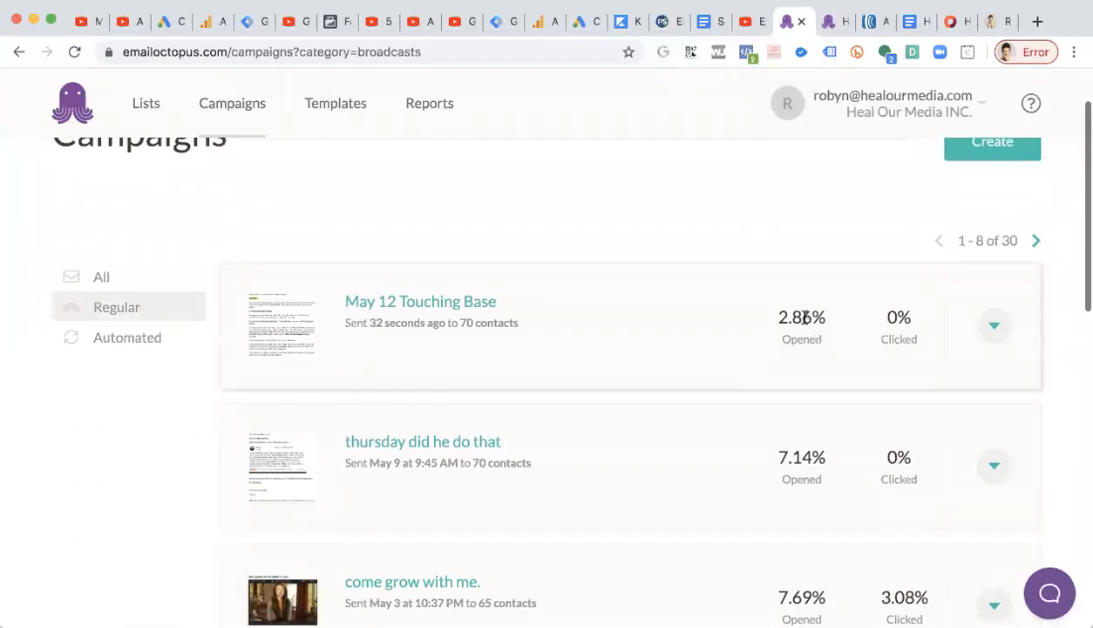
pyautogui.moveTo(779, 316); pyautogui.dragTo(819, 316)
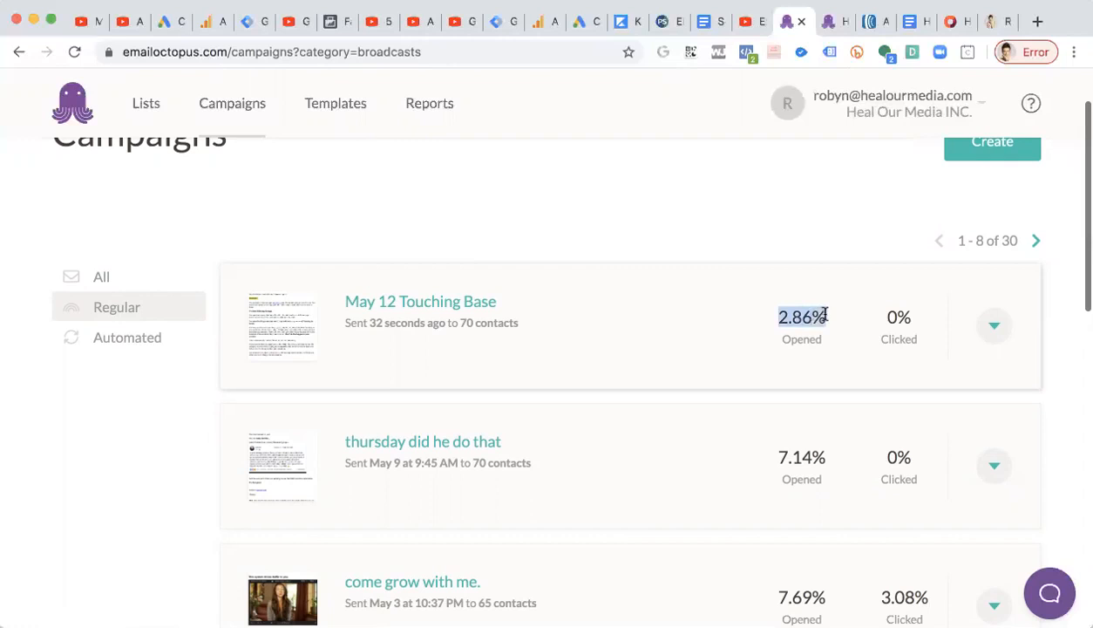
pyautogui.click(844, 321)
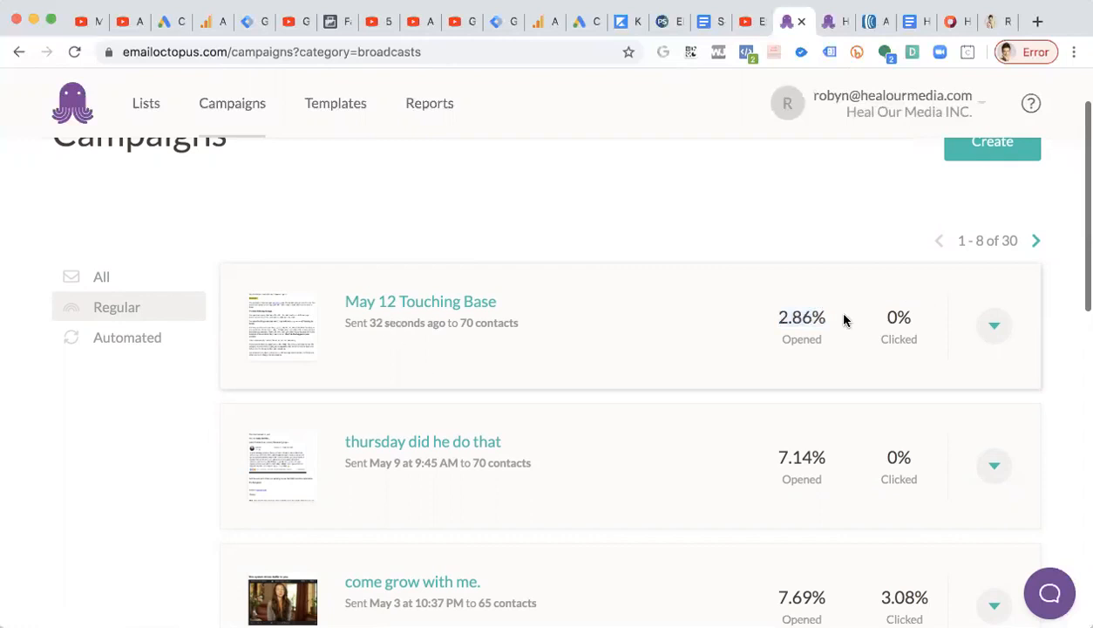
pyautogui.click(993, 326)
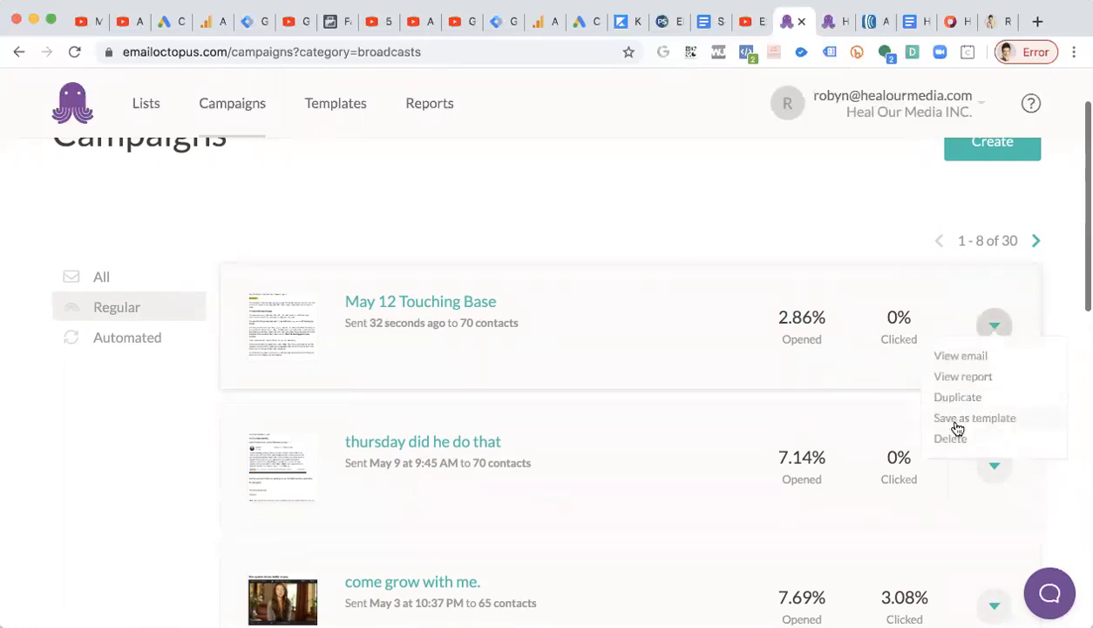
pyautogui.click(1005, 419)
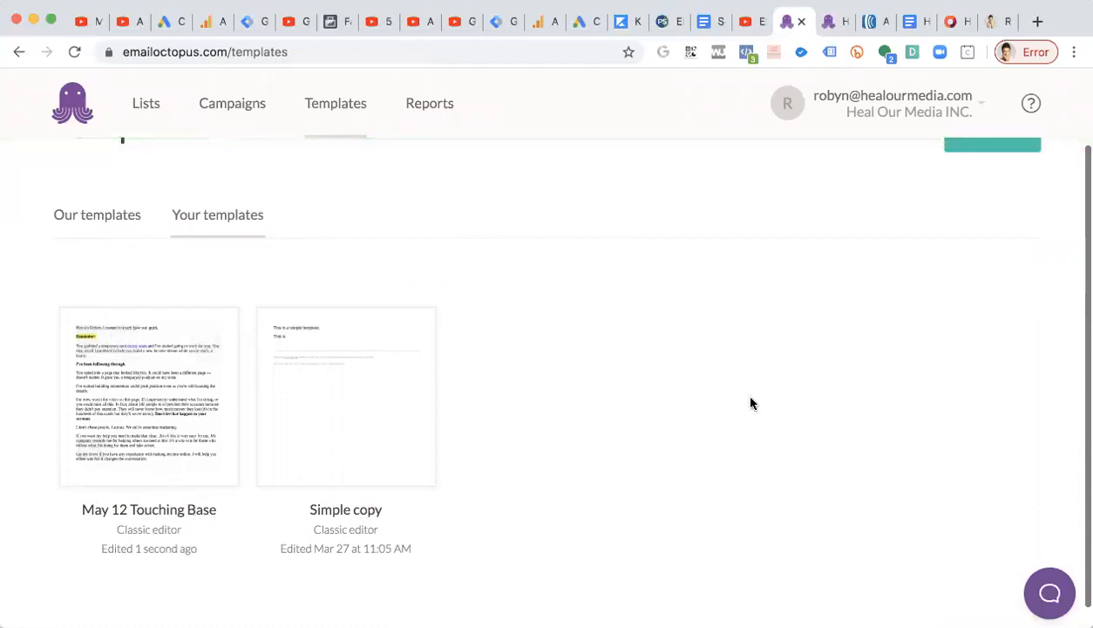
# Open the 'May 12 Touching Base' campaign report and look over its opens, clicks, bounces and performance chart.
pyautogui.scroll(2, 752, 403)
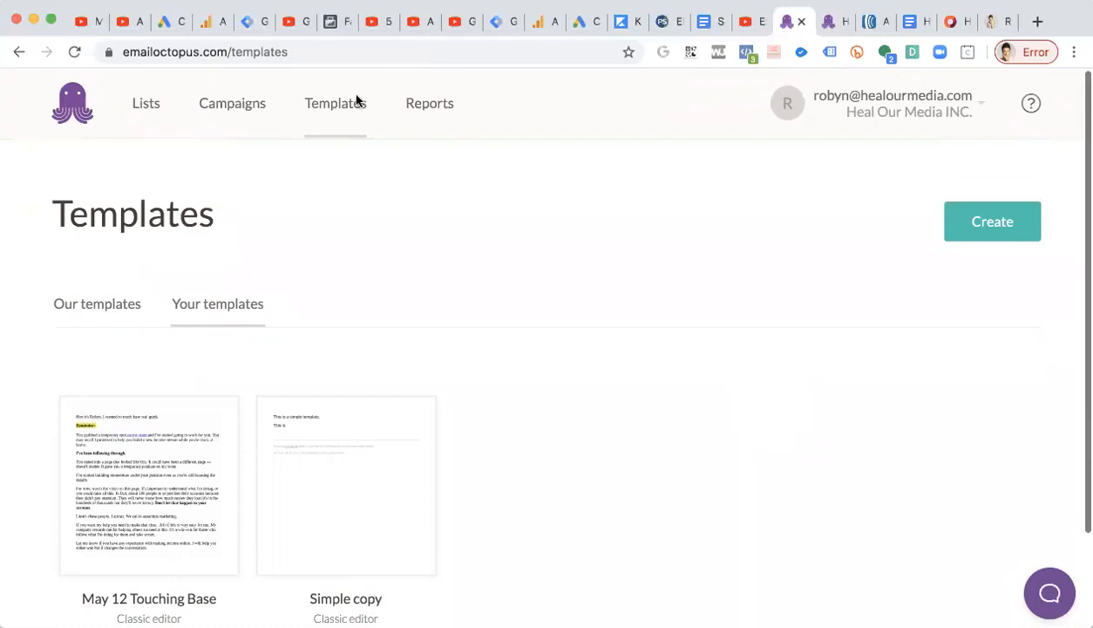
pyautogui.click(418, 114)
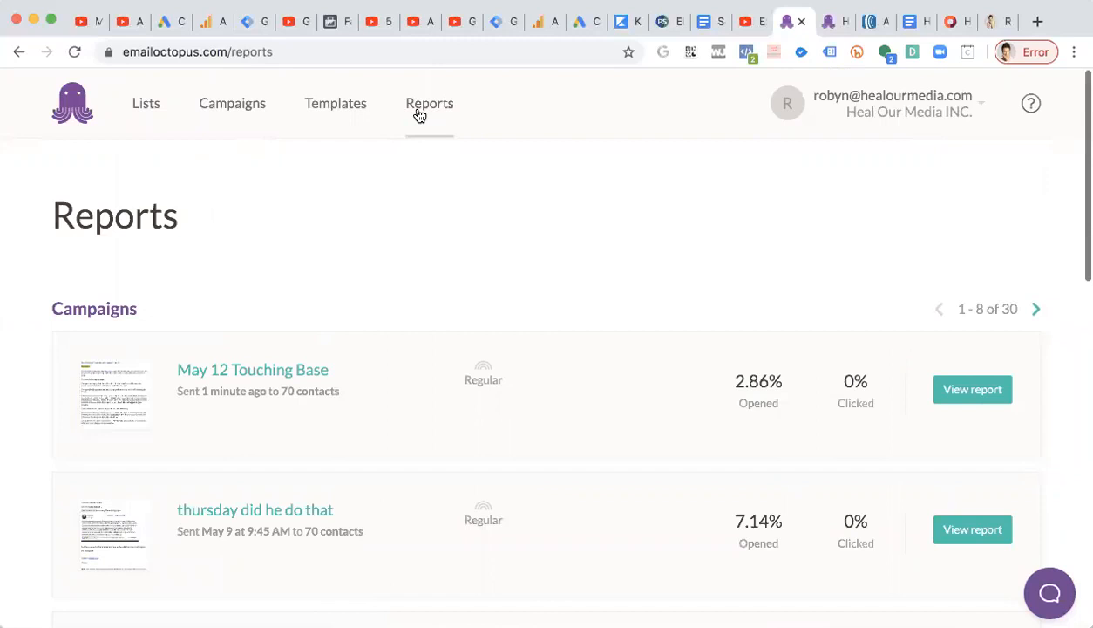
pyautogui.click(999, 385)
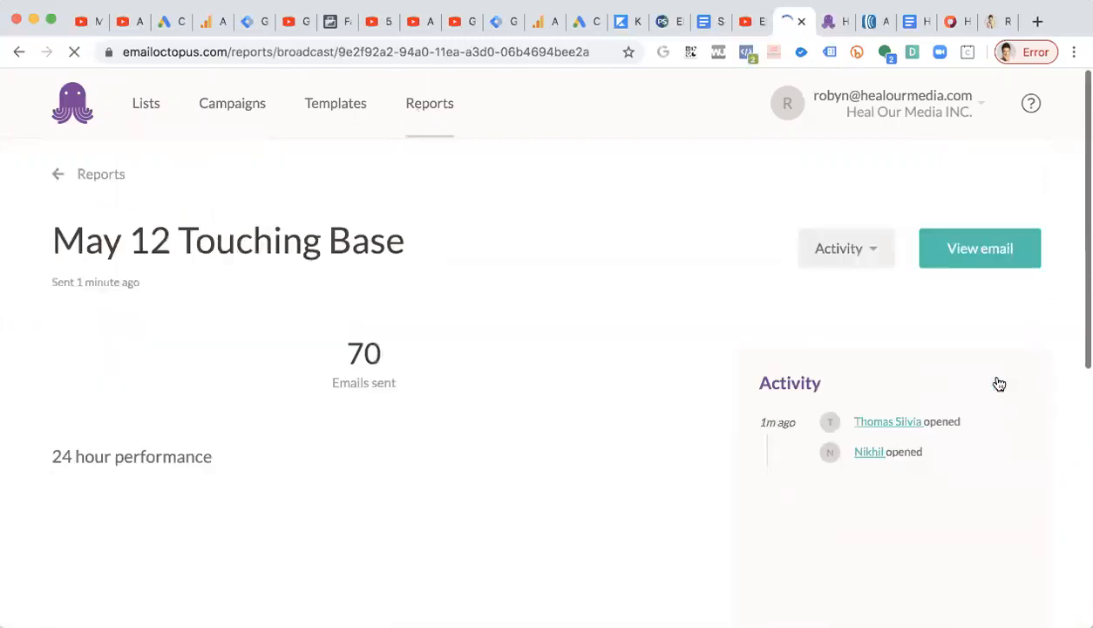
pyautogui.scroll(-1, 781, 385)
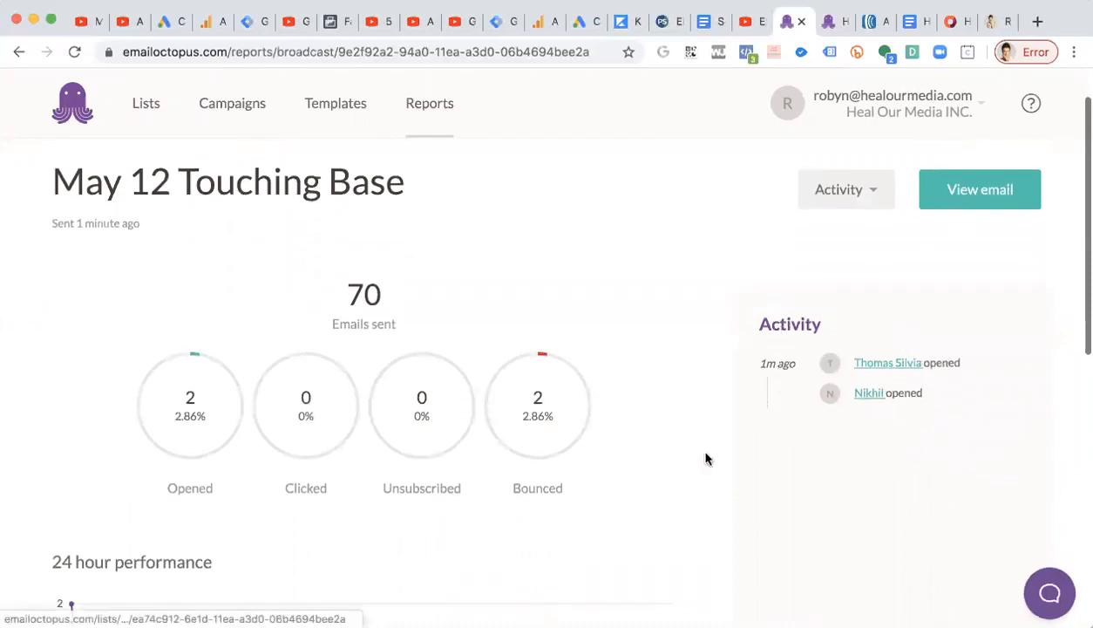
pyautogui.scroll(-2, 681, 444)
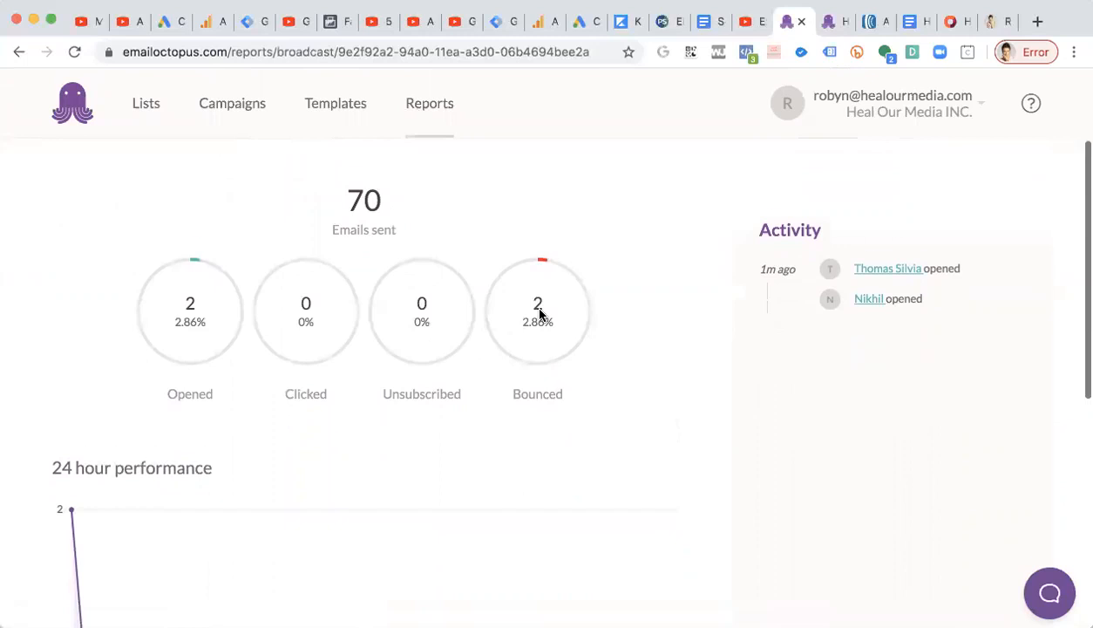
pyautogui.scroll(-10, 540, 315)
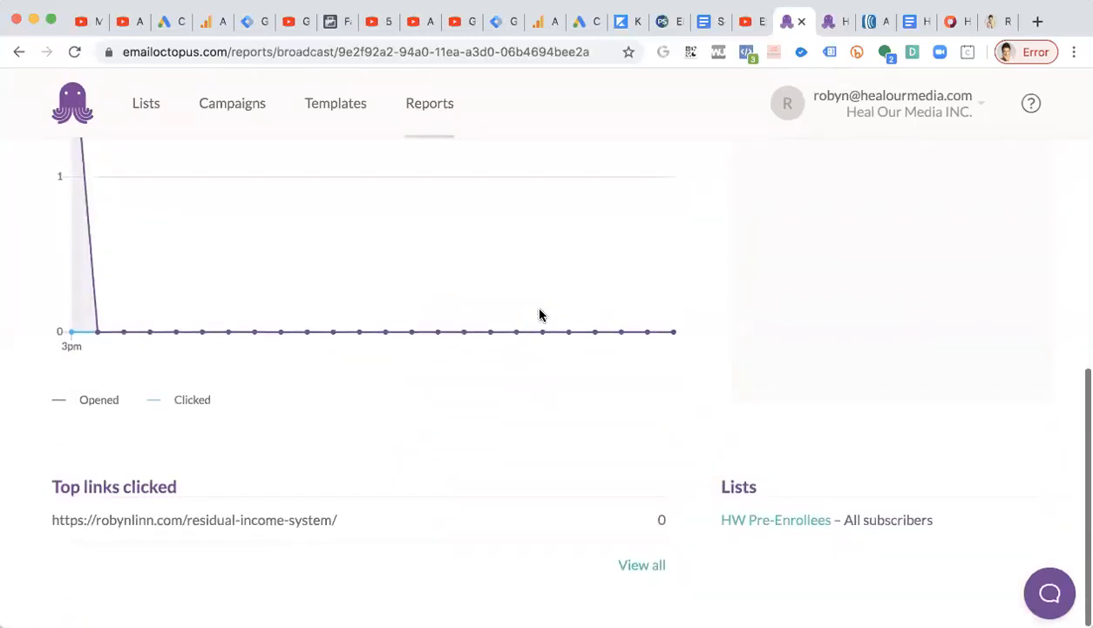
pyautogui.scroll(12, 539, 315)
pyautogui.scroll(-9, 540, 315)
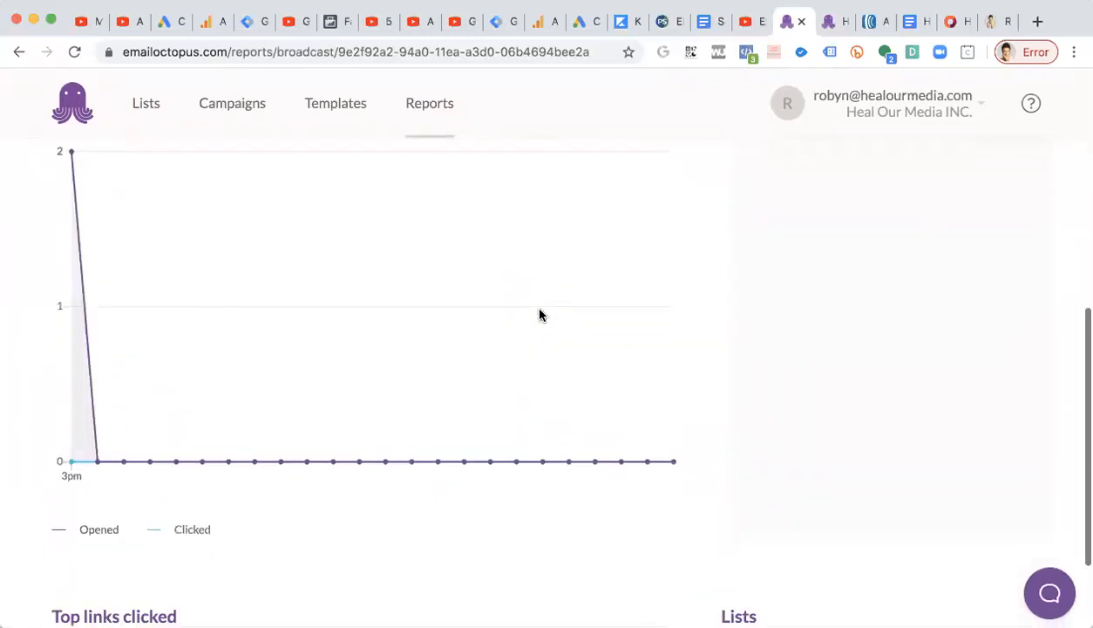
pyautogui.scroll(7, 540, 315)
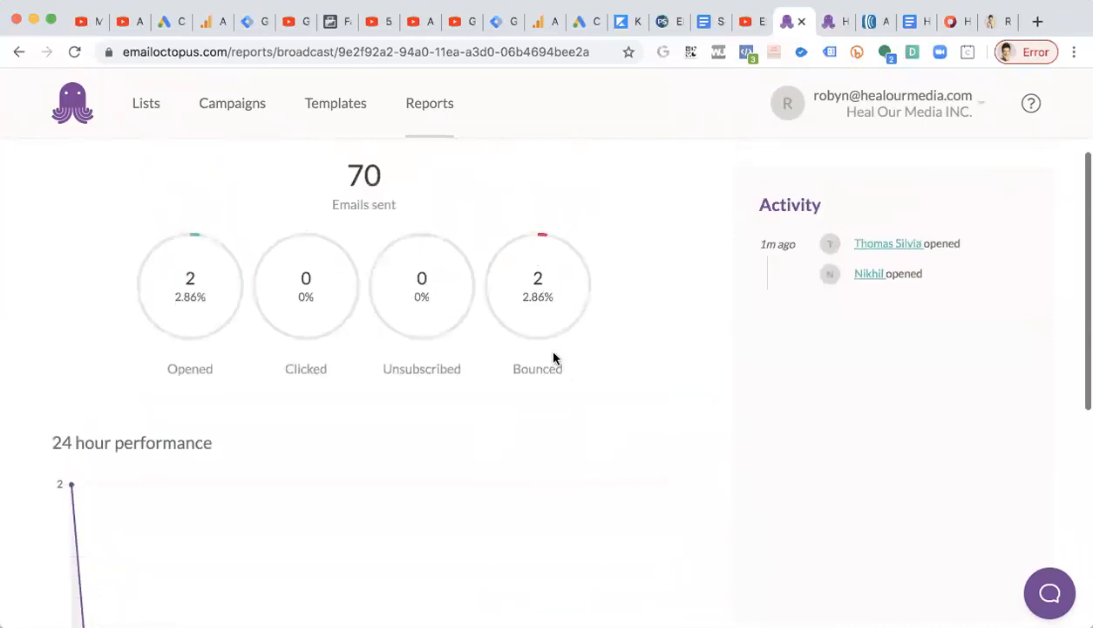
pyautogui.scroll(3, 500, 299)
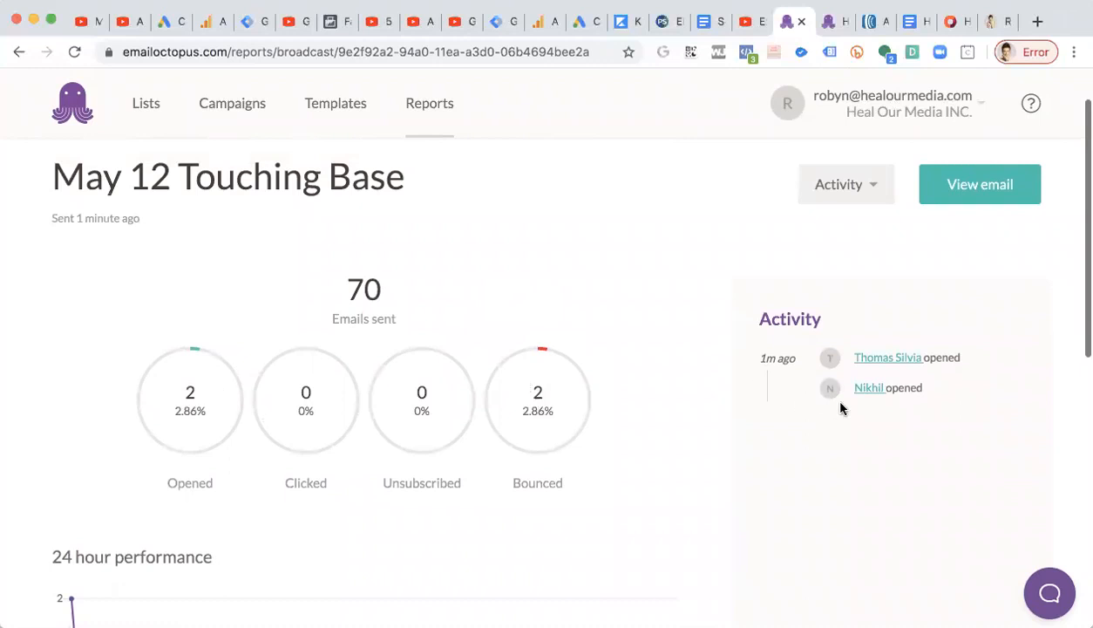
pyautogui.scroll(-2, 515, 440)
pyautogui.scroll(3, 512, 373)
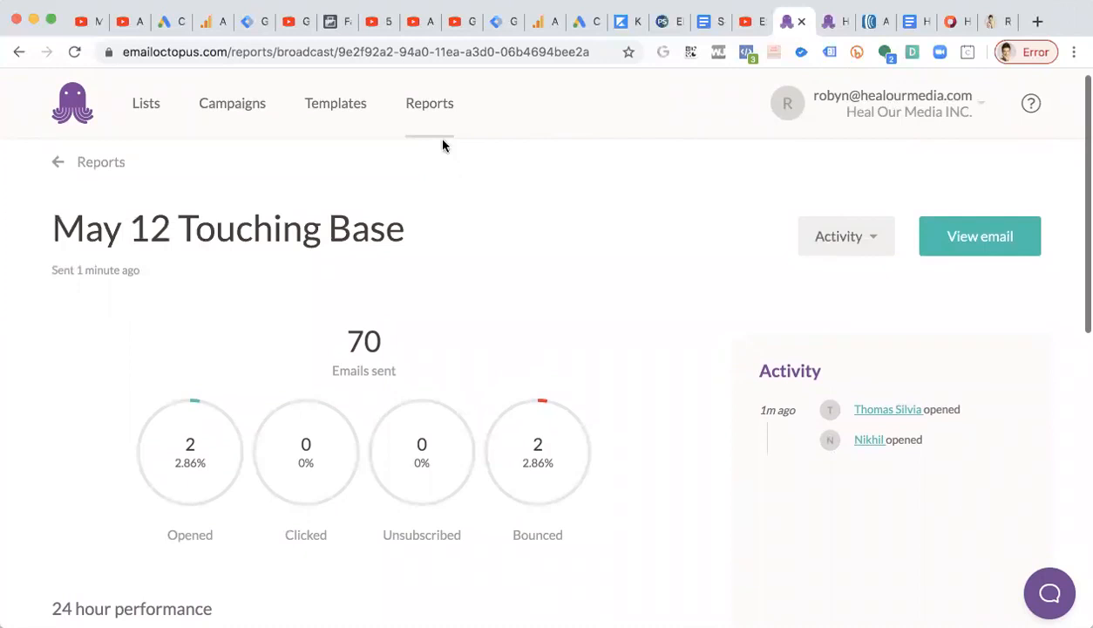
pyautogui.click(428, 114)
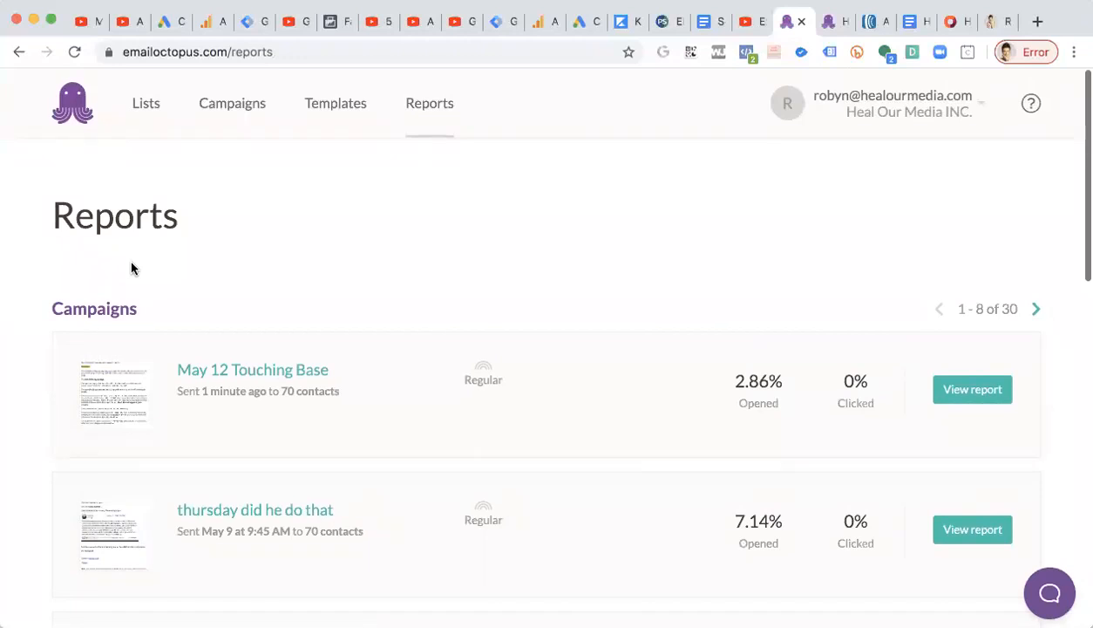
pyautogui.click(250, 114)
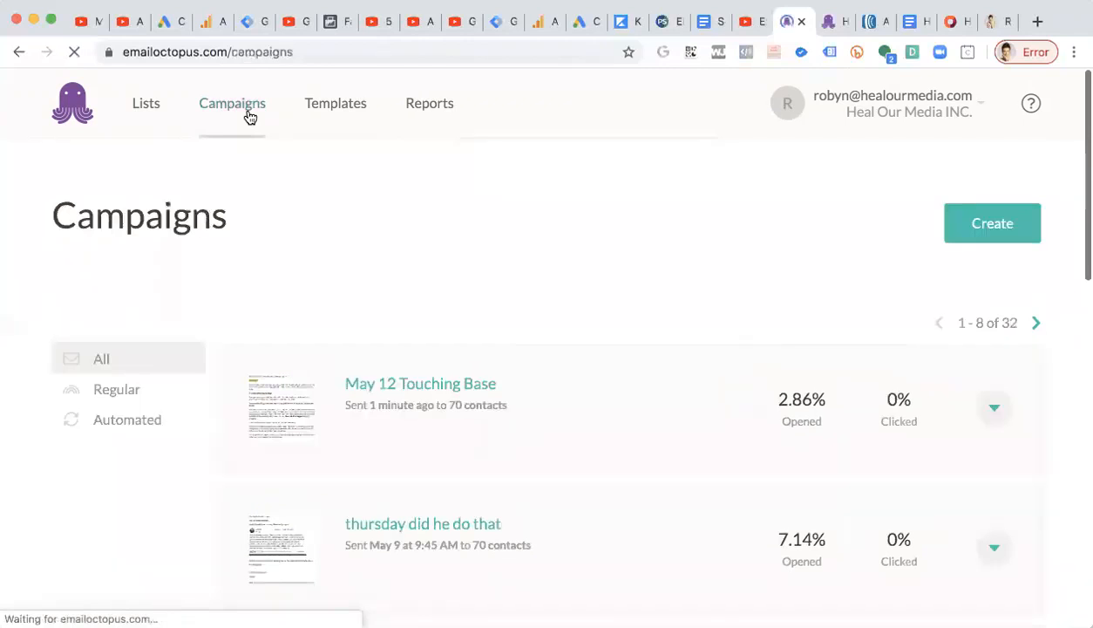
pyautogui.click(982, 222)
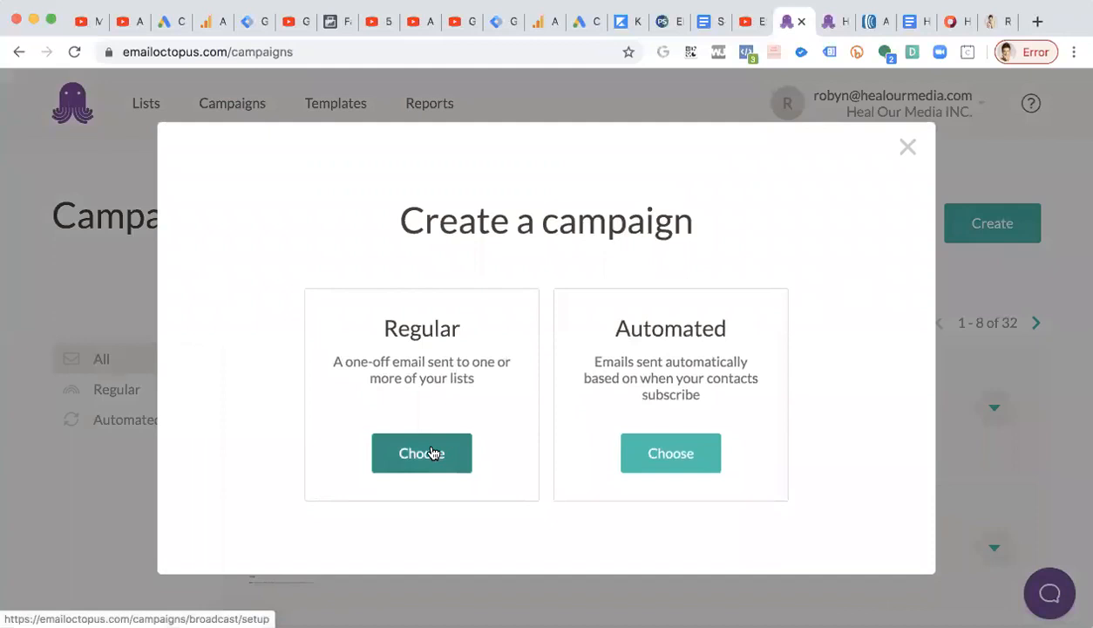
pyautogui.click(907, 147)
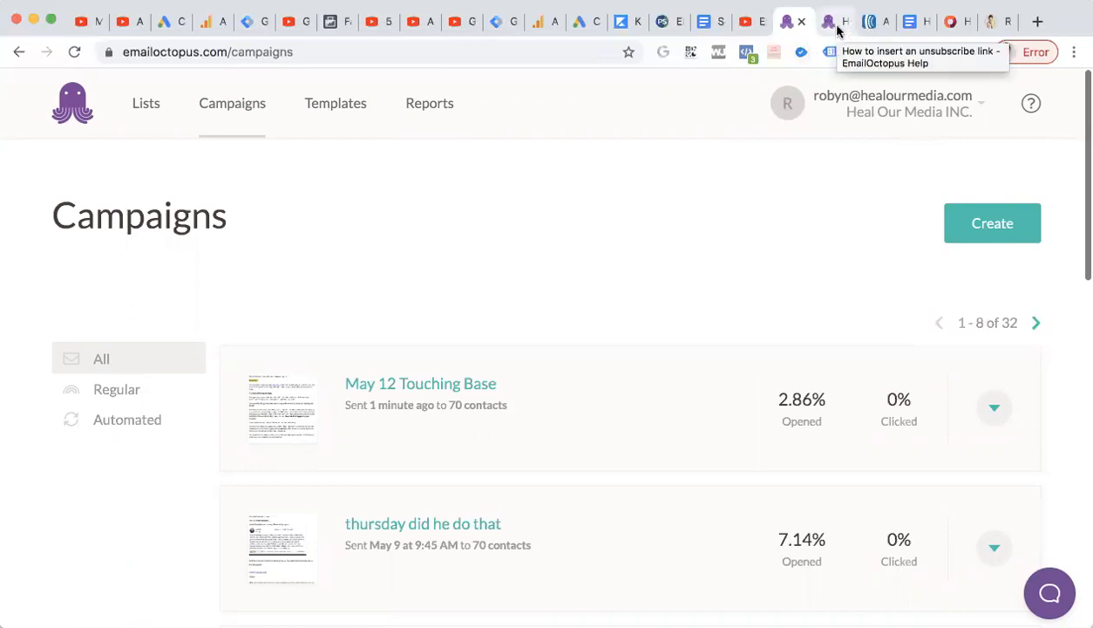
# Switch to the AWeber account dashboard tab and look over its subscriber stats.
pyautogui.click(801, 22)
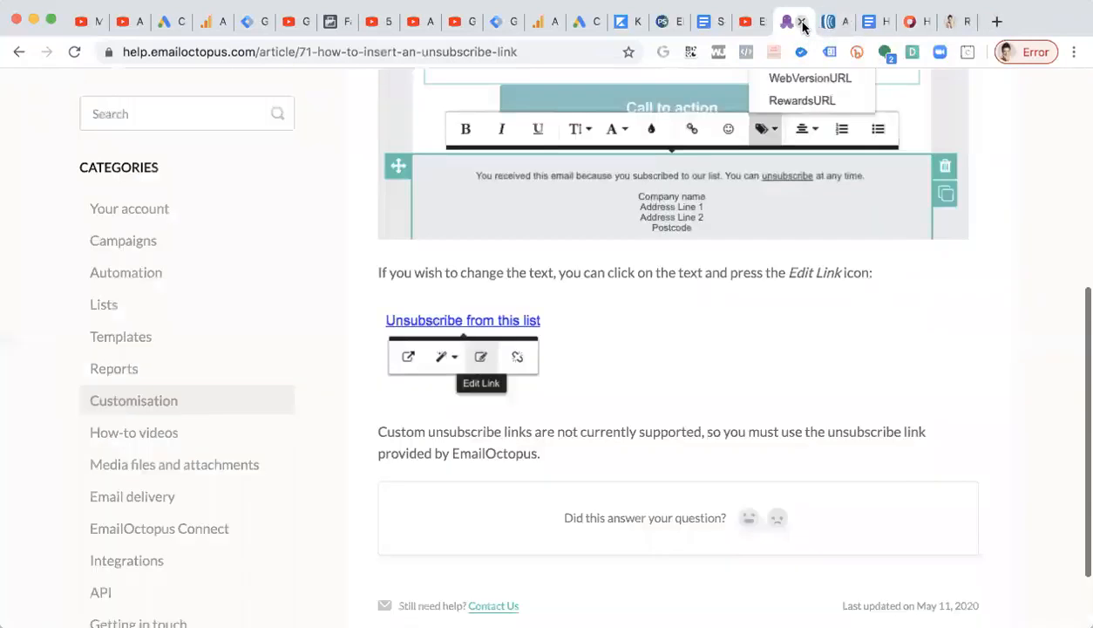
pyautogui.click(802, 23)
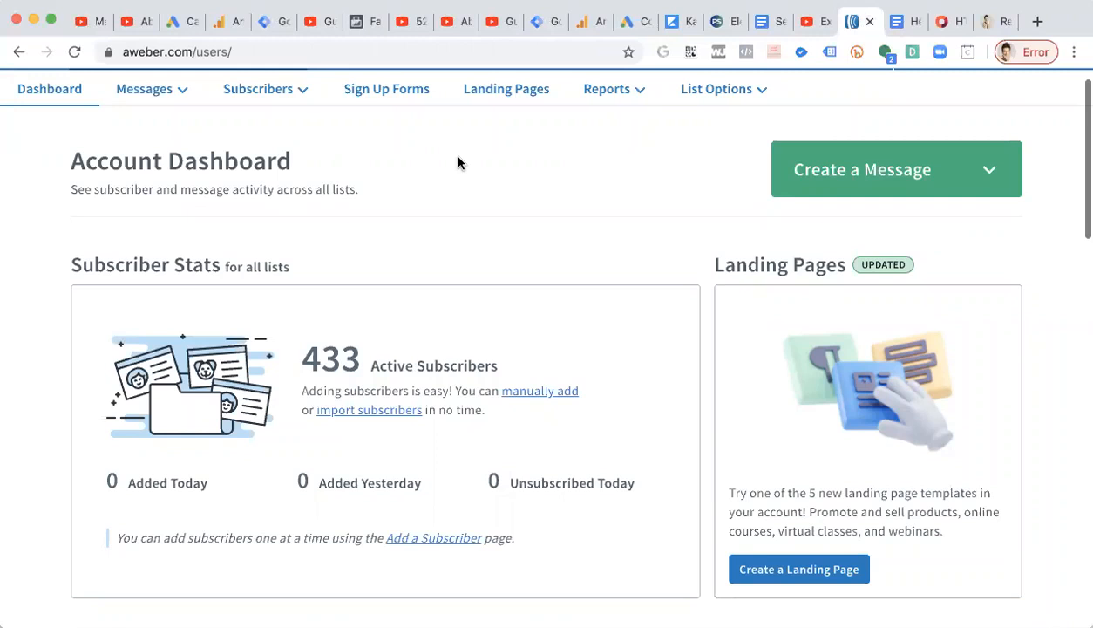
pyautogui.scroll(1, 460, 163)
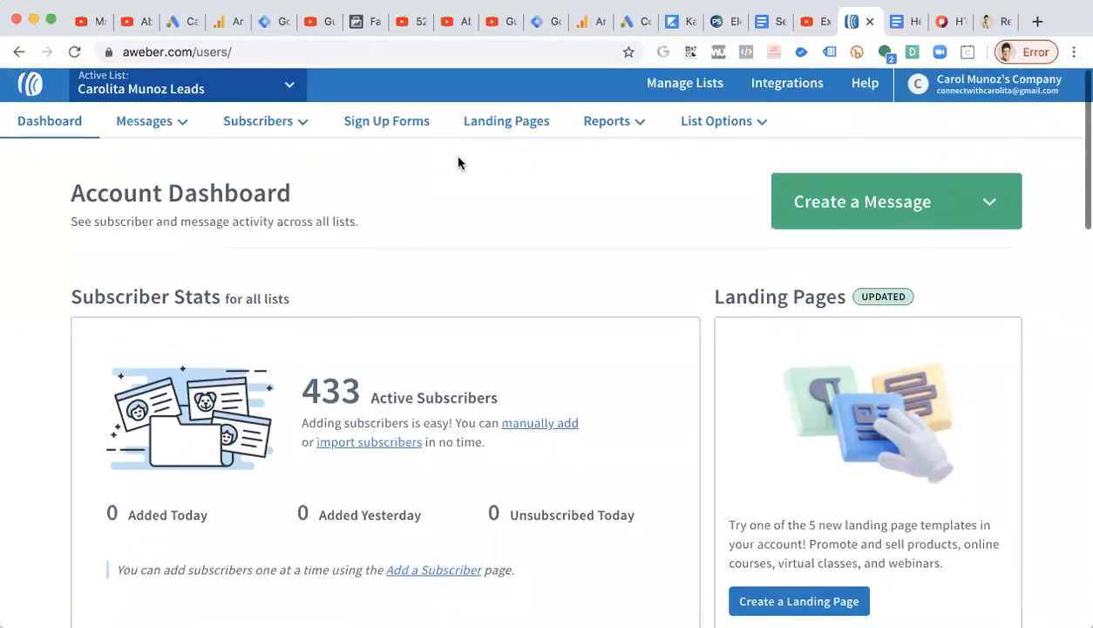
pyautogui.scroll(-1, 459, 163)
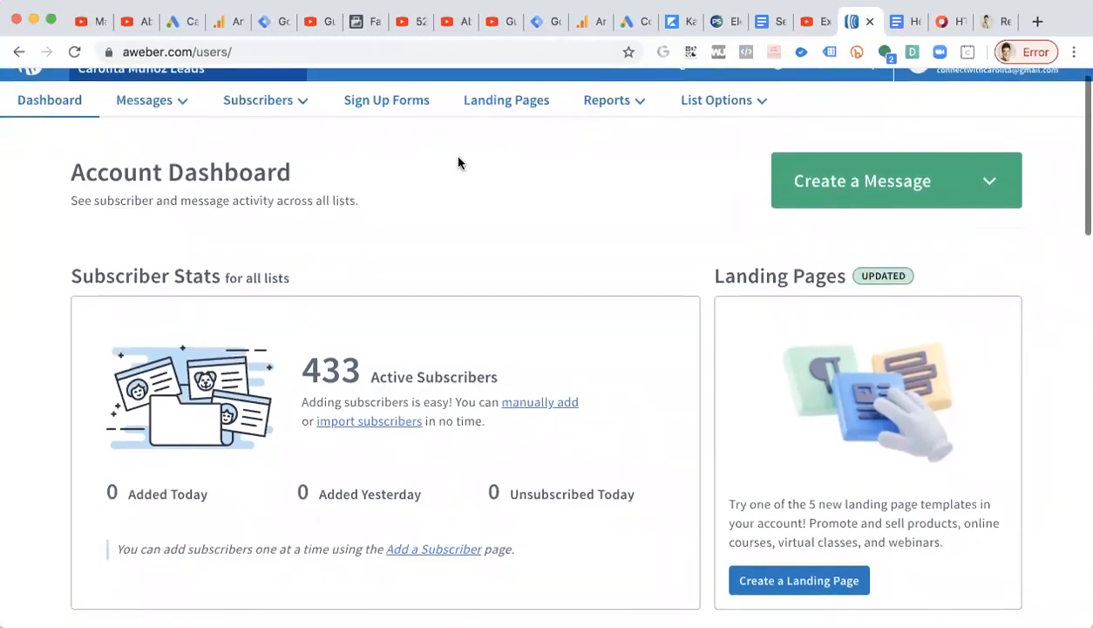
pyautogui.scroll(-1, 460, 163)
pyautogui.scroll(1, 459, 163)
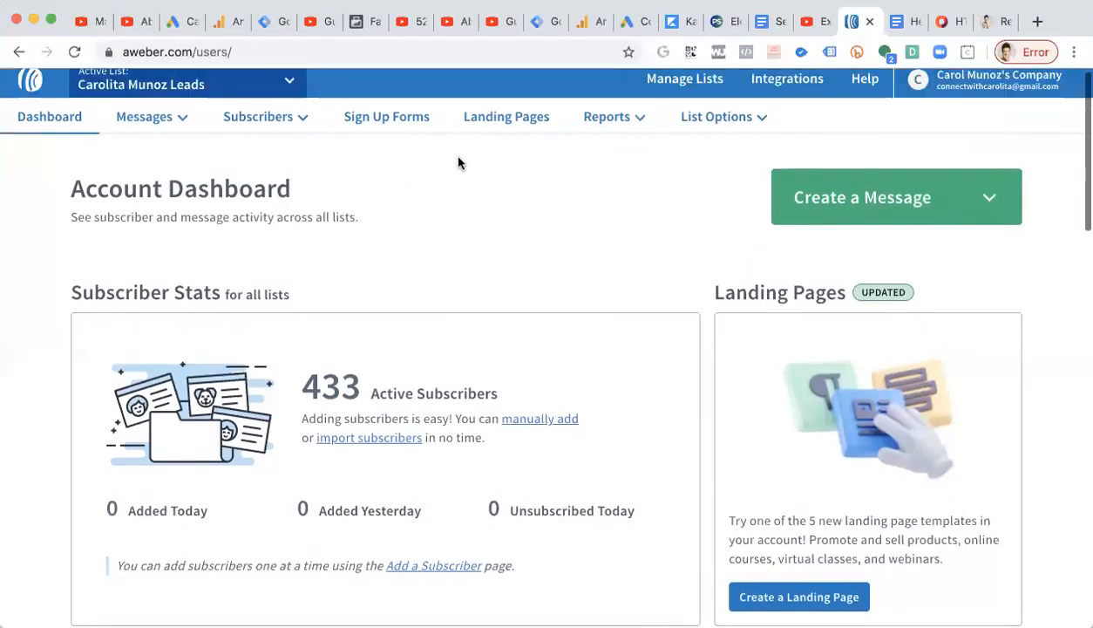
# Open the Manage Your Lists page of the AWeber account.
pyautogui.click(670, 95)
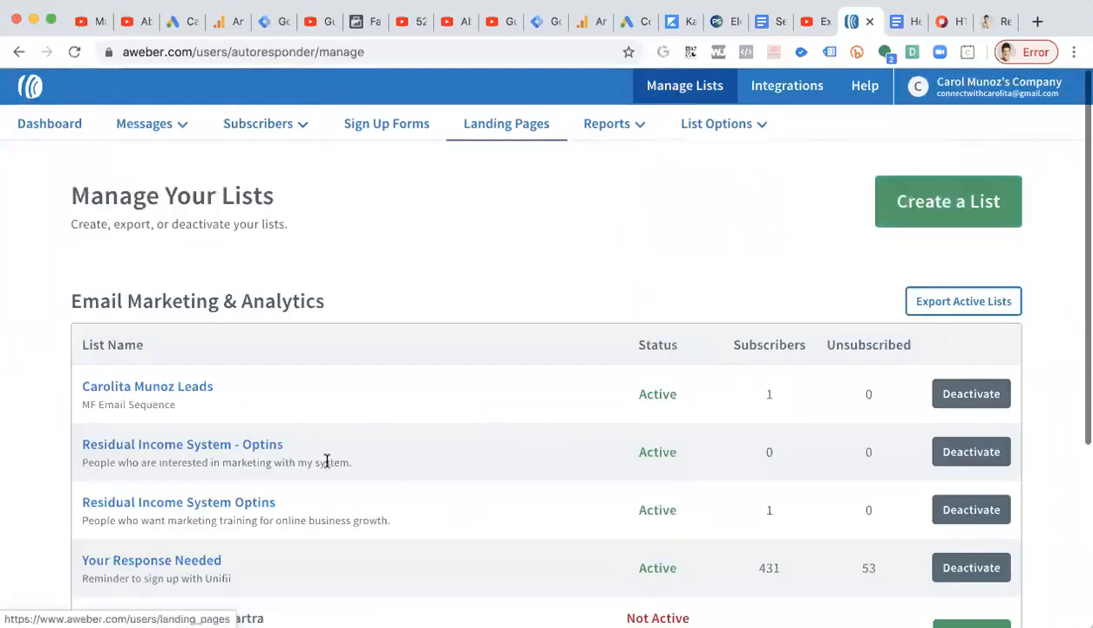
pyautogui.scroll(-2, 249, 412)
pyautogui.scroll(2, 249, 412)
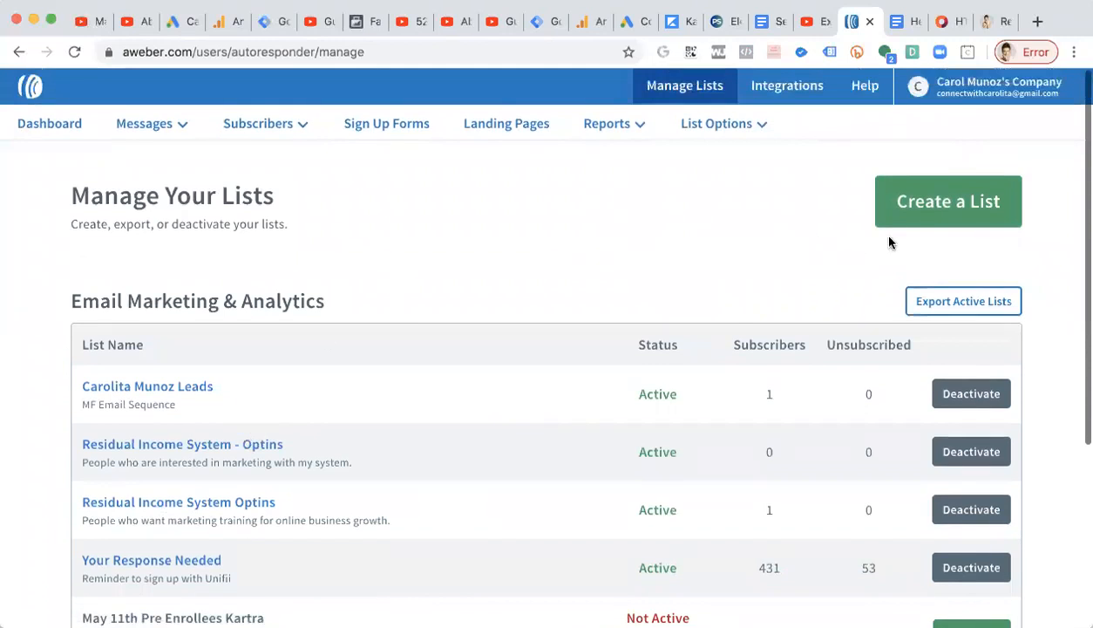
pyautogui.click(941, 206)
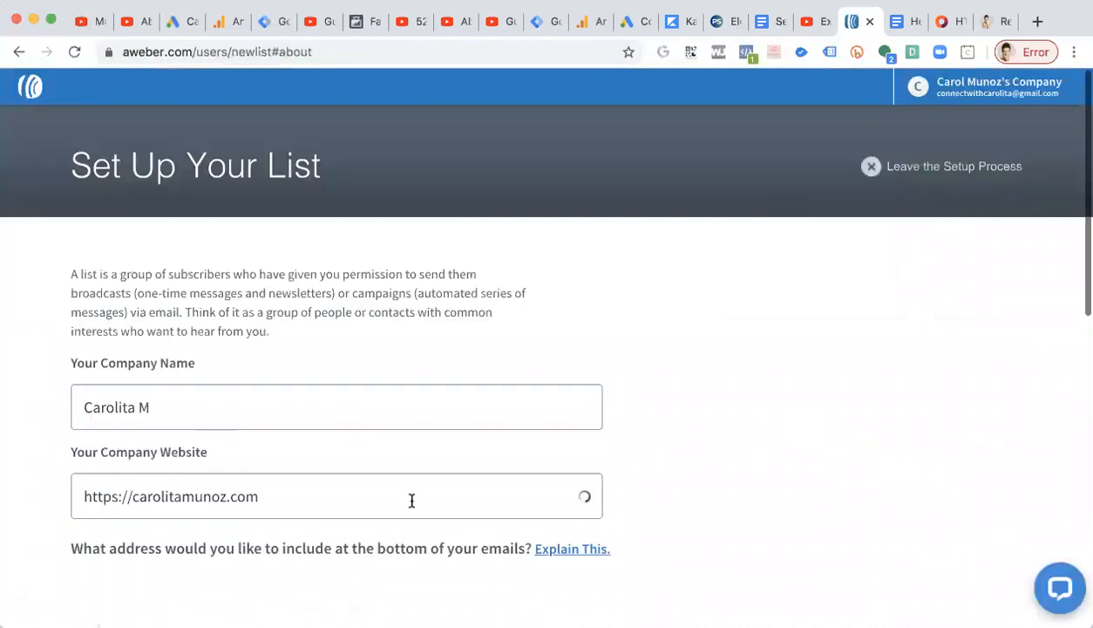
pyautogui.scroll(-4, 430, 311)
pyautogui.scroll(4, 433, 318)
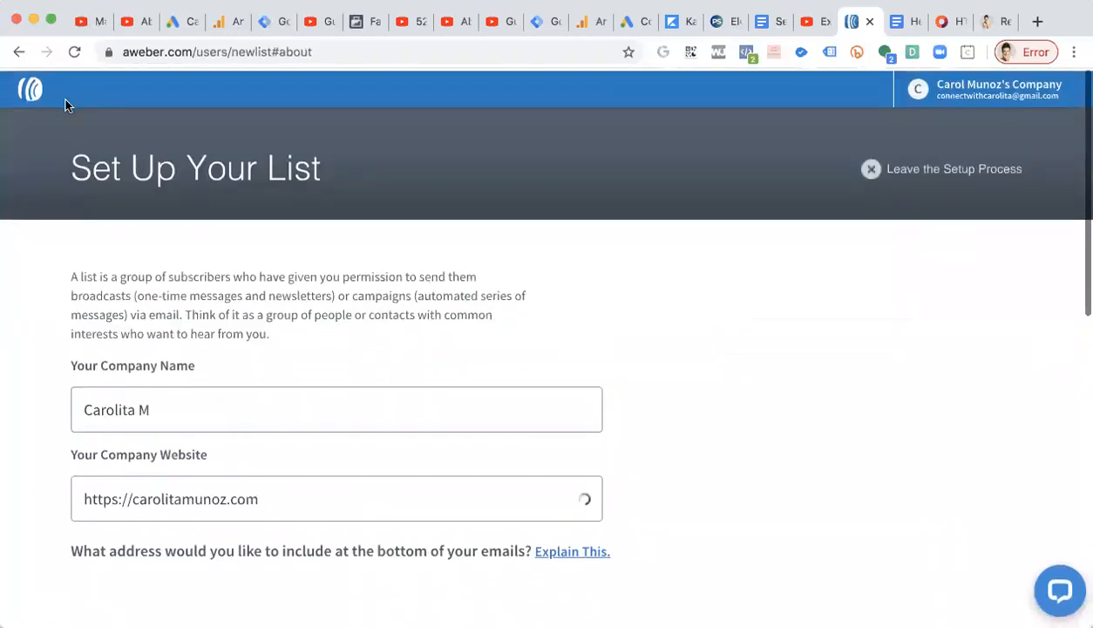
pyautogui.click(19, 52)
# Look over the lists' statuses and their subscriber and unsubscribe counts.
pyautogui.scroll(-1, 486, 229)
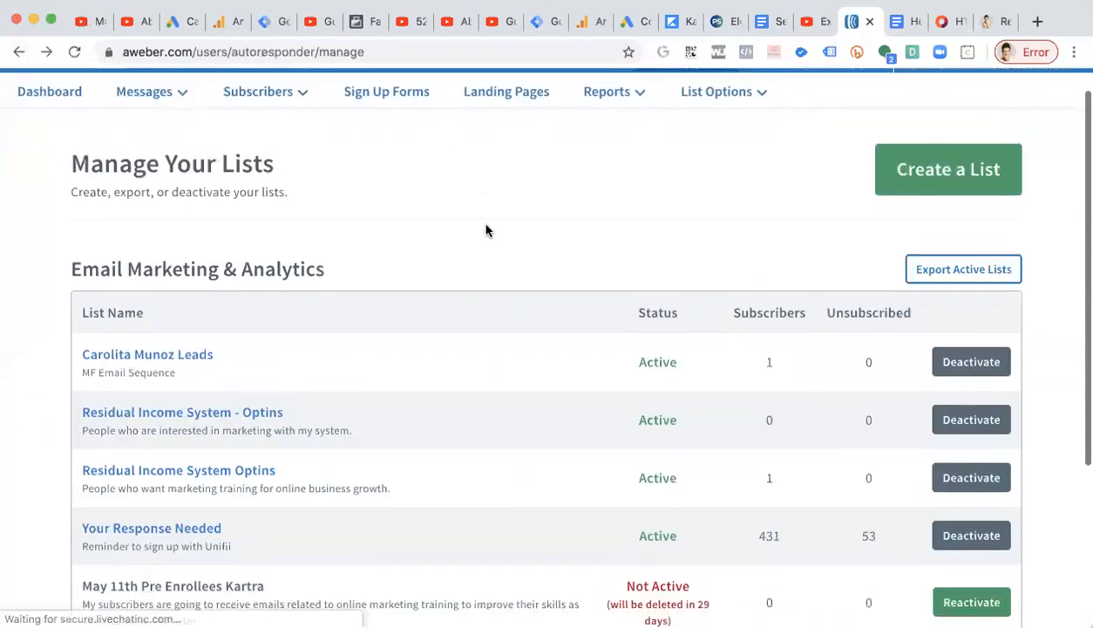
pyautogui.scroll(-1, 486, 229)
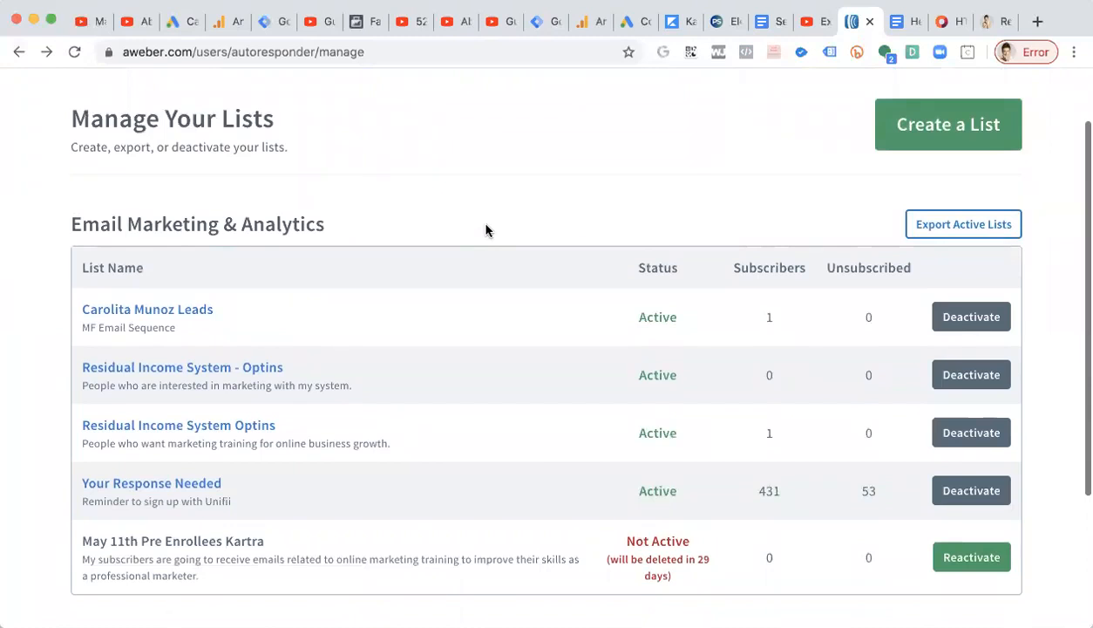
pyautogui.scroll(1, 486, 229)
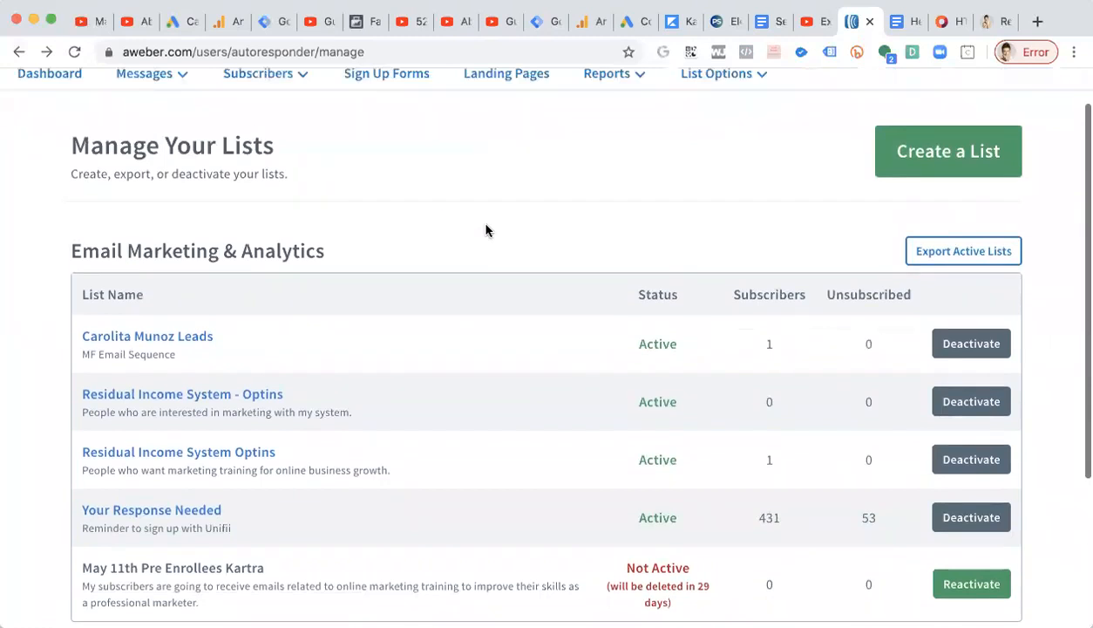
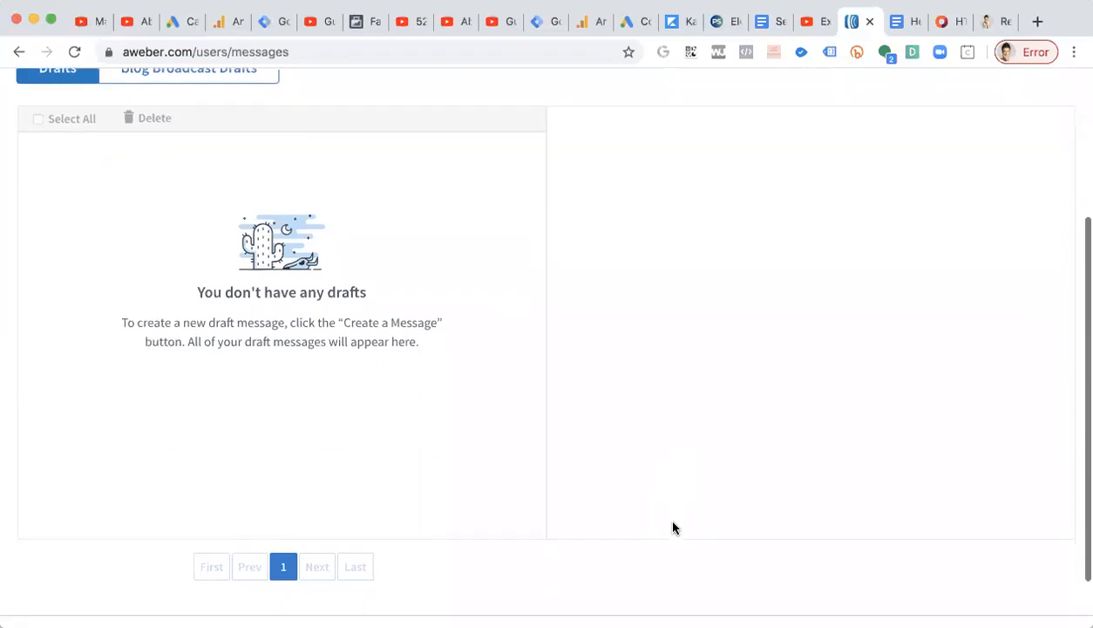
# Start a new Plain Text Message from the drafts page.
pyautogui.scroll(5, 346, 477)
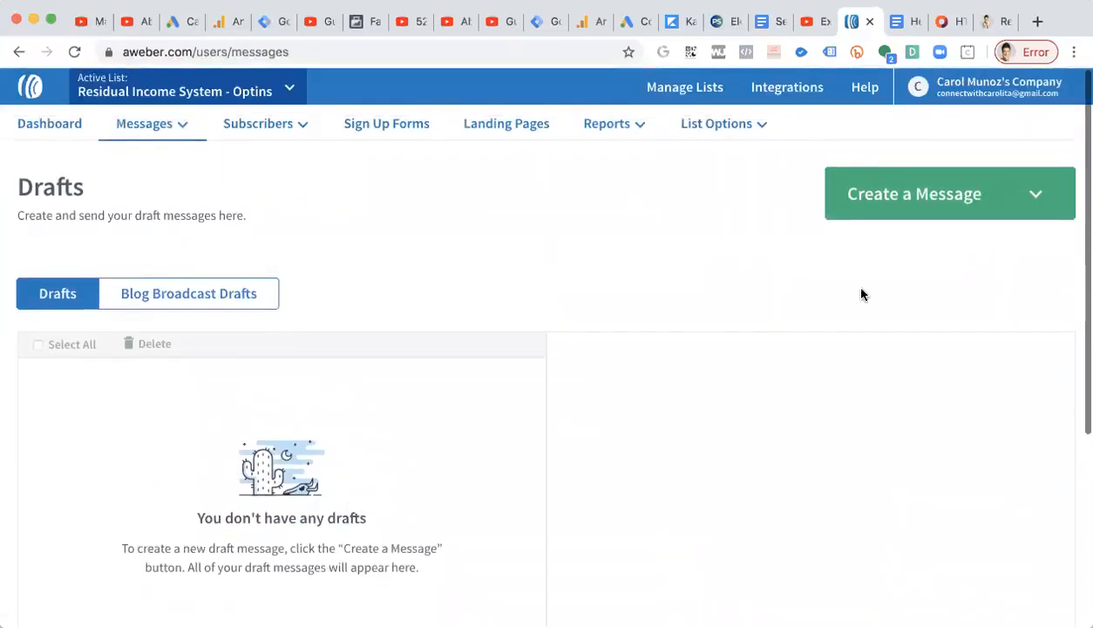
pyautogui.click(897, 203)
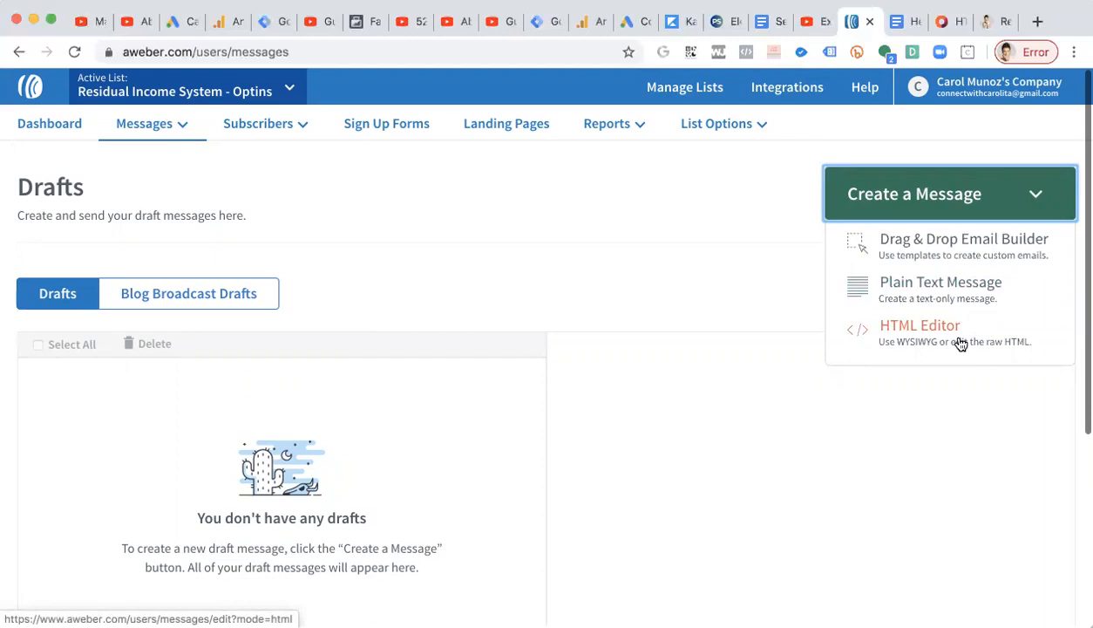
pyautogui.click(961, 293)
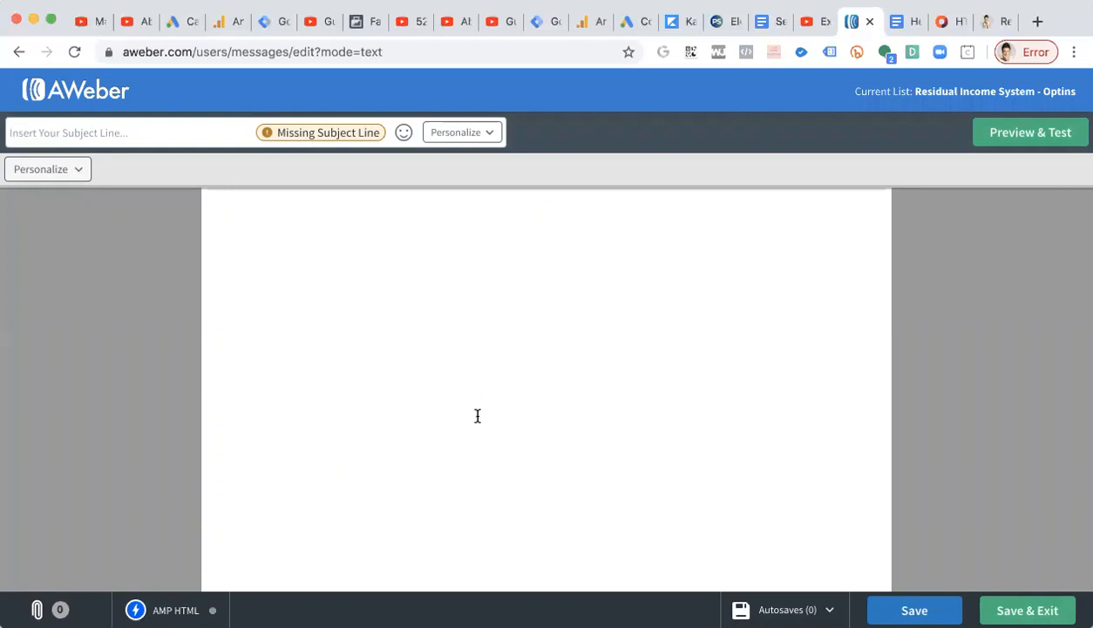
# Copy the touching-base email copy from the Hempworx Email Marketing doc and paste it into the plain-text message body.
pyautogui.click(910, 23)
pyautogui.scroll(3, 547, 347)
pyautogui.rightClick(533, 267)
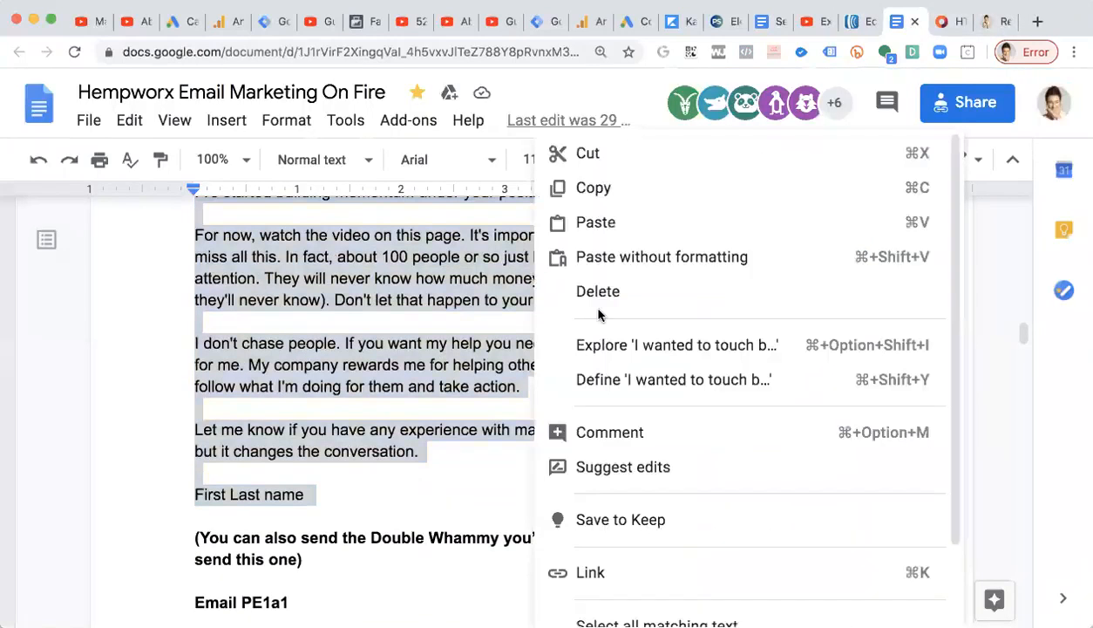
pyautogui.click(633, 188)
pyautogui.click(868, 31)
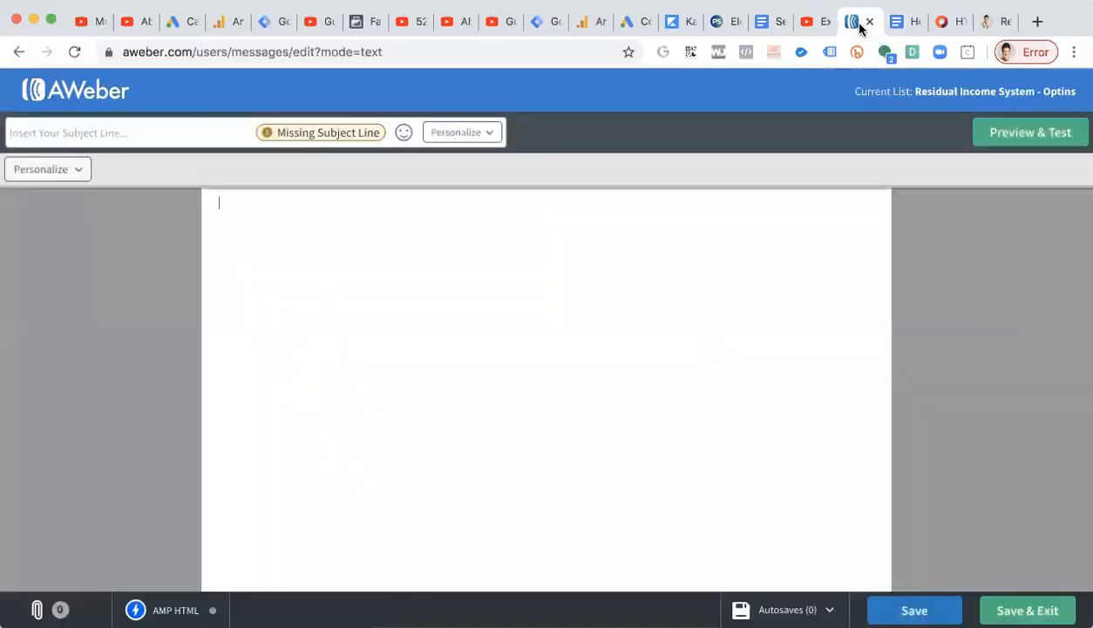
pyautogui.press('super+v')
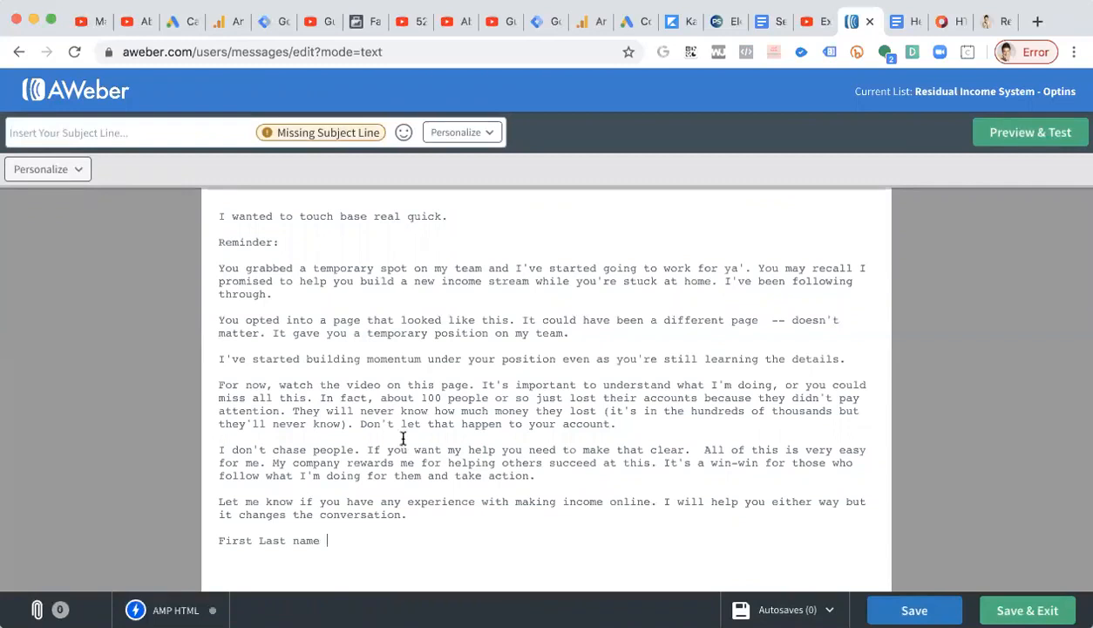
# Leave the plain-text editor and create a new message with the Drag & Drop Email Builder.
pyautogui.click(12, 65)
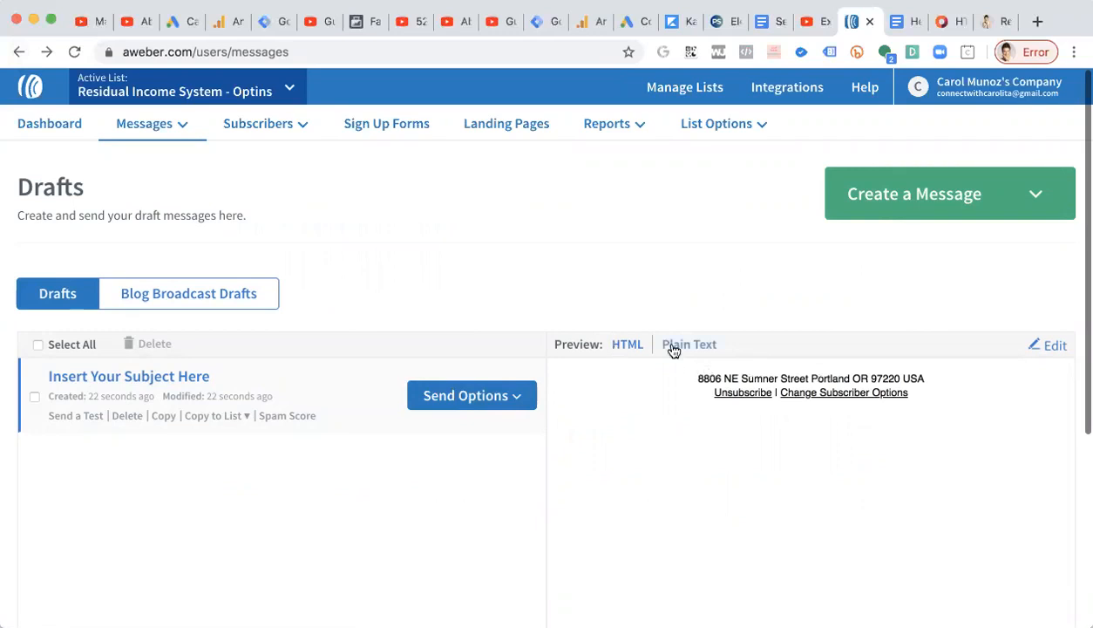
pyautogui.click(18, 51)
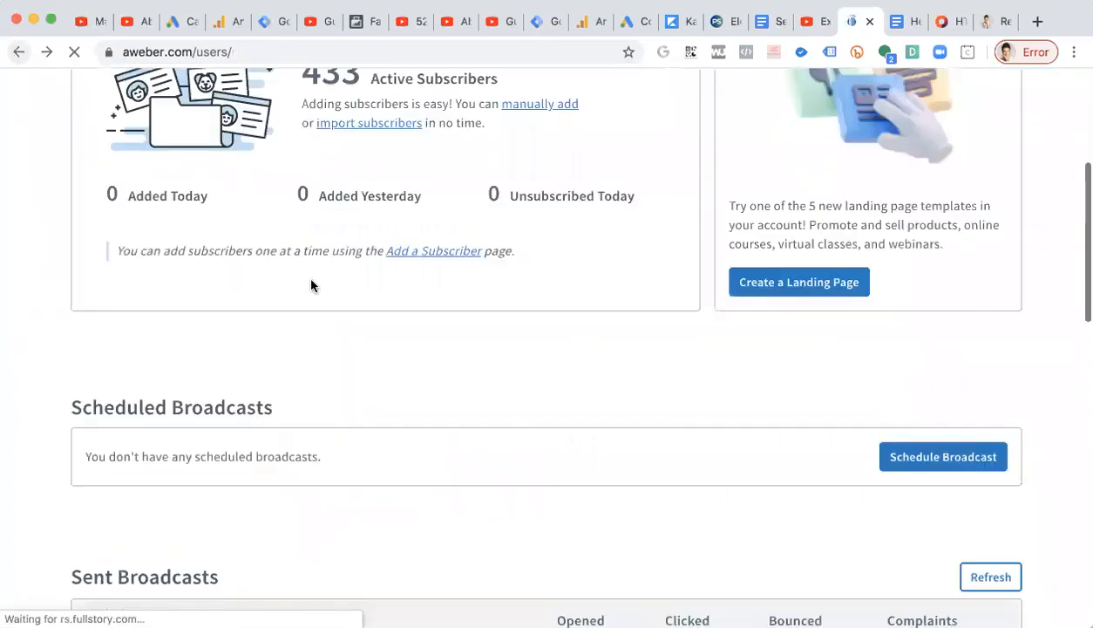
pyautogui.scroll(-1, 331, 314)
pyautogui.click(915, 382)
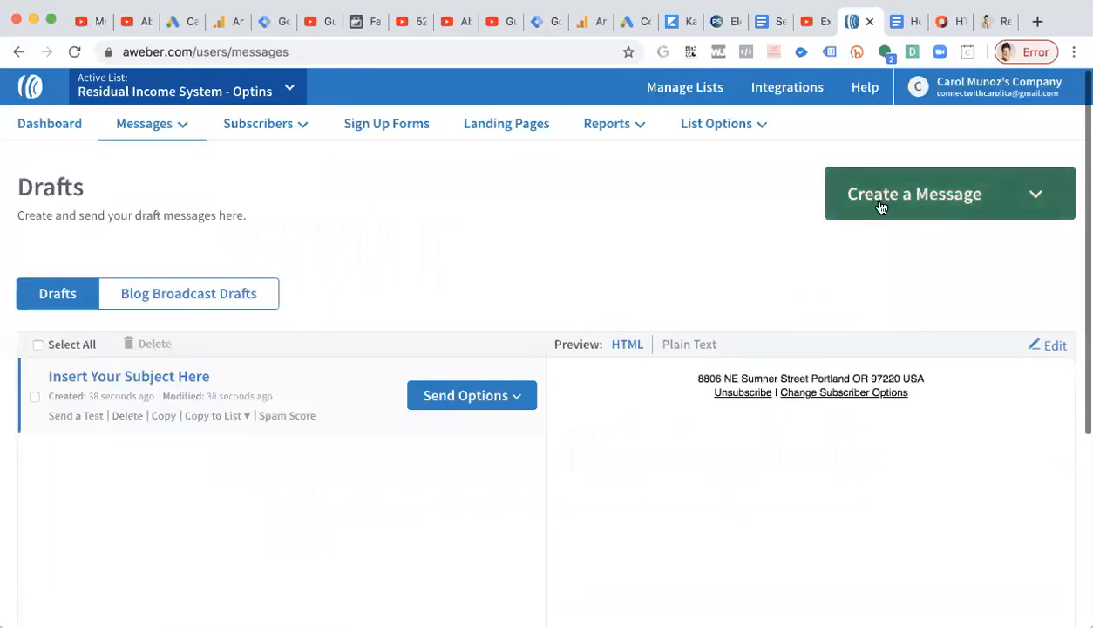
pyautogui.click(880, 206)
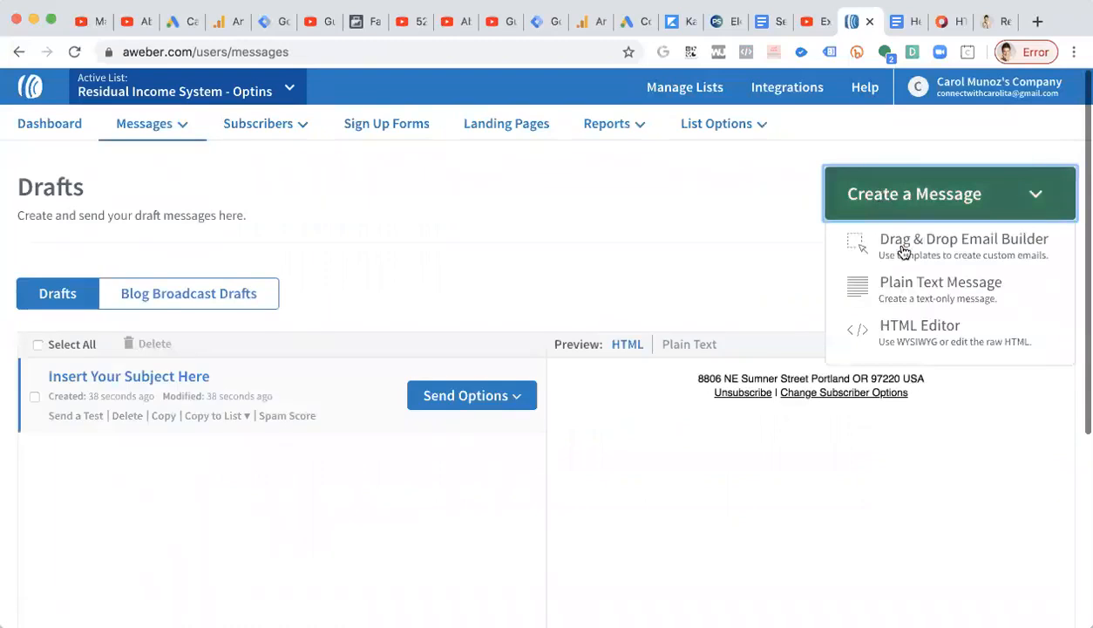
pyautogui.click(978, 244)
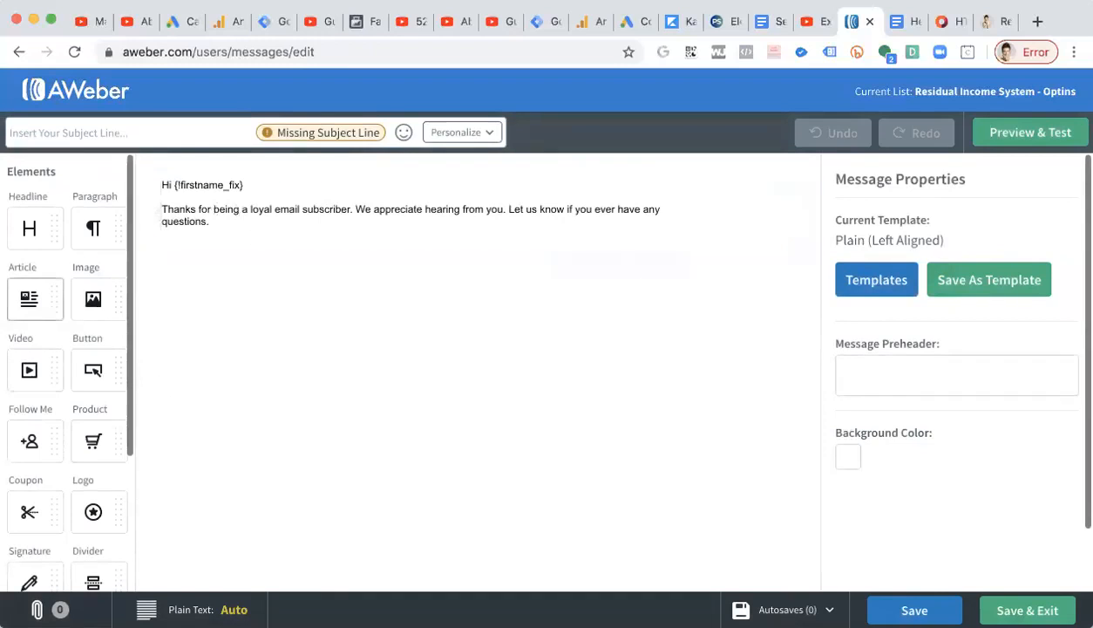
# Replace the template's default paragraph text with the copied email copy.
pyautogui.click(226, 231)
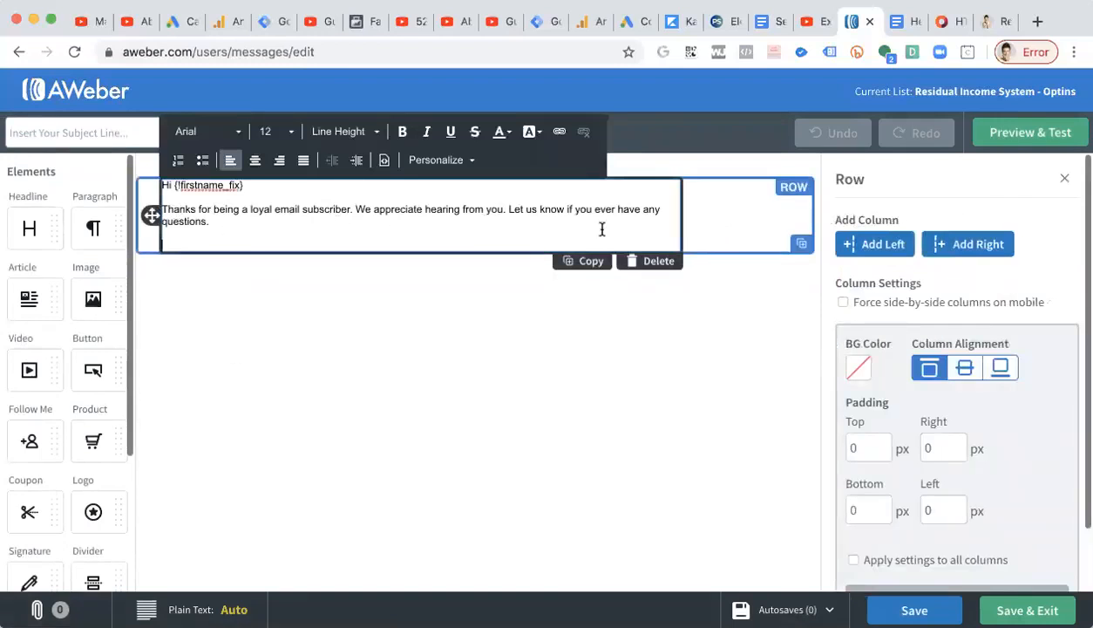
pyautogui.moveTo(290, 220); pyautogui.dragTo(150, 185)
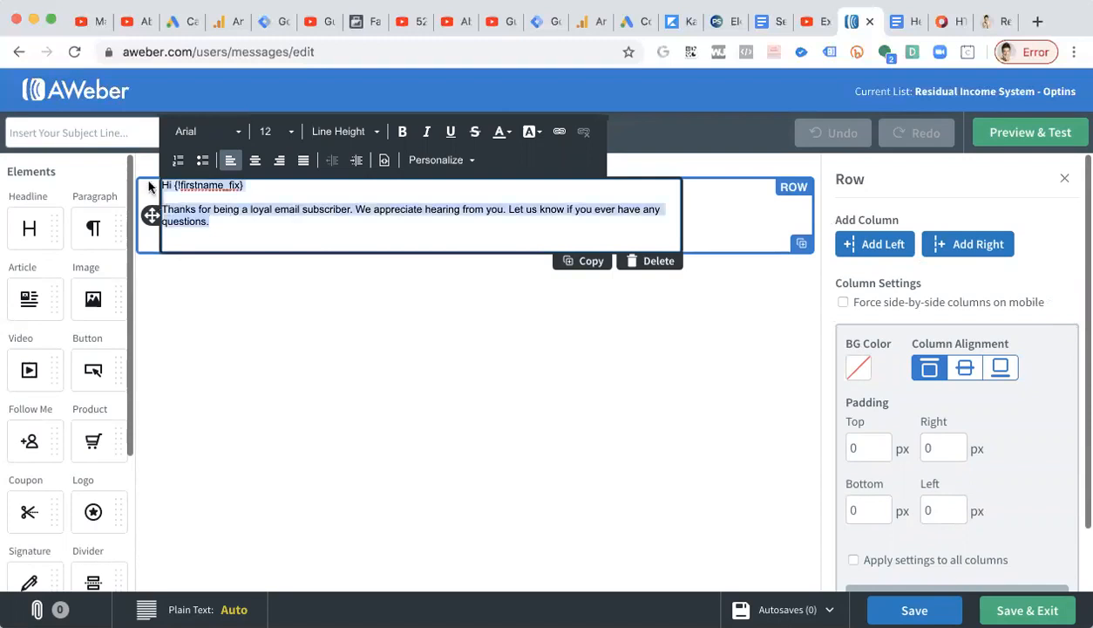
pyautogui.hotkey('ctrl', 'v')
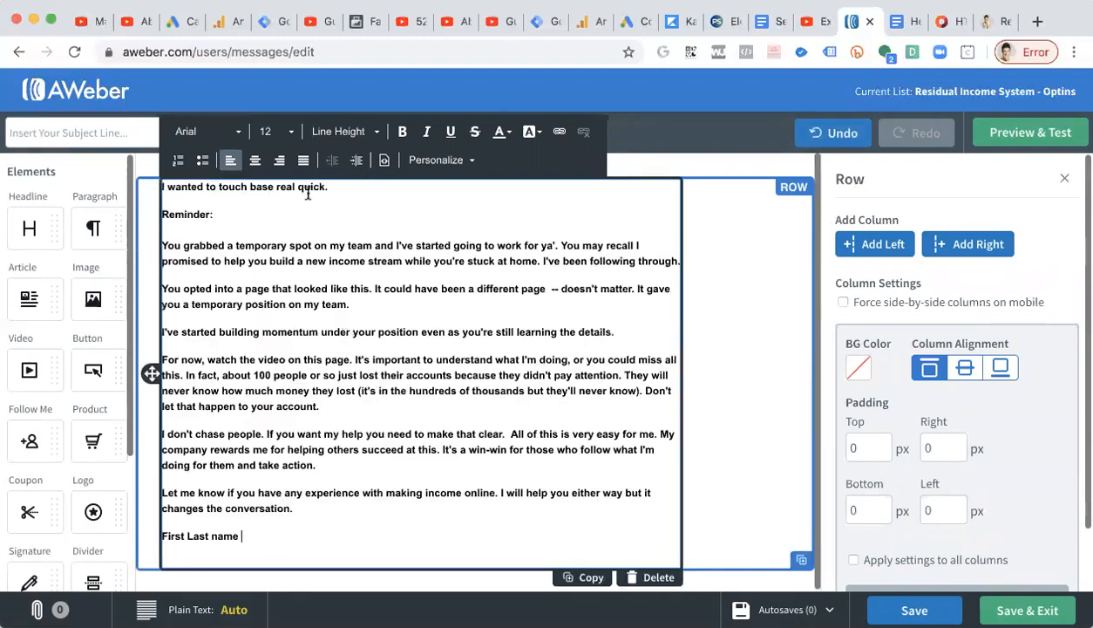
# Select all the pasted text, toggle bold and set its font to Helvetica.
pyautogui.hotkey('ctrl', 'a')
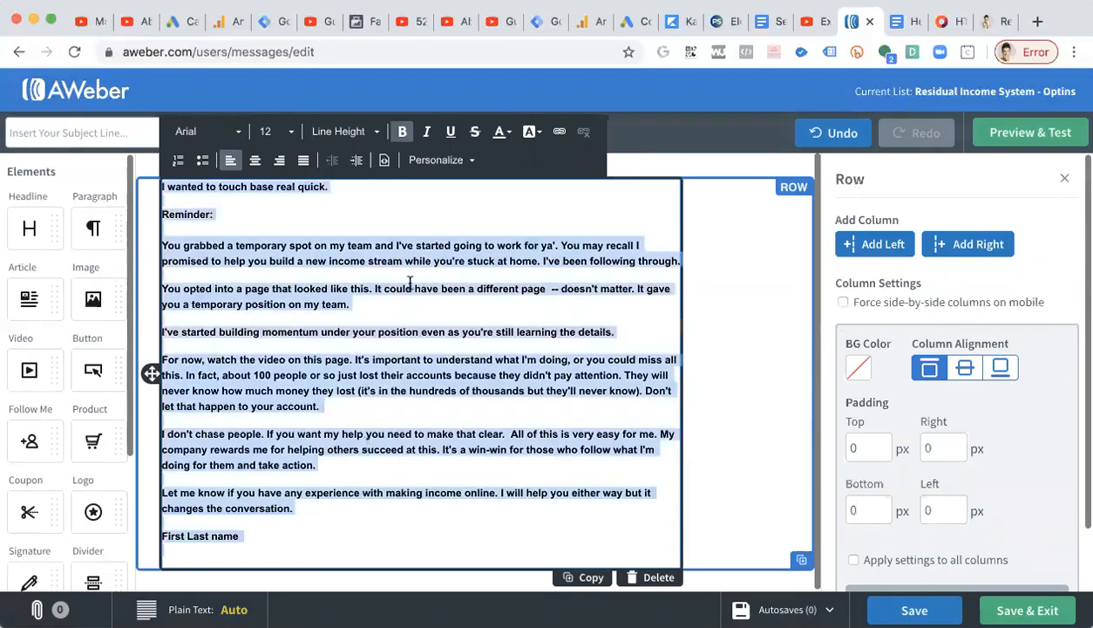
pyautogui.click(404, 133)
pyautogui.rightClick(248, 248)
pyautogui.click(219, 263)
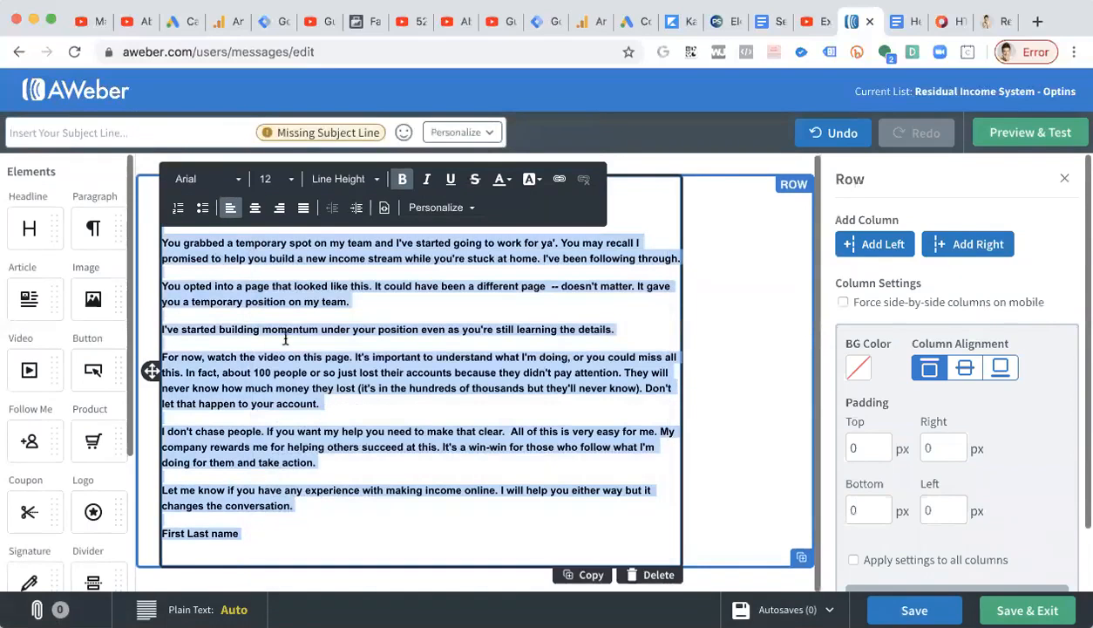
pyautogui.click(199, 180)
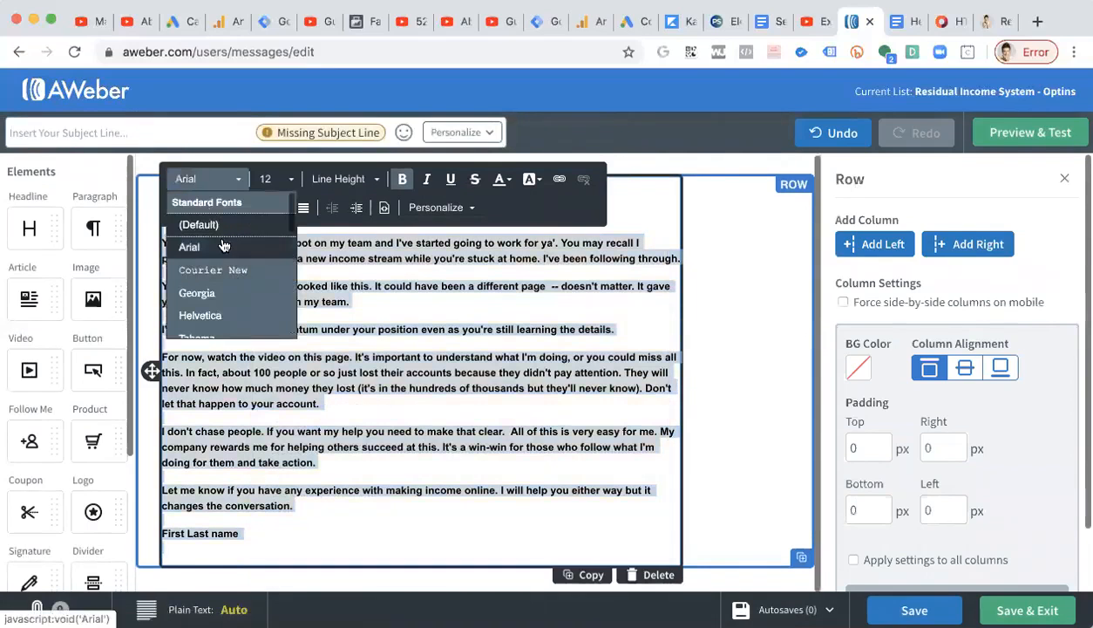
pyautogui.click(224, 246)
pyautogui.click(207, 180)
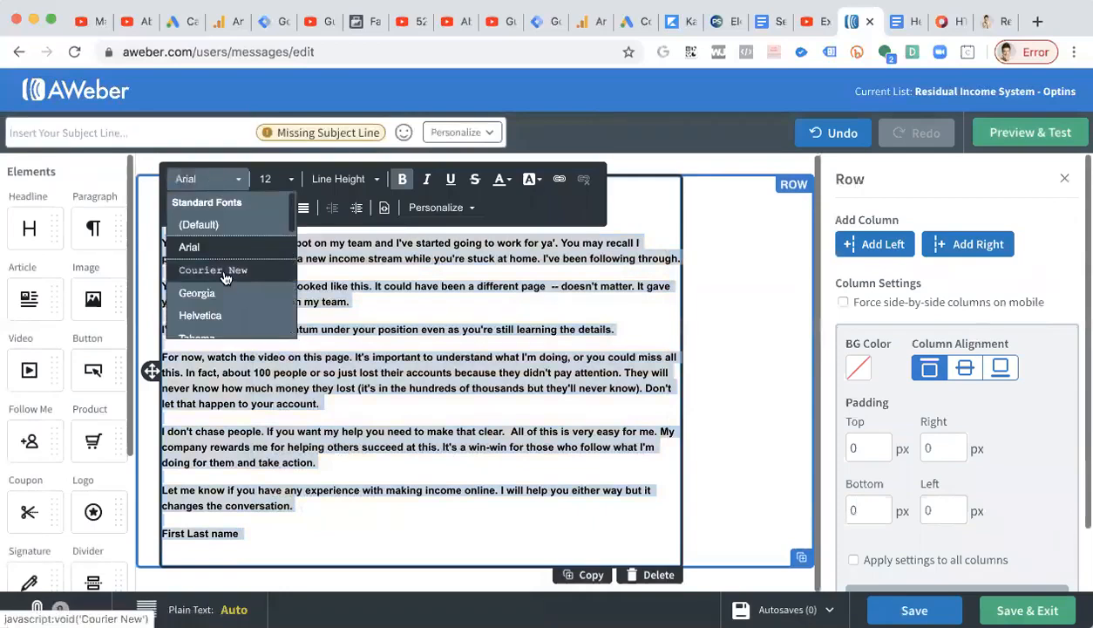
pyautogui.click(200, 314)
pyautogui.click(355, 412)
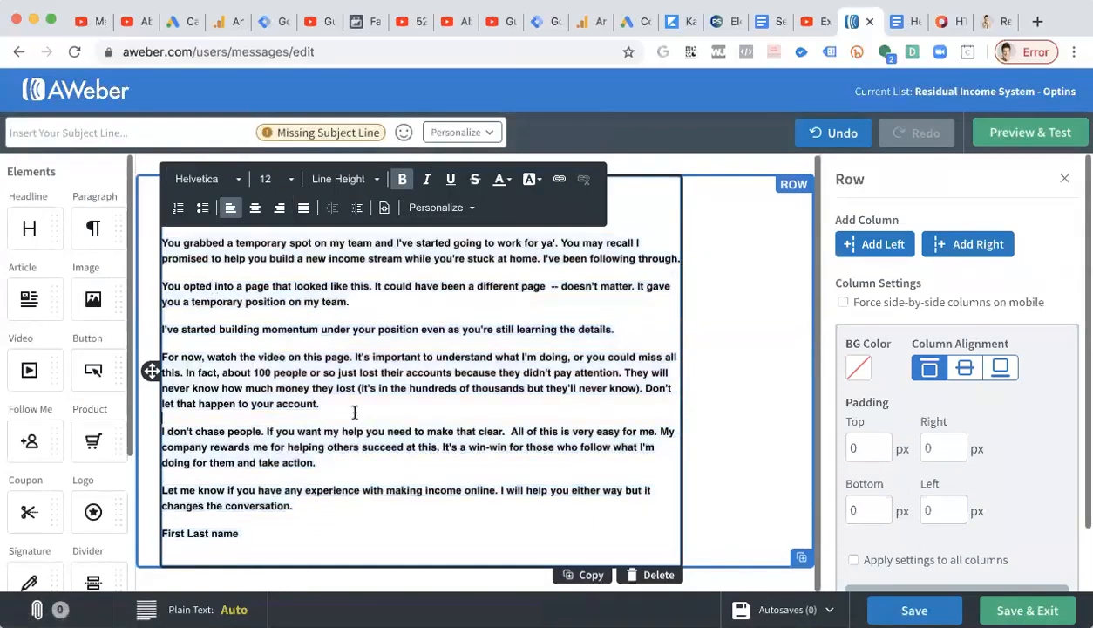
# Delete the text block from the message row.
pyautogui.press('super+a')
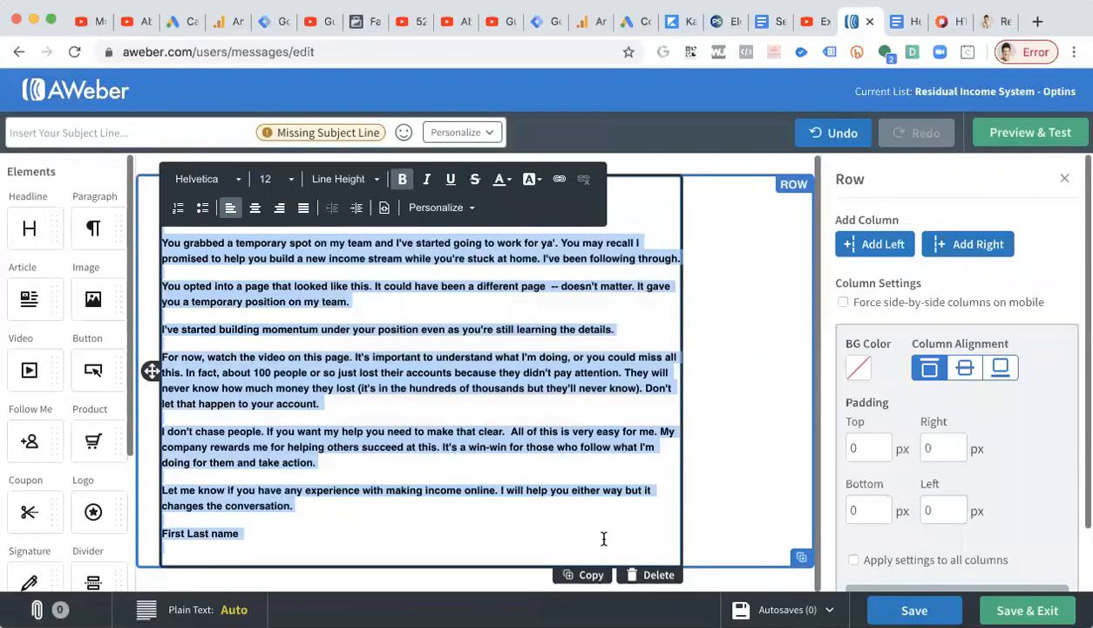
pyautogui.click(645, 576)
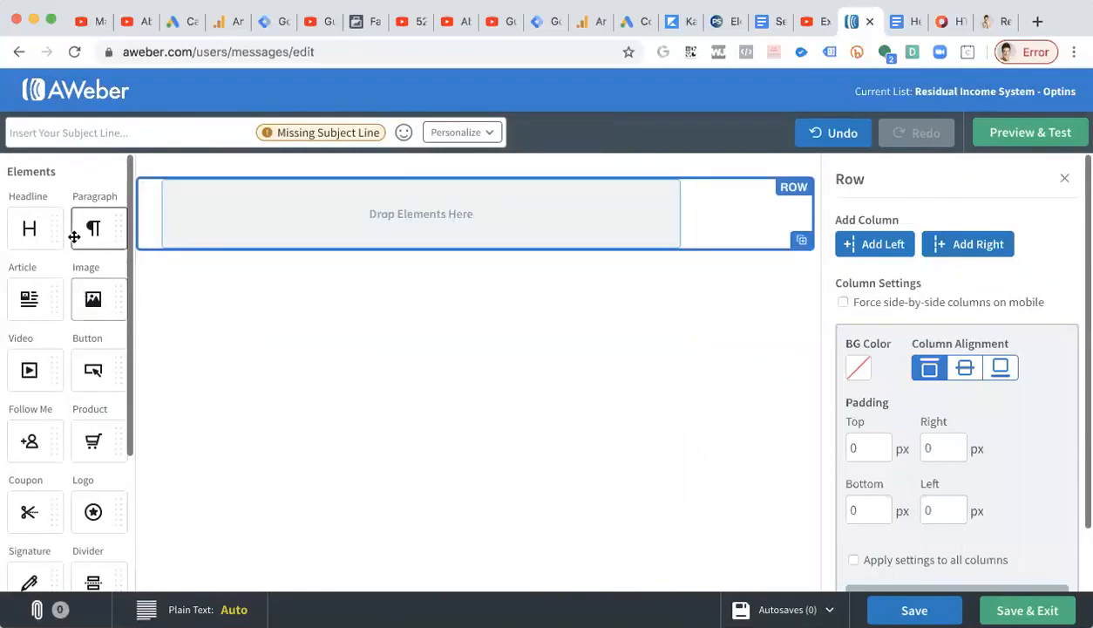
# Add a new Paragraph element to the empty row.
pyautogui.scroll(-3, 65, 333)
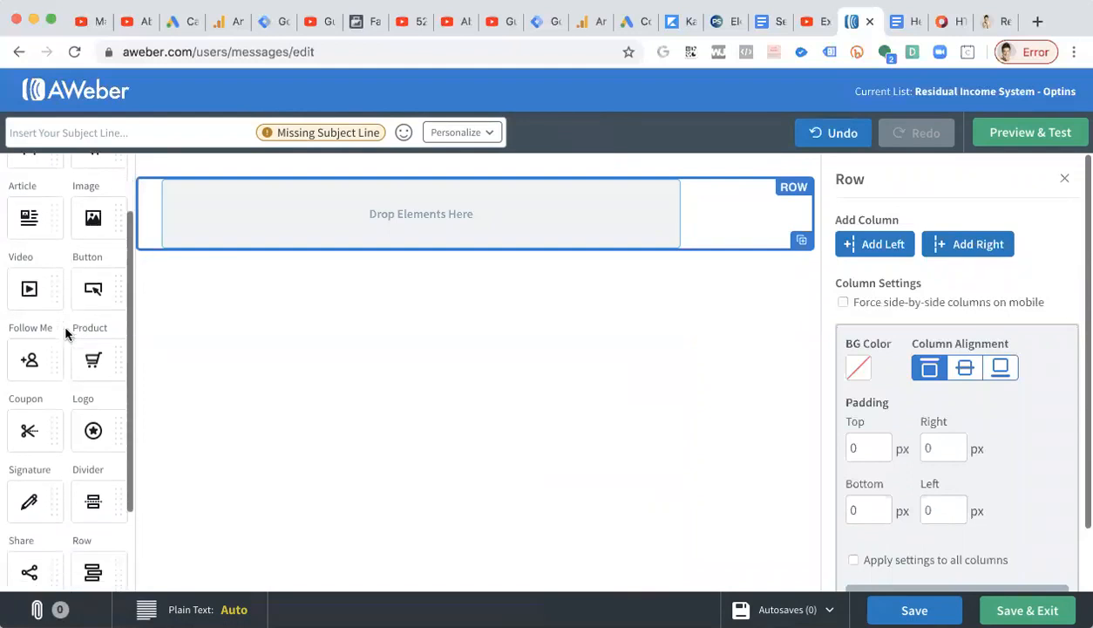
pyautogui.scroll(-2, 66, 333)
pyautogui.scroll(4, 65, 333)
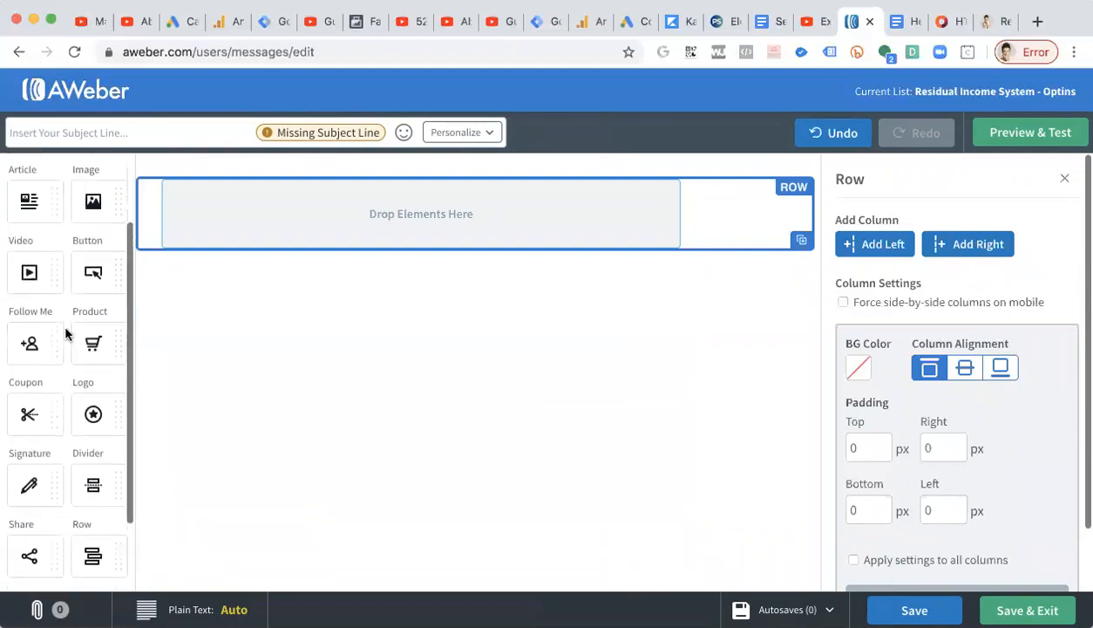
pyautogui.scroll(1, 66, 333)
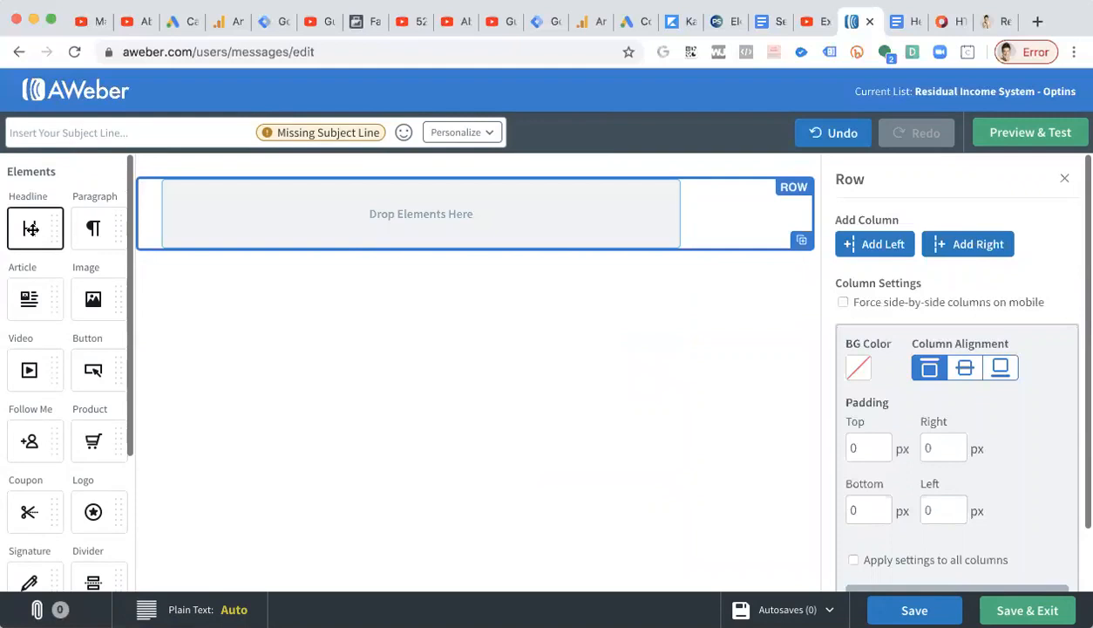
pyautogui.moveTo(356, 224); pyautogui.dragTo(253, 210)
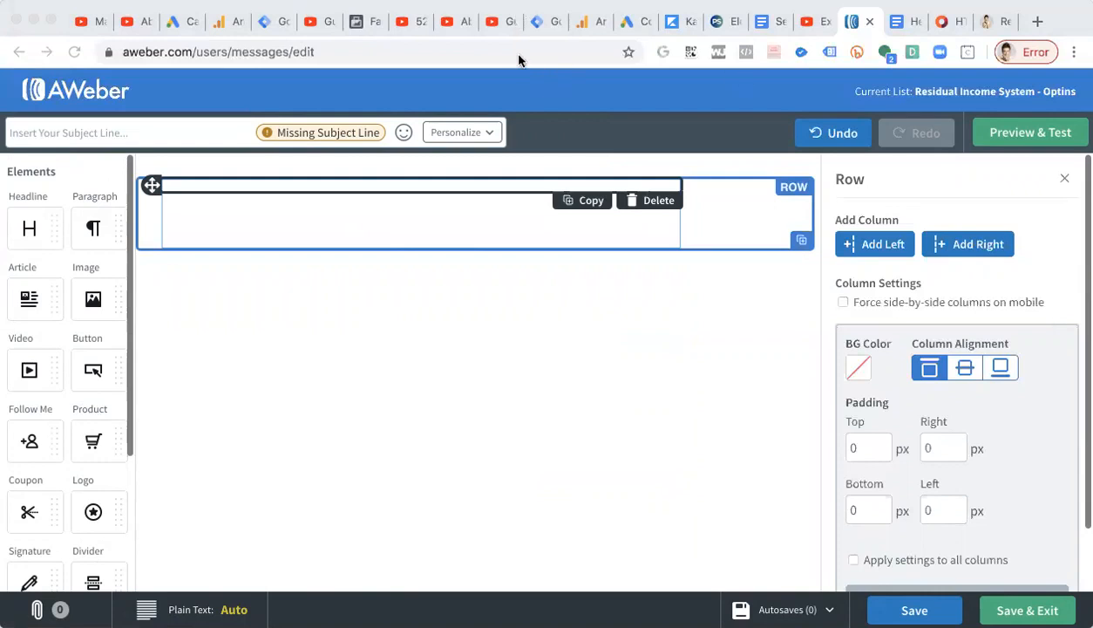
# Choose font size 18 and paste the email copy into the new paragraph.
pyautogui.click(270, 198)
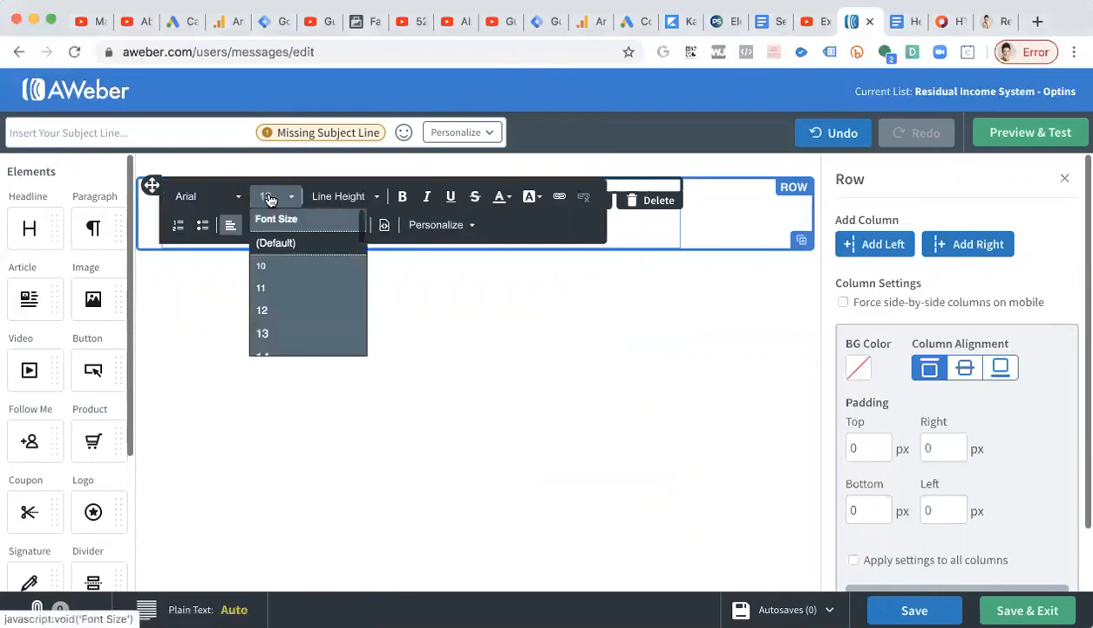
pyautogui.scroll(-3, 330, 318)
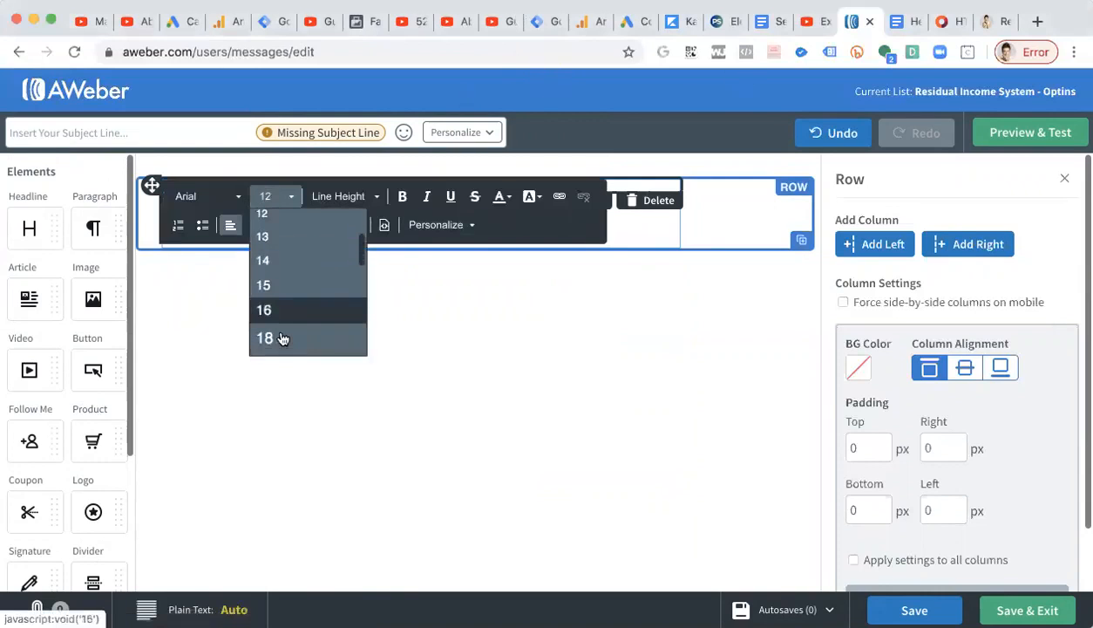
pyautogui.click(282, 338)
pyautogui.click(274, 322)
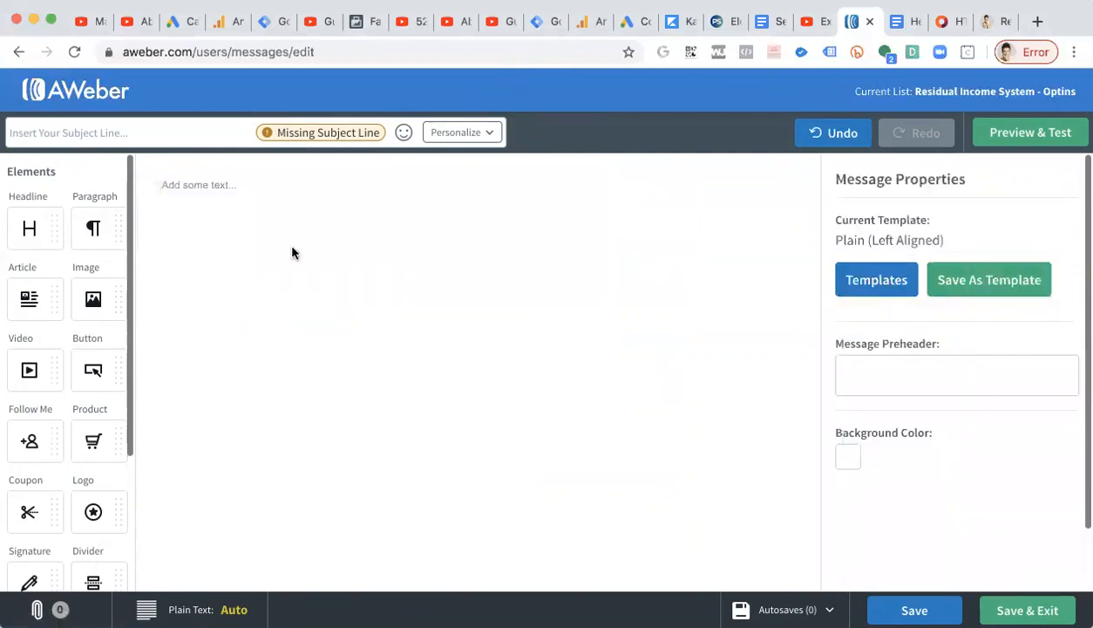
pyautogui.click(274, 190)
pyautogui.write("I wanted to touch base real quick.  Reminder:  You grabbed a temporary spot on my team and I've started going to work for ya'. You may recall I promised to help you build a new income stream while you're stuck at home. I've been following through.  You opted into a page that looked like this. It could have been a different page  -- doesn't matter. It gave you a temporary position on my team.  I've started building momentum under your position even as you're still learning the details.  For now, watch the video on this page. It's important to understand what I'm doing, or you could miss all this. In fact, about 100 people or so just lost their accounts because they didn't pay attention. They will never know how much money they lost (it's in the hundreds of thousands but they'll never know). Don't let that happen to your account.  I don't chase people. If you want my help you need to make that clear.  All of this is very easy for me. My company rewards me for helping others succeed at this. It's a win-win for those who follow what I'm doing for them and take action.  Let me know if you have any experience with making income online. I will help you either way but it changes the conversation.  First Last name")
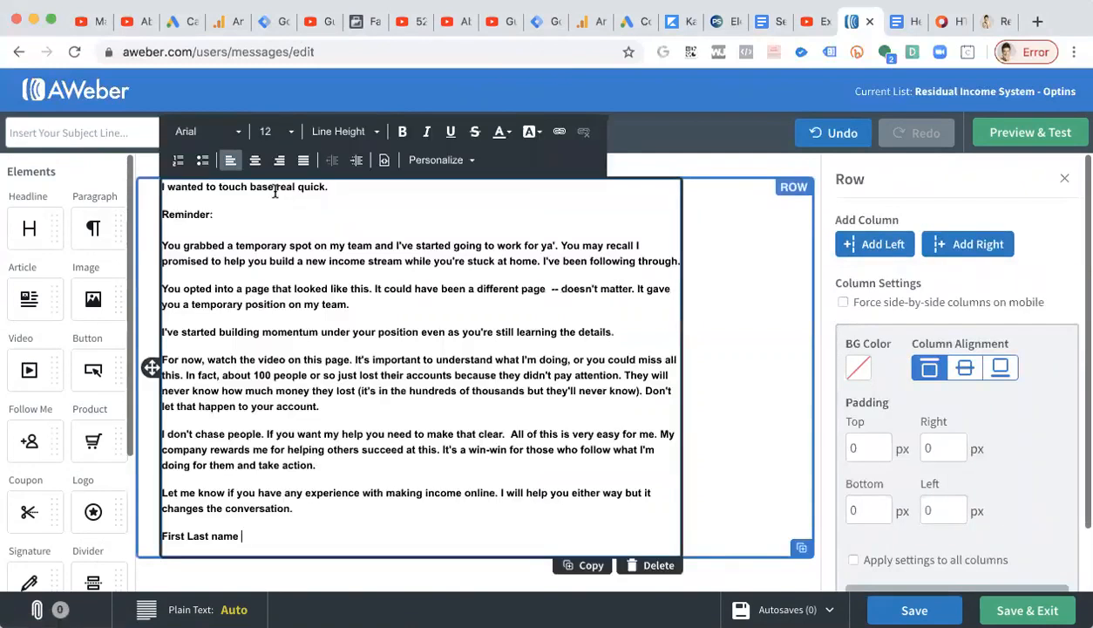
# Select all the paragraph text, paste over it again, and undo that paste.
pyautogui.press('super+Tab')
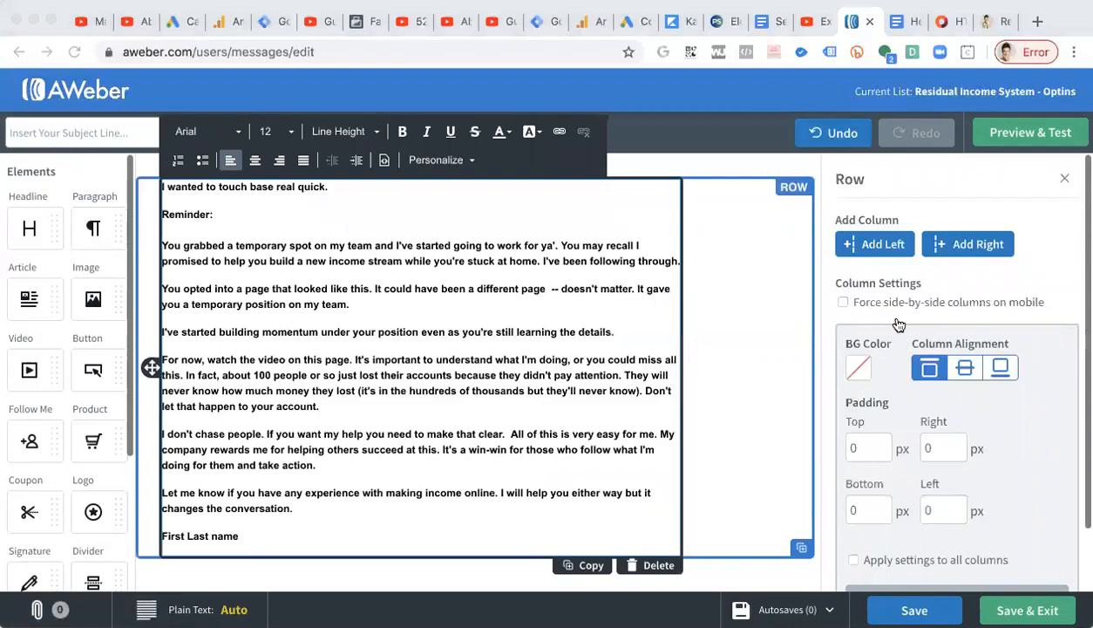
pyautogui.click(401, 319)
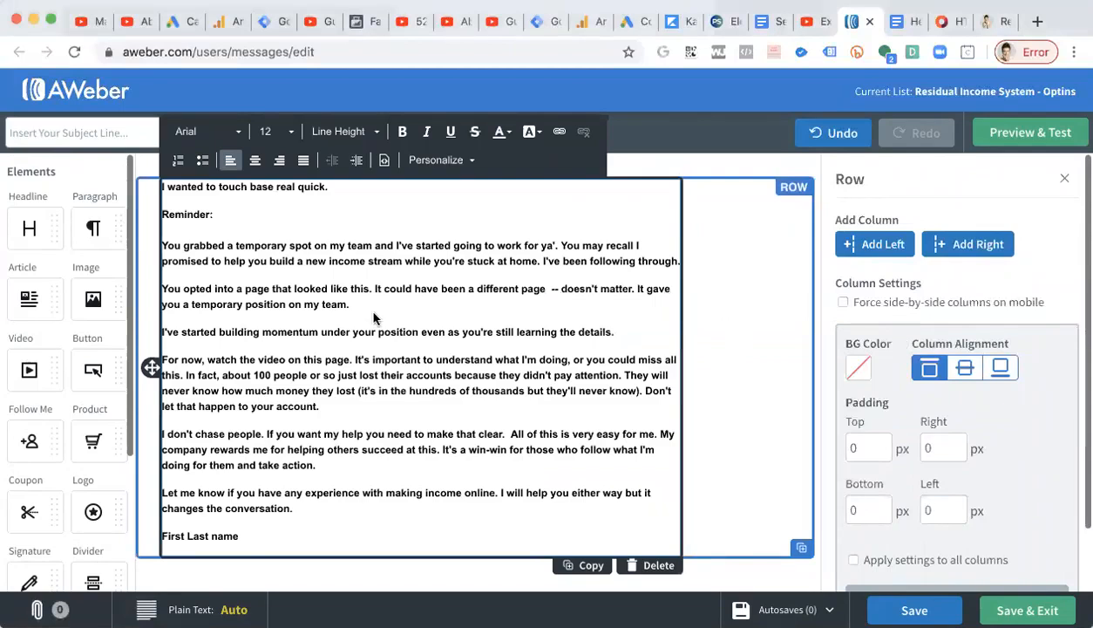
pyautogui.press('super+a')
pyautogui.write("I wanted to touch base real quick. Reminder: You grabbed a temporary spot on my team and I've started going to work for ya'. You may recall I promised to help you build a new income stream while you're stuck at home. I've been following through. You opted into a page that looked like this. It could have been a different page  -- doesn't matter. It gave you a temporary position on my team. I've started building momentum under your position even as you're still learning the details. For now, watch the video on this page. It's important to understand what I'm doing, or you could miss all this. In fact, about 100 people or so just lost their accounts because they didn't pay attention. They will never know how much money they lost (it's in the hundreds of thousands but they'll never know). Don't let that happen to your account. I don't chase people. If you want my help you need to make that clear.  All of this is very easy for me. My company rewards me for helping others succeed at this. It's a win-win for those who follow what I'm doing for them and take action. Let me know if you have any experience with making income online. I will help you either way but it changes the conversation. First Last name")
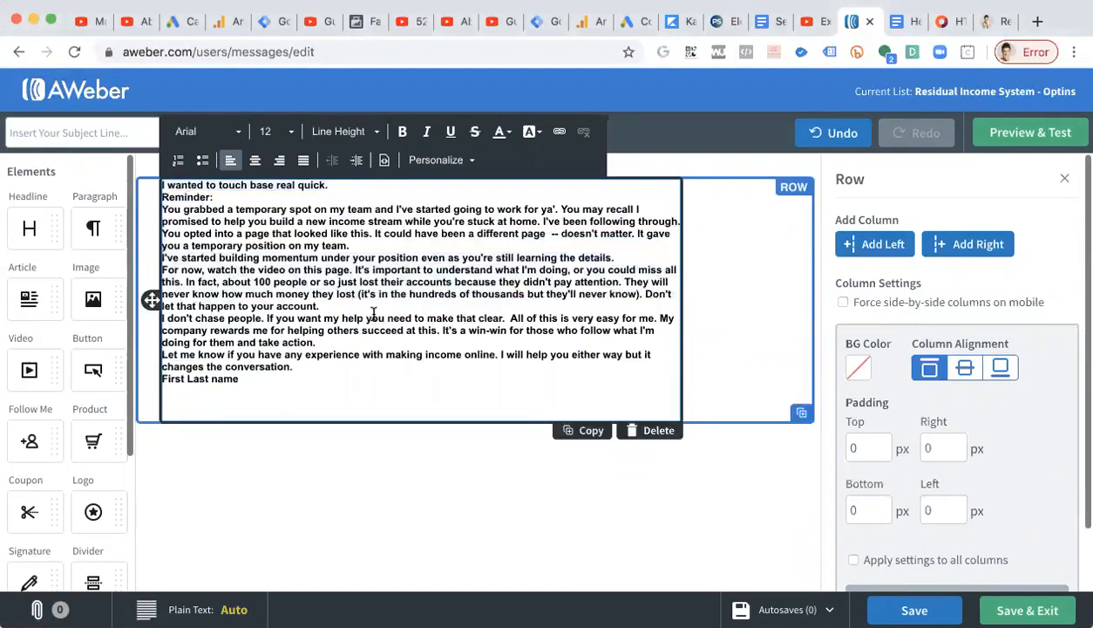
pyautogui.press('super+z')
pyautogui.click(314, 298)
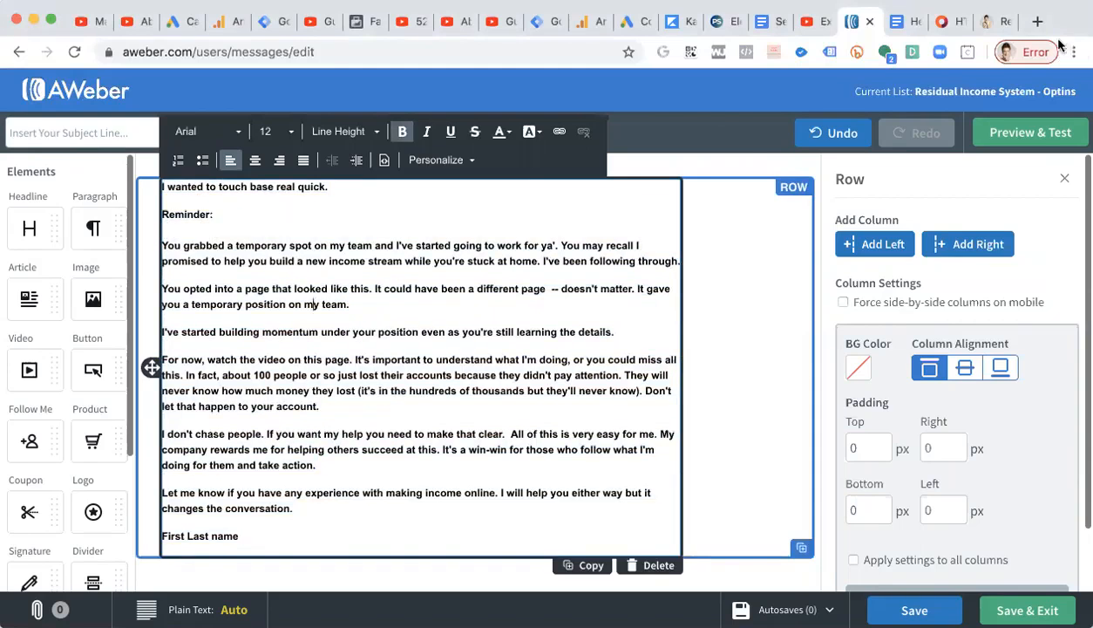
# Copy the subject line "welcome again here's what's been happening" from the doc and paste it as the message's subject line.
pyautogui.click(907, 21)
pyautogui.scroll(3, 282, 307)
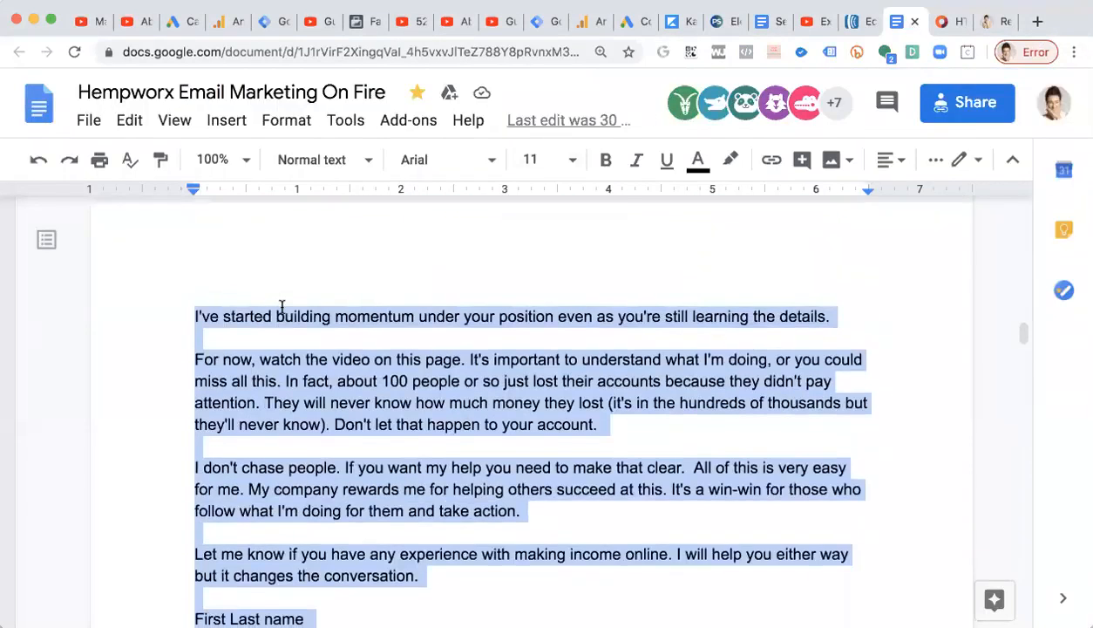
pyautogui.scroll(-1, 281, 306)
pyautogui.scroll(1, 282, 307)
pyautogui.scroll(10, 281, 307)
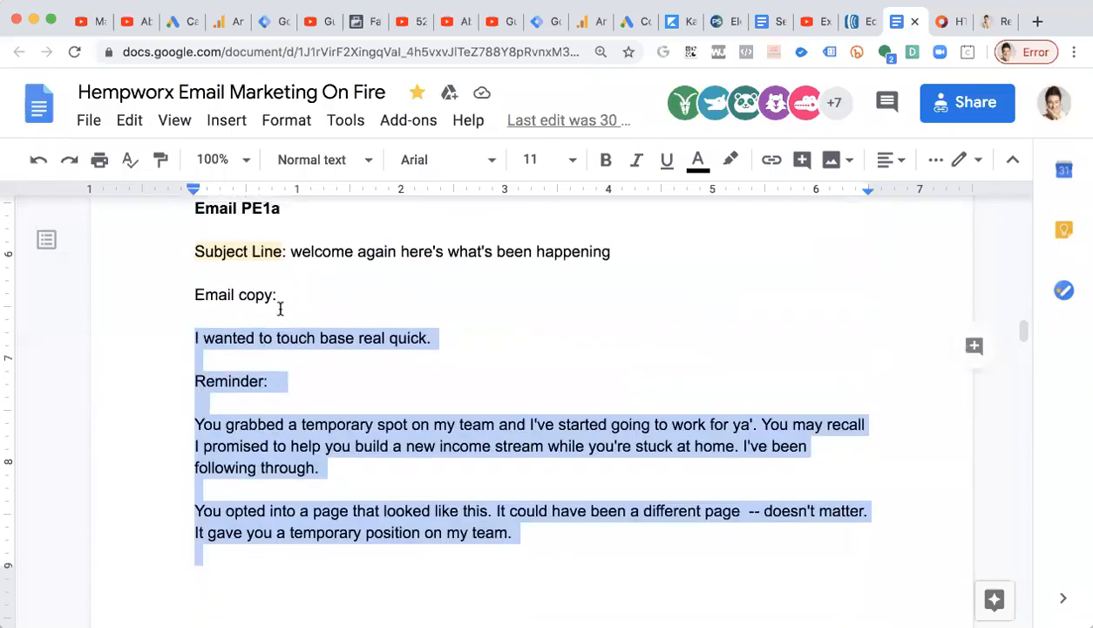
pyautogui.moveTo(291, 253); pyautogui.dragTo(618, 253)
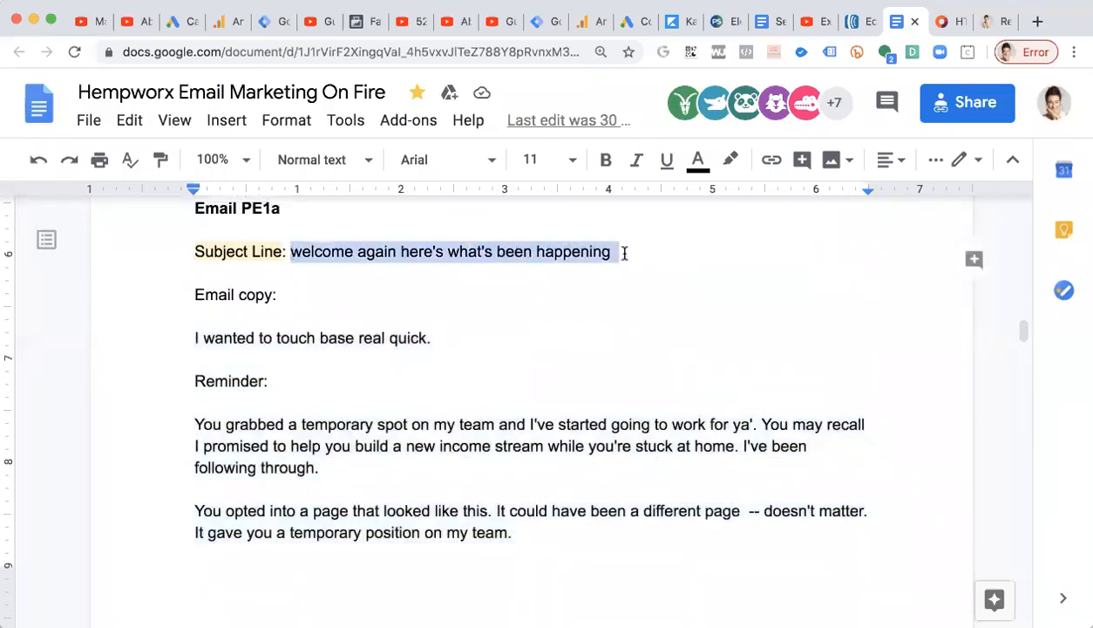
pyautogui.rightClick(476, 257)
pyautogui.click(548, 195)
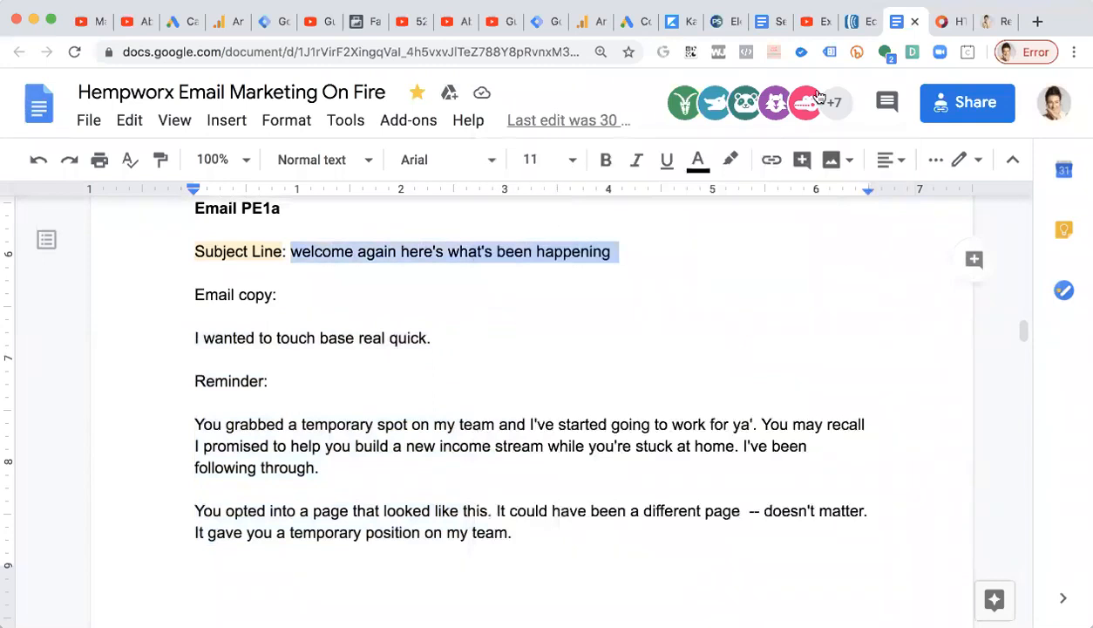
pyautogui.click(859, 27)
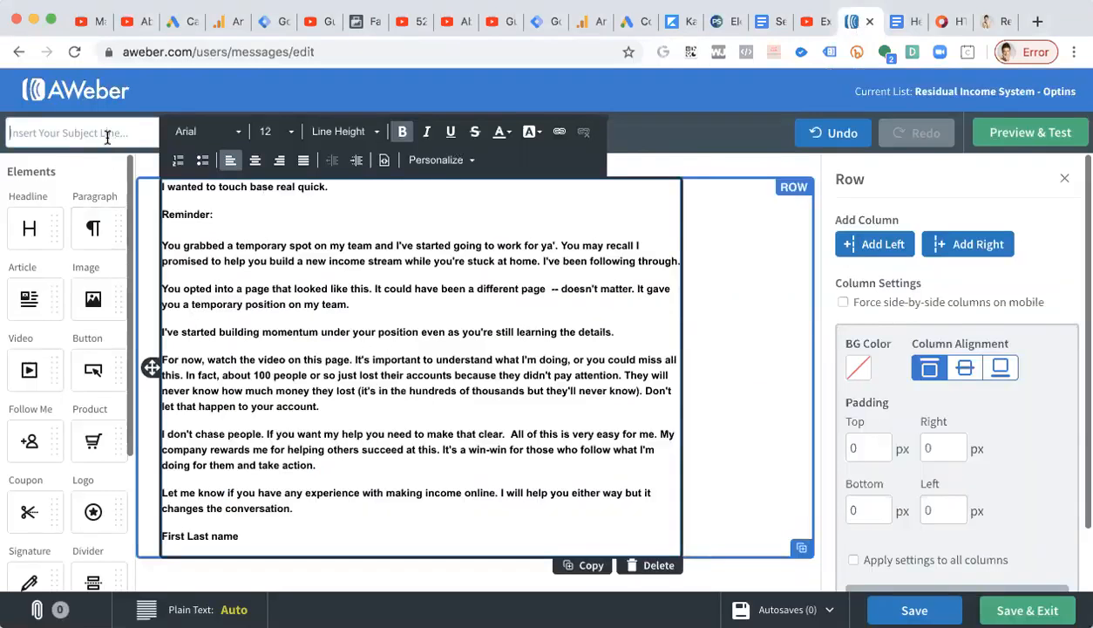
pyautogui.click(675, 154)
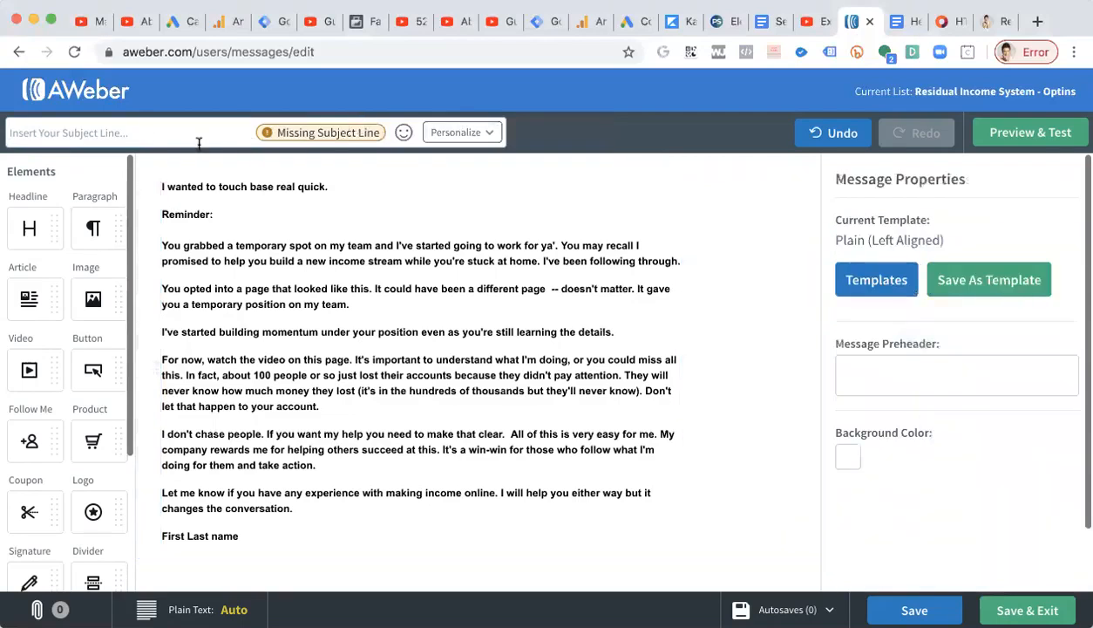
pyautogui.press('super+v')
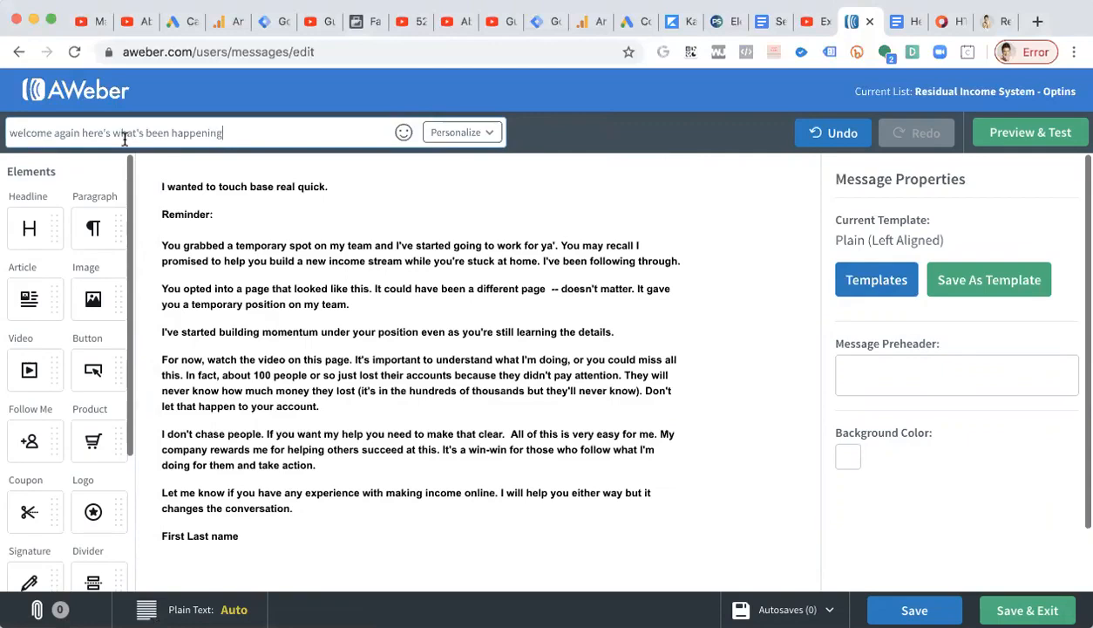
# Select all the paragraph text and set its font size to 18.
pyautogui.click(185, 235)
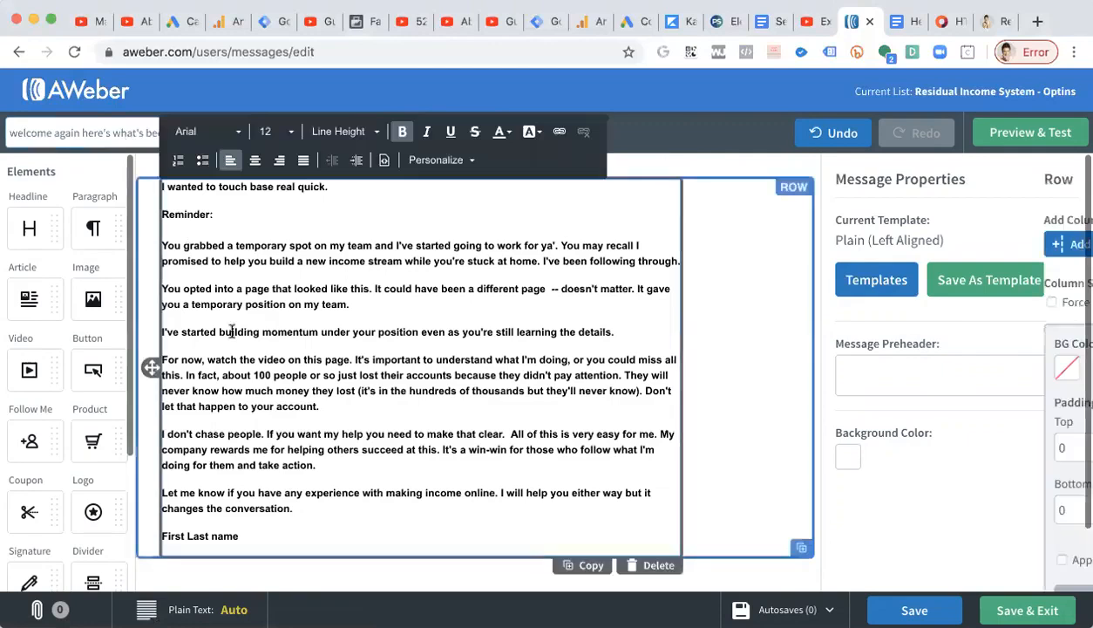
pyautogui.press('super+a')
pyautogui.click(277, 132)
pyautogui.scroll(-3, 295, 263)
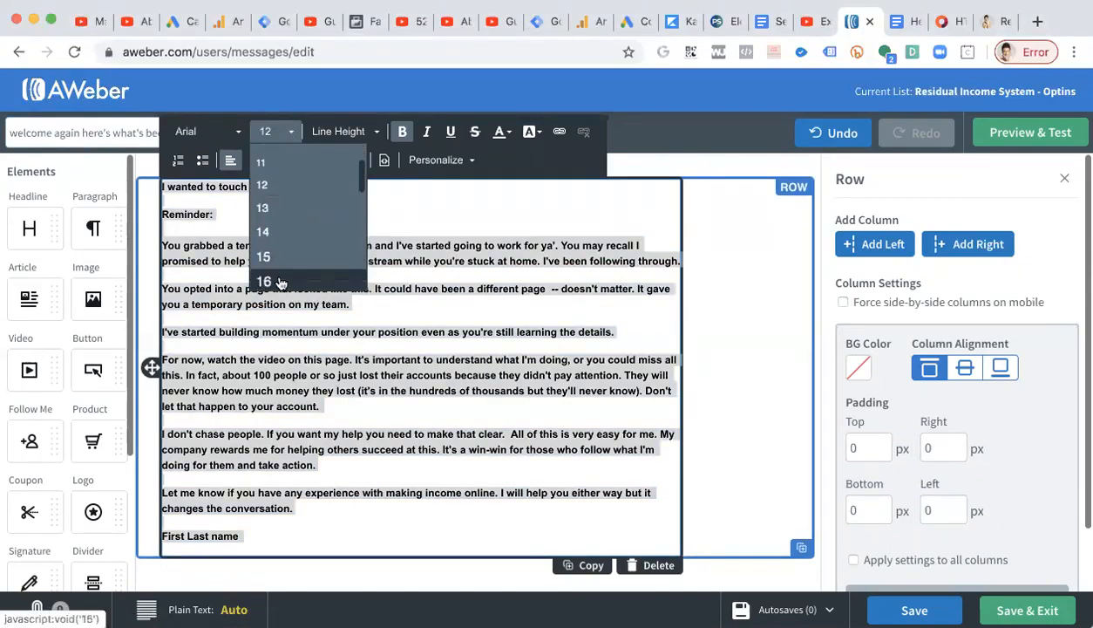
pyautogui.click(274, 269)
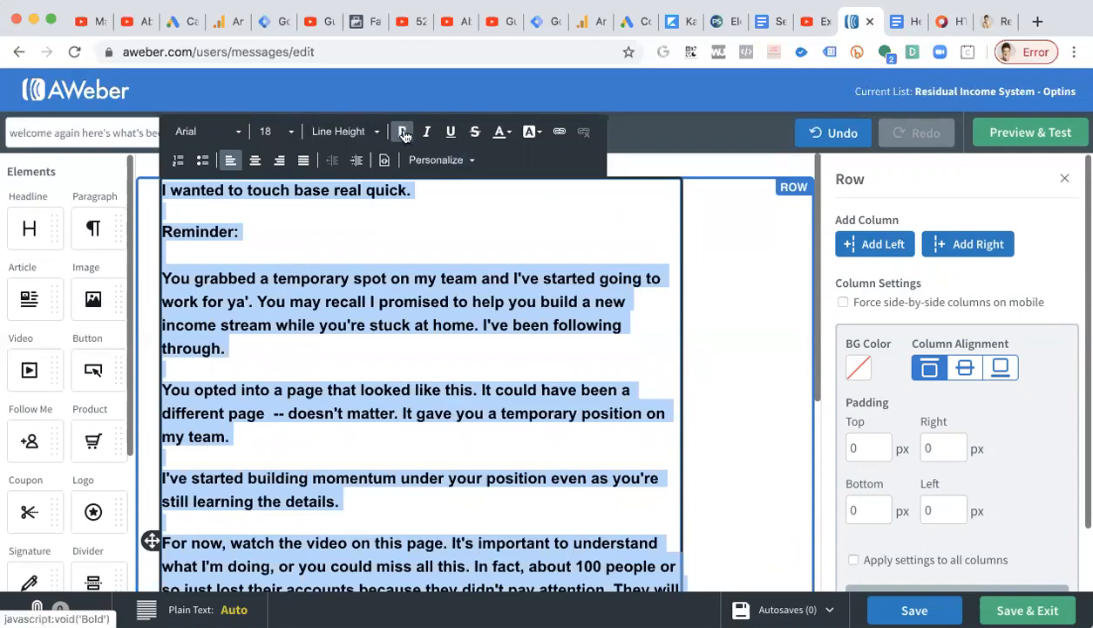
pyautogui.click(378, 368)
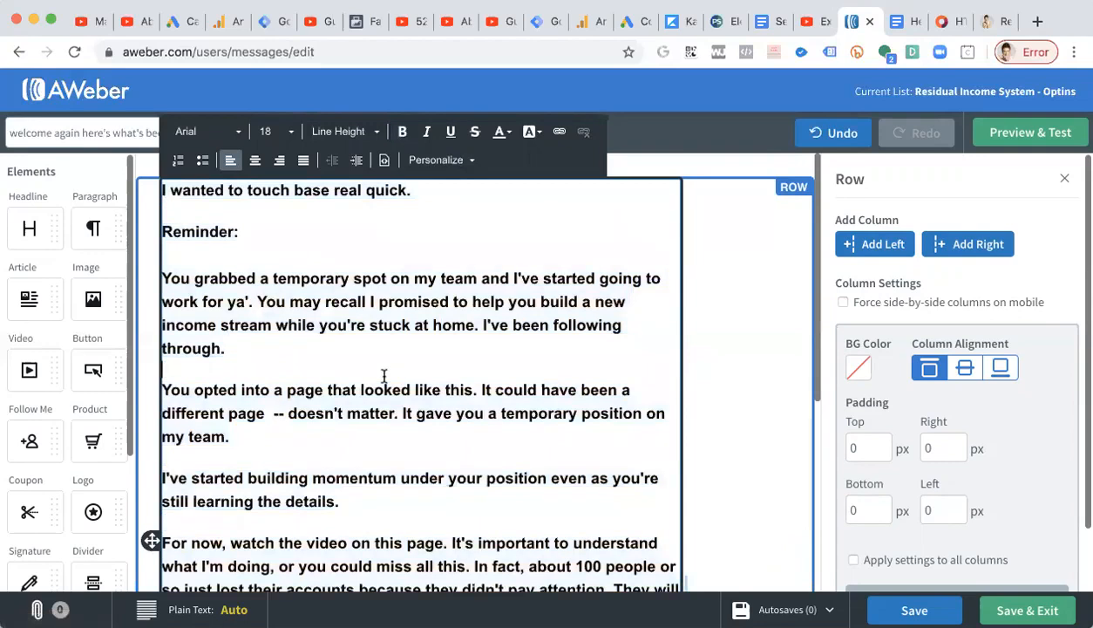
# Open the message's plain-text version to review it, then close it.
pyautogui.scroll(-4, 384, 375)
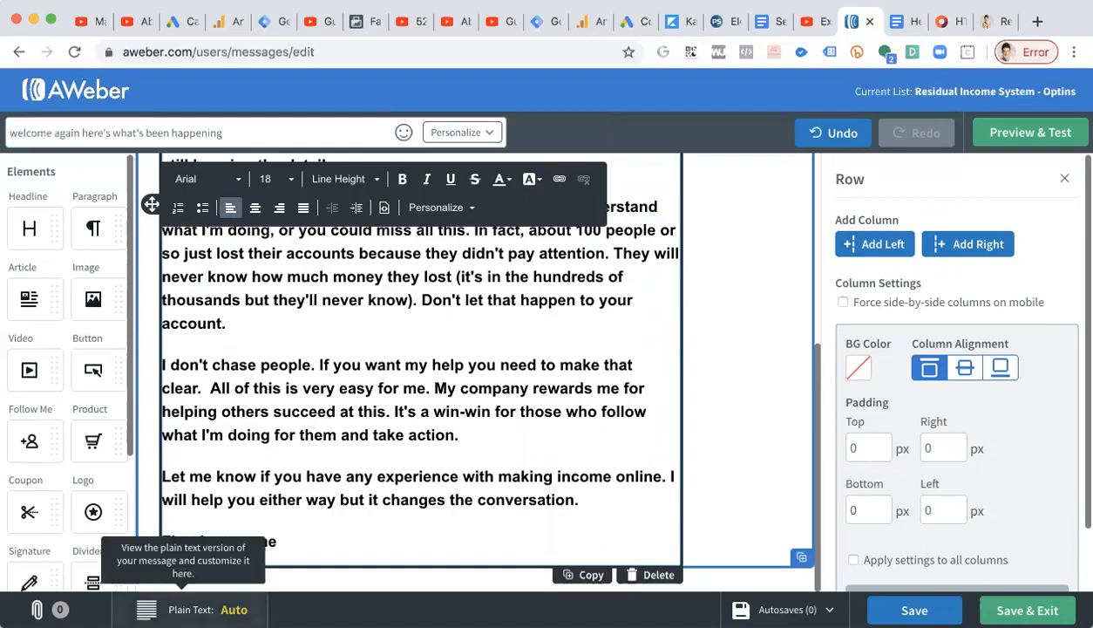
pyautogui.click(200, 609)
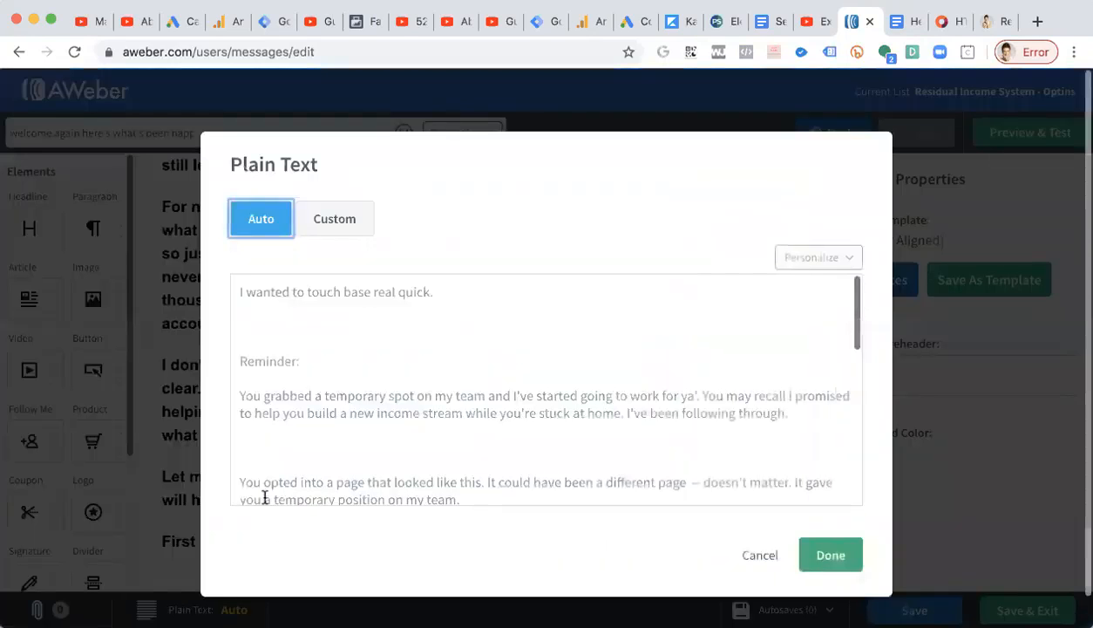
pyautogui.click(298, 325)
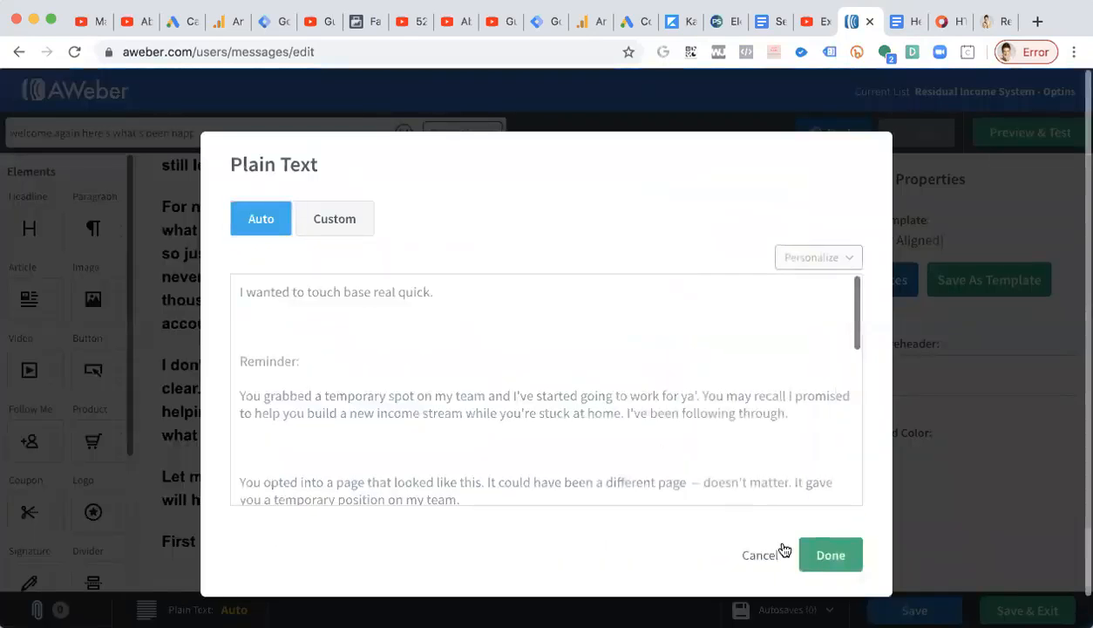
pyautogui.click(830, 556)
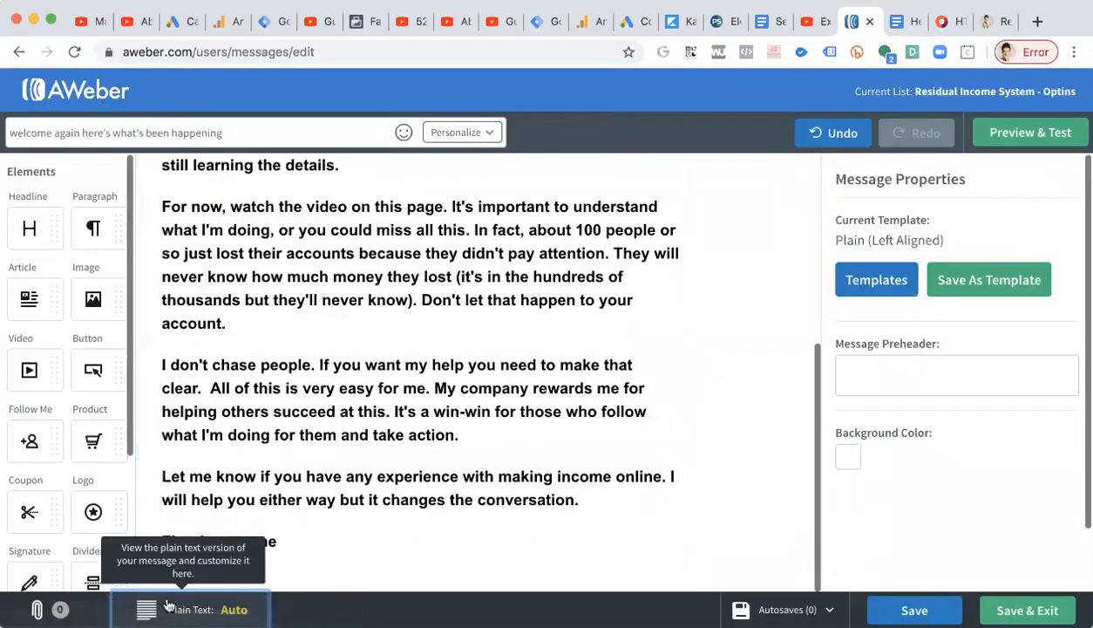
# Switch the plain-text version to Custom and delete the extra blank lines between its paragraphs.
pyautogui.click(168, 606)
pyautogui.click(338, 219)
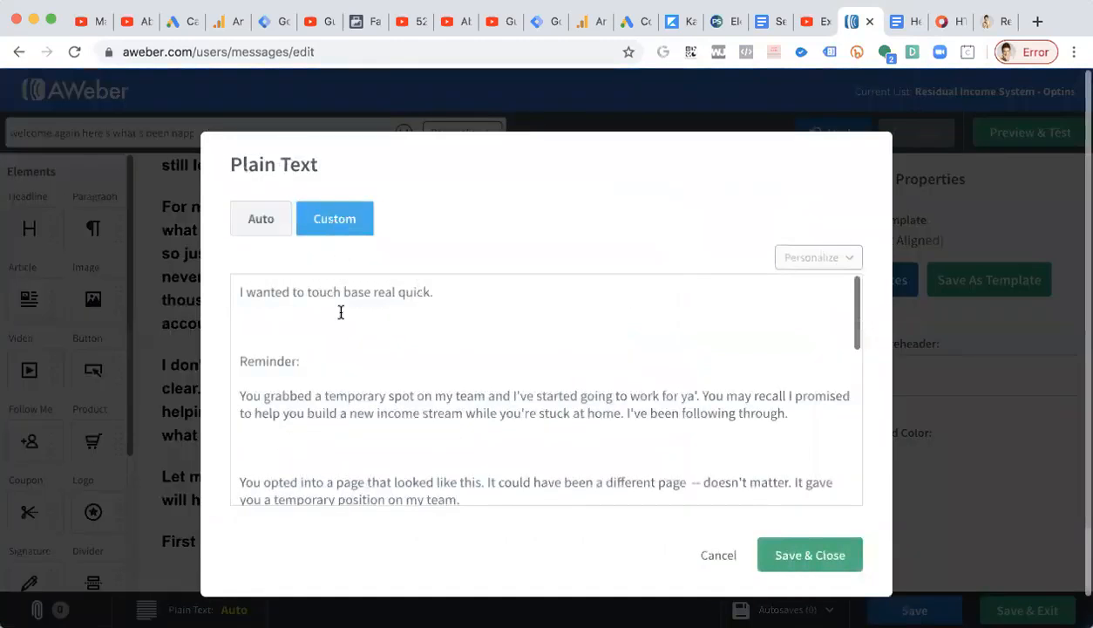
pyautogui.press('BackSpace')
pyautogui.click(357, 408)
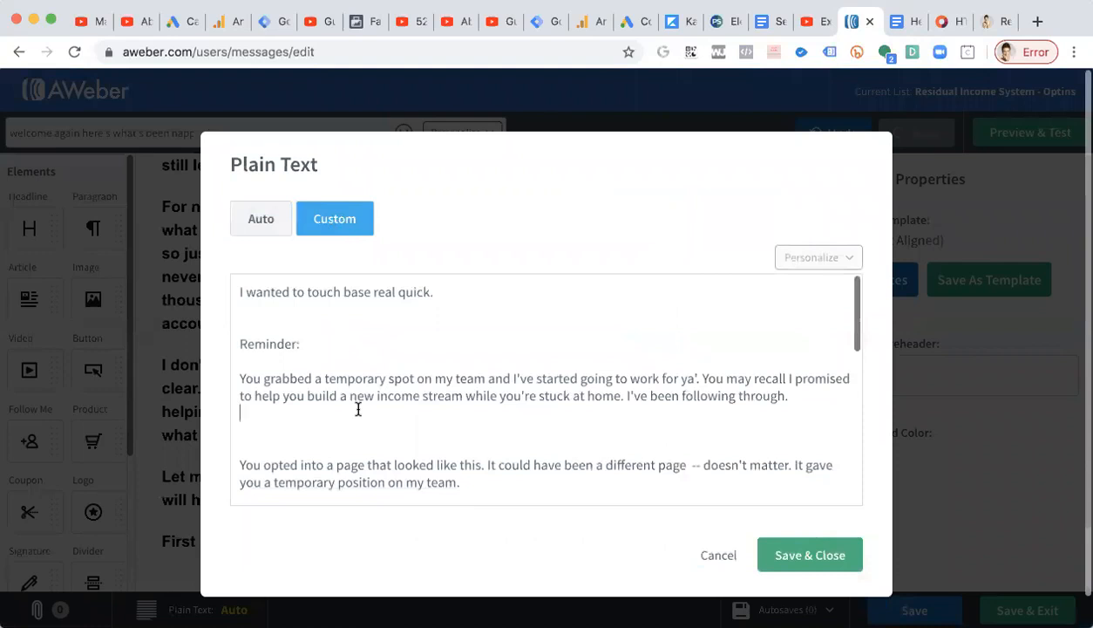
pyautogui.press('BackSpace')
pyautogui.scroll(-3, 357, 409)
pyautogui.click(332, 353)
pyautogui.press('BackSpace')
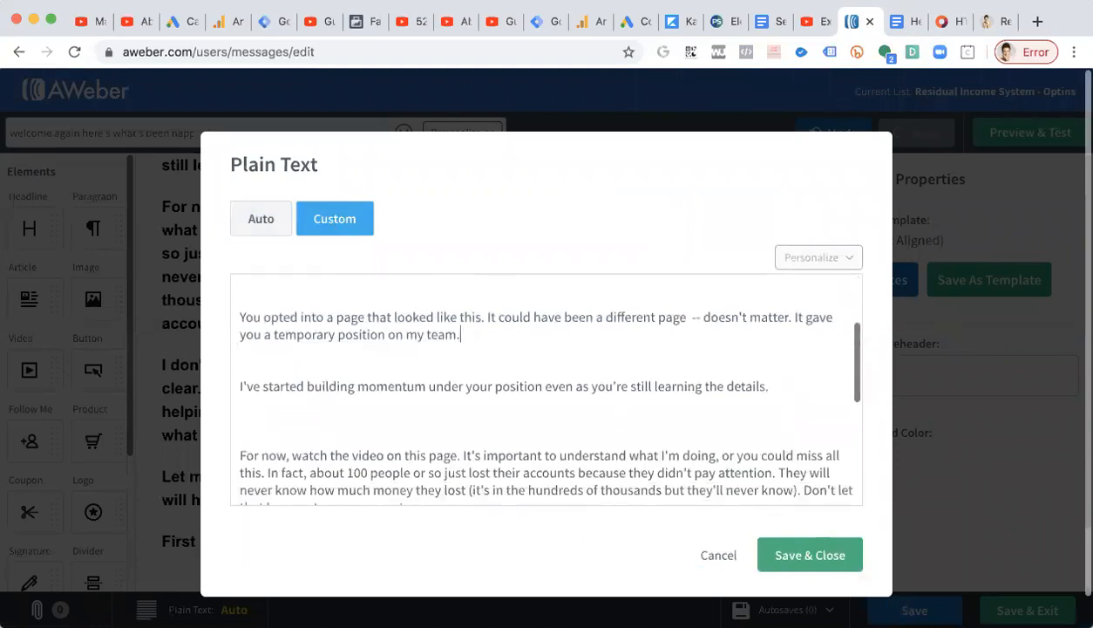
pyautogui.scroll(2, 327, 347)
pyautogui.press('BackSpace')
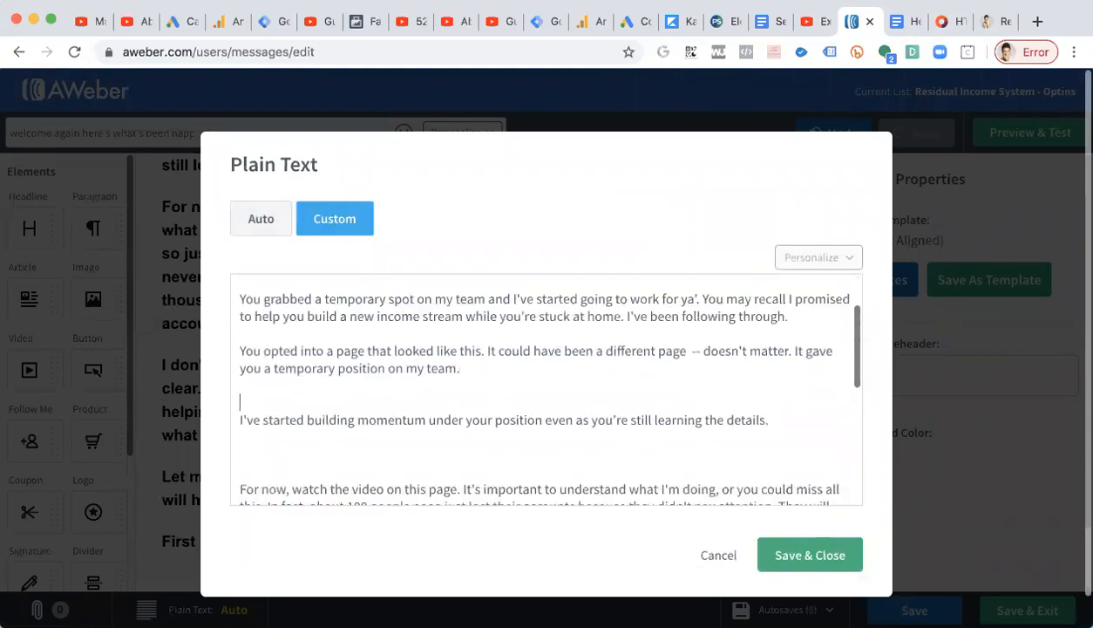
pyautogui.press('BackSpace')
pyautogui.click(279, 451)
pyautogui.press('BackSpace')
pyautogui.press('BackSpace')
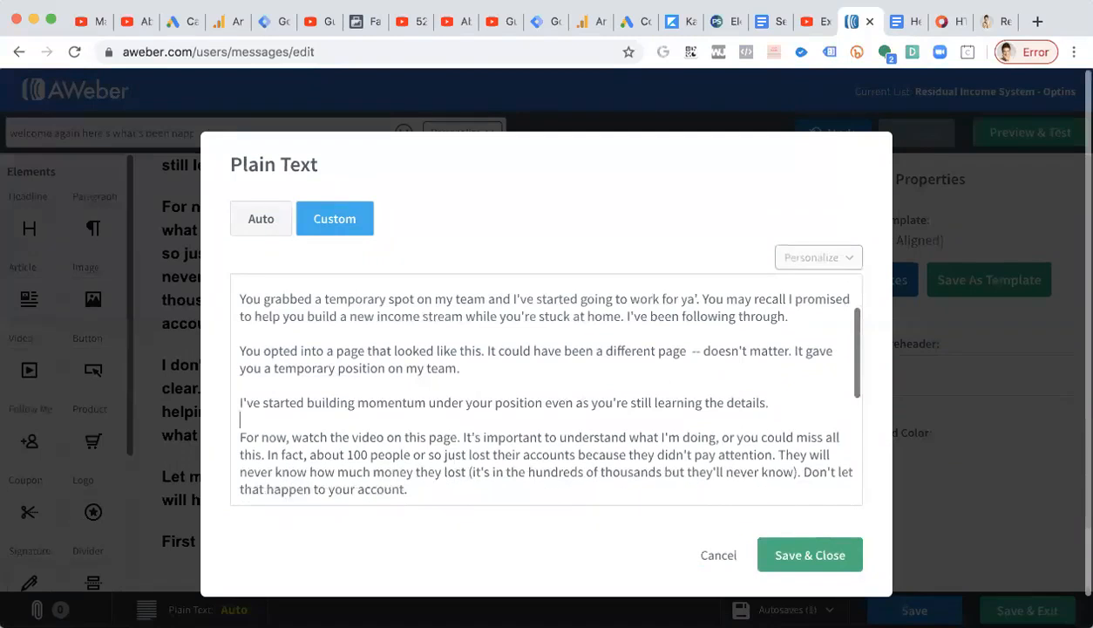
pyautogui.scroll(-4, 319, 420)
pyautogui.click(329, 361)
pyautogui.press('BackSpace')
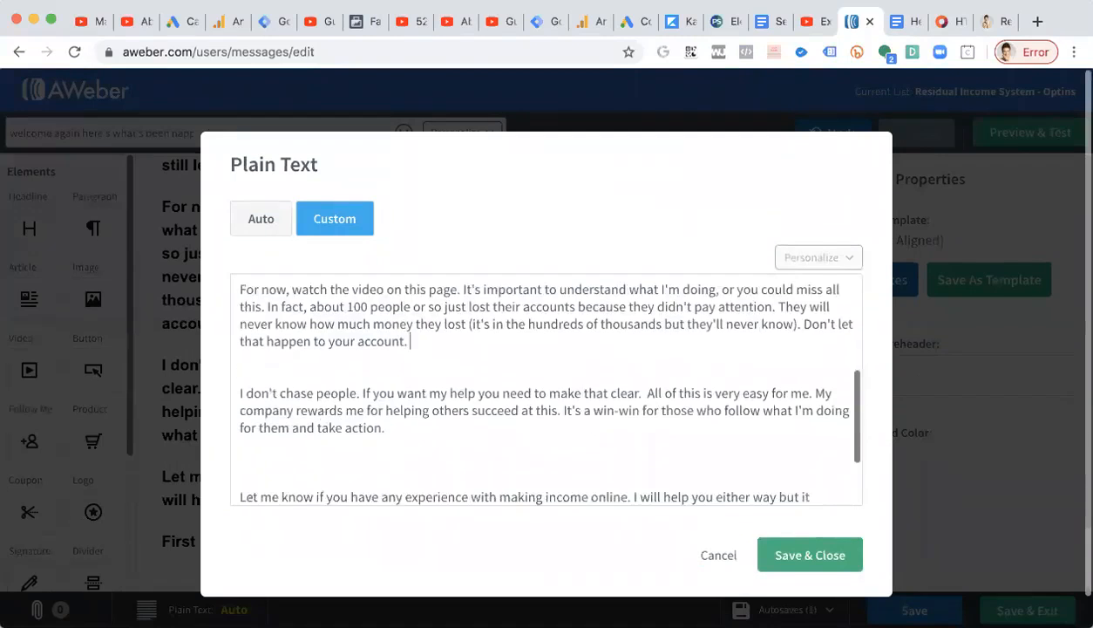
pyautogui.press('BackSpace')
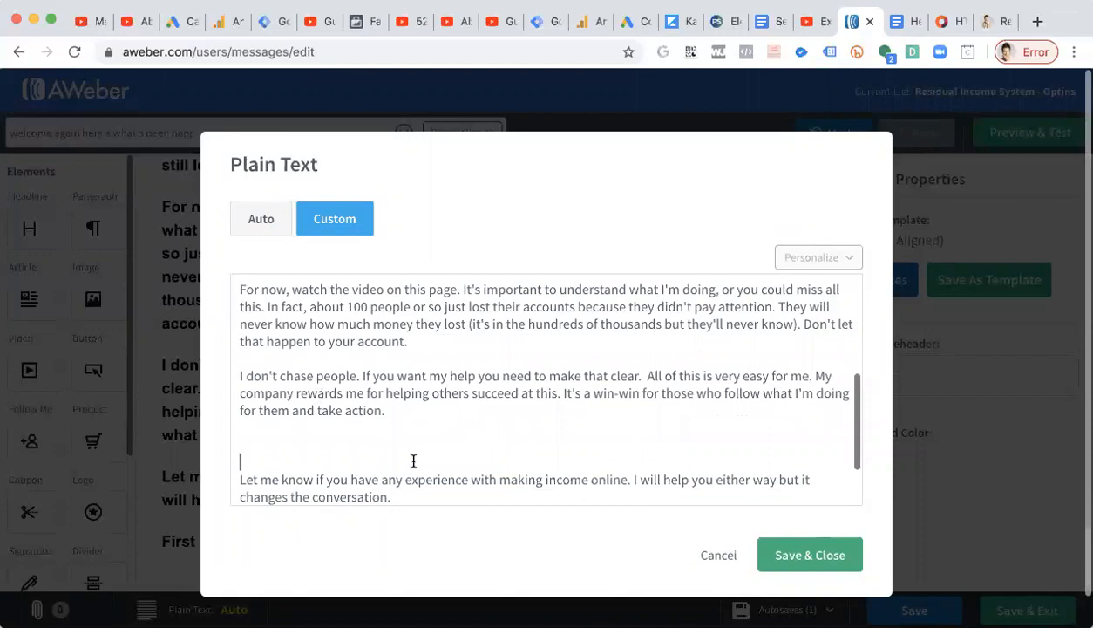
pyautogui.press('BackSpace')
pyautogui.press('BackSpace')
pyautogui.scroll(-2, 414, 460)
pyautogui.click(363, 476)
pyautogui.press('BackSpace')
pyautogui.press('BackSpace')
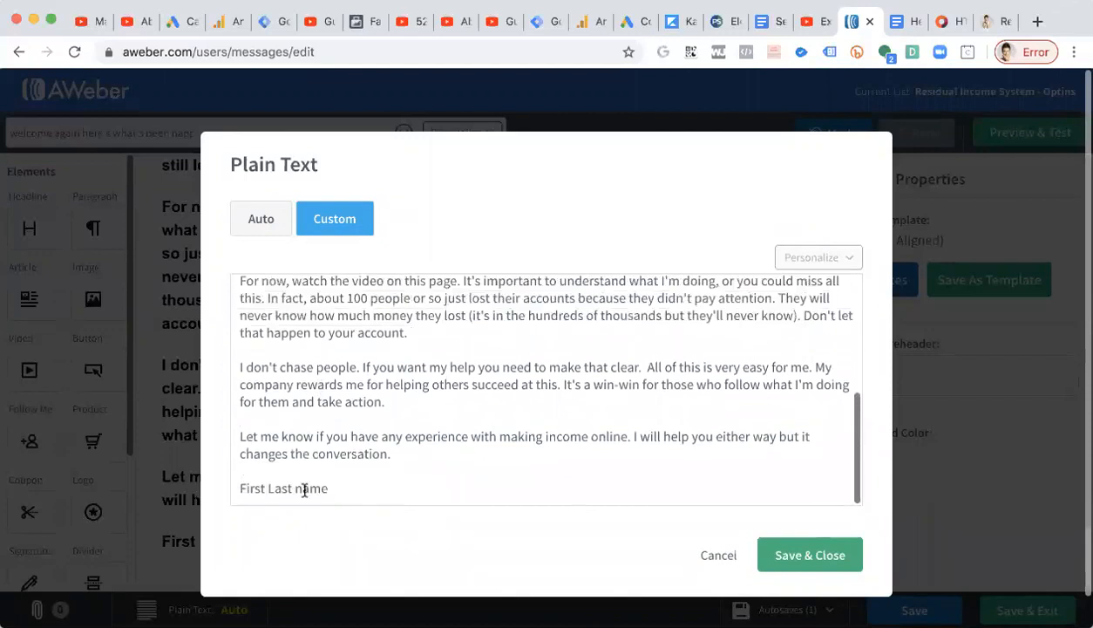
# Replace the "First Last name" signature with the sender's full name in the custom plain text, save it, and in the paragraph.
pyautogui.tripleClick(297, 488)
pyautogui.write('Robyn Linn')
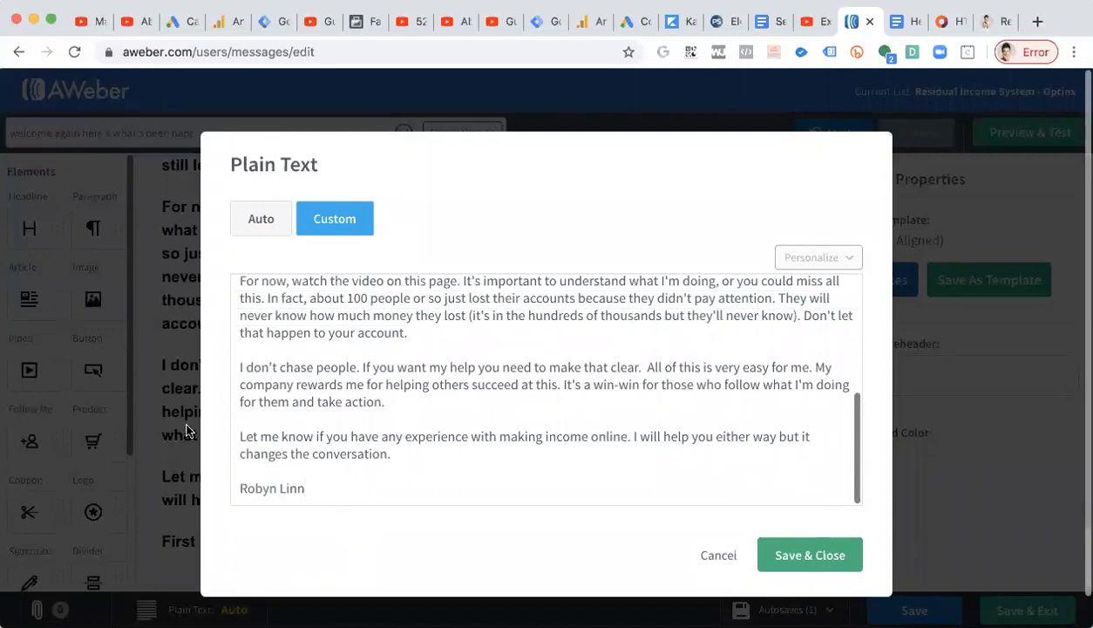
pyautogui.scroll(5, 280, 391)
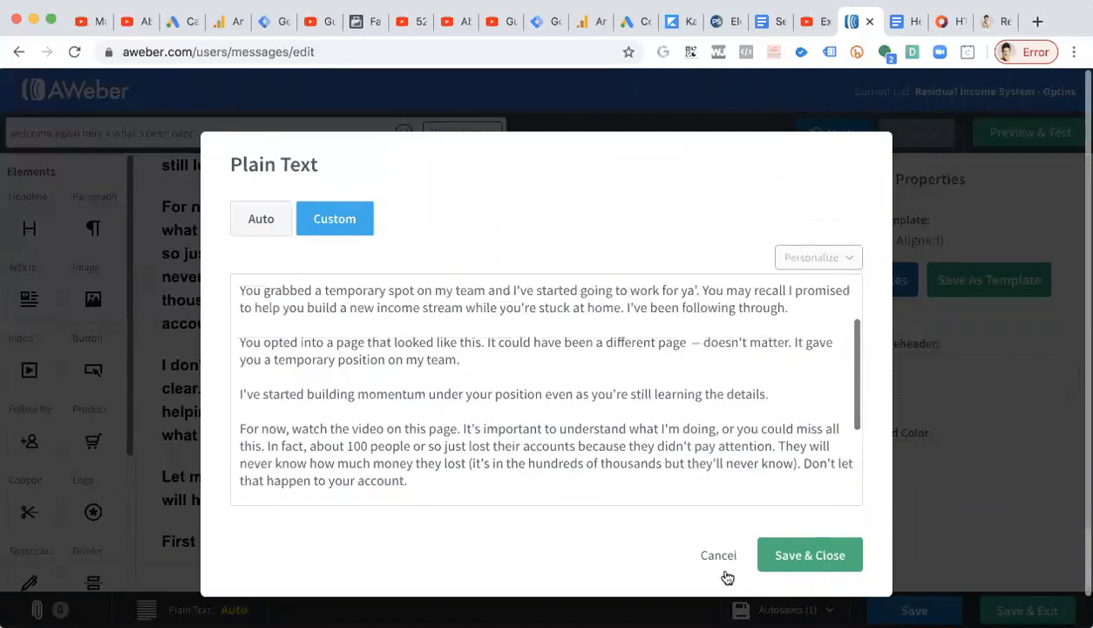
pyautogui.click(823, 554)
pyautogui.tripleClick(225, 545)
pyautogui.write('Robyn Linn')
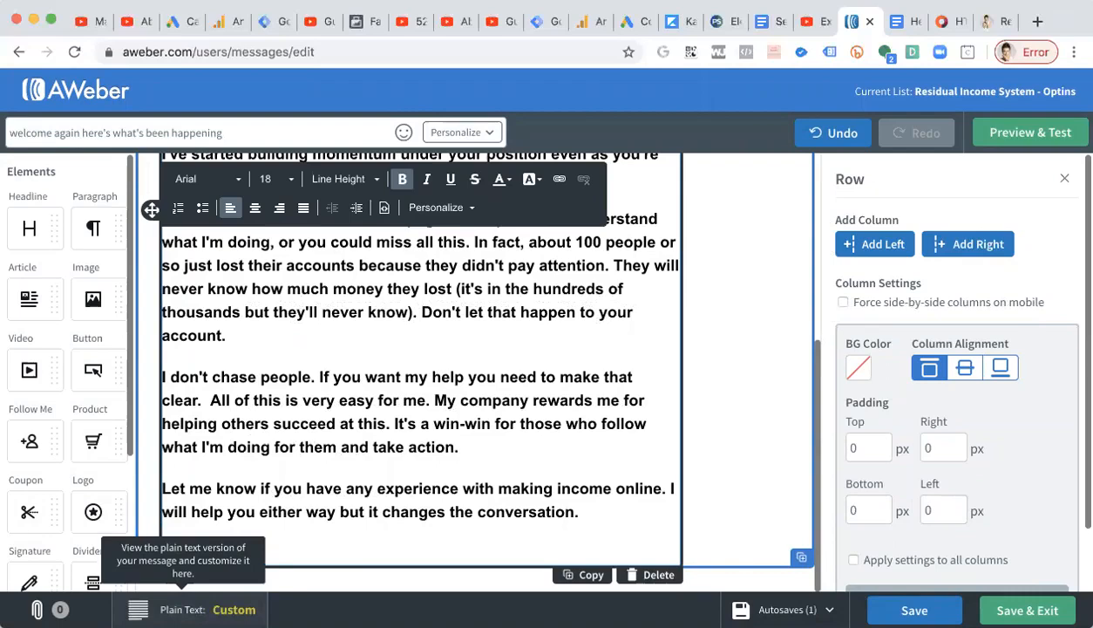
# Select all the text in the paragraph and remove it from the message.
pyautogui.scroll(5, 411, 485)
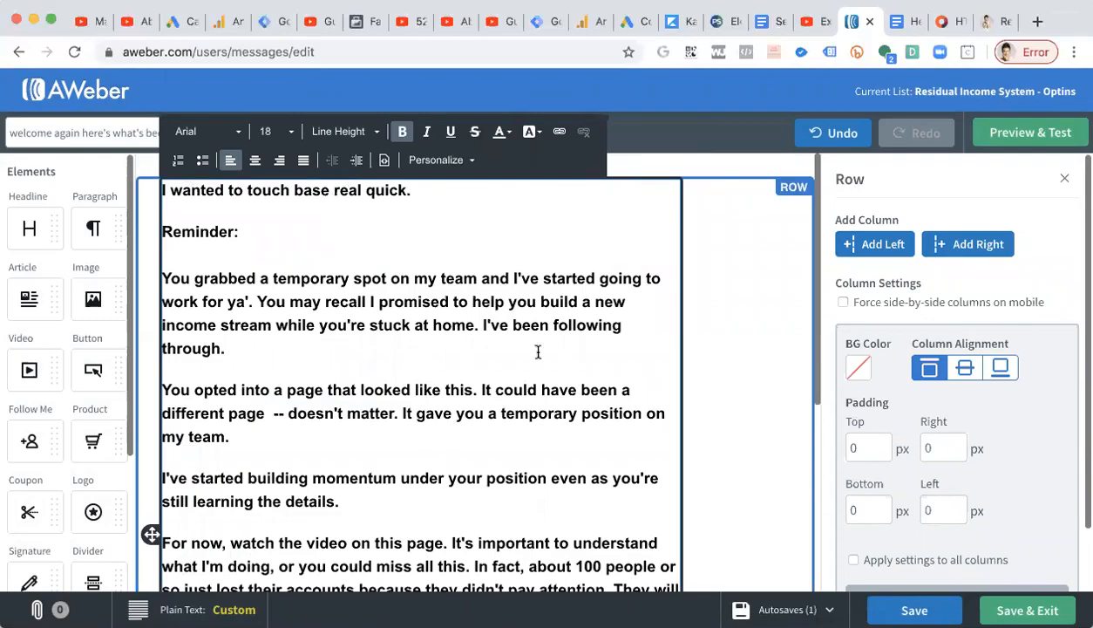
pyautogui.click(506, 361)
pyautogui.hotkey('ctrl', 'a')
pyautogui.press('super+c')
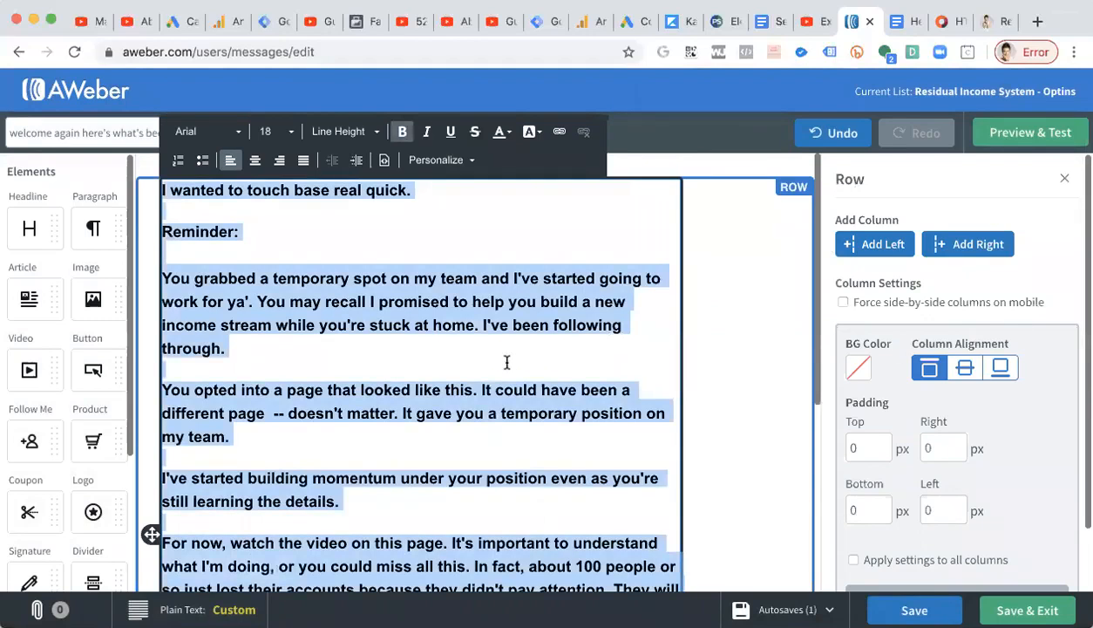
pyautogui.press('BackSpace')
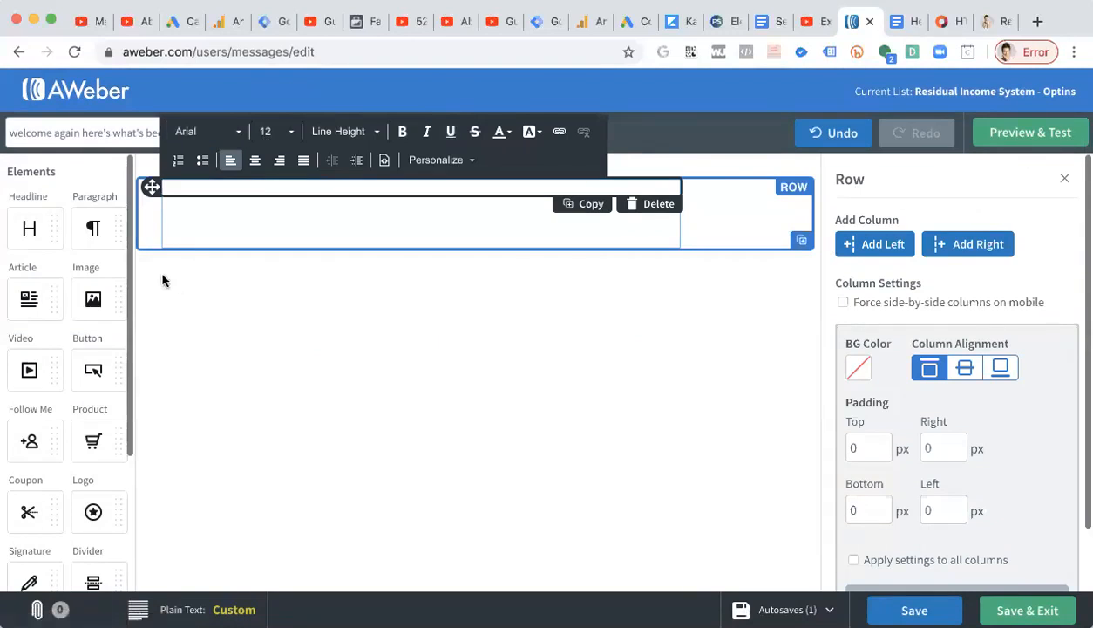
# Go back to the drafts list and delete both draft messages.
pyautogui.click(19, 54)
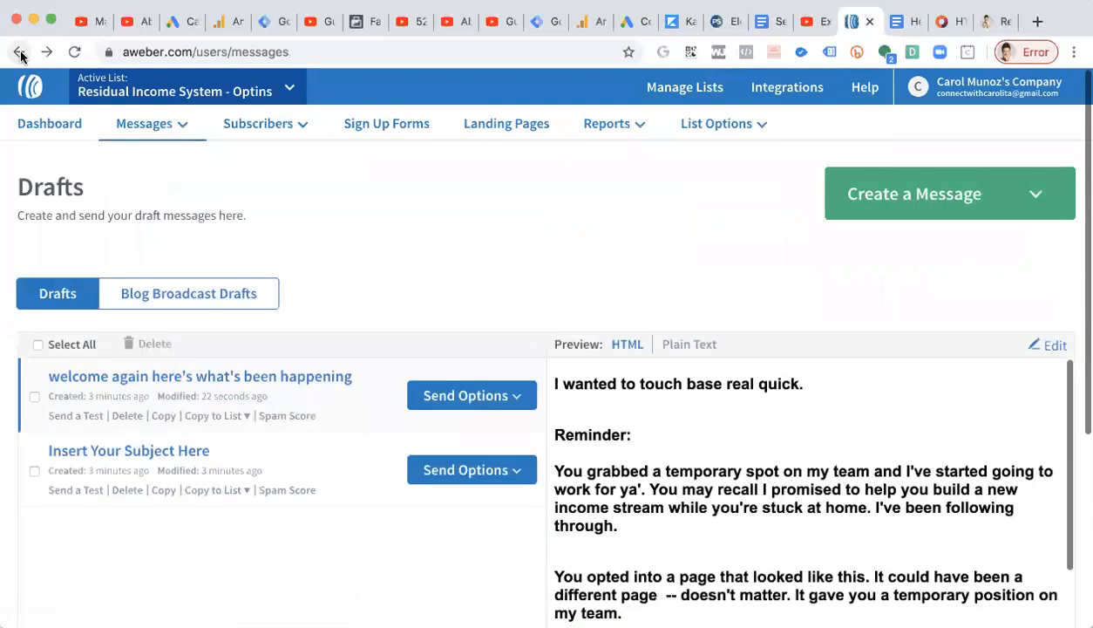
pyautogui.click(34, 397)
pyautogui.click(34, 470)
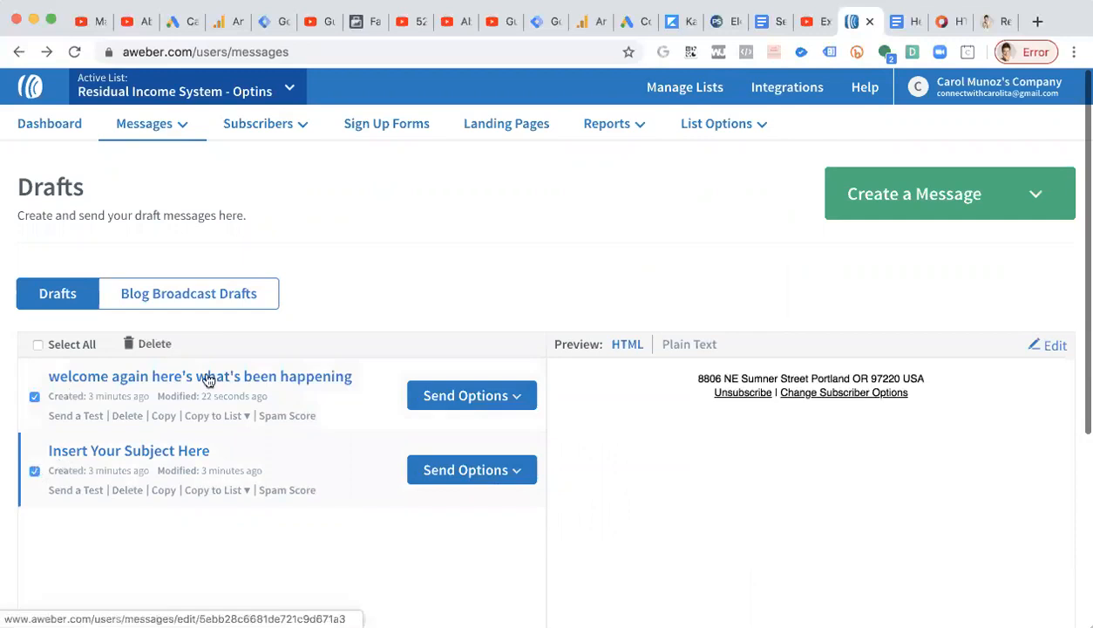
pyautogui.click(154, 343)
pyautogui.click(618, 273)
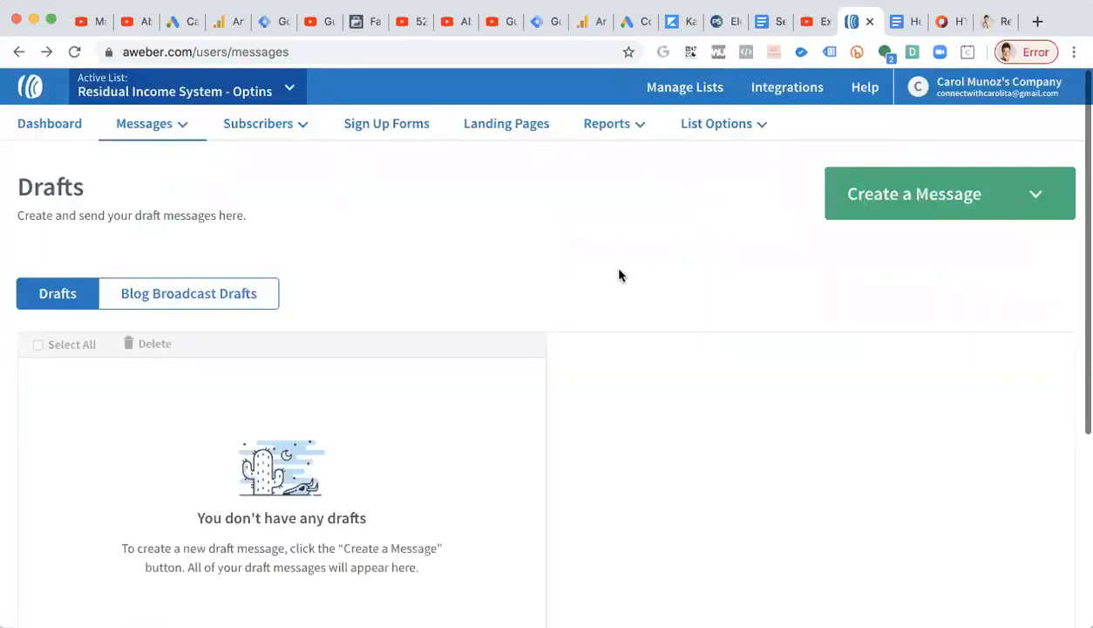
# Create a new Plain Text Message and paste the email copy into its body.
pyautogui.click(995, 200)
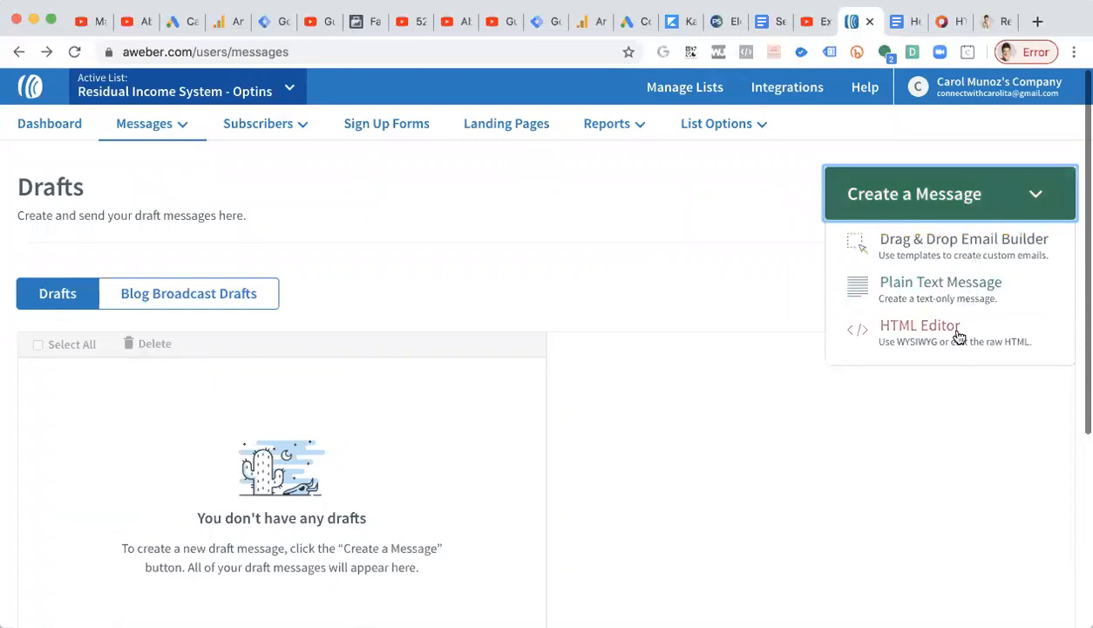
pyautogui.click(928, 294)
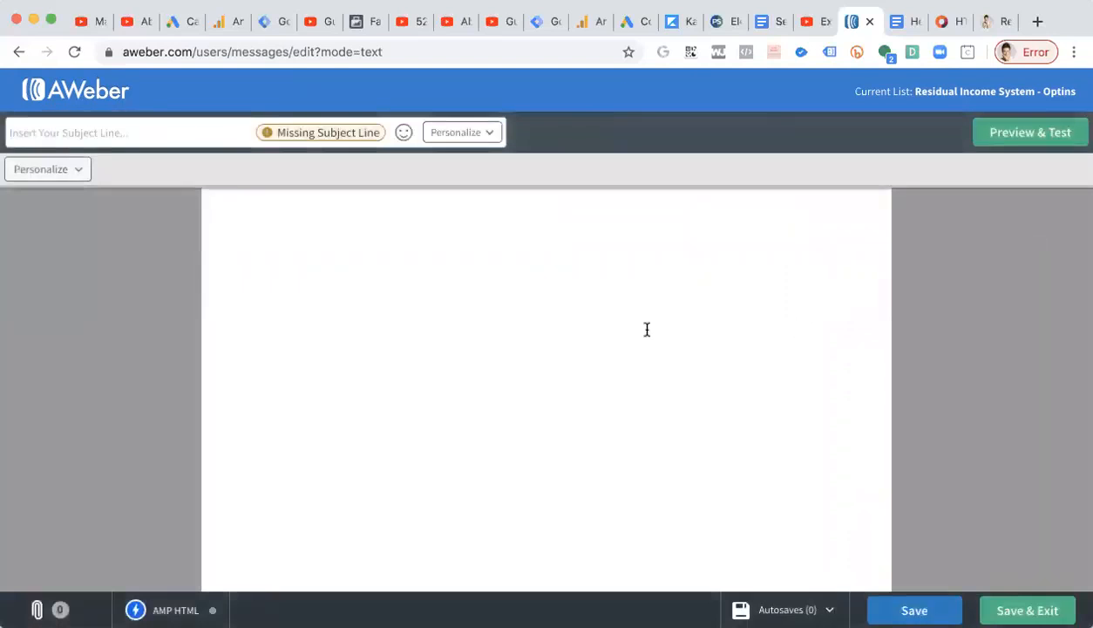
pyautogui.click(647, 329)
pyautogui.press('super+v')
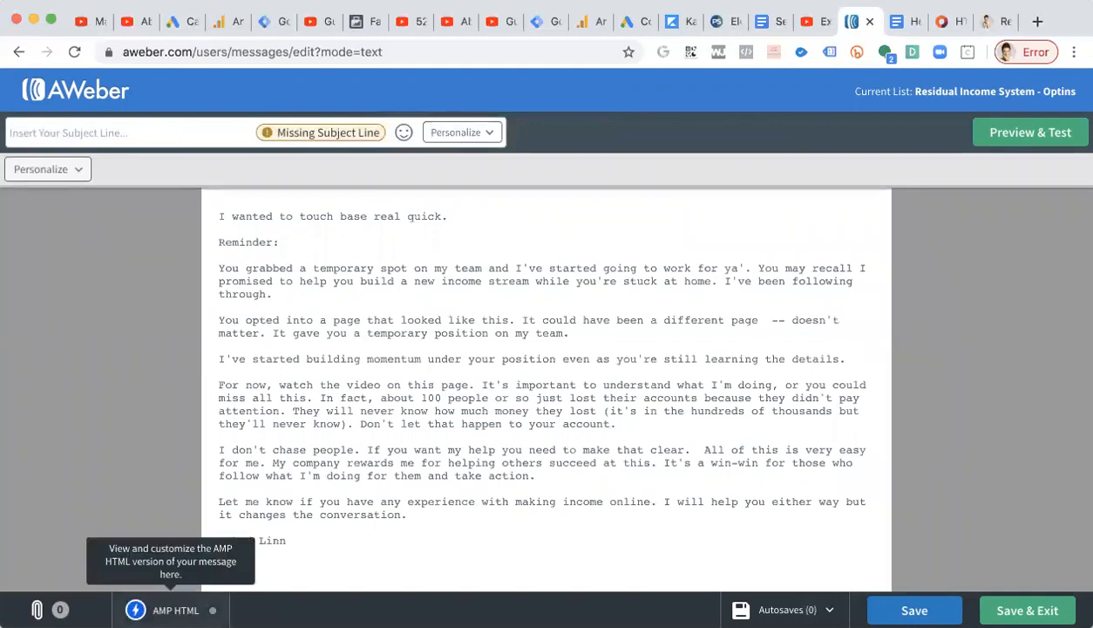
# Save the plain-text message and exit to the drafts list, leaving the AMP HTML version empty.
pyautogui.click(166, 609)
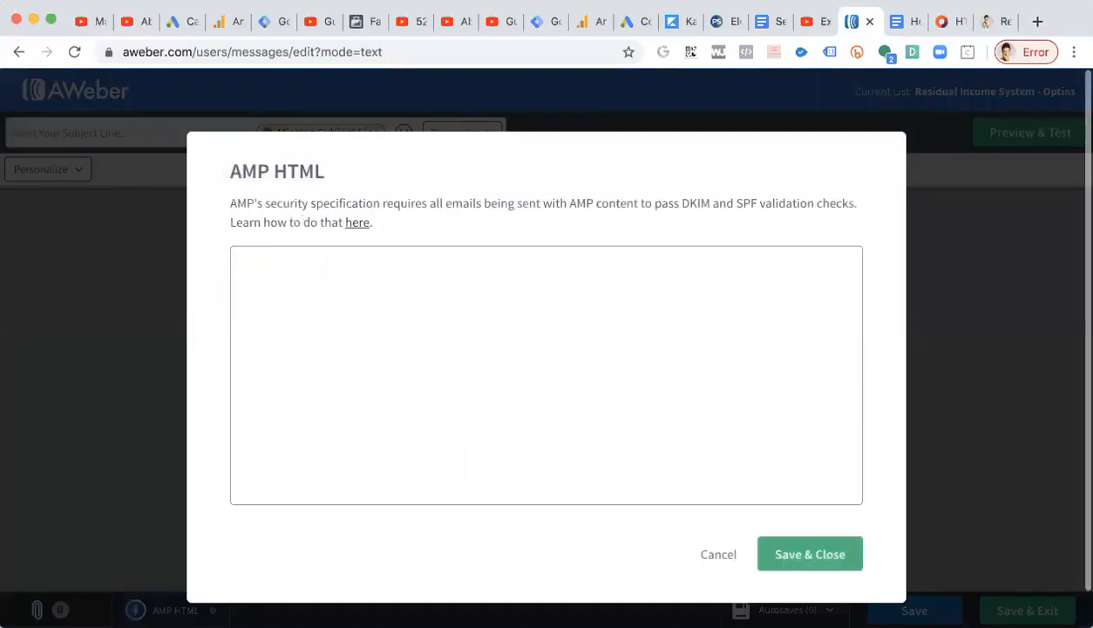
pyautogui.click(718, 555)
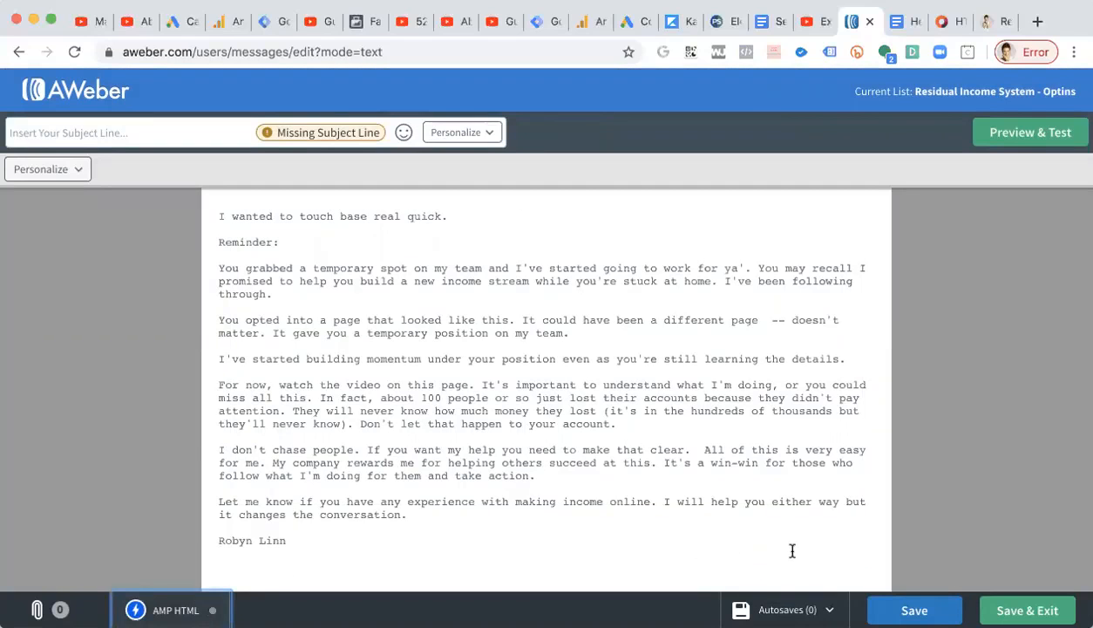
pyautogui.click(914, 610)
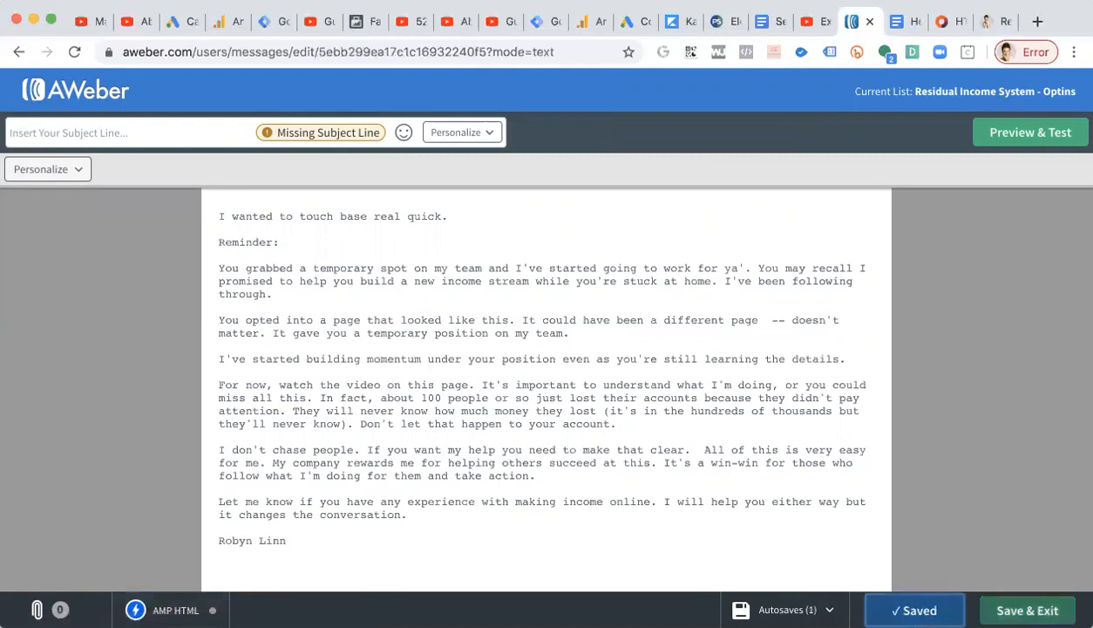
pyautogui.click(1027, 611)
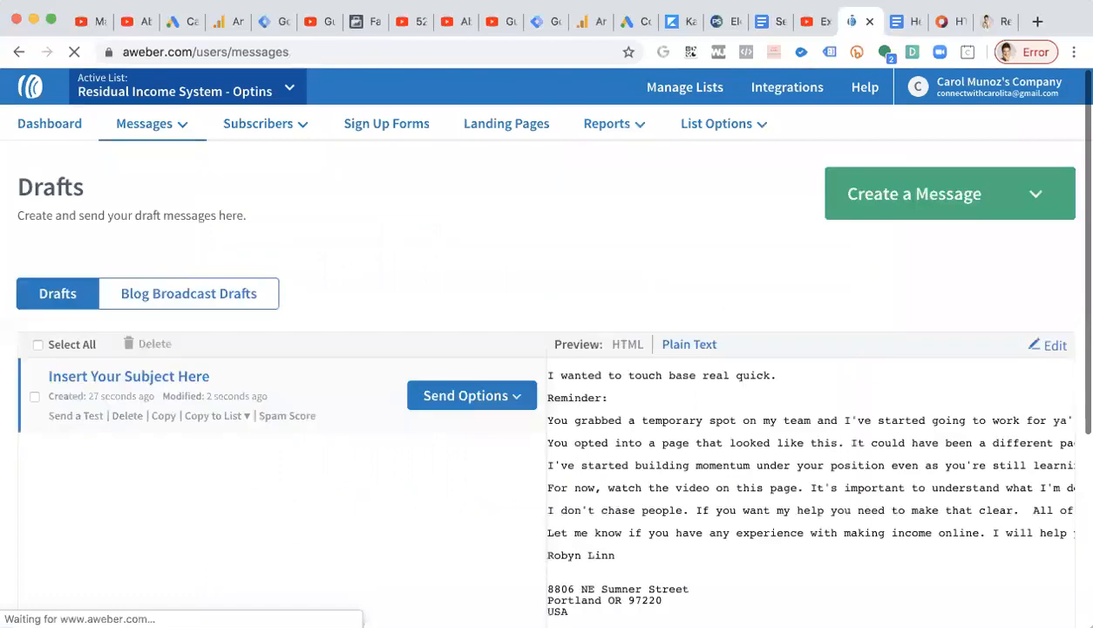
# Reopen the draft, set its subject line to "welcome again here's what's been happening" copied from the doc, and save and exit.
pyautogui.click(175, 382)
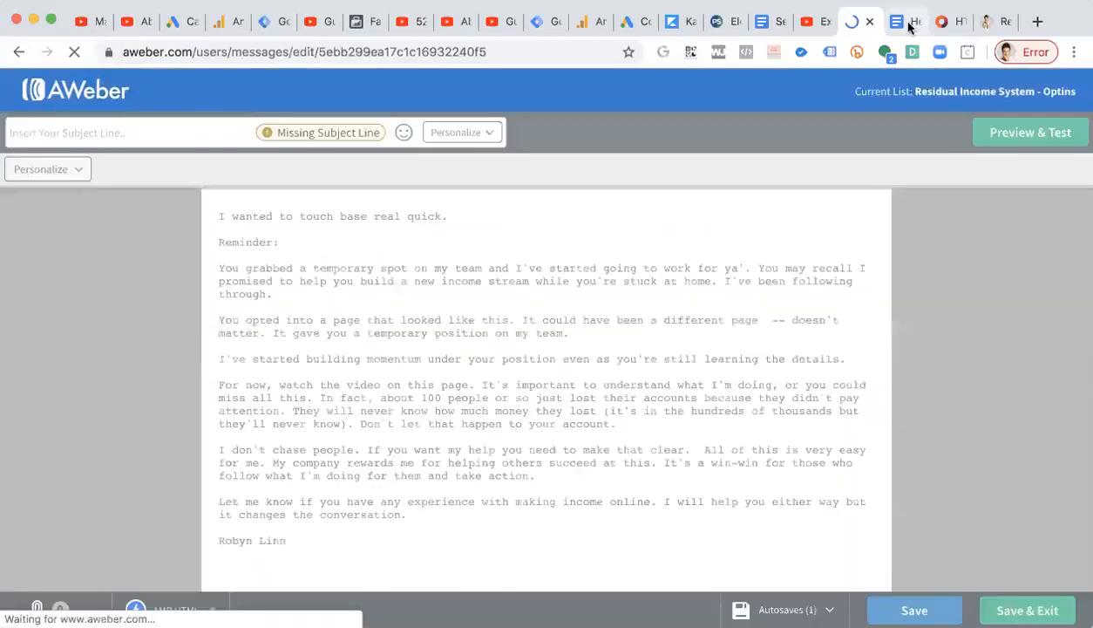
pyautogui.click(907, 21)
pyautogui.rightClick(357, 251)
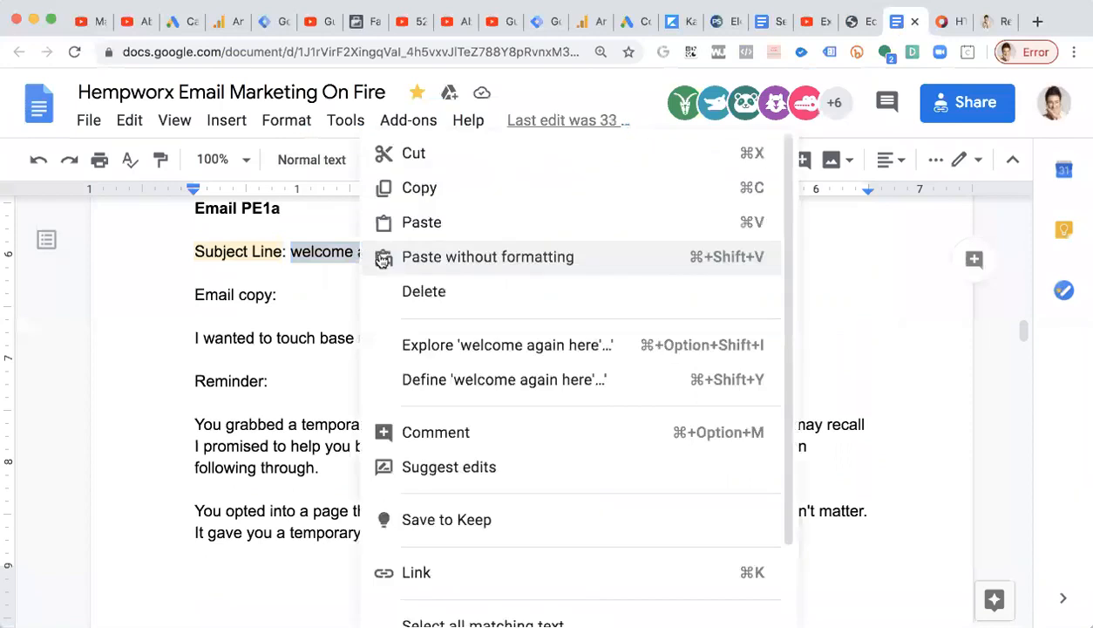
pyautogui.click(442, 188)
pyautogui.click(851, 21)
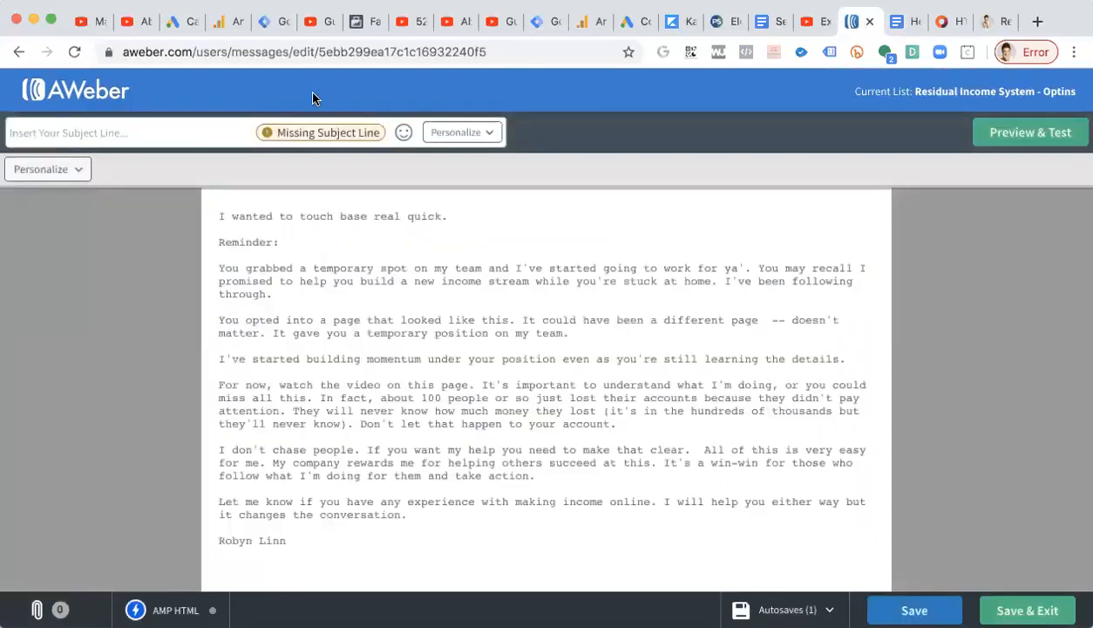
pyautogui.press('super+v')
pyautogui.click(520, 349)
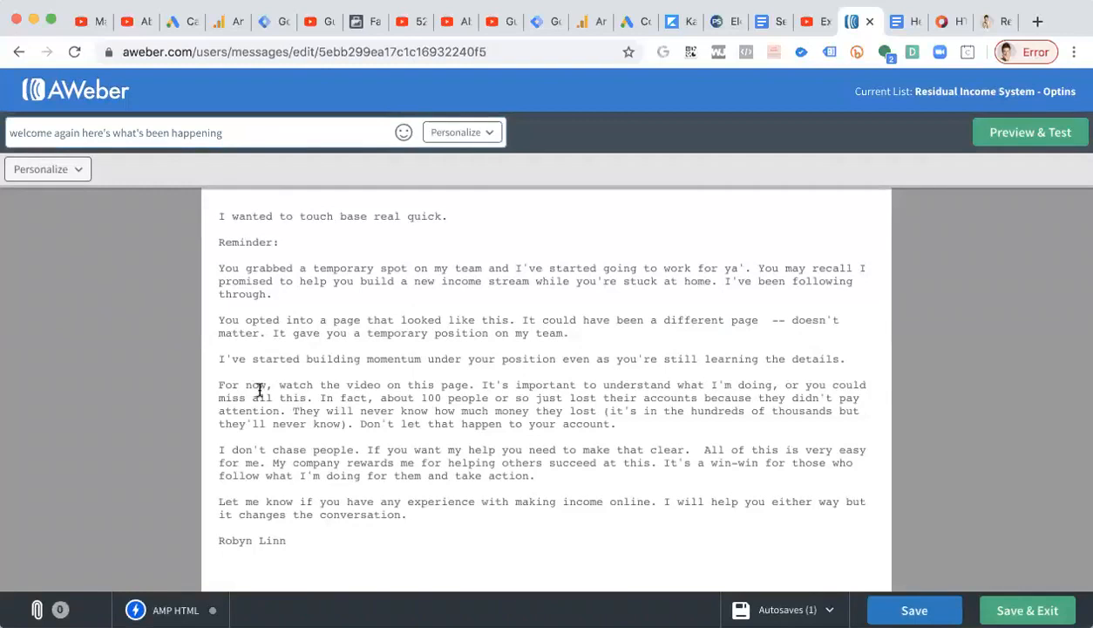
pyautogui.click(1009, 608)
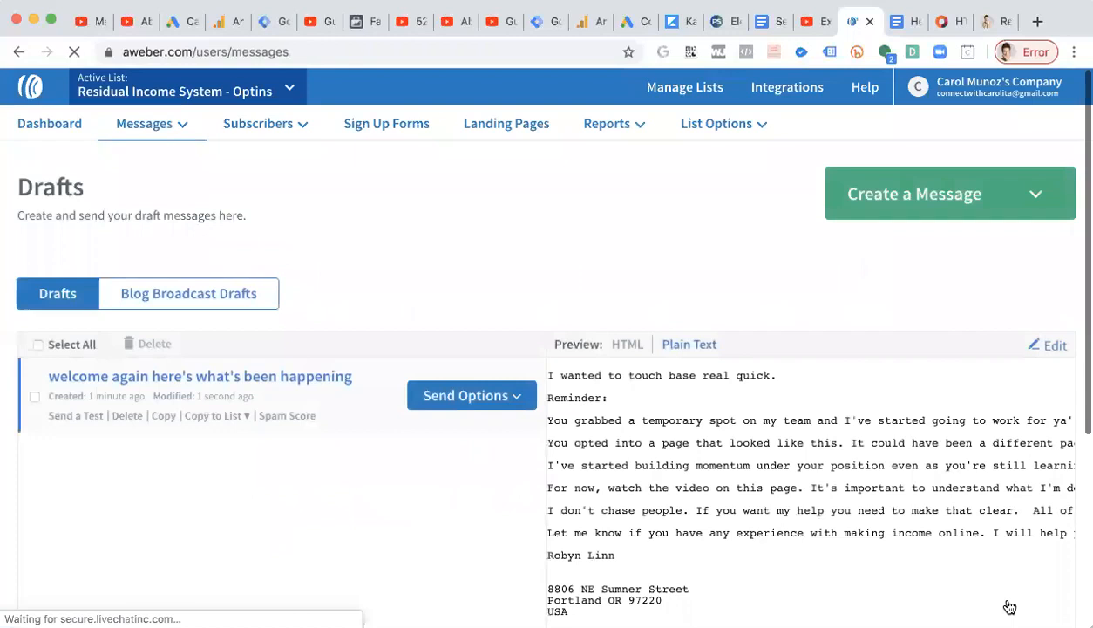
# Edit the draft to start a new paragraph after "work for ya'." in the first long paragraph, then save and exit.
pyautogui.scroll(-4, 920, 575)
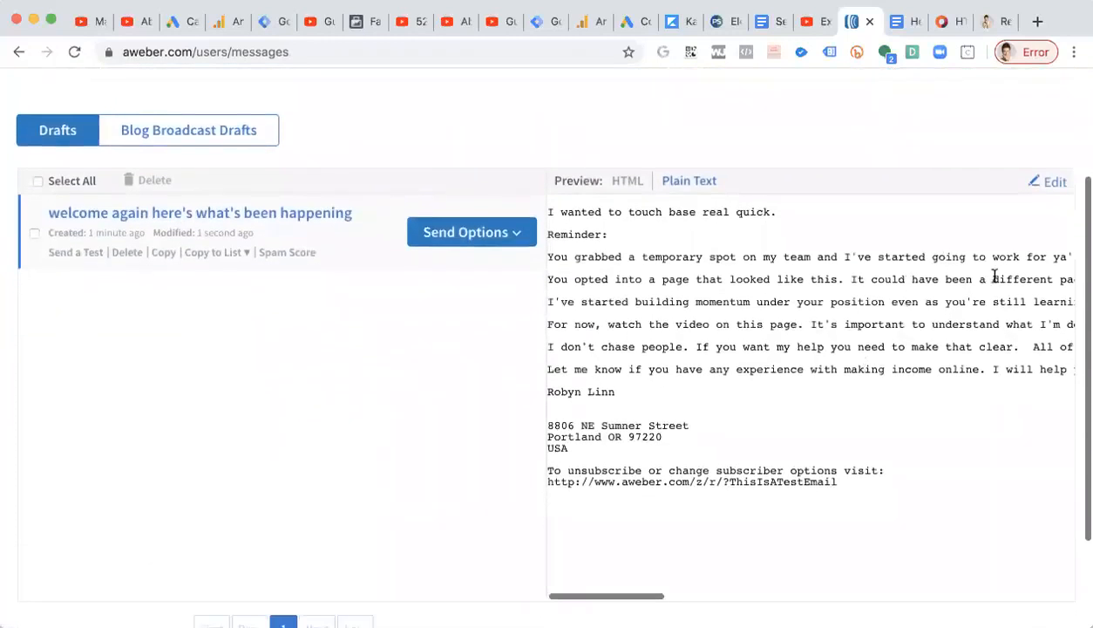
pyautogui.hscroll(5, 986, 266)
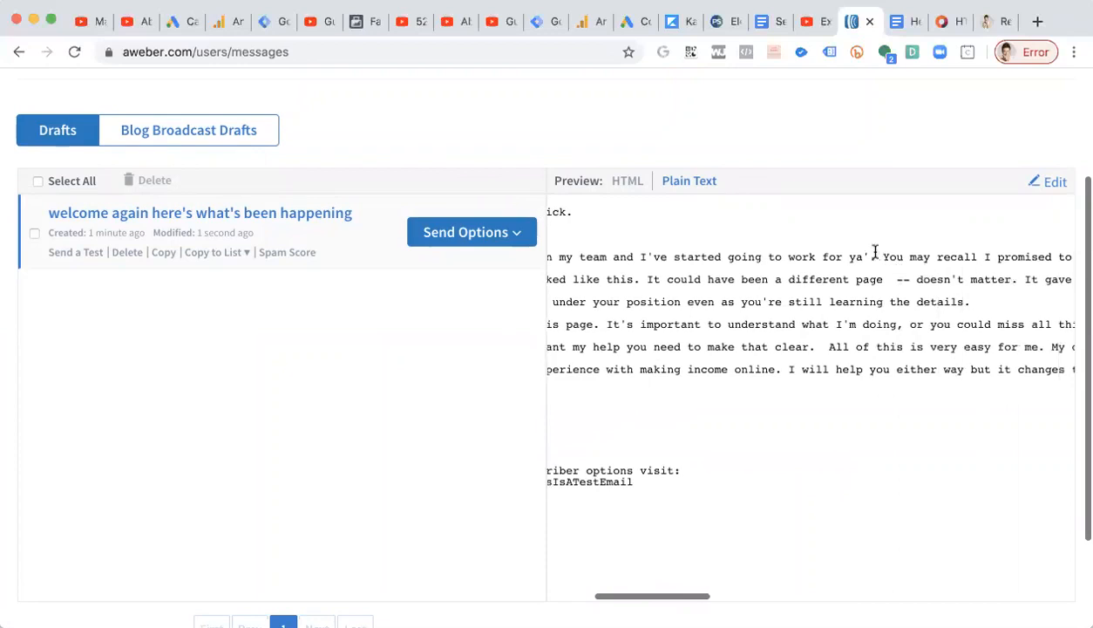
pyautogui.click(1055, 180)
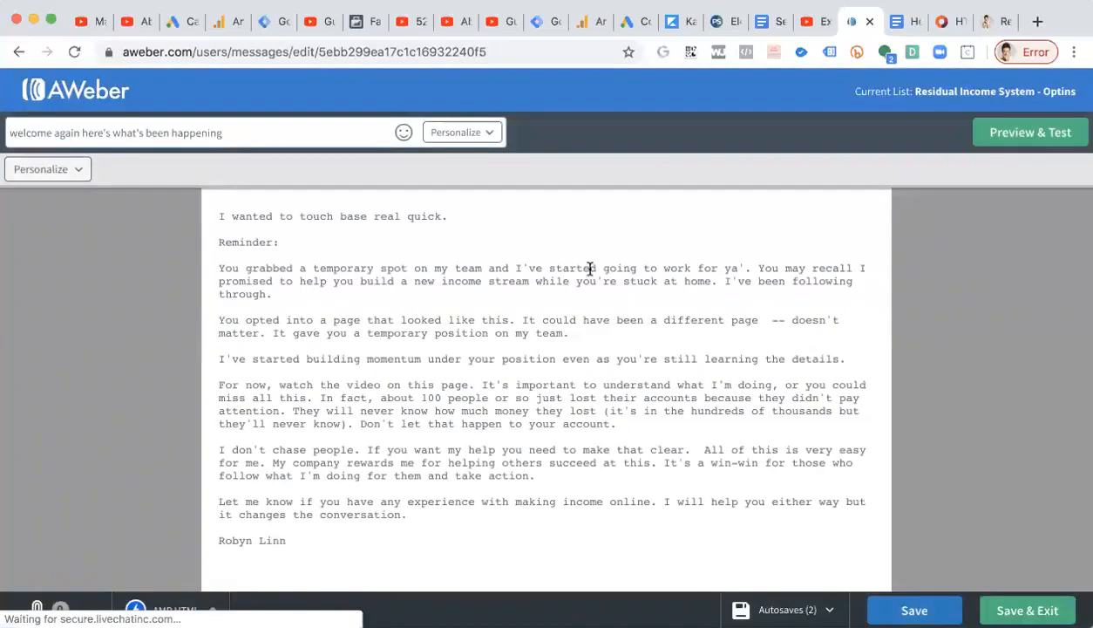
pyautogui.click(753, 270)
pyautogui.press('Return')
pyautogui.press('Return')
pyautogui.click(1027, 610)
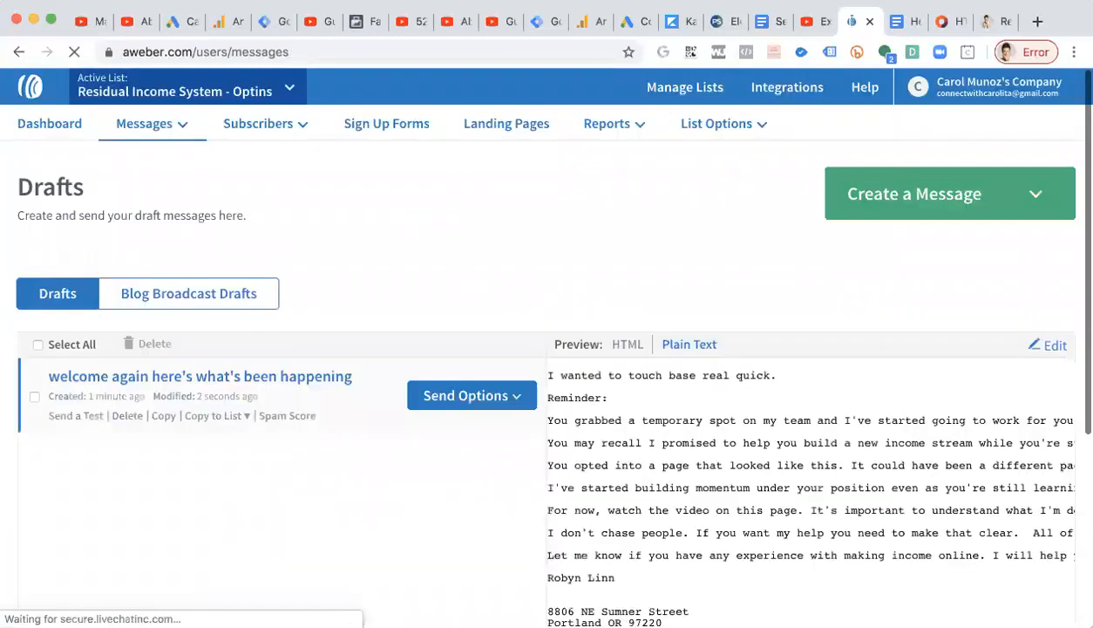
# Create a new Drag & Drop Email Builder message and paste the email copy into its default text block.
pyautogui.scroll(-3, 1011, 481)
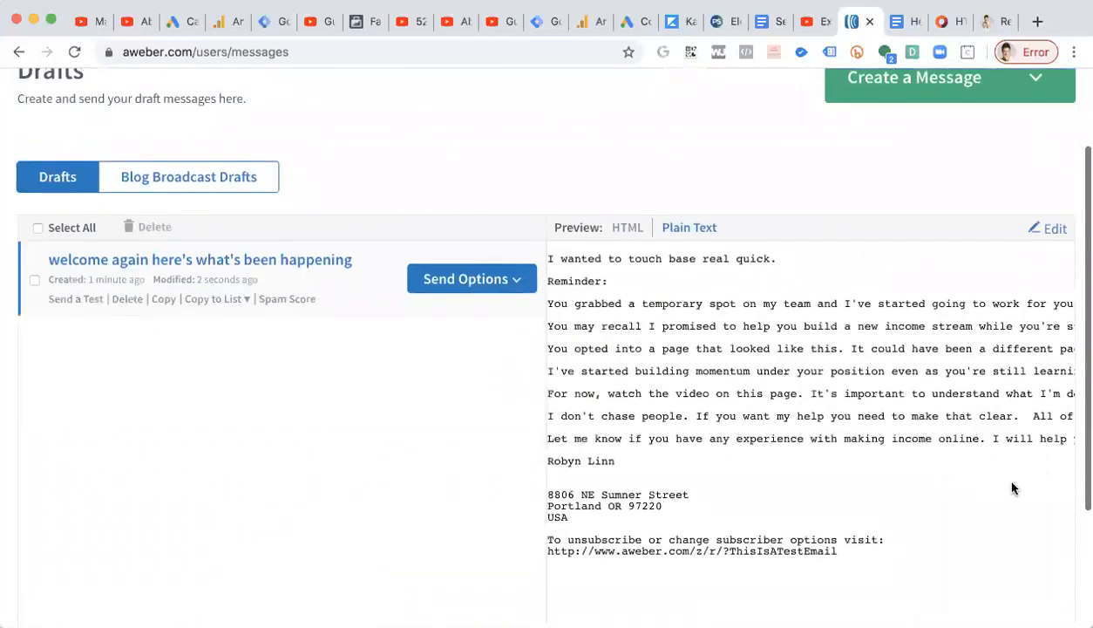
pyautogui.click(700, 231)
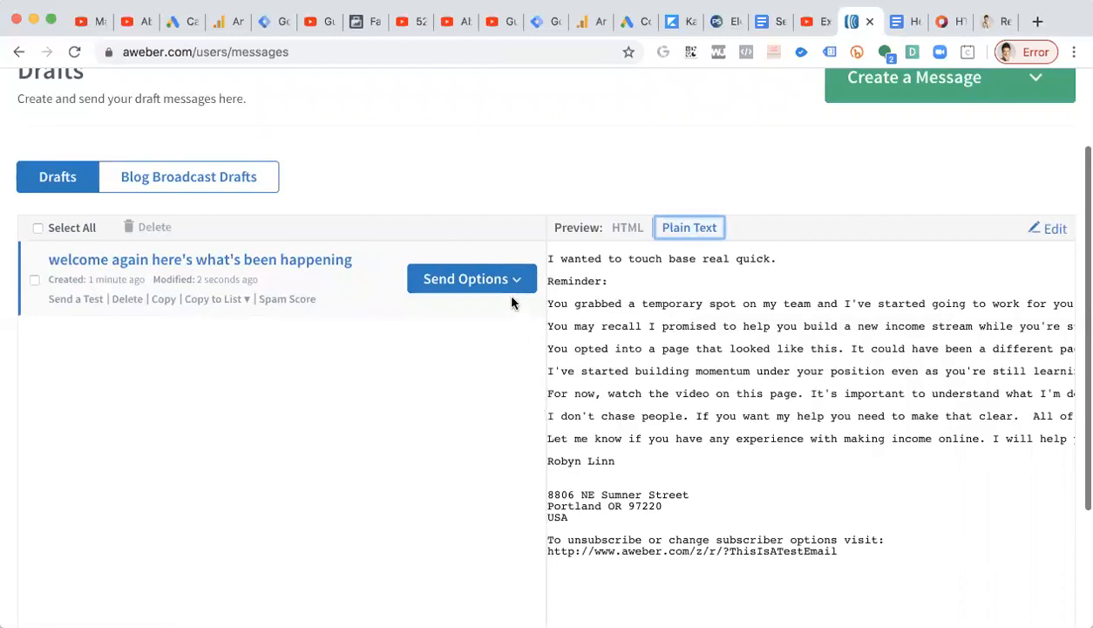
pyautogui.scroll(2, 1031, 253)
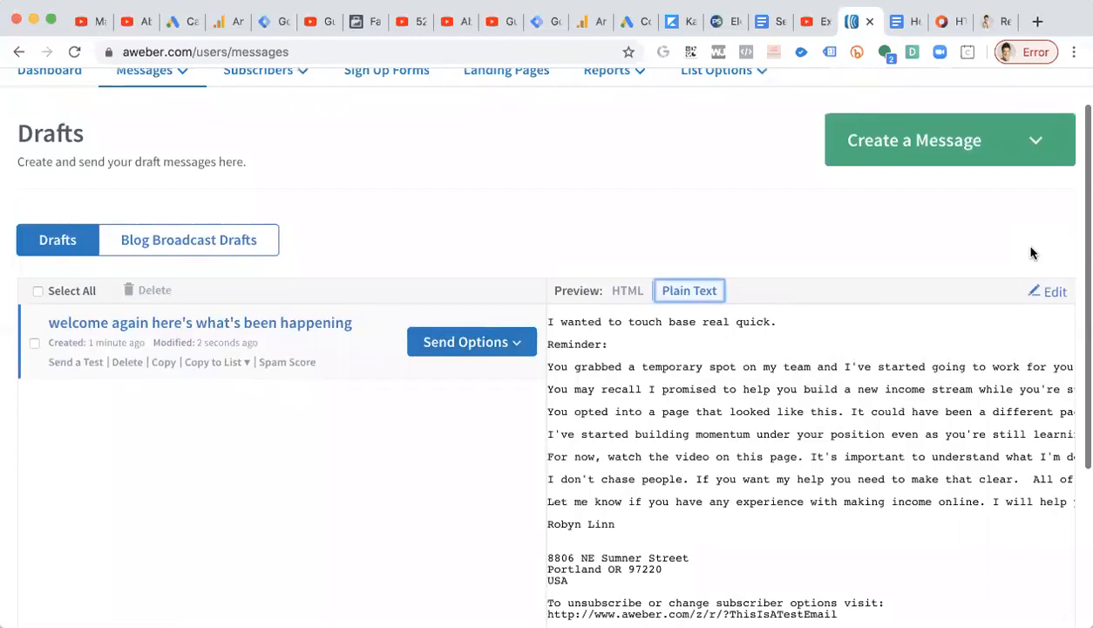
pyautogui.click(1016, 162)
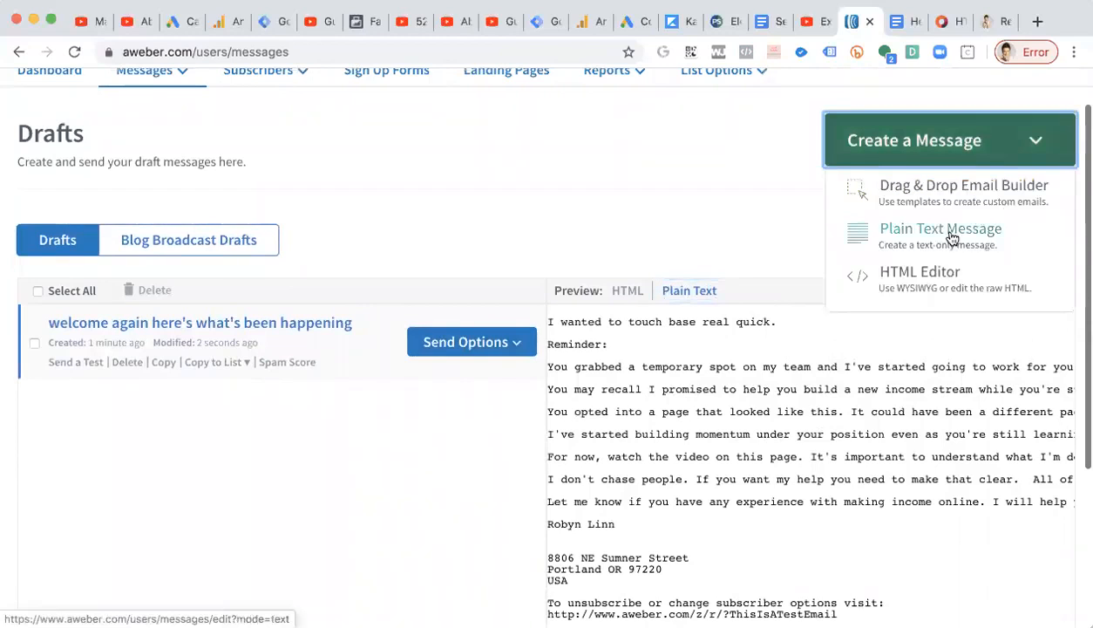
pyautogui.click(942, 186)
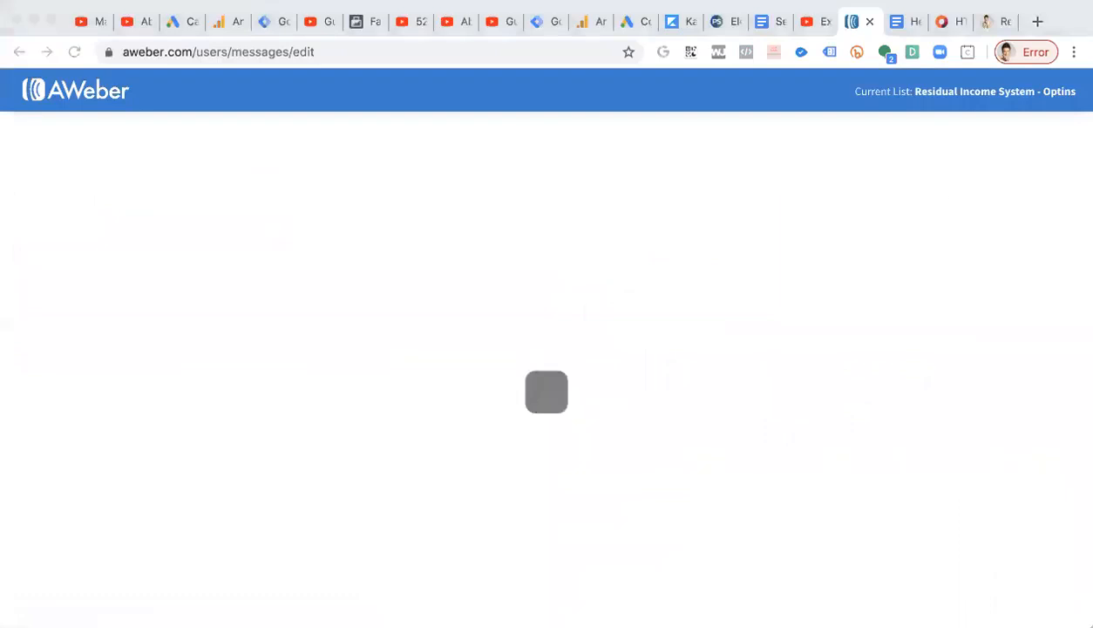
pyautogui.click(251, 236)
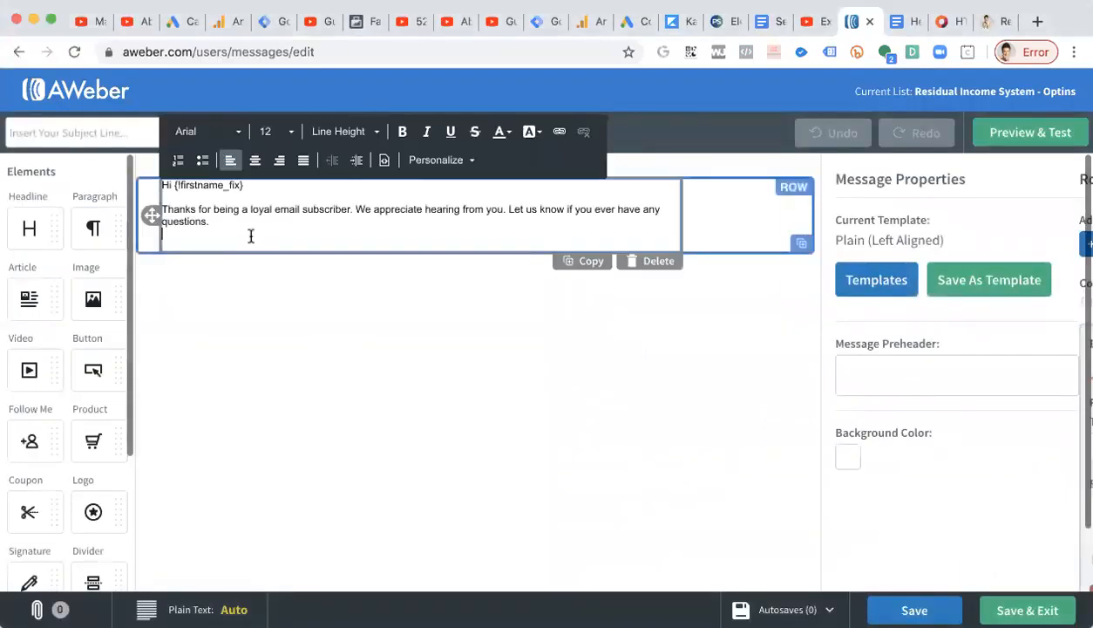
pyautogui.write("I wanted to touch base real quick. Reminder: You grabbed a temporary spot on my team and I've started going to work for ya'. You may recall I promised to help you build a new income stream while you're stuck at home. I've been following through. You opted into a page that looked like this. It could have been a different page -- doesn't matter. It gave you a temporary position on my team. I've started building momentum under your position even as you're still learning the details. For now, watch the video on this page. It's important to understand what I'm doing, or you could miss all this. In fact, about 100 people or so just lost their accounts because they didn't pay attention. They will never know how much money they lost (it's in the hundreds of thousands but they'll never know). Don't let that happen to your account. I don't chase people. If you want my help you need to make that clear. All of this is very easy for me. My company rewards me for helping others succeed at this. It's a win-win for those who follow what I'm doing for them and take action. Let me know if you have any experience with making income online. I will help you either way but it changes the conversation. First Last name")
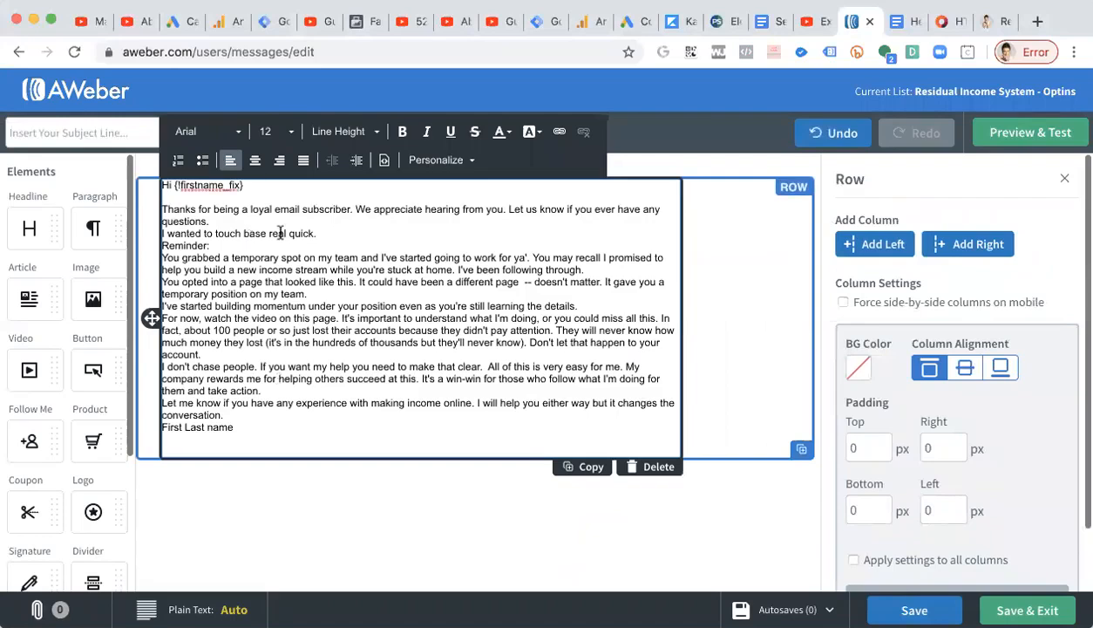
# Delete the template's greeting and thank-you lines above the pasted copy.
pyautogui.click(245, 519)
pyautogui.click(324, 234)
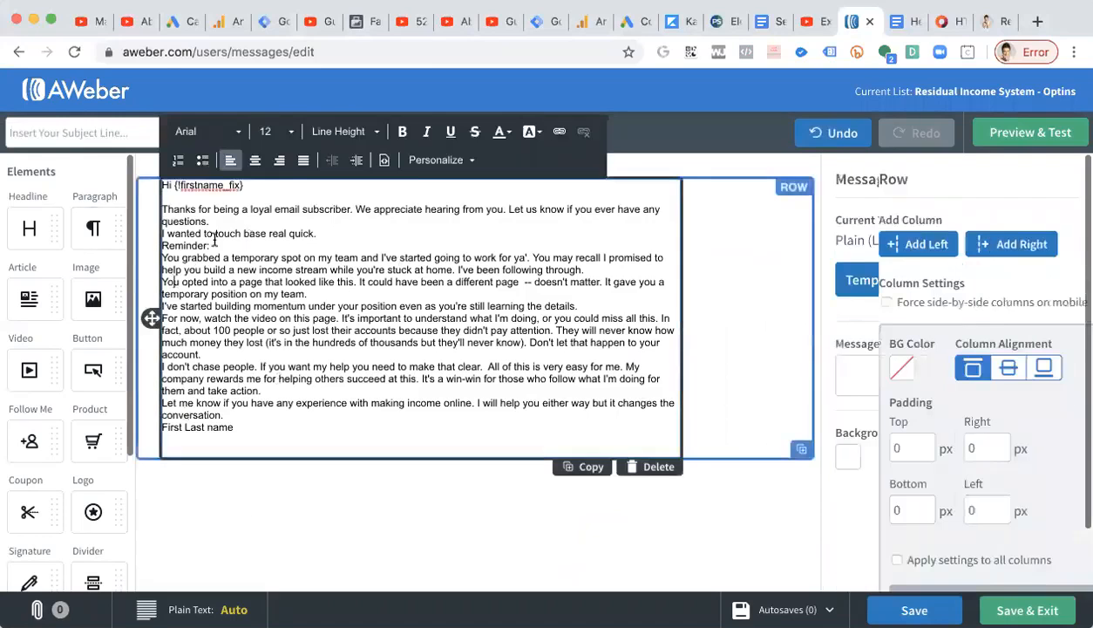
pyautogui.moveTo(324, 234); pyautogui.dragTo(76, 164)
pyautogui.press('BackSpace')
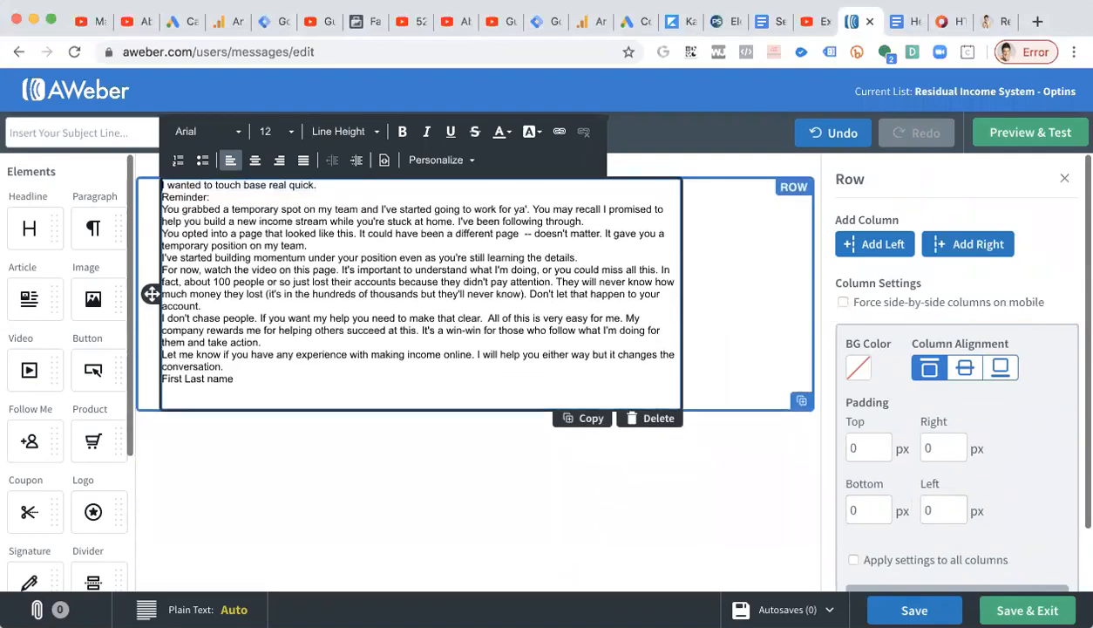
# Add blank lines between the opening paragraphs and bold the sentence "I've been following through.".
pyautogui.click(321, 193)
pyautogui.press('Return')
pyautogui.press('Return')
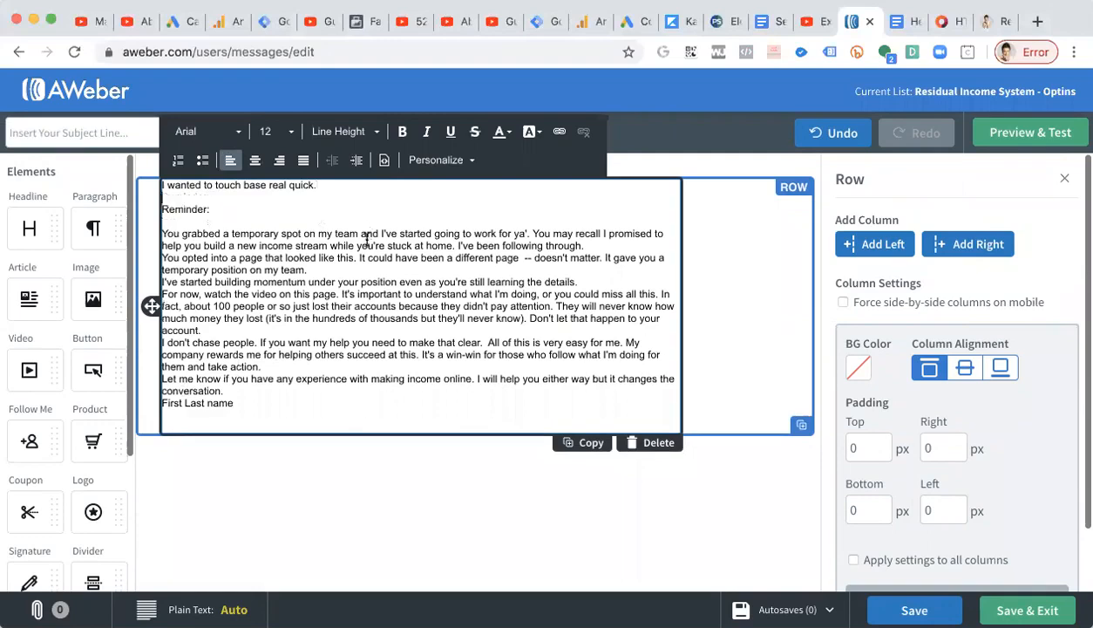
pyautogui.click(583, 247)
pyautogui.press('Return')
pyautogui.moveTo(595, 248); pyautogui.dragTo(452, 244)
pyautogui.hotkey('ctrl', 'b')
# Insert blank lines between the remaining paragraphs and before the signature line.
pyautogui.click(493, 277)
pyautogui.press('Return')
pyautogui.click(601, 299)
pyautogui.press('Return')
pyautogui.click(425, 367)
pyautogui.press('Return')
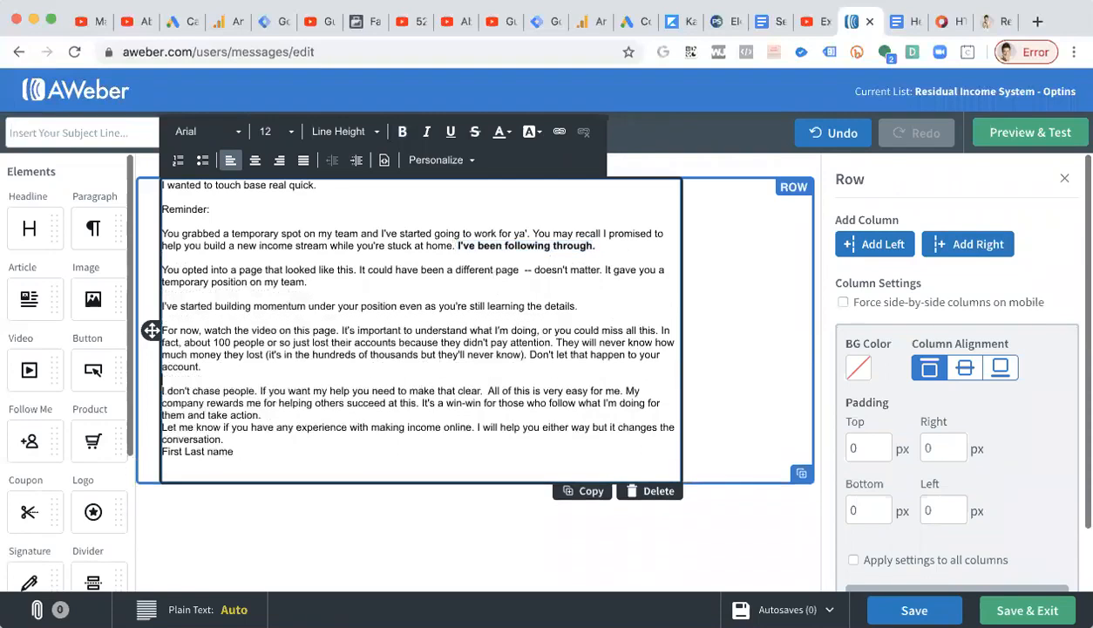
pyautogui.press('Return')
pyautogui.click(299, 446)
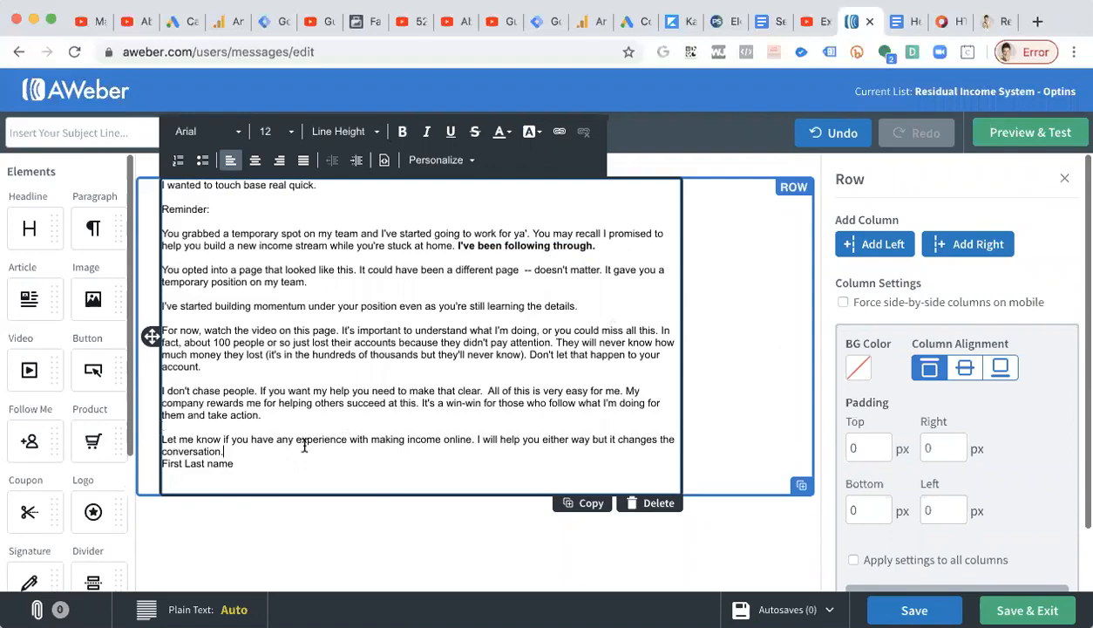
pyautogui.press('Return')
# Replace the "First Last name" signature with the sender's full name and change "I don't chase people." to "I don't chase people, I attract.".
pyautogui.moveTo(279, 475); pyautogui.dragTo(110, 479)
pyautogui.write('Robyn Linn')
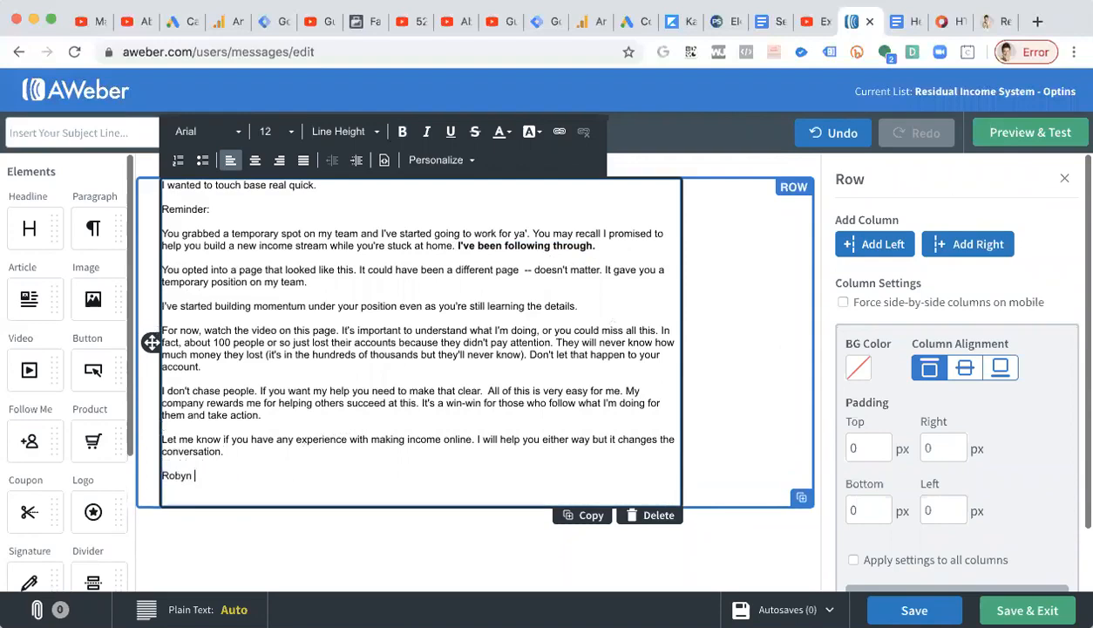
pyautogui.click(253, 390)
pyautogui.write(', I atr')
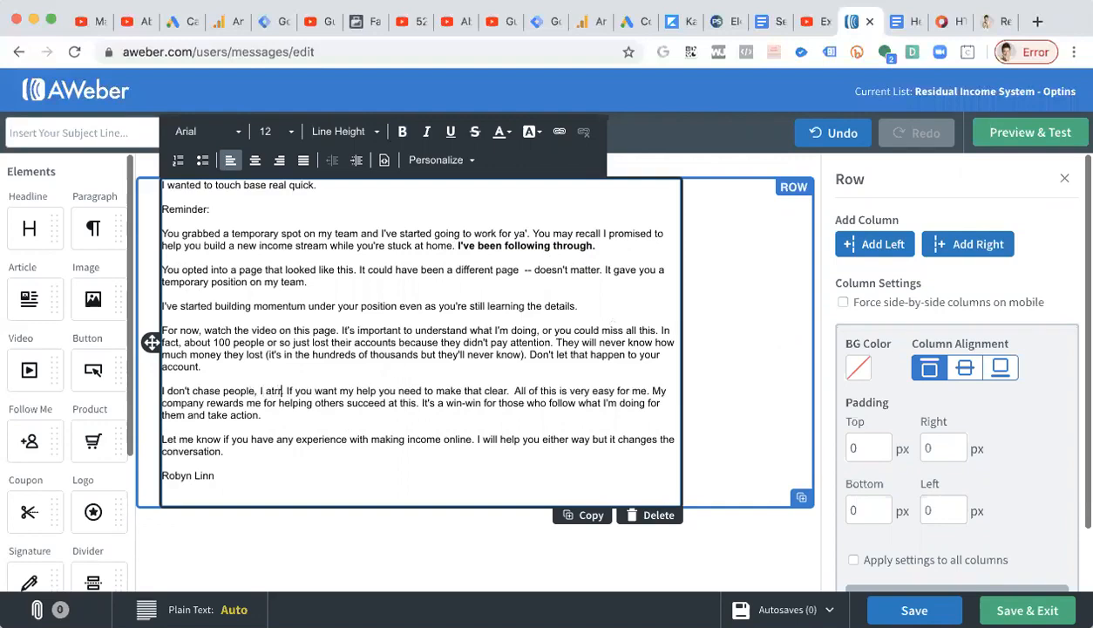
pyautogui.press('BackSpace')
pyautogui.write('tract.')
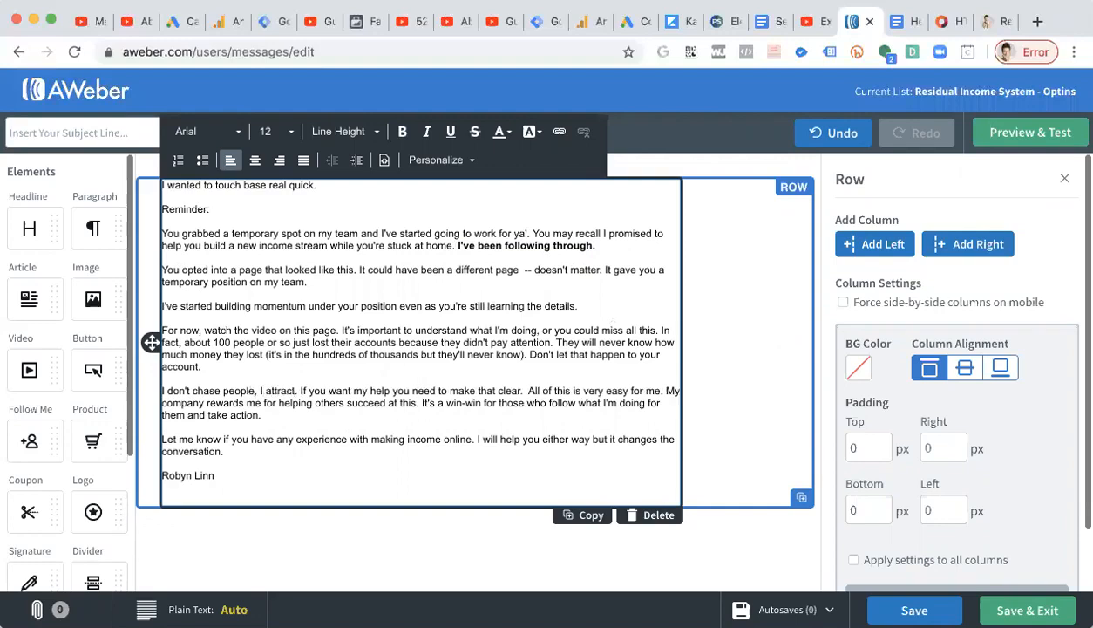
# Set the font size of all the message text to 18.
pyautogui.hotkey('ctrl', 'a')
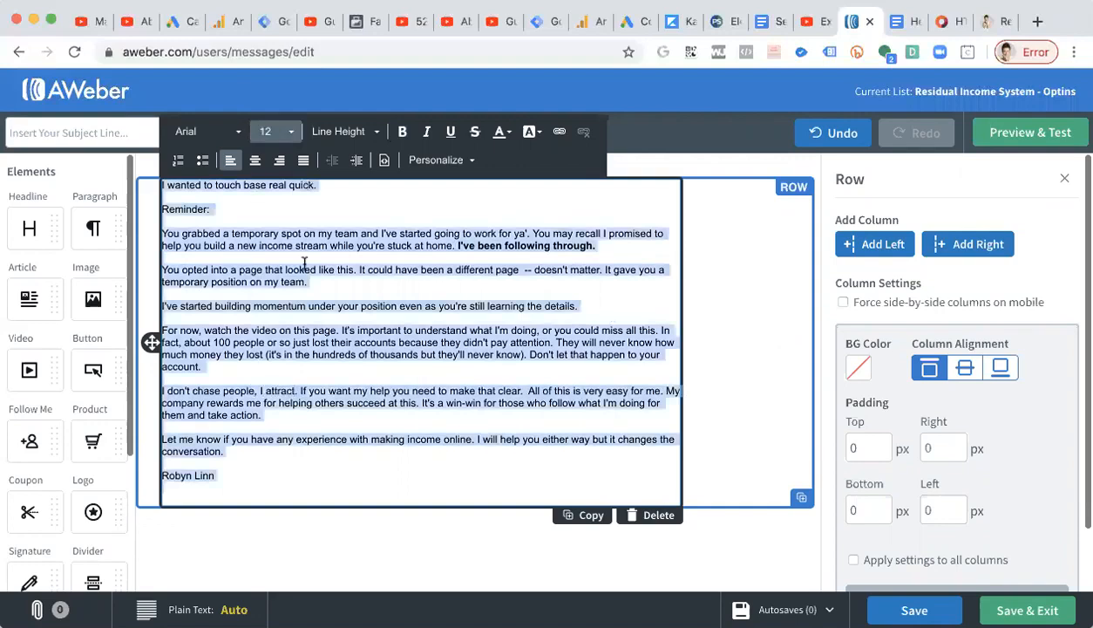
pyautogui.click(290, 134)
pyautogui.scroll(-2, 299, 212)
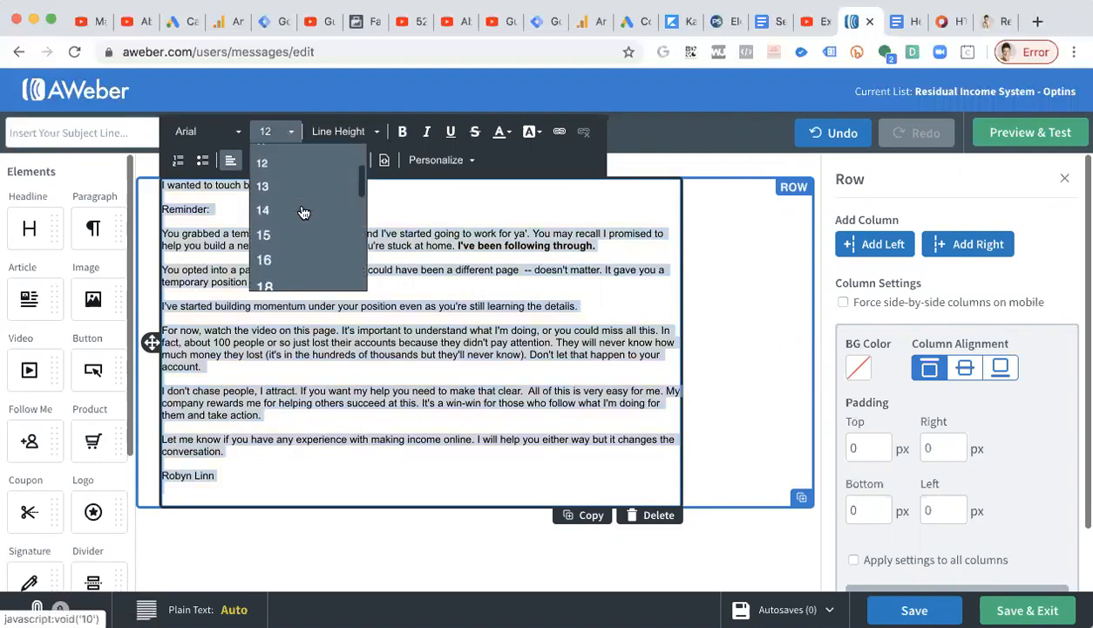
pyautogui.click(279, 281)
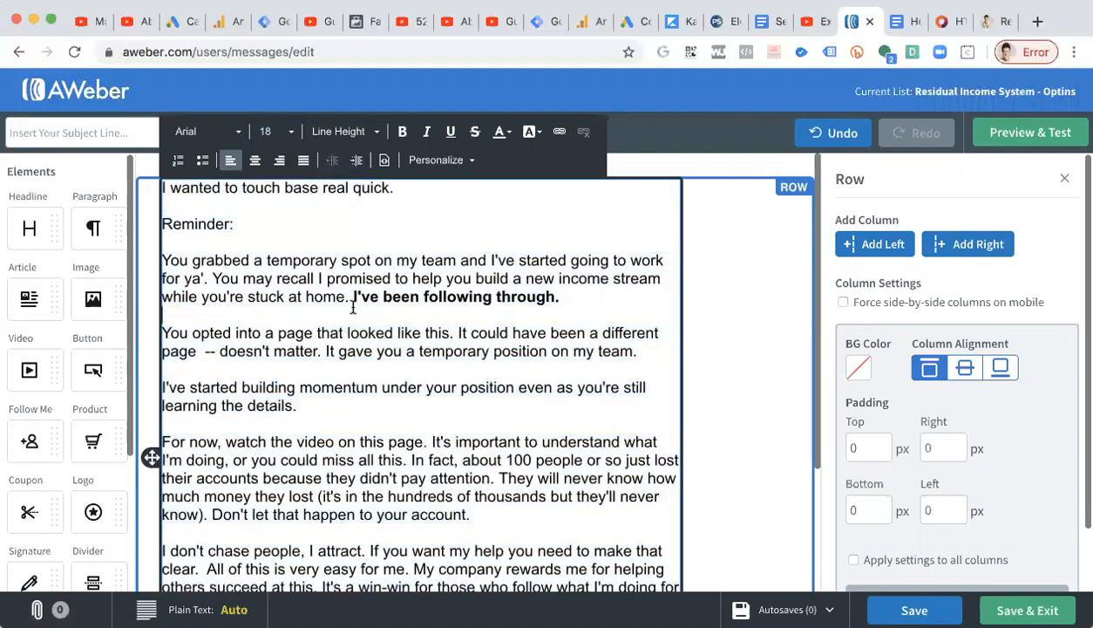
pyautogui.scroll(-4, 353, 305)
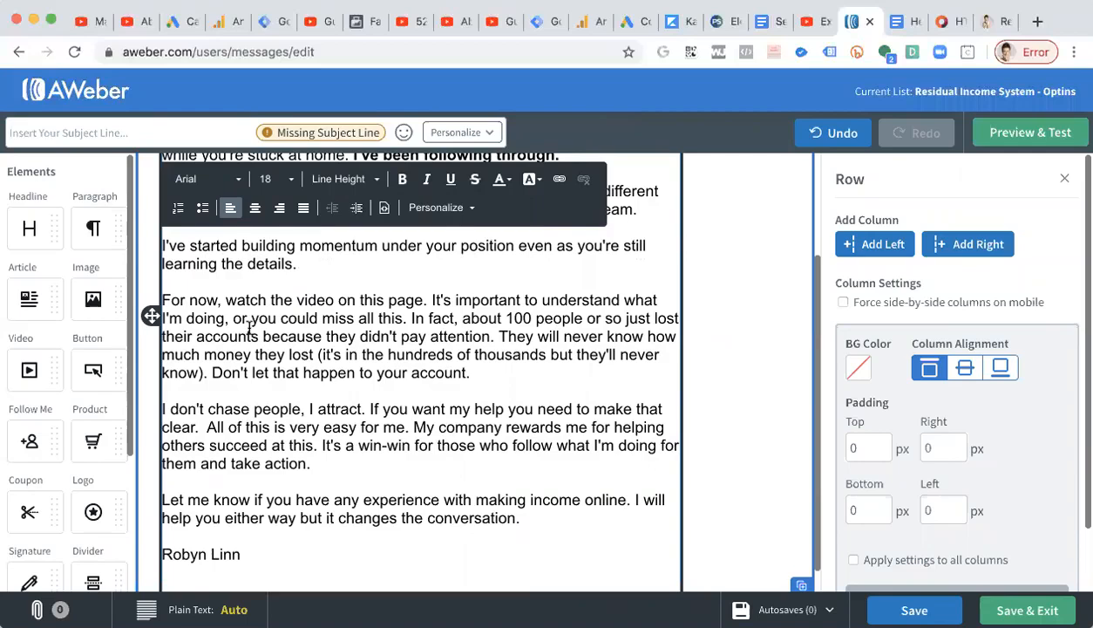
pyautogui.scroll(4, 251, 327)
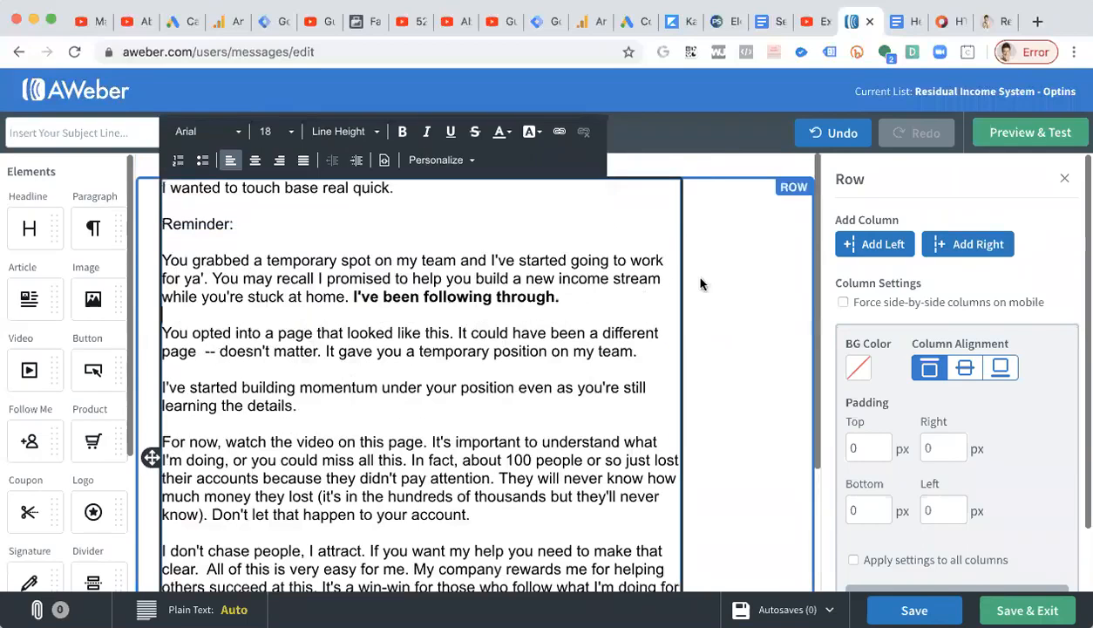
pyautogui.click(723, 280)
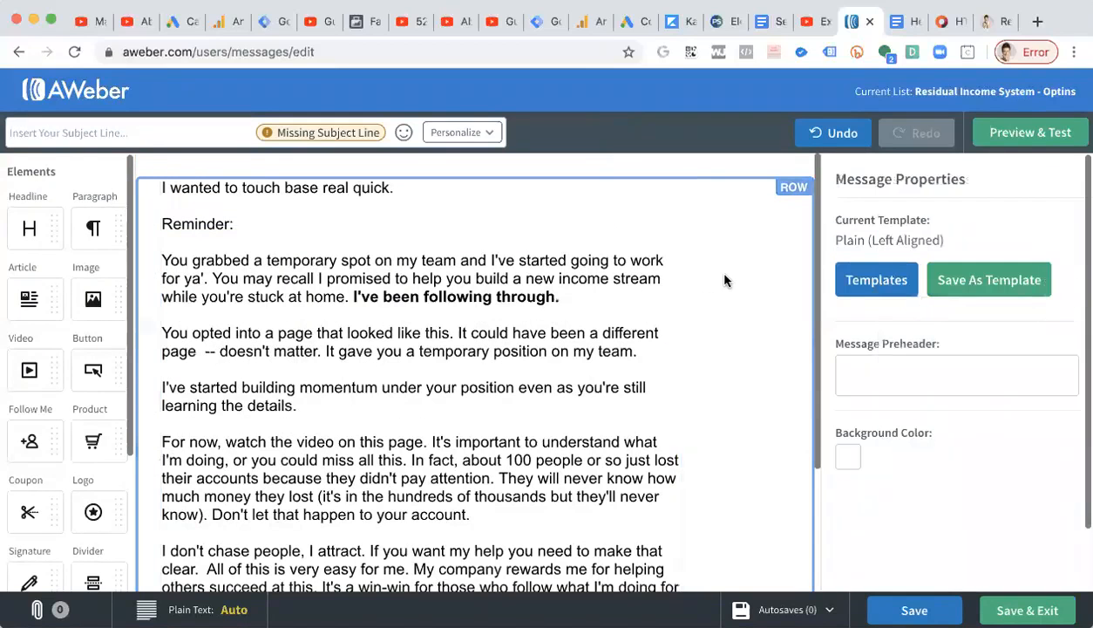
pyautogui.click(235, 214)
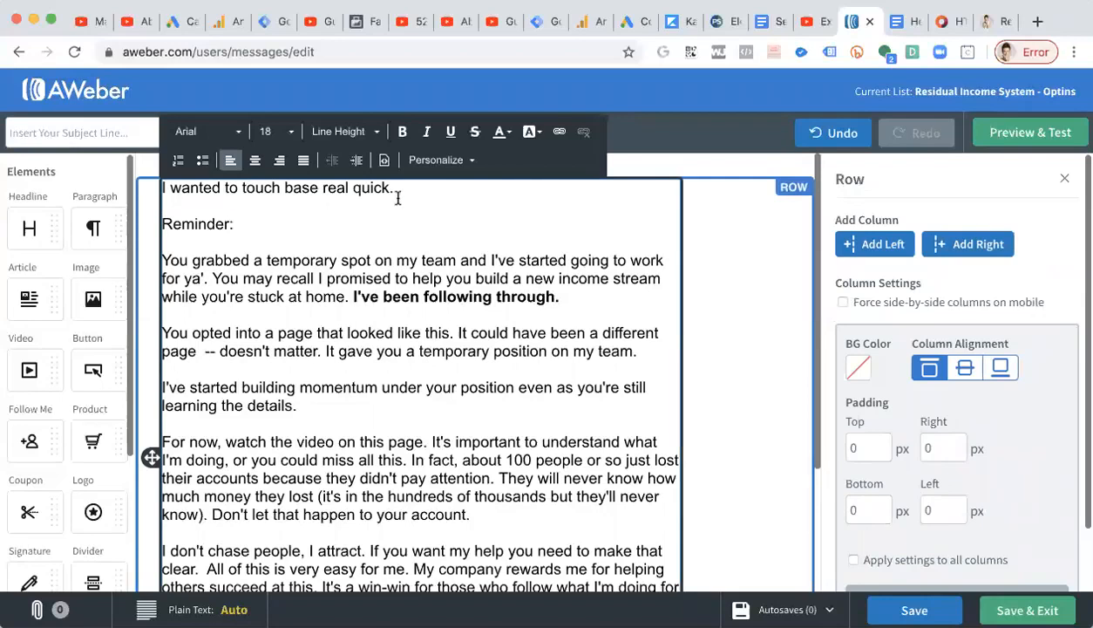
# Copy the subject line 'welcome again here's what's been happening' from the Google Doc into the message's subject field.
pyautogui.scroll(-3, 401, 205)
pyautogui.scroll(1, 405, 209)
pyautogui.scroll(-2, 410, 216)
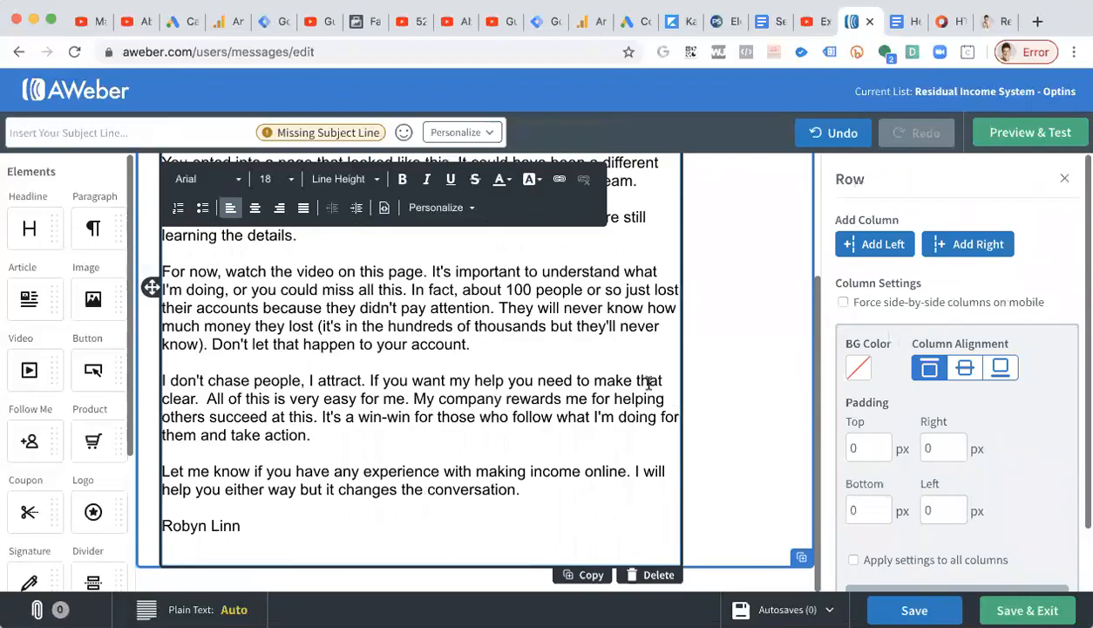
pyautogui.click(76, 135)
pyautogui.click(882, 25)
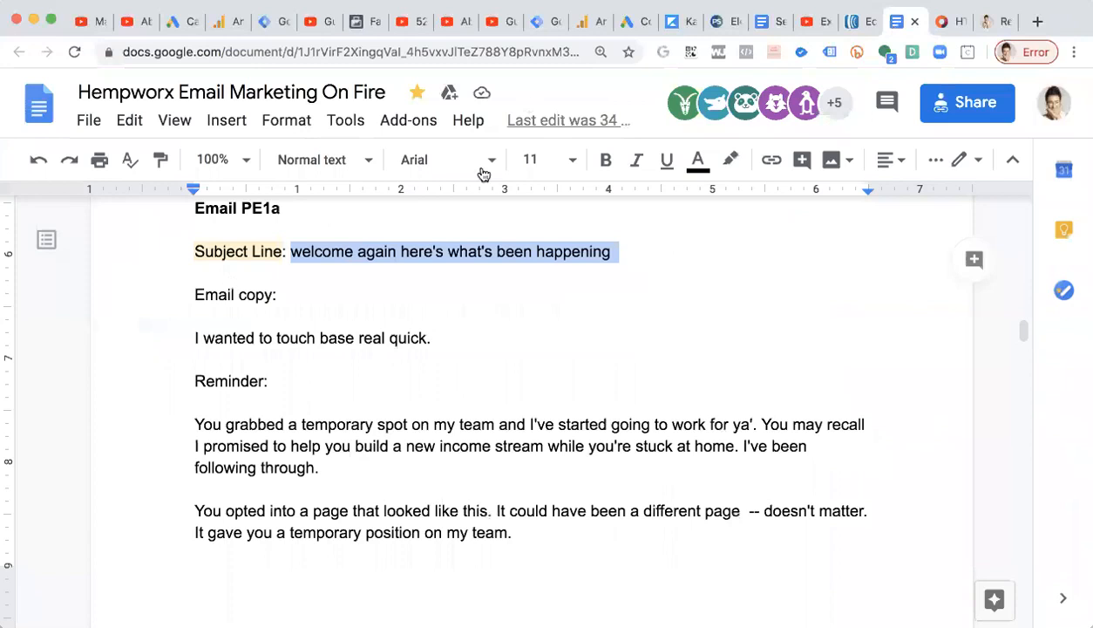
pyautogui.rightClick(377, 240)
pyautogui.click(471, 187)
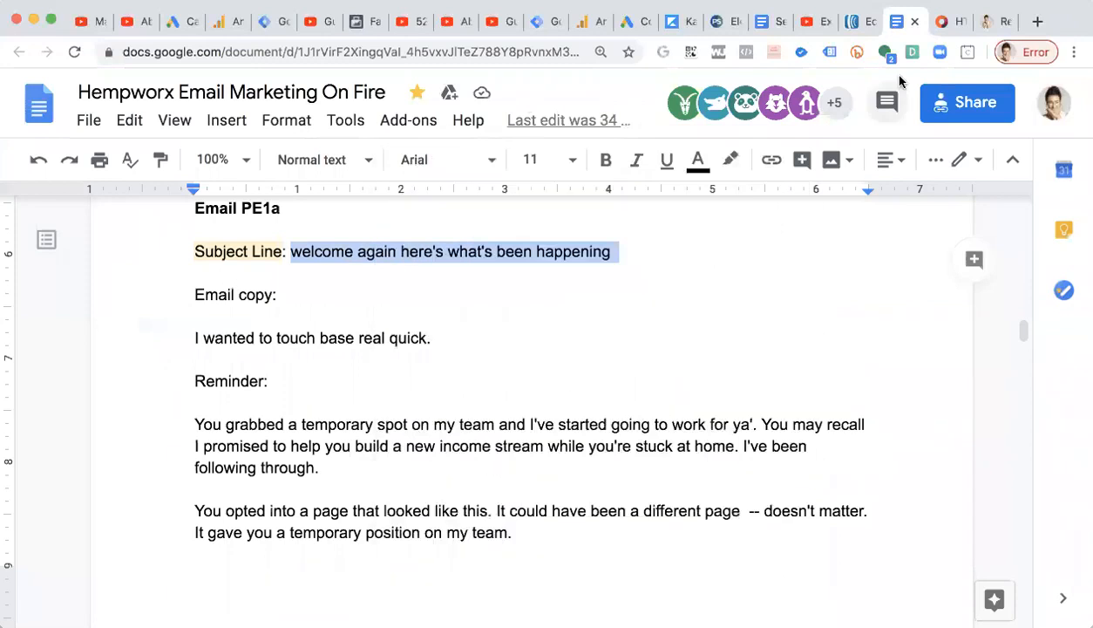
pyautogui.click(858, 21)
pyautogui.click(161, 131)
pyautogui.press('super+v')
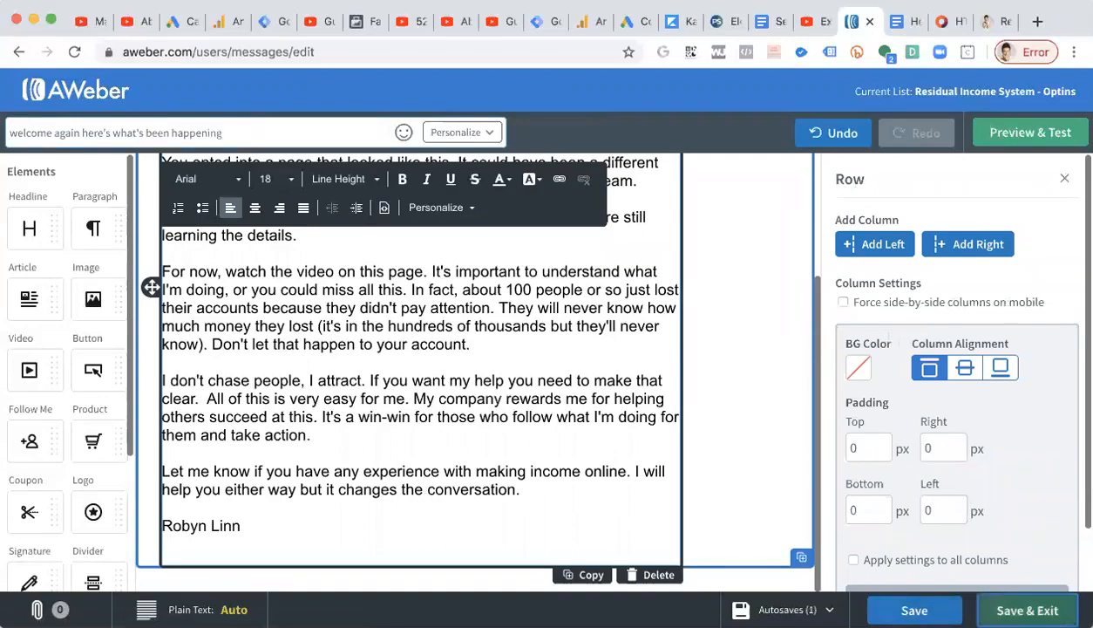
# Save and exit the message, then delete the older duplicate 'welcome again here's what's been happening' draft.
pyautogui.click(1027, 610)
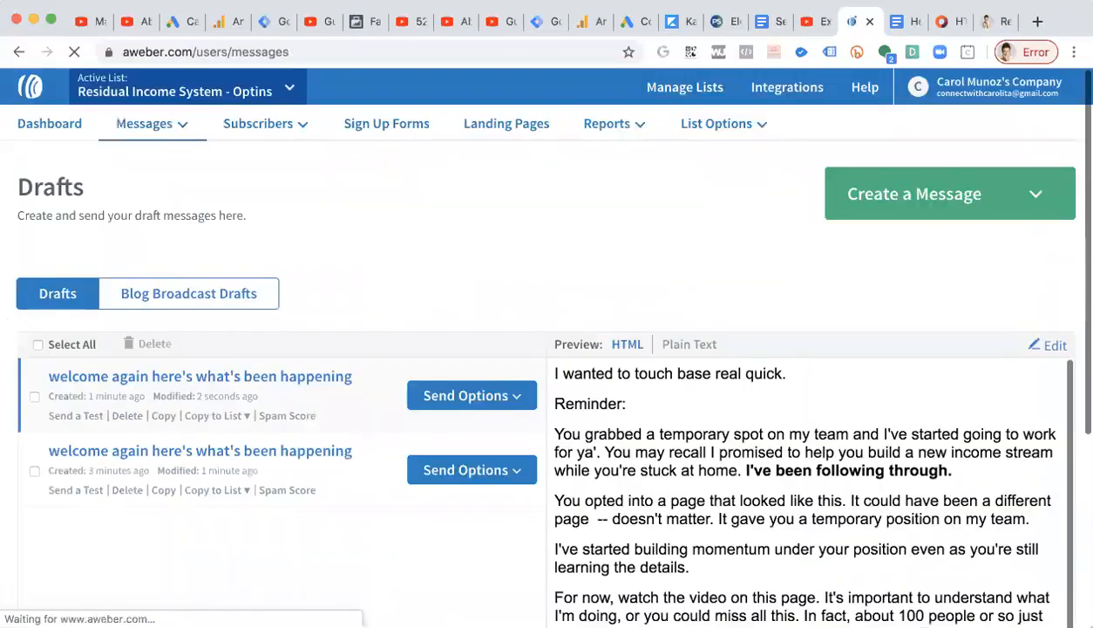
pyautogui.scroll(-3, 562, 546)
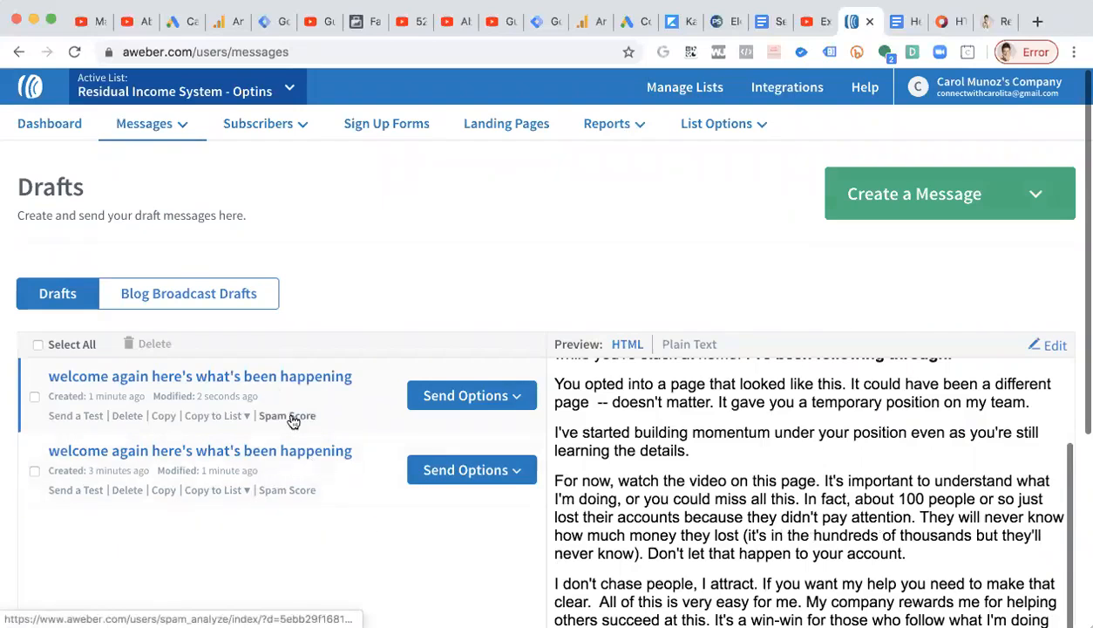
pyautogui.click(35, 471)
pyautogui.click(155, 343)
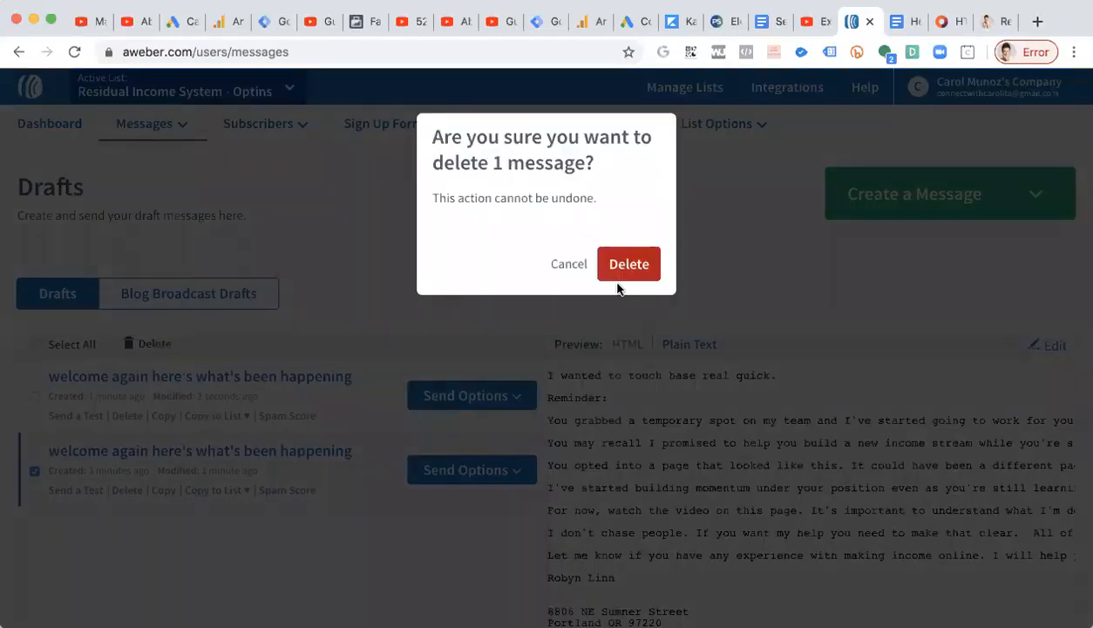
pyautogui.click(627, 264)
# Start a new drag-and-drop message from the drafts page.
pyautogui.scroll(-2, 674, 523)
pyautogui.scroll(2, 667, 453)
pyautogui.scroll(-2, 706, 317)
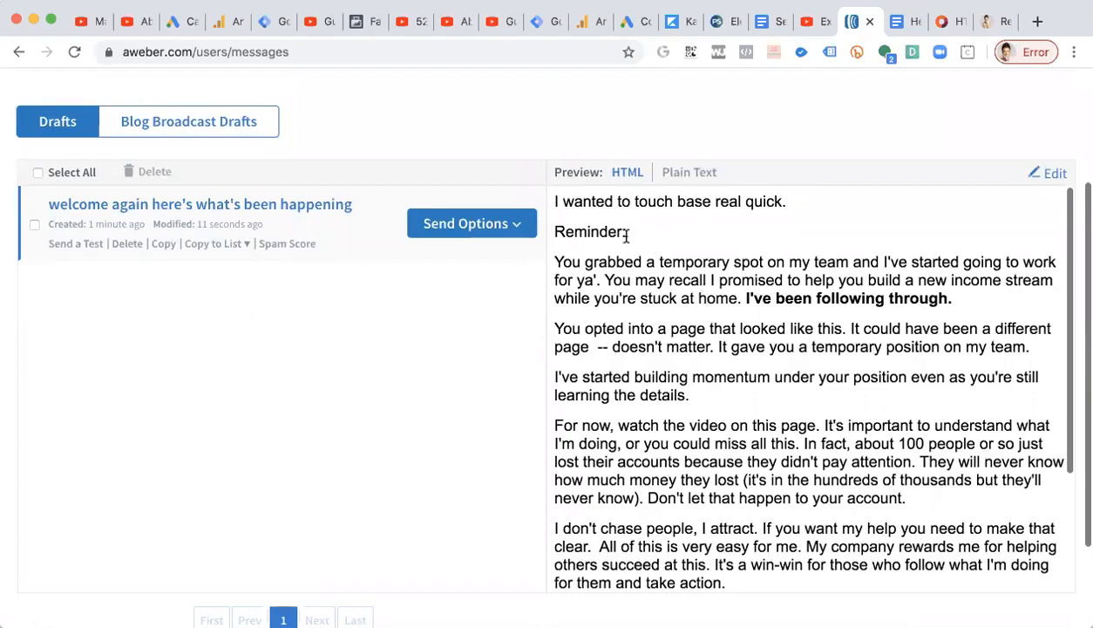
pyautogui.scroll(1, 634, 314)
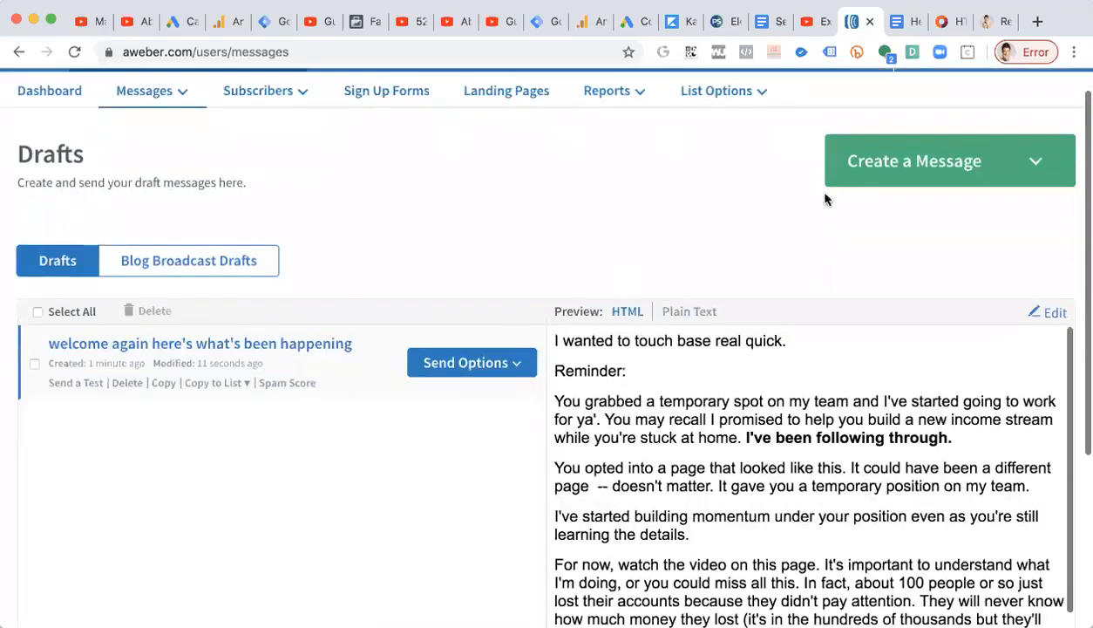
pyautogui.click(876, 176)
pyautogui.click(922, 218)
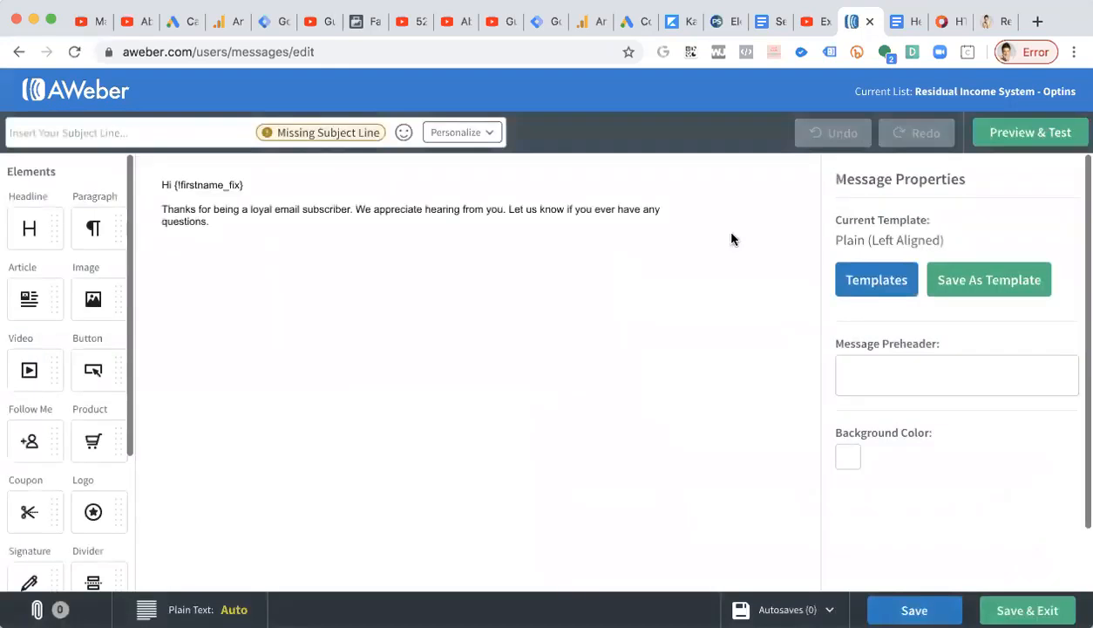
# Paste the email copy from the Google Doc below the template's default text.
pyautogui.click(231, 184)
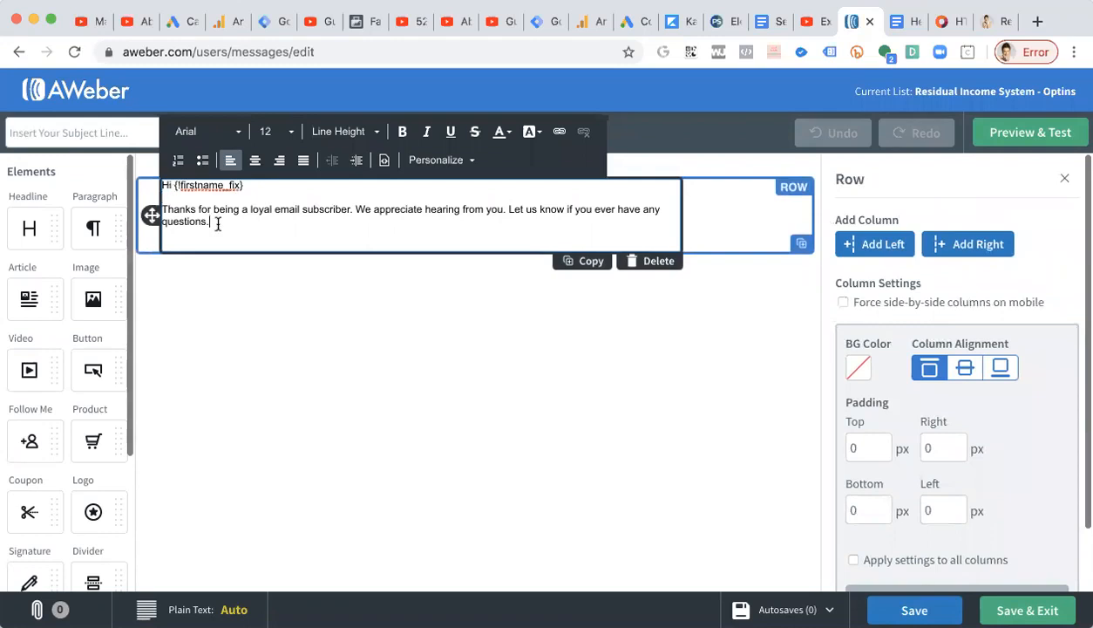
pyautogui.press('Return')
pyautogui.press('Return')
pyautogui.press('super+v')
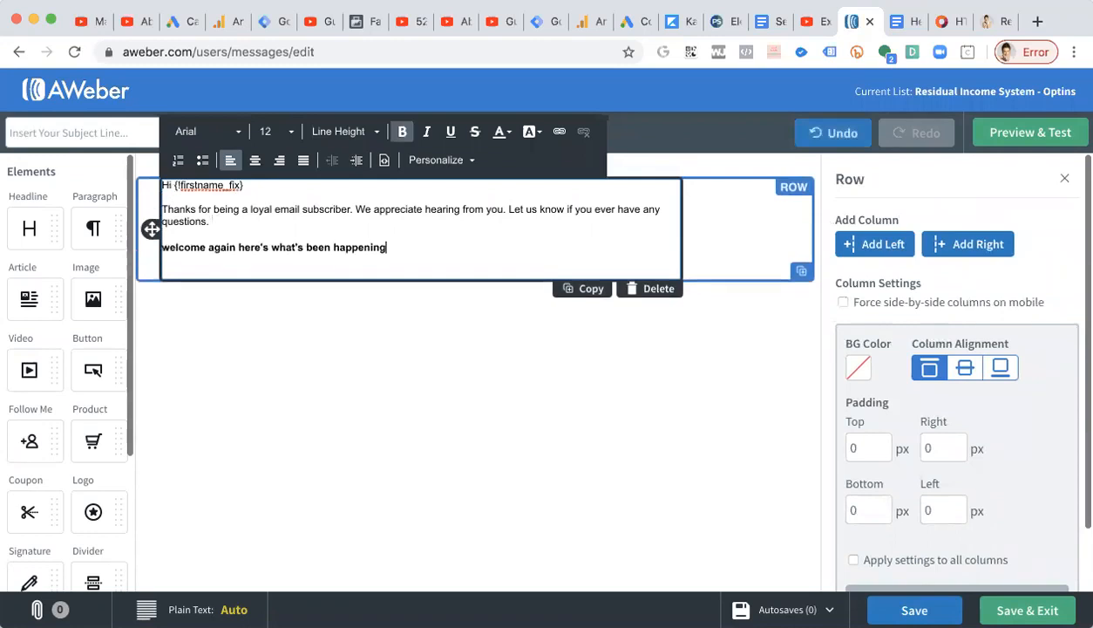
pyautogui.press('super+z')
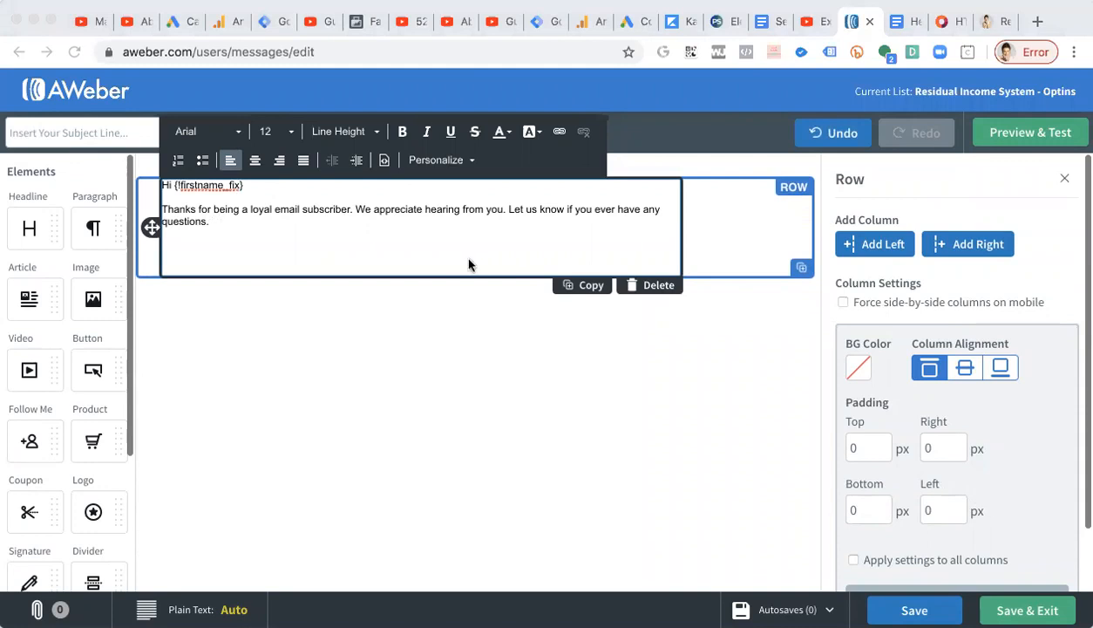
pyautogui.press('super+v')
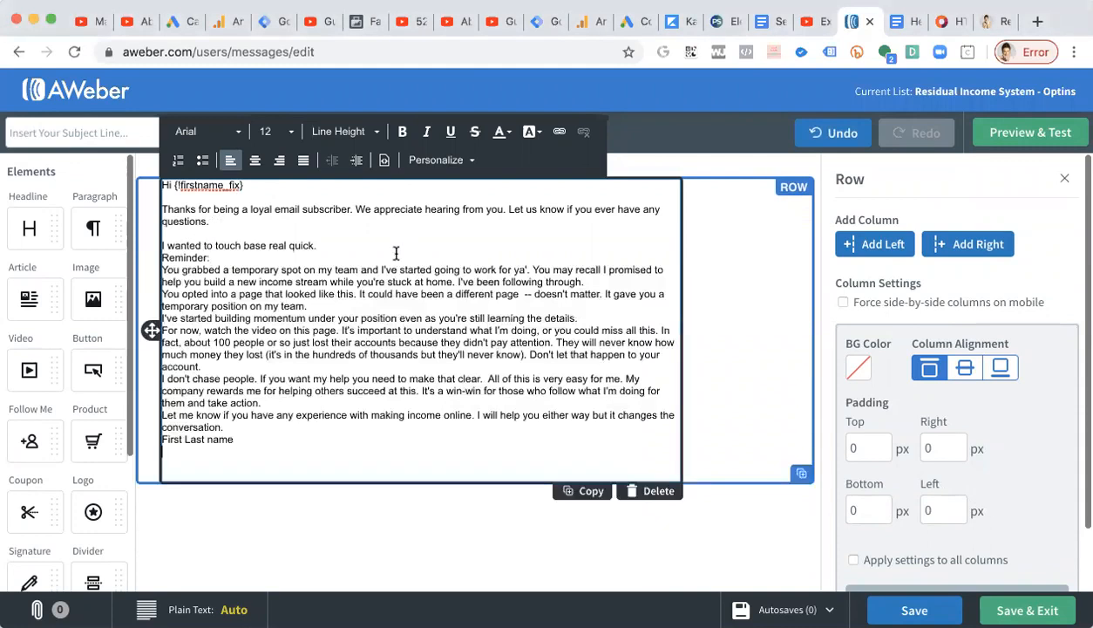
# Set the font size of the pasted email copy to 18.
pyautogui.click(904, 22)
pyautogui.click(852, 22)
pyautogui.moveTo(280, 431); pyautogui.dragTo(137, 246)
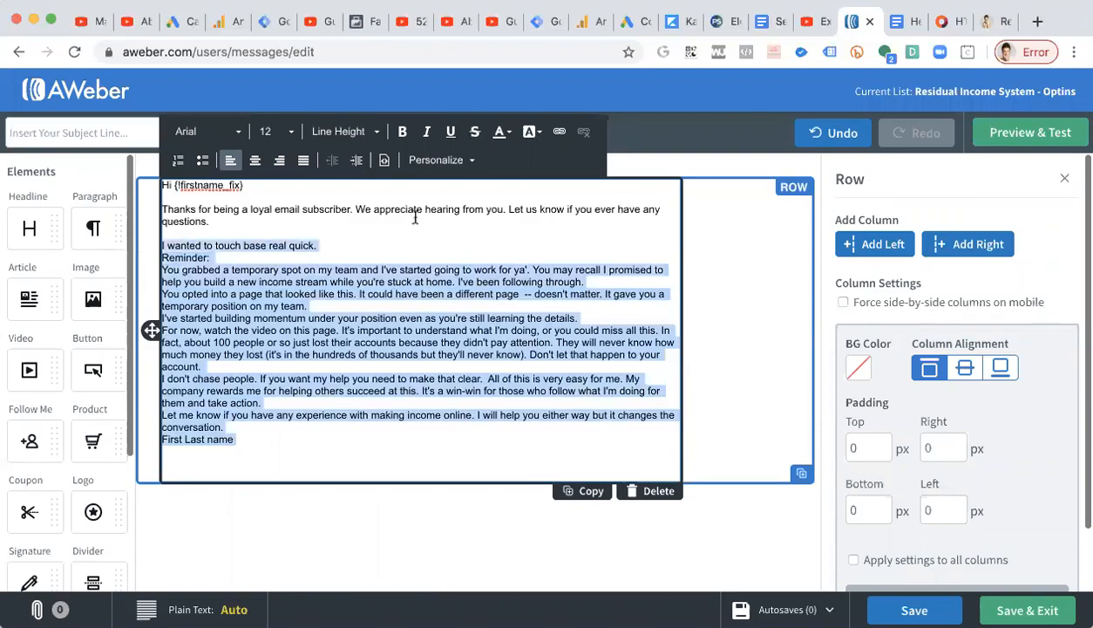
pyautogui.click(281, 131)
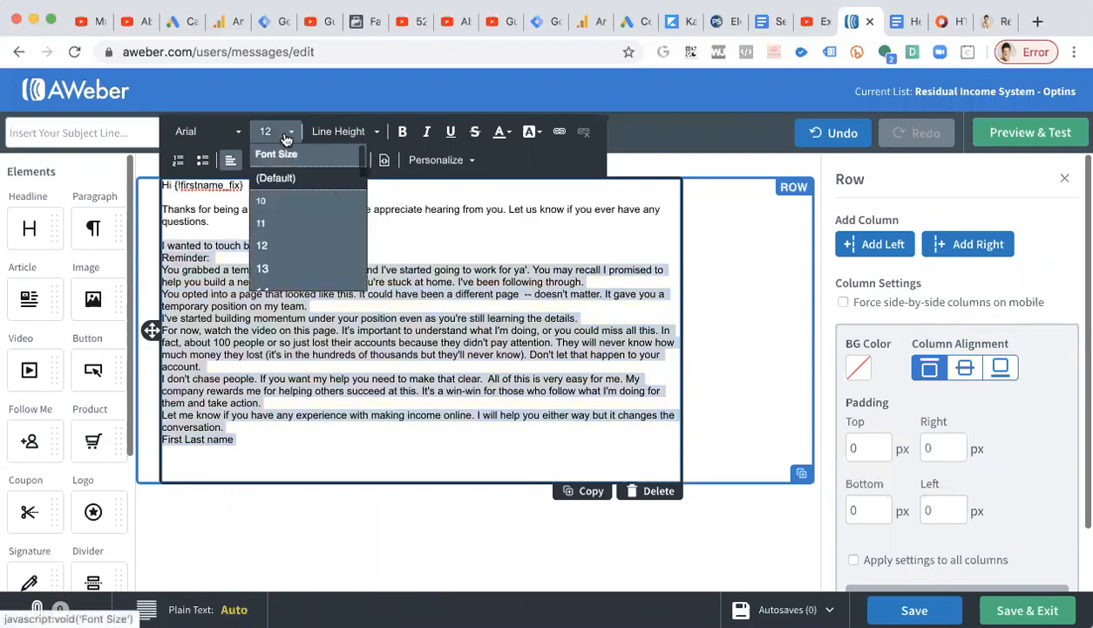
pyautogui.scroll(-2, 296, 248)
pyautogui.scroll(-3, 296, 250)
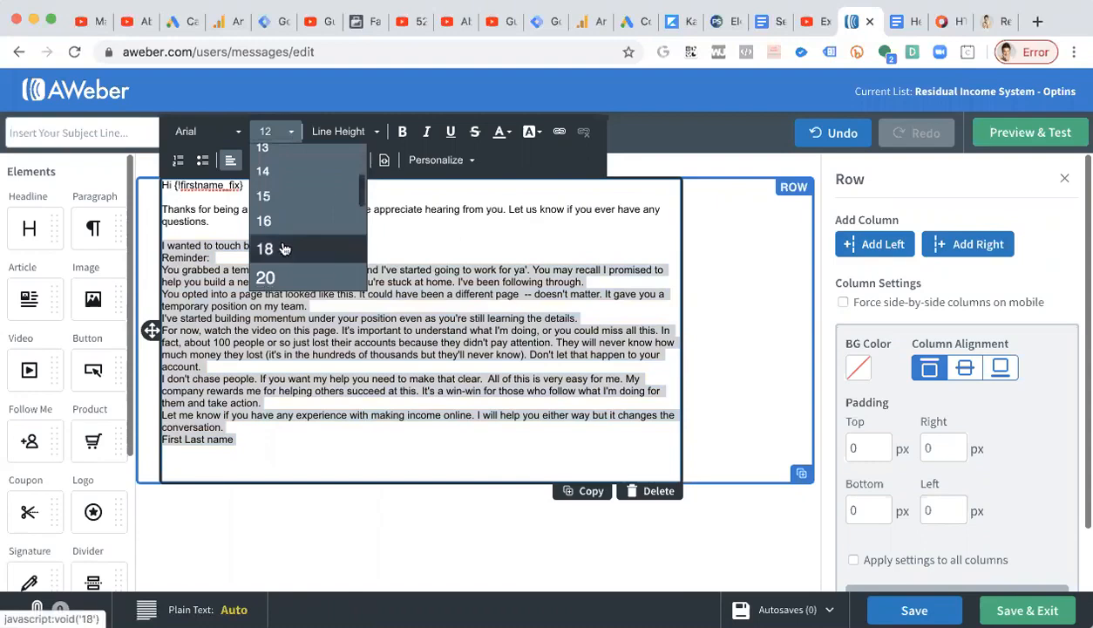
pyautogui.click(283, 246)
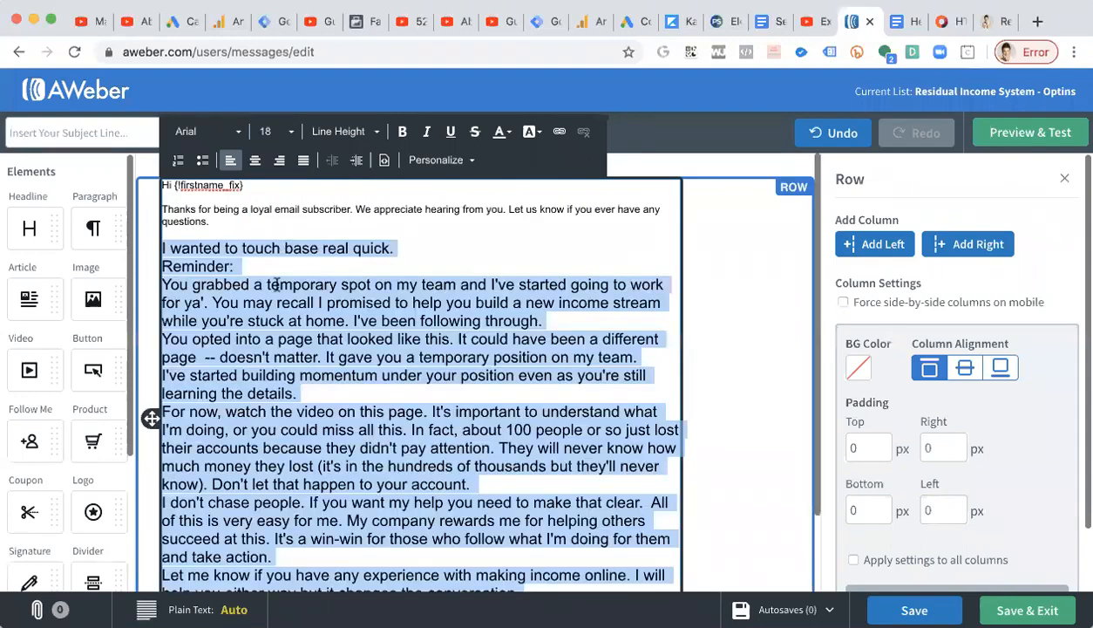
# Add blank lines around 'Reminder:' and make it bold.
pyautogui.click(275, 284)
pyautogui.press('Return')
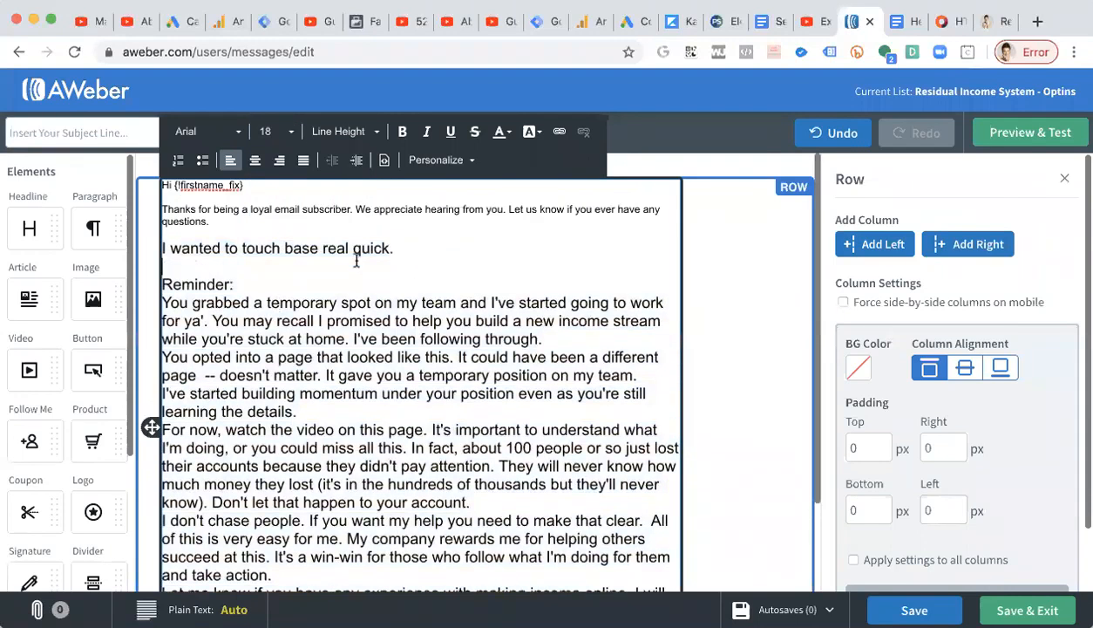
pyautogui.press('Down')
pyautogui.press('End')
pyautogui.press('Return')
pyautogui.moveTo(292, 274); pyautogui.dragTo(129, 284)
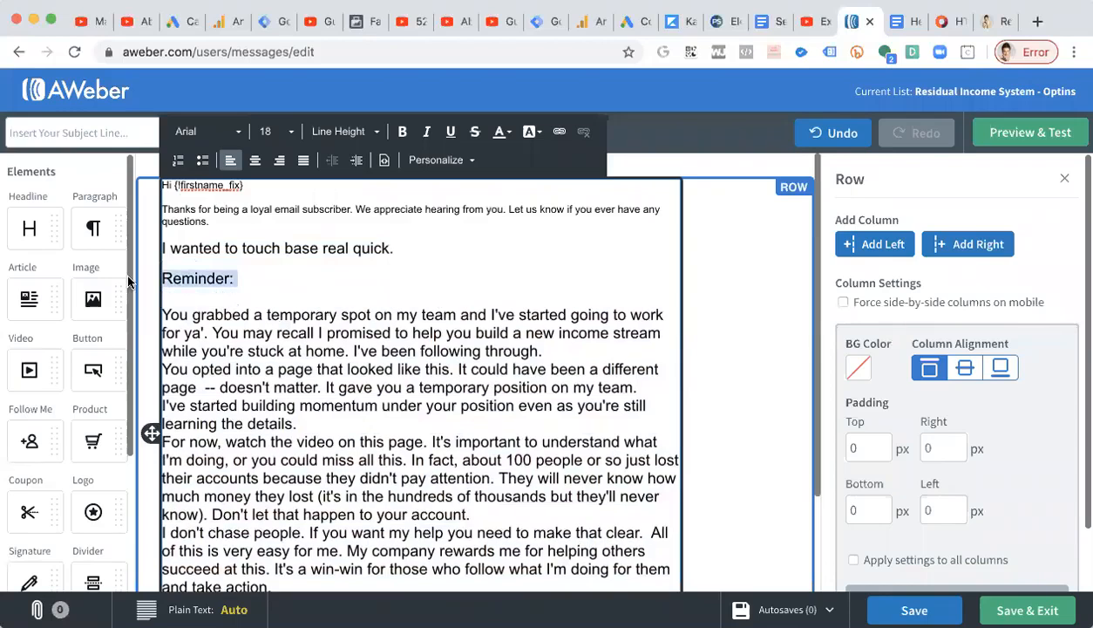
pyautogui.press('super+b')
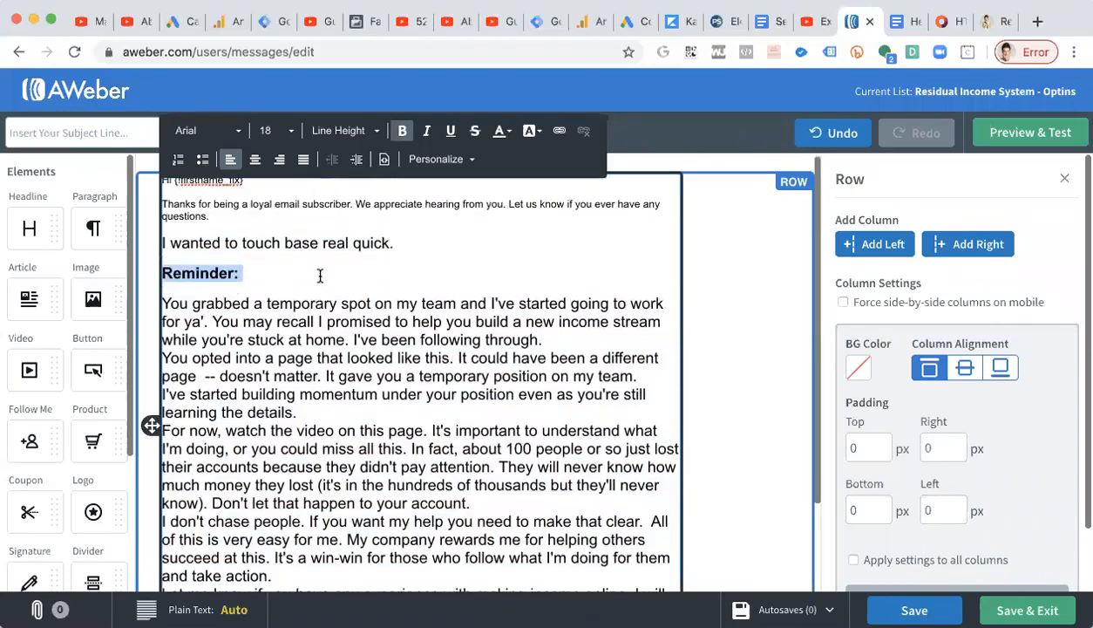
# Highlight 'Reminder:' with a pale yellow background colour (#F0F17F).
pyautogui.scroll(-1, 318, 275)
pyautogui.click(531, 183)
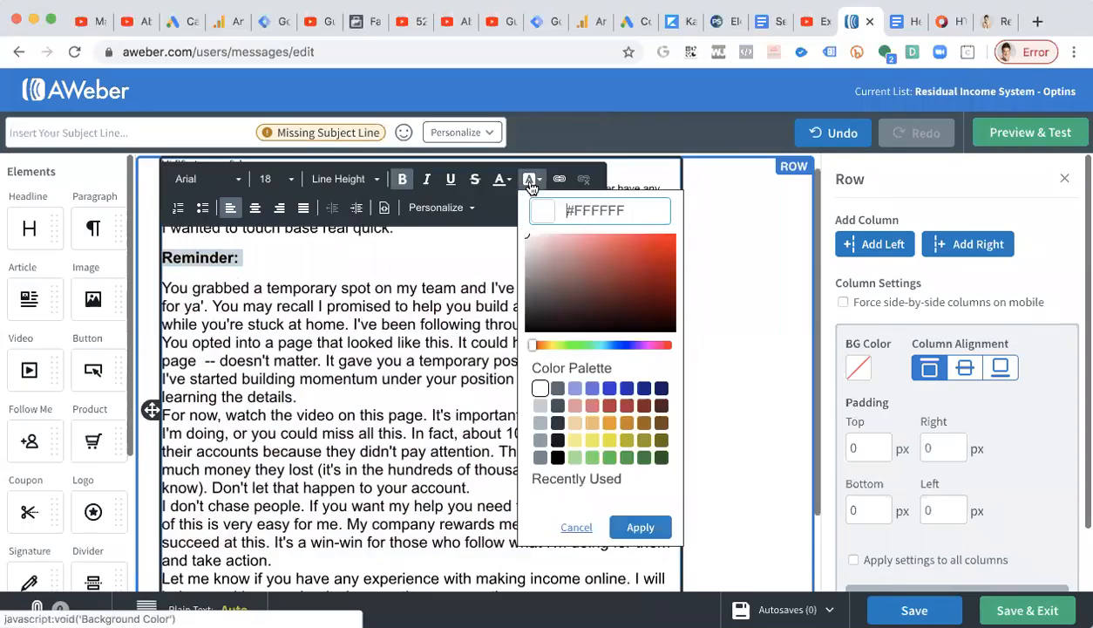
pyautogui.click(578, 442)
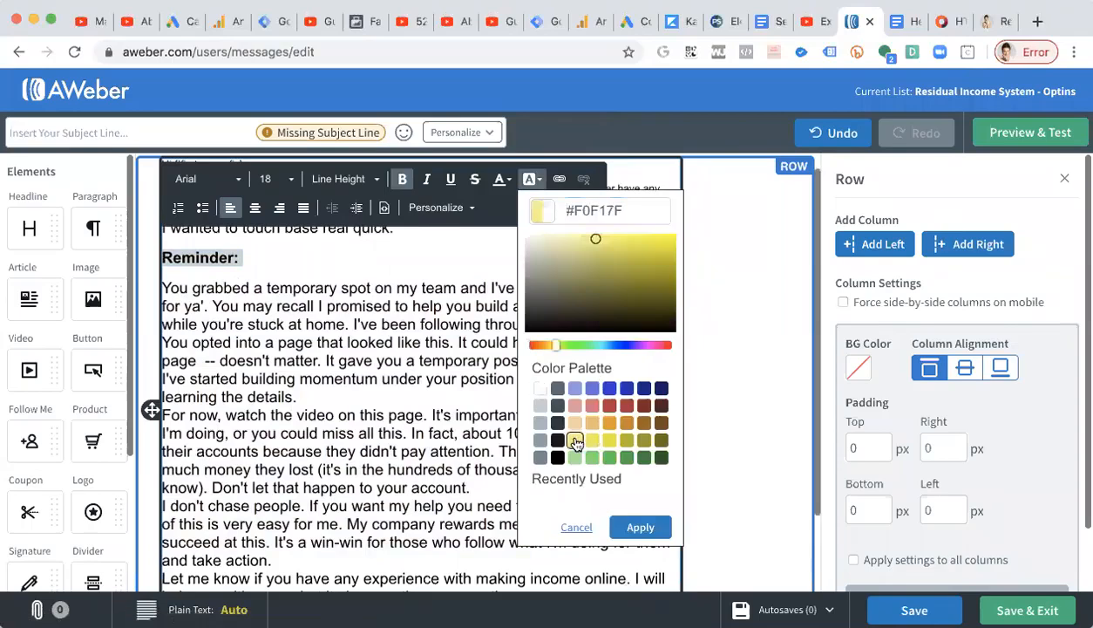
pyautogui.click(365, 419)
pyautogui.click(169, 252)
pyautogui.moveTo(162, 257); pyautogui.dragTo(237, 257)
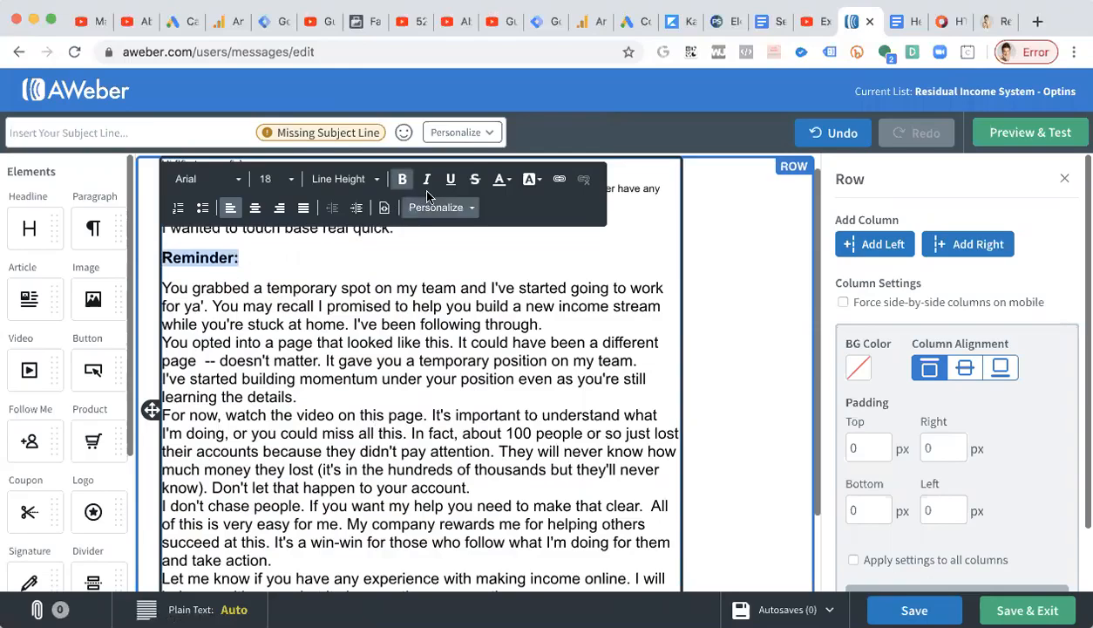
pyautogui.click(529, 181)
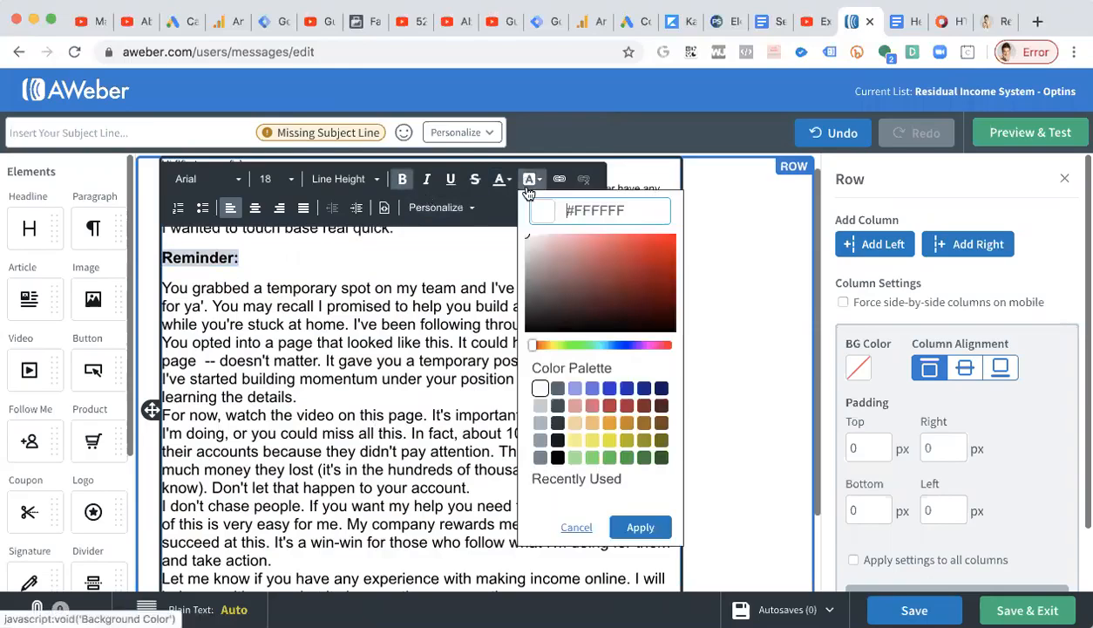
pyautogui.click(574, 441)
pyautogui.click(642, 527)
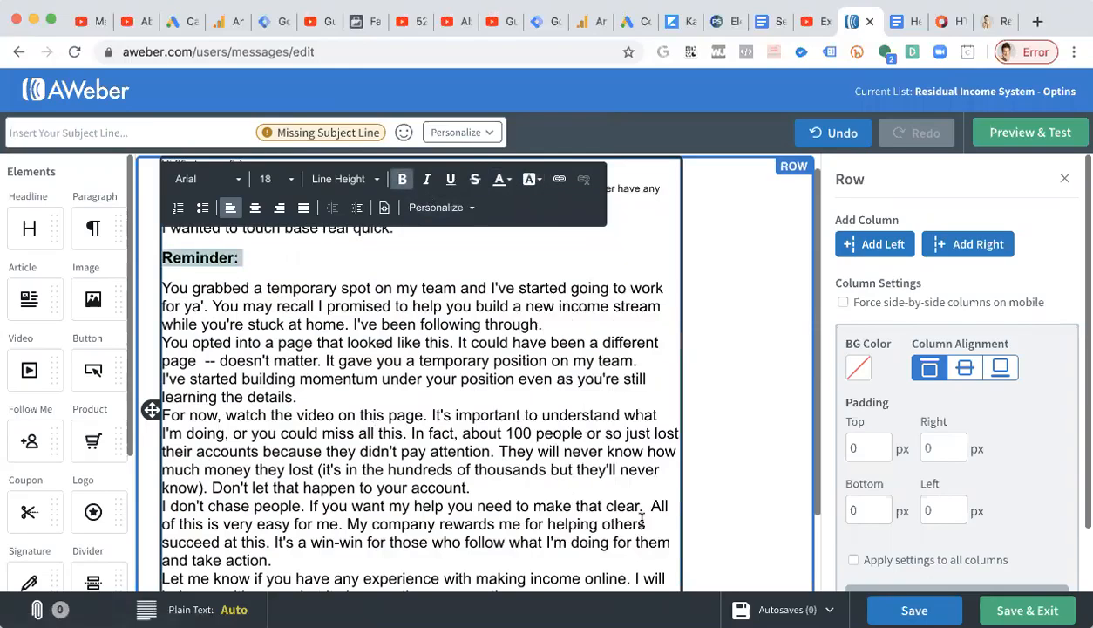
# Insert blank lines between the later paragraphs and before the signature line.
pyautogui.click(385, 377)
pyautogui.scroll(-2, 383, 288)
pyautogui.click(377, 328)
pyautogui.press('Return')
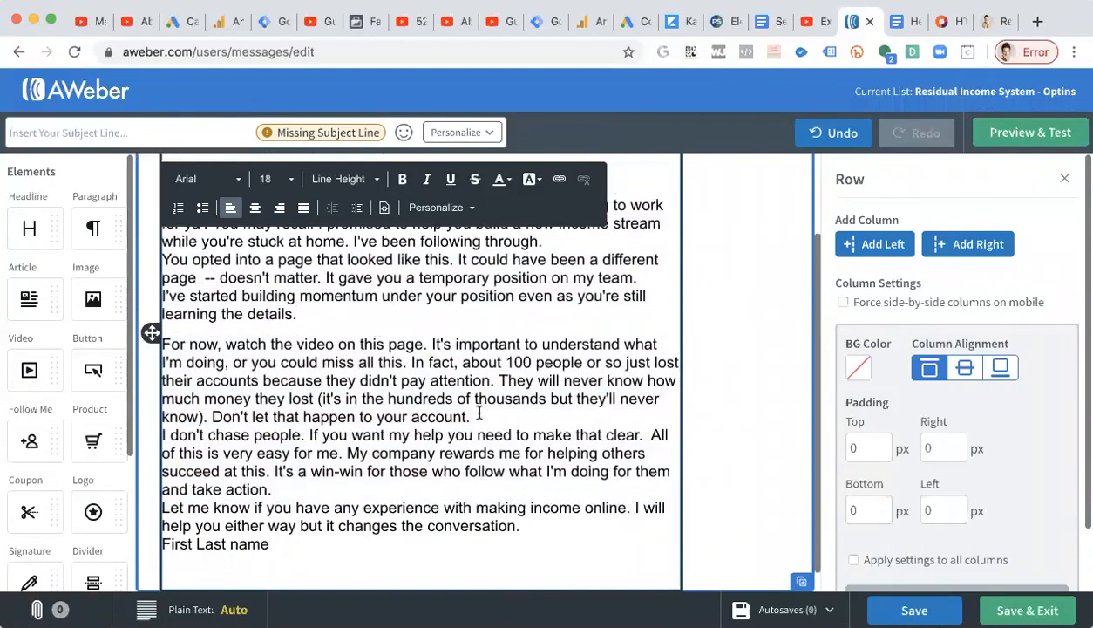
pyautogui.press('Return')
pyautogui.click(614, 460)
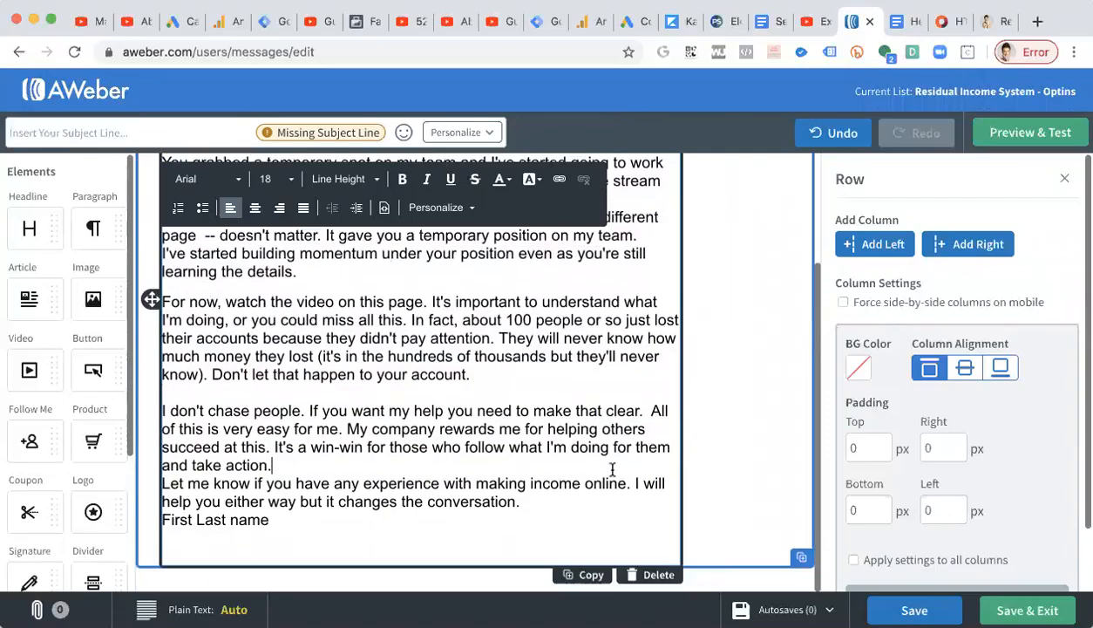
pyautogui.press('Return')
pyautogui.click(609, 494)
pyautogui.press('Return')
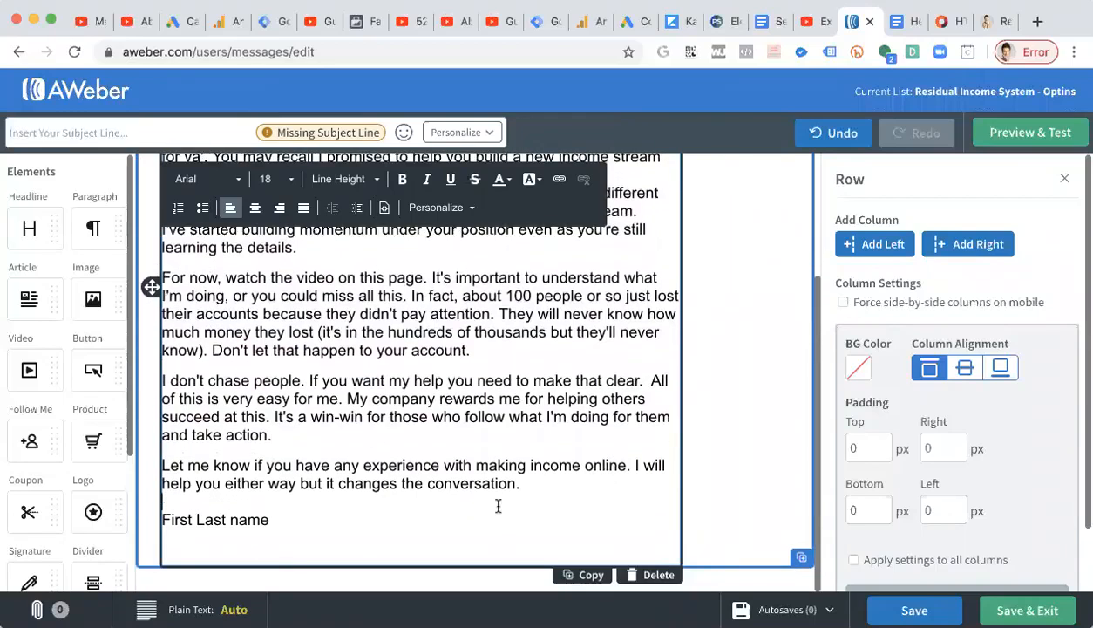
# Replace the 'First Last name' signature with the sender's full name.
pyautogui.moveTo(284, 515); pyautogui.dragTo(163, 515)
pyautogui.write('Robyn')
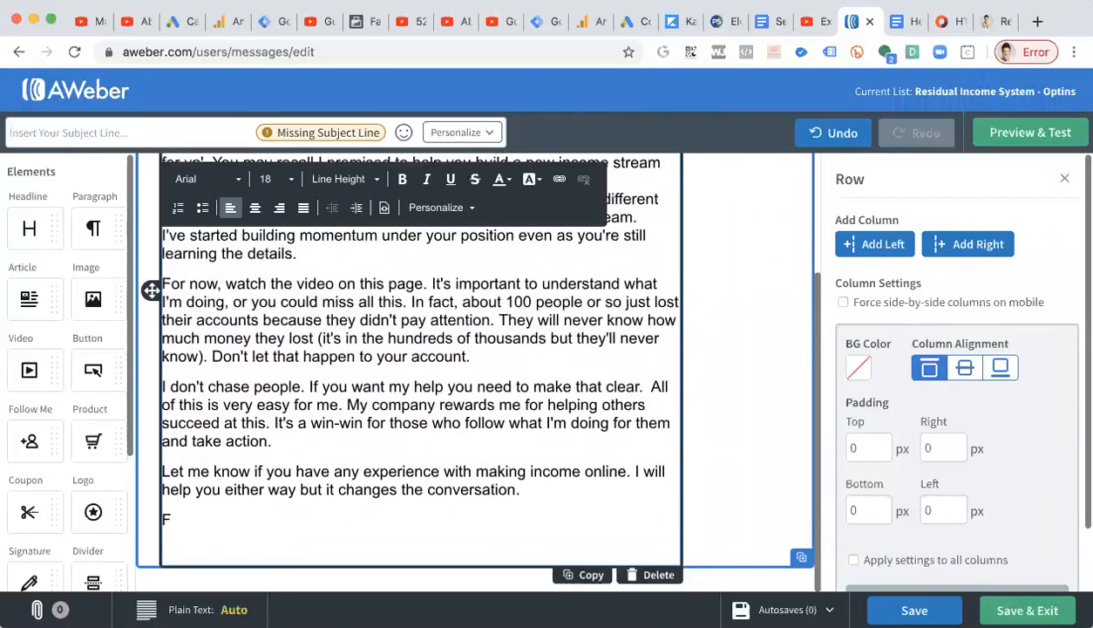
pyautogui.write(' Linn')
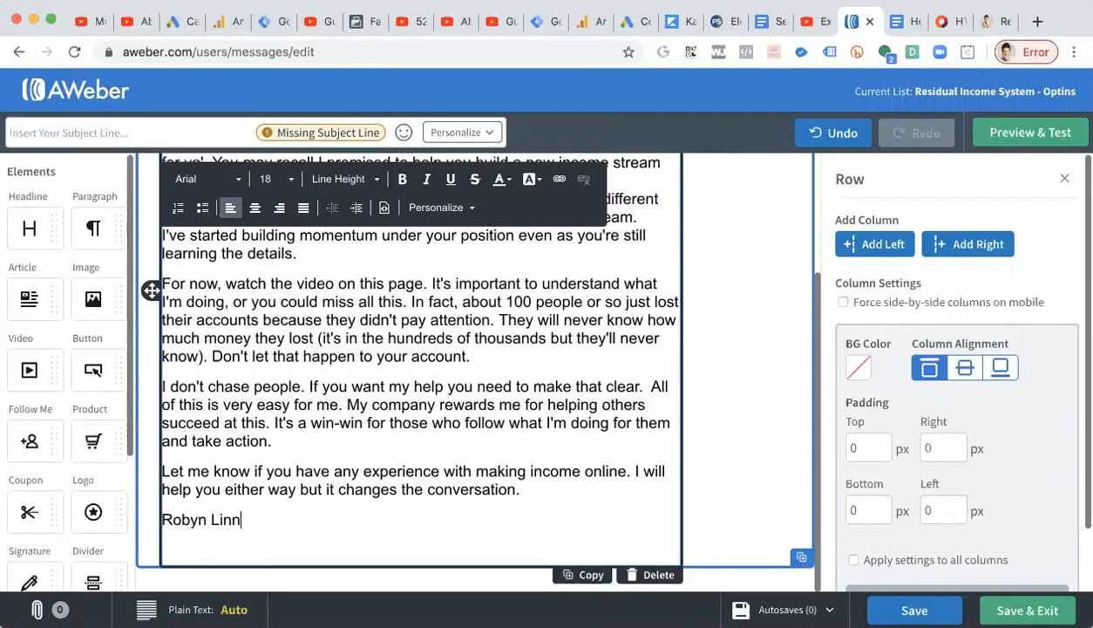
# Delete the template's default greeting and intro text and begin the first line with 'It's' plus the sender's first name.
pyautogui.scroll(3, 451, 395)
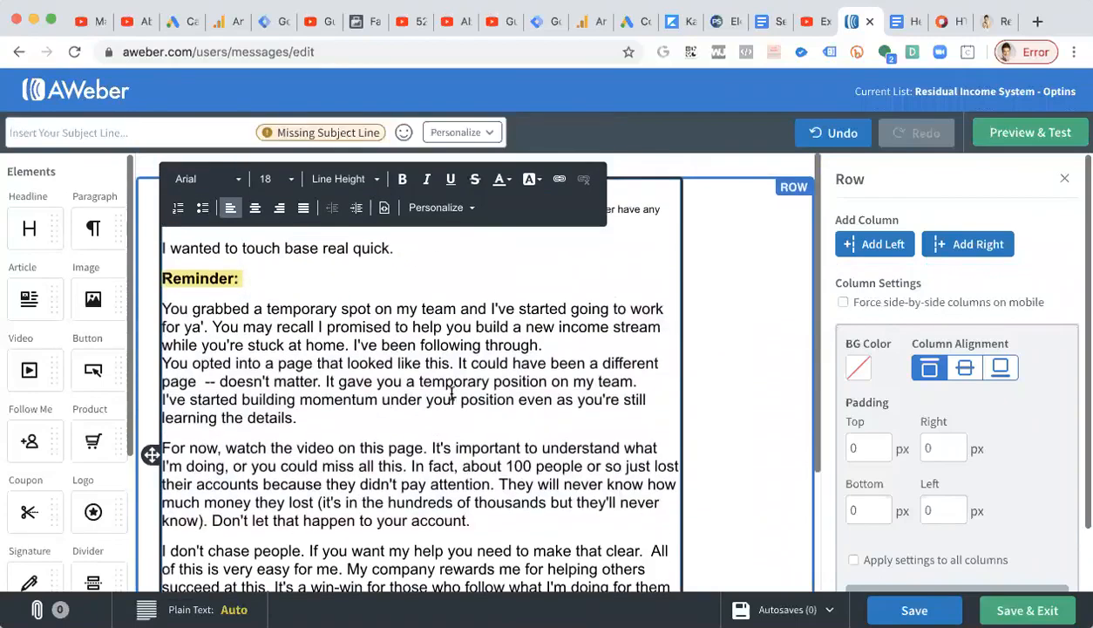
pyautogui.moveTo(160, 246); pyautogui.dragTo(149, 182)
pyautogui.press('BackSpace')
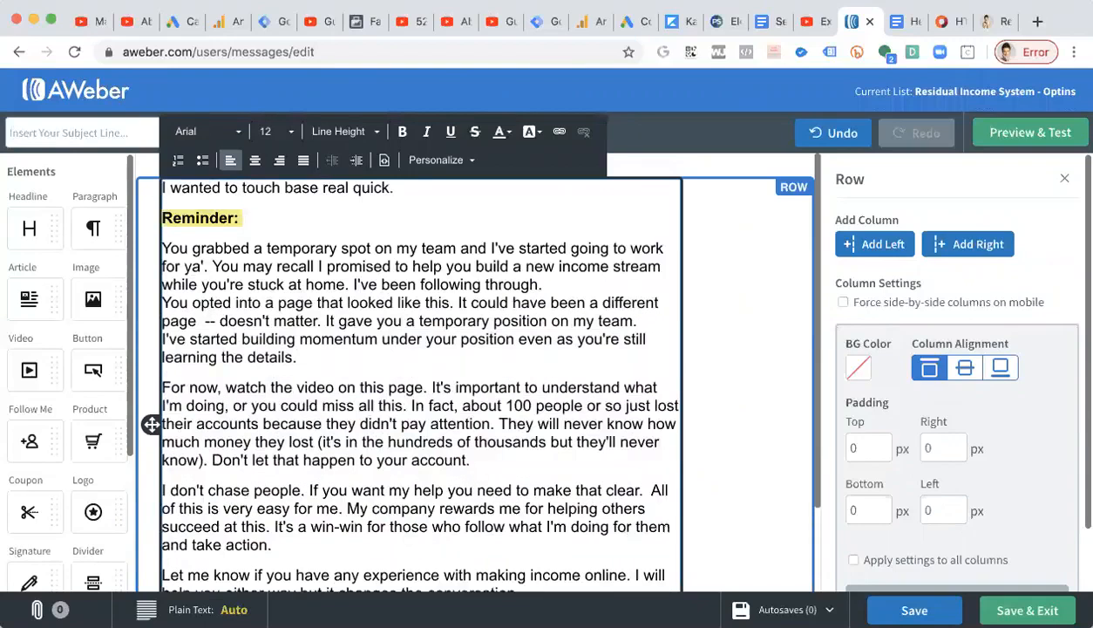
pyautogui.write('H')
pyautogui.press('BackSpace')
pyautogui.write("It's Robyn. I")
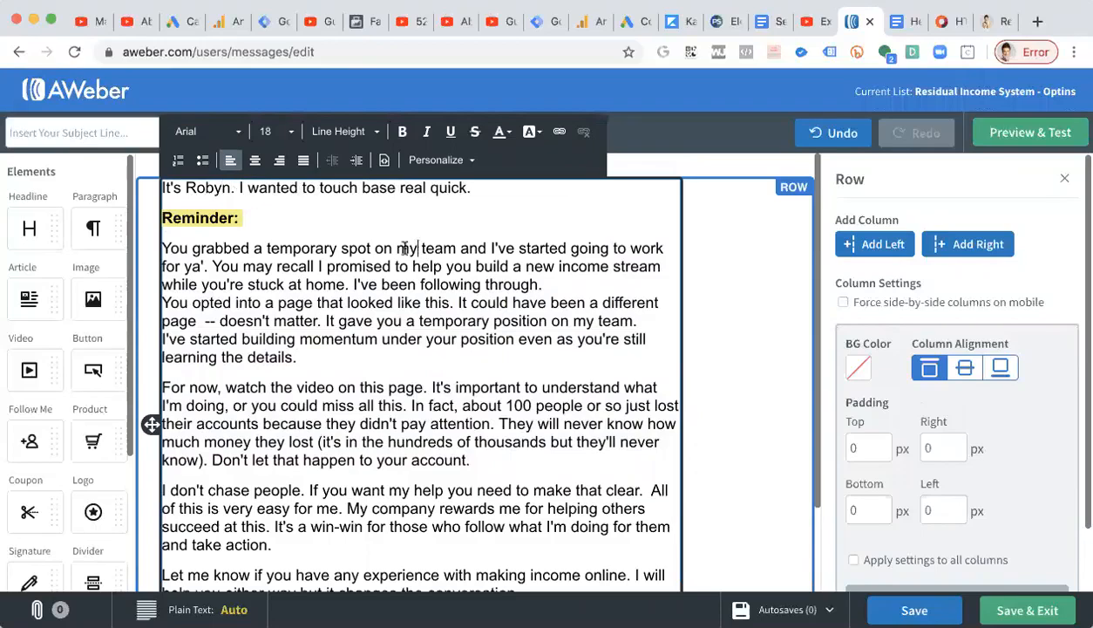
# Split the first paragraph after "for ya'." and link "on my team" to the copied robynlinn.com residual-income-system URL.
pyautogui.press('Return')
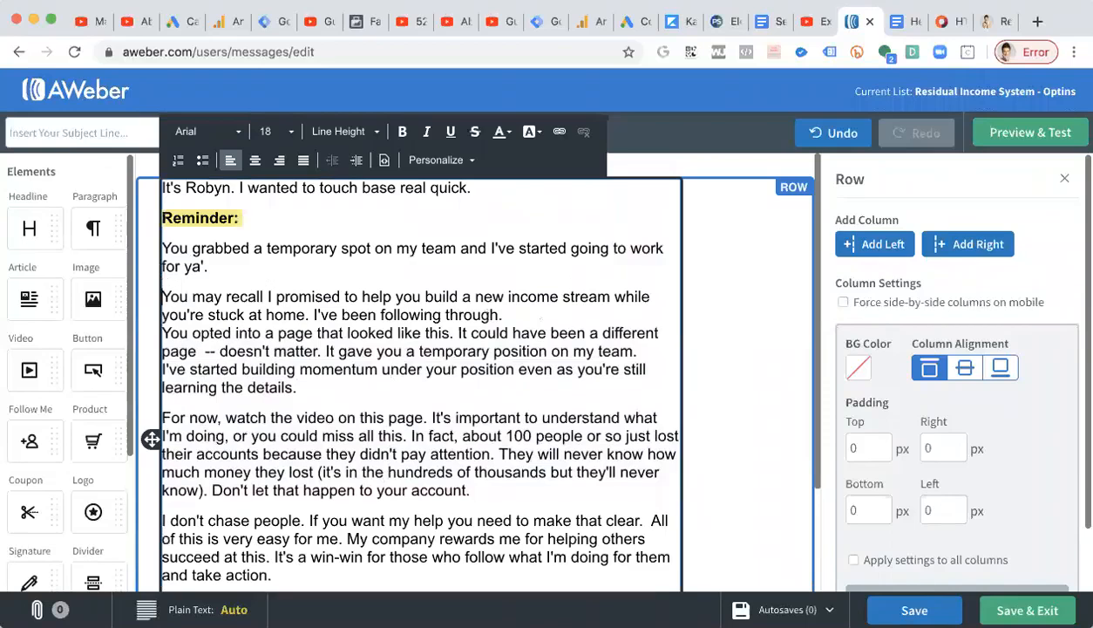
pyautogui.moveTo(453, 245); pyautogui.dragTo(377, 245)
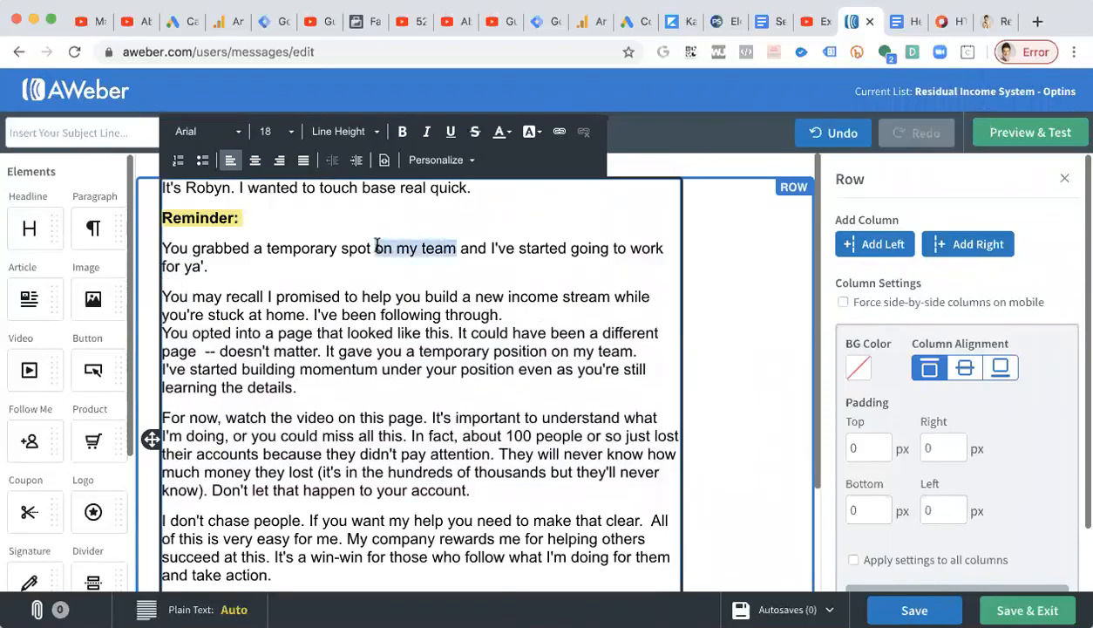
pyautogui.click(557, 132)
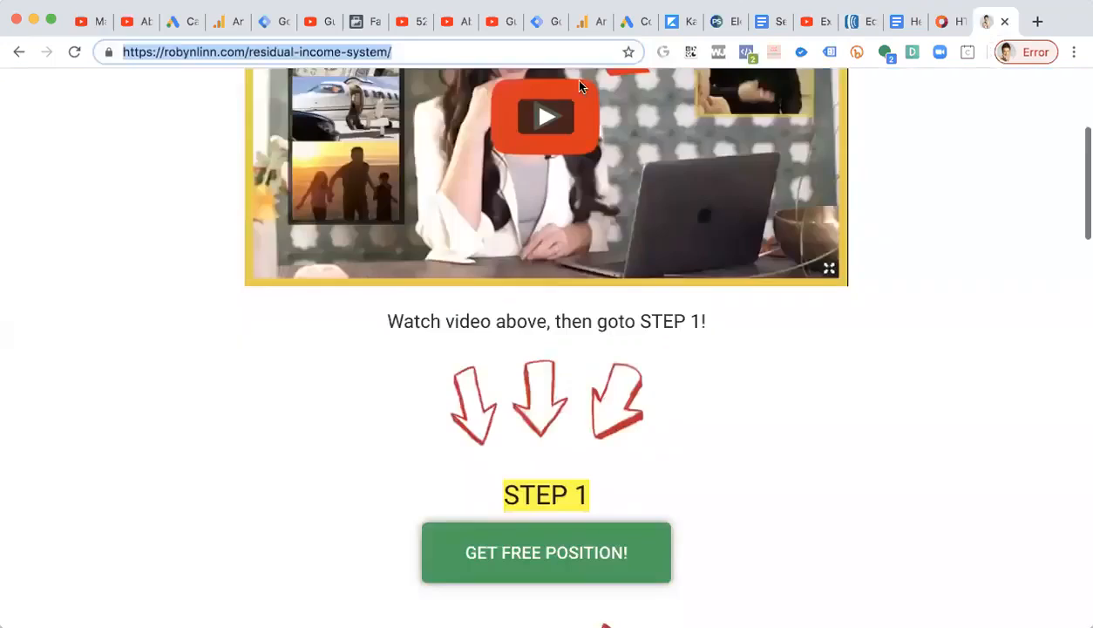
pyautogui.click(994, 21)
pyautogui.rightClick(372, 54)
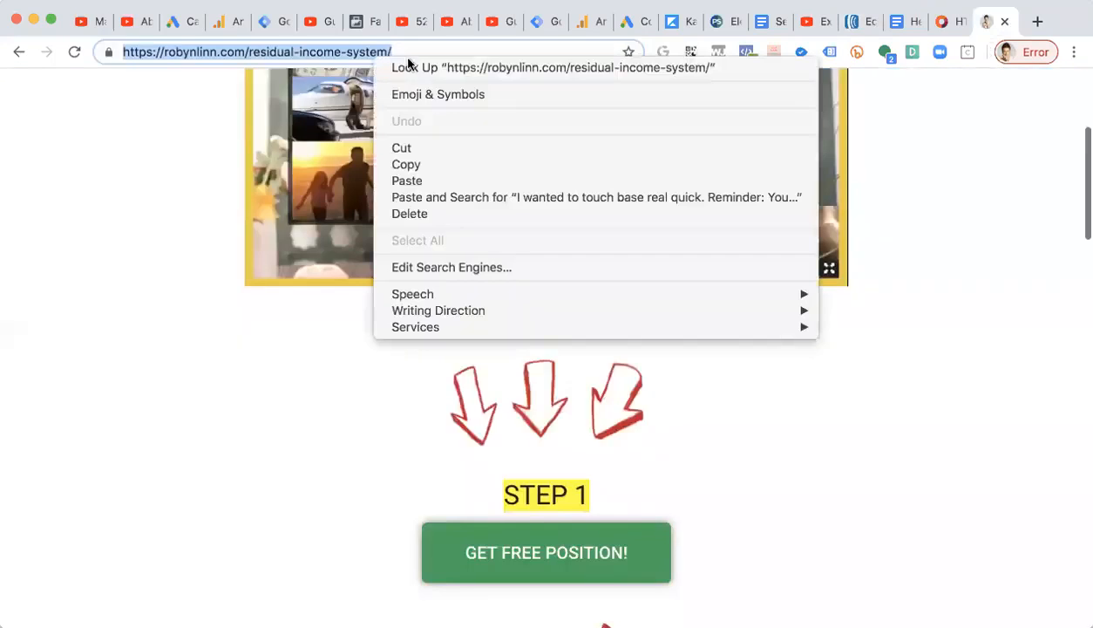
pyautogui.click(432, 162)
pyautogui.click(853, 22)
pyautogui.press('super+v')
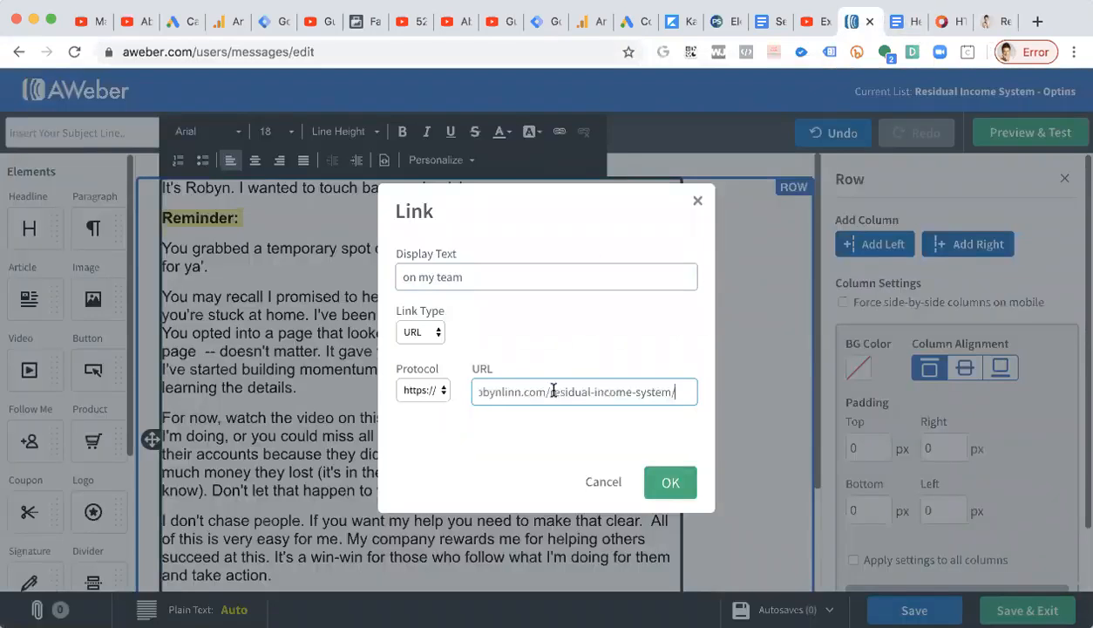
pyautogui.click(671, 481)
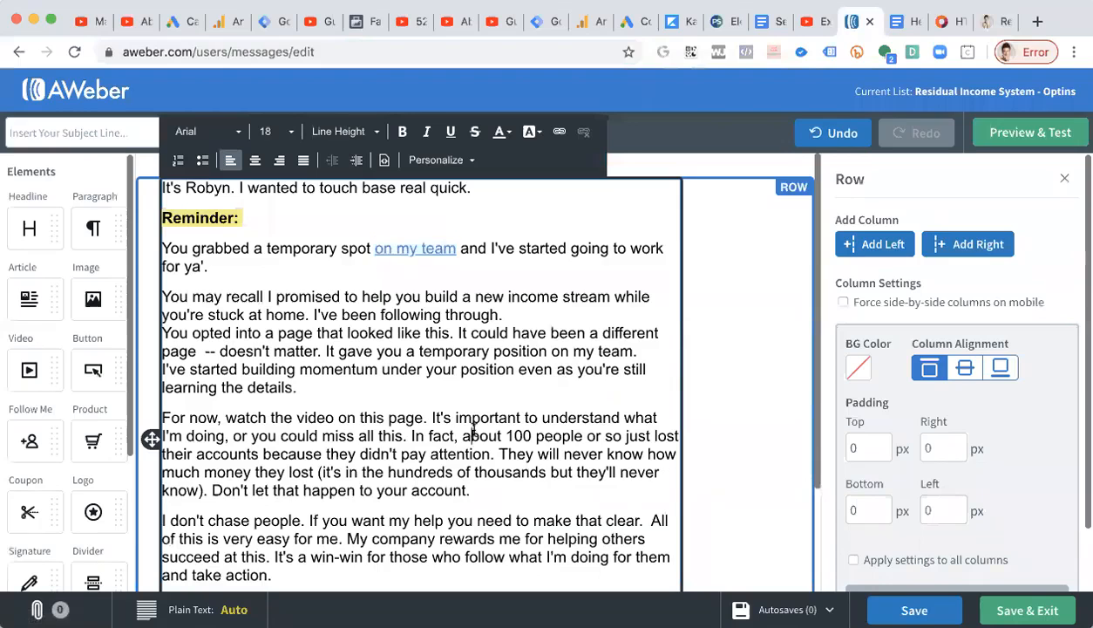
# Review the rest of the email body and save and exit the message editor.
pyautogui.scroll(-2, 414, 343)
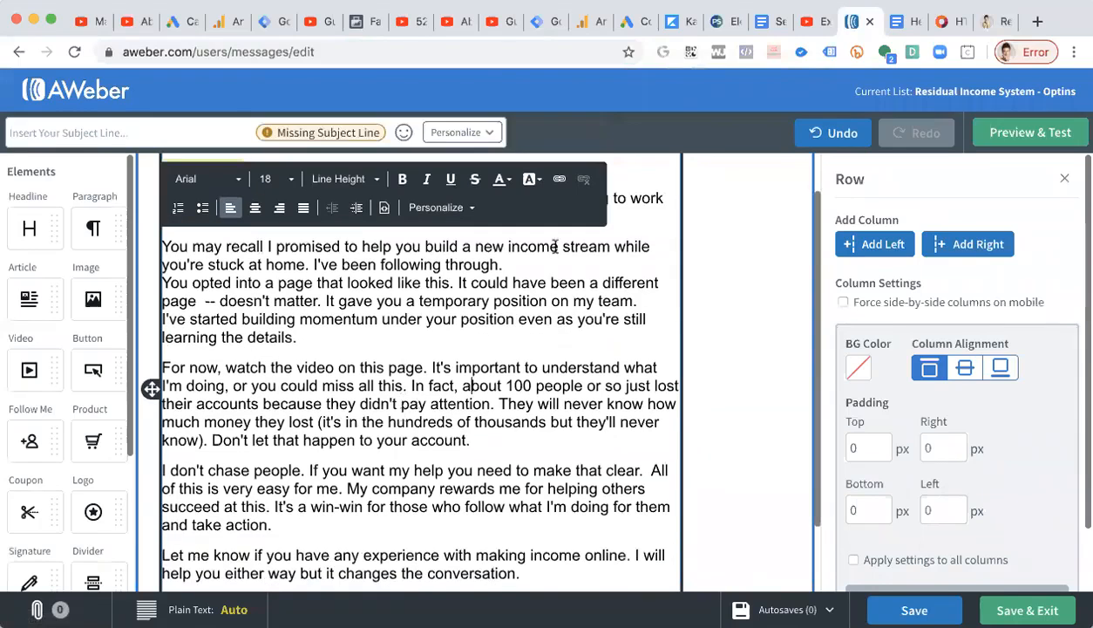
pyautogui.scroll(-2, 470, 382)
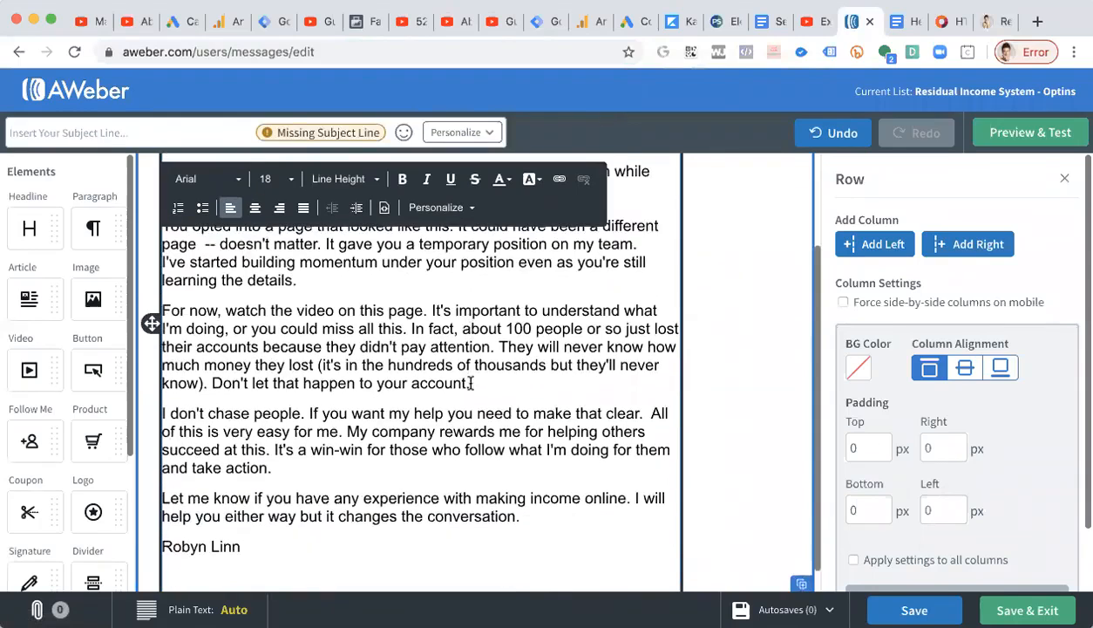
pyautogui.scroll(-1, 471, 384)
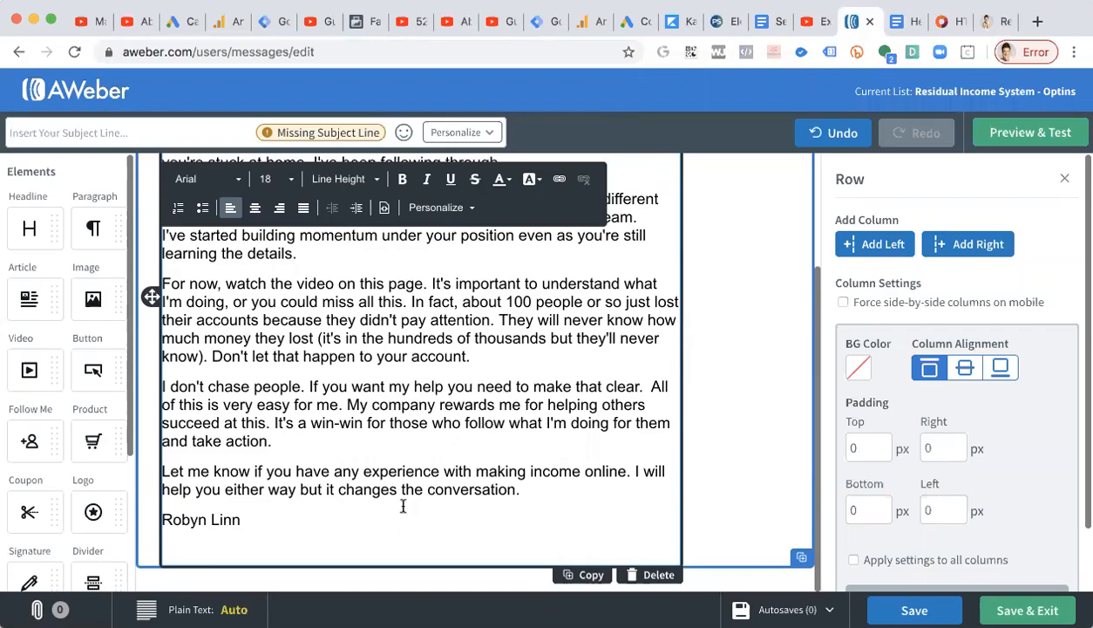
pyautogui.scroll(4, 577, 428)
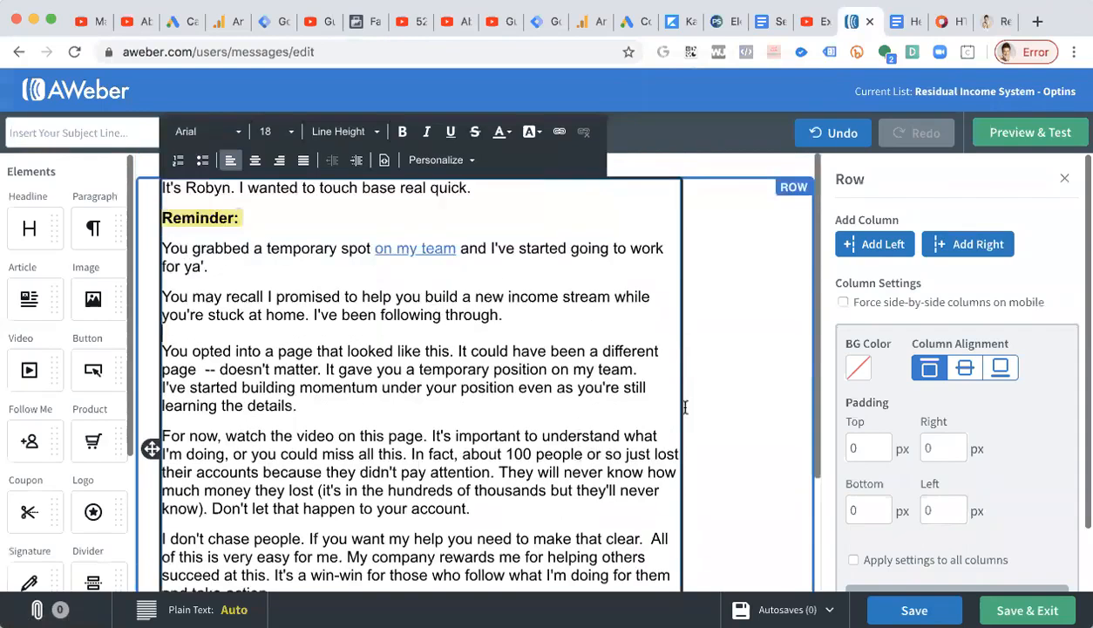
pyautogui.click(1026, 610)
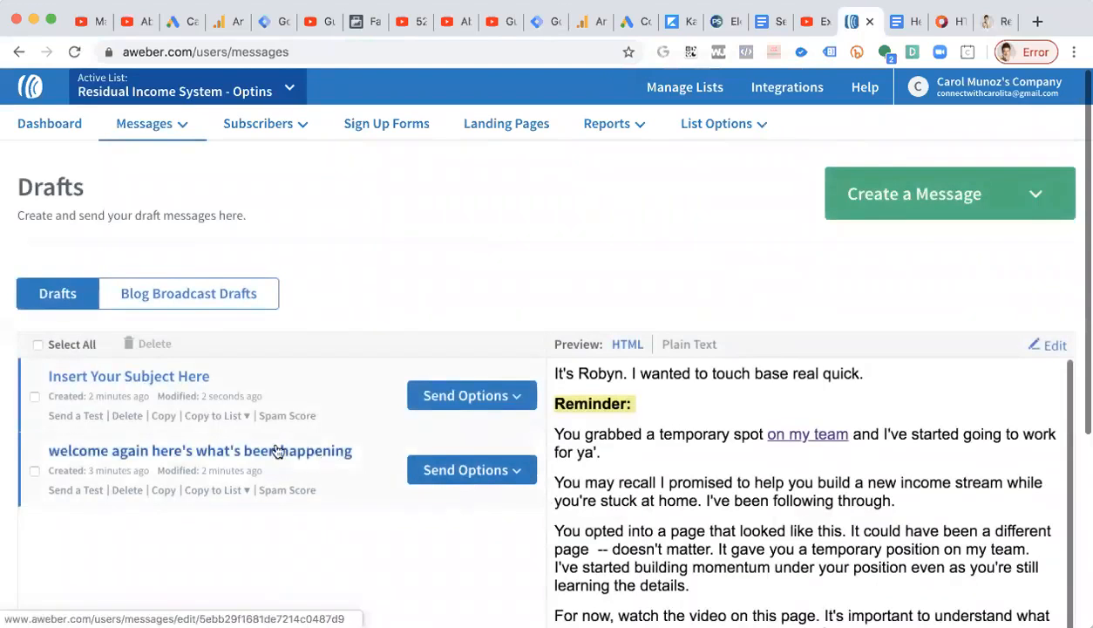
# Copy the subject line from the Google Doc, paste it as the draft's subject, and save and exit.
pyautogui.click(109, 386)
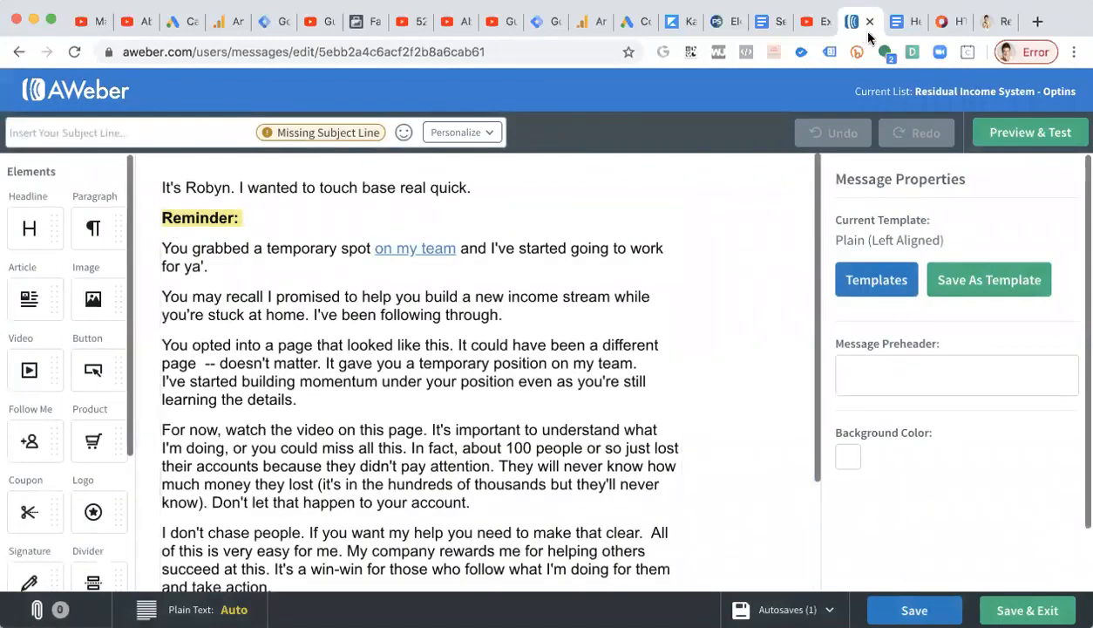
pyautogui.click(902, 21)
pyautogui.rightClick(356, 250)
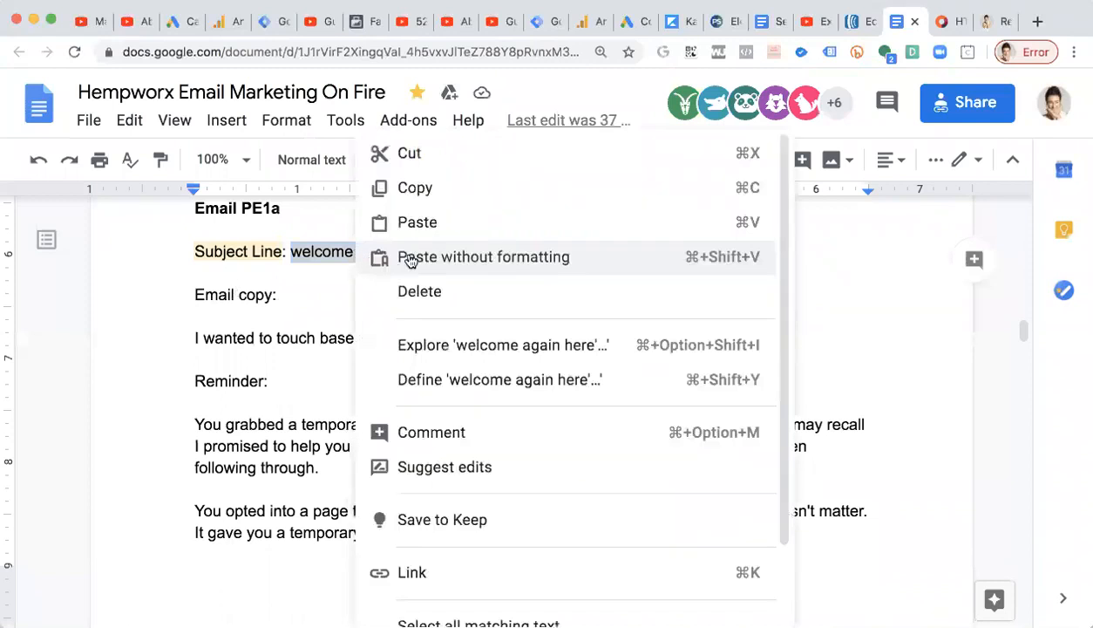
pyautogui.click(439, 188)
pyautogui.click(850, 21)
pyautogui.click(88, 134)
pyautogui.hotkey('ctrl', 'v')
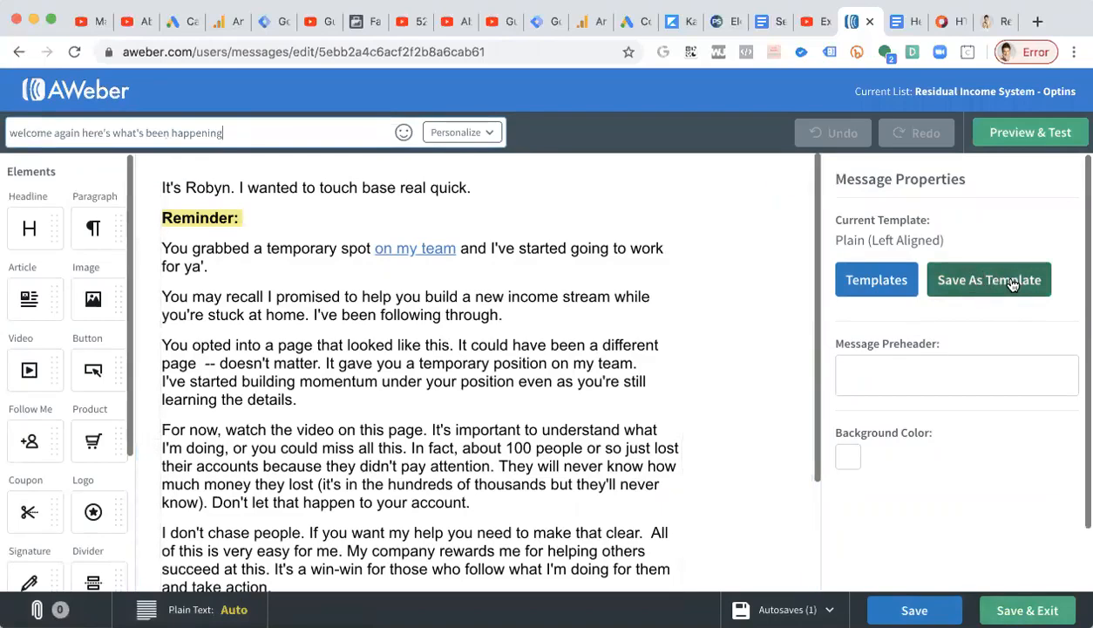
pyautogui.click(1029, 611)
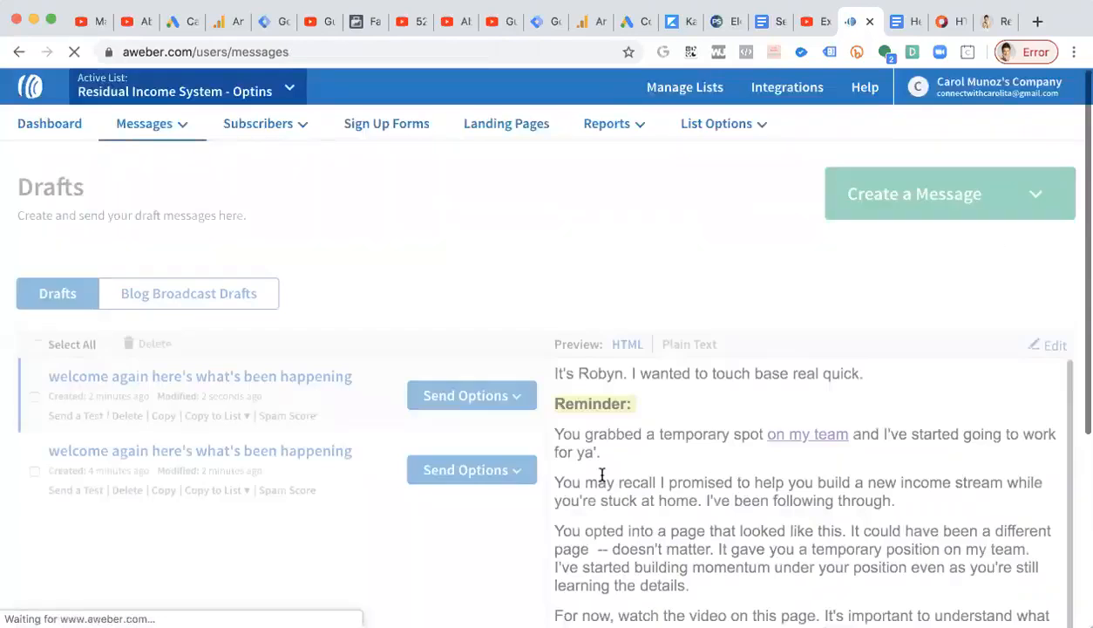
# Delete the older duplicate "welcome again here's what's been happening" draft.
pyautogui.click(33, 470)
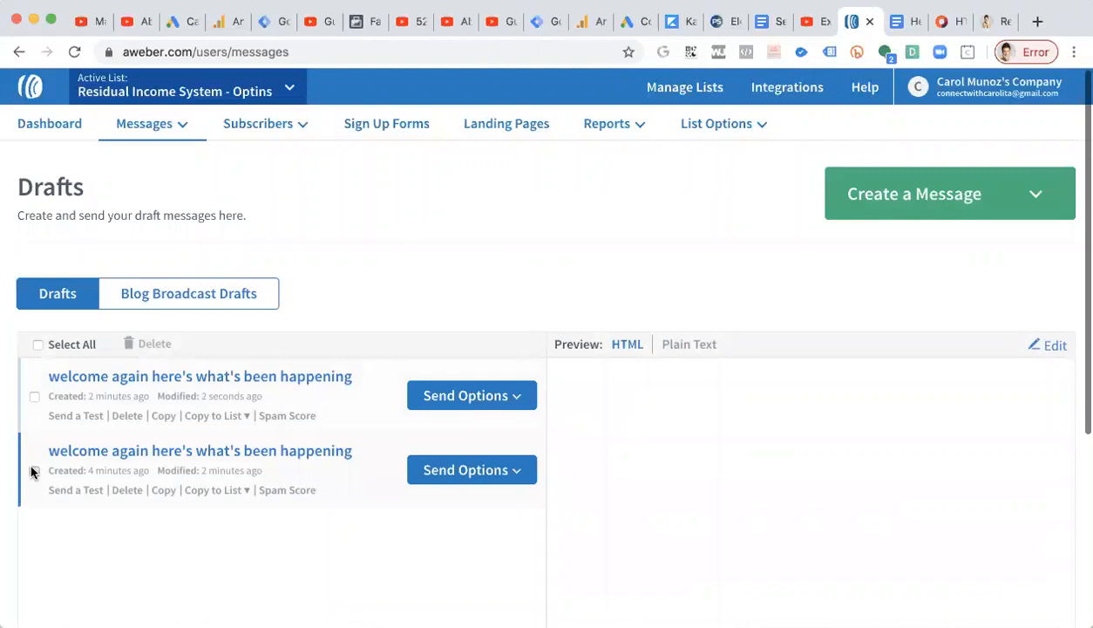
pyautogui.click(132, 343)
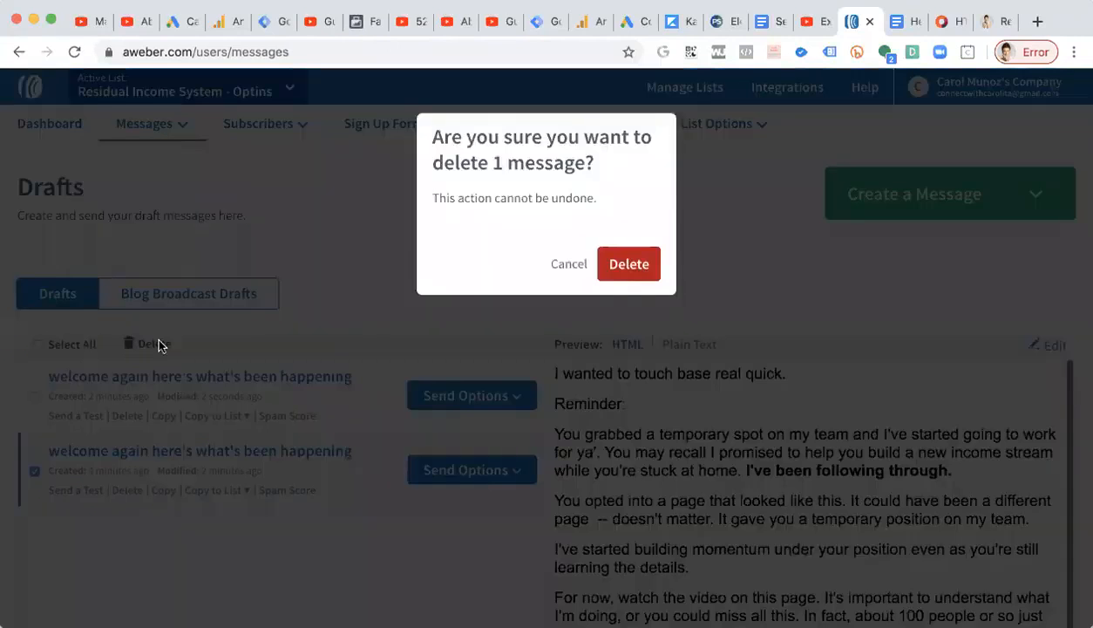
pyautogui.click(618, 266)
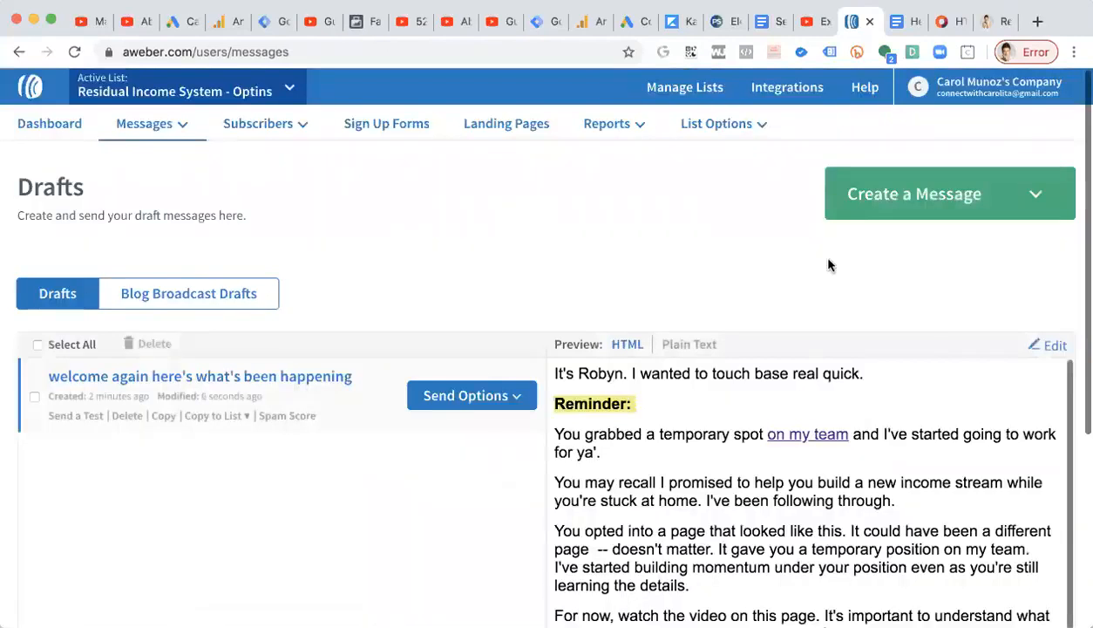
# Start scheduling the remaining draft as a broadcast.
pyautogui.scroll(-5, 828, 264)
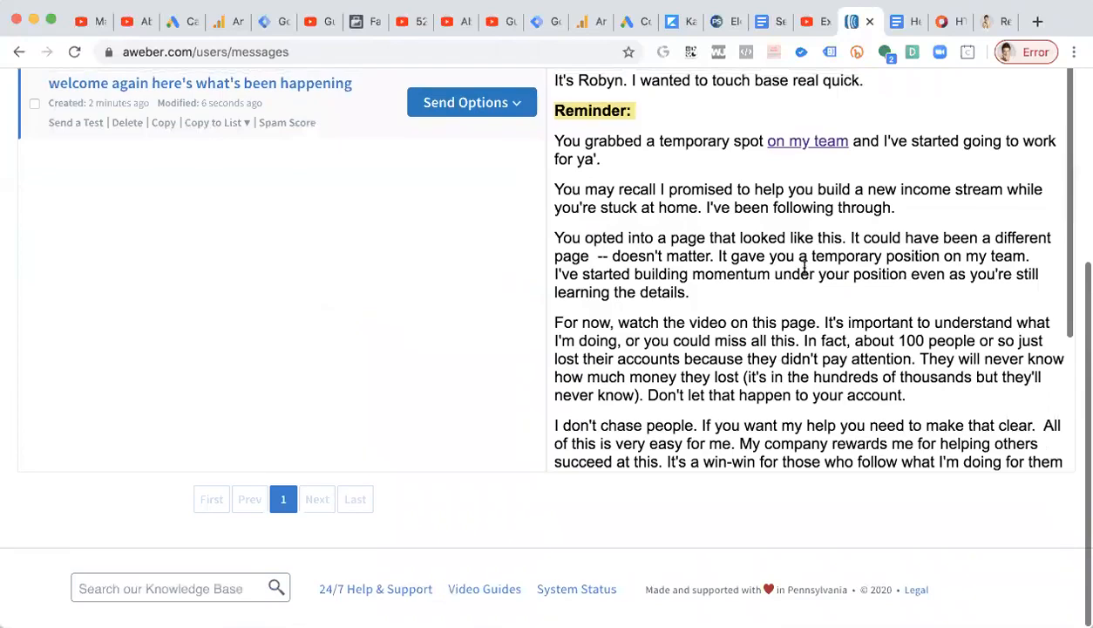
pyautogui.scroll(5, 804, 267)
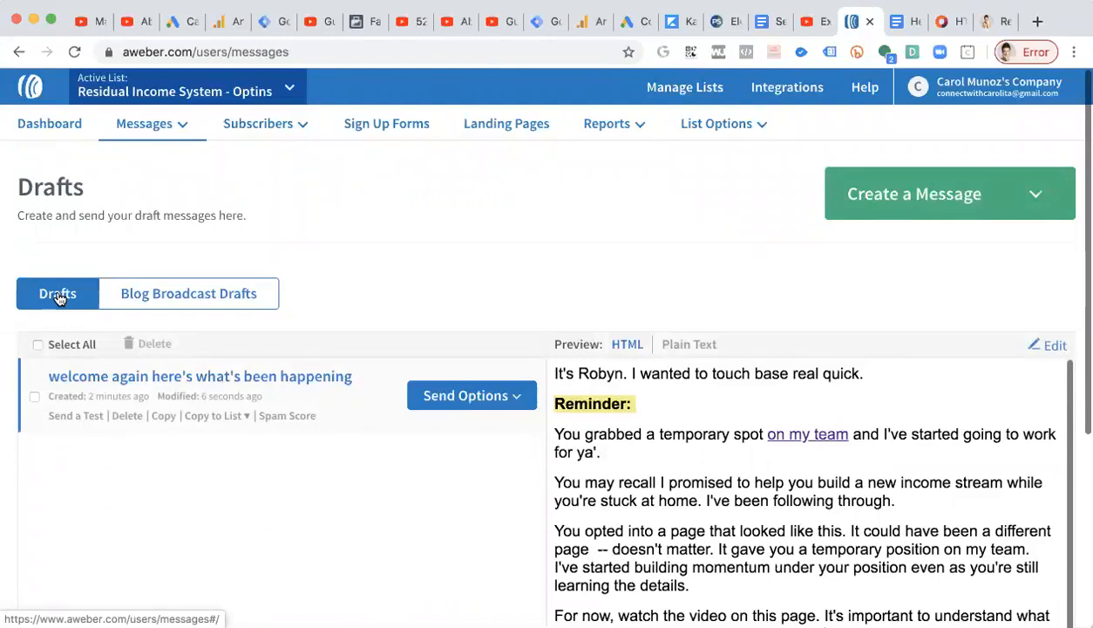
pyautogui.click(512, 399)
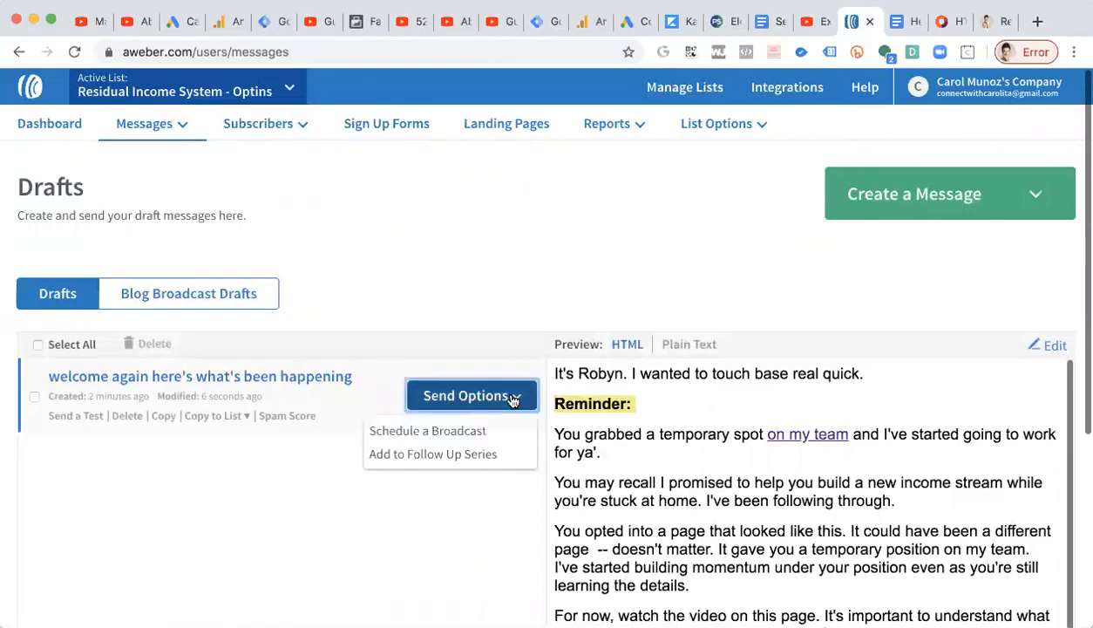
pyautogui.click(453, 430)
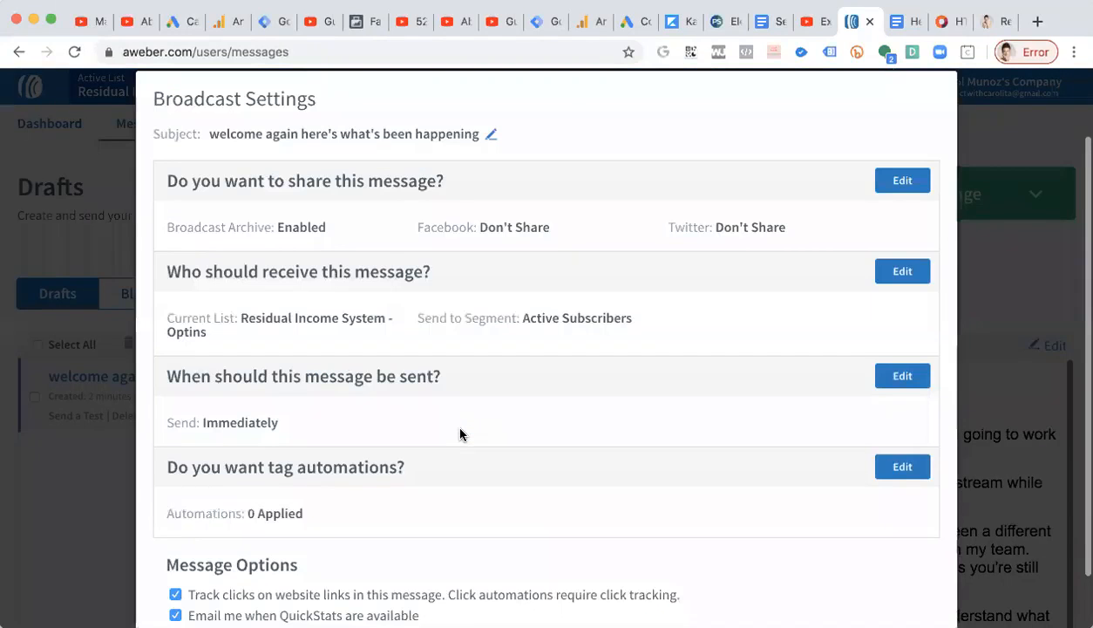
# Examine the broadcast settings for sharing, recipients and send timing.
pyautogui.scroll(-3, 454, 407)
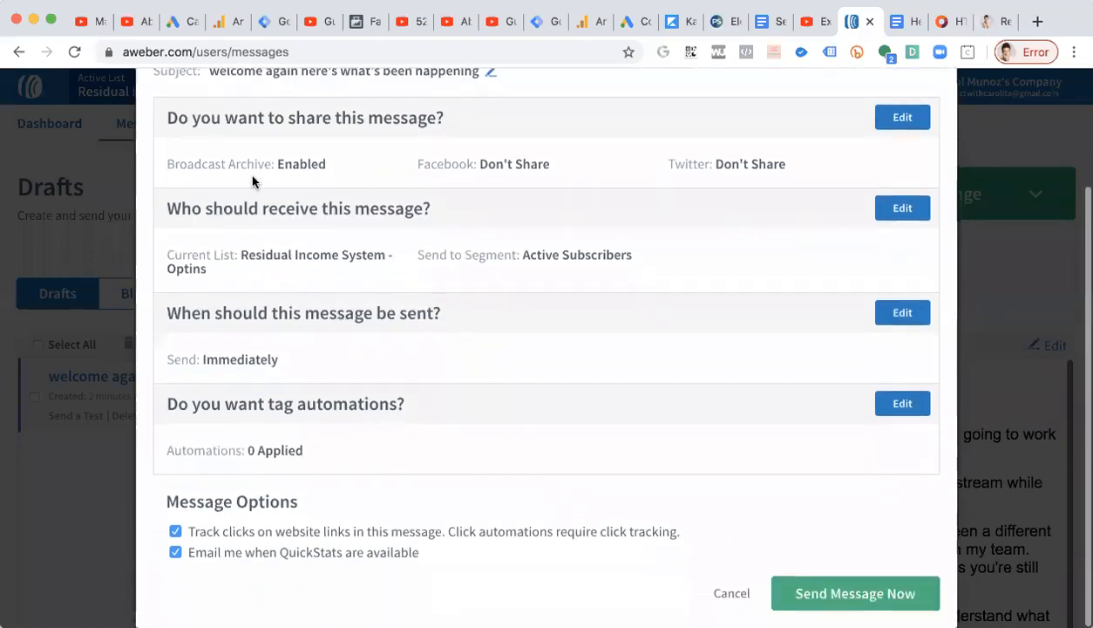
pyautogui.moveTo(271, 164); pyautogui.dragTo(220, 164)
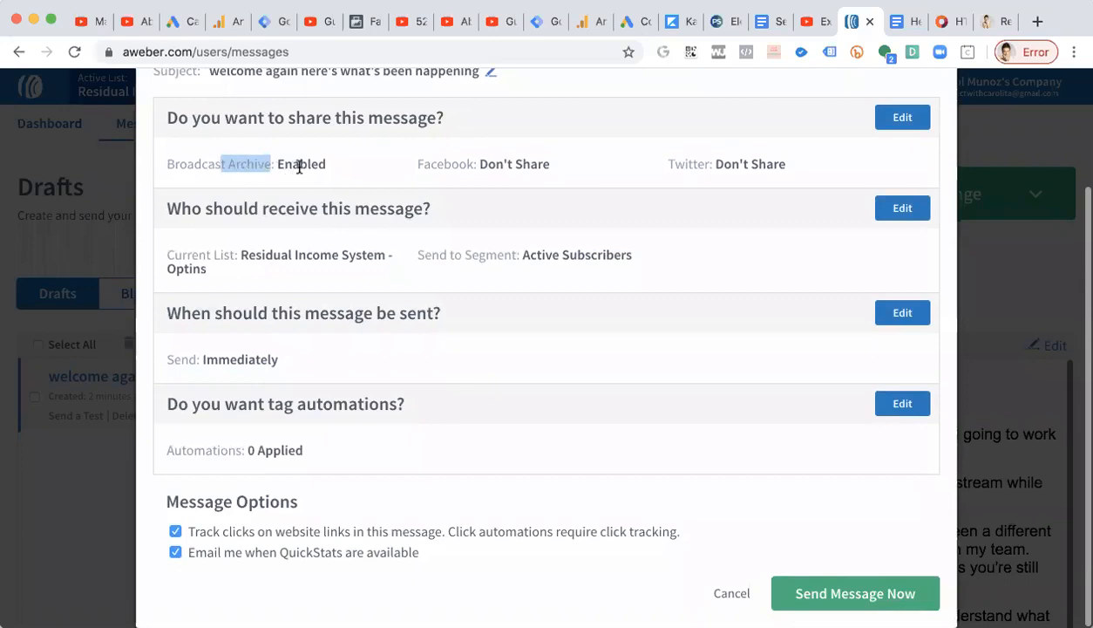
pyautogui.moveTo(394, 254); pyautogui.dragTo(250, 251)
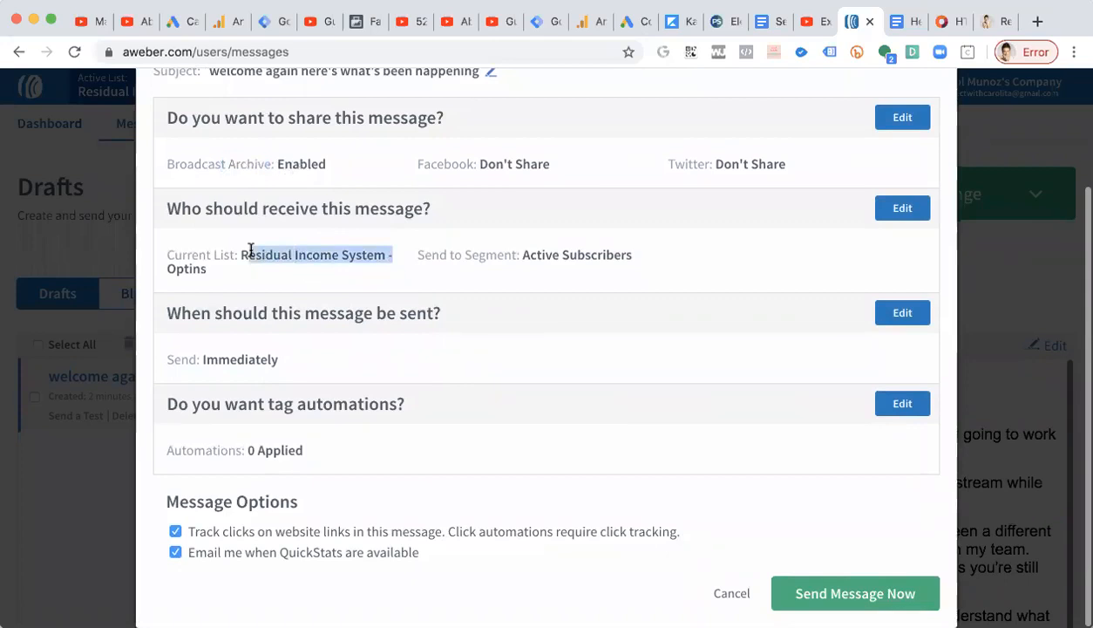
pyautogui.moveTo(548, 265)
pyautogui.mouseDown()
pyautogui.moveTo(522, 253)
pyautogui.moveTo(569, 257)
pyautogui.mouseUp()
pyautogui.click(568, 258)
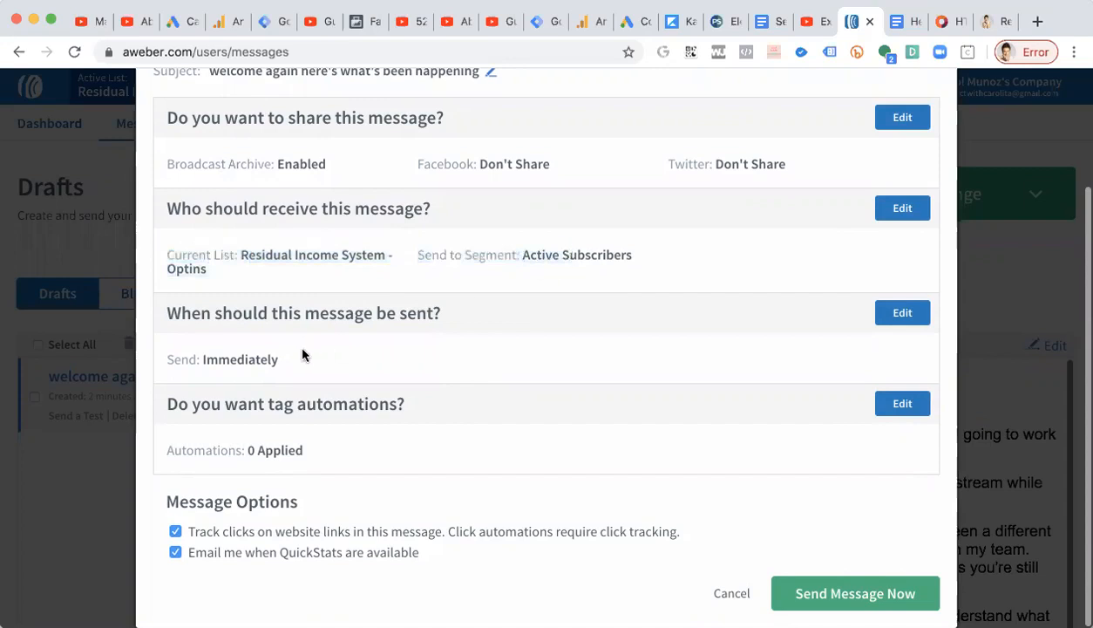
pyautogui.moveTo(171, 315); pyautogui.dragTo(376, 343)
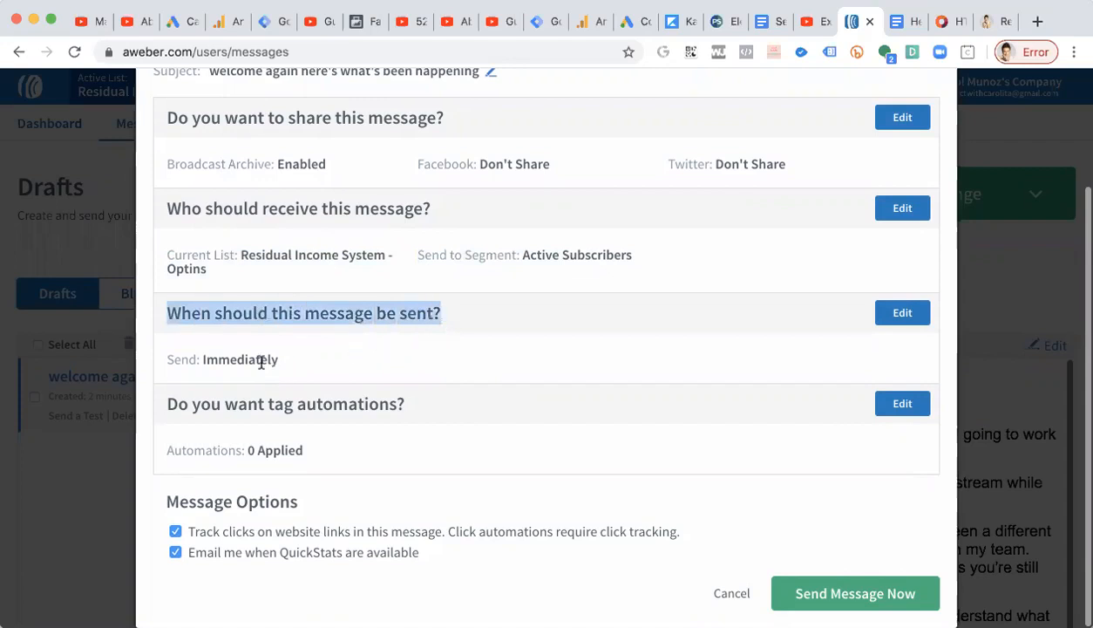
# Schedule the broadcast for Tuesday, May 12, 2020 at 6:00 PM Pacific Time.
pyautogui.click(902, 313)
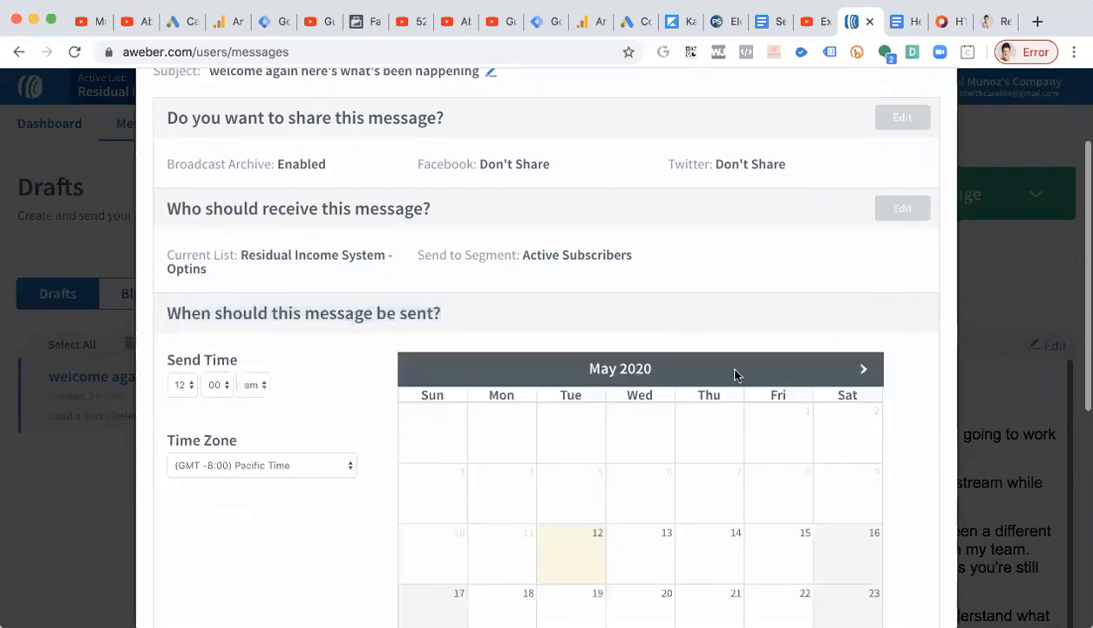
pyautogui.scroll(-3, 734, 375)
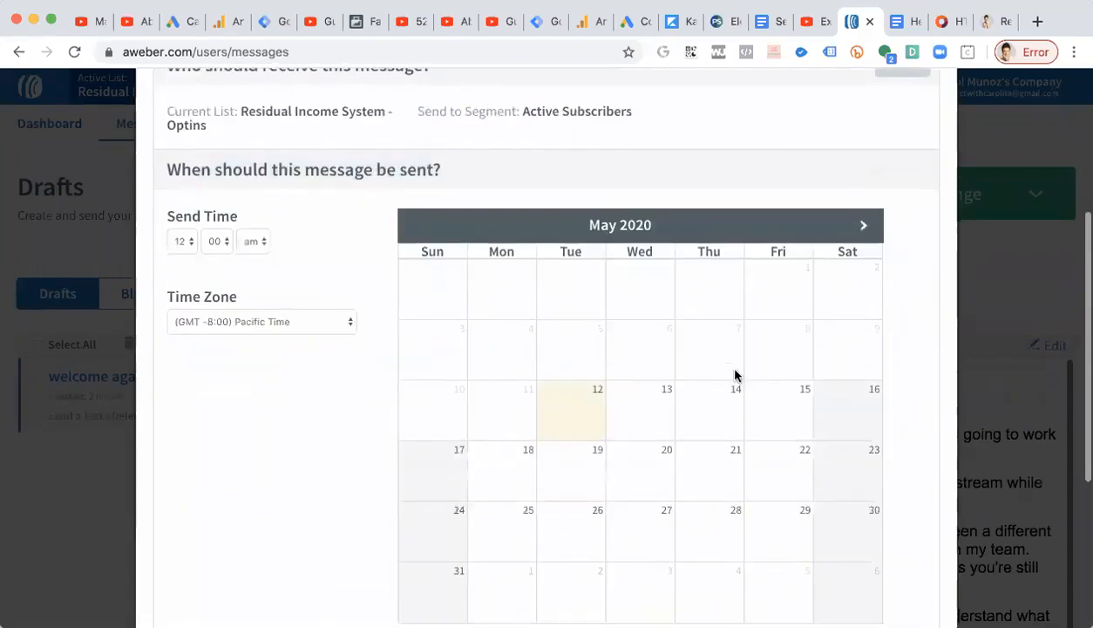
pyautogui.click(186, 241)
pyautogui.click(241, 203)
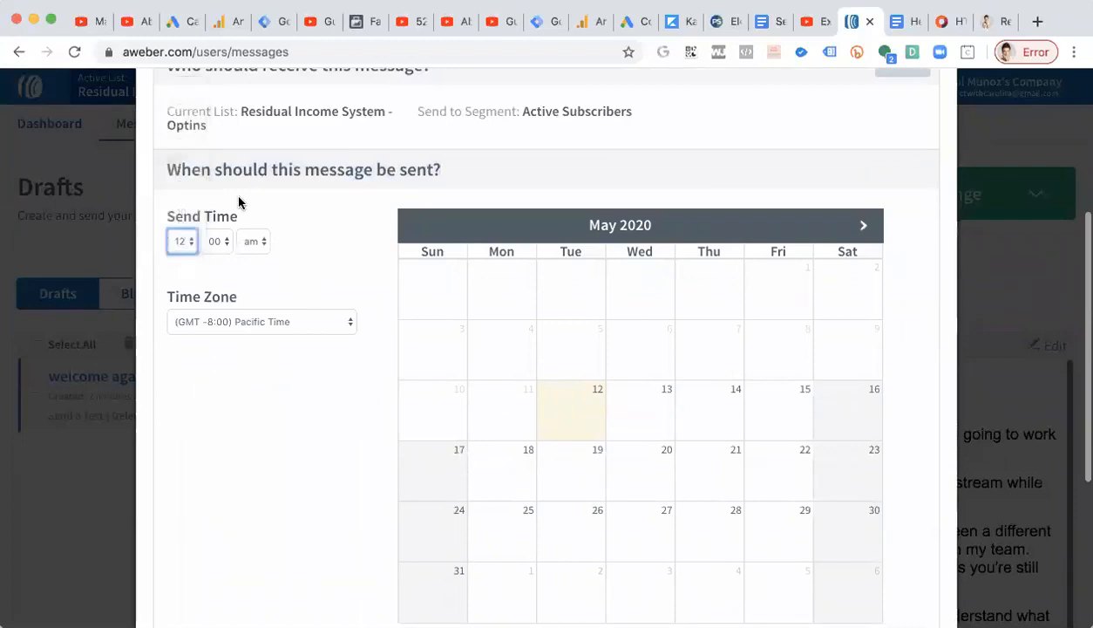
pyautogui.press('6')
pyautogui.click(256, 243)
pyautogui.click(257, 248)
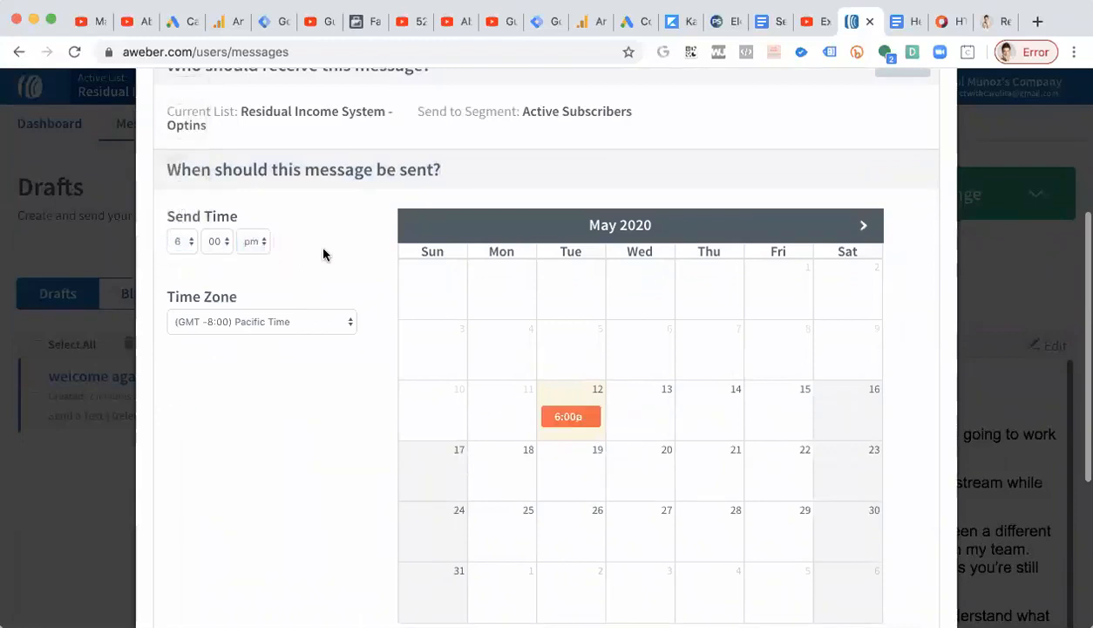
pyautogui.scroll(3, 246, 325)
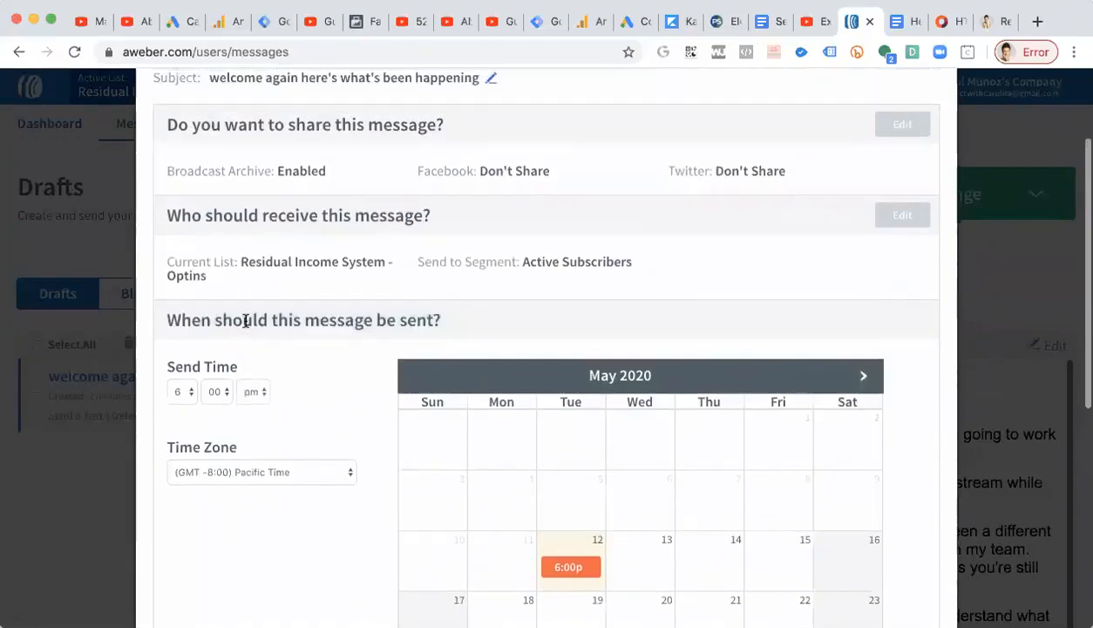
pyautogui.scroll(-5, 246, 320)
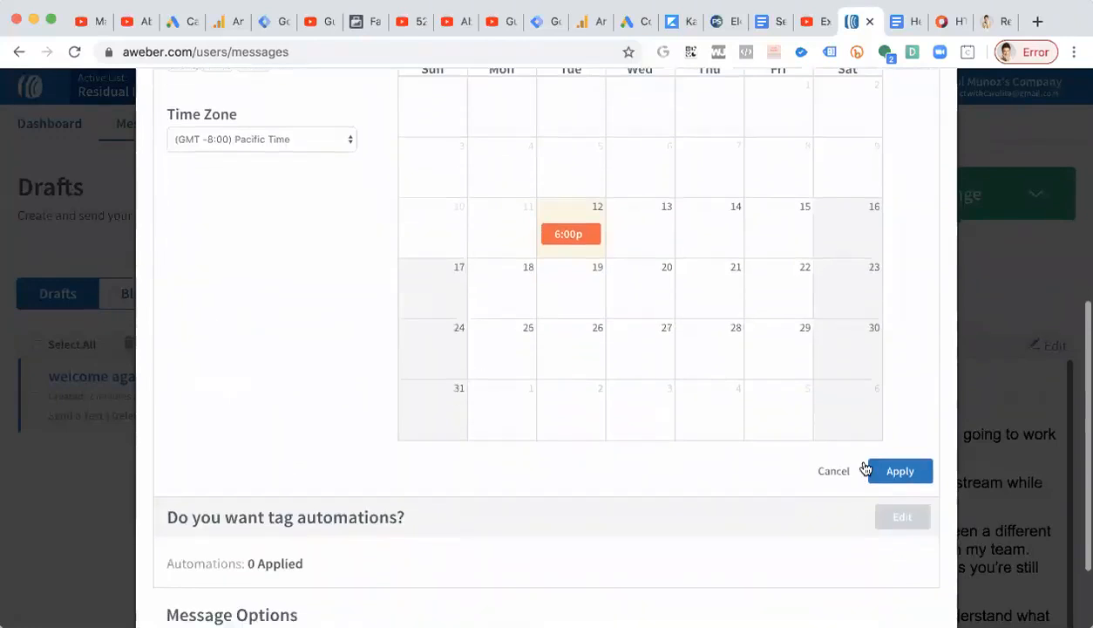
pyautogui.click(900, 470)
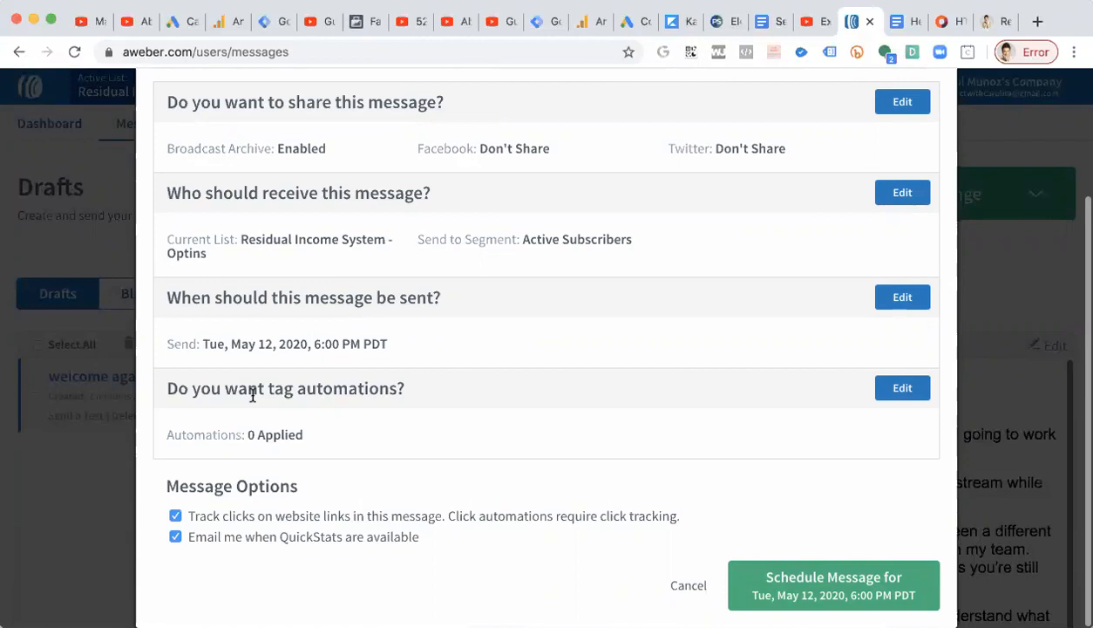
# Try tagging subscribers who open the message with 'open may 12 checking in email', then remove that tag.
pyautogui.click(895, 392)
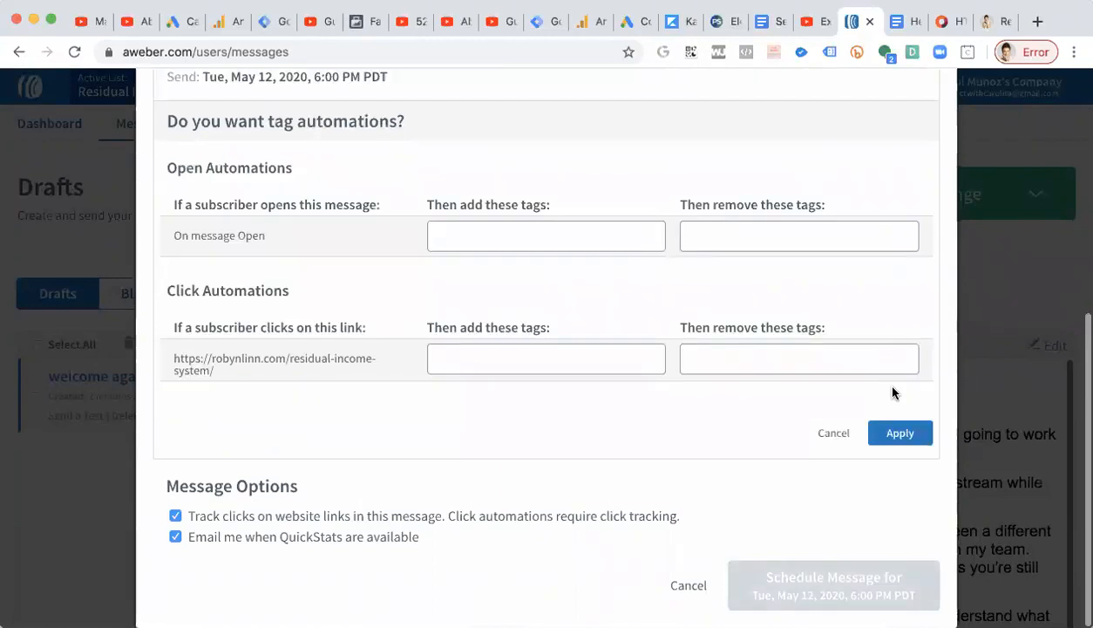
pyautogui.click(485, 242)
pyautogui.write('open may 12')
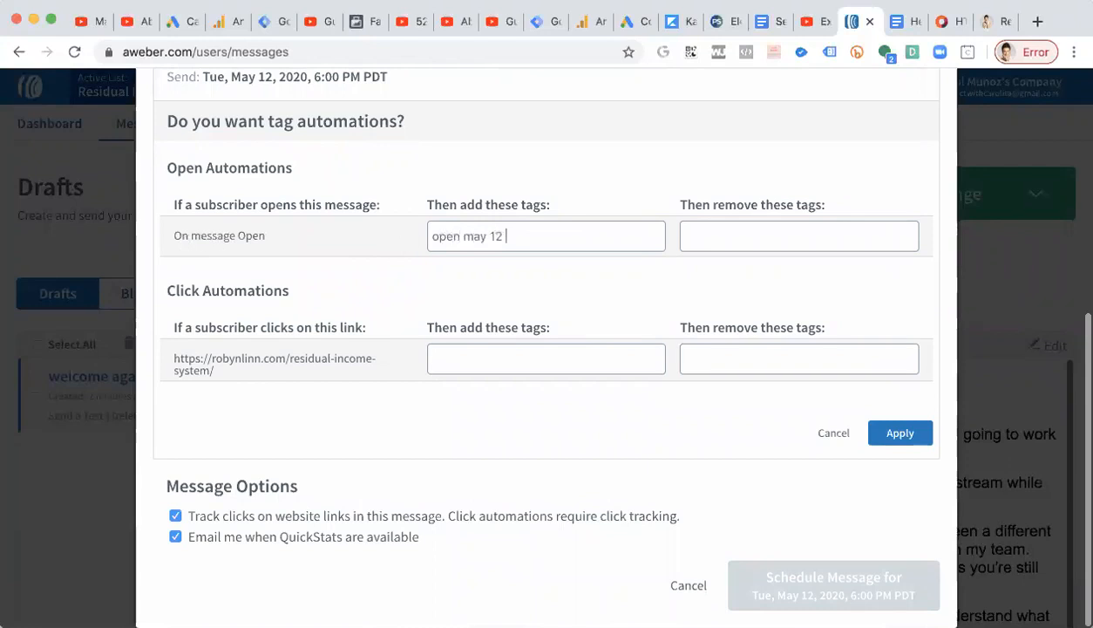
pyautogui.write('hecking in email')
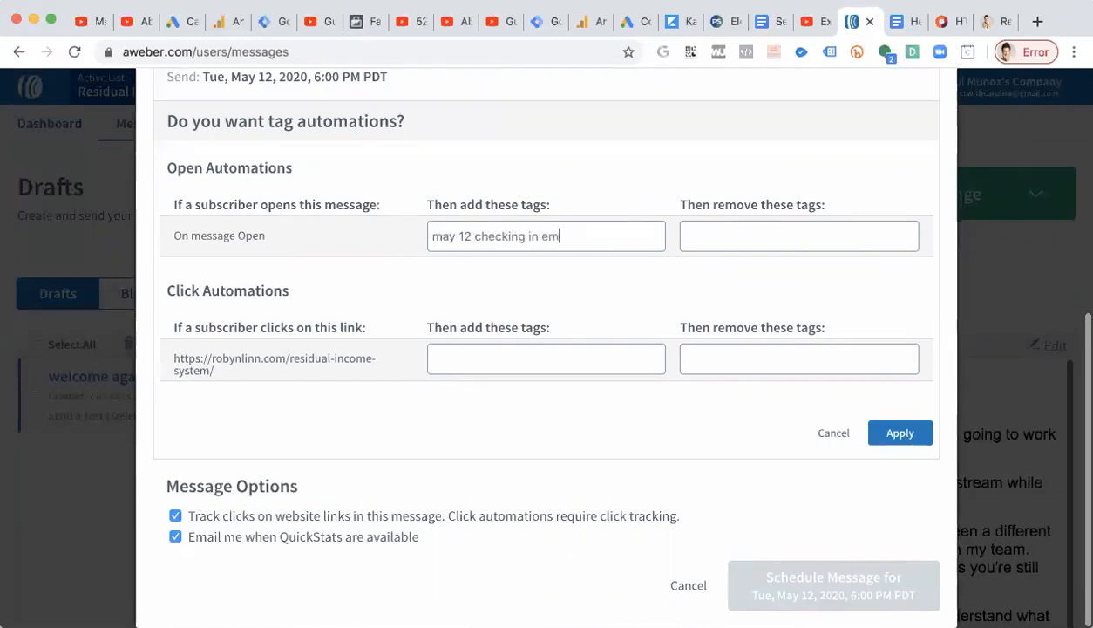
pyautogui.click(483, 363)
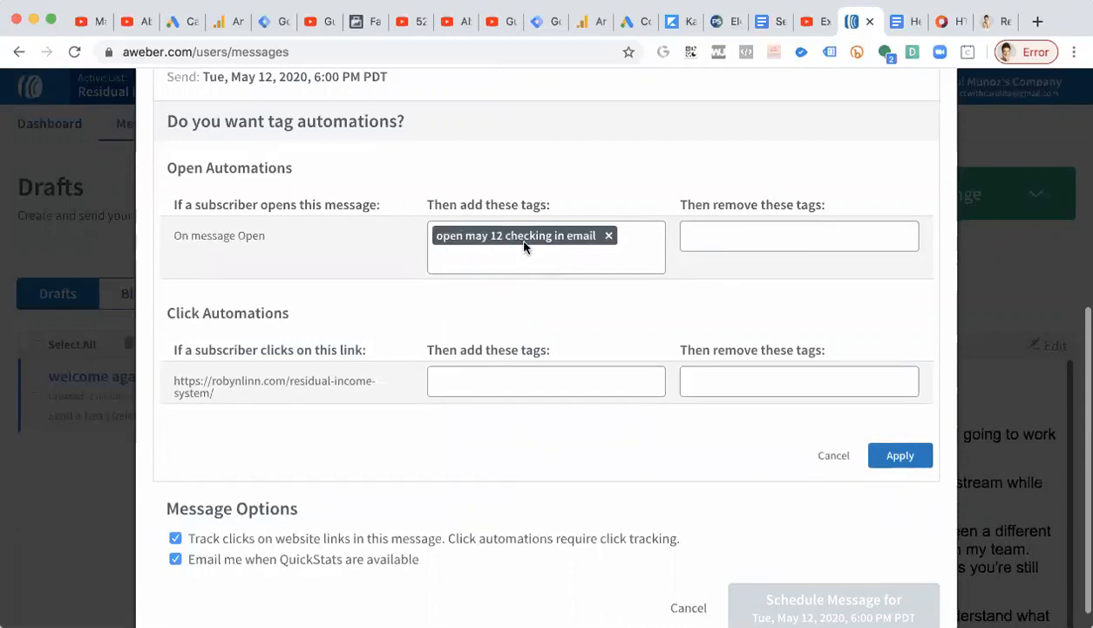
pyautogui.click(608, 242)
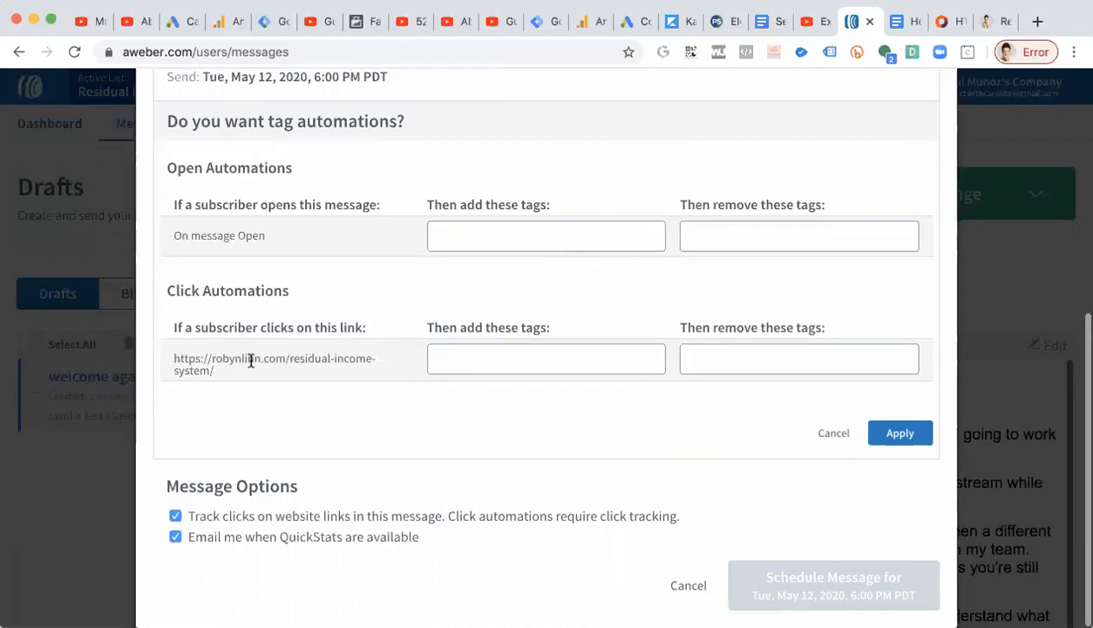
# Tag subscribers who click the residual-income-system link with 'click link may12' and apply the automations.
pyautogui.click(484, 356)
pyautogui.write('click link may12')
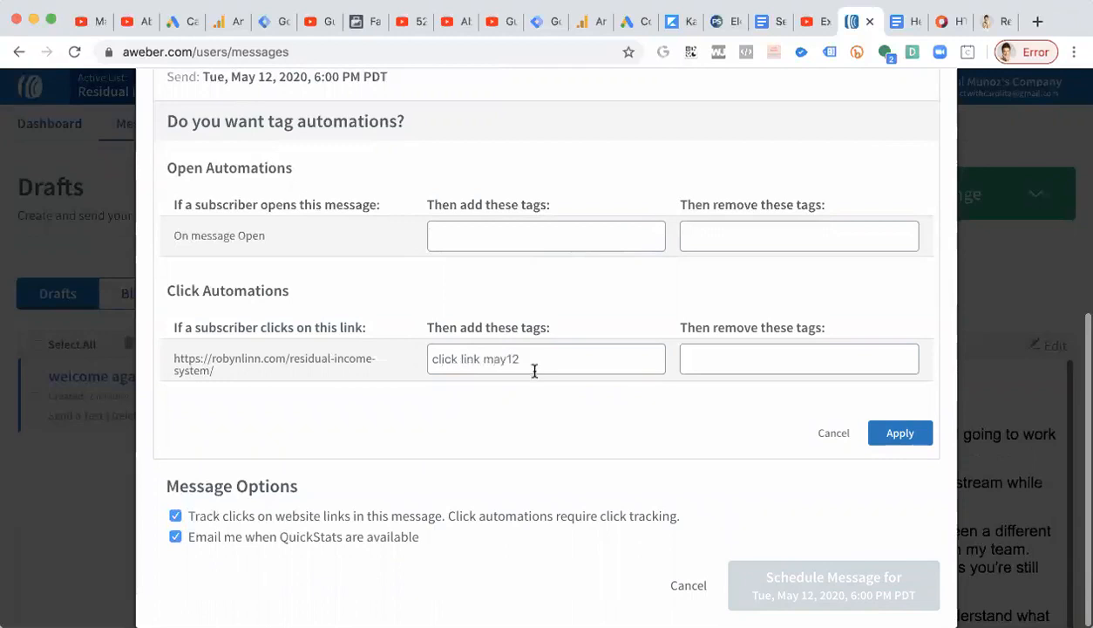
pyautogui.press('Return')
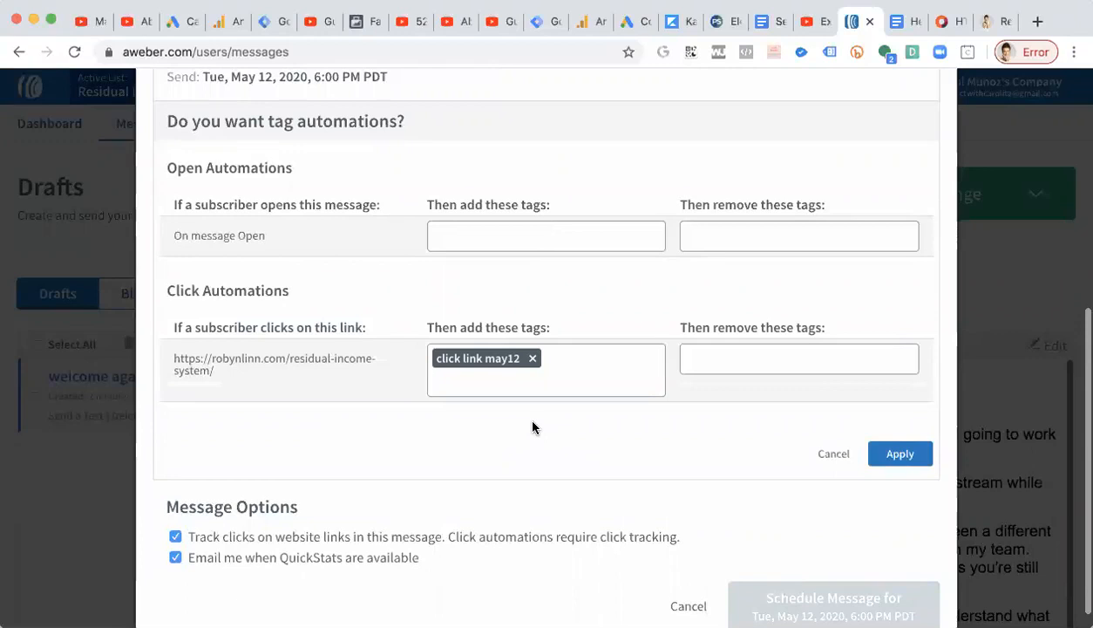
pyautogui.moveTo(223, 372); pyautogui.dragTo(182, 348)
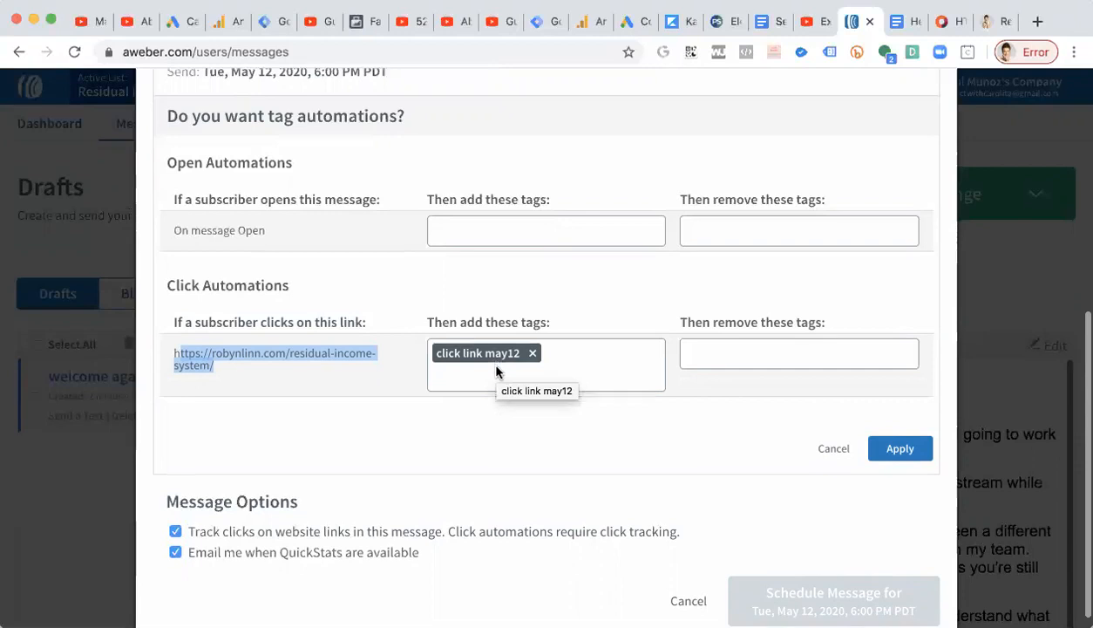
pyautogui.click(921, 438)
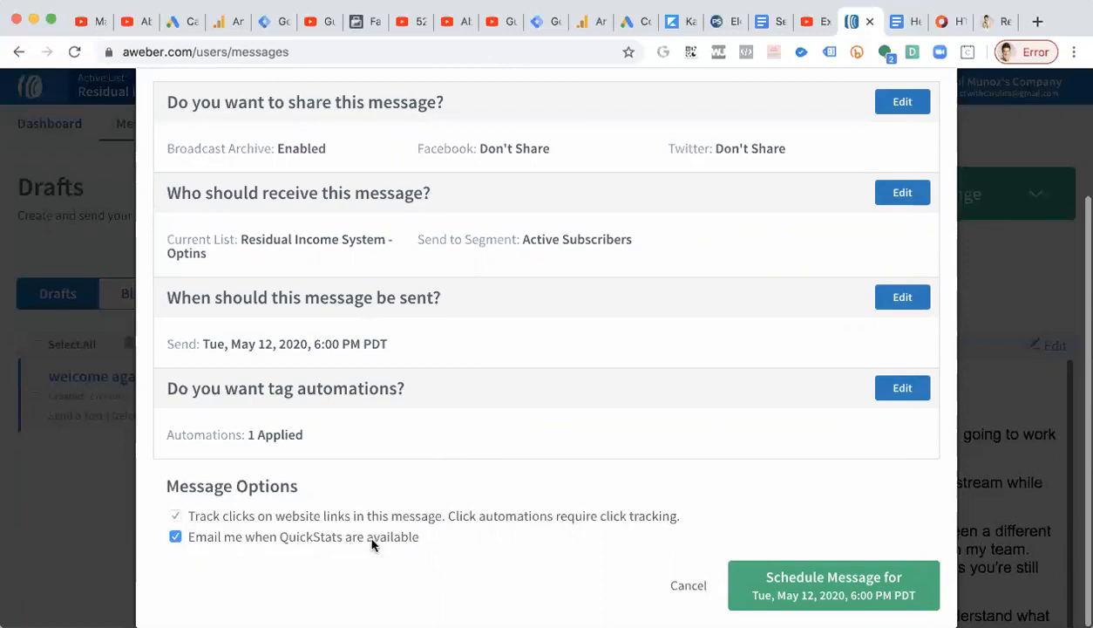
# Turn off the QuickStats email option and cancel the broadcast settings.
pyautogui.click(175, 538)
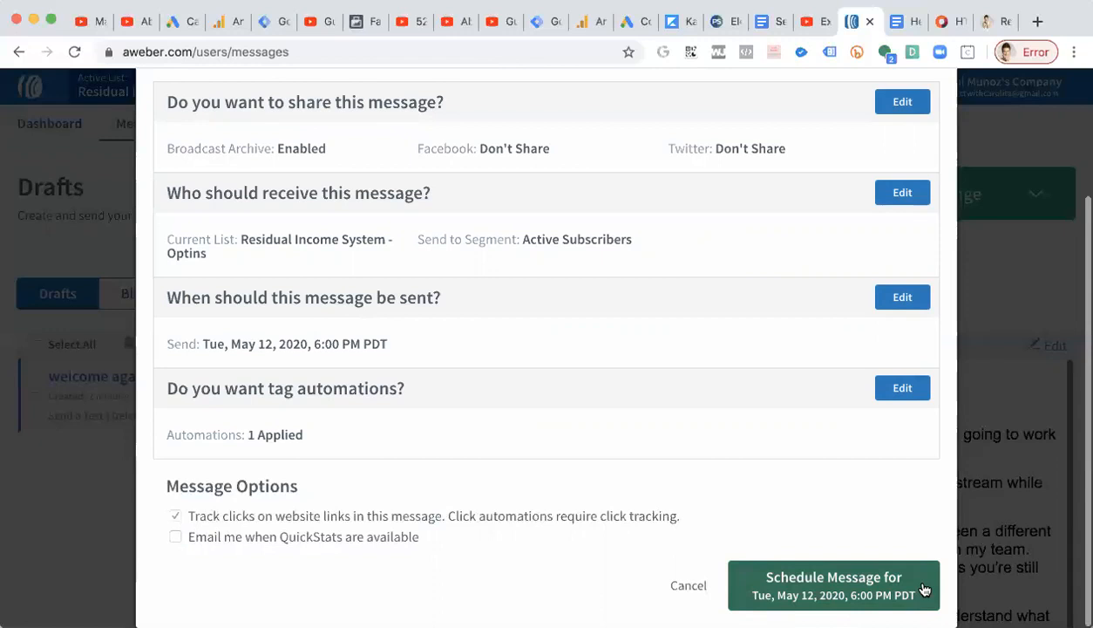
pyautogui.scroll(3, 924, 589)
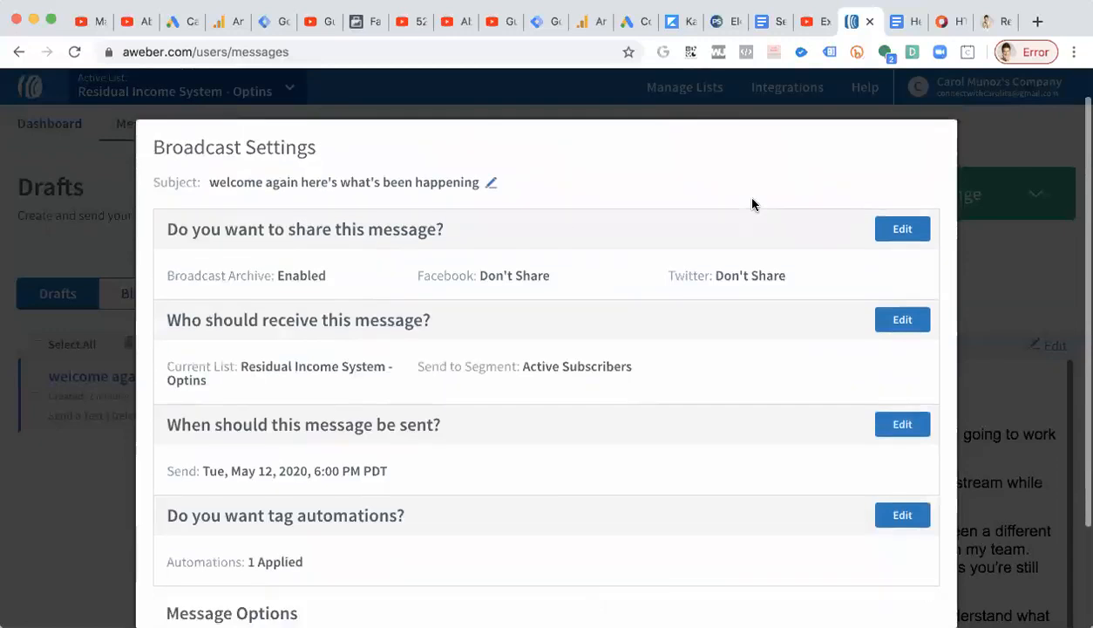
pyautogui.scroll(-3, 752, 202)
pyautogui.click(687, 586)
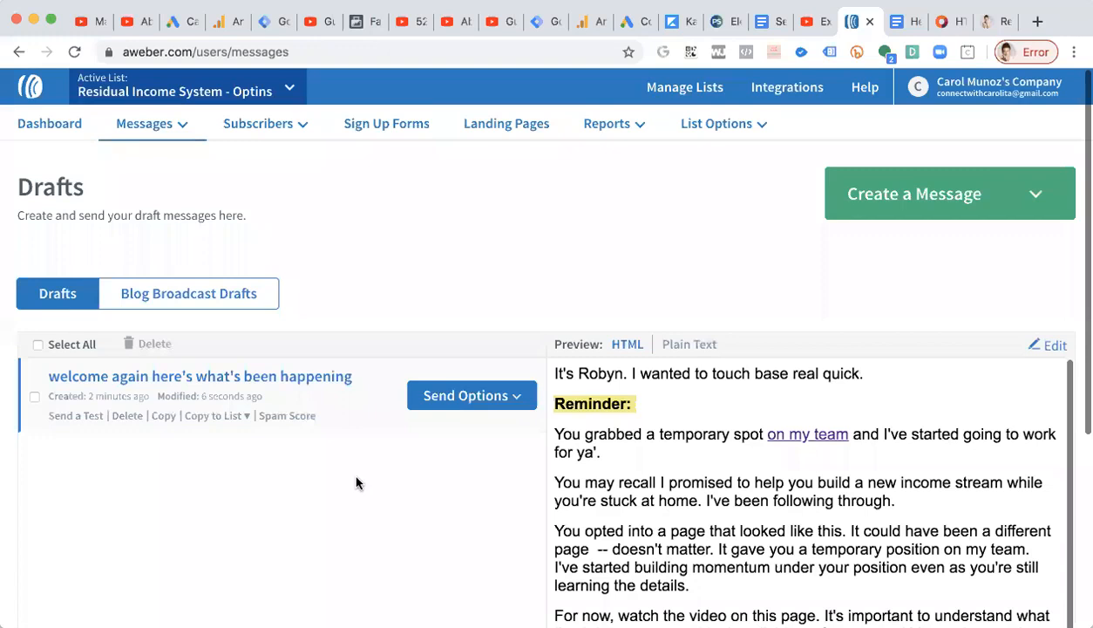
# Reopen broadcast scheduling for the draft and review its subject, recipients, send timing and tag automations.
pyautogui.click(468, 397)
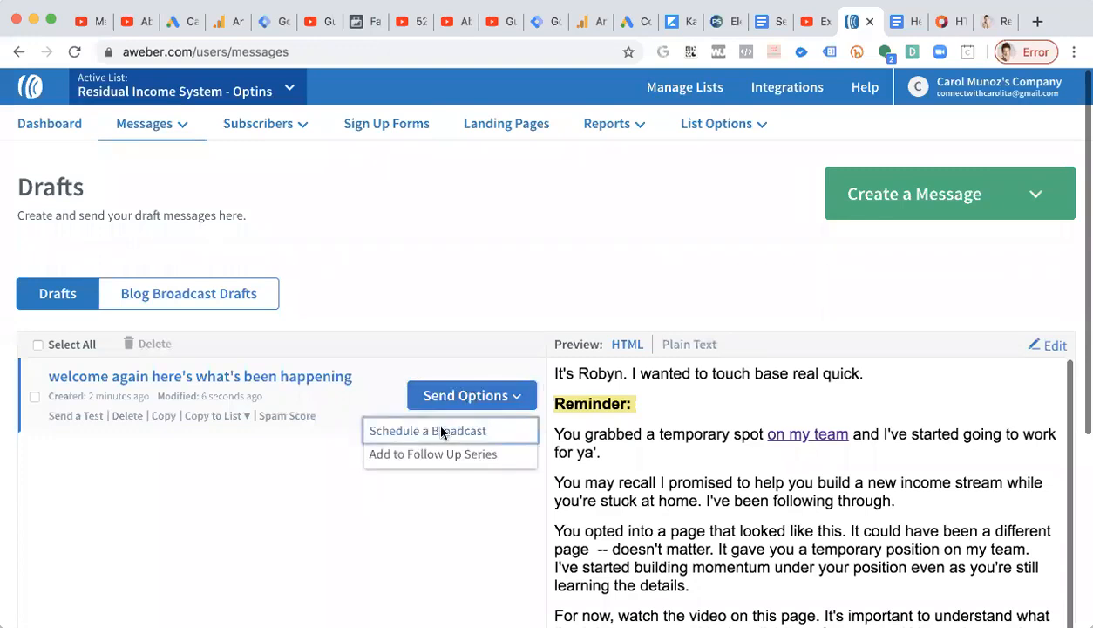
pyautogui.click(444, 430)
pyautogui.scroll(-2, 441, 429)
pyautogui.scroll(3, 441, 429)
pyautogui.scroll(-2, 441, 432)
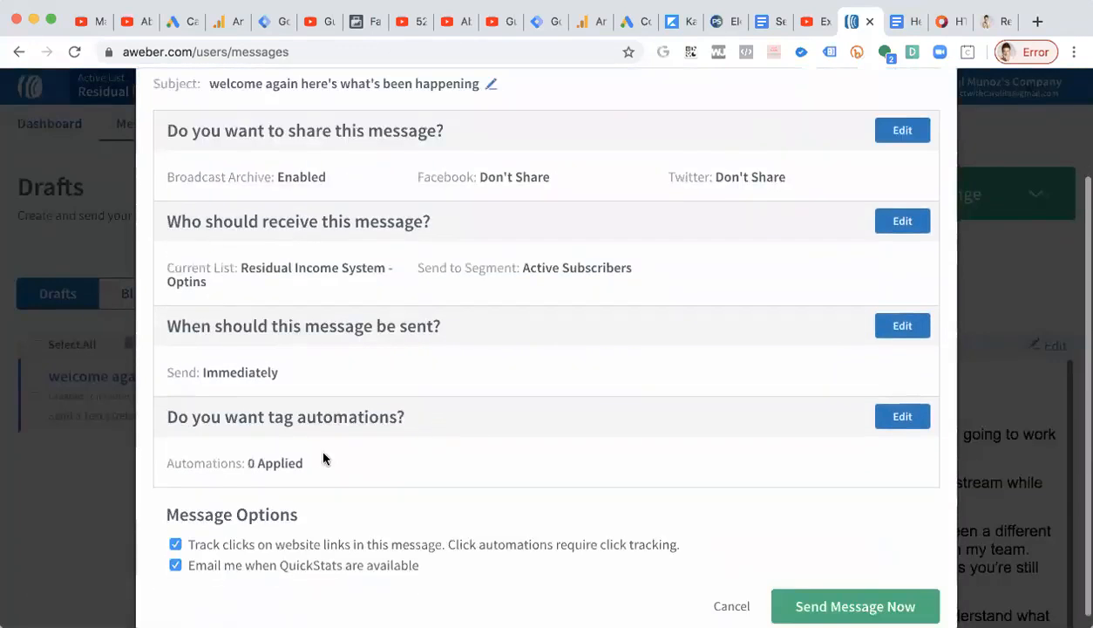
pyautogui.moveTo(303, 368); pyautogui.dragTo(186, 369)
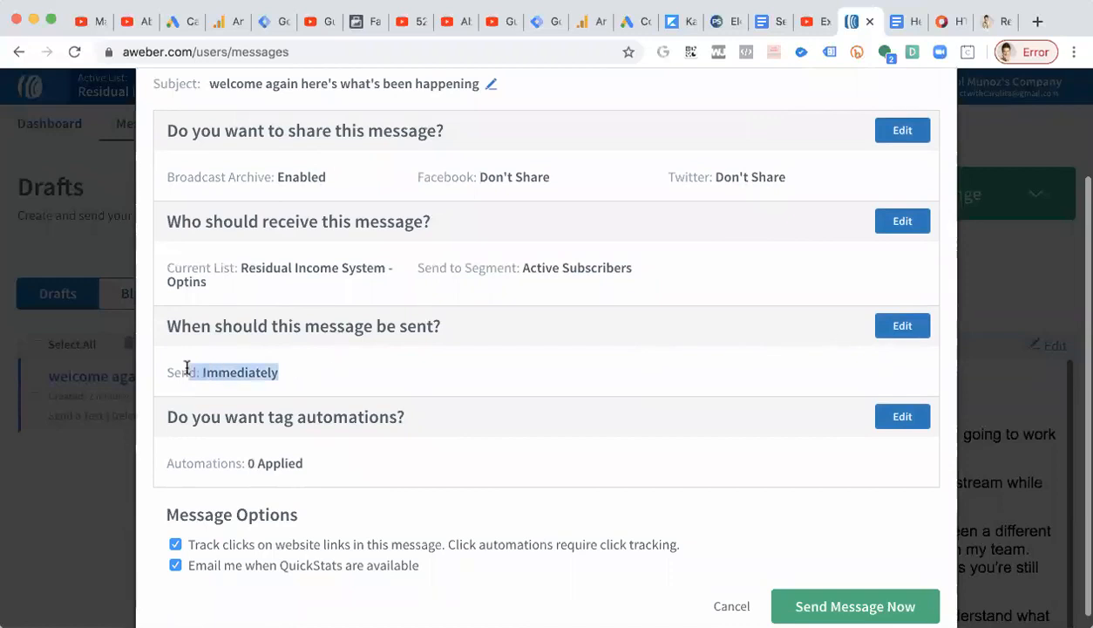
pyautogui.moveTo(313, 465); pyautogui.dragTo(171, 401)
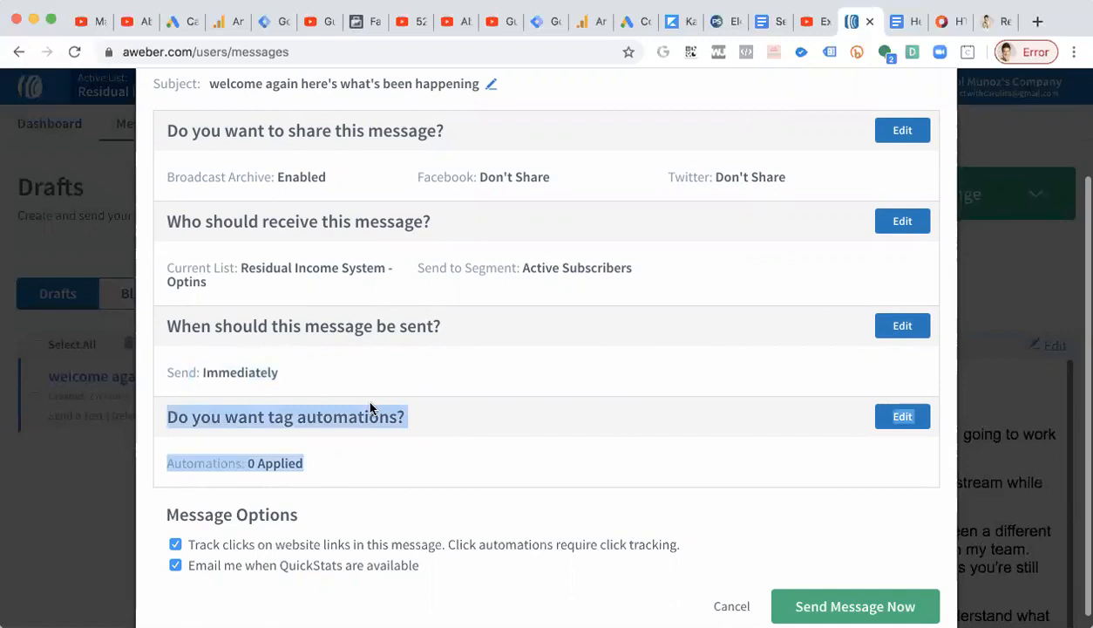
pyautogui.scroll(-1, 392, 412)
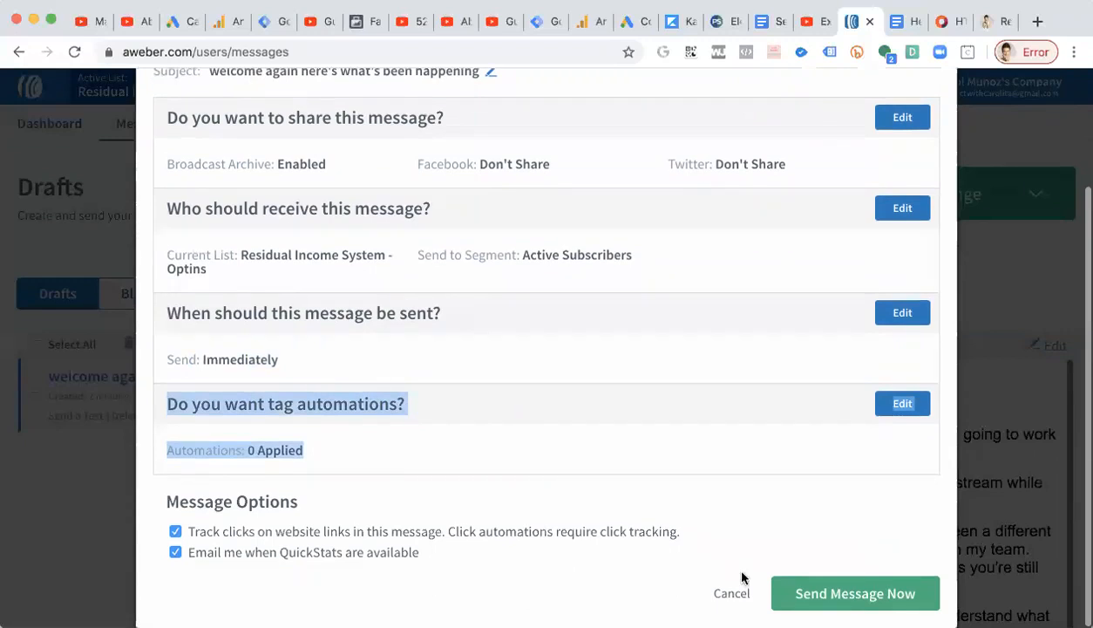
pyautogui.scroll(3, 784, 503)
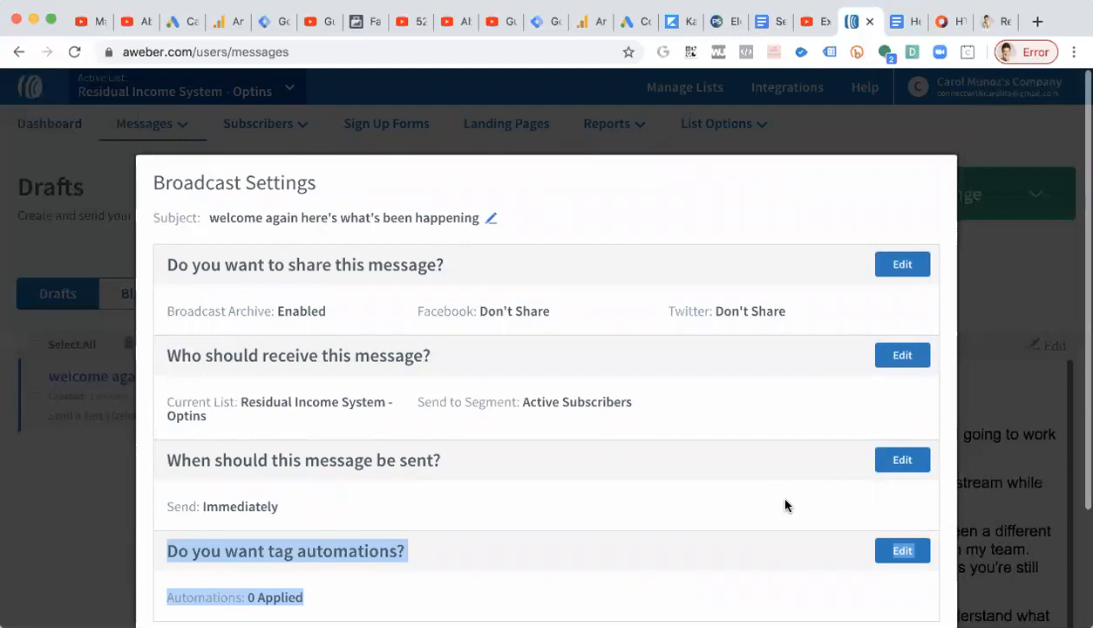
pyautogui.moveTo(207, 214); pyautogui.dragTo(487, 220)
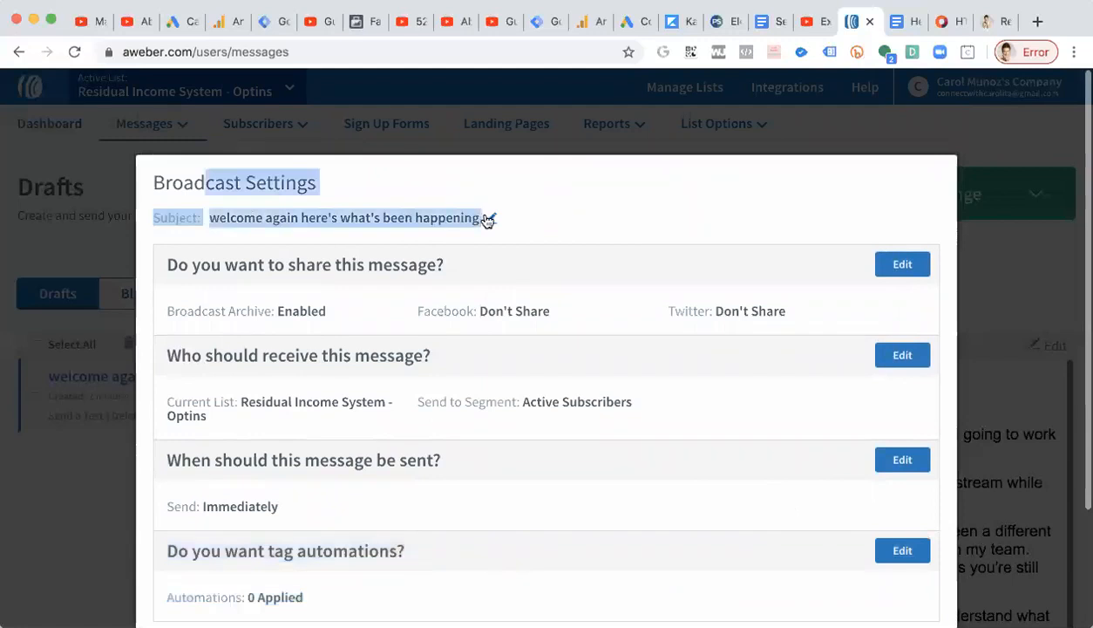
pyautogui.scroll(-2, 485, 345)
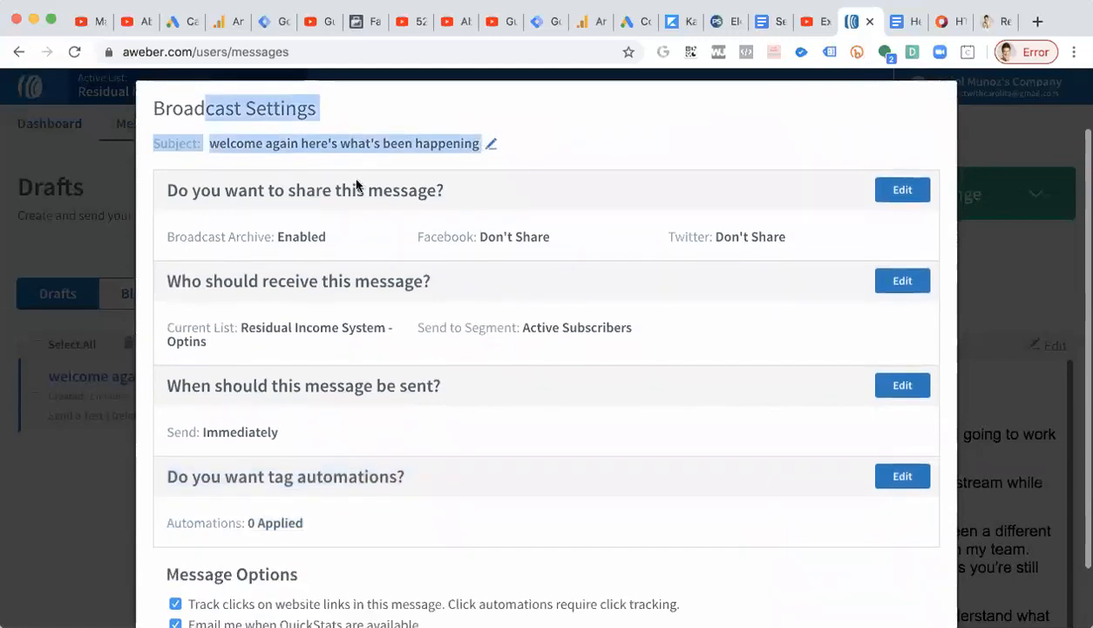
pyautogui.scroll(1, 289, 395)
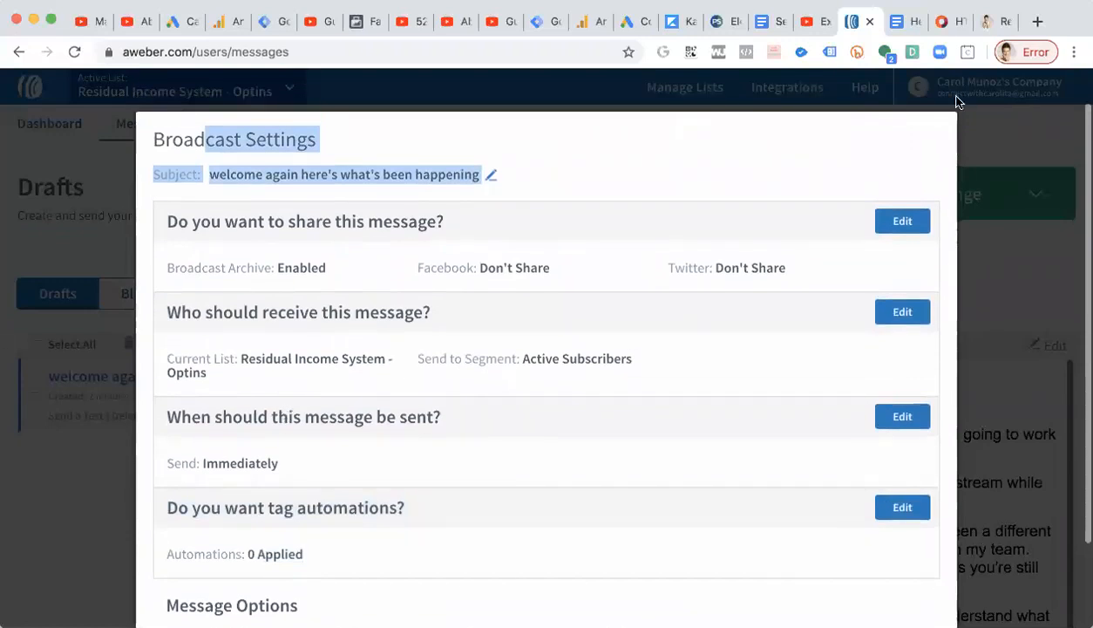
pyautogui.scroll(-2, 993, 261)
pyautogui.scroll(1, 993, 261)
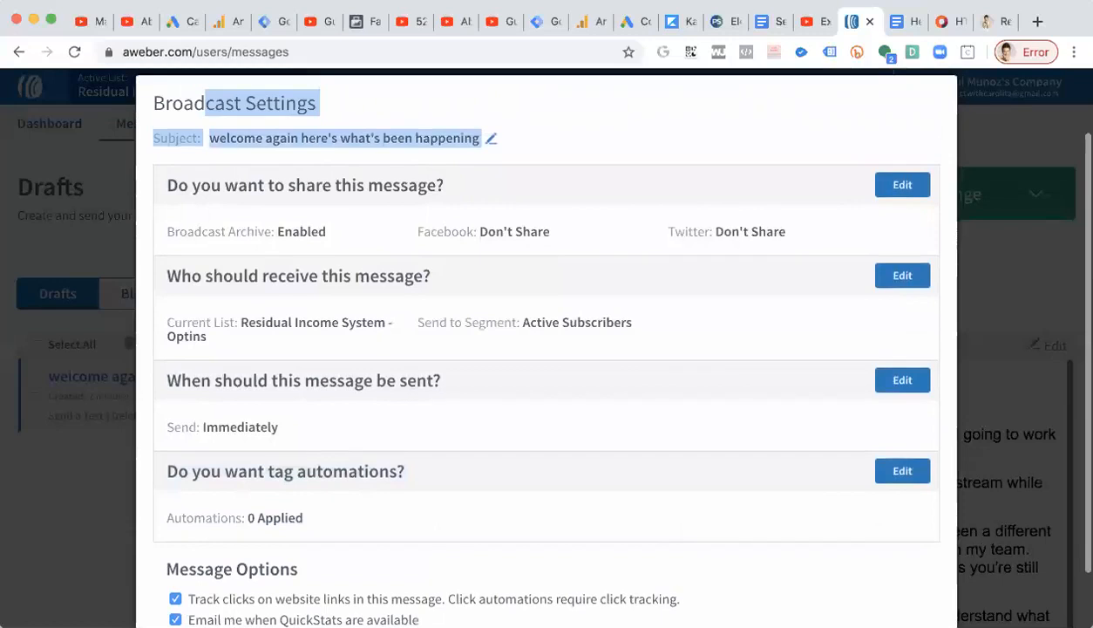
pyautogui.scroll(-2, 749, 403)
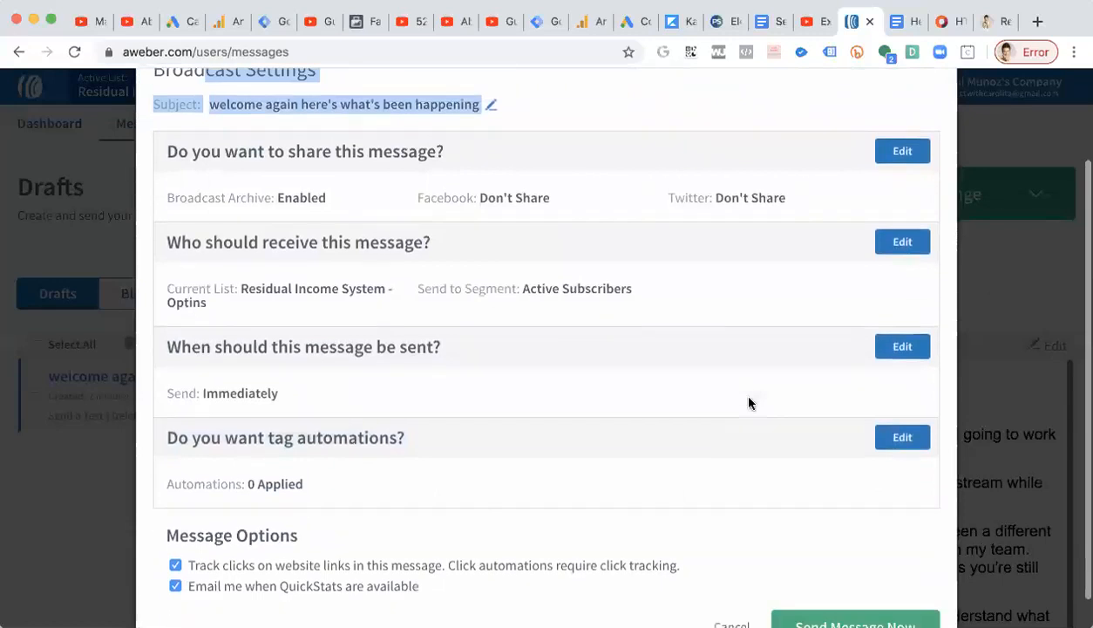
pyautogui.scroll(1, 750, 403)
pyautogui.moveTo(173, 312); pyautogui.dragTo(331, 312)
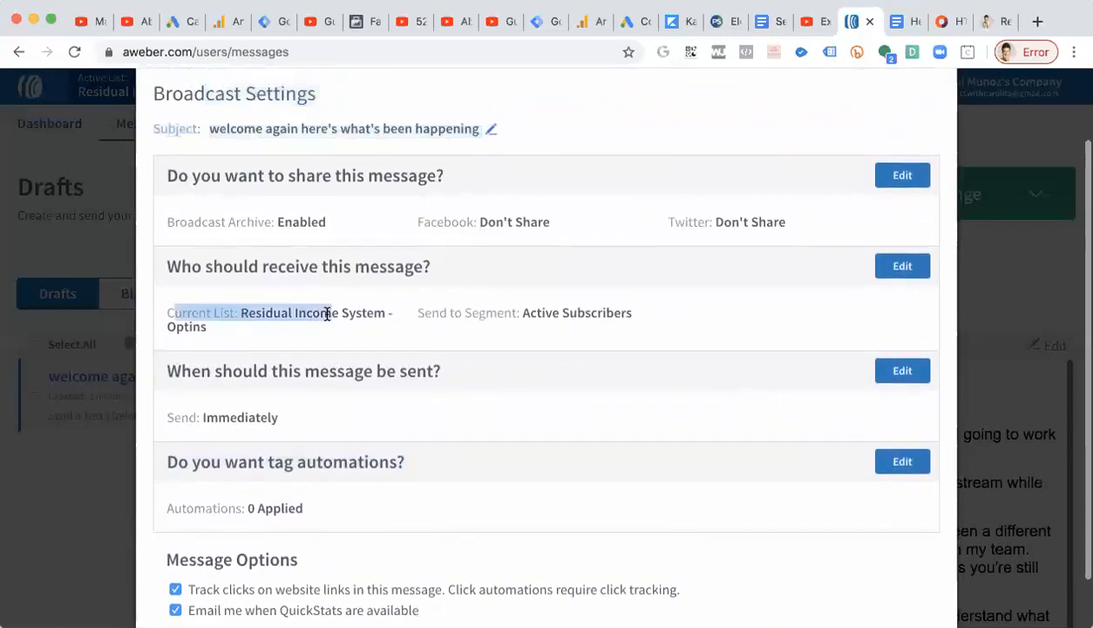
pyautogui.moveTo(279, 417); pyautogui.dragTo(164, 416)
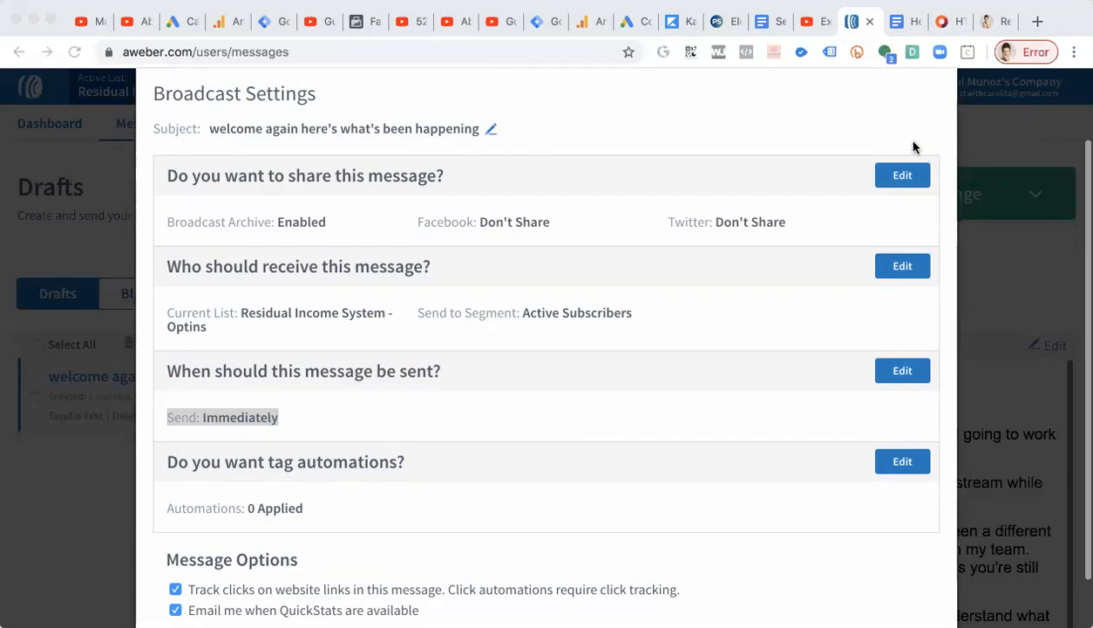
# Switch to the HTML color codes tab and pick a yellow hue, #F8FB44, in the color picker.
pyautogui.click(946, 21)
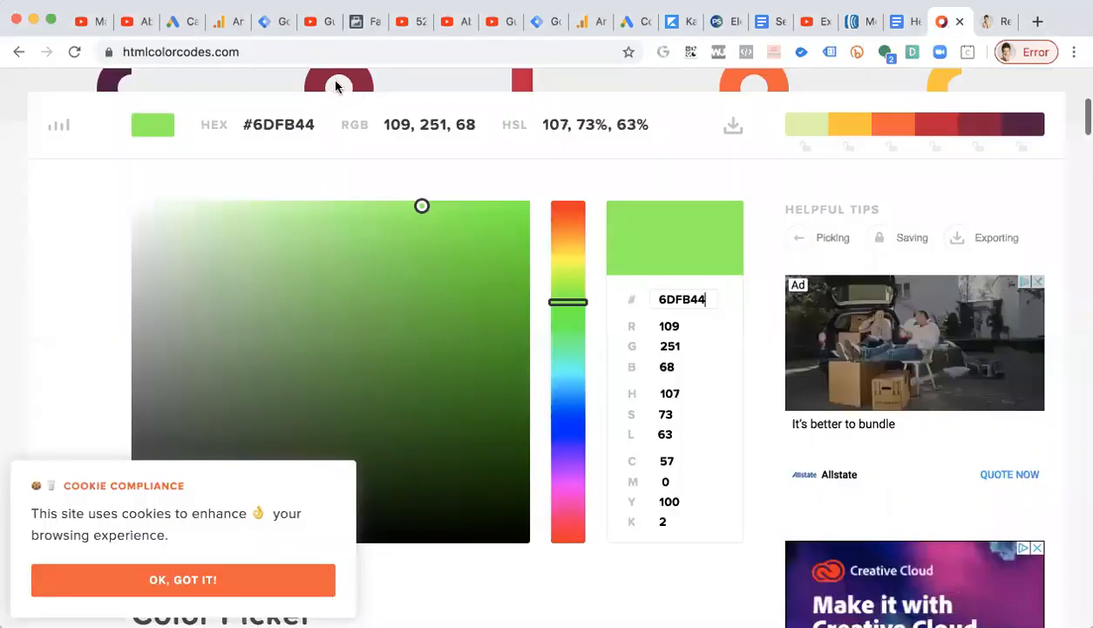
pyautogui.click(255, 52)
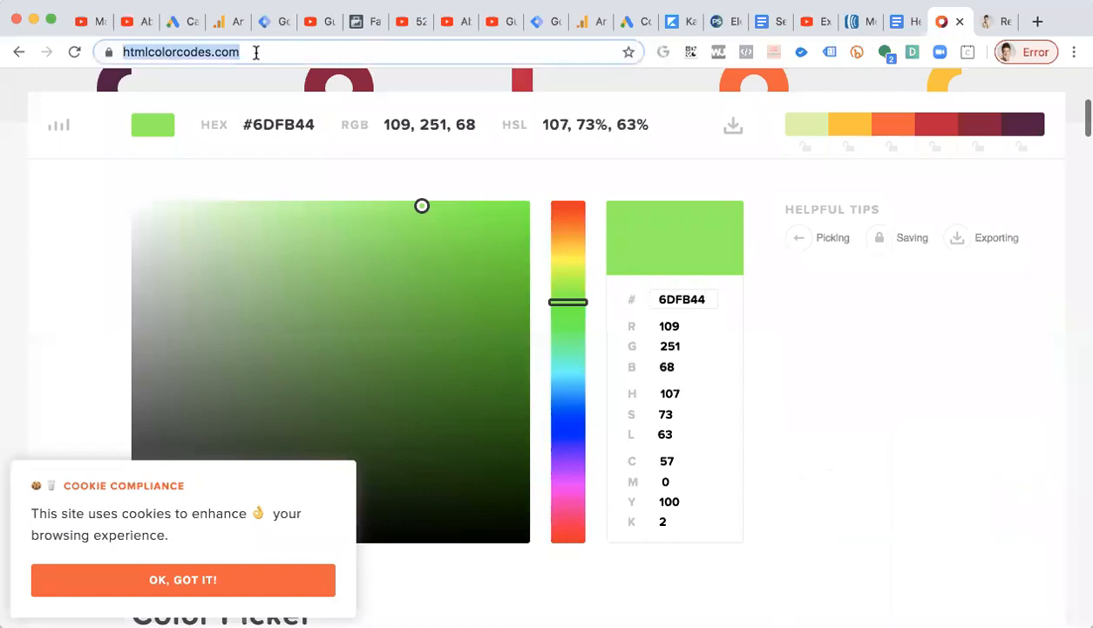
pyautogui.click(568, 260)
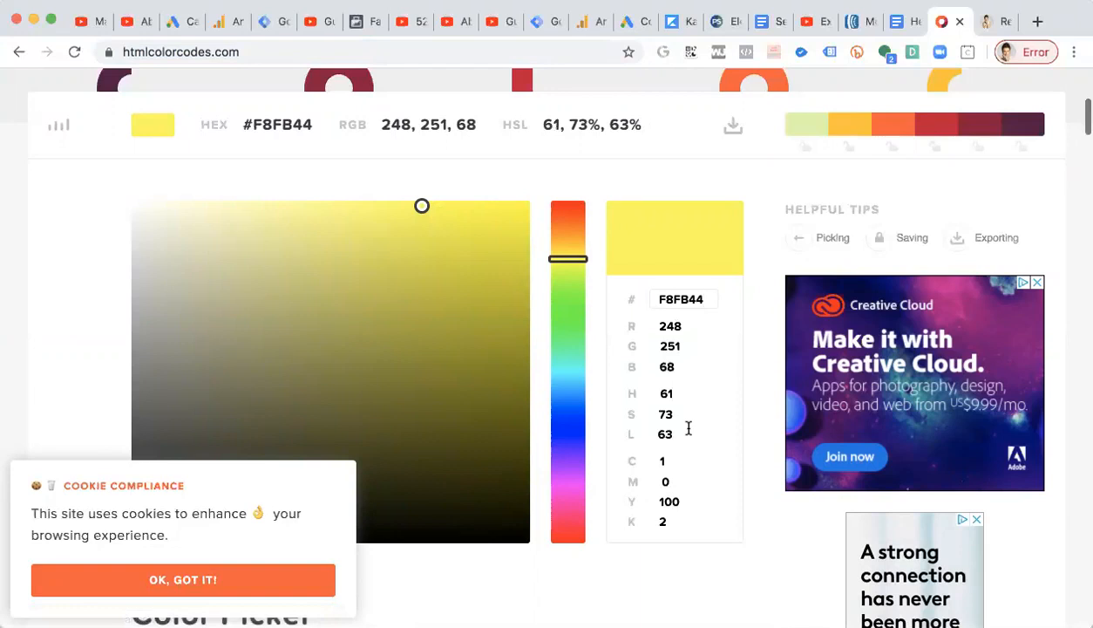
# Switch to the Hempworx Email Marketing On Fire document and select the 'Email PE1a' heading.
pyautogui.click(901, 22)
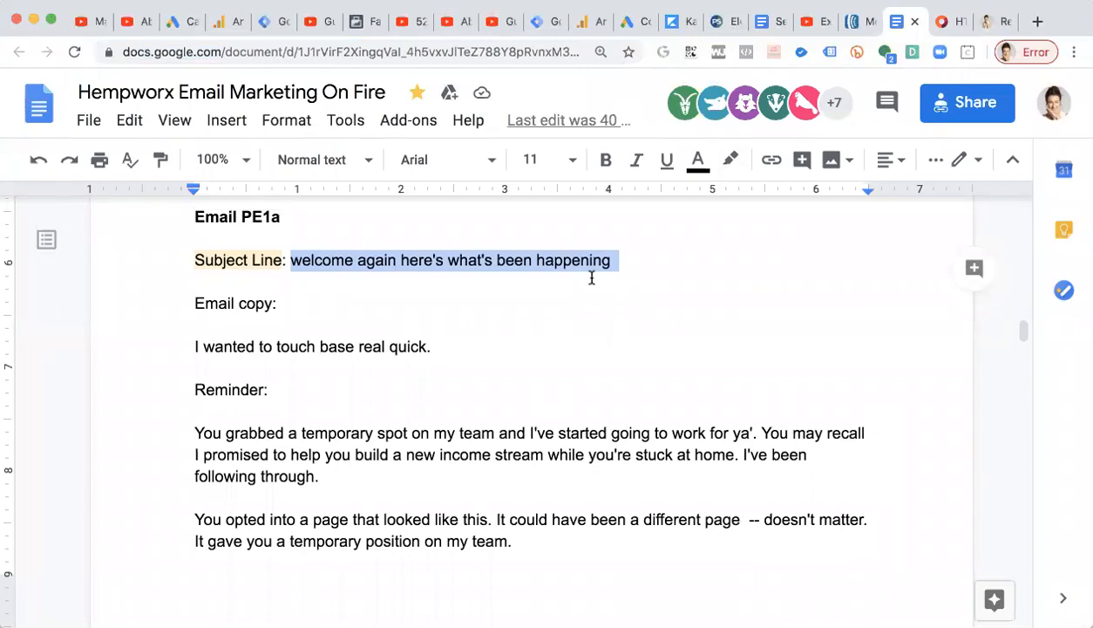
pyautogui.moveTo(191, 215); pyautogui.dragTo(293, 216)
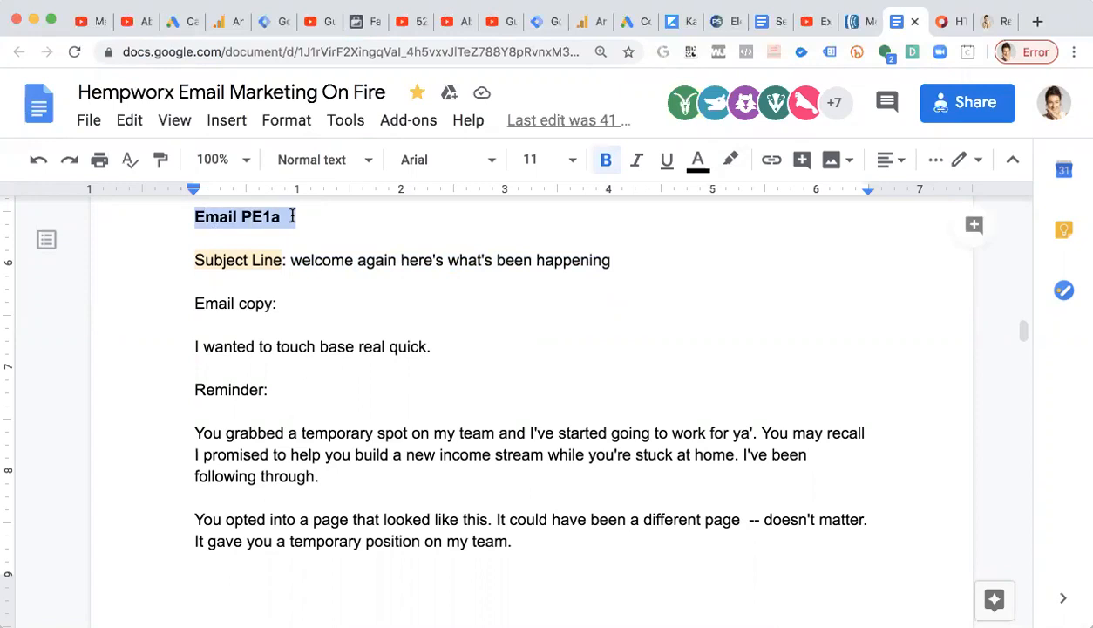